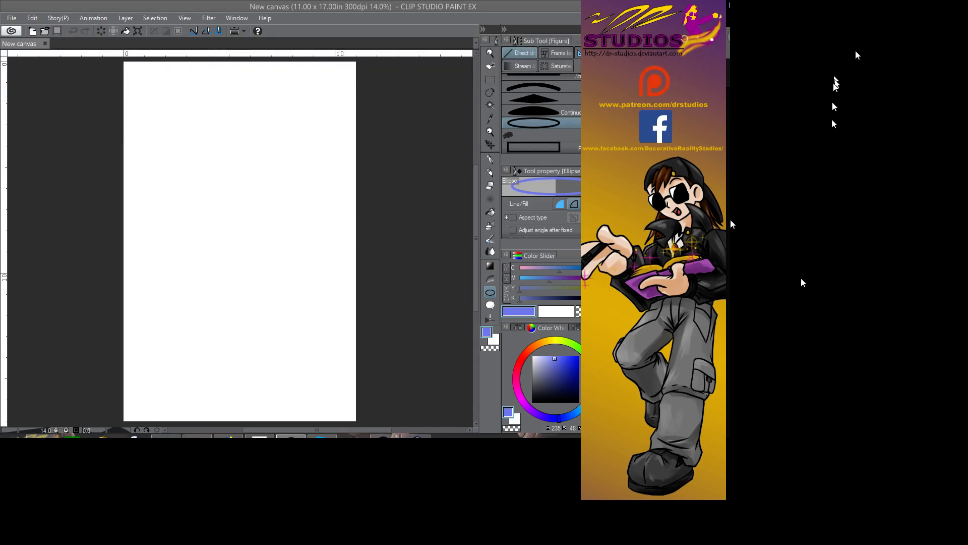
# - Open the sketch page img526.jpg as a second document and return to the blank new canvas
pyautogui.press('alt')
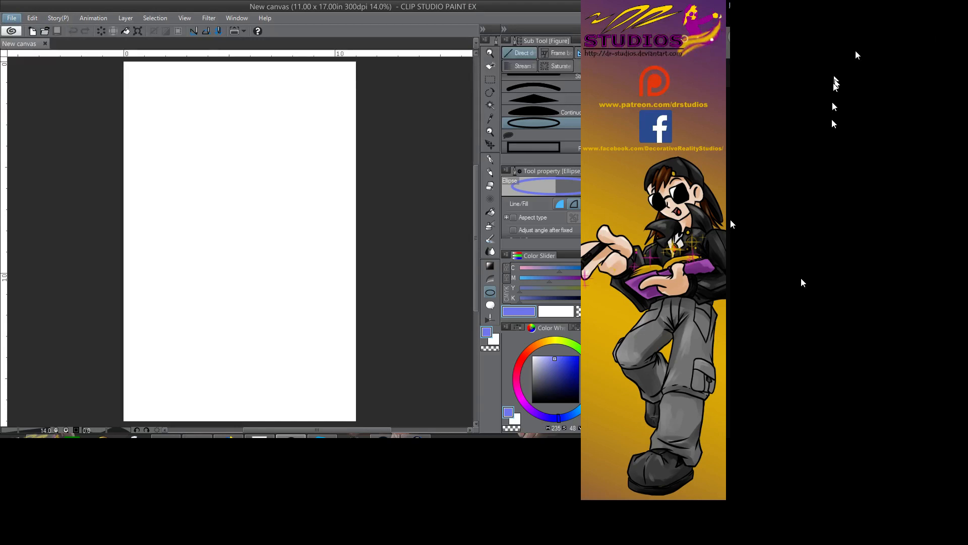
pyautogui.press('alt')
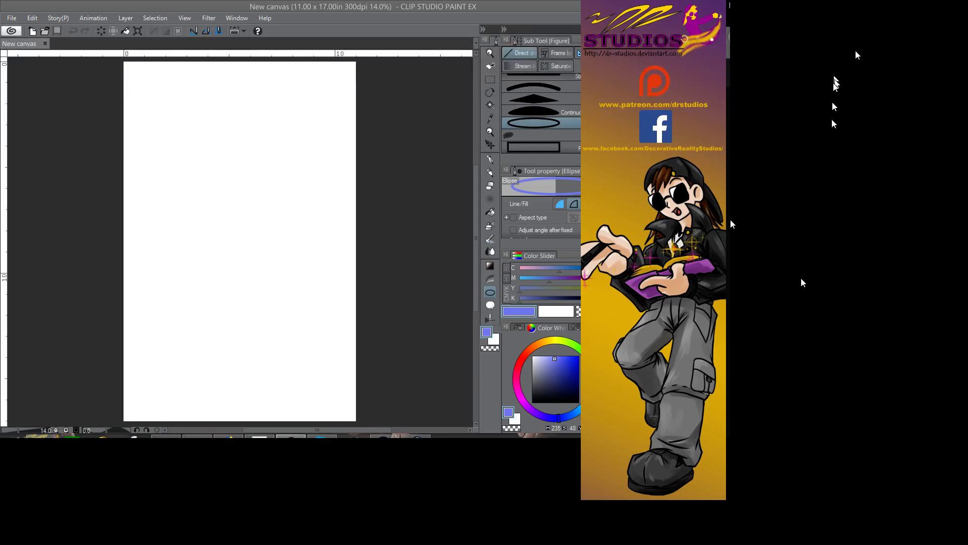
pyautogui.moveTo(580, 353); pyautogui.dragTo(263, 385)
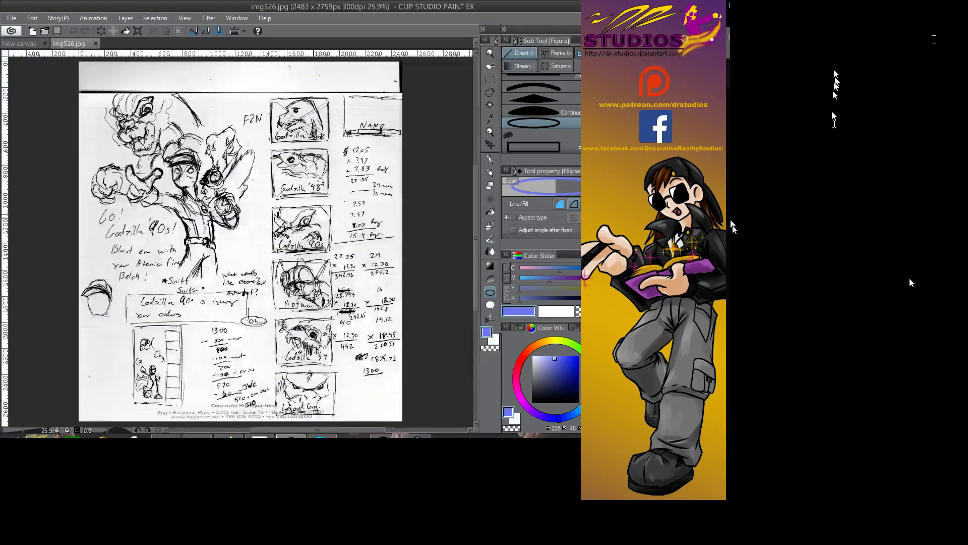
pyautogui.click(22, 44)
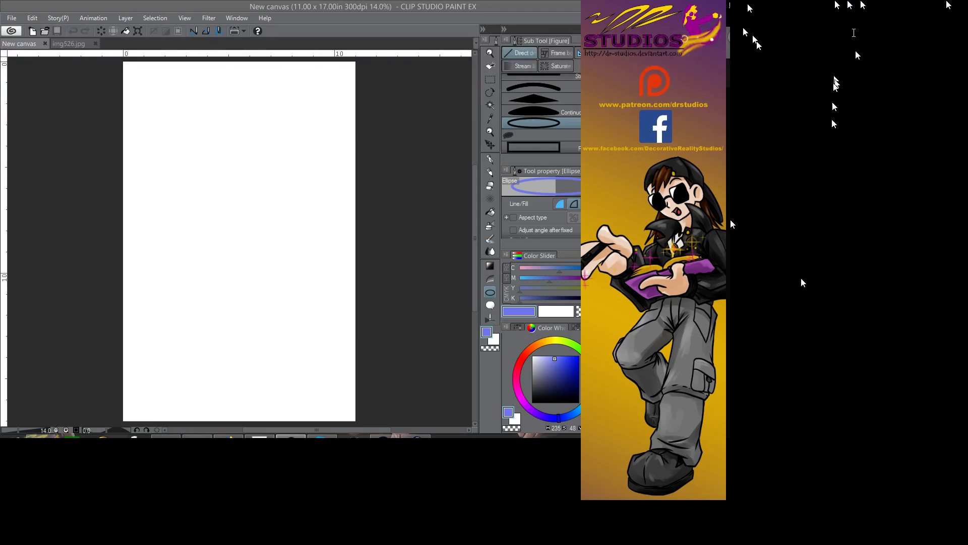
# - Sketch an oval head with the G-pen in the canvas's upper-left area and add crossing vertical and horizontal face guidelines
pyautogui.click(489, 158)
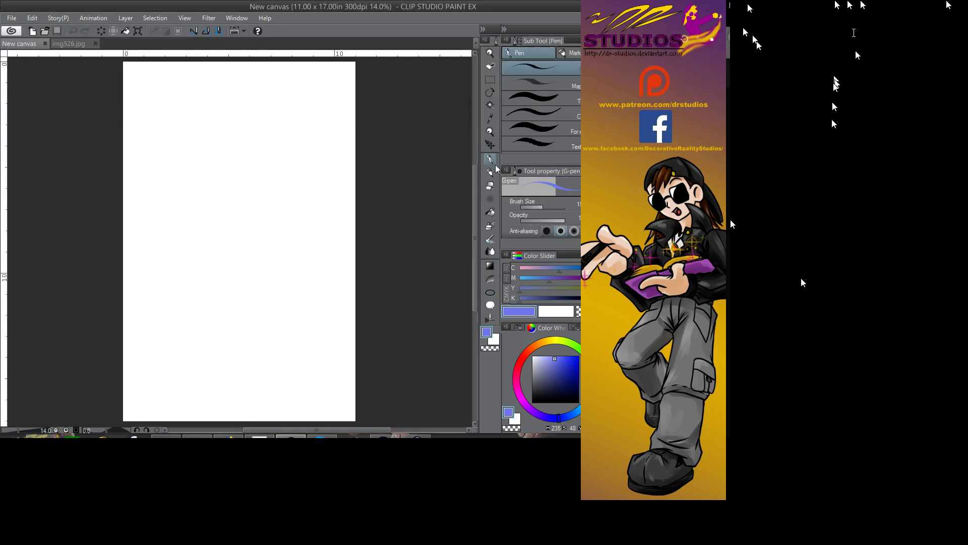
pyautogui.click(490, 52)
pyautogui.moveTo(127, 69); pyautogui.dragTo(177, 98)
pyautogui.moveTo(239, 241); pyautogui.dragTo(143, 277)
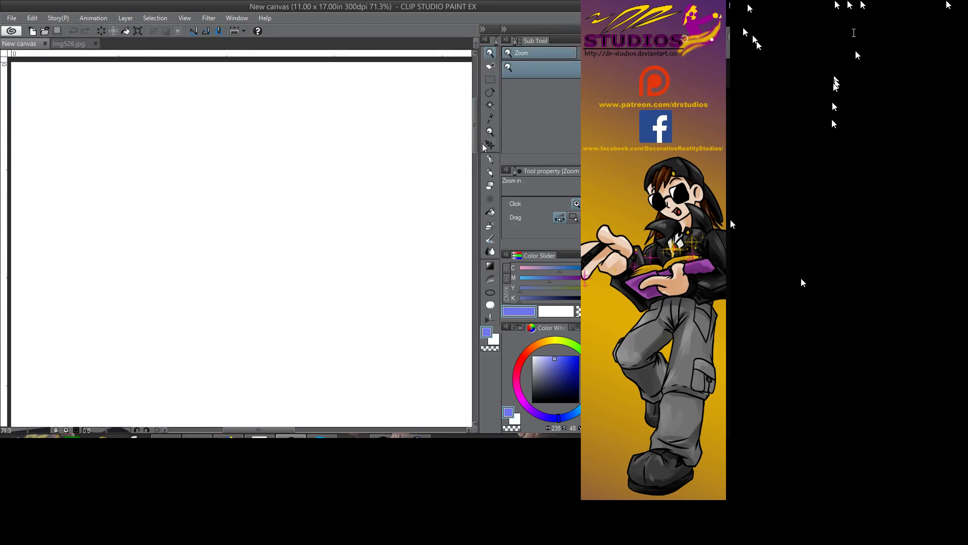
pyautogui.click(490, 160)
pyautogui.moveTo(153, 142)
pyautogui.mouseDown()
pyautogui.moveTo(136, 179)
pyautogui.moveTo(145, 193)
pyautogui.moveTo(186, 136)
pyautogui.moveTo(199, 202)
pyautogui.mouseUp()
pyautogui.moveTo(200, 157)
pyautogui.mouseDown()
pyautogui.moveTo(188, 211)
pyautogui.moveTo(148, 211)
pyautogui.moveTo(173, 221)
pyautogui.mouseUp()
pyautogui.moveTo(160, 123)
pyautogui.mouseDown()
pyautogui.moveTo(162, 216)
pyautogui.moveTo(174, 233)
pyautogui.mouseUp()
pyautogui.moveTo(126, 177)
pyautogui.mouseDown()
pyautogui.moveTo(221, 162)
pyautogui.moveTo(199, 179)
pyautogui.mouseUp()
pyautogui.moveTo(133, 191); pyautogui.dragTo(194, 180)
pyautogui.moveTo(188, 139); pyautogui.dragTo(192, 209)
# - Reinforce the jaw, chin and cheek contours of the oval head with repeated G-pen strokes
pyautogui.click(489, 186)
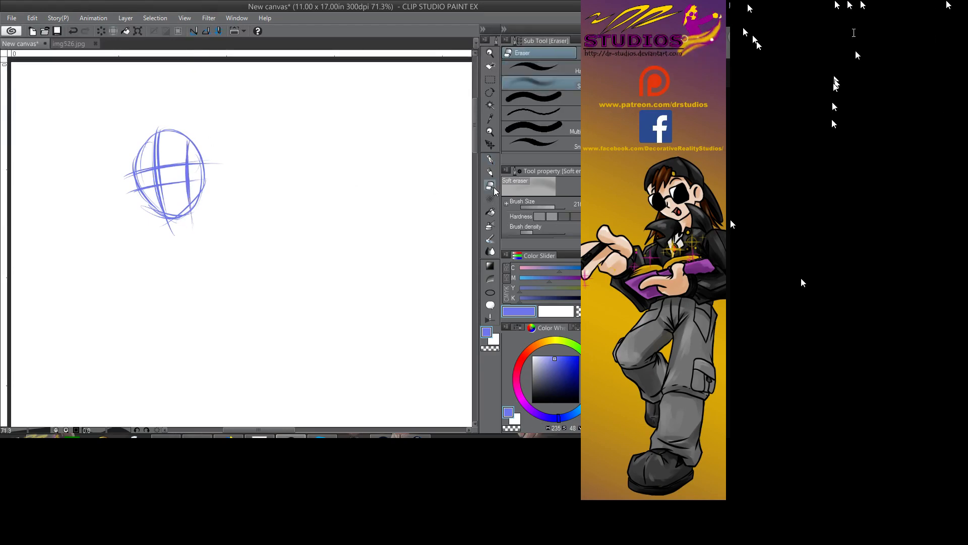
pyautogui.click(489, 161)
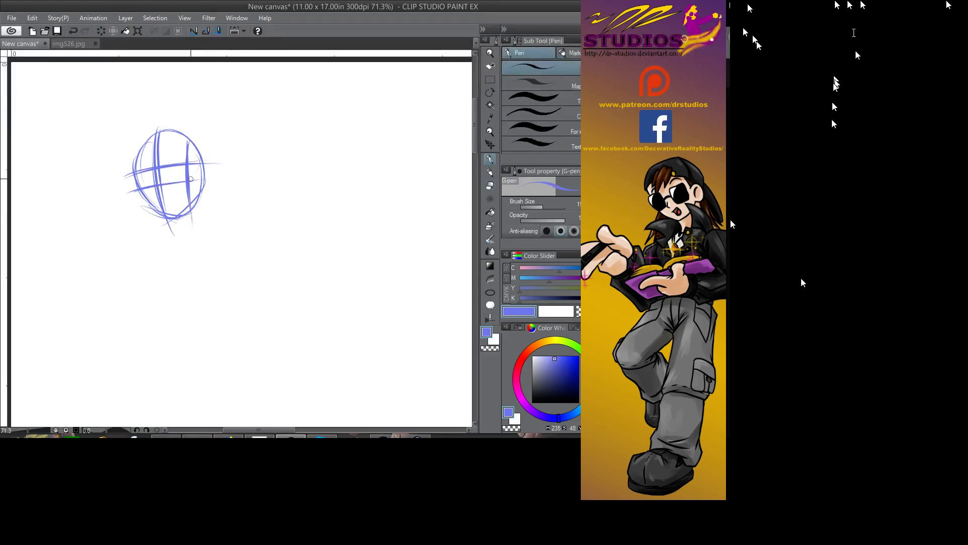
pyautogui.moveTo(136, 172); pyautogui.dragTo(164, 223)
pyautogui.moveTo(163, 223)
pyautogui.mouseDown()
pyautogui.moveTo(195, 214)
pyautogui.moveTo(186, 219)
pyautogui.mouseUp()
pyautogui.moveTo(204, 172); pyautogui.dragTo(186, 223)
pyautogui.moveTo(203, 191); pyautogui.dragTo(180, 225)
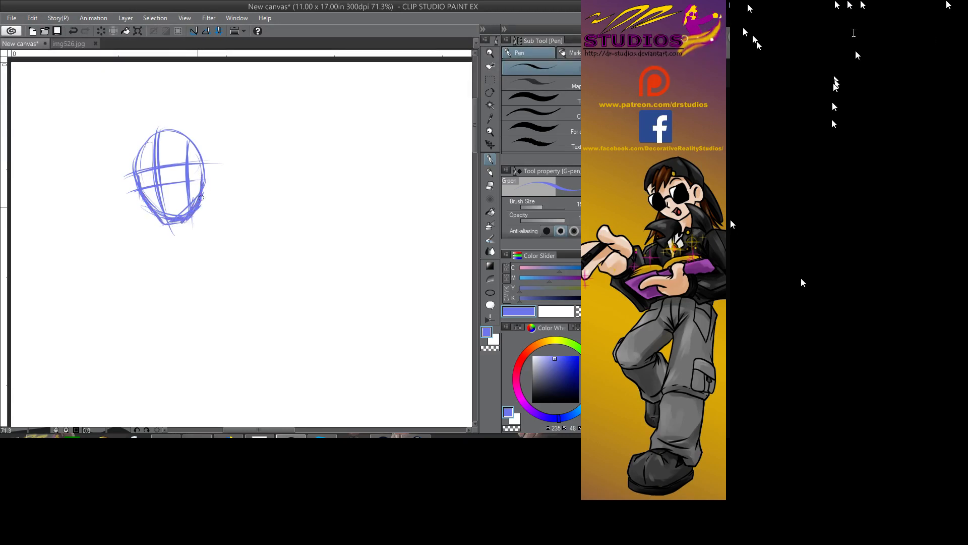
pyautogui.moveTo(204, 172)
pyautogui.mouseDown()
pyautogui.moveTo(204, 194)
pyautogui.moveTo(189, 203)
pyautogui.moveTo(151, 154)
pyautogui.moveTo(118, 236)
pyautogui.moveTo(160, 153)
pyautogui.moveTo(140, 185)
pyautogui.moveTo(134, 173)
pyautogui.moveTo(159, 227)
pyautogui.moveTo(191, 216)
pyautogui.moveTo(181, 219)
pyautogui.moveTo(198, 180)
pyautogui.moveTo(197, 205)
pyautogui.mouseUp()
# - Draw the nose and mouth along the face guidelines and strengthen the outline around the whole head
pyautogui.moveTo(153, 166); pyautogui.dragTo(157, 201)
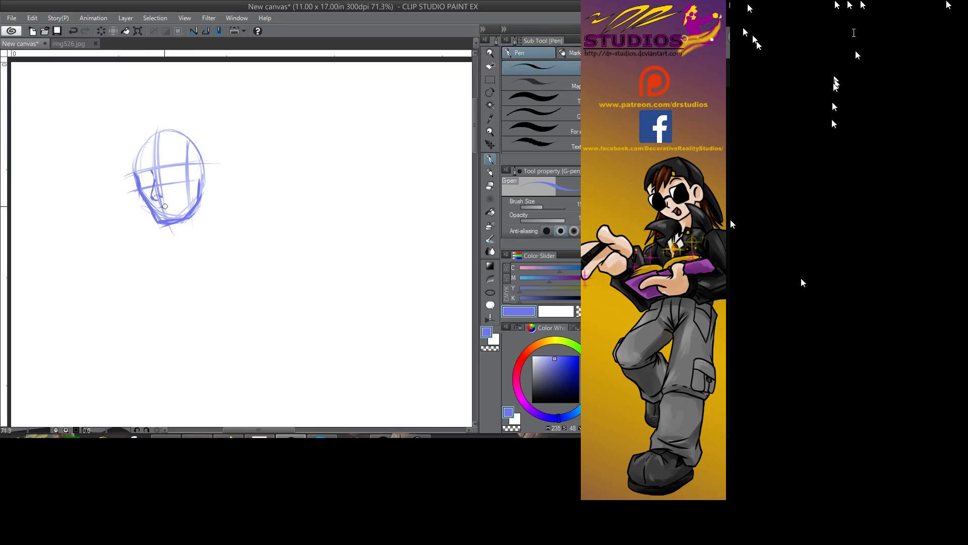
pyautogui.moveTo(166, 206); pyautogui.dragTo(173, 205)
pyautogui.moveTo(134, 172)
pyautogui.mouseDown()
pyautogui.moveTo(145, 143)
pyautogui.moveTo(166, 131)
pyautogui.moveTo(195, 138)
pyautogui.moveTo(208, 177)
pyautogui.moveTo(180, 245)
pyautogui.mouseUp()
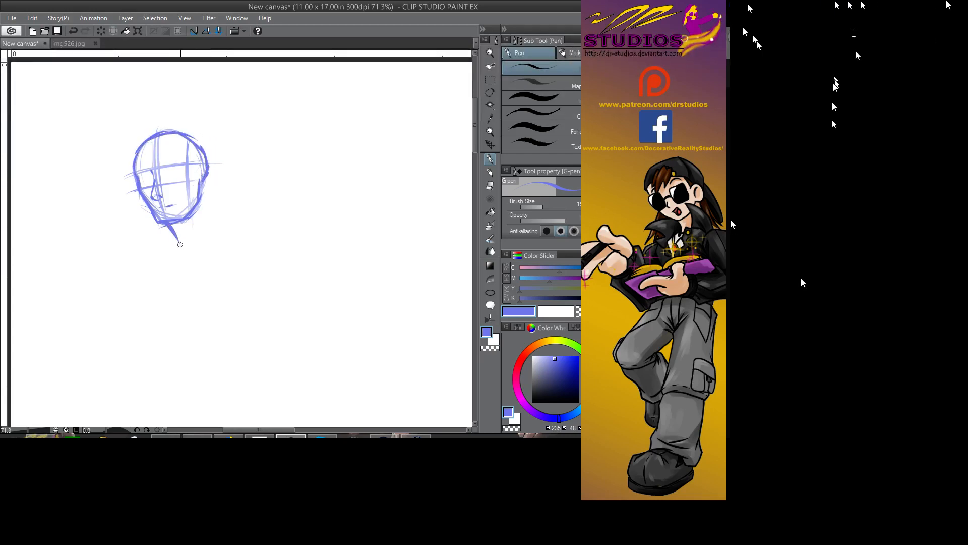
# - Sketch the neck, collar lines and shoulders beneath the head, and add the eyes to the face
pyautogui.moveTo(202, 197)
pyautogui.mouseDown()
pyautogui.moveTo(186, 244)
pyautogui.moveTo(190, 232)
pyautogui.mouseUp()
pyautogui.moveTo(207, 176)
pyautogui.mouseDown()
pyautogui.moveTo(212, 249)
pyautogui.moveTo(209, 221)
pyautogui.moveTo(225, 249)
pyautogui.mouseUp()
pyautogui.moveTo(175, 230); pyautogui.dragTo(156, 260)
pyautogui.moveTo(191, 271)
pyautogui.mouseDown()
pyautogui.moveTo(252, 246)
pyautogui.moveTo(251, 257)
pyautogui.mouseUp()
pyautogui.moveTo(176, 261); pyautogui.dragTo(172, 275)
pyautogui.moveTo(175, 238)
pyautogui.mouseDown()
pyautogui.moveTo(170, 265)
pyautogui.moveTo(173, 250)
pyautogui.mouseUp()
pyautogui.moveTo(192, 220)
pyautogui.mouseDown()
pyautogui.moveTo(186, 251)
pyautogui.moveTo(132, 272)
pyautogui.mouseUp()
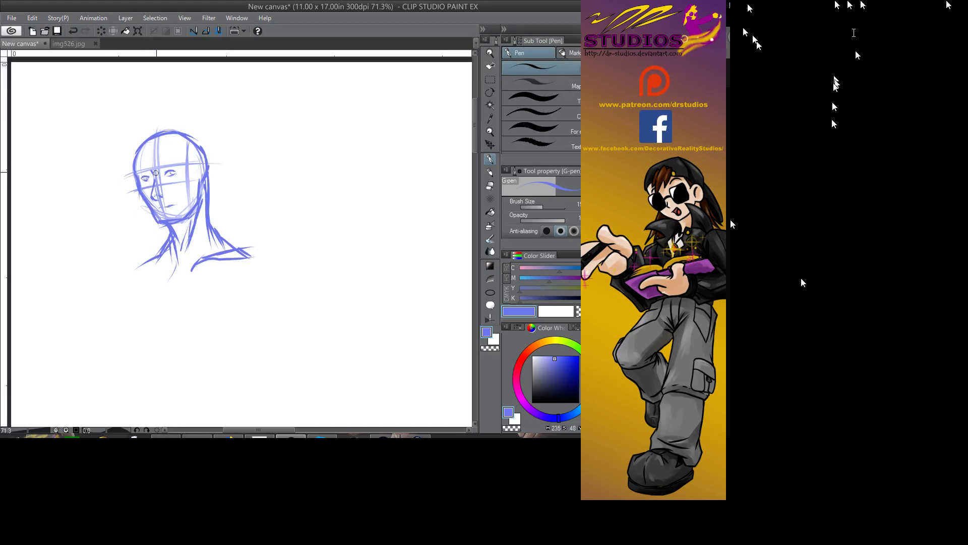
# - Sketch short swept hair over the crown, forehead and both sides of the first head
pyautogui.moveTo(176, 126)
pyautogui.mouseDown()
pyautogui.moveTo(191, 126)
pyautogui.moveTo(214, 154)
pyautogui.moveTo(148, 136)
pyautogui.moveTo(136, 151)
pyautogui.moveTo(144, 163)
pyautogui.mouseUp()
pyautogui.moveTo(151, 169)
pyautogui.mouseDown()
pyautogui.moveTo(181, 139)
pyautogui.moveTo(163, 132)
pyautogui.moveTo(178, 154)
pyautogui.moveTo(179, 145)
pyautogui.moveTo(210, 177)
pyautogui.mouseUp()
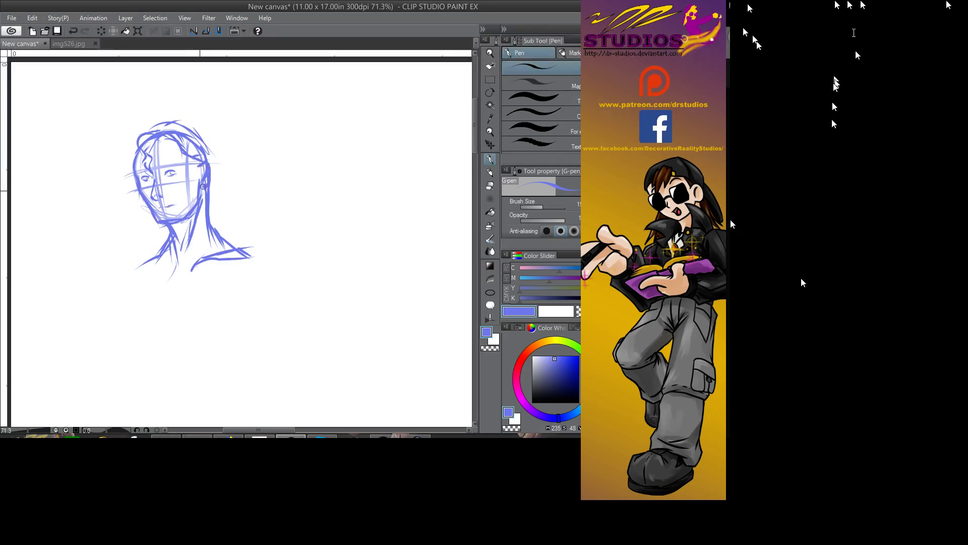
pyautogui.moveTo(132, 137)
pyautogui.mouseDown()
pyautogui.moveTo(154, 126)
pyautogui.moveTo(126, 159)
pyautogui.moveTo(134, 180)
pyautogui.mouseUp()
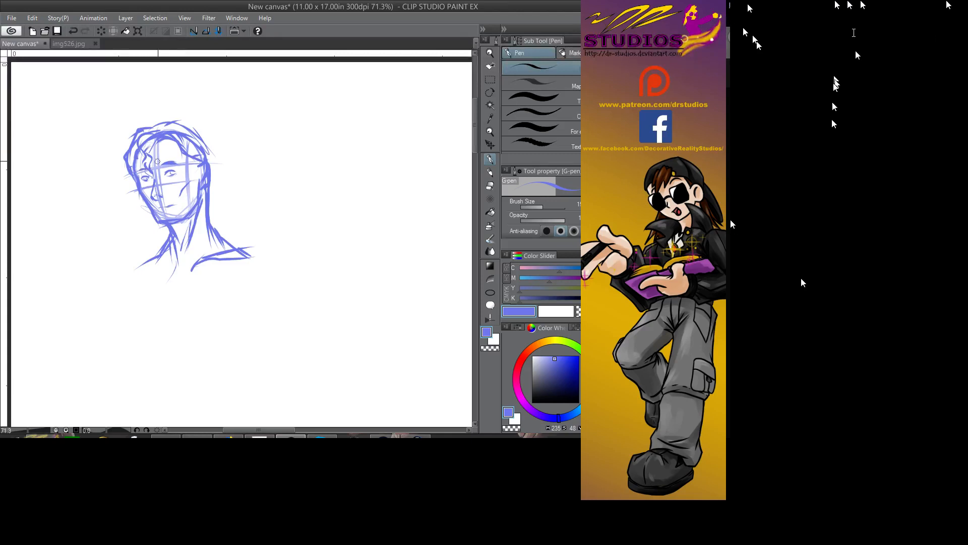
pyautogui.moveTo(149, 148)
pyautogui.mouseDown()
pyautogui.moveTo(170, 121)
pyautogui.moveTo(206, 147)
pyautogui.moveTo(215, 176)
pyautogui.mouseUp()
pyautogui.moveTo(204, 135)
pyautogui.mouseDown()
pyautogui.moveTo(215, 170)
pyautogui.moveTo(208, 201)
pyautogui.mouseUp()
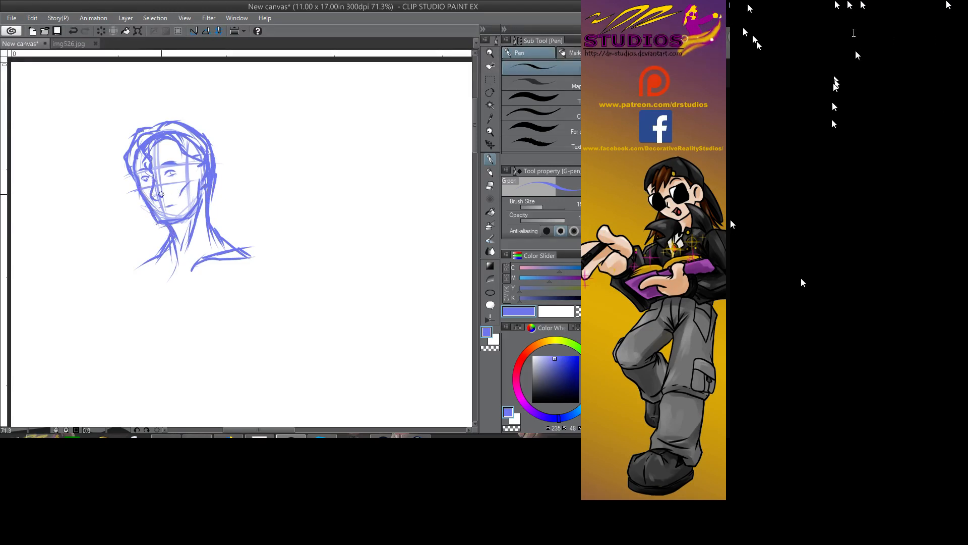
# - Sketch the outline of a second, tilted egg-shaped head to the right of the finished portrait
pyautogui.moveTo(348, 116)
pyautogui.mouseDown()
pyautogui.moveTo(313, 160)
pyautogui.moveTo(338, 119)
pyautogui.moveTo(361, 113)
pyautogui.moveTo(387, 146)
pyautogui.mouseUp()
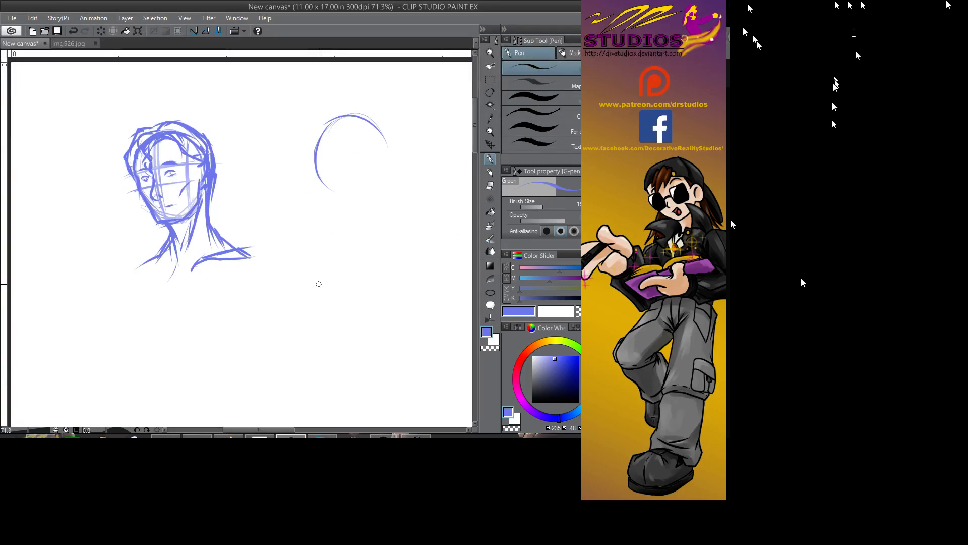
pyautogui.moveTo(329, 127)
pyautogui.mouseDown()
pyautogui.moveTo(342, 184)
pyautogui.moveTo(332, 168)
pyautogui.moveTo(374, 217)
pyautogui.moveTo(346, 188)
pyautogui.moveTo(376, 204)
pyautogui.mouseUp()
pyautogui.moveTo(393, 150)
pyautogui.mouseDown()
pyautogui.moveTo(378, 205)
pyautogui.moveTo(376, 195)
pyautogui.mouseUp()
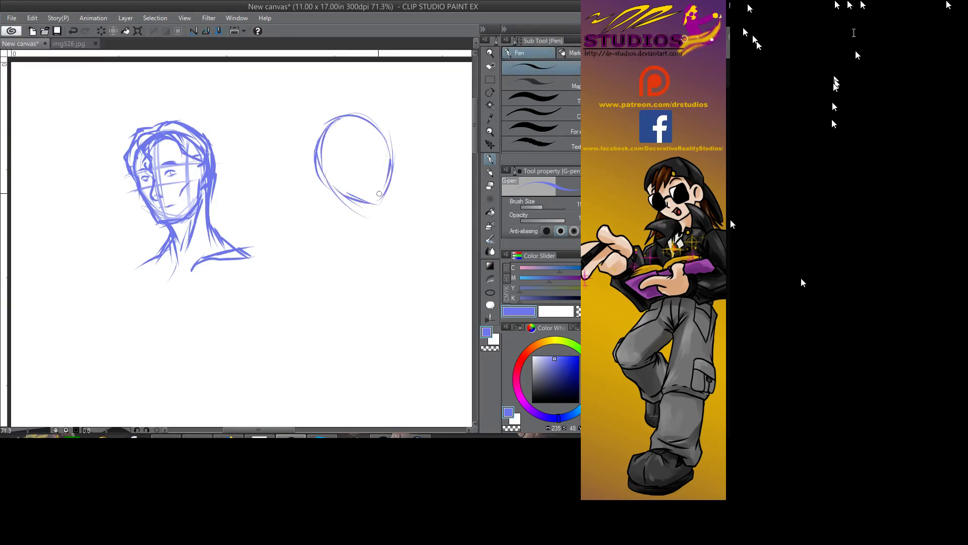
# - Add curved centre and eye guidelines to the tilted second head and firm up its cheek and jaw
pyautogui.moveTo(360, 123); pyautogui.dragTo(380, 206)
pyautogui.moveTo(383, 154); pyautogui.dragTo(378, 216)
pyautogui.moveTo(396, 131)
pyautogui.mouseDown()
pyautogui.moveTo(351, 181)
pyautogui.moveTo(362, 178)
pyautogui.moveTo(330, 174)
pyautogui.moveTo(353, 182)
pyautogui.moveTo(317, 169)
pyautogui.moveTo(365, 189)
pyautogui.mouseUp()
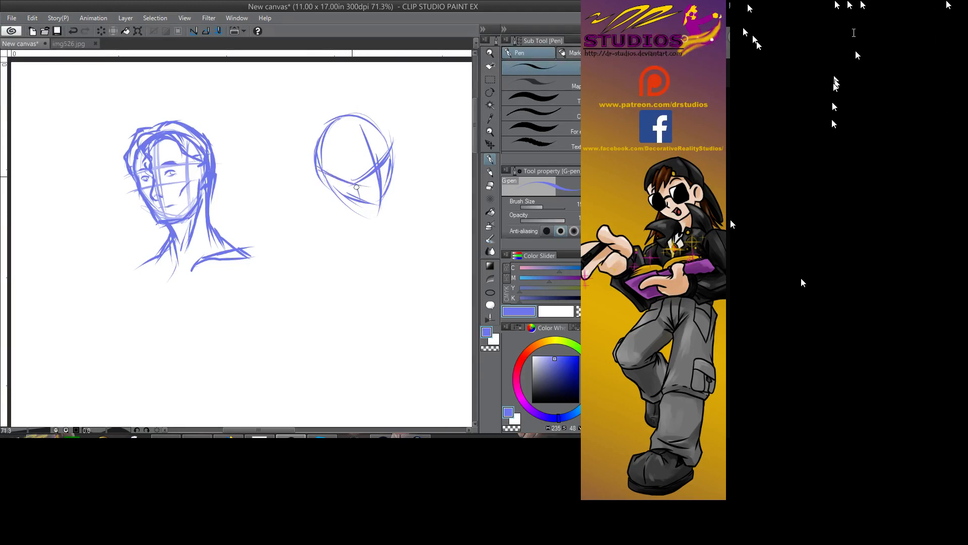
pyautogui.moveTo(322, 140)
pyautogui.mouseDown()
pyautogui.moveTo(363, 202)
pyautogui.moveTo(350, 181)
pyautogui.mouseUp()
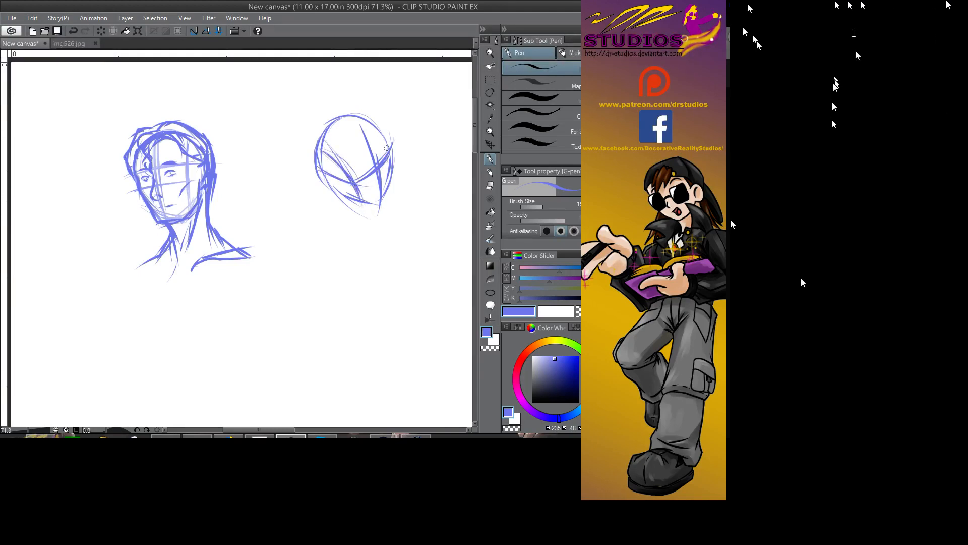
pyautogui.moveTo(372, 116); pyautogui.dragTo(393, 189)
pyautogui.moveTo(396, 135)
pyautogui.mouseDown()
pyautogui.moveTo(389, 183)
pyautogui.moveTo(377, 197)
pyautogui.moveTo(349, 198)
pyautogui.moveTo(392, 198)
pyautogui.mouseUp()
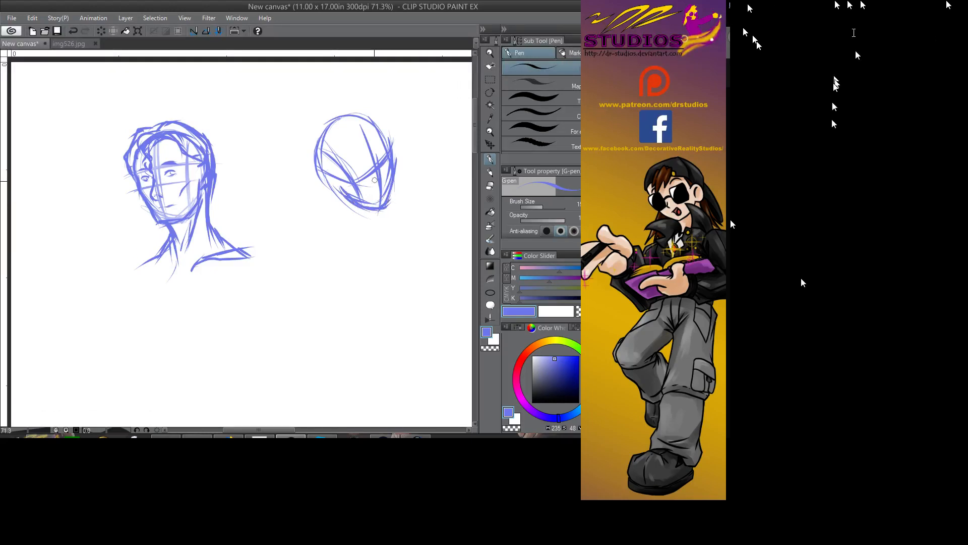
pyautogui.moveTo(400, 158); pyautogui.dragTo(359, 192)
# - Draw a long pointed ear extending outward from the left side of the second head
pyautogui.hscroll(2, 305, 143)
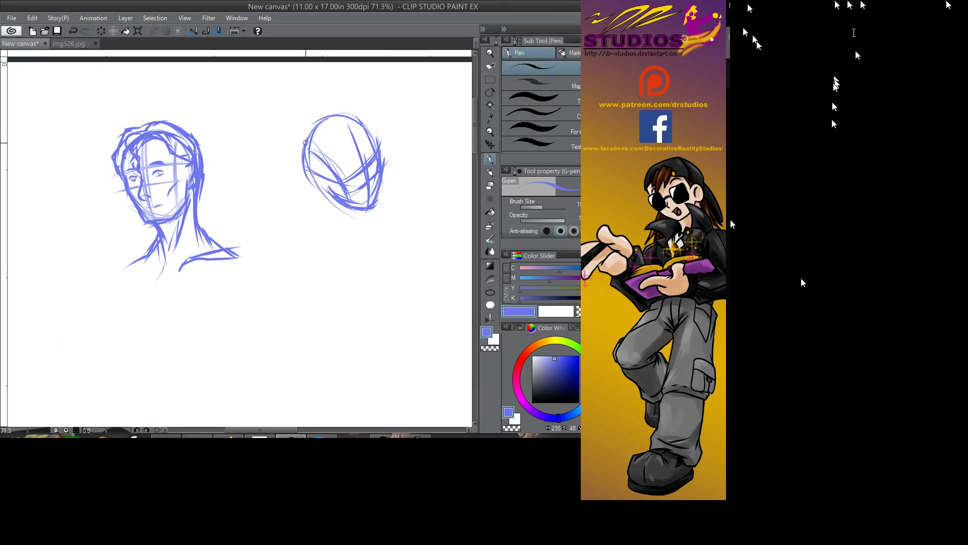
pyautogui.moveTo(305, 143)
pyautogui.mouseDown()
pyautogui.moveTo(316, 187)
pyautogui.moveTo(314, 173)
pyautogui.moveTo(324, 173)
pyautogui.moveTo(279, 148)
pyautogui.moveTo(286, 172)
pyautogui.moveTo(304, 163)
pyautogui.moveTo(290, 186)
pyautogui.moveTo(310, 188)
pyautogui.mouseUp()
pyautogui.moveTo(279, 155)
pyautogui.mouseDown()
pyautogui.moveTo(291, 178)
pyautogui.moveTo(302, 161)
pyautogui.mouseUp()
pyautogui.moveTo(308, 163)
pyautogui.mouseDown()
pyautogui.moveTo(323, 172)
pyautogui.moveTo(309, 165)
pyautogui.moveTo(310, 192)
pyautogui.moveTo(328, 191)
pyautogui.mouseUp()
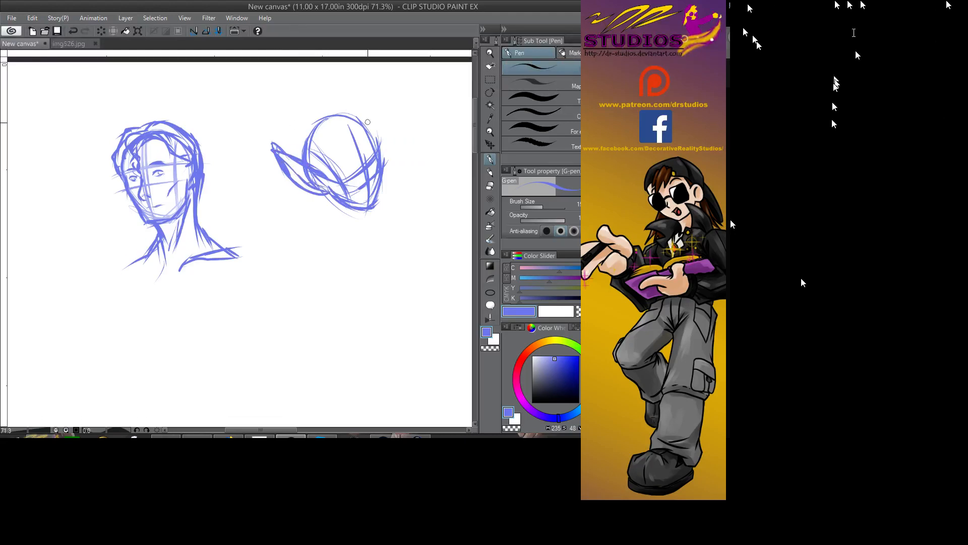
# - Draw the matching upright pointed ear on the second head's right side and refine the contours of both ears
pyautogui.moveTo(372, 134); pyautogui.dragTo(392, 98)
pyautogui.moveTo(363, 129); pyautogui.dragTo(394, 97)
pyautogui.moveTo(394, 99); pyautogui.dragTo(378, 151)
pyautogui.moveTo(383, 117); pyautogui.dragTo(379, 140)
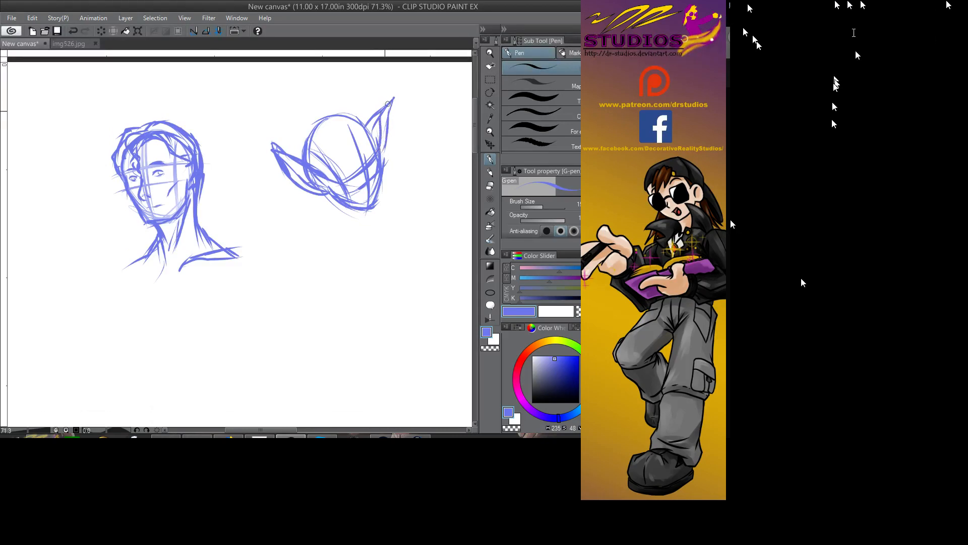
pyautogui.moveTo(391, 99); pyautogui.dragTo(386, 130)
pyautogui.moveTo(280, 151)
pyautogui.mouseDown()
pyautogui.moveTo(307, 200)
pyautogui.moveTo(321, 172)
pyautogui.moveTo(313, 158)
pyautogui.moveTo(321, 191)
pyautogui.moveTo(276, 149)
pyautogui.moveTo(316, 153)
pyautogui.mouseUp()
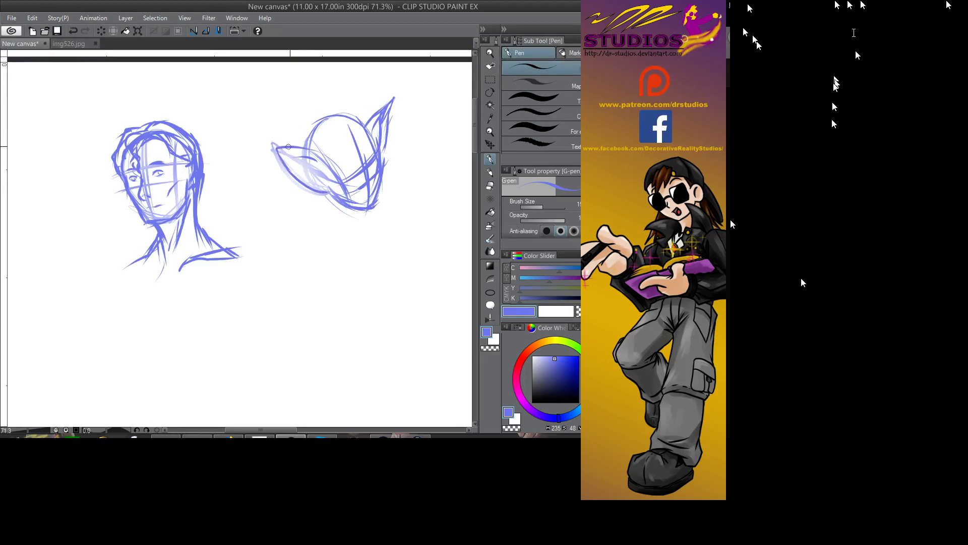
pyautogui.moveTo(395, 97)
pyautogui.mouseDown()
pyautogui.moveTo(366, 111)
pyautogui.moveTo(389, 100)
pyautogui.moveTo(381, 151)
pyautogui.mouseUp()
# - Lighten the second head's construction lines and draw its eyes, nose, mouth and sharper jawline
pyautogui.moveTo(302, 173)
pyautogui.mouseDown()
pyautogui.moveTo(267, 142)
pyautogui.moveTo(351, 198)
pyautogui.moveTo(331, 182)
pyautogui.moveTo(215, 183)
pyautogui.mouseUp()
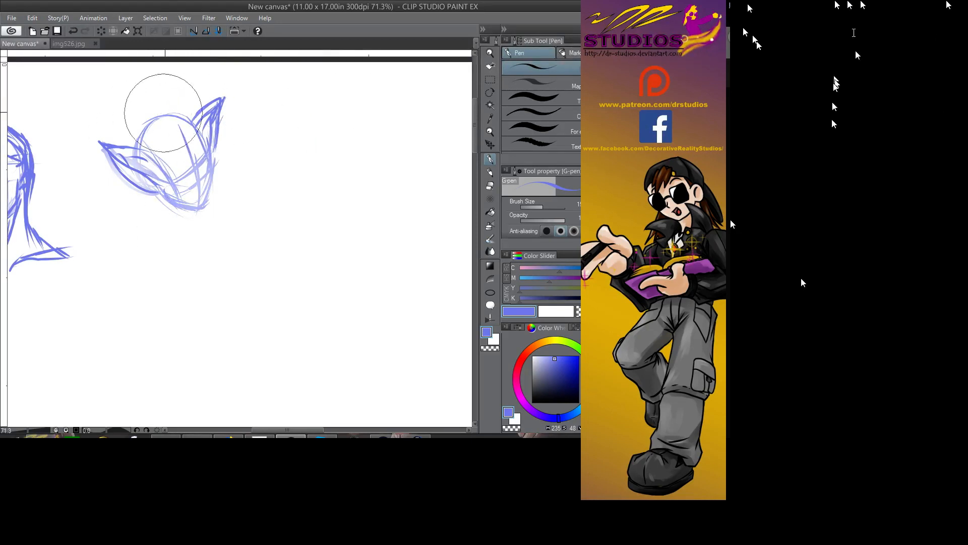
pyautogui.moveTo(163, 113)
pyautogui.mouseDown()
pyautogui.moveTo(184, 130)
pyautogui.moveTo(151, 151)
pyautogui.mouseUp()
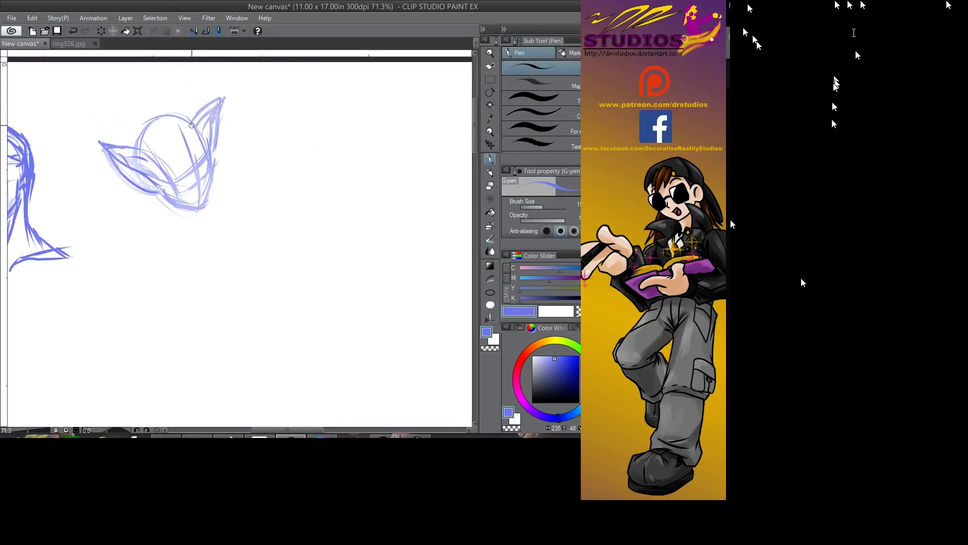
pyautogui.moveTo(186, 119)
pyautogui.mouseDown()
pyautogui.moveTo(215, 94)
pyautogui.moveTo(205, 133)
pyautogui.moveTo(211, 182)
pyautogui.moveTo(198, 207)
pyautogui.moveTo(160, 189)
pyautogui.moveTo(195, 213)
pyautogui.moveTo(172, 202)
pyautogui.moveTo(197, 209)
pyautogui.moveTo(201, 176)
pyautogui.mouseUp()
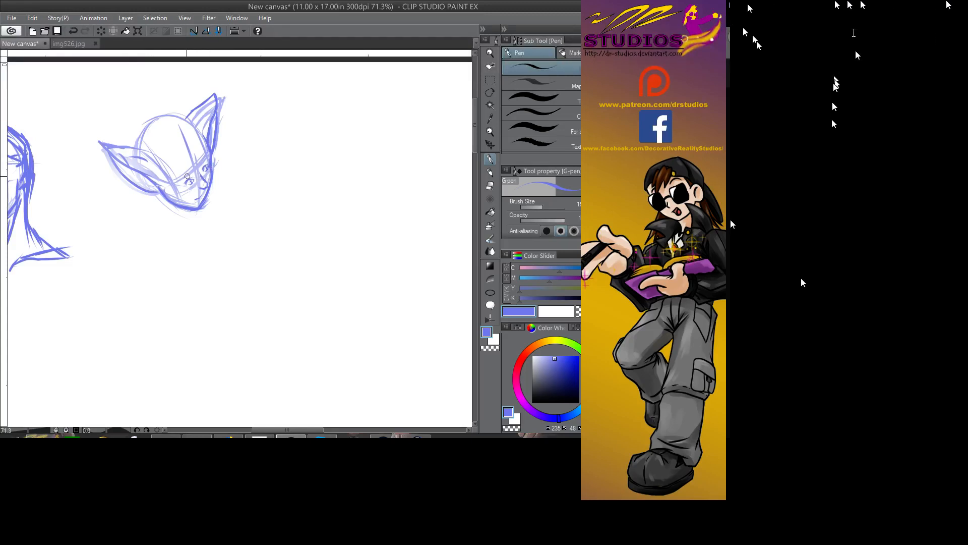
pyautogui.moveTo(178, 179)
pyautogui.mouseDown()
pyautogui.moveTo(195, 171)
pyautogui.moveTo(188, 186)
pyautogui.mouseUp()
# - Sketch spiky hair behind the left ear, pointed bangs across the forehead and locks framing the second face
pyautogui.moveTo(146, 117)
pyautogui.mouseDown()
pyautogui.moveTo(109, 133)
pyautogui.moveTo(116, 129)
pyautogui.moveTo(111, 142)
pyautogui.moveTo(126, 139)
pyautogui.mouseUp()
pyautogui.moveTo(141, 124)
pyautogui.mouseDown()
pyautogui.moveTo(126, 155)
pyautogui.moveTo(128, 138)
pyautogui.moveTo(132, 149)
pyautogui.moveTo(122, 145)
pyautogui.moveTo(138, 144)
pyautogui.moveTo(153, 164)
pyautogui.moveTo(143, 153)
pyautogui.moveTo(160, 216)
pyautogui.mouseUp()
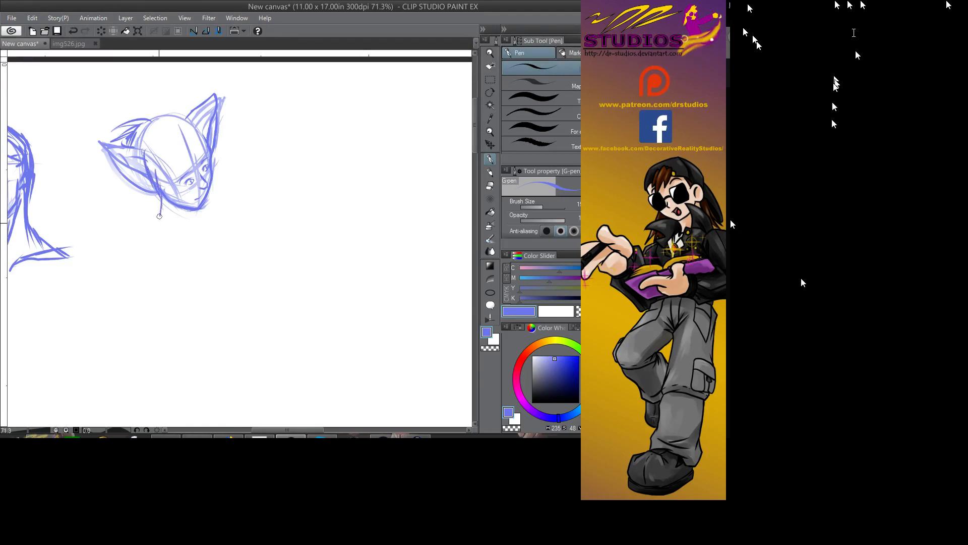
pyautogui.moveTo(171, 171)
pyautogui.mouseDown()
pyautogui.moveTo(159, 221)
pyautogui.moveTo(166, 202)
pyautogui.mouseUp()
pyautogui.moveTo(207, 119); pyautogui.dragTo(198, 132)
pyautogui.moveTo(225, 142)
pyautogui.mouseDown()
pyautogui.moveTo(213, 176)
pyautogui.moveTo(197, 168)
pyautogui.moveTo(192, 186)
pyautogui.moveTo(189, 175)
pyautogui.moveTo(177, 186)
pyautogui.moveTo(170, 174)
pyautogui.moveTo(180, 188)
pyautogui.mouseUp()
pyautogui.moveTo(177, 152)
pyautogui.mouseDown()
pyautogui.moveTo(184, 221)
pyautogui.moveTo(177, 229)
pyautogui.moveTo(191, 217)
pyautogui.moveTo(196, 228)
pyautogui.moveTo(225, 198)
pyautogui.mouseUp()
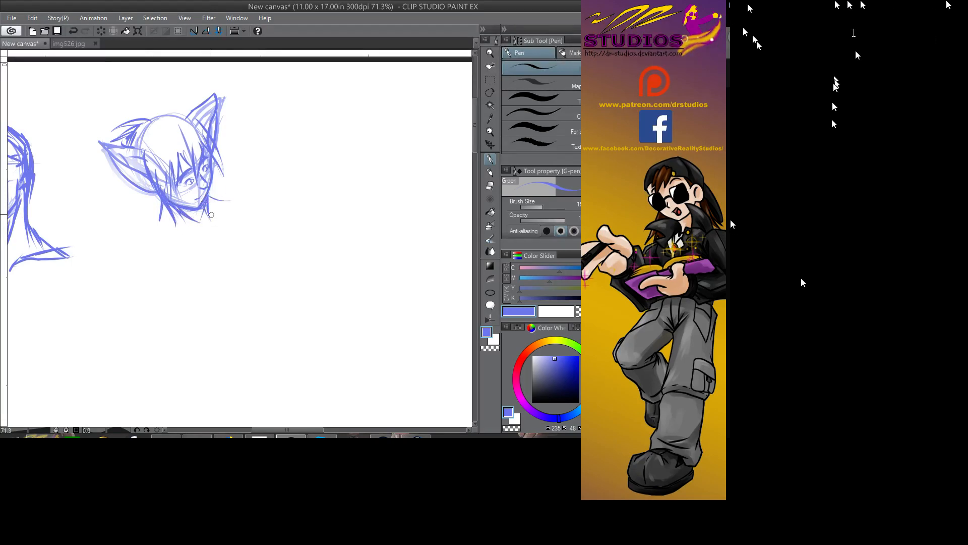
# - Sketch the neck, neckline and shoulder contours beneath the pointed-ear head
pyautogui.moveTo(218, 236); pyautogui.dragTo(228, 217)
pyautogui.moveTo(237, 183)
pyautogui.mouseDown()
pyautogui.moveTo(221, 220)
pyautogui.moveTo(195, 243)
pyautogui.moveTo(154, 240)
pyautogui.mouseUp()
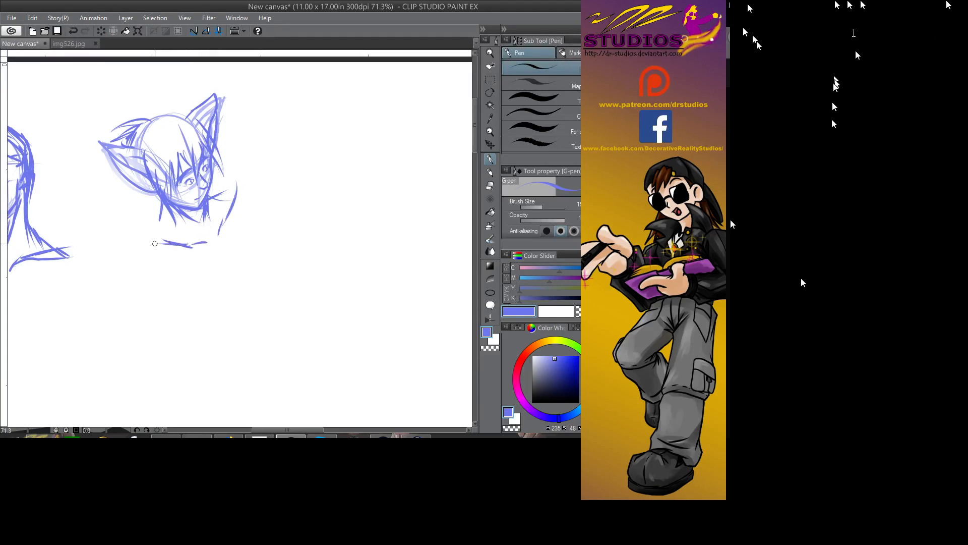
pyautogui.moveTo(164, 201)
pyautogui.mouseDown()
pyautogui.moveTo(148, 245)
pyautogui.moveTo(150, 274)
pyautogui.moveTo(212, 234)
pyautogui.mouseUp()
pyautogui.moveTo(196, 242)
pyautogui.mouseDown()
pyautogui.moveTo(219, 238)
pyautogui.moveTo(210, 231)
pyautogui.mouseUp()
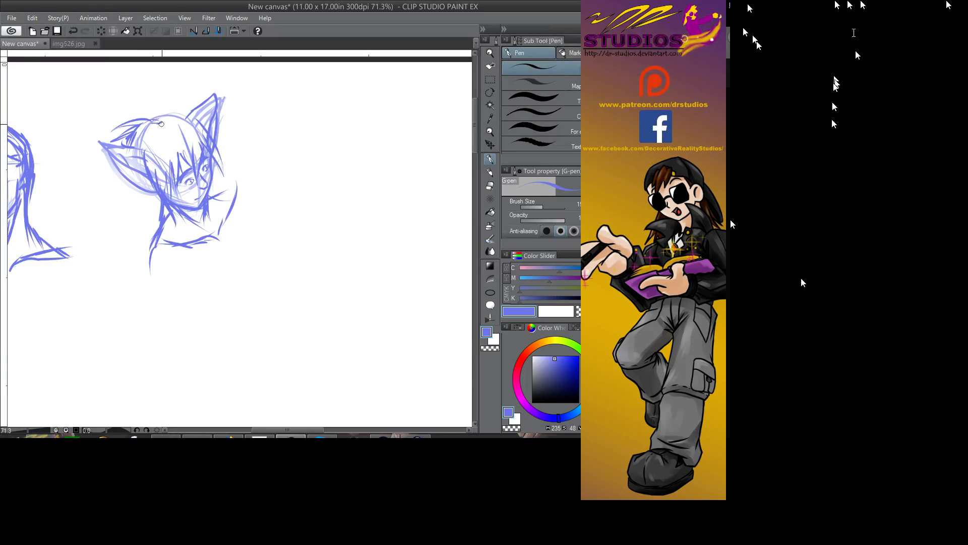
# - Add spiky hair over the crown and long locks down the side of the pointed-ear head
pyautogui.moveTo(149, 119)
pyautogui.mouseDown()
pyautogui.moveTo(177, 97)
pyautogui.moveTo(166, 110)
pyautogui.moveTo(189, 112)
pyautogui.mouseUp()
pyautogui.moveTo(213, 122); pyautogui.dragTo(220, 149)
pyautogui.moveTo(124, 182)
pyautogui.mouseDown()
pyautogui.moveTo(138, 226)
pyautogui.moveTo(151, 238)
pyautogui.moveTo(153, 216)
pyautogui.moveTo(172, 256)
pyautogui.moveTo(168, 216)
pyautogui.moveTo(206, 184)
pyautogui.mouseUp()
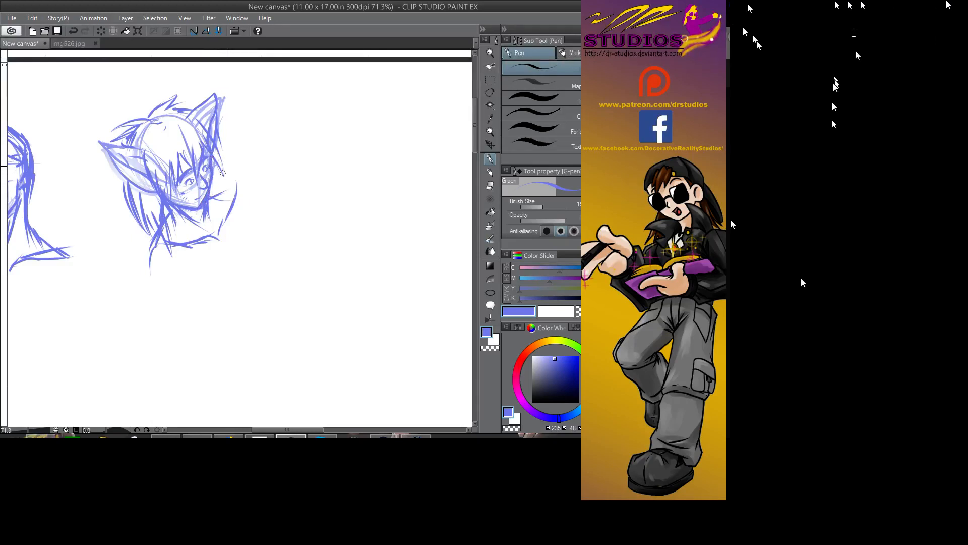
# - Define the collar around the pointed-ear character's neck and add loose strokes for the chest and far shoulder
pyautogui.moveTo(209, 188)
pyautogui.mouseDown()
pyautogui.moveTo(236, 190)
pyautogui.moveTo(215, 229)
pyautogui.moveTo(229, 227)
pyautogui.moveTo(188, 258)
pyautogui.mouseUp()
pyautogui.moveTo(228, 202)
pyautogui.mouseDown()
pyautogui.moveTo(217, 234)
pyautogui.moveTo(226, 205)
pyautogui.moveTo(169, 246)
pyautogui.moveTo(217, 240)
pyautogui.moveTo(224, 220)
pyautogui.mouseUp()
pyautogui.moveTo(181, 268); pyautogui.dragTo(168, 288)
pyautogui.moveTo(239, 211)
pyautogui.mouseDown()
pyautogui.moveTo(246, 239)
pyautogui.moveTo(231, 185)
pyautogui.moveTo(241, 180)
pyautogui.mouseUp()
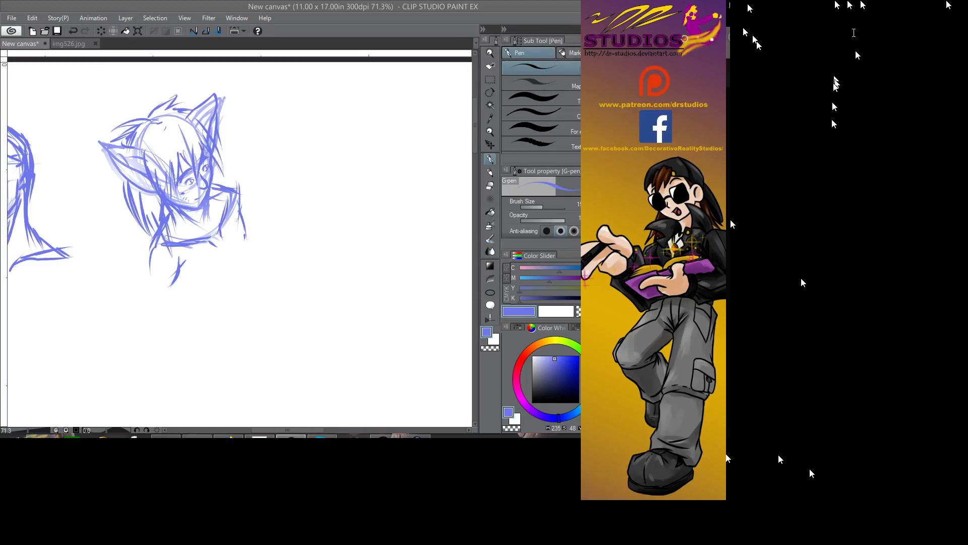
# - Sketch a front-facing oval head in the blank area beside the pointed-ear character, with a vertical centre guideline
pyautogui.hscroll(2, 240, 242)
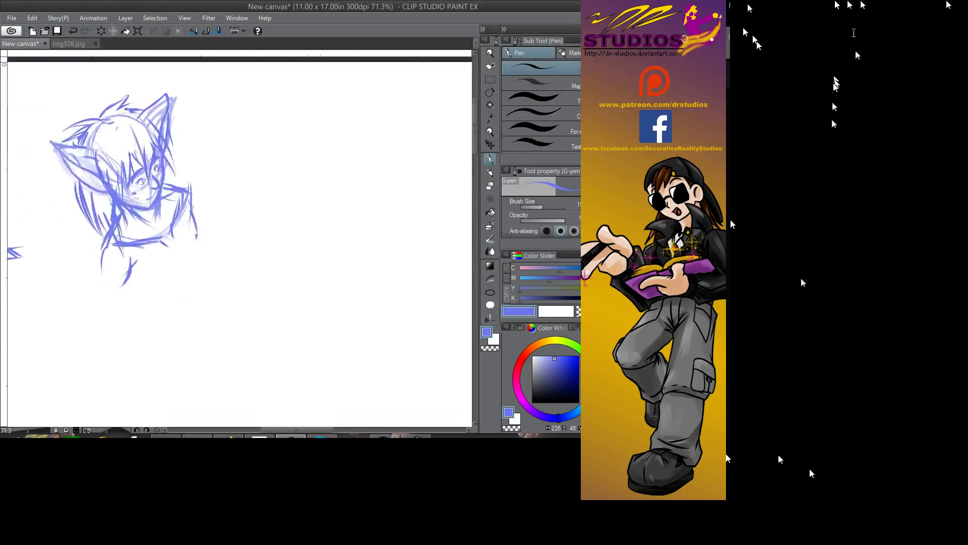
pyautogui.moveTo(419, 73)
pyautogui.mouseDown()
pyautogui.moveTo(419, 86)
pyautogui.moveTo(346, 74)
pyautogui.mouseUp()
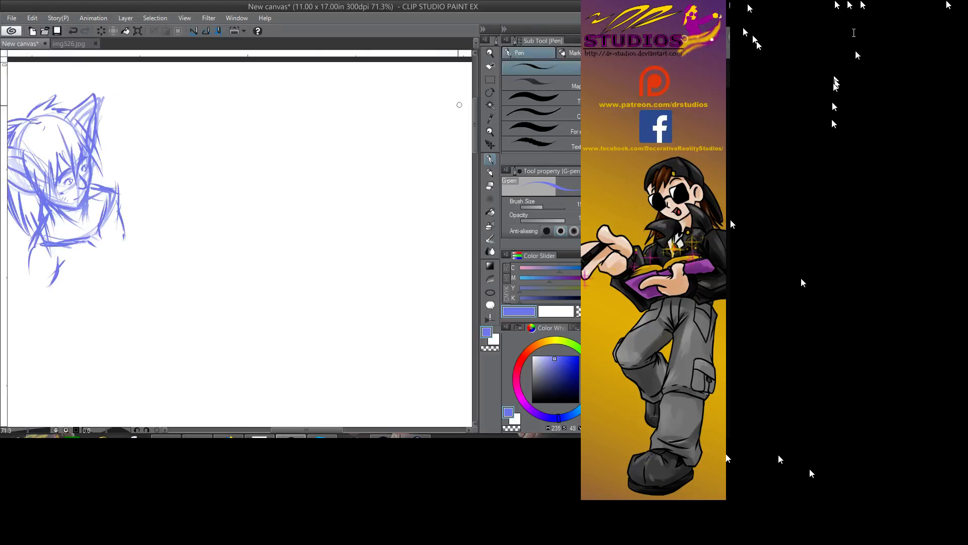
pyautogui.moveTo(467, 106)
pyautogui.mouseDown()
pyautogui.moveTo(467, 94)
pyautogui.moveTo(455, 94)
pyautogui.mouseUp()
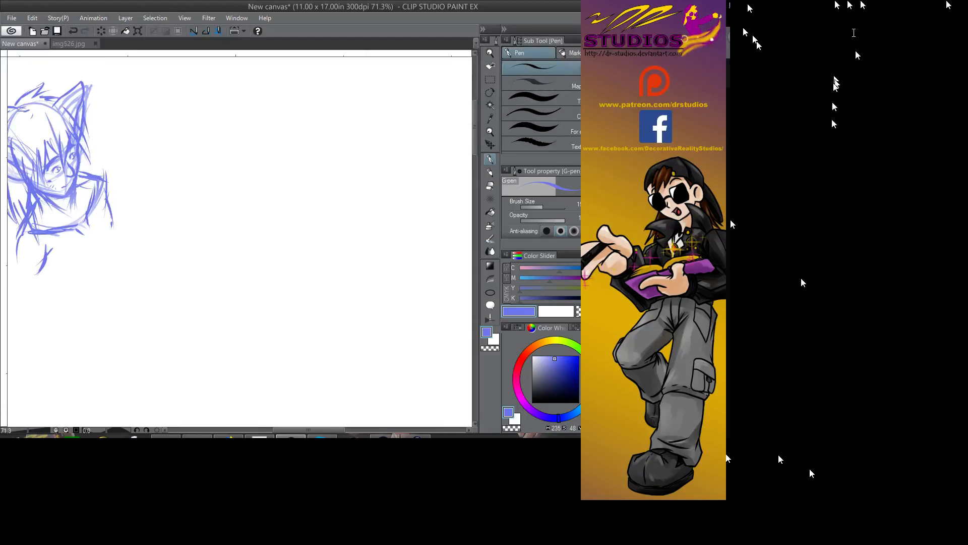
pyautogui.moveTo(263, 133)
pyautogui.mouseDown()
pyautogui.moveTo(260, 167)
pyautogui.moveTo(251, 159)
pyautogui.moveTo(287, 123)
pyautogui.moveTo(311, 130)
pyautogui.moveTo(304, 122)
pyautogui.moveTo(254, 190)
pyautogui.moveTo(253, 137)
pyautogui.moveTo(271, 204)
pyautogui.moveTo(286, 208)
pyautogui.moveTo(312, 187)
pyautogui.moveTo(283, 211)
pyautogui.moveTo(259, 194)
pyautogui.moveTo(284, 209)
pyautogui.moveTo(321, 172)
pyautogui.mouseUp()
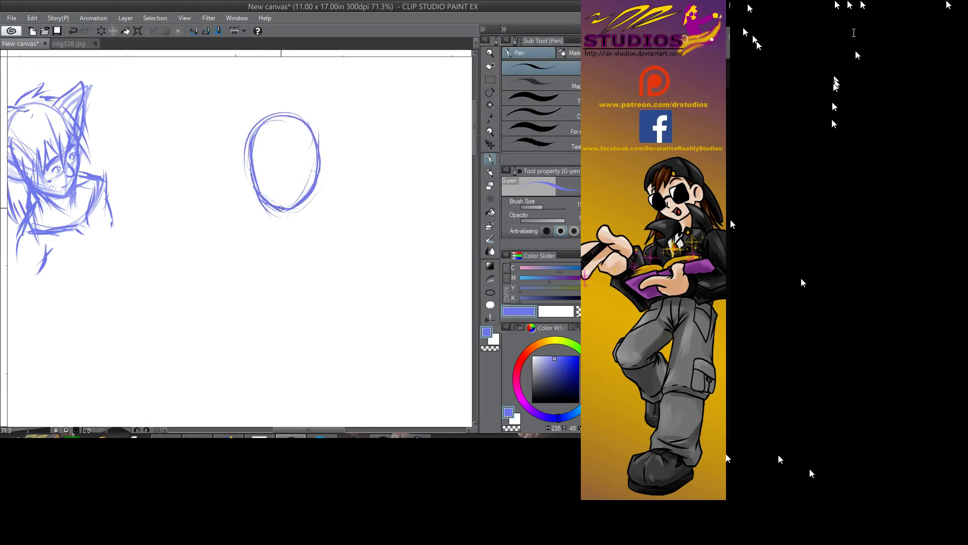
pyautogui.moveTo(277, 119); pyautogui.dragTo(278, 202)
pyautogui.moveTo(283, 156); pyautogui.dragTo(283, 193)
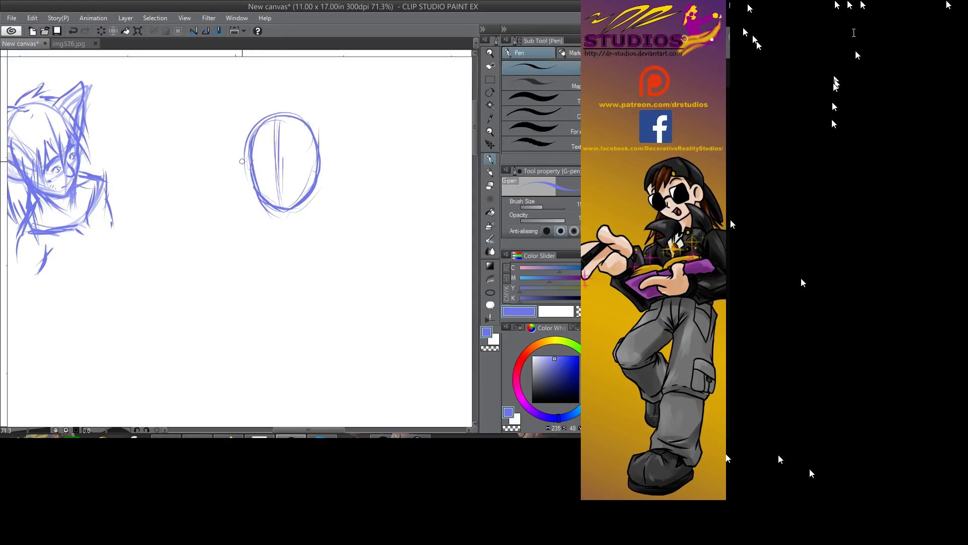
# - Add horizontal facial guidelines across the oval head and fade its construction lines
pyautogui.moveTo(241, 161)
pyautogui.mouseDown()
pyautogui.moveTo(306, 159)
pyautogui.moveTo(266, 156)
pyautogui.moveTo(322, 172)
pyautogui.moveTo(291, 186)
pyautogui.mouseUp()
pyautogui.moveTo(312, 140); pyautogui.dragTo(304, 211)
pyautogui.moveTo(253, 161)
pyautogui.mouseDown()
pyautogui.moveTo(272, 224)
pyautogui.moveTo(273, 208)
pyautogui.moveTo(297, 208)
pyautogui.moveTo(313, 183)
pyautogui.mouseUp()
pyautogui.moveTo(313, 147)
pyautogui.mouseDown()
pyautogui.moveTo(288, 117)
pyautogui.moveTo(269, 168)
pyautogui.moveTo(282, 217)
pyautogui.mouseUp()
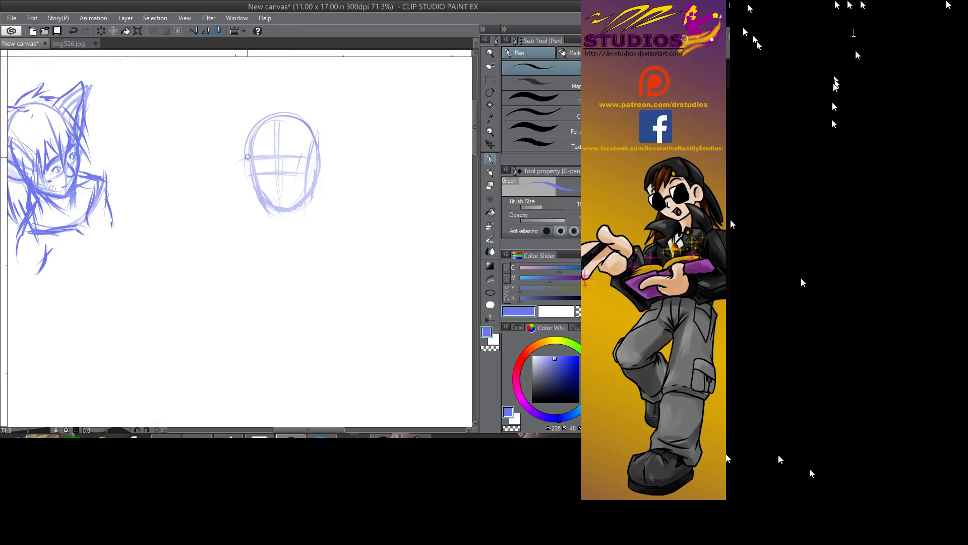
# - Define the jaw and chin of the new head and draw the neck sloping out toward the shoulders
pyautogui.moveTo(249, 156)
pyautogui.mouseDown()
pyautogui.moveTo(266, 212)
pyautogui.moveTo(301, 203)
pyautogui.moveTo(303, 200)
pyautogui.mouseUp()
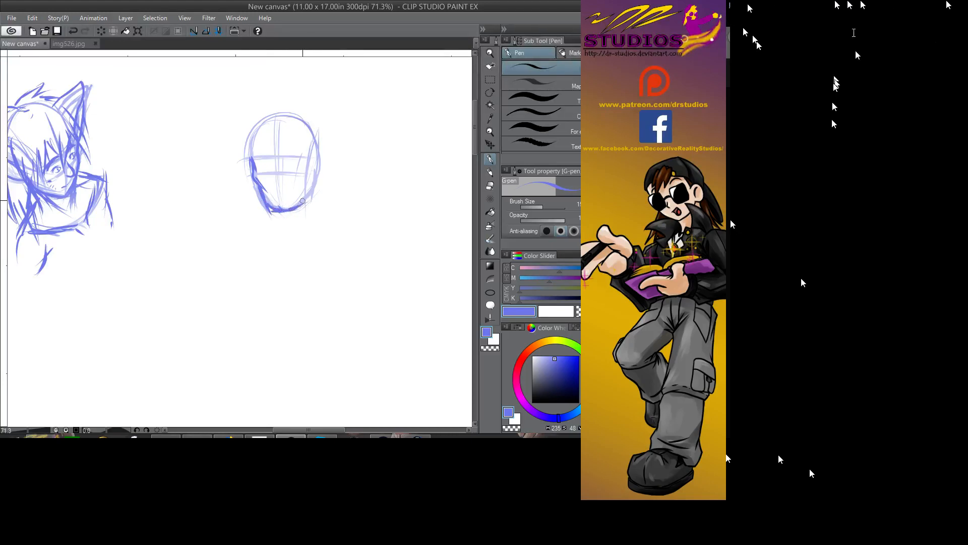
pyautogui.moveTo(309, 167)
pyautogui.mouseDown()
pyautogui.moveTo(298, 182)
pyautogui.moveTo(316, 182)
pyautogui.moveTo(313, 194)
pyautogui.moveTo(292, 211)
pyautogui.moveTo(314, 174)
pyautogui.moveTo(311, 195)
pyautogui.moveTo(280, 223)
pyautogui.moveTo(273, 213)
pyautogui.moveTo(295, 236)
pyautogui.moveTo(278, 217)
pyautogui.moveTo(285, 228)
pyautogui.moveTo(311, 202)
pyautogui.moveTo(313, 238)
pyautogui.mouseUp()
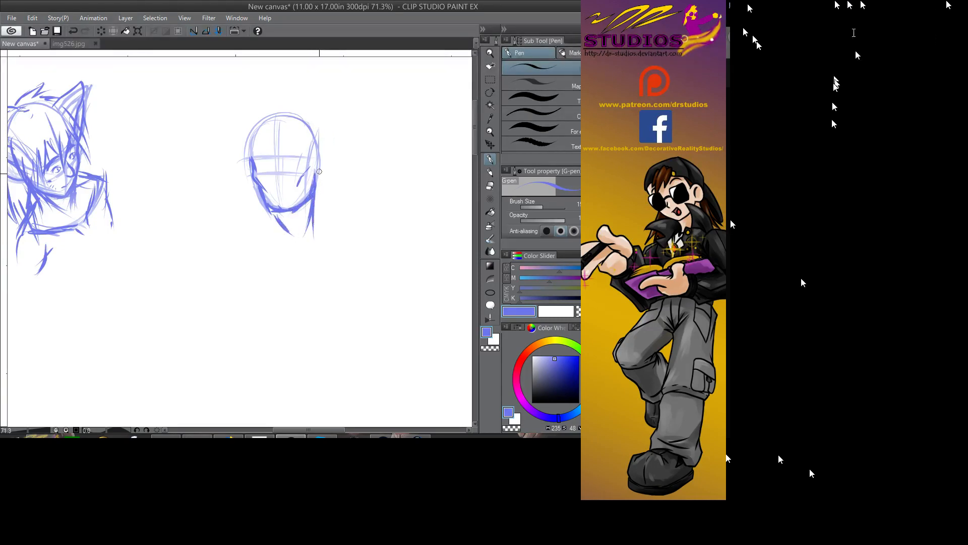
pyautogui.moveTo(319, 171)
pyautogui.mouseDown()
pyautogui.moveTo(313, 225)
pyautogui.moveTo(343, 257)
pyautogui.mouseUp()
pyautogui.moveTo(288, 225)
pyautogui.mouseDown()
pyautogui.moveTo(255, 255)
pyautogui.moveTo(247, 252)
pyautogui.moveTo(279, 233)
pyautogui.moveTo(237, 256)
pyautogui.mouseUp()
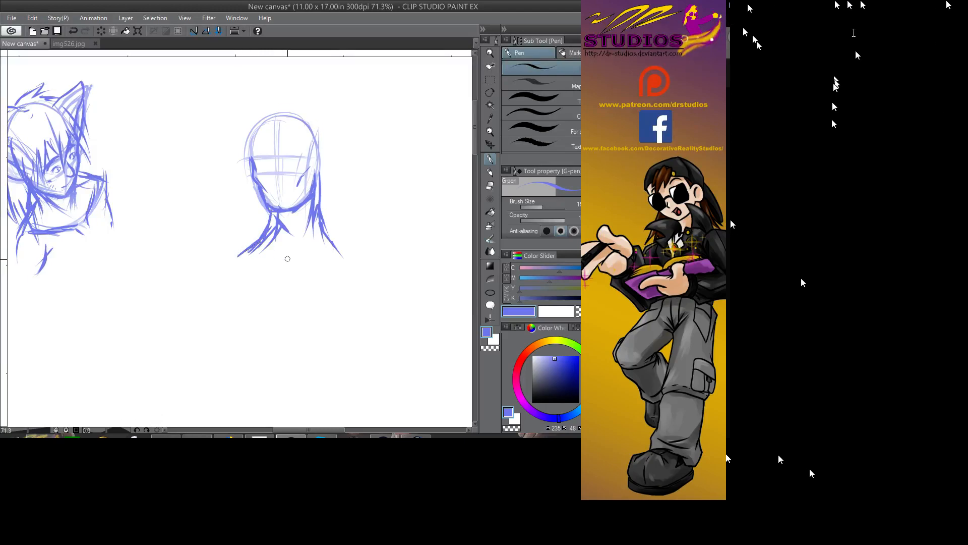
# - Sketch the shoulder slope and the collarbone lines beneath the new head's neck
pyautogui.moveTo(295, 269); pyautogui.dragTo(338, 256)
pyautogui.moveTo(321, 217)
pyautogui.mouseDown()
pyautogui.moveTo(367, 255)
pyautogui.moveTo(305, 270)
pyautogui.moveTo(317, 255)
pyautogui.moveTo(365, 253)
pyautogui.mouseUp()
pyautogui.moveTo(303, 265); pyautogui.dragTo(295, 268)
pyautogui.moveTo(306, 271)
pyautogui.mouseDown()
pyautogui.moveTo(301, 278)
pyautogui.moveTo(239, 256)
pyautogui.mouseUp()
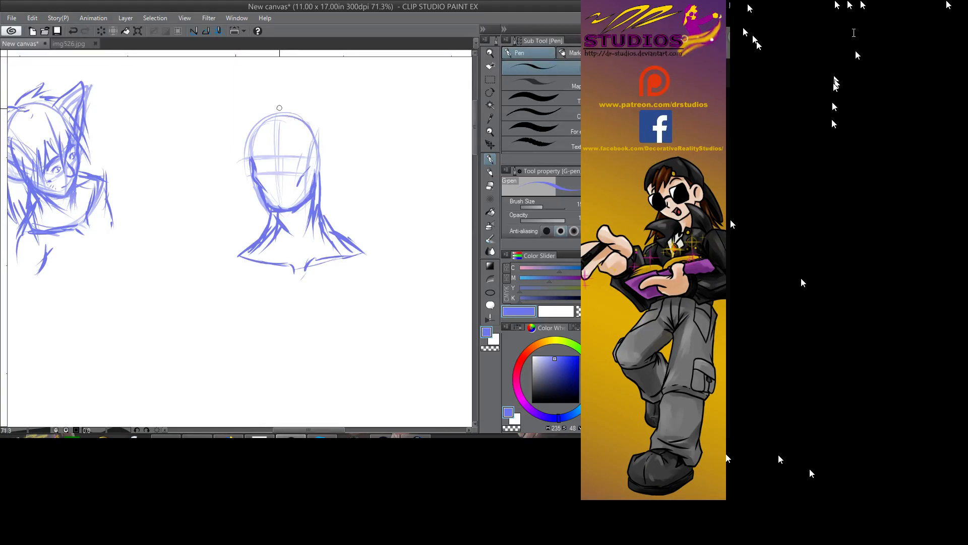
# - Draw a rounded bob with bangs around the head and sketch the eyes, nose and mouth
pyautogui.moveTo(241, 147)
pyautogui.mouseDown()
pyautogui.moveTo(305, 110)
pyautogui.moveTo(328, 137)
pyautogui.moveTo(323, 167)
pyautogui.mouseUp()
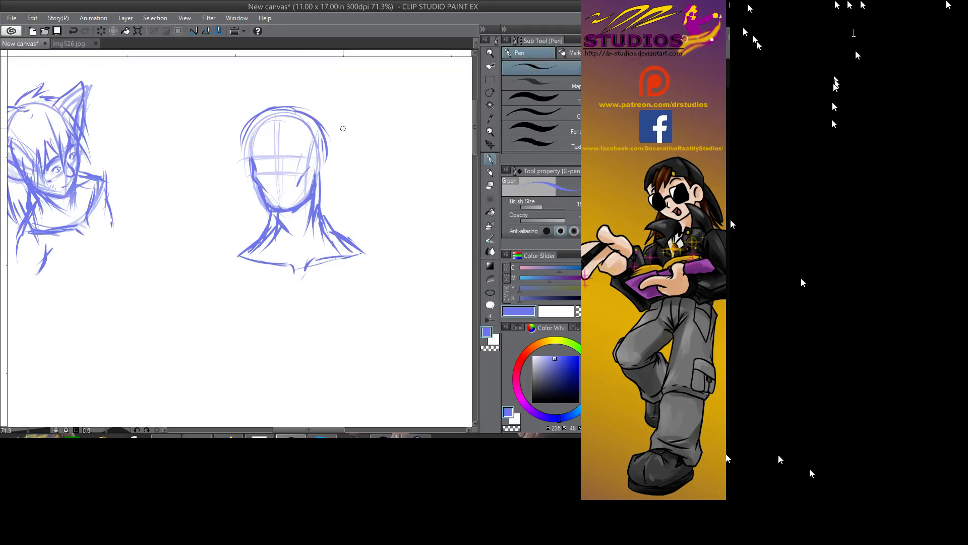
pyautogui.moveTo(326, 129)
pyautogui.mouseDown()
pyautogui.moveTo(339, 196)
pyautogui.moveTo(339, 181)
pyautogui.moveTo(323, 212)
pyautogui.mouseUp()
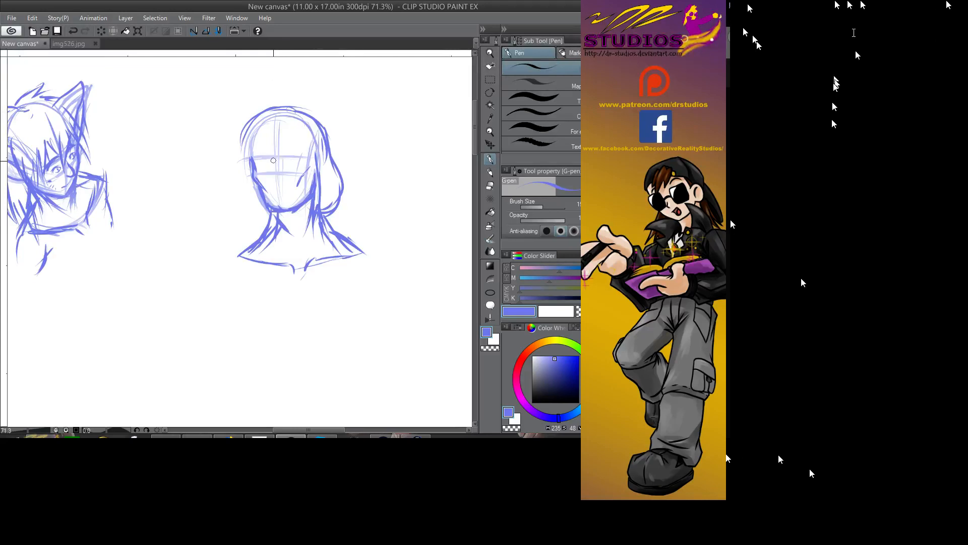
pyautogui.moveTo(275, 162)
pyautogui.mouseDown()
pyautogui.moveTo(269, 179)
pyautogui.moveTo(281, 182)
pyautogui.moveTo(274, 161)
pyautogui.mouseUp()
pyautogui.moveTo(289, 162)
pyautogui.mouseDown()
pyautogui.moveTo(302, 163)
pyautogui.moveTo(259, 165)
pyautogui.mouseUp()
pyautogui.moveTo(251, 131)
pyautogui.mouseDown()
pyautogui.moveTo(246, 160)
pyautogui.moveTo(292, 145)
pyautogui.moveTo(313, 152)
pyautogui.mouseUp()
pyautogui.moveTo(247, 164)
pyautogui.mouseDown()
pyautogui.moveTo(264, 228)
pyautogui.moveTo(253, 214)
pyautogui.moveTo(274, 230)
pyautogui.moveTo(256, 198)
pyautogui.moveTo(271, 222)
pyautogui.mouseUp()
pyautogui.moveTo(335, 190); pyautogui.dragTo(328, 208)
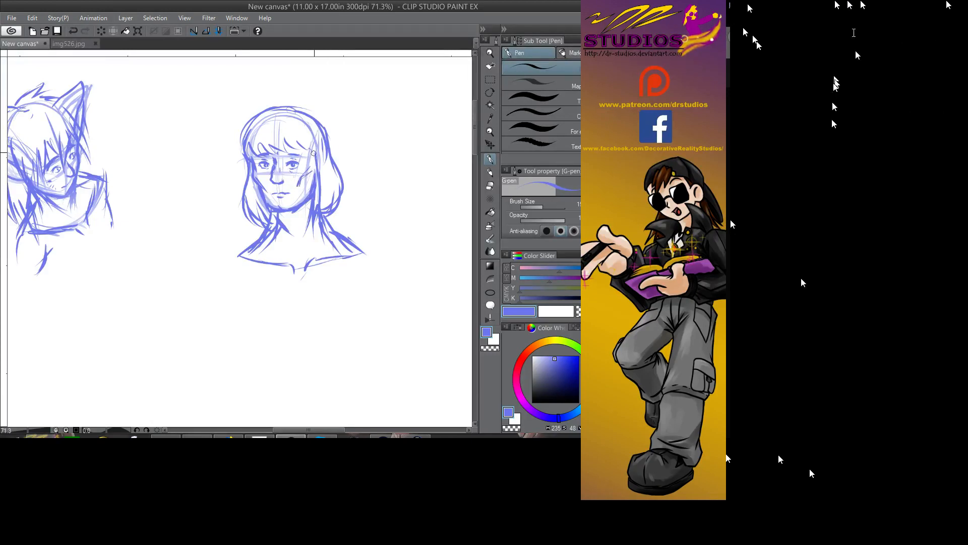
# - Reinforce the cheek, jawline and bangs of the bob-haired head
pyautogui.moveTo(313, 153); pyautogui.dragTo(317, 191)
pyautogui.moveTo(264, 192)
pyautogui.mouseDown()
pyautogui.moveTo(271, 209)
pyautogui.moveTo(308, 198)
pyautogui.mouseUp()
pyautogui.moveTo(298, 146)
pyautogui.mouseDown()
pyautogui.moveTo(316, 153)
pyautogui.moveTo(273, 138)
pyautogui.mouseUp()
# - Sketch a raised open collar and a neckline around the bob-haired character's neck
pyautogui.moveTo(324, 222)
pyautogui.mouseDown()
pyautogui.moveTo(330, 254)
pyautogui.moveTo(368, 245)
pyautogui.mouseUp()
pyautogui.moveTo(331, 225); pyautogui.dragTo(319, 281)
pyautogui.moveTo(327, 240); pyautogui.dragTo(306, 281)
pyautogui.moveTo(265, 220)
pyautogui.mouseDown()
pyautogui.moveTo(237, 255)
pyautogui.moveTo(259, 238)
pyautogui.mouseUp()
pyautogui.moveTo(266, 240)
pyautogui.mouseDown()
pyautogui.moveTo(295, 288)
pyautogui.moveTo(291, 252)
pyautogui.moveTo(323, 247)
pyautogui.mouseUp()
pyautogui.moveTo(308, 207)
pyautogui.mouseDown()
pyautogui.moveTo(302, 239)
pyautogui.moveTo(285, 222)
pyautogui.moveTo(302, 239)
pyautogui.mouseUp()
pyautogui.moveTo(287, 217)
pyautogui.mouseDown()
pyautogui.moveTo(292, 245)
pyautogui.moveTo(311, 220)
pyautogui.mouseUp()
pyautogui.moveTo(324, 252); pyautogui.dragTo(307, 282)
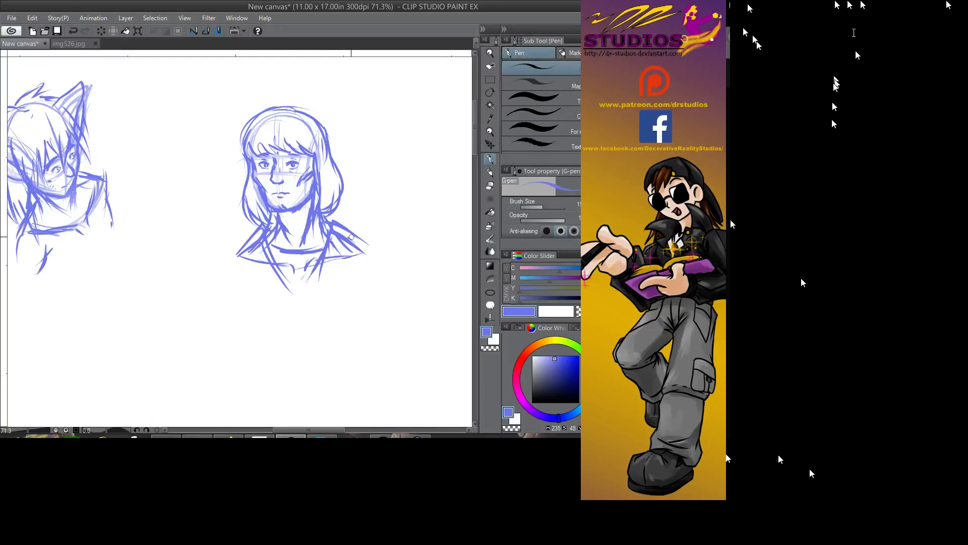
# - Extend the bob-haired character's garment down the chest to a central point, with angular side edges and a fold line
pyautogui.moveTo(351, 236)
pyautogui.mouseDown()
pyautogui.moveTo(367, 257)
pyautogui.moveTo(344, 277)
pyautogui.moveTo(343, 304)
pyautogui.moveTo(313, 323)
pyautogui.mouseUp()
pyautogui.moveTo(339, 286); pyautogui.dragTo(303, 319)
pyautogui.moveTo(240, 252)
pyautogui.mouseDown()
pyautogui.moveTo(233, 259)
pyautogui.moveTo(265, 282)
pyautogui.moveTo(257, 305)
pyautogui.moveTo(298, 321)
pyautogui.mouseUp()
pyautogui.moveTo(323, 249); pyautogui.dragTo(296, 320)
pyautogui.moveTo(312, 276); pyautogui.dragTo(300, 309)
pyautogui.moveTo(309, 288); pyautogui.dragTo(303, 319)
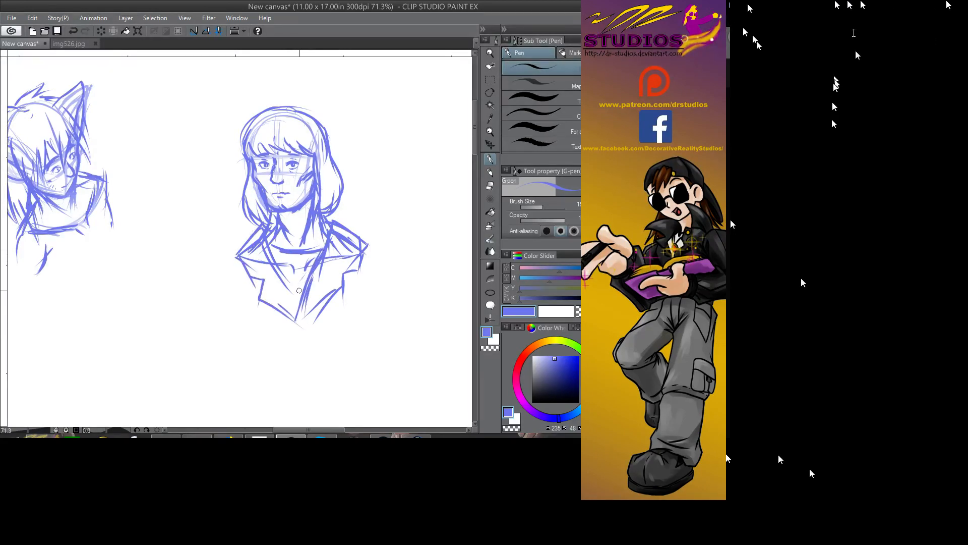
pyautogui.moveTo(317, 268)
pyautogui.mouseDown()
pyautogui.moveTo(301, 327)
pyautogui.moveTo(300, 303)
pyautogui.mouseUp()
# - Start a full-body figure below the heads with a curved action line, oval head, ribcage circle and torso contours
pyautogui.moveTo(100, 252); pyautogui.dragTo(448, 202)
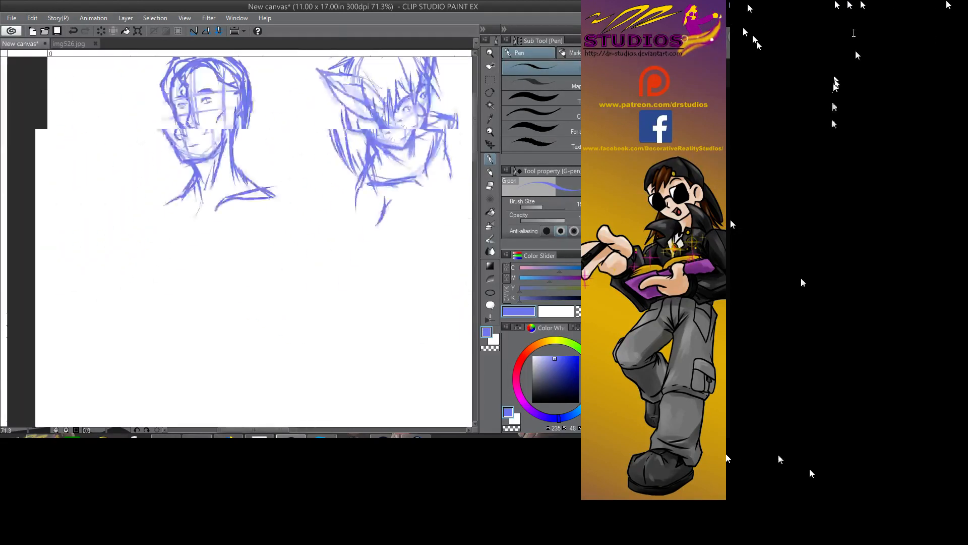
pyautogui.moveTo(328, 312)
pyautogui.mouseDown()
pyautogui.moveTo(397, 156)
pyautogui.moveTo(296, 212)
pyautogui.mouseUp()
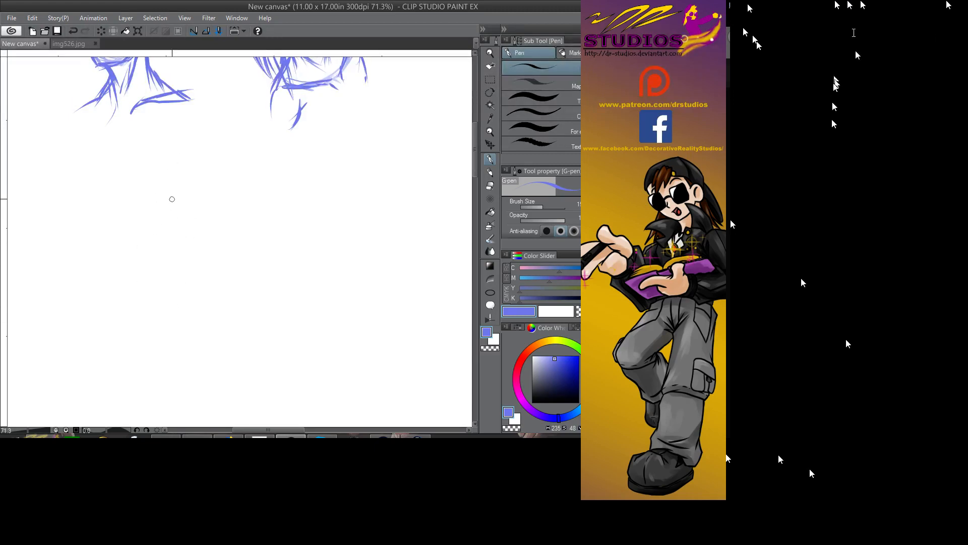
pyautogui.moveTo(172, 198)
pyautogui.mouseDown()
pyautogui.moveTo(167, 291)
pyautogui.moveTo(160, 258)
pyautogui.mouseUp()
pyautogui.moveTo(166, 207)
pyautogui.mouseDown()
pyautogui.moveTo(158, 292)
pyautogui.moveTo(170, 190)
pyautogui.moveTo(189, 161)
pyautogui.moveTo(191, 184)
pyautogui.moveTo(197, 178)
pyautogui.moveTo(178, 169)
pyautogui.moveTo(190, 185)
pyautogui.moveTo(180, 171)
pyautogui.moveTo(185, 185)
pyautogui.moveTo(196, 165)
pyautogui.mouseUp()
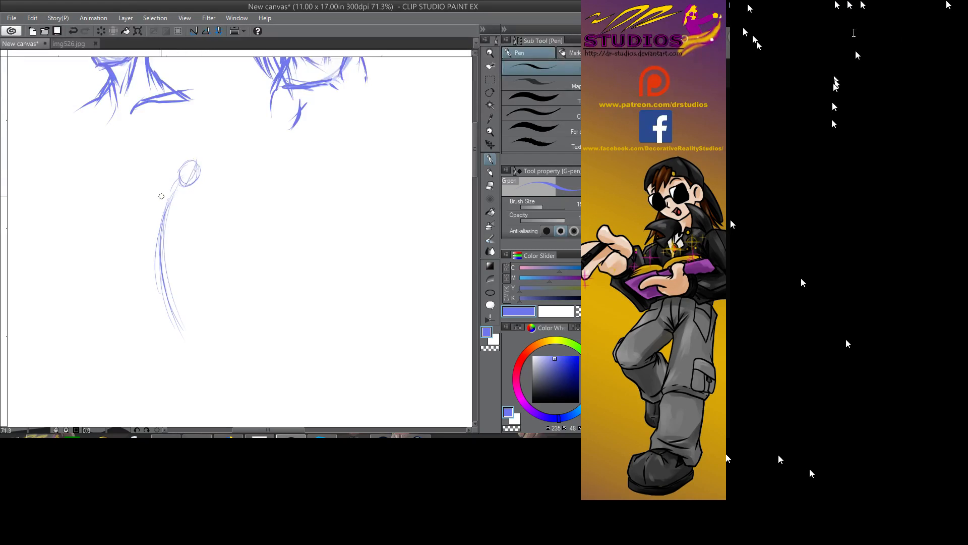
pyautogui.moveTo(161, 195)
pyautogui.mouseDown()
pyautogui.moveTo(162, 226)
pyautogui.moveTo(174, 215)
pyautogui.moveTo(160, 219)
pyautogui.moveTo(172, 183)
pyautogui.moveTo(165, 212)
pyautogui.moveTo(151, 212)
pyautogui.moveTo(177, 203)
pyautogui.moveTo(182, 244)
pyautogui.mouseUp()
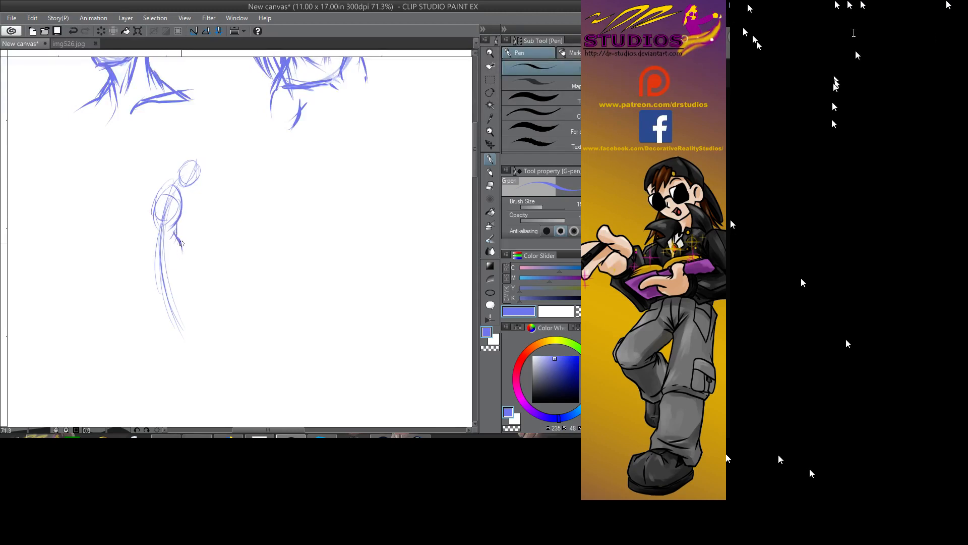
pyautogui.moveTo(169, 175)
pyautogui.mouseDown()
pyautogui.moveTo(146, 254)
pyautogui.moveTo(149, 239)
pyautogui.moveTo(147, 250)
pyautogui.moveTo(197, 311)
pyautogui.mouseUp()
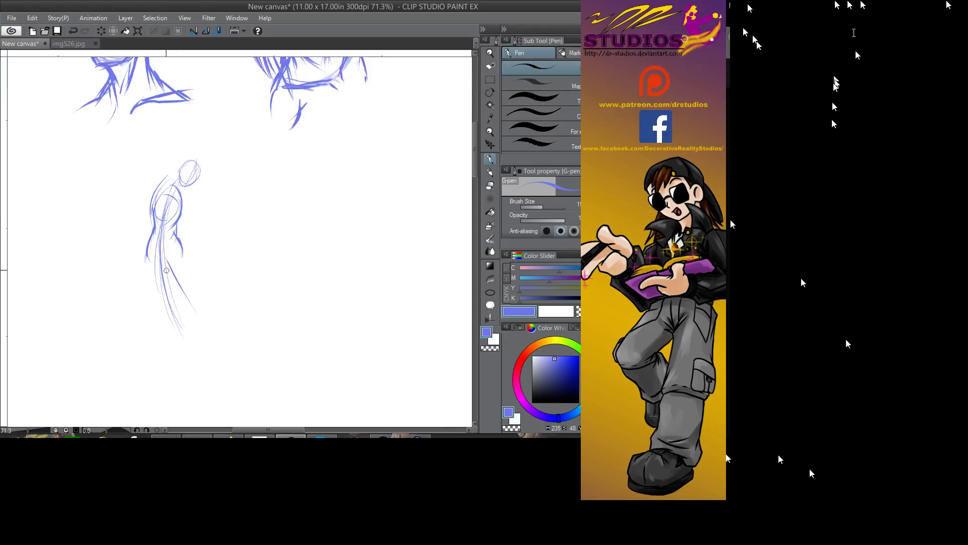
# - Draw the figure's standing leg and its other leg stretched out diagonally behind
pyautogui.moveTo(167, 269); pyautogui.dragTo(215, 326)
pyautogui.moveTo(182, 255); pyautogui.dragTo(204, 306)
pyautogui.moveTo(185, 263)
pyautogui.mouseDown()
pyautogui.moveTo(201, 301)
pyautogui.moveTo(229, 328)
pyautogui.moveTo(199, 308)
pyautogui.moveTo(226, 334)
pyautogui.mouseUp()
pyautogui.moveTo(200, 294); pyautogui.dragTo(249, 345)
pyautogui.moveTo(147, 250); pyautogui.dragTo(151, 320)
pyautogui.moveTo(146, 283)
pyautogui.mouseDown()
pyautogui.moveTo(156, 322)
pyautogui.moveTo(165, 274)
pyautogui.moveTo(161, 327)
pyautogui.mouseUp()
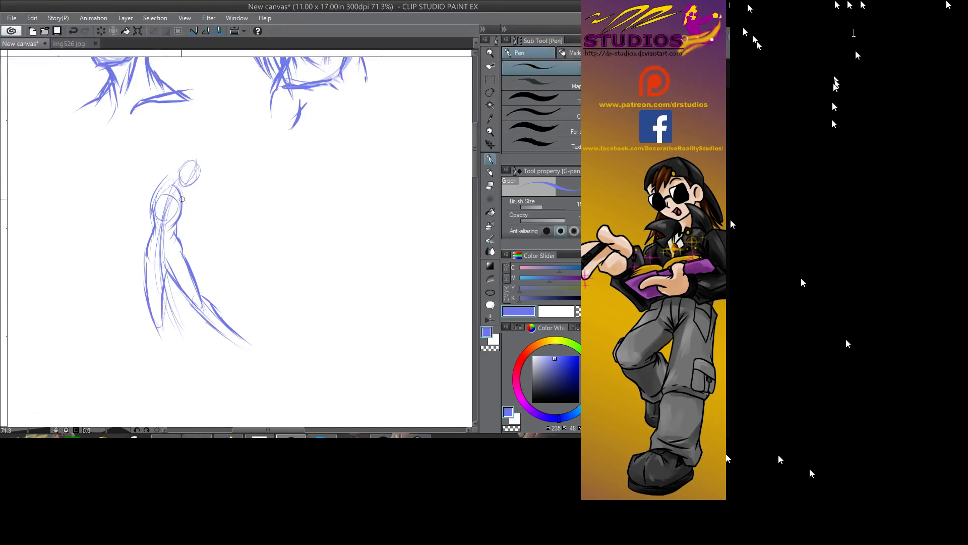
# - Shape the figure's torso and hips and draw one arm curving up above the head
pyautogui.moveTo(158, 173)
pyautogui.mouseDown()
pyautogui.moveTo(151, 210)
pyautogui.moveTo(151, 196)
pyautogui.mouseUp()
pyautogui.moveTo(164, 166); pyautogui.dragTo(158, 185)
pyautogui.moveTo(170, 166)
pyautogui.mouseDown()
pyautogui.moveTo(183, 194)
pyautogui.moveTo(158, 172)
pyautogui.moveTo(161, 224)
pyautogui.moveTo(150, 237)
pyautogui.moveTo(164, 254)
pyautogui.moveTo(174, 238)
pyautogui.moveTo(152, 242)
pyautogui.moveTo(177, 239)
pyautogui.moveTo(149, 237)
pyautogui.mouseUp()
pyautogui.moveTo(159, 227)
pyautogui.mouseDown()
pyautogui.moveTo(156, 246)
pyautogui.moveTo(183, 251)
pyautogui.moveTo(154, 259)
pyautogui.mouseUp()
pyautogui.moveTo(156, 181); pyautogui.dragTo(171, 131)
pyautogui.moveTo(157, 164)
pyautogui.mouseDown()
pyautogui.moveTo(173, 134)
pyautogui.moveTo(170, 171)
pyautogui.moveTo(175, 142)
pyautogui.moveTo(174, 154)
pyautogui.moveTo(192, 129)
pyautogui.moveTo(171, 140)
pyautogui.moveTo(194, 118)
pyautogui.moveTo(165, 172)
pyautogui.moveTo(172, 139)
pyautogui.moveTo(150, 204)
pyautogui.mouseUp()
pyautogui.moveTo(180, 136); pyautogui.dragTo(195, 120)
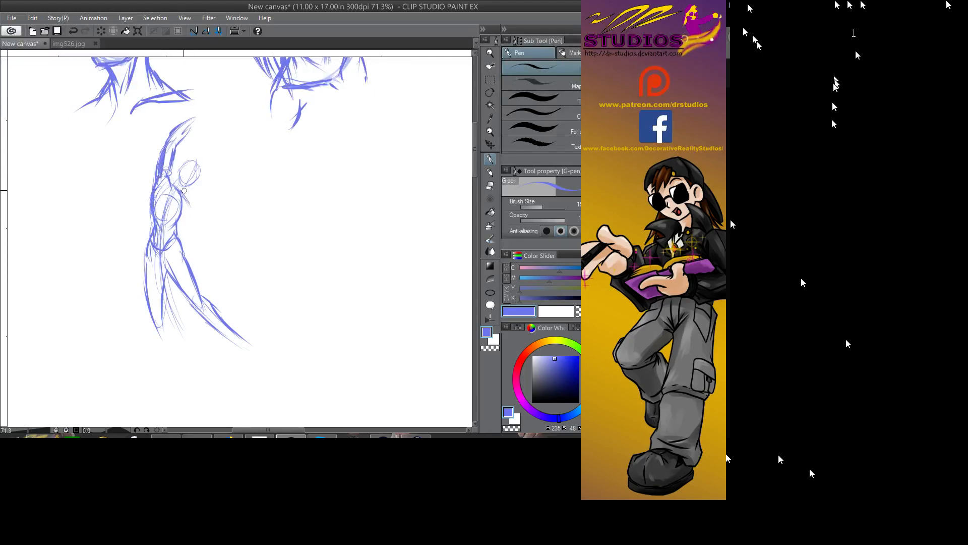
# - Draw the figure's other arm reaching diagonally downward from the shoulder
pyautogui.moveTo(181, 191)
pyautogui.mouseDown()
pyautogui.moveTo(208, 247)
pyautogui.moveTo(177, 205)
pyautogui.moveTo(205, 235)
pyautogui.mouseUp()
pyautogui.moveTo(181, 190); pyautogui.dragTo(219, 258)
pyautogui.moveTo(191, 225); pyautogui.dragTo(221, 260)
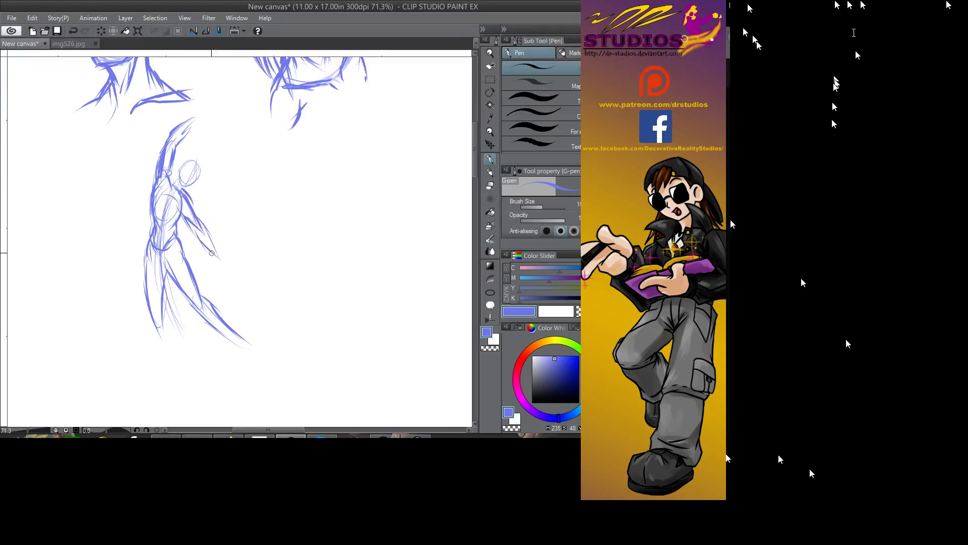
# - Complete the figure's lower legs and feet, and strengthen the outer contour of the standing leg
pyautogui.moveTo(160, 315)
pyautogui.mouseDown()
pyautogui.moveTo(173, 337)
pyautogui.moveTo(165, 372)
pyautogui.moveTo(178, 341)
pyautogui.moveTo(172, 382)
pyautogui.mouseUp()
pyautogui.moveTo(223, 333)
pyautogui.mouseDown()
pyautogui.moveTo(248, 346)
pyautogui.moveTo(241, 337)
pyautogui.moveTo(252, 337)
pyautogui.moveTo(258, 357)
pyautogui.moveTo(241, 346)
pyautogui.moveTo(271, 370)
pyautogui.mouseUp()
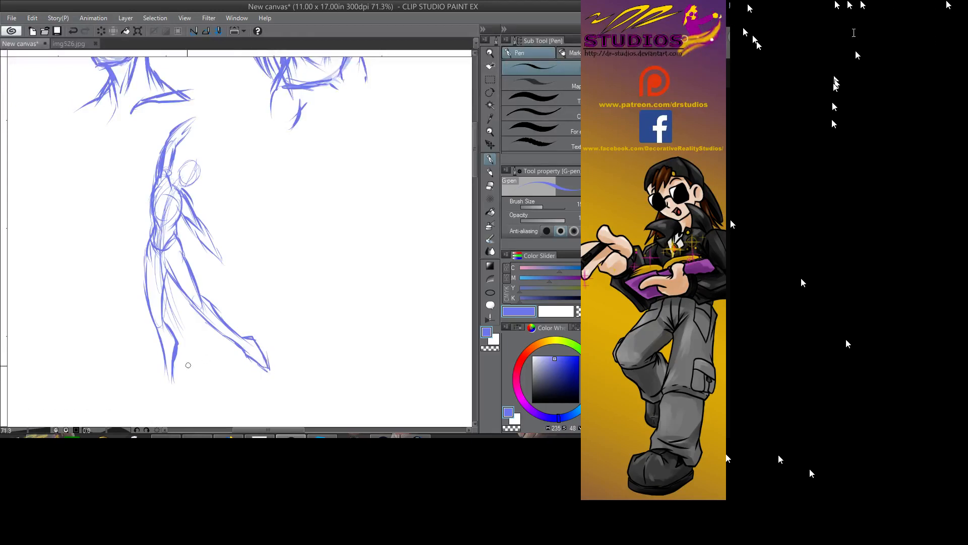
pyautogui.moveTo(180, 361)
pyautogui.mouseDown()
pyautogui.moveTo(180, 386)
pyautogui.moveTo(149, 387)
pyautogui.moveTo(166, 362)
pyautogui.moveTo(149, 388)
pyautogui.moveTo(169, 387)
pyautogui.mouseUp()
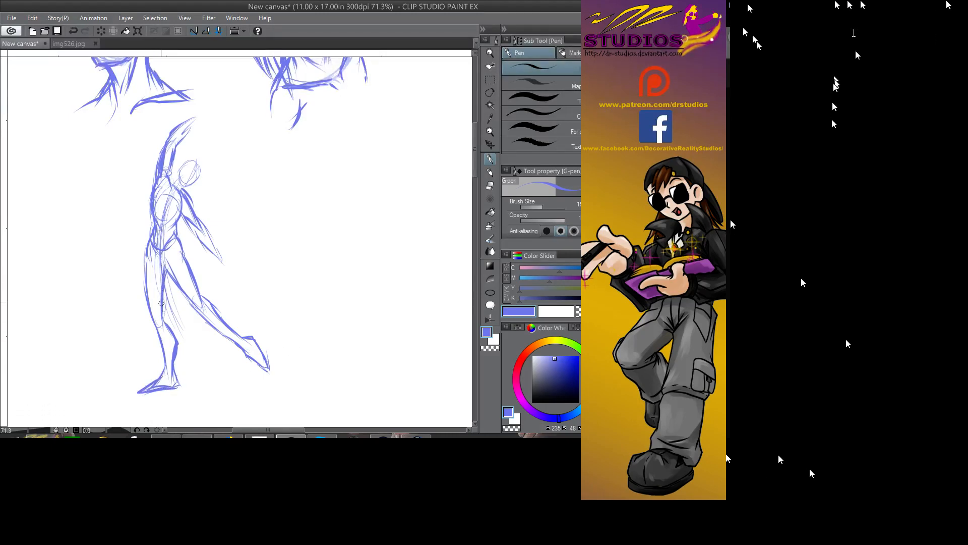
pyautogui.moveTo(146, 250); pyautogui.dragTo(160, 321)
pyautogui.moveTo(147, 235); pyautogui.dragTo(150, 281)
# - Sketch the hands at the ends of the figure's raised and lowered arms
pyautogui.moveTo(193, 115)
pyautogui.mouseDown()
pyautogui.moveTo(220, 105)
pyautogui.moveTo(211, 107)
pyautogui.mouseUp()
pyautogui.moveTo(216, 248); pyautogui.dragTo(235, 276)
pyautogui.moveTo(188, 129)
pyautogui.mouseDown()
pyautogui.moveTo(236, 109)
pyautogui.moveTo(220, 106)
pyautogui.mouseUp()
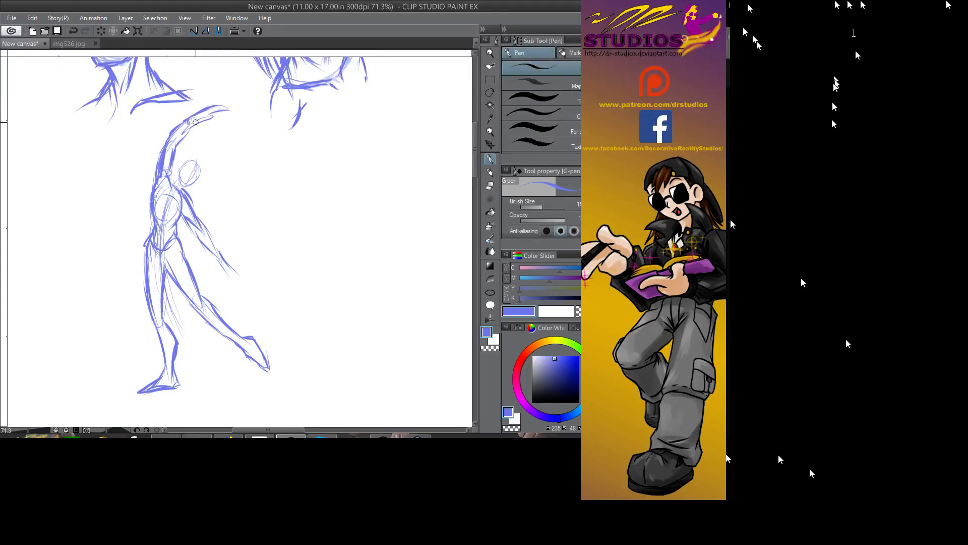
pyautogui.moveTo(202, 117); pyautogui.dragTo(229, 108)
# - Add long flowing gesture lines along the figure's arms, back and legs to emphasise the movement
pyautogui.moveTo(165, 149)
pyautogui.mouseDown()
pyautogui.moveTo(249, 108)
pyautogui.moveTo(203, 109)
pyautogui.moveTo(150, 207)
pyautogui.mouseUp()
pyautogui.moveTo(169, 132)
pyautogui.mouseDown()
pyautogui.moveTo(146, 225)
pyautogui.moveTo(218, 250)
pyautogui.moveTo(280, 298)
pyautogui.mouseUp()
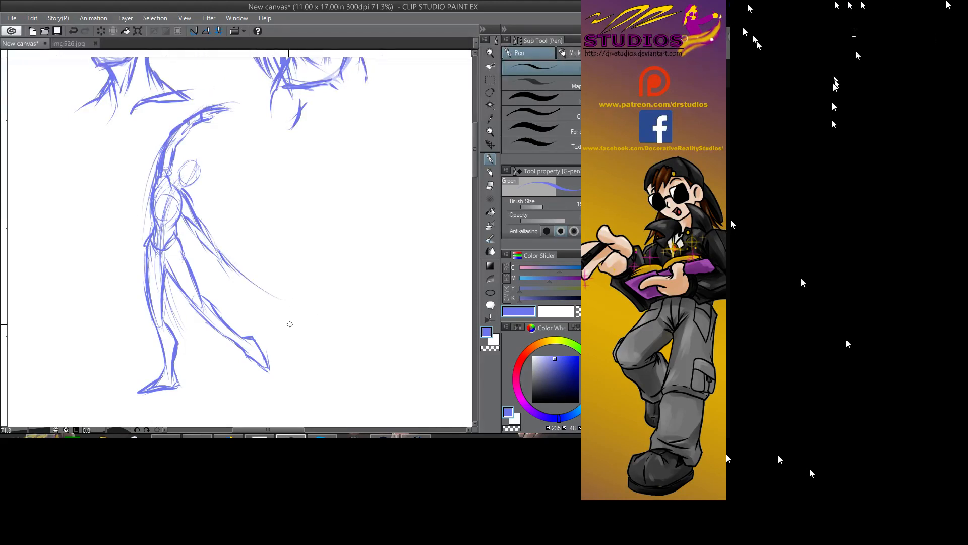
pyautogui.moveTo(181, 290); pyautogui.dragTo(298, 377)
pyautogui.moveTo(171, 308)
pyautogui.mouseDown()
pyautogui.moveTo(183, 373)
pyautogui.moveTo(146, 312)
pyautogui.moveTo(169, 379)
pyautogui.mouseUp()
pyautogui.moveTo(151, 315); pyautogui.dragTo(163, 356)
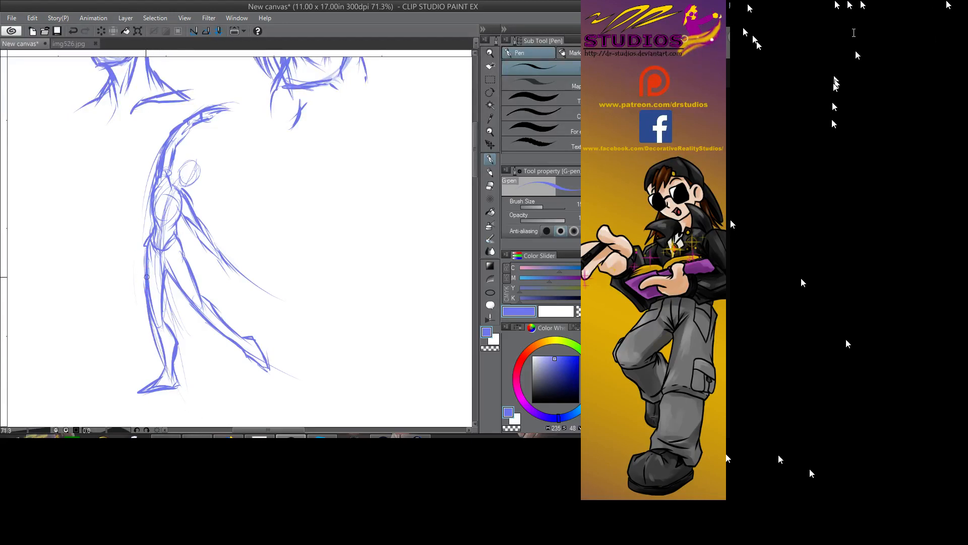
pyautogui.moveTo(133, 247); pyautogui.dragTo(112, 346)
pyautogui.moveTo(176, 298); pyautogui.dragTo(242, 364)
pyautogui.moveTo(189, 251); pyautogui.dragTo(237, 318)
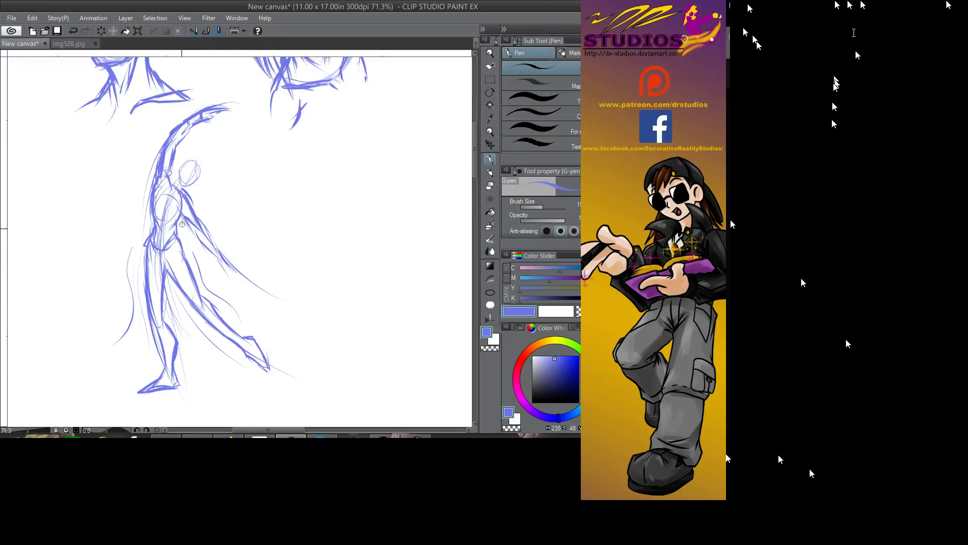
# - Draw separate curved strokes beside the figure to illustrate flowing versus broken contour lines
pyautogui.moveTo(315, 171)
pyautogui.mouseDown()
pyautogui.moveTo(299, 212)
pyautogui.moveTo(324, 281)
pyautogui.mouseUp()
pyautogui.moveTo(261, 142)
pyautogui.mouseDown()
pyautogui.moveTo(253, 249)
pyautogui.moveTo(246, 235)
pyautogui.moveTo(260, 270)
pyautogui.mouseUp()
pyautogui.moveTo(245, 221); pyautogui.dragTo(262, 132)
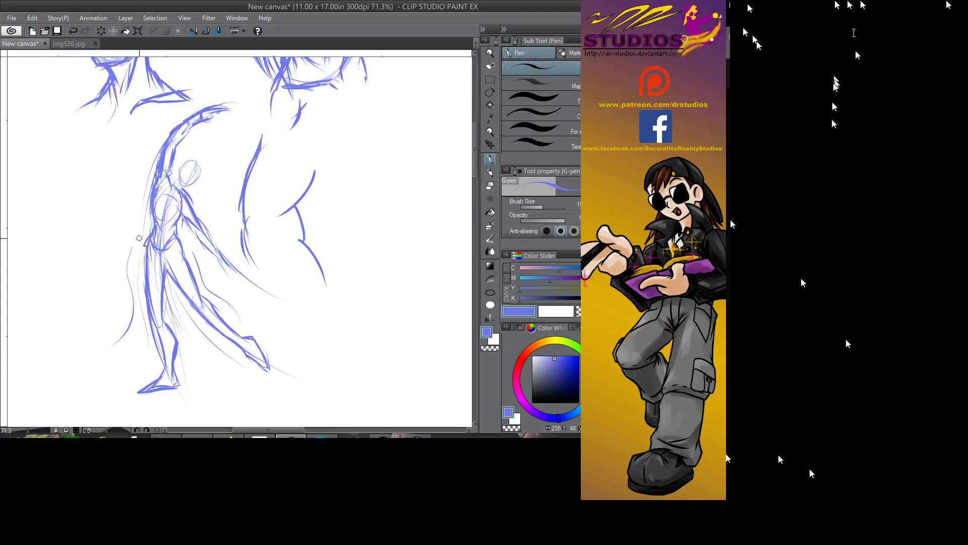
pyautogui.moveTo(255, 147); pyautogui.dragTo(257, 137)
# - Refine the dancing figure's neck, chest and head outline
pyautogui.moveTo(171, 164)
pyautogui.mouseDown()
pyautogui.moveTo(177, 194)
pyautogui.moveTo(169, 187)
pyautogui.moveTo(158, 210)
pyautogui.moveTo(178, 211)
pyautogui.moveTo(166, 203)
pyautogui.moveTo(162, 225)
pyautogui.moveTo(165, 196)
pyautogui.moveTo(199, 162)
pyautogui.moveTo(189, 186)
pyautogui.moveTo(183, 175)
pyautogui.mouseUp()
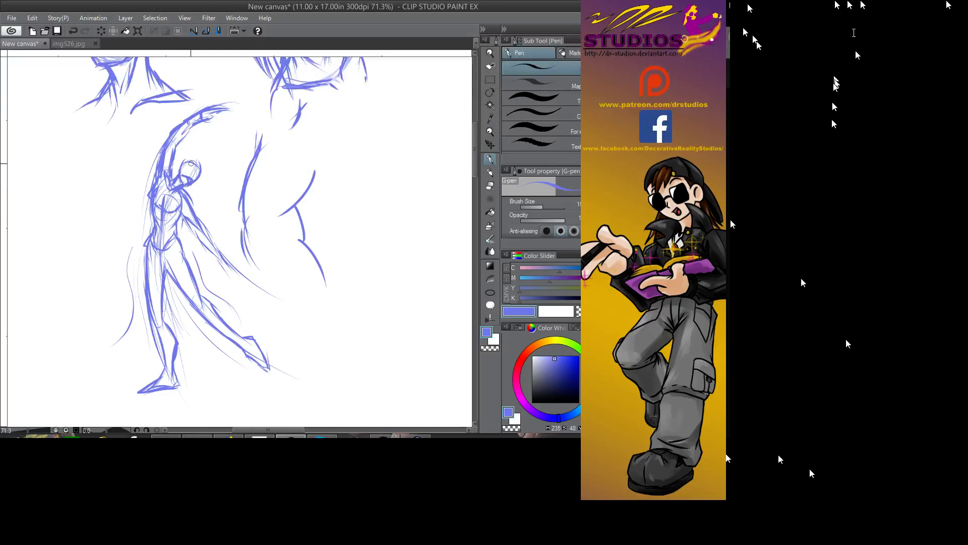
pyautogui.moveTo(191, 163); pyautogui.dragTo(192, 159)
# - Start a second figure in blank space with a guideline-crossed oval, sweeping body arcs and a small joint circle
pyautogui.moveTo(237, 242)
pyautogui.mouseDown()
pyautogui.moveTo(176, 121)
pyautogui.moveTo(166, 252)
pyautogui.moveTo(285, 194)
pyautogui.mouseUp()
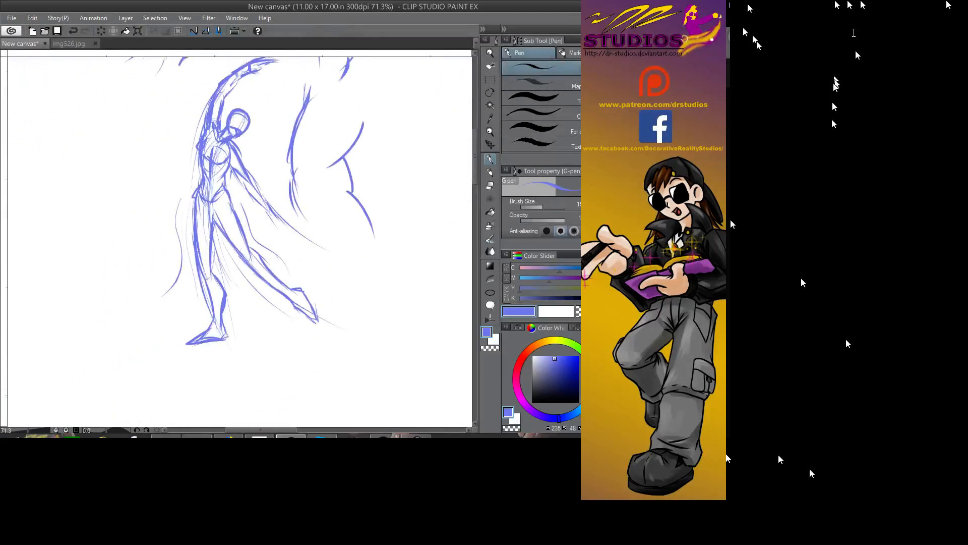
pyautogui.moveTo(444, 217)
pyautogui.mouseDown()
pyautogui.moveTo(370, 214)
pyautogui.moveTo(273, 278)
pyautogui.moveTo(91, 200)
pyautogui.moveTo(32, 197)
pyautogui.moveTo(169, 187)
pyautogui.mouseUp()
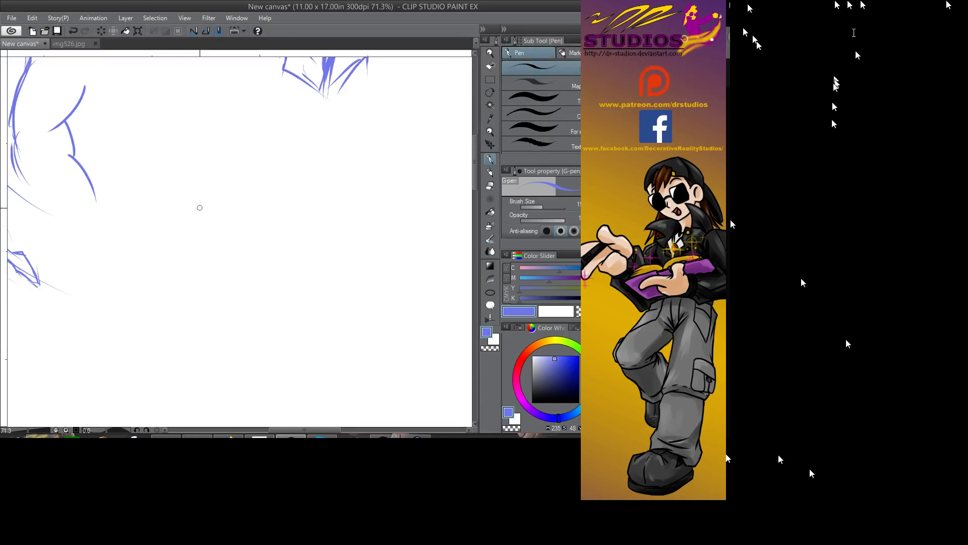
pyautogui.moveTo(203, 175)
pyautogui.mouseDown()
pyautogui.moveTo(187, 194)
pyautogui.moveTo(199, 171)
pyautogui.moveTo(231, 201)
pyautogui.moveTo(188, 184)
pyautogui.moveTo(210, 235)
pyautogui.moveTo(236, 169)
pyautogui.moveTo(206, 192)
pyautogui.moveTo(224, 224)
pyautogui.moveTo(212, 245)
pyautogui.moveTo(197, 203)
pyautogui.moveTo(274, 135)
pyautogui.moveTo(263, 203)
pyautogui.moveTo(223, 184)
pyautogui.moveTo(248, 186)
pyautogui.moveTo(151, 201)
pyautogui.moveTo(161, 197)
pyautogui.moveTo(169, 222)
pyautogui.moveTo(260, 260)
pyautogui.moveTo(247, 184)
pyautogui.moveTo(270, 266)
pyautogui.moveTo(257, 213)
pyautogui.moveTo(249, 233)
pyautogui.moveTo(270, 229)
pyautogui.moveTo(252, 222)
pyautogui.moveTo(247, 259)
pyautogui.moveTo(252, 231)
pyautogui.moveTo(237, 259)
pyautogui.mouseUp()
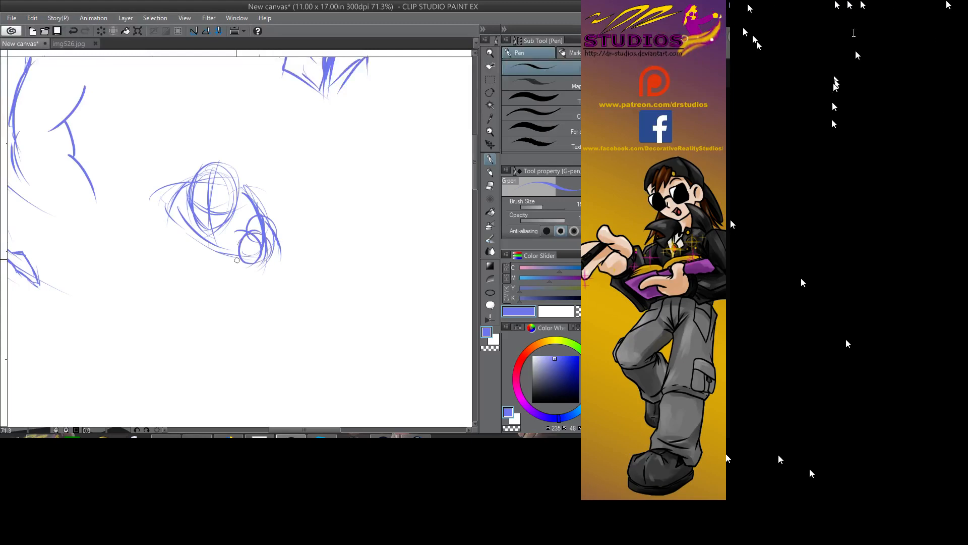
# - Block in a bent limb above the second figure's oval, a joint circle beside it and a broad limb below
pyautogui.moveTo(179, 169)
pyautogui.mouseDown()
pyautogui.moveTo(162, 182)
pyautogui.moveTo(167, 197)
pyautogui.moveTo(154, 182)
pyautogui.moveTo(224, 133)
pyautogui.moveTo(154, 184)
pyautogui.moveTo(182, 143)
pyautogui.moveTo(170, 131)
pyautogui.moveTo(234, 132)
pyautogui.moveTo(159, 174)
pyautogui.moveTo(215, 121)
pyautogui.moveTo(233, 143)
pyautogui.moveTo(217, 161)
pyautogui.moveTo(167, 140)
pyautogui.moveTo(199, 141)
pyautogui.moveTo(161, 147)
pyautogui.moveTo(144, 130)
pyautogui.moveTo(137, 154)
pyautogui.moveTo(195, 142)
pyautogui.mouseUp()
pyautogui.moveTo(199, 270)
pyautogui.mouseDown()
pyautogui.moveTo(227, 285)
pyautogui.moveTo(239, 325)
pyautogui.moveTo(184, 277)
pyautogui.moveTo(150, 279)
pyautogui.moveTo(222, 333)
pyautogui.moveTo(239, 320)
pyautogui.moveTo(229, 335)
pyautogui.moveTo(255, 264)
pyautogui.moveTo(237, 327)
pyautogui.mouseUp()
pyautogui.moveTo(264, 275); pyautogui.dragTo(244, 310)
pyautogui.moveTo(241, 239)
pyautogui.mouseDown()
pyautogui.moveTo(241, 274)
pyautogui.moveTo(262, 265)
pyautogui.moveTo(273, 237)
pyautogui.moveTo(264, 276)
pyautogui.moveTo(231, 325)
pyautogui.moveTo(231, 297)
pyautogui.mouseUp()
pyautogui.moveTo(240, 265); pyautogui.dragTo(194, 275)
pyautogui.moveTo(159, 202)
pyautogui.mouseDown()
pyautogui.moveTo(255, 257)
pyautogui.moveTo(161, 207)
pyautogui.mouseUp()
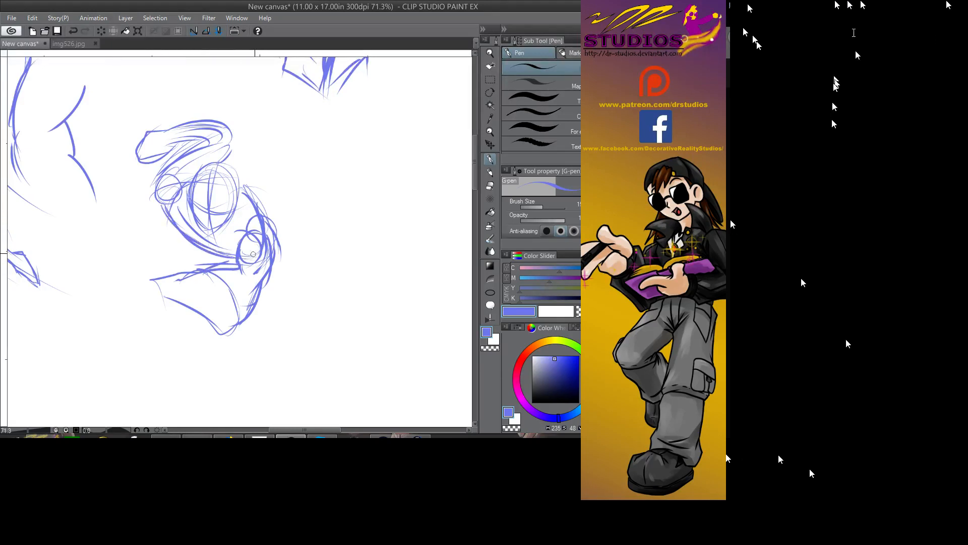
# - Build up the second figure's torso and shoulder contours around the guideline-crossed oval with heavier curved strokes
pyautogui.moveTo(235, 182)
pyautogui.mouseDown()
pyautogui.moveTo(257, 206)
pyautogui.moveTo(230, 211)
pyautogui.mouseUp()
pyautogui.moveTo(151, 191)
pyautogui.mouseDown()
pyautogui.moveTo(223, 136)
pyautogui.moveTo(232, 149)
pyautogui.moveTo(221, 161)
pyautogui.moveTo(288, 219)
pyautogui.mouseUp()
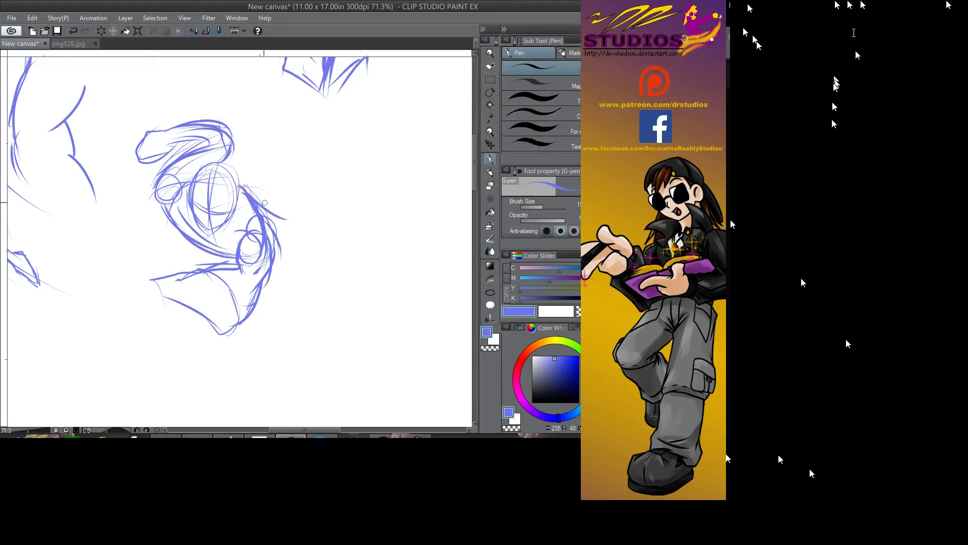
pyautogui.moveTo(241, 185)
pyautogui.mouseDown()
pyautogui.moveTo(272, 197)
pyautogui.moveTo(280, 252)
pyautogui.moveTo(249, 212)
pyautogui.moveTo(225, 247)
pyautogui.moveTo(246, 239)
pyautogui.mouseUp()
pyautogui.moveTo(178, 210); pyautogui.dragTo(220, 250)
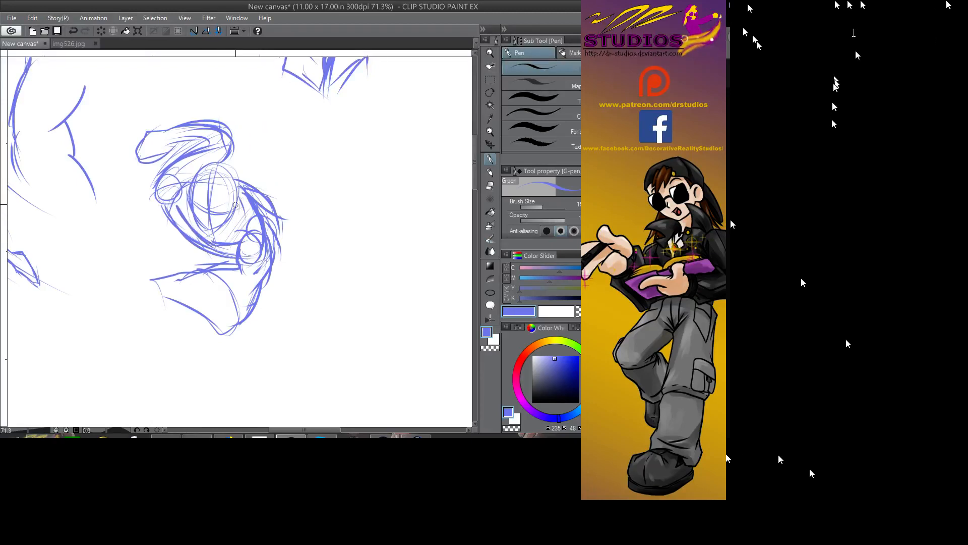
pyautogui.moveTo(237, 200)
pyautogui.mouseDown()
pyautogui.moveTo(243, 223)
pyautogui.moveTo(246, 211)
pyautogui.moveTo(201, 231)
pyautogui.moveTo(207, 240)
pyautogui.mouseUp()
pyautogui.moveTo(241, 183); pyautogui.dragTo(277, 204)
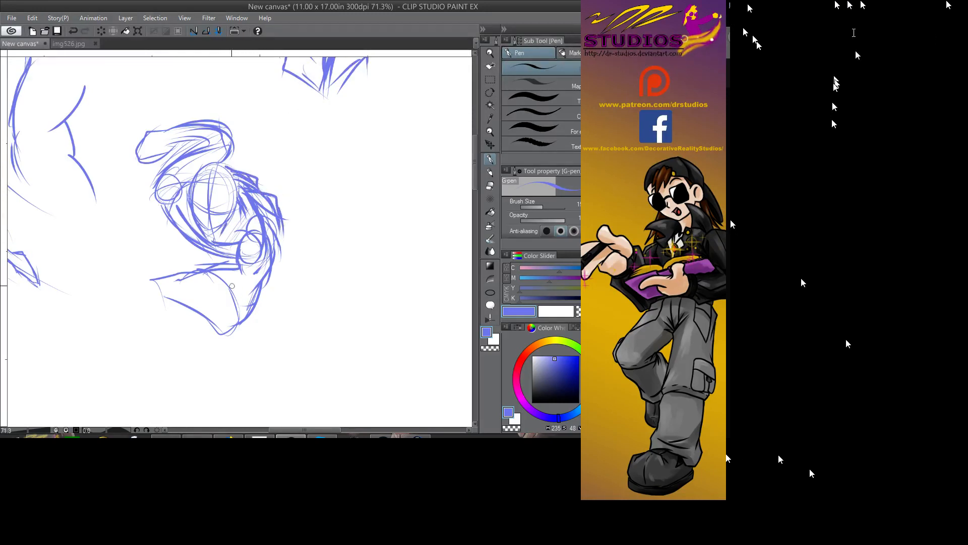
# - Draw a foreshortened reaching hand with a palm circle and three thick fingers at the end of the lower limb
pyautogui.moveTo(197, 286)
pyautogui.mouseDown()
pyautogui.moveTo(127, 273)
pyautogui.moveTo(155, 294)
pyautogui.moveTo(175, 288)
pyautogui.moveTo(152, 306)
pyautogui.mouseUp()
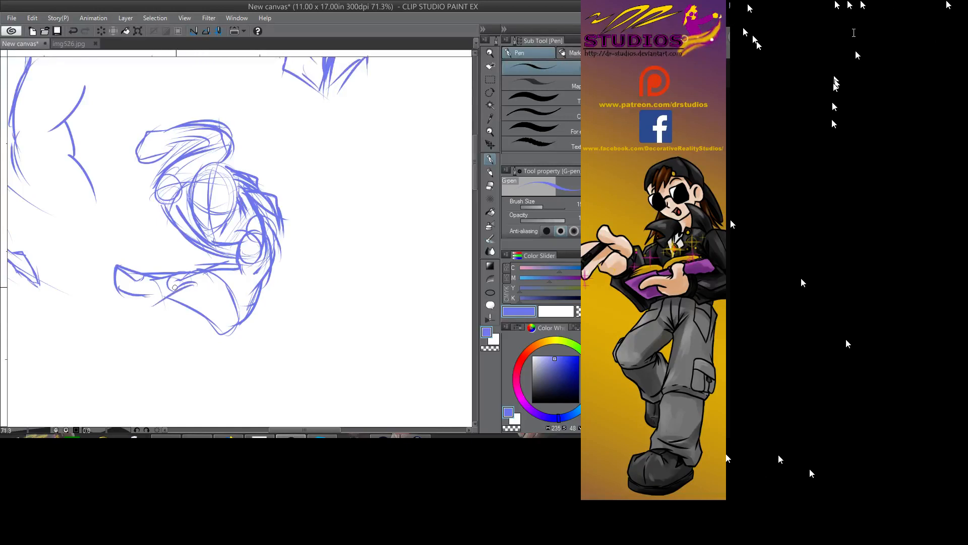
pyautogui.moveTo(239, 318); pyautogui.dragTo(208, 357)
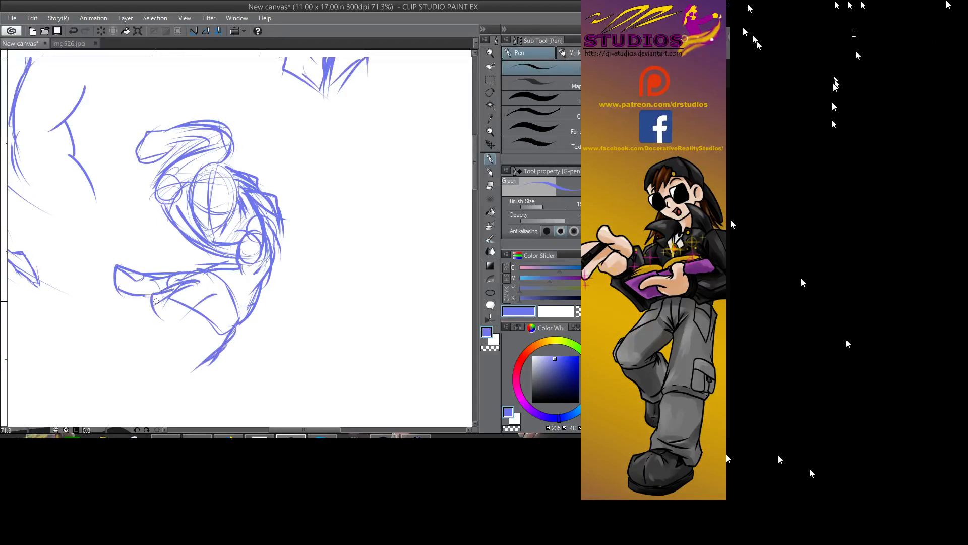
pyautogui.moveTo(156, 301); pyautogui.dragTo(195, 308)
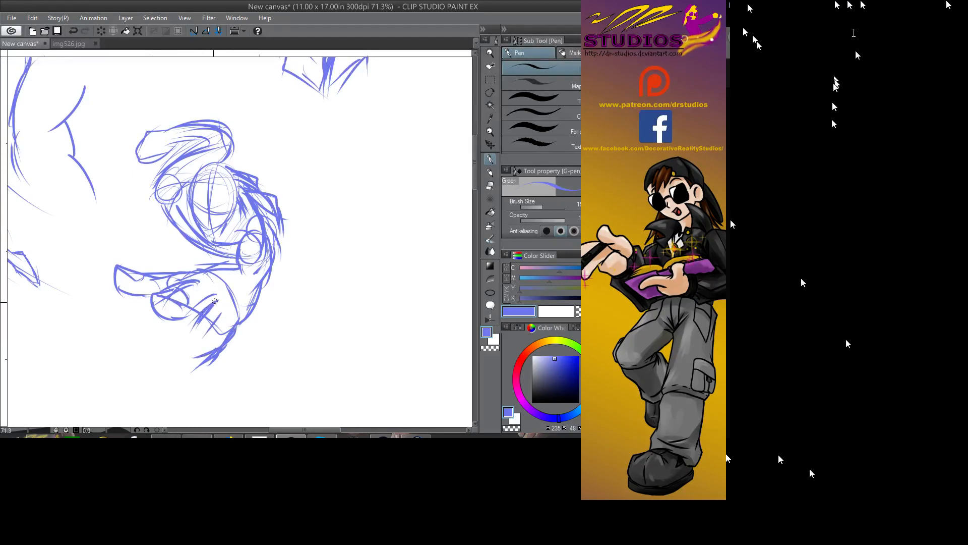
pyautogui.moveTo(174, 342); pyautogui.dragTo(179, 336)
pyautogui.moveTo(150, 323)
pyautogui.mouseDown()
pyautogui.moveTo(117, 317)
pyautogui.moveTo(116, 327)
pyautogui.moveTo(133, 299)
pyautogui.moveTo(115, 311)
pyautogui.moveTo(126, 329)
pyautogui.moveTo(117, 311)
pyautogui.moveTo(144, 303)
pyautogui.mouseUp()
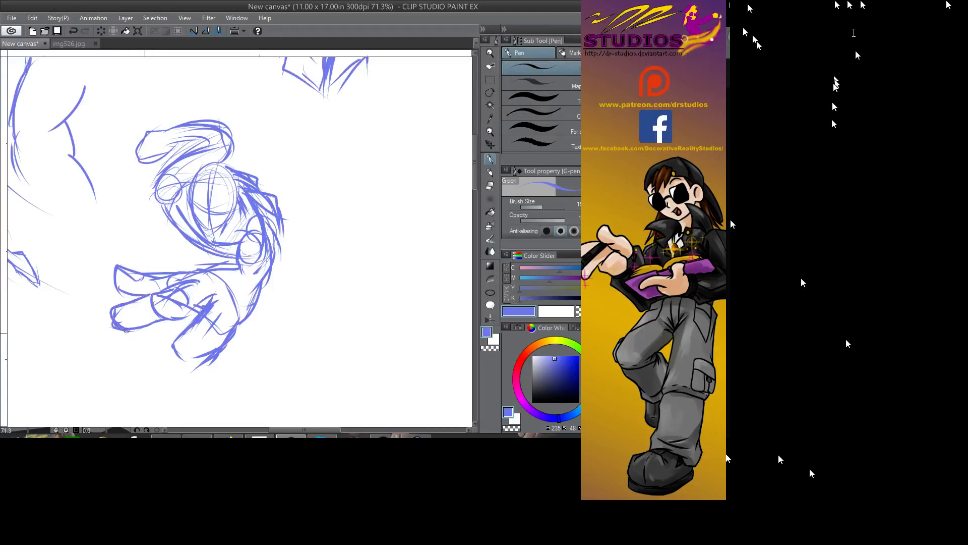
pyautogui.moveTo(222, 322); pyautogui.dragTo(186, 347)
# - Reinforce the outlines of the second figure's shoulder circle, head oval, lower limb and nearest finger
pyautogui.moveTo(161, 188); pyautogui.dragTo(185, 232)
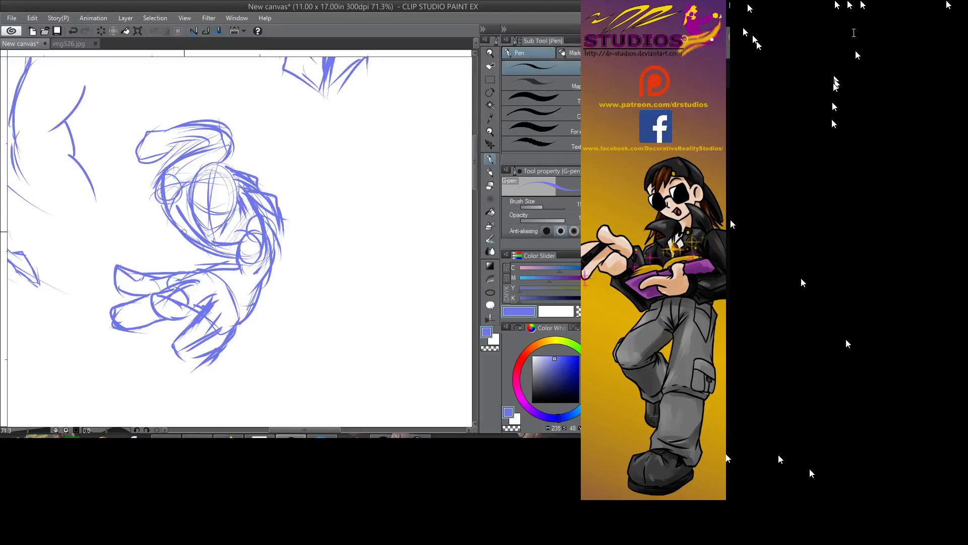
pyautogui.moveTo(189, 150)
pyautogui.mouseDown()
pyautogui.moveTo(225, 150)
pyautogui.moveTo(194, 222)
pyautogui.moveTo(208, 232)
pyautogui.moveTo(229, 162)
pyautogui.moveTo(237, 206)
pyautogui.moveTo(207, 238)
pyautogui.mouseUp()
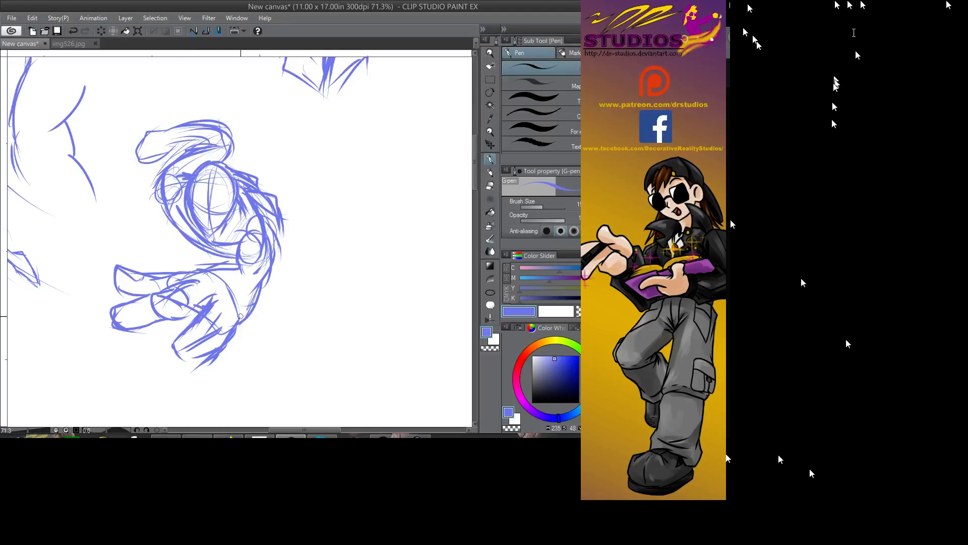
pyautogui.moveTo(270, 273)
pyautogui.mouseDown()
pyautogui.moveTo(230, 328)
pyautogui.moveTo(191, 359)
pyautogui.moveTo(173, 348)
pyautogui.moveTo(177, 355)
pyautogui.mouseUp()
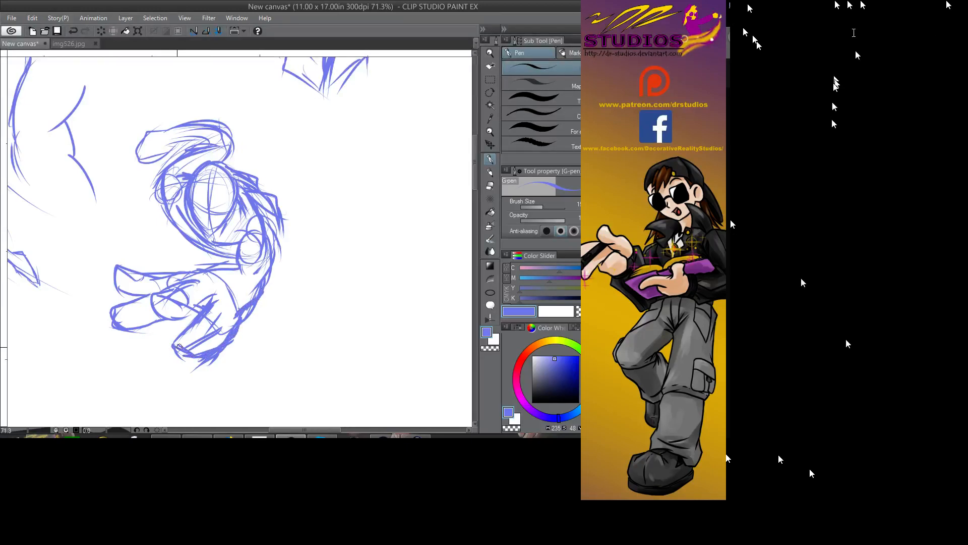
pyautogui.moveTo(202, 310); pyautogui.dragTo(172, 336)
# - Examine the earlier head sketches and the first gesture figure elsewhere on the page
pyautogui.moveTo(167, 222); pyautogui.dragTo(467, 371)
pyautogui.moveTo(236, 151); pyautogui.dragTo(270, 291)
pyautogui.moveTo(302, 252); pyautogui.dragTo(151, 198)
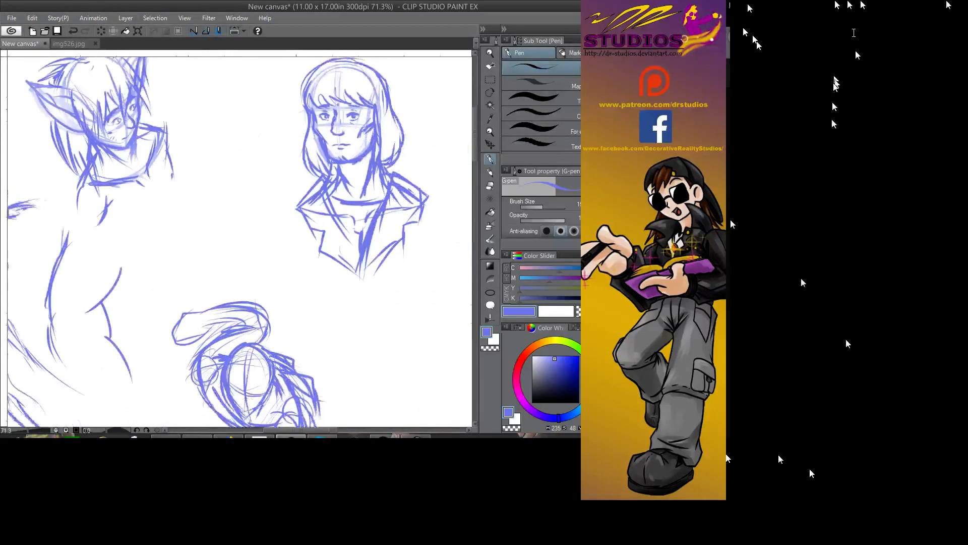
pyautogui.moveTo(227, 302); pyautogui.dragTo(241, 147)
pyautogui.moveTo(237, 182); pyautogui.dragTo(368, 373)
pyautogui.moveTo(353, 303); pyautogui.dragTo(192, 282)
pyautogui.moveTo(151, 252); pyautogui.dragTo(444, 252)
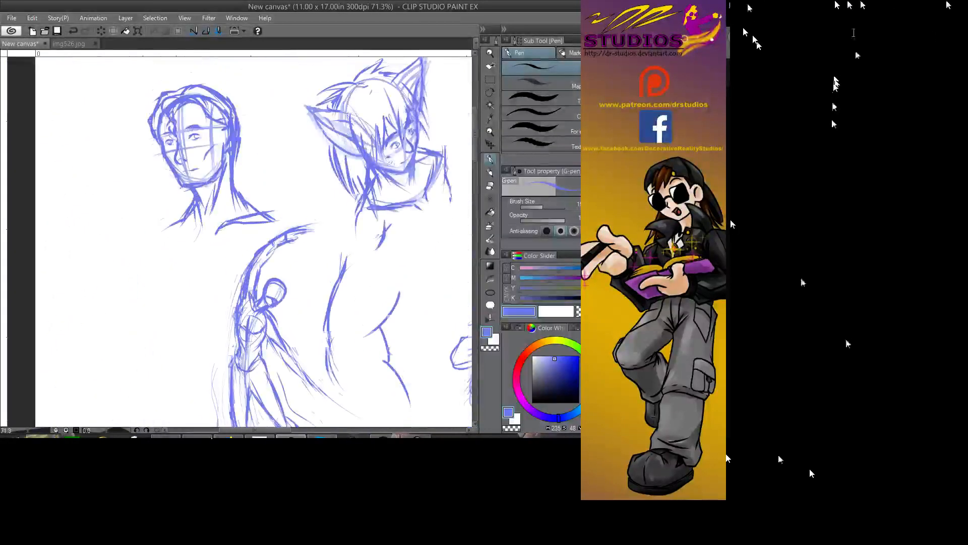
pyautogui.moveTo(353, 252)
pyautogui.mouseDown()
pyautogui.moveTo(131, 260)
pyautogui.moveTo(273, 232)
pyautogui.moveTo(197, 126)
pyautogui.moveTo(332, 236)
pyautogui.mouseUp()
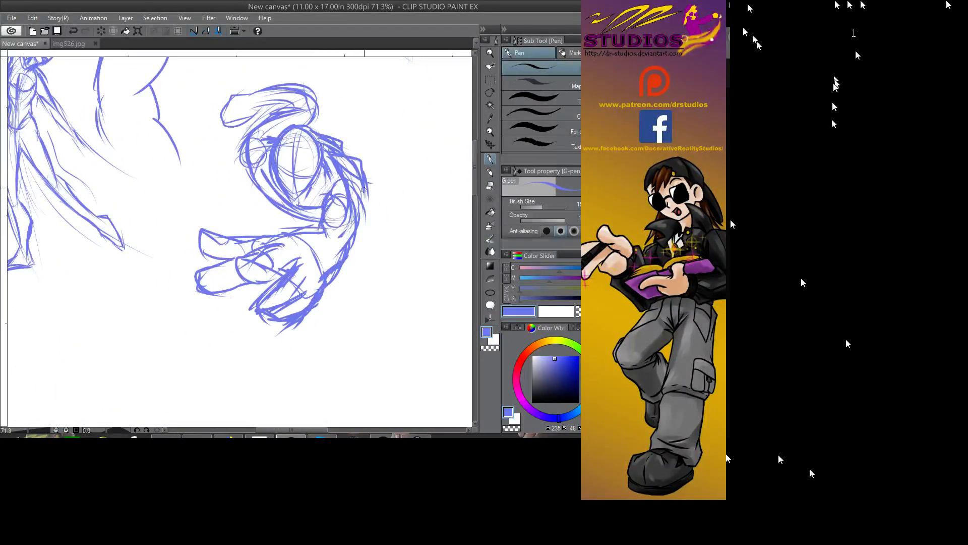
# - Clean up the second figure's back contour, lighten the torso lines and add a small far leg with a foot behind it
pyautogui.moveTo(359, 181)
pyautogui.mouseDown()
pyautogui.moveTo(352, 214)
pyautogui.moveTo(334, 222)
pyautogui.moveTo(357, 247)
pyautogui.mouseUp()
pyautogui.moveTo(255, 171)
pyautogui.mouseDown()
pyautogui.moveTo(284, 208)
pyautogui.moveTo(255, 181)
pyautogui.moveTo(288, 216)
pyautogui.moveTo(320, 228)
pyautogui.mouseUp()
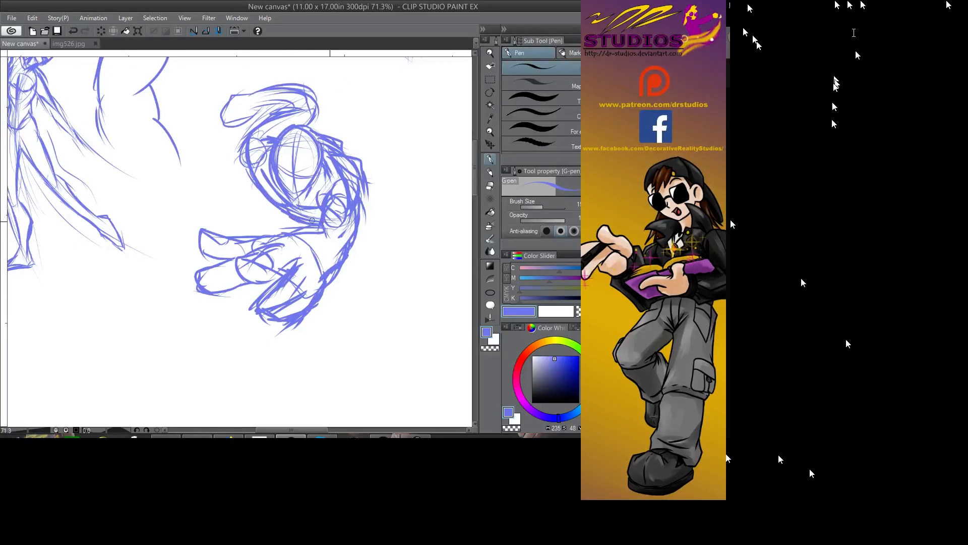
pyautogui.moveTo(348, 141)
pyautogui.mouseDown()
pyautogui.moveTo(371, 181)
pyautogui.moveTo(347, 151)
pyautogui.moveTo(333, 150)
pyautogui.moveTo(346, 150)
pyautogui.moveTo(364, 195)
pyautogui.moveTo(338, 147)
pyautogui.moveTo(314, 128)
pyautogui.moveTo(369, 195)
pyautogui.moveTo(357, 150)
pyautogui.moveTo(328, 137)
pyautogui.moveTo(354, 157)
pyautogui.mouseUp()
pyautogui.moveTo(359, 211)
pyautogui.mouseDown()
pyautogui.moveTo(387, 202)
pyautogui.moveTo(398, 174)
pyautogui.moveTo(388, 167)
pyautogui.moveTo(390, 176)
pyautogui.moveTo(401, 149)
pyautogui.moveTo(386, 161)
pyautogui.moveTo(404, 150)
pyautogui.mouseUp()
pyautogui.moveTo(389, 190)
pyautogui.mouseDown()
pyautogui.moveTo(406, 153)
pyautogui.moveTo(397, 177)
pyautogui.moveTo(404, 165)
pyautogui.moveTo(395, 152)
pyautogui.moveTo(408, 142)
pyautogui.moveTo(418, 163)
pyautogui.mouseUp()
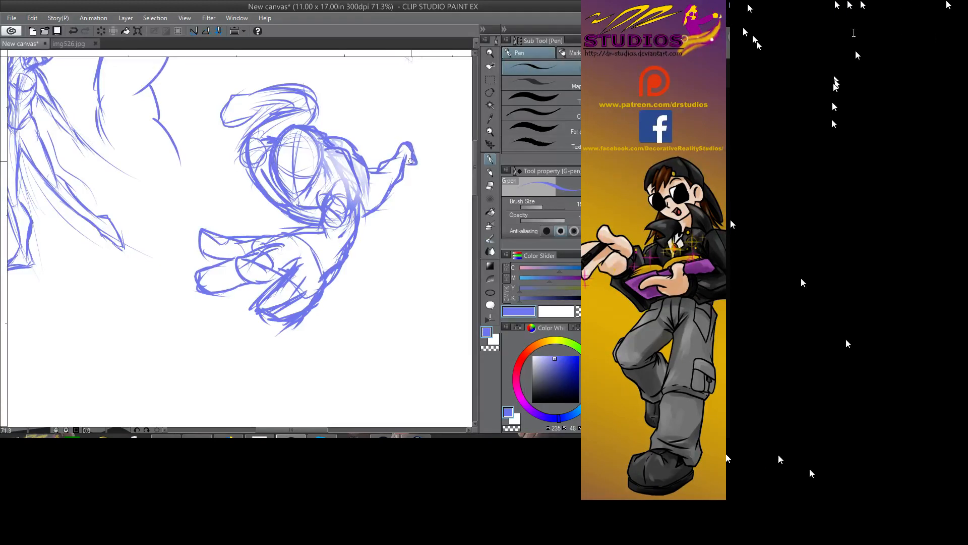
# - Add a bent limb between the torso and the reaching hand, plus a short stroke above the back
pyautogui.moveTo(368, 128); pyautogui.dragTo(348, 138)
pyautogui.moveTo(264, 193)
pyautogui.mouseDown()
pyautogui.moveTo(234, 223)
pyautogui.moveTo(239, 215)
pyautogui.moveTo(240, 232)
pyautogui.moveTo(276, 224)
pyautogui.mouseUp()
pyautogui.moveTo(267, 228)
pyautogui.mouseDown()
pyautogui.moveTo(287, 220)
pyautogui.moveTo(242, 235)
pyautogui.mouseUp()
pyautogui.moveTo(305, 227); pyautogui.dragTo(265, 235)
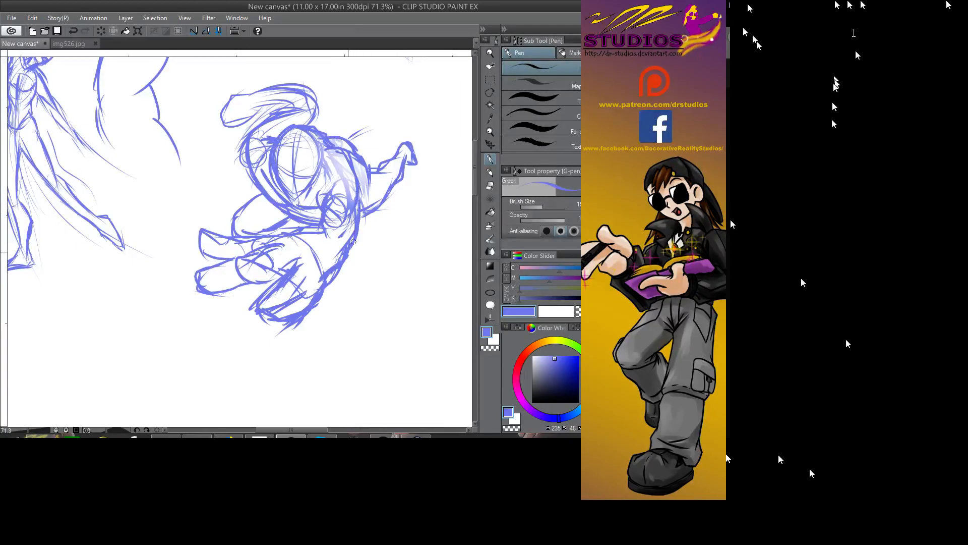
# - Draw a large tapered arrow beside the second figure, pointing diagonally from the far foot towards the near hand
pyautogui.moveTo(301, 104); pyautogui.dragTo(248, 116)
pyautogui.moveTo(401, 235); pyautogui.dragTo(302, 356)
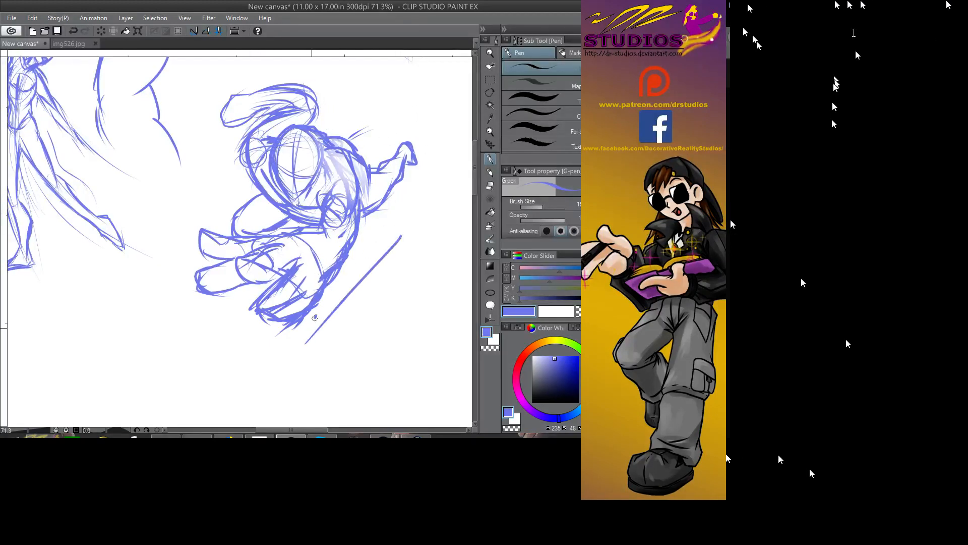
pyautogui.moveTo(316, 315)
pyautogui.mouseDown()
pyautogui.moveTo(302, 358)
pyautogui.moveTo(339, 343)
pyautogui.moveTo(298, 357)
pyautogui.moveTo(314, 310)
pyautogui.moveTo(308, 335)
pyautogui.moveTo(362, 338)
pyautogui.moveTo(323, 344)
pyautogui.moveTo(364, 334)
pyautogui.moveTo(321, 310)
pyautogui.moveTo(393, 243)
pyautogui.mouseUp()
pyautogui.moveTo(345, 290); pyautogui.dragTo(406, 234)
pyautogui.moveTo(326, 309)
pyautogui.mouseDown()
pyautogui.moveTo(398, 246)
pyautogui.moveTo(337, 314)
pyautogui.mouseUp()
pyautogui.moveTo(337, 314); pyautogui.dragTo(403, 247)
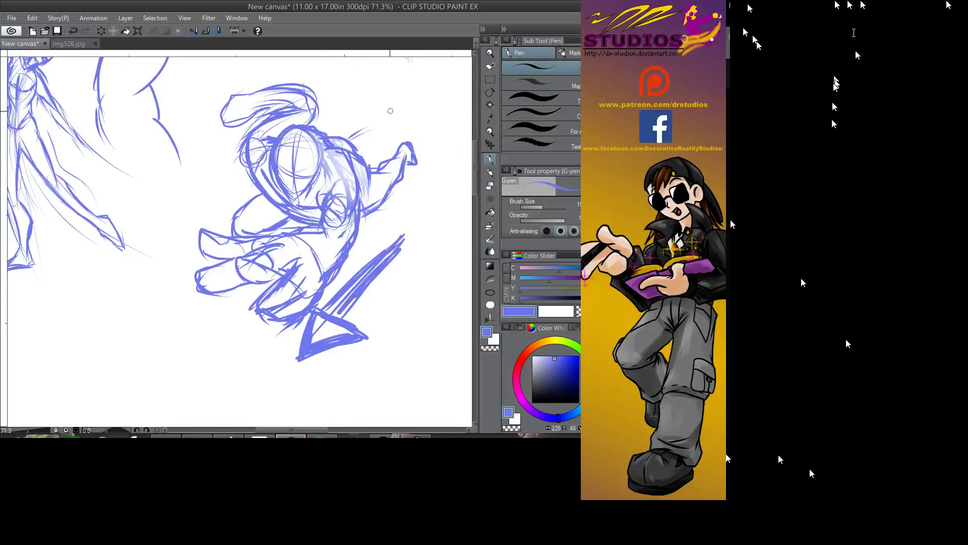
# - Label the space above the far foot "far" and the space below the reaching hand "Near"
pyautogui.moveTo(408, 104)
pyautogui.mouseDown()
pyautogui.moveTo(405, 113)
pyautogui.moveTo(410, 104)
pyautogui.mouseUp()
pyautogui.moveTo(410, 107); pyautogui.dragTo(429, 103)
pyautogui.moveTo(197, 329); pyautogui.dragTo(233, 320)
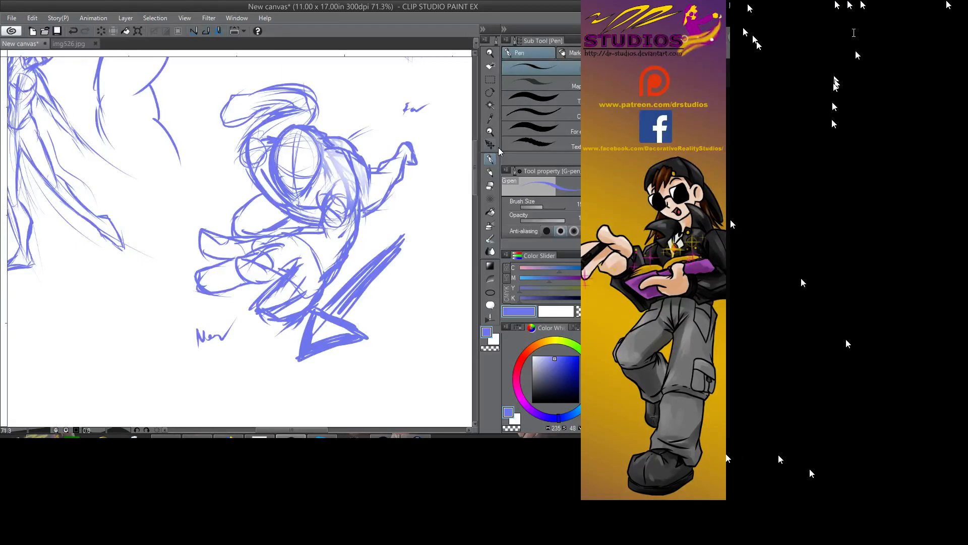
pyautogui.moveTo(263, 202)
pyautogui.mouseDown()
pyautogui.moveTo(34, 357)
pyautogui.moveTo(446, 292)
pyautogui.moveTo(381, 289)
pyautogui.moveTo(226, 250)
pyautogui.moveTo(334, 57)
pyautogui.moveTo(276, 295)
pyautogui.moveTo(530, 532)
pyautogui.moveTo(420, 431)
pyautogui.mouseUp()
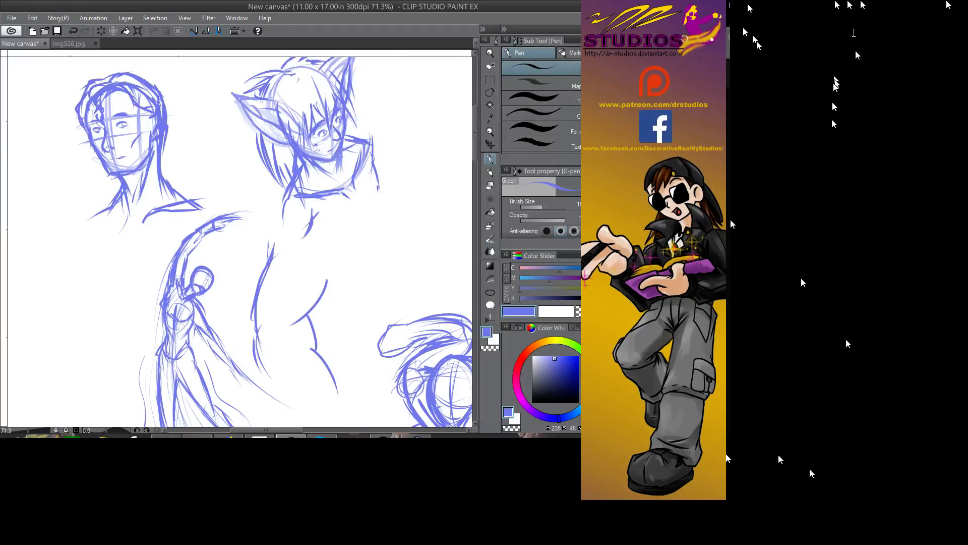
pyautogui.moveTo(353, 242)
pyautogui.mouseDown()
pyautogui.moveTo(123, 206)
pyautogui.moveTo(135, 121)
pyautogui.mouseUp()
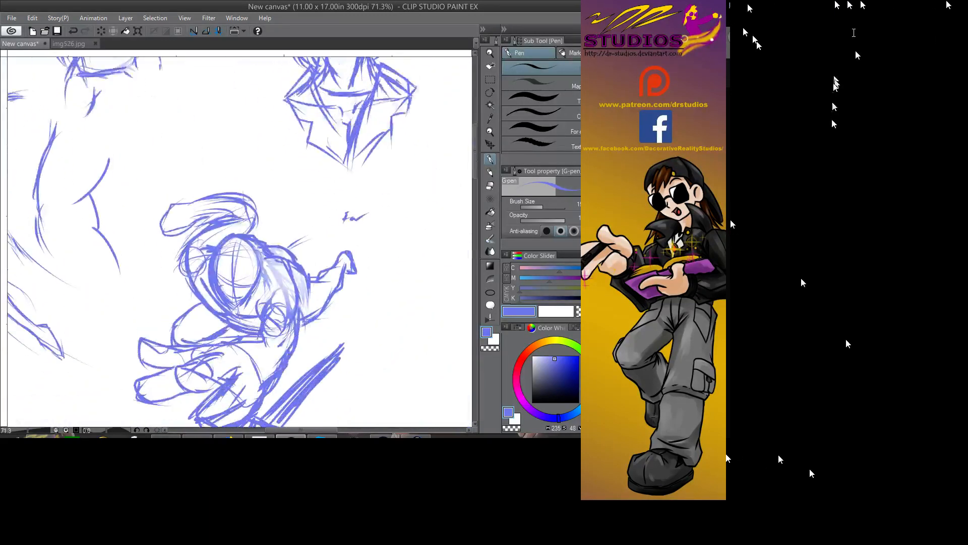
pyautogui.moveTo(383, 263); pyautogui.dragTo(286, 213)
pyautogui.moveTo(75, 353)
pyautogui.mouseDown()
pyautogui.moveTo(425, 111)
pyautogui.moveTo(318, 304)
pyautogui.moveTo(196, 354)
pyautogui.moveTo(172, 341)
pyautogui.mouseUp()
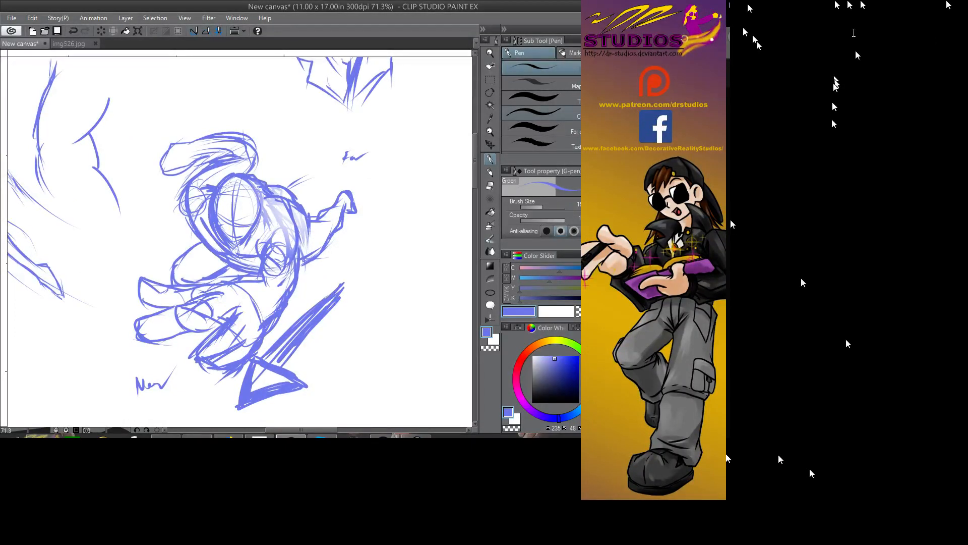
# - Erase the handwritten calculations from the scanned sketch page img526.jpg with the Hard eraser and save the file
pyautogui.click(76, 44)
pyautogui.click(490, 185)
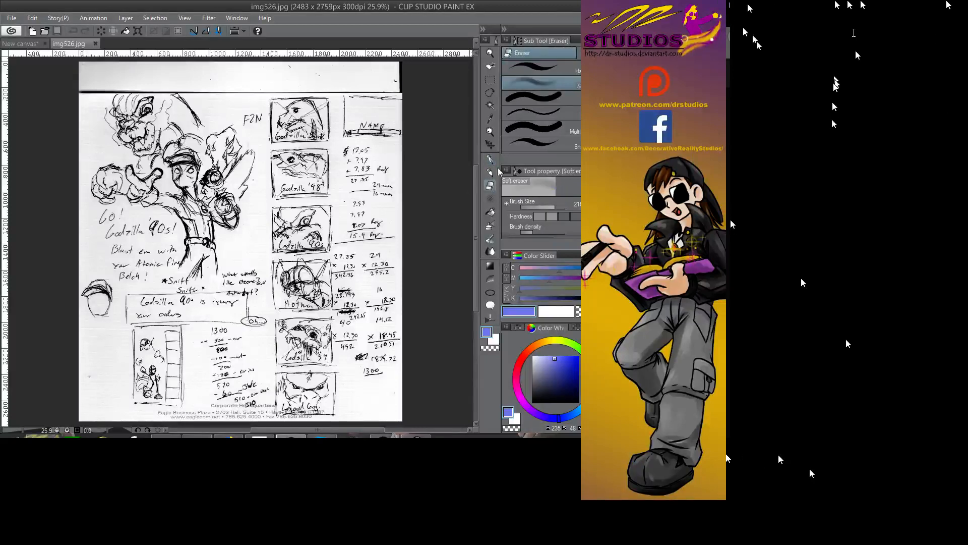
pyautogui.moveTo(206, 334)
pyautogui.mouseDown()
pyautogui.moveTo(209, 383)
pyautogui.moveTo(225, 400)
pyautogui.moveTo(240, 388)
pyautogui.moveTo(260, 418)
pyautogui.mouseUp()
pyautogui.moveTo(346, 391)
pyautogui.mouseDown()
pyautogui.moveTo(353, 272)
pyautogui.moveTo(375, 317)
pyautogui.moveTo(391, 262)
pyautogui.moveTo(386, 166)
pyautogui.moveTo(354, 272)
pyautogui.moveTo(346, 247)
pyautogui.moveTo(338, 297)
pyautogui.moveTo(346, 161)
pyautogui.moveTo(364, 162)
pyautogui.moveTo(369, 299)
pyautogui.mouseUp()
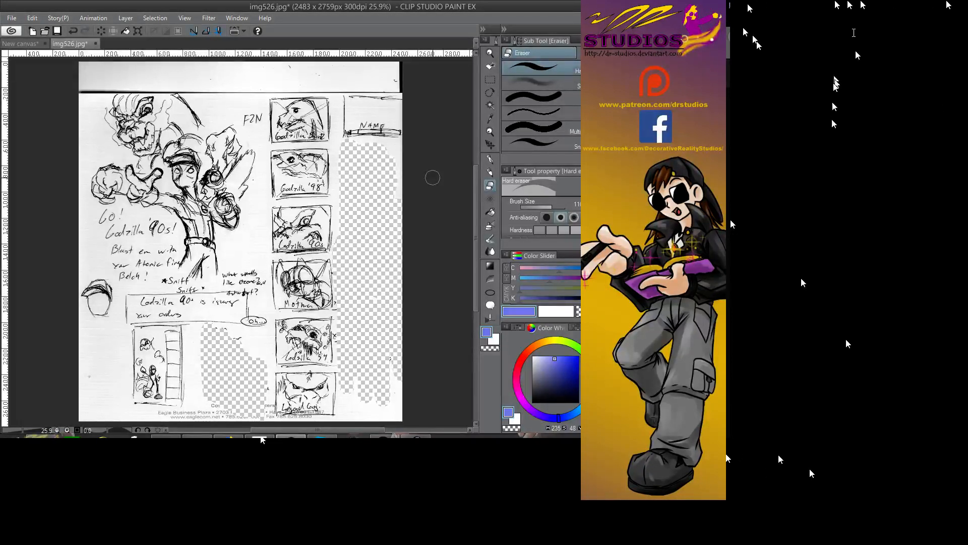
pyautogui.click(57, 30)
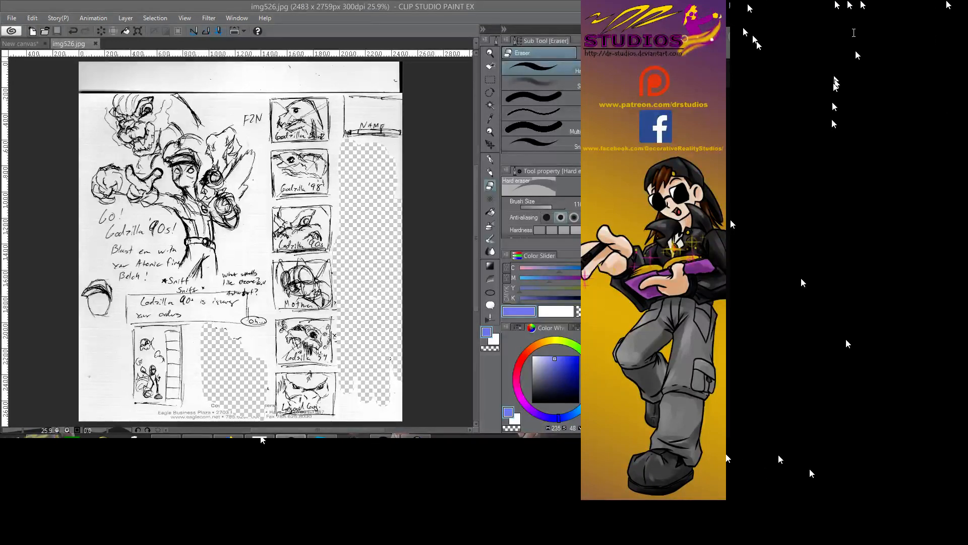
# - Create a blank 11 x 17 in, 300 dpi canvas and paste the scanned sketch page from img526.jpg into it
pyautogui.click(546, 458)
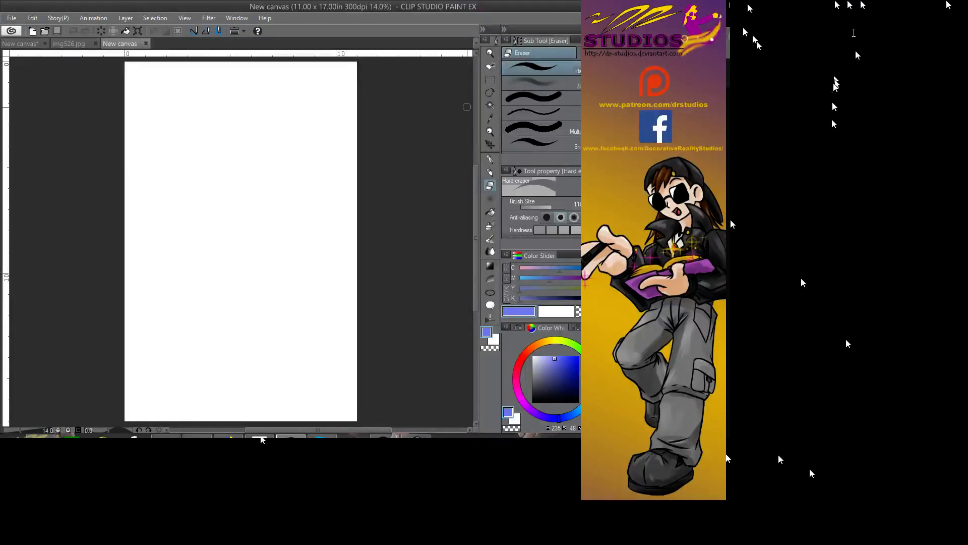
pyautogui.hotkey('ctrl', 'Tab')
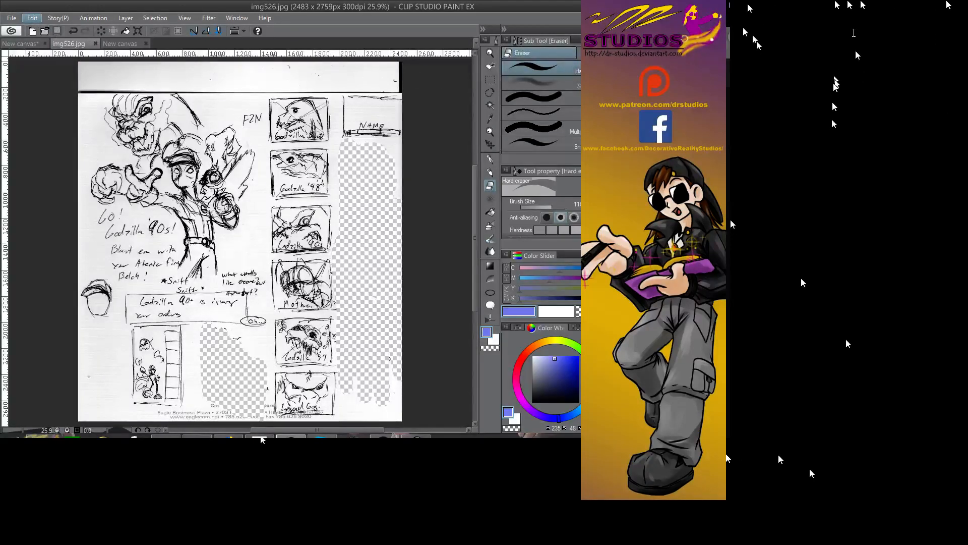
pyautogui.hotkey('ctrl', 'Tab')
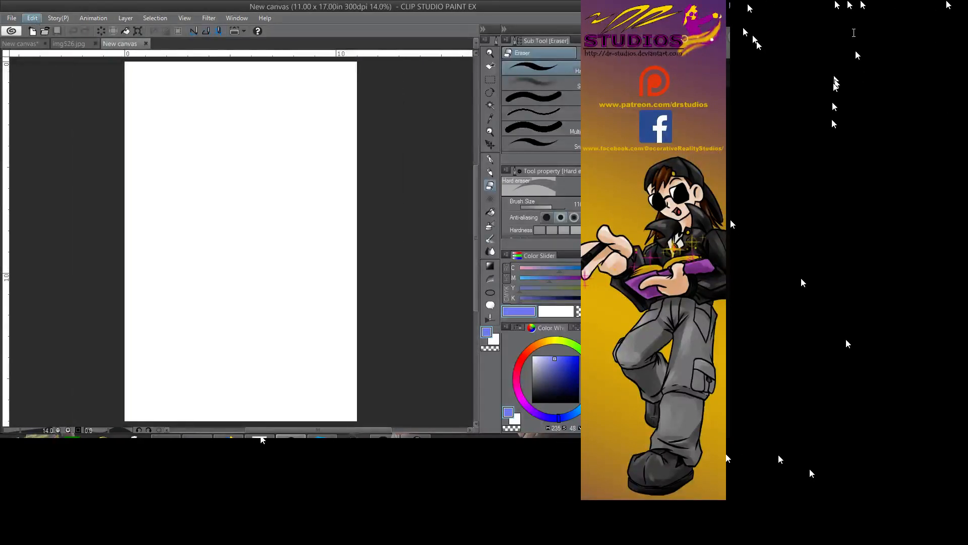
pyautogui.hotkey('ctrl', 'v')
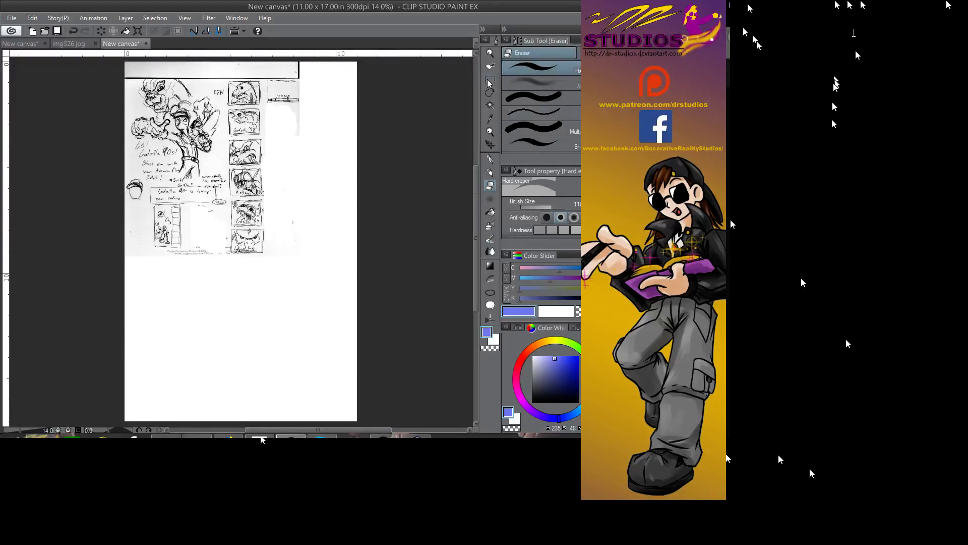
# - Inspect the pasted sketch page up close, and fill the whole canvas with the current blue
pyautogui.click(490, 53)
pyautogui.moveTo(213, 75); pyautogui.dragTo(304, 352)
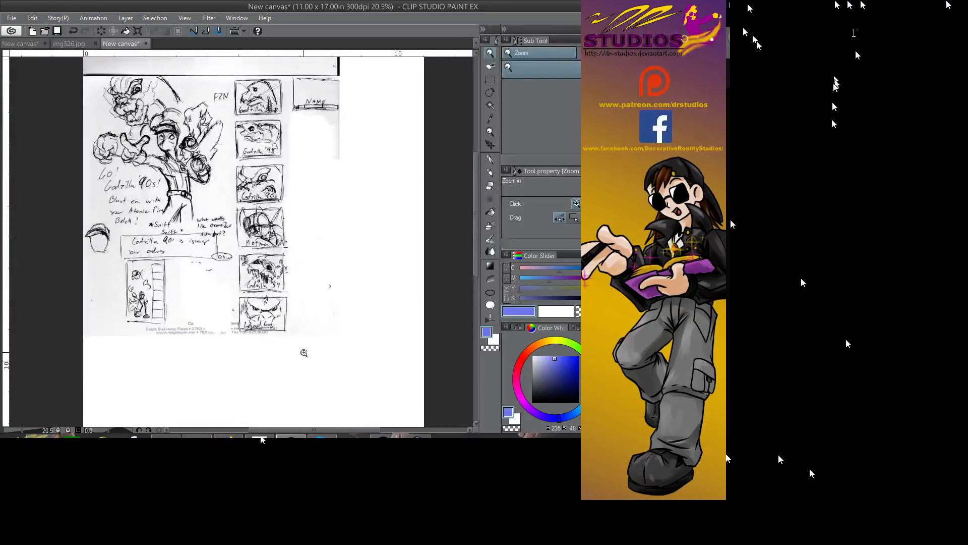
pyautogui.click(304, 353)
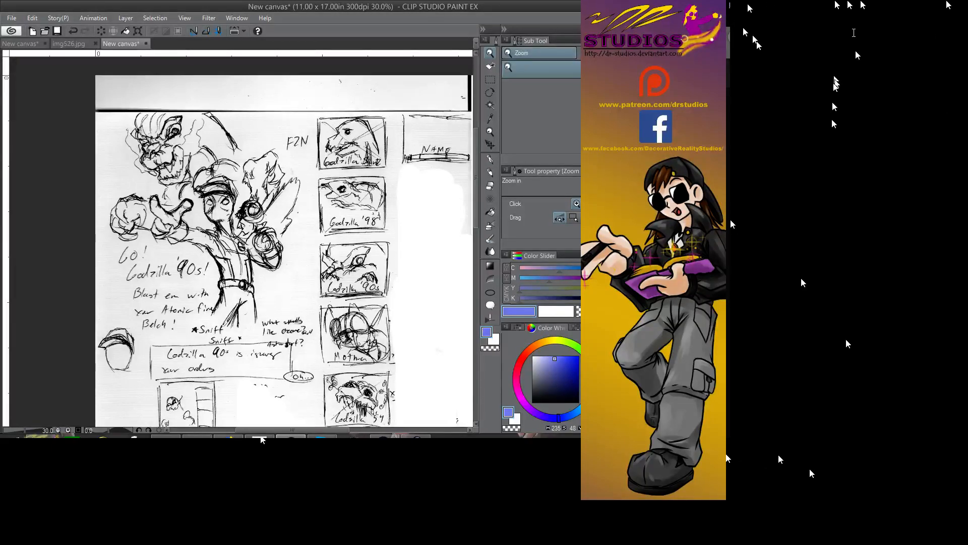
pyautogui.moveTo(262, 333)
pyautogui.mouseDown()
pyautogui.moveTo(227, 129)
pyautogui.moveTo(206, 166)
pyautogui.moveTo(243, 348)
pyautogui.moveTo(200, 289)
pyautogui.moveTo(201, 317)
pyautogui.mouseUp()
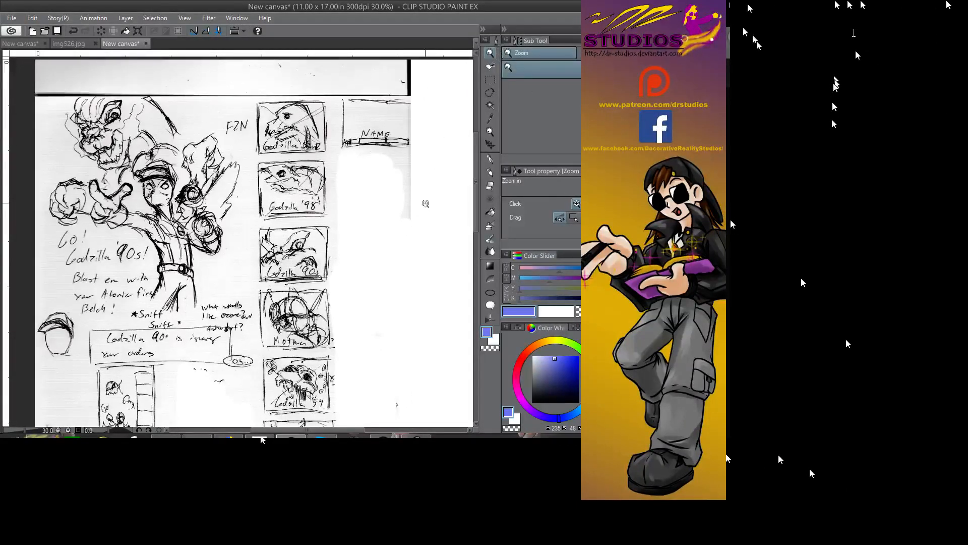
pyautogui.moveTo(419, 254); pyautogui.dragTo(400, 182)
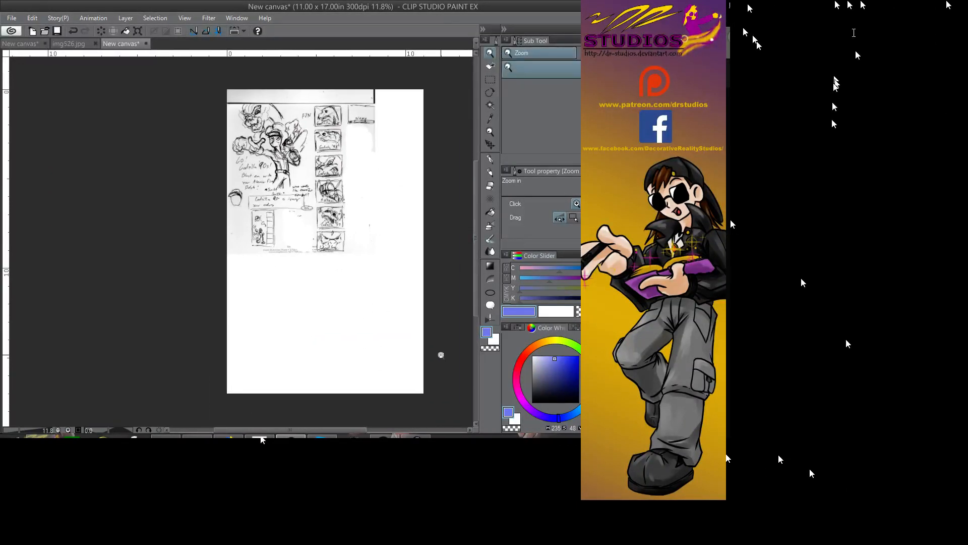
pyautogui.click(490, 212)
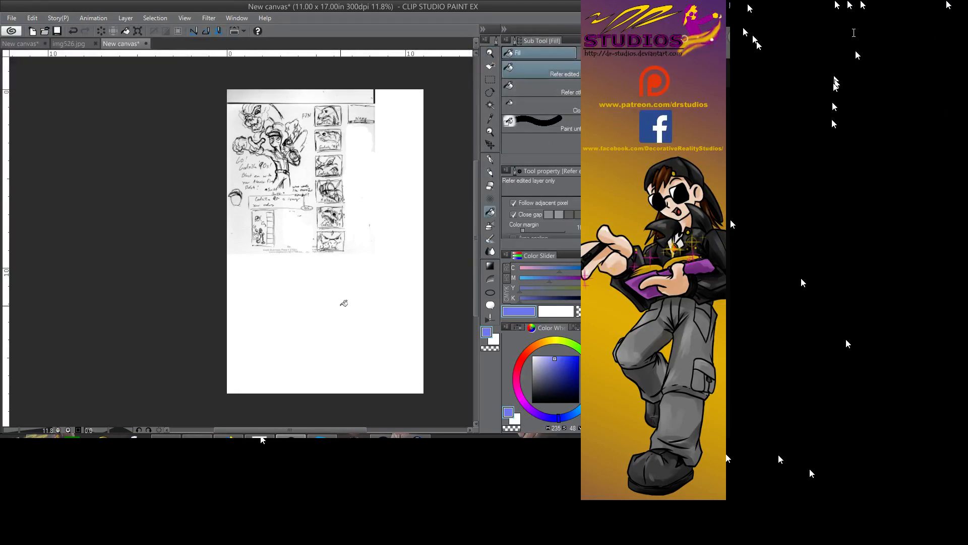
pyautogui.click(374, 302)
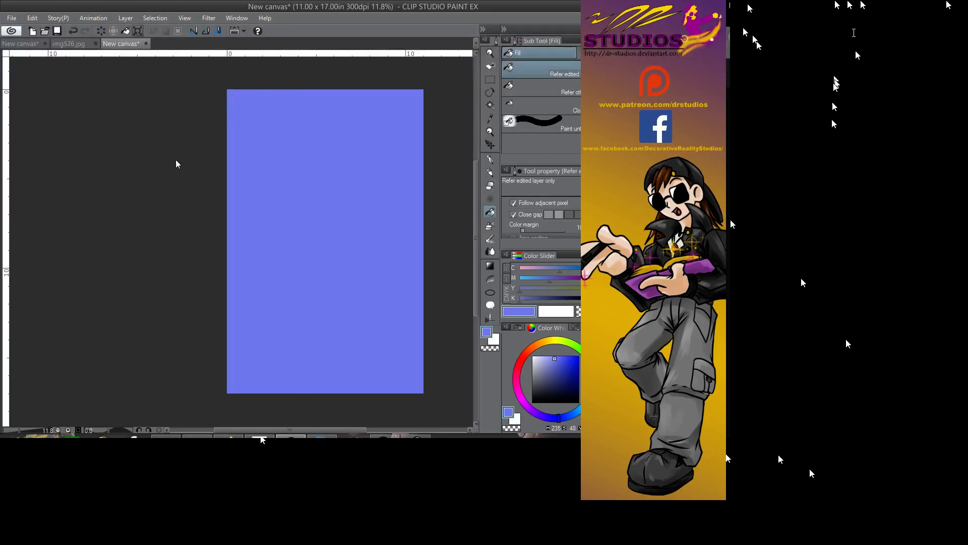
# - Scale the blue fill down to an upright rectangle and place it directly beside the sketched thumbnail column
pyautogui.hotkey('ctrl', 't')
pyautogui.moveTo(231, 93); pyautogui.dragTo(342, 277)
pyautogui.moveTo(393, 335); pyautogui.dragTo(392, 191)
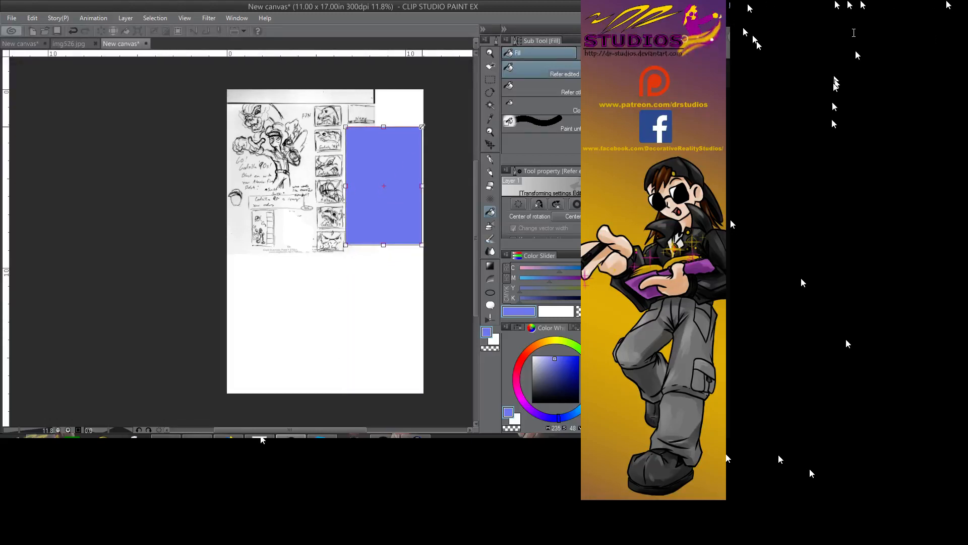
pyautogui.moveTo(420, 129); pyautogui.dragTo(419, 129)
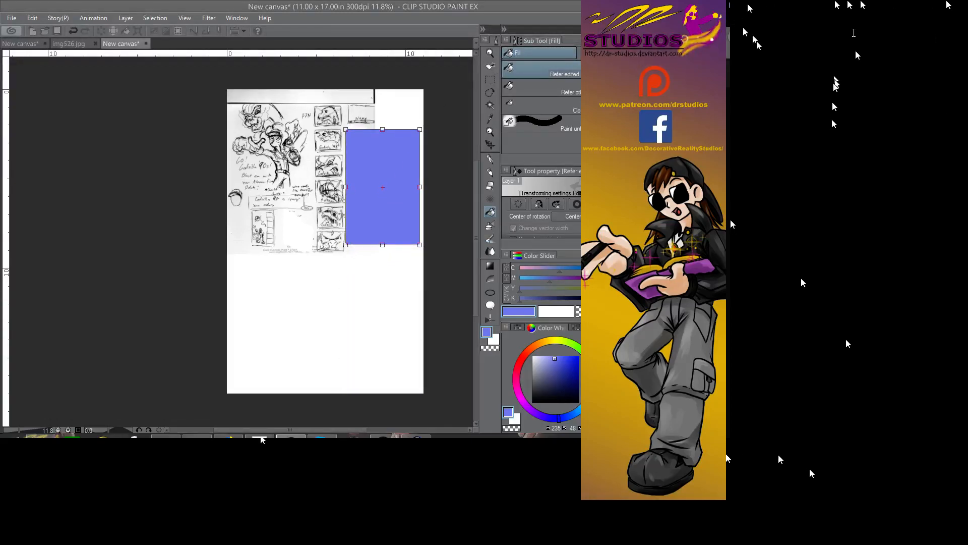
pyautogui.press('Return')
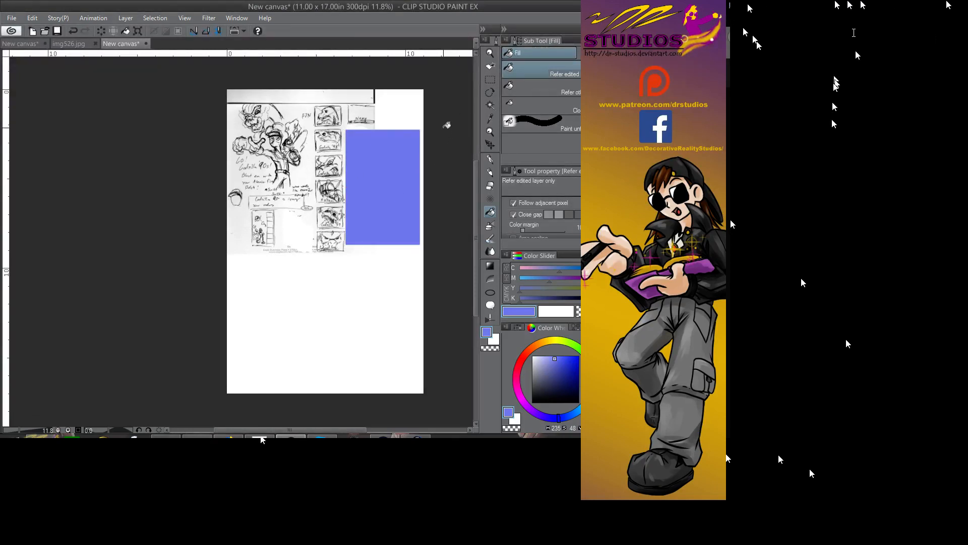
# - Draw a transparent rectangle outline just inside the blue block's edge and clear the interior, leaving a thin blue frame
pyautogui.press('/')
pyautogui.moveTo(453, 108); pyautogui.dragTo(439, 173)
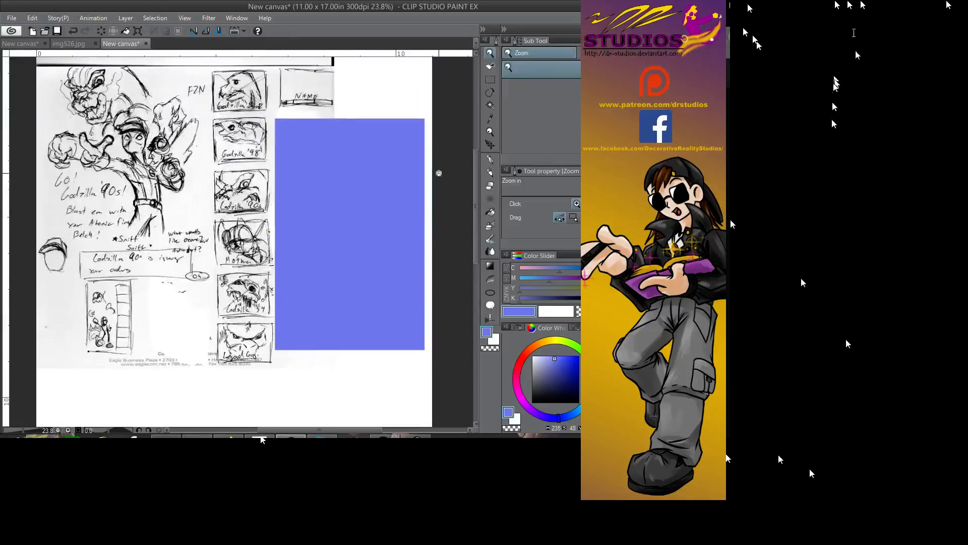
pyautogui.click(490, 294)
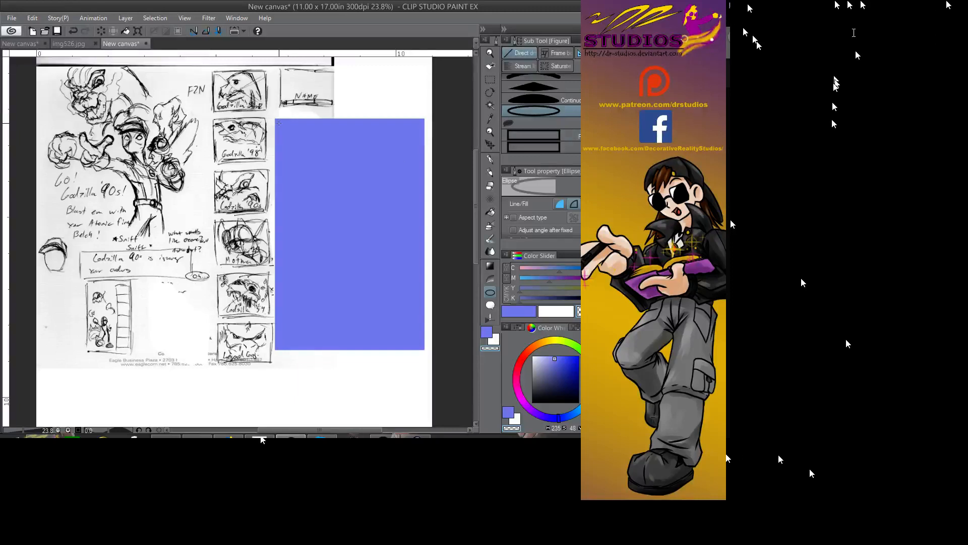
pyautogui.moveTo(279, 123); pyautogui.dragTo(333, 236)
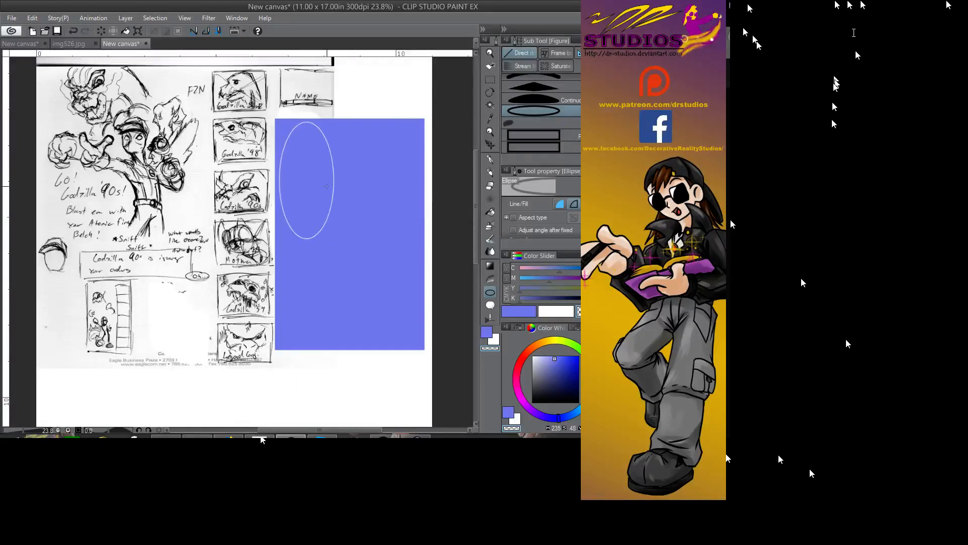
pyautogui.hotkey('ctrl', 'z')
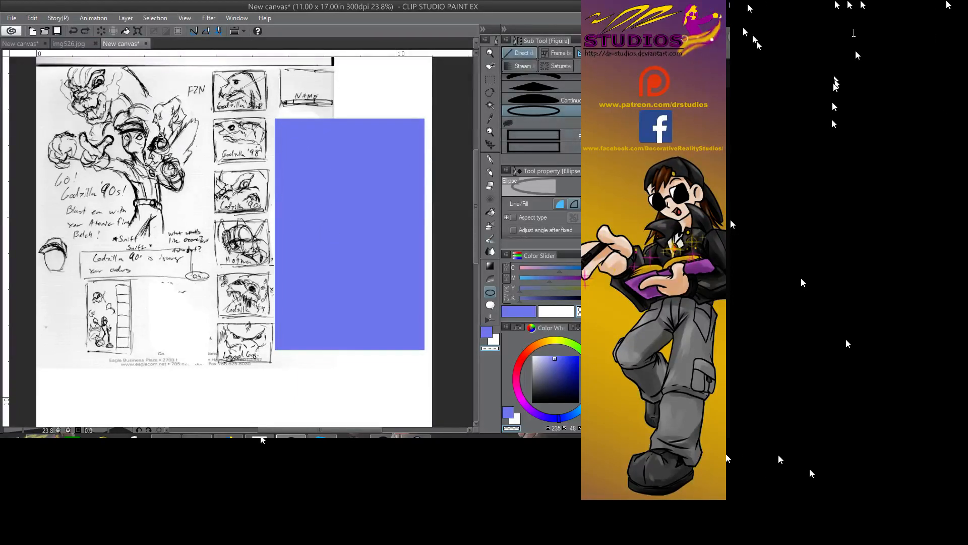
pyautogui.click(533, 134)
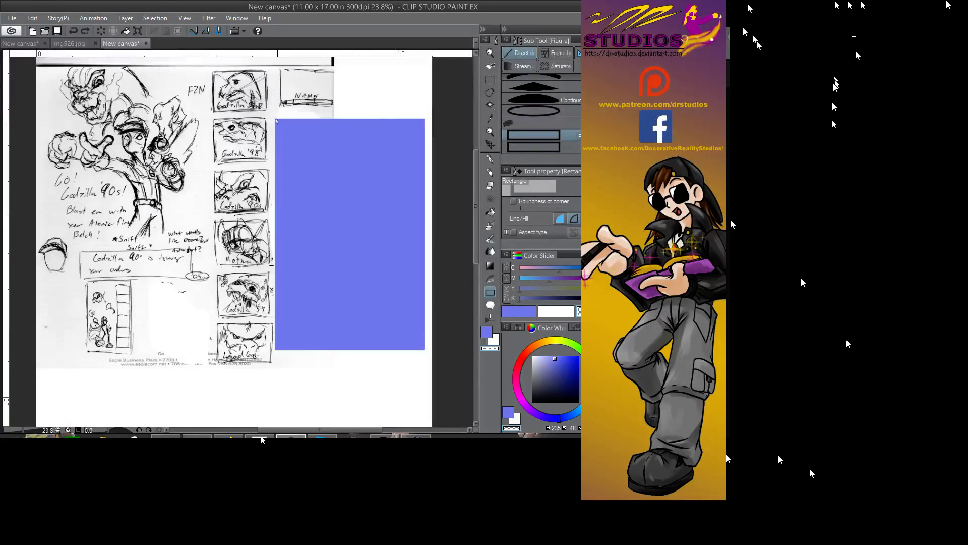
pyautogui.moveTo(277, 121); pyautogui.dragTo(423, 347)
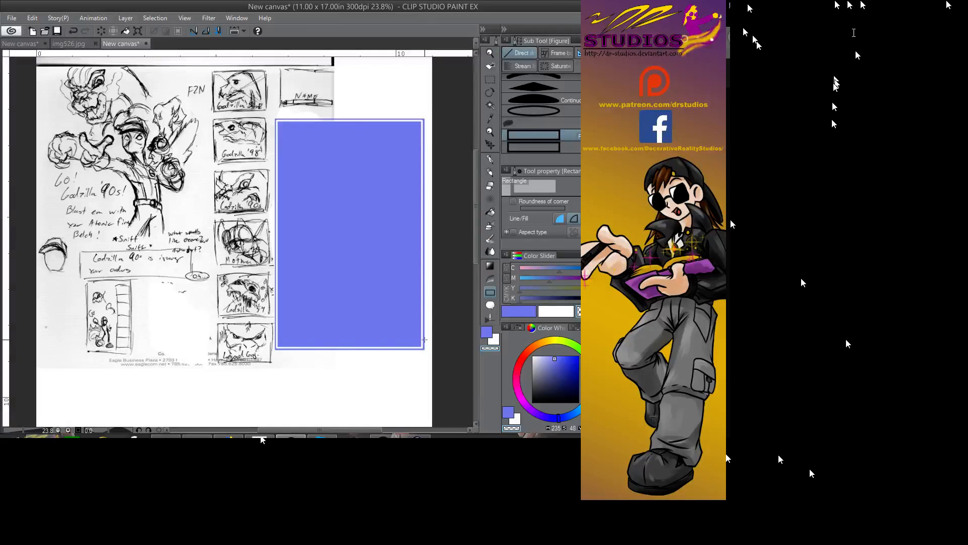
pyautogui.click(490, 212)
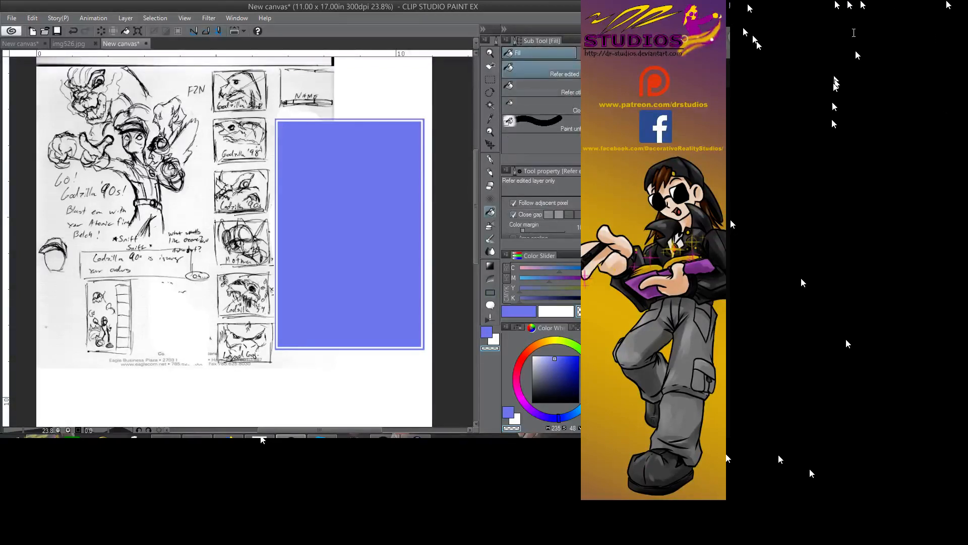
pyautogui.click(361, 347)
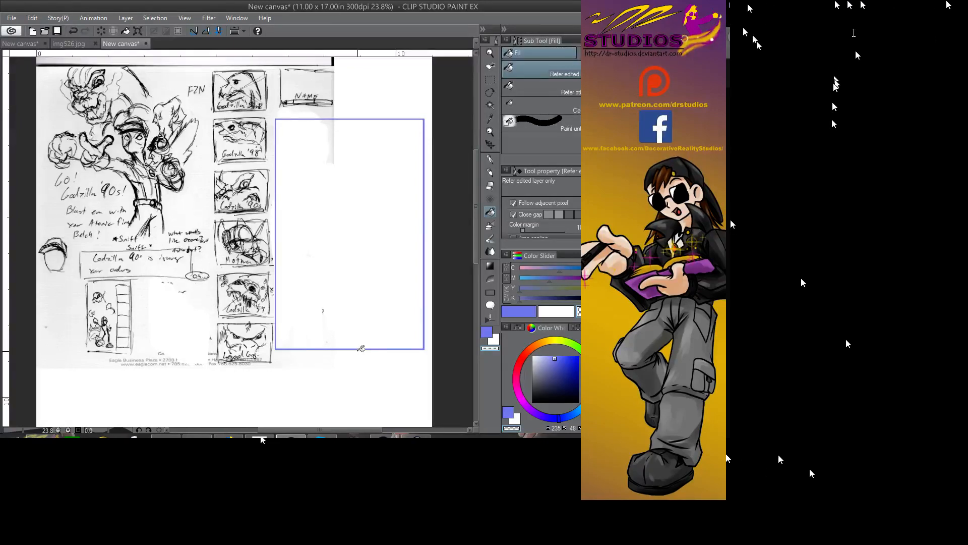
# - Try a rough blue caption box with the G-pen across the bottom of the blue frame
pyautogui.click(489, 54)
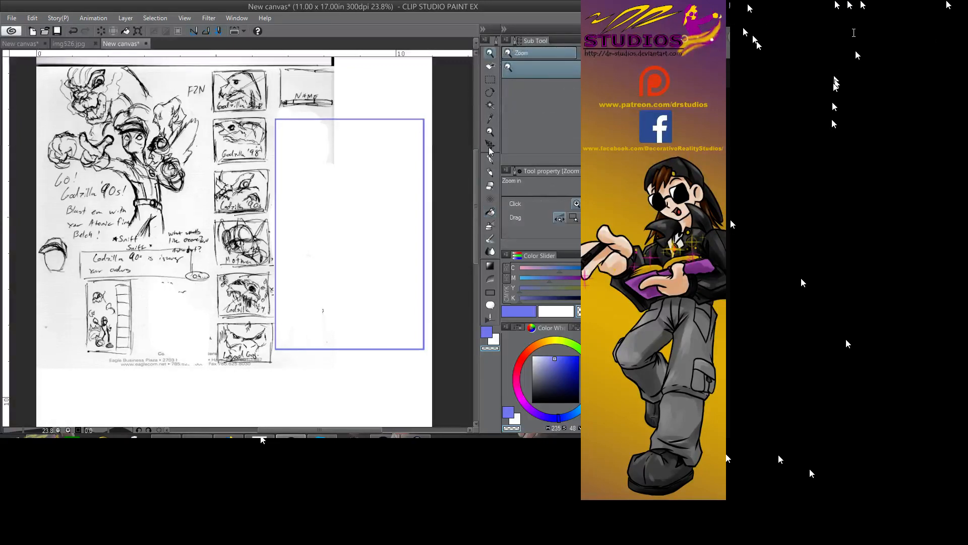
pyautogui.click(298, 139)
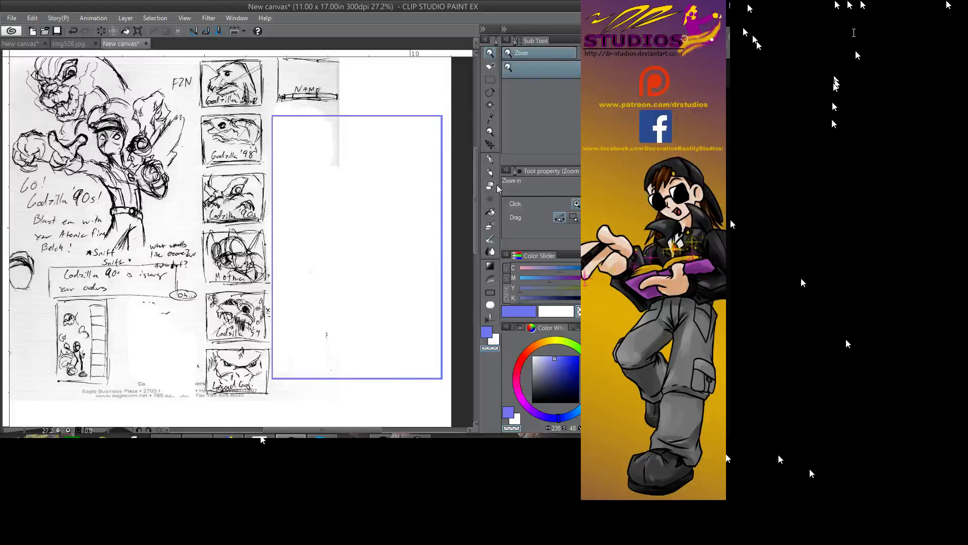
pyautogui.click(489, 159)
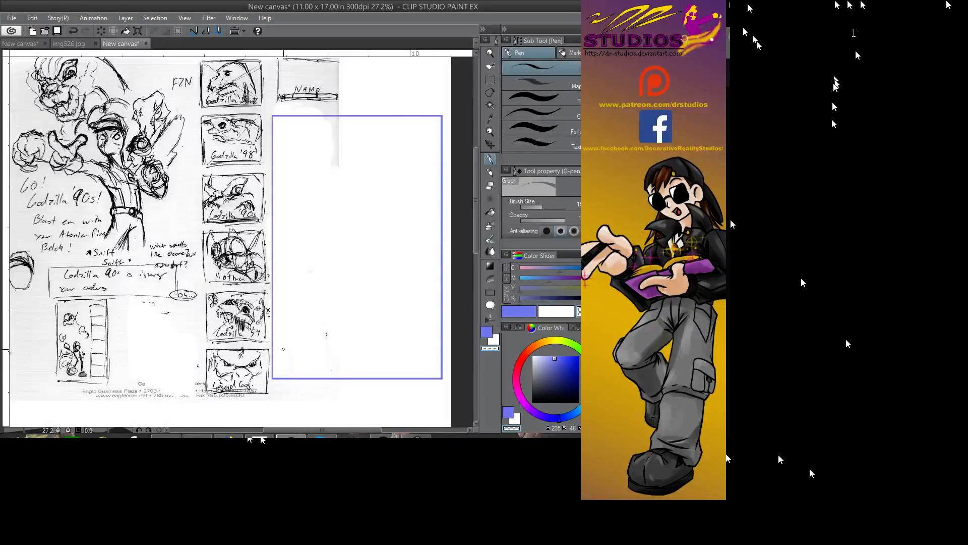
pyautogui.click(489, 347)
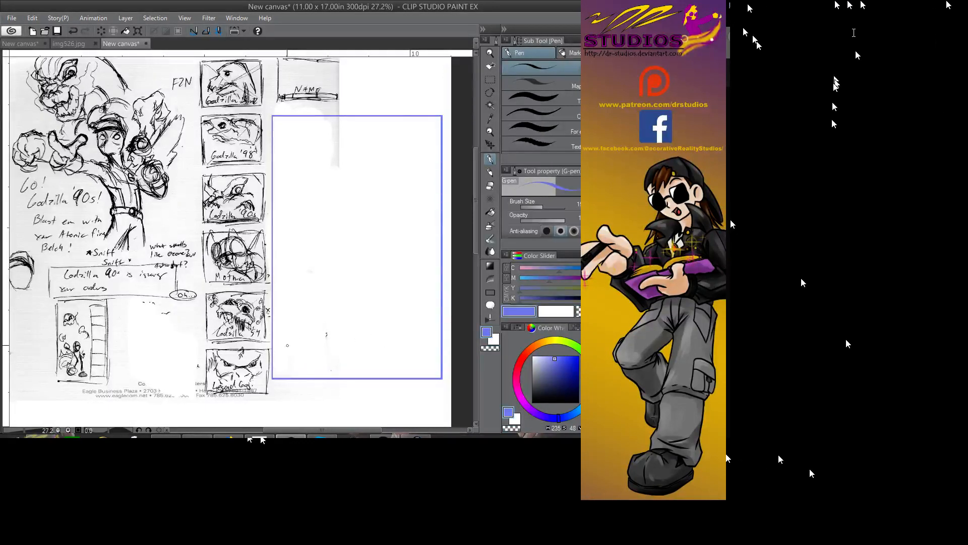
pyautogui.moveTo(282, 334); pyautogui.dragTo(282, 369)
pyautogui.moveTo(283, 334); pyautogui.dragTo(396, 333)
pyautogui.moveTo(286, 331)
pyautogui.mouseDown()
pyautogui.moveTo(436, 333)
pyautogui.moveTo(434, 366)
pyautogui.mouseUp()
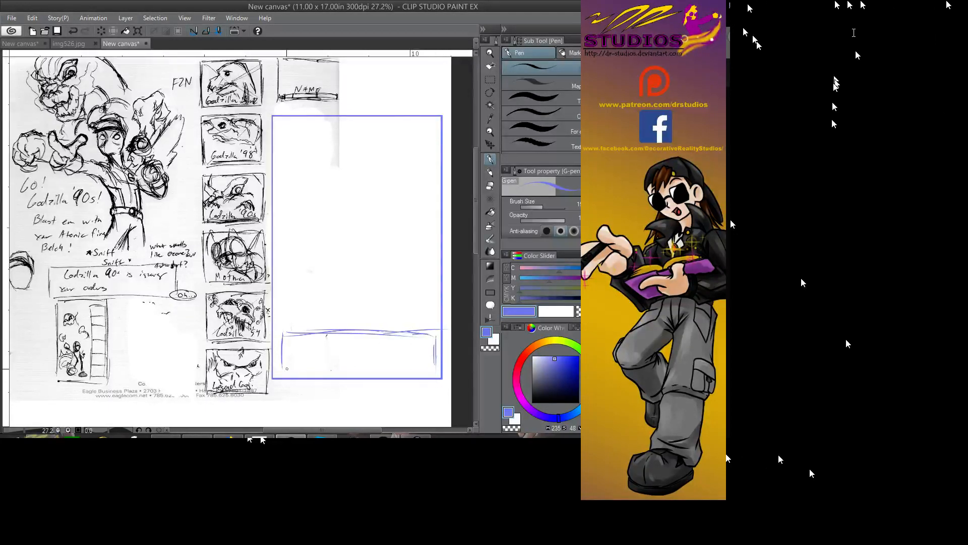
pyautogui.moveTo(283, 367); pyautogui.dragTo(435, 367)
pyautogui.moveTo(293, 332)
pyautogui.mouseDown()
pyautogui.moveTo(281, 361)
pyautogui.moveTo(433, 364)
pyautogui.moveTo(422, 332)
pyautogui.moveTo(324, 335)
pyautogui.mouseUp()
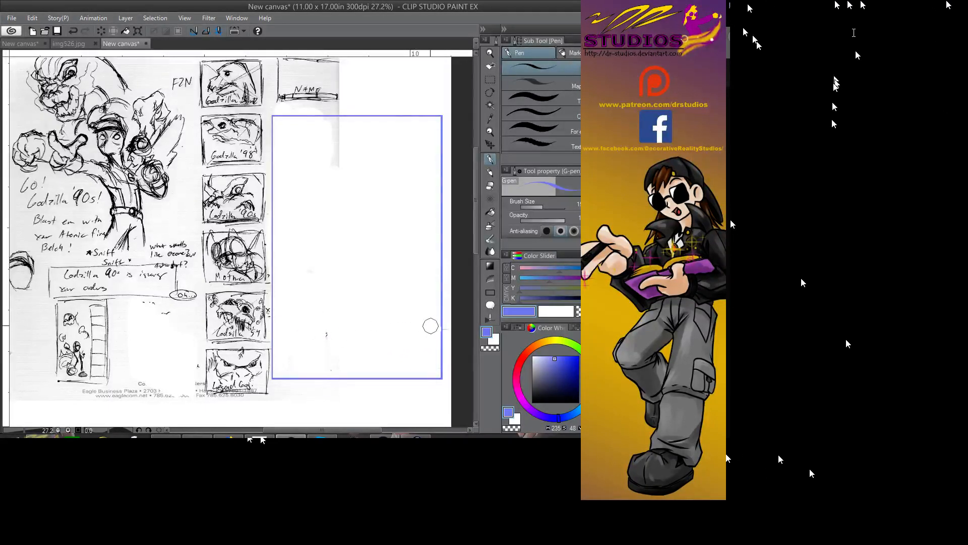
# - Sketch a small oval head with crossed face guidelines and a curved neck and spine near the frame's centre
pyautogui.press('/')
pyautogui.click(386, 268)
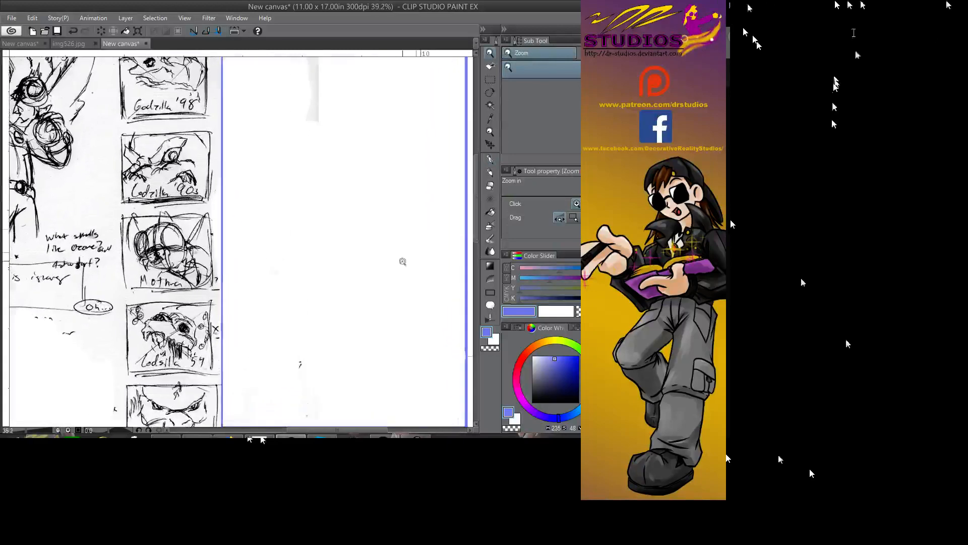
pyautogui.press('p')
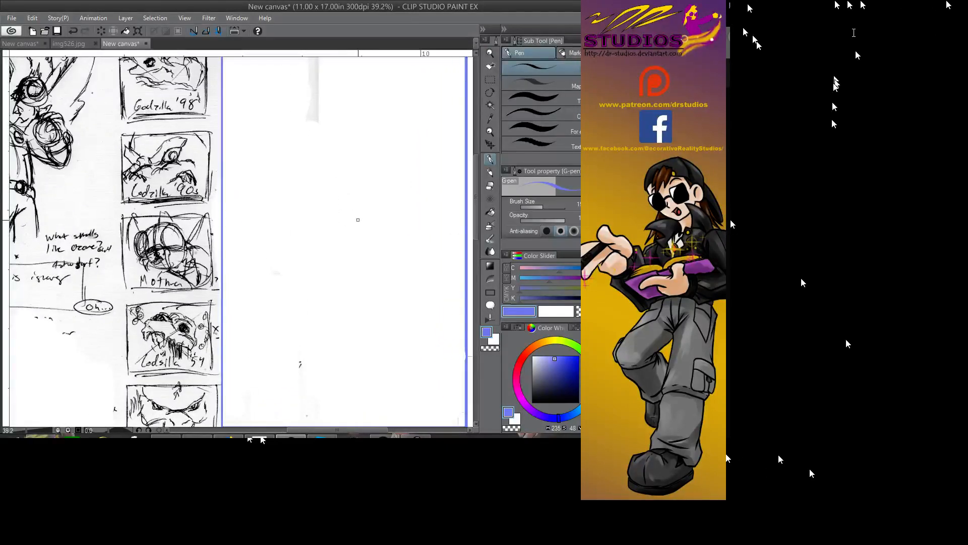
pyautogui.moveTo(385, 268); pyautogui.dragTo(249, 248)
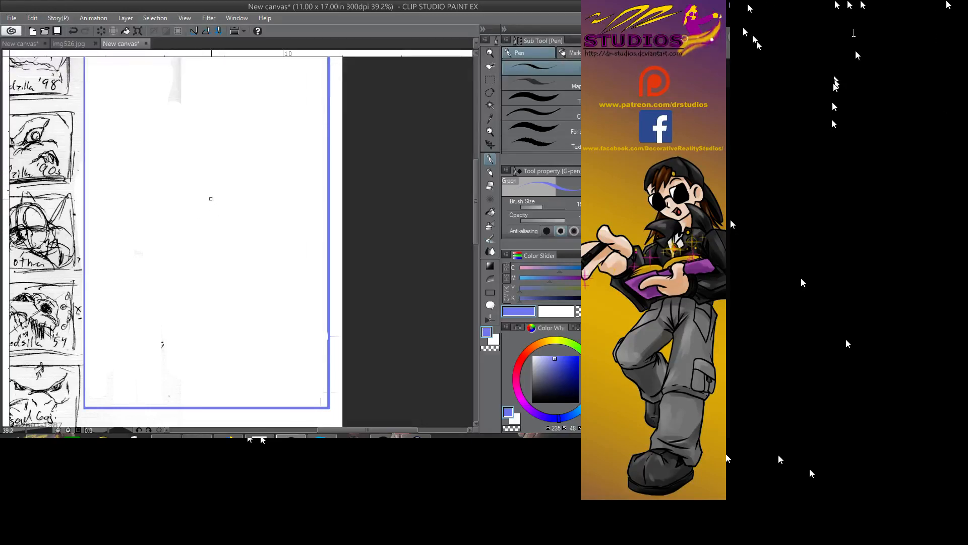
pyautogui.moveTo(203, 190)
pyautogui.mouseDown()
pyautogui.moveTo(214, 231)
pyautogui.moveTo(200, 212)
pyautogui.moveTo(208, 227)
pyautogui.moveTo(224, 190)
pyautogui.moveTo(212, 210)
pyautogui.moveTo(211, 186)
pyautogui.moveTo(217, 227)
pyautogui.moveTo(209, 191)
pyautogui.moveTo(205, 208)
pyautogui.moveTo(238, 207)
pyautogui.moveTo(194, 209)
pyautogui.moveTo(236, 208)
pyautogui.moveTo(197, 205)
pyautogui.moveTo(231, 209)
pyautogui.moveTo(203, 204)
pyautogui.moveTo(238, 194)
pyautogui.moveTo(207, 188)
pyautogui.moveTo(212, 222)
pyautogui.mouseUp()
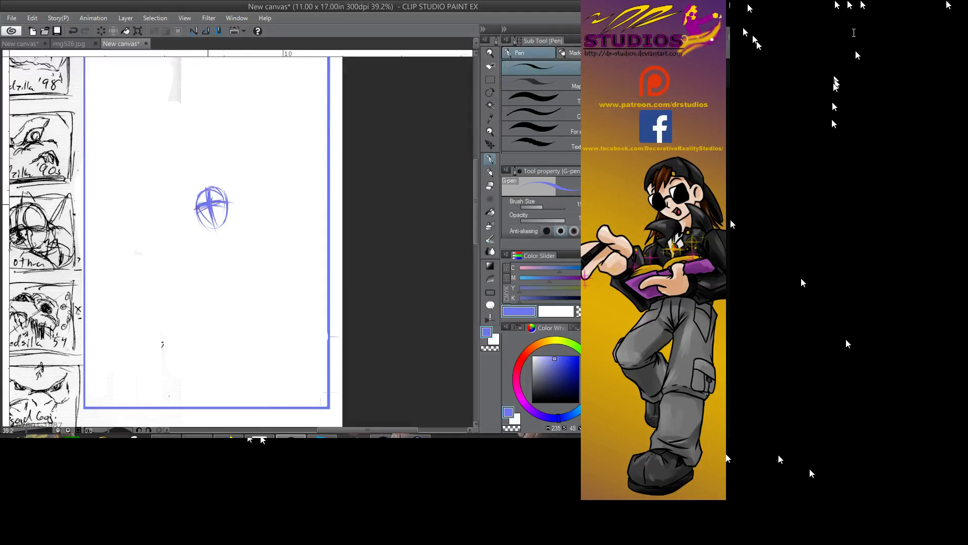
pyautogui.moveTo(209, 188); pyautogui.dragTo(235, 299)
pyautogui.moveTo(224, 246)
pyautogui.mouseDown()
pyautogui.moveTo(233, 314)
pyautogui.moveTo(238, 290)
pyautogui.moveTo(232, 313)
pyautogui.mouseUp()
pyautogui.moveTo(234, 262)
pyautogui.mouseDown()
pyautogui.moveTo(225, 302)
pyautogui.moveTo(217, 228)
pyautogui.moveTo(224, 288)
pyautogui.mouseUp()
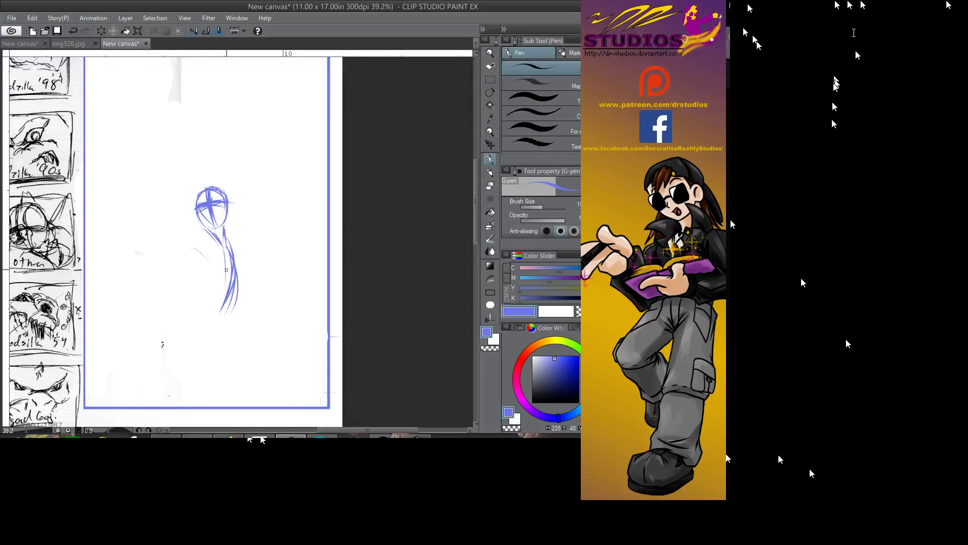
# - Sketch the figure's shoulder line, tapering torso sides and hips around the curved spine
pyautogui.moveTo(194, 248)
pyautogui.mouseDown()
pyautogui.moveTo(249, 260)
pyautogui.moveTo(198, 239)
pyautogui.moveTo(249, 255)
pyautogui.moveTo(230, 242)
pyautogui.moveTo(251, 259)
pyautogui.moveTo(199, 250)
pyautogui.moveTo(228, 298)
pyautogui.moveTo(217, 271)
pyautogui.moveTo(224, 277)
pyautogui.moveTo(212, 271)
pyautogui.moveTo(213, 297)
pyautogui.moveTo(197, 252)
pyautogui.moveTo(210, 296)
pyautogui.moveTo(200, 330)
pyautogui.mouseUp()
pyautogui.moveTo(220, 286)
pyautogui.mouseDown()
pyautogui.moveTo(204, 314)
pyautogui.moveTo(246, 331)
pyautogui.mouseUp()
pyautogui.moveTo(249, 293); pyautogui.dragTo(245, 312)
pyautogui.moveTo(258, 271); pyautogui.dragTo(246, 301)
pyautogui.moveTo(257, 272); pyautogui.dragTo(249, 291)
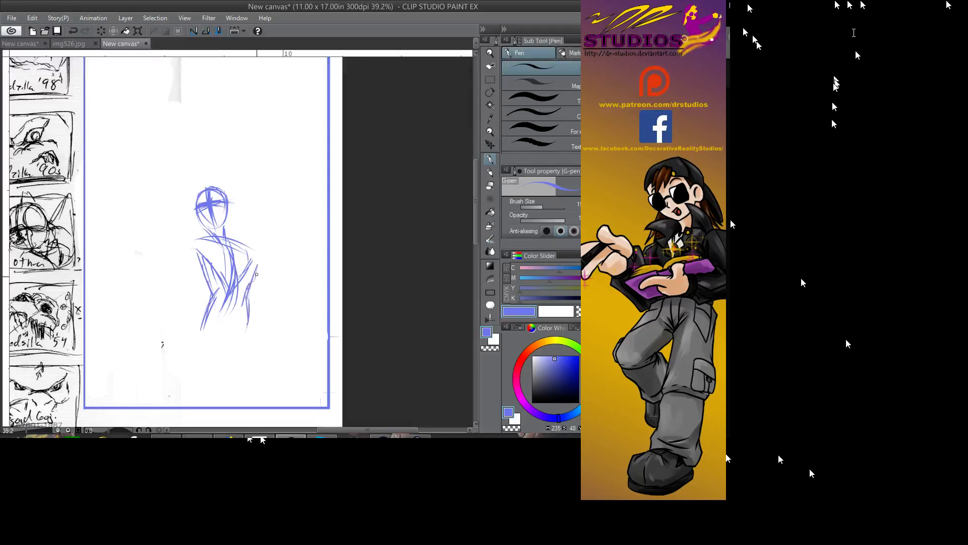
# - Sketch a foreshortened arm reaching up beside the head, with a shoulder joint and an oversized open hand
pyautogui.moveTo(211, 232)
pyautogui.mouseDown()
pyautogui.moveTo(203, 260)
pyautogui.moveTo(190, 255)
pyautogui.moveTo(200, 229)
pyautogui.moveTo(181, 204)
pyautogui.moveTo(190, 216)
pyautogui.mouseUp()
pyautogui.moveTo(198, 226); pyautogui.dragTo(177, 194)
pyautogui.moveTo(203, 261)
pyautogui.mouseDown()
pyautogui.moveTo(163, 220)
pyautogui.moveTo(188, 247)
pyautogui.mouseUp()
pyautogui.moveTo(173, 239); pyautogui.dragTo(189, 251)
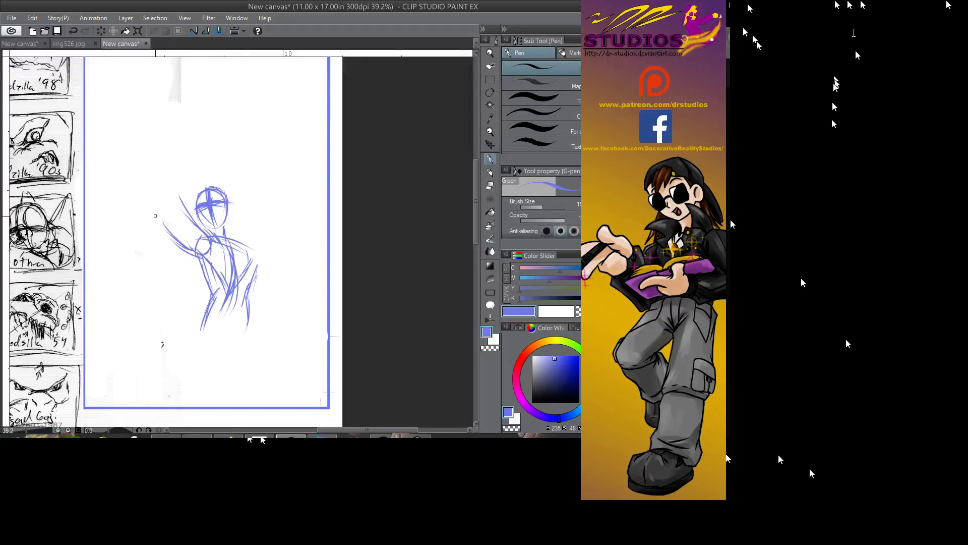
pyautogui.moveTo(145, 218)
pyautogui.mouseDown()
pyautogui.moveTo(162, 226)
pyautogui.moveTo(183, 194)
pyautogui.moveTo(178, 211)
pyautogui.moveTo(198, 189)
pyautogui.moveTo(153, 153)
pyautogui.moveTo(161, 166)
pyautogui.moveTo(140, 168)
pyautogui.moveTo(169, 197)
pyautogui.moveTo(144, 208)
pyautogui.moveTo(142, 223)
pyautogui.moveTo(172, 225)
pyautogui.mouseUp()
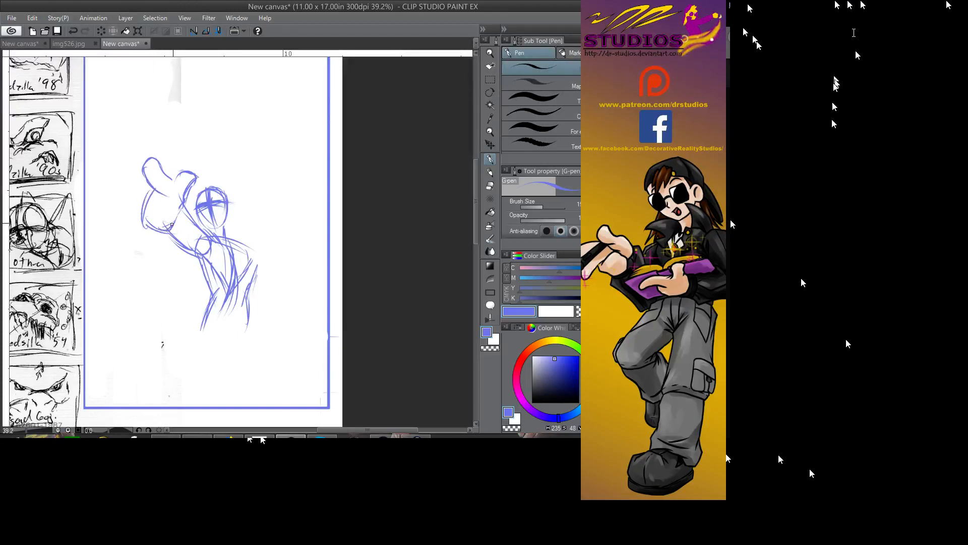
pyautogui.moveTo(155, 192)
pyautogui.mouseDown()
pyautogui.moveTo(172, 231)
pyautogui.moveTo(149, 228)
pyautogui.moveTo(153, 187)
pyautogui.moveTo(154, 232)
pyautogui.moveTo(188, 206)
pyautogui.moveTo(182, 199)
pyautogui.moveTo(174, 210)
pyautogui.moveTo(189, 223)
pyautogui.moveTo(185, 210)
pyautogui.moveTo(200, 247)
pyautogui.mouseUp()
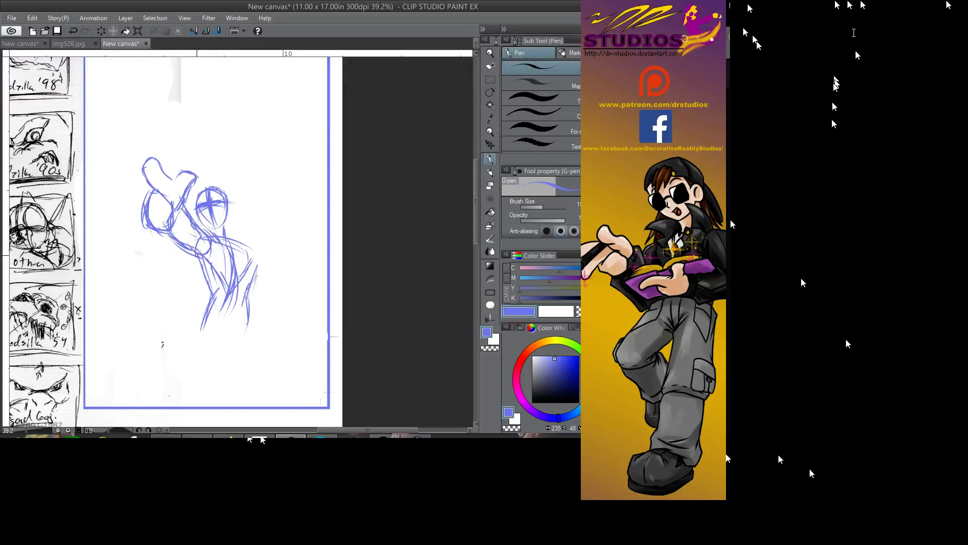
# - Reinforce the reaching arm and torso with contour lines, and rework the lower torso down to the hips
pyautogui.moveTo(187, 215); pyautogui.dragTo(196, 248)
pyautogui.moveTo(200, 233)
pyautogui.mouseDown()
pyautogui.moveTo(219, 271)
pyautogui.moveTo(247, 278)
pyautogui.mouseUp()
pyautogui.moveTo(238, 243); pyautogui.dragTo(244, 271)
pyautogui.moveTo(243, 277); pyautogui.dragTo(246, 305)
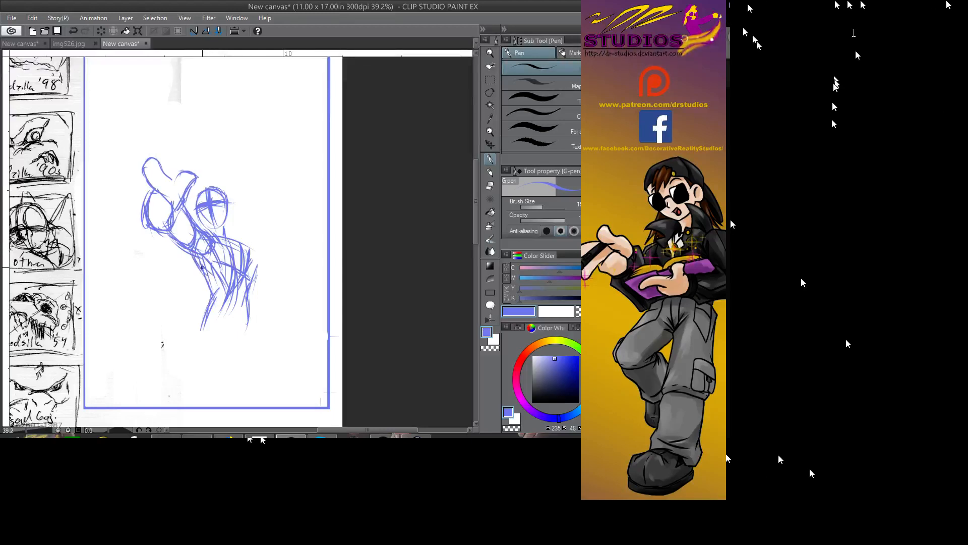
pyautogui.moveTo(210, 280)
pyautogui.mouseDown()
pyautogui.moveTo(197, 326)
pyautogui.moveTo(230, 332)
pyautogui.moveTo(220, 356)
pyautogui.mouseUp()
pyautogui.moveTo(229, 333); pyautogui.dragTo(215, 352)
pyautogui.moveTo(204, 314); pyautogui.dragTo(192, 357)
pyautogui.moveTo(202, 326)
pyautogui.mouseDown()
pyautogui.moveTo(198, 344)
pyautogui.moveTo(253, 348)
pyautogui.moveTo(210, 345)
pyautogui.mouseUp()
pyautogui.press('e')
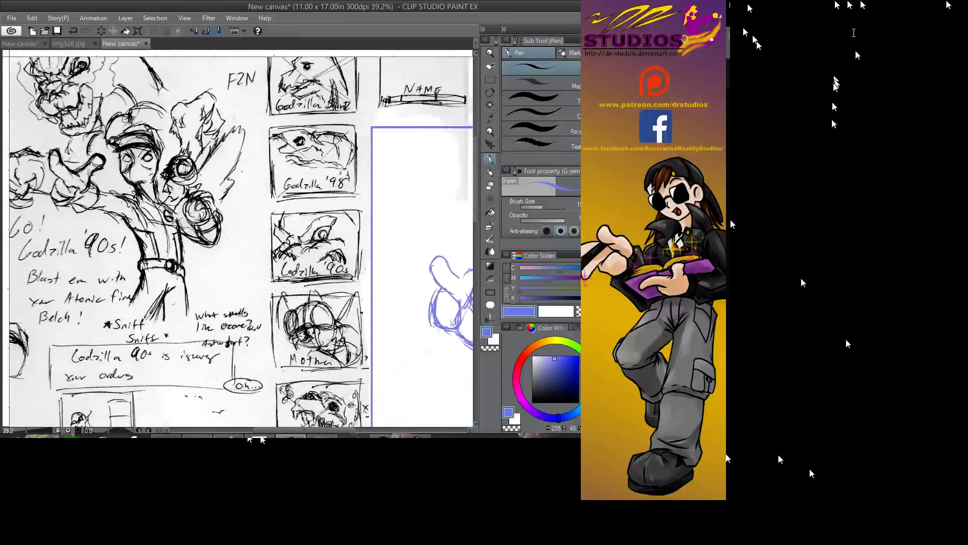
# - Refine the oversized hand with heavier outlines and contour lines on the fingertip, thumb and palm
pyautogui.moveTo(300, 270); pyautogui.dragTo(267, 322)
pyautogui.moveTo(367, 263); pyautogui.dragTo(374, 250)
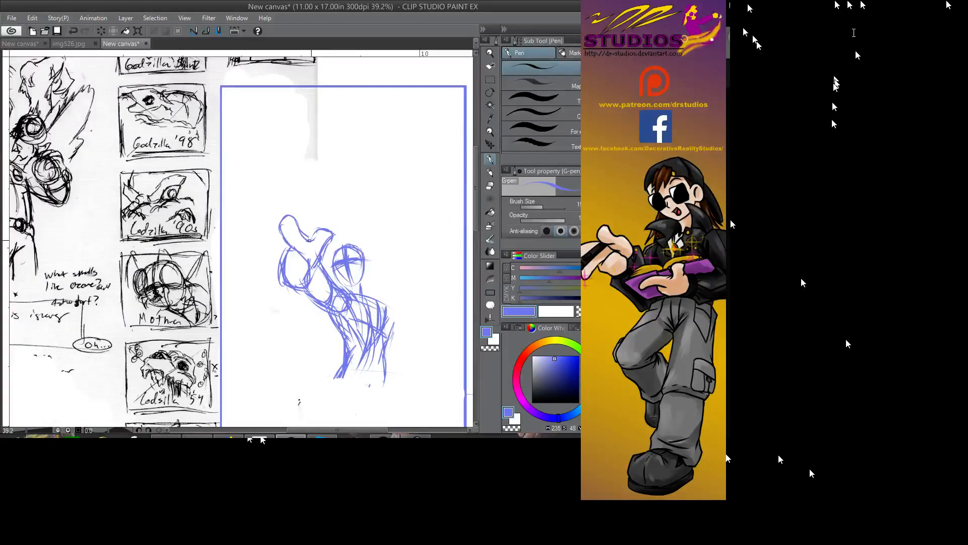
pyautogui.moveTo(330, 229); pyautogui.dragTo(327, 249)
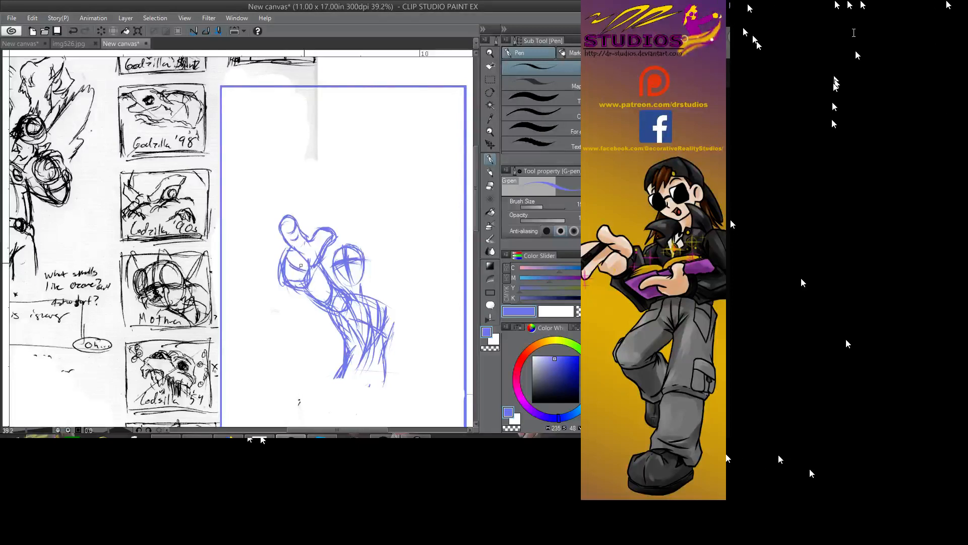
pyautogui.moveTo(302, 274)
pyautogui.mouseDown()
pyautogui.moveTo(301, 287)
pyautogui.moveTo(309, 265)
pyautogui.mouseUp()
pyautogui.moveTo(302, 267)
pyautogui.mouseDown()
pyautogui.moveTo(336, 276)
pyautogui.moveTo(511, 399)
pyautogui.moveTo(447, 352)
pyautogui.mouseUp()
pyautogui.moveTo(303, 352)
pyautogui.mouseDown()
pyautogui.moveTo(423, 308)
pyautogui.moveTo(367, 192)
pyautogui.moveTo(308, 182)
pyautogui.moveTo(406, 241)
pyautogui.moveTo(356, 407)
pyautogui.moveTo(402, 351)
pyautogui.moveTo(410, 356)
pyautogui.moveTo(386, 326)
pyautogui.moveTo(459, 380)
pyautogui.moveTo(179, 208)
pyautogui.moveTo(78, 281)
pyautogui.mouseUp()
# - Sketch the monster's head with its brow, snout and neck line above the foreshortened figure inside the frame
pyautogui.moveTo(232, 132)
pyautogui.mouseDown()
pyautogui.moveTo(292, 161)
pyautogui.moveTo(318, 154)
pyautogui.moveTo(303, 137)
pyautogui.moveTo(286, 134)
pyautogui.moveTo(284, 147)
pyautogui.moveTo(305, 125)
pyautogui.moveTo(327, 143)
pyautogui.moveTo(280, 150)
pyautogui.moveTo(286, 159)
pyautogui.moveTo(272, 171)
pyautogui.moveTo(301, 147)
pyautogui.moveTo(292, 175)
pyautogui.mouseUp()
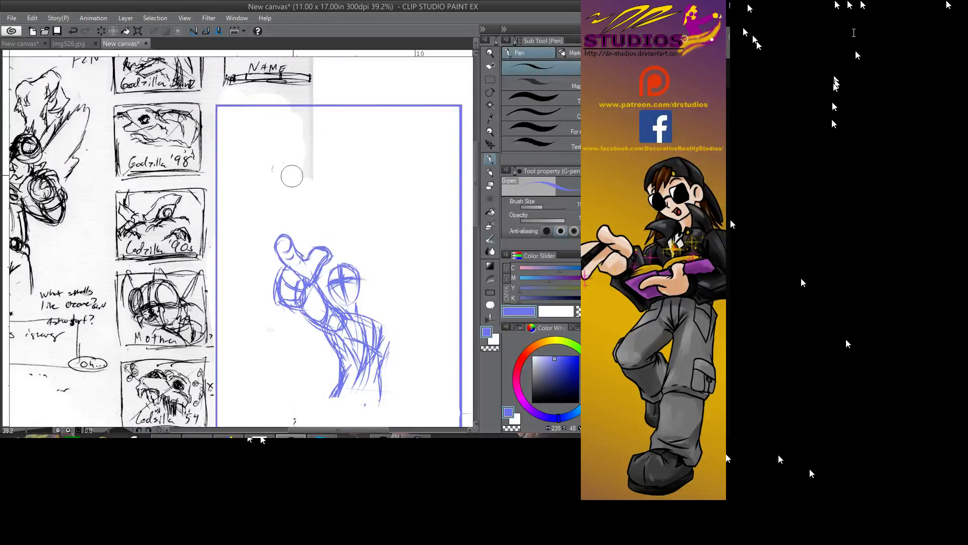
pyautogui.press('e')
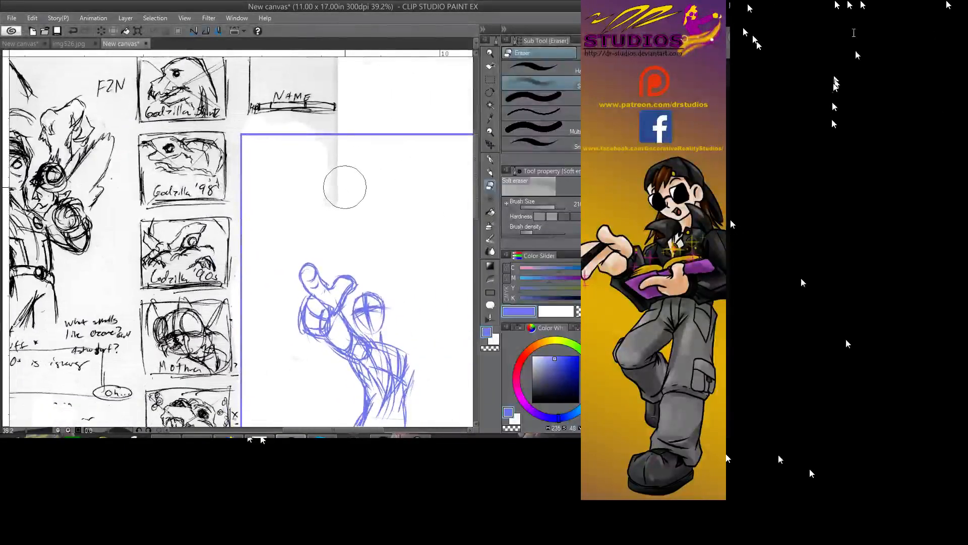
pyautogui.press('p')
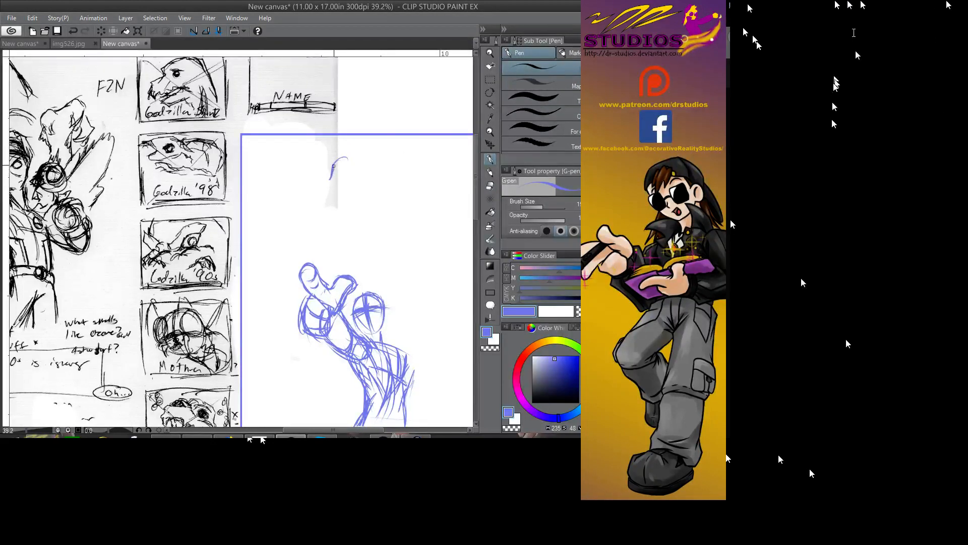
pyautogui.moveTo(327, 180); pyautogui.dragTo(335, 162)
pyautogui.moveTo(344, 165)
pyautogui.mouseDown()
pyautogui.moveTo(322, 175)
pyautogui.moveTo(339, 150)
pyautogui.moveTo(355, 152)
pyautogui.moveTo(298, 198)
pyautogui.mouseUp()
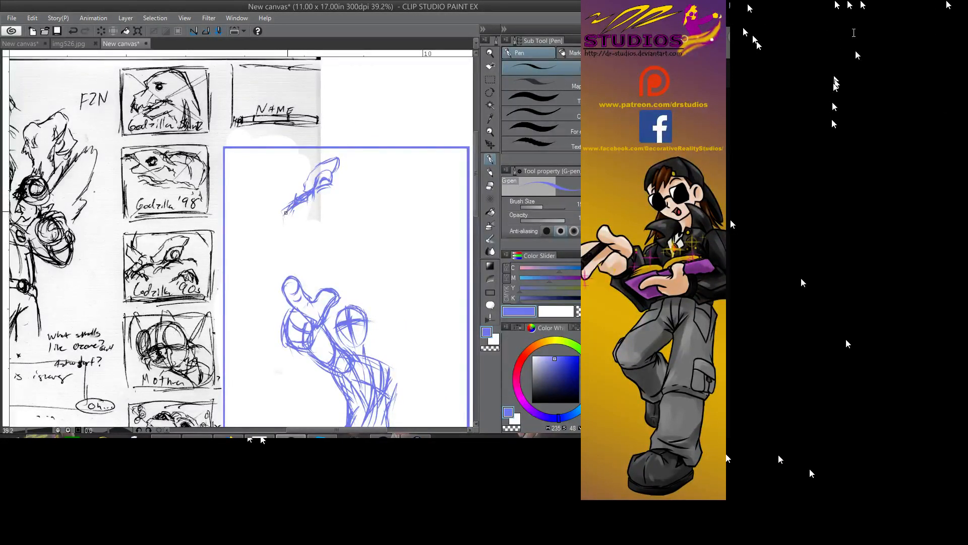
pyautogui.moveTo(286, 212)
pyautogui.mouseDown()
pyautogui.moveTo(289, 233)
pyautogui.moveTo(342, 195)
pyautogui.moveTo(347, 212)
pyautogui.moveTo(295, 219)
pyautogui.moveTo(276, 188)
pyautogui.moveTo(300, 197)
pyautogui.moveTo(285, 165)
pyautogui.moveTo(325, 152)
pyautogui.moveTo(362, 183)
pyautogui.moveTo(372, 207)
pyautogui.mouseUp()
pyautogui.moveTo(349, 166)
pyautogui.mouseDown()
pyautogui.moveTo(377, 220)
pyautogui.moveTo(385, 215)
pyautogui.mouseUp()
# - Draw the long vertical left edge of a side column inside the frame, following the scan's small layout thumbnail
pyautogui.moveTo(291, 161)
pyautogui.mouseDown()
pyautogui.moveTo(276, 181)
pyautogui.moveTo(293, 155)
pyautogui.moveTo(256, 51)
pyautogui.moveTo(284, 116)
pyautogui.moveTo(280, 101)
pyautogui.moveTo(325, 101)
pyautogui.moveTo(315, 120)
pyautogui.moveTo(508, 180)
pyautogui.moveTo(498, 180)
pyautogui.moveTo(490, 54)
pyautogui.mouseUp()
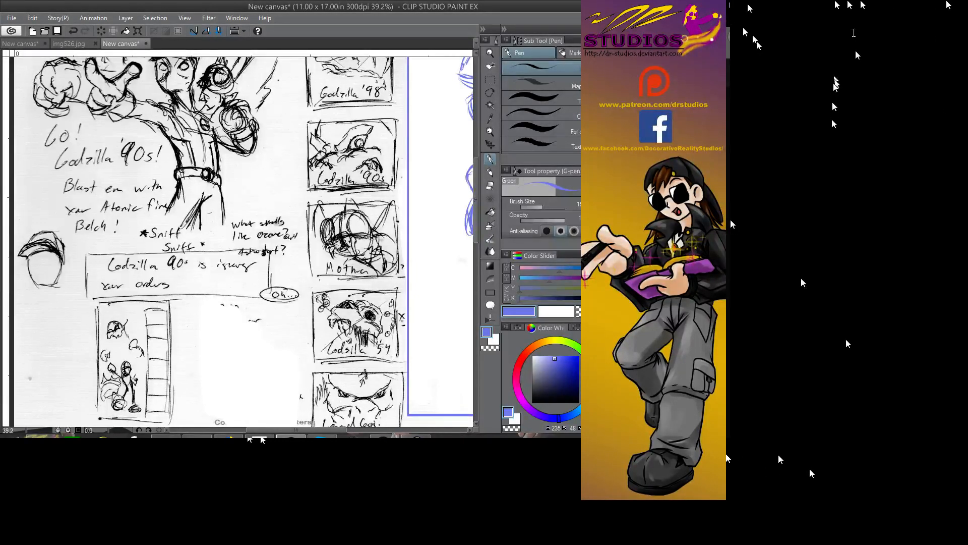
pyautogui.scroll(3, 237, 237)
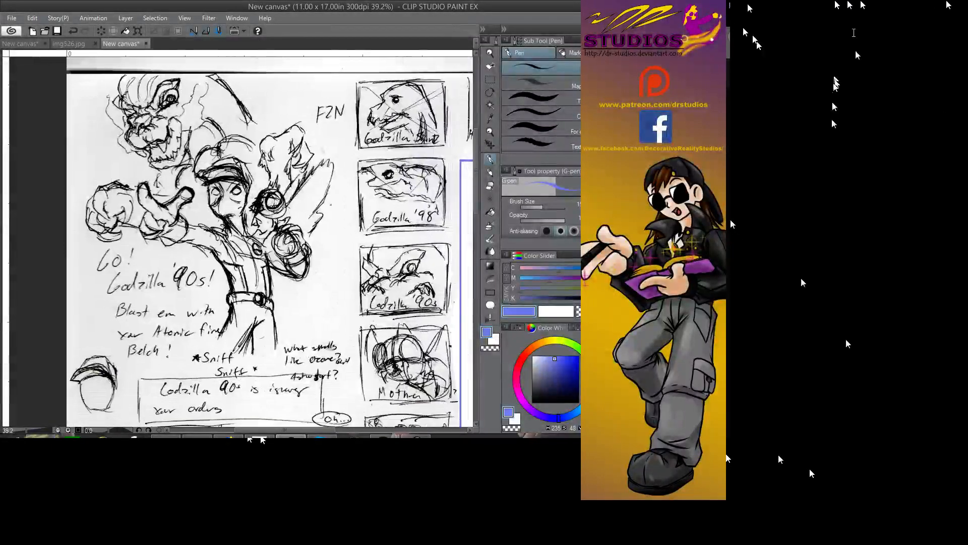
pyautogui.scroll(-3, 237, 237)
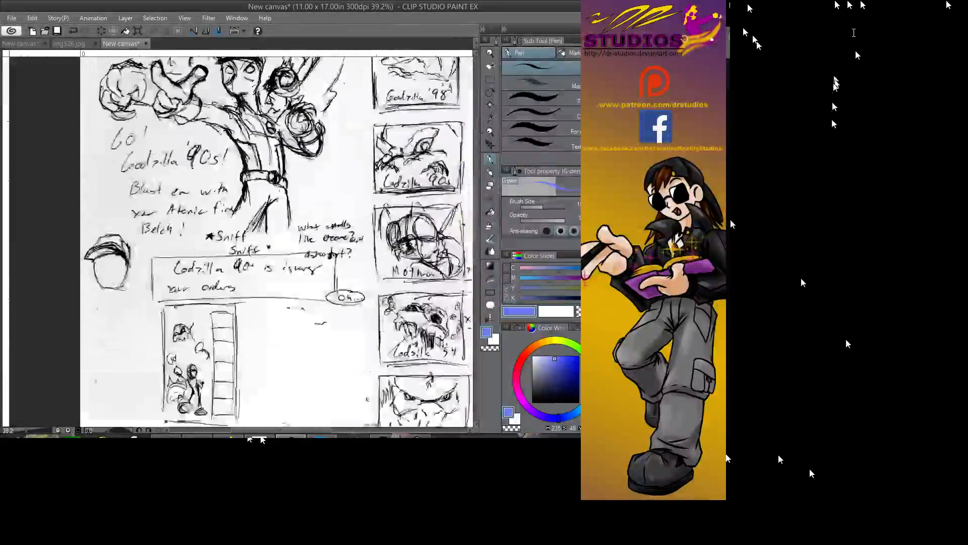
pyautogui.scroll(4, 237, 237)
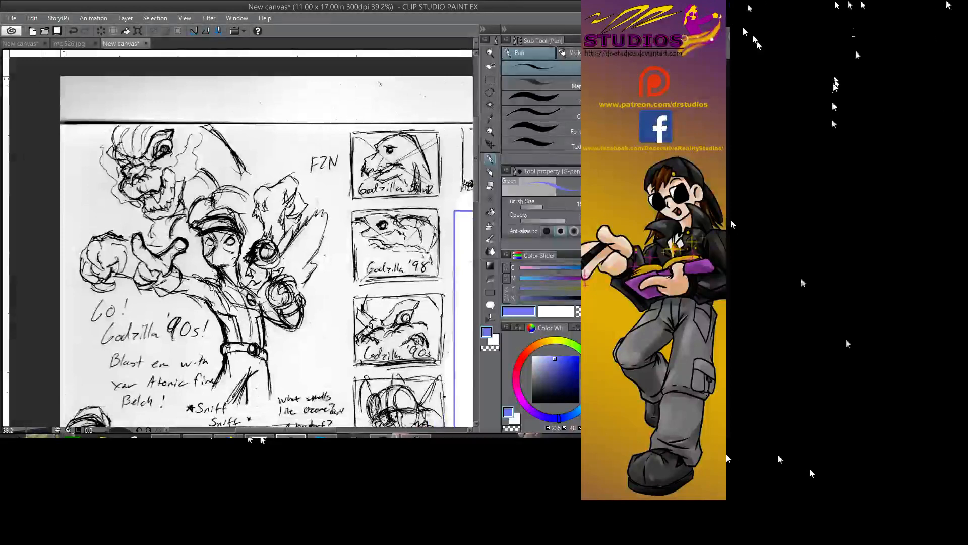
pyautogui.hscroll(5, 237, 237)
pyautogui.scroll(-4, 237, 236)
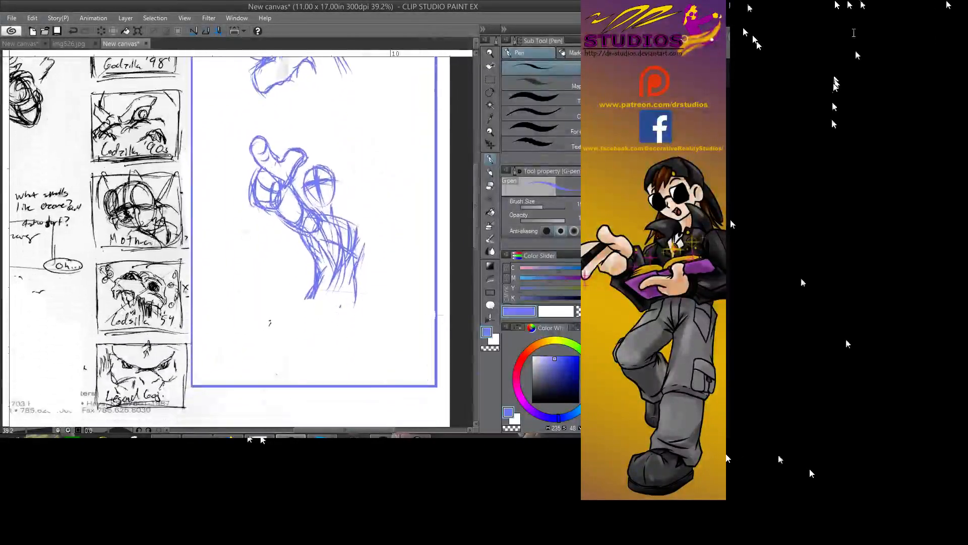
pyautogui.scroll(2, 237, 237)
pyautogui.hscroll(1, 237, 237)
pyautogui.moveTo(338, 79); pyautogui.dragTo(340, 202)
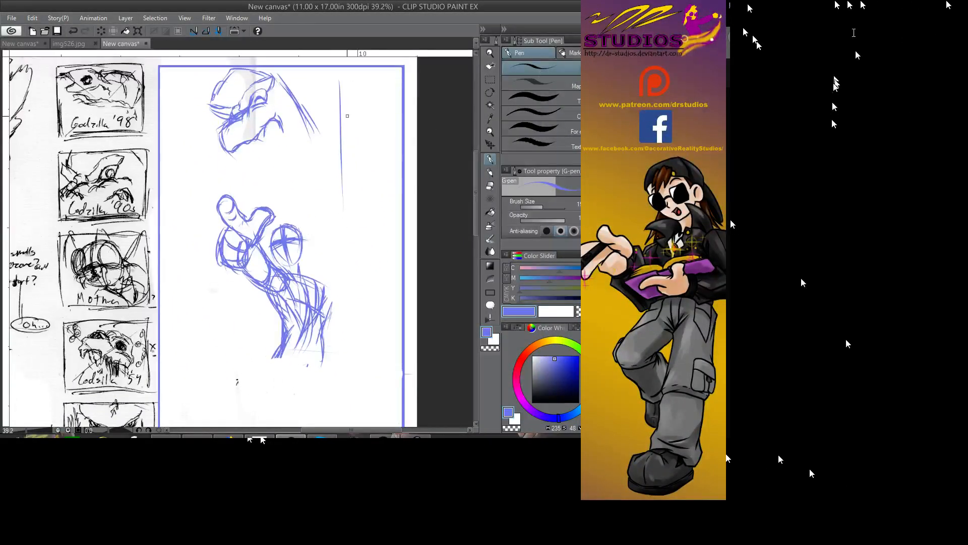
pyautogui.moveTo(346, 127); pyautogui.dragTo(348, 356)
pyautogui.scroll(-5, 237, 237)
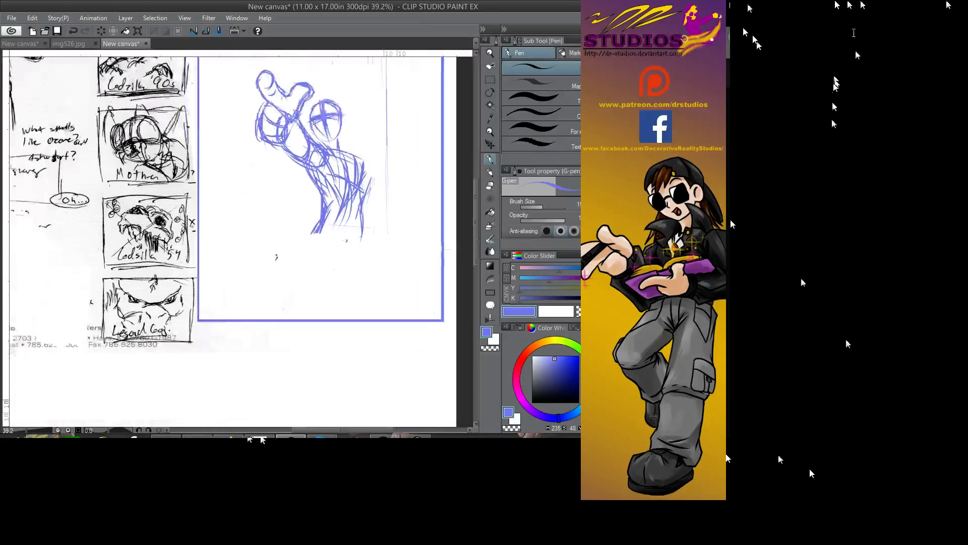
# - Draw the column's right, top and bottom edges to close it into a tall narrow rectangle
pyautogui.scroll(2, 237, 237)
pyautogui.moveTo(340, 290)
pyautogui.mouseDown()
pyautogui.moveTo(340, 358)
pyautogui.moveTo(388, 354)
pyautogui.moveTo(384, 70)
pyautogui.mouseUp()
pyautogui.moveTo(384, 104)
pyautogui.mouseDown()
pyautogui.moveTo(383, 212)
pyautogui.moveTo(324, 356)
pyautogui.mouseUp()
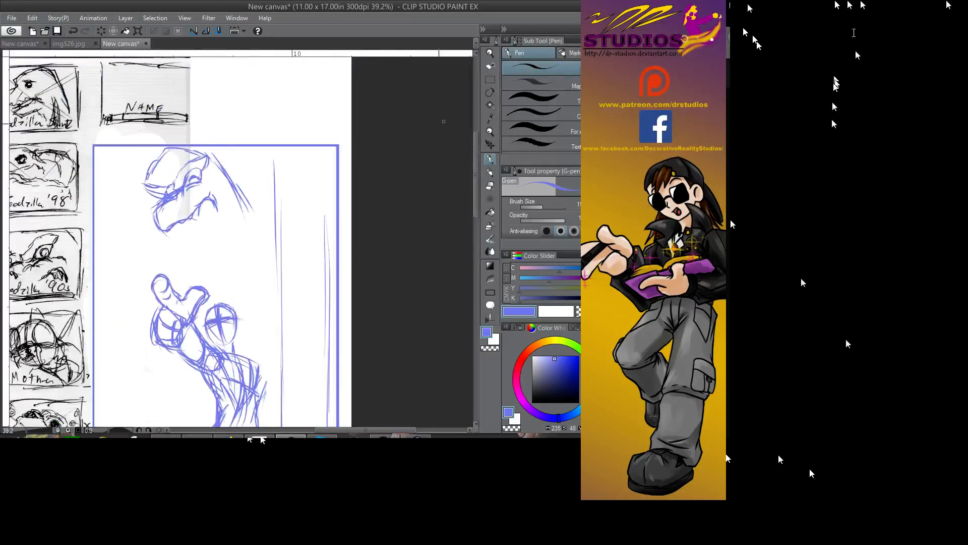
pyautogui.moveTo(274, 157)
pyautogui.mouseDown()
pyautogui.moveTo(325, 155)
pyautogui.moveTo(328, 280)
pyautogui.mouseUp()
pyautogui.moveTo(328, 174); pyautogui.dragTo(326, 262)
pyautogui.moveTo(352, 302)
pyautogui.mouseDown()
pyautogui.moveTo(560, 333)
pyautogui.moveTo(415, 261)
pyautogui.moveTo(742, 367)
pyautogui.mouseUp()
pyautogui.moveTo(383, 283)
pyautogui.mouseDown()
pyautogui.moveTo(232, 257)
pyautogui.moveTo(409, 263)
pyautogui.moveTo(111, 192)
pyautogui.moveTo(40, 132)
pyautogui.mouseUp()
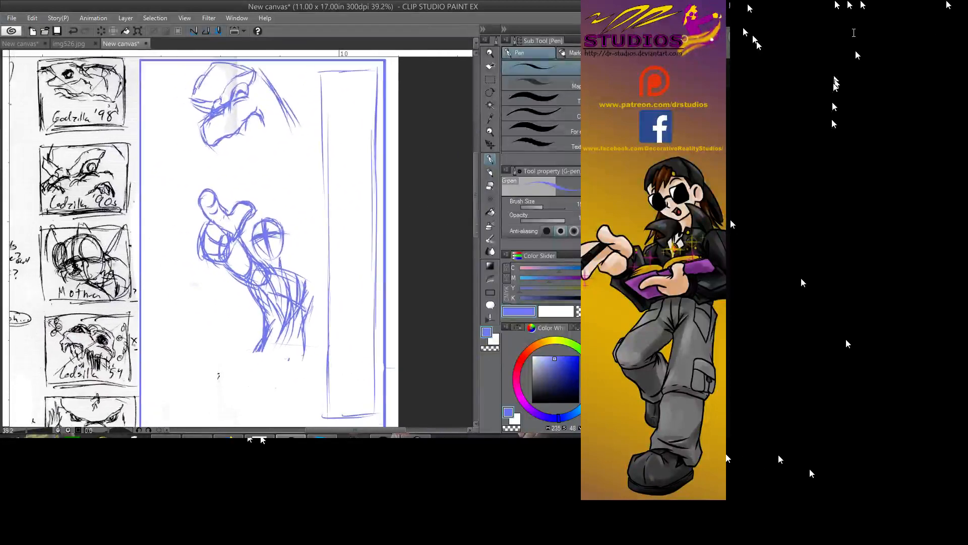
# - Divide the tall column into seven stacked boxes with six horizontal lines
pyautogui.moveTo(322, 116); pyautogui.dragTo(371, 115)
pyautogui.moveTo(324, 169); pyautogui.dragTo(373, 168)
pyautogui.moveTo(328, 213); pyautogui.dragTo(372, 212)
pyautogui.moveTo(327, 257); pyautogui.dragTo(372, 257)
pyautogui.moveTo(327, 306); pyautogui.dragTo(373, 306)
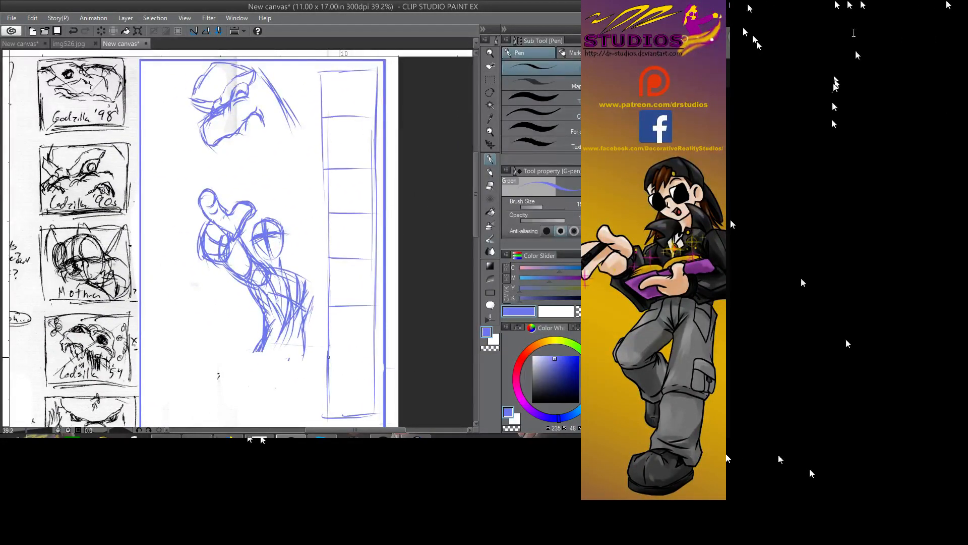
pyautogui.moveTo(328, 359); pyautogui.dragTo(373, 358)
pyautogui.moveTo(343, 398)
pyautogui.mouseDown()
pyautogui.moveTo(356, 400)
pyautogui.moveTo(328, 391)
pyautogui.moveTo(313, 403)
pyautogui.mouseUp()
# - Add curved ridges across the monster's forehead and jagged upper teeth along its snout
pyautogui.moveTo(201, 227)
pyautogui.mouseDown()
pyautogui.moveTo(188, 227)
pyautogui.moveTo(411, 311)
pyautogui.moveTo(462, 354)
pyautogui.moveTo(438, 312)
pyautogui.moveTo(412, 319)
pyautogui.moveTo(496, 215)
pyautogui.moveTo(346, 227)
pyautogui.moveTo(471, 142)
pyautogui.moveTo(418, 143)
pyautogui.mouseUp()
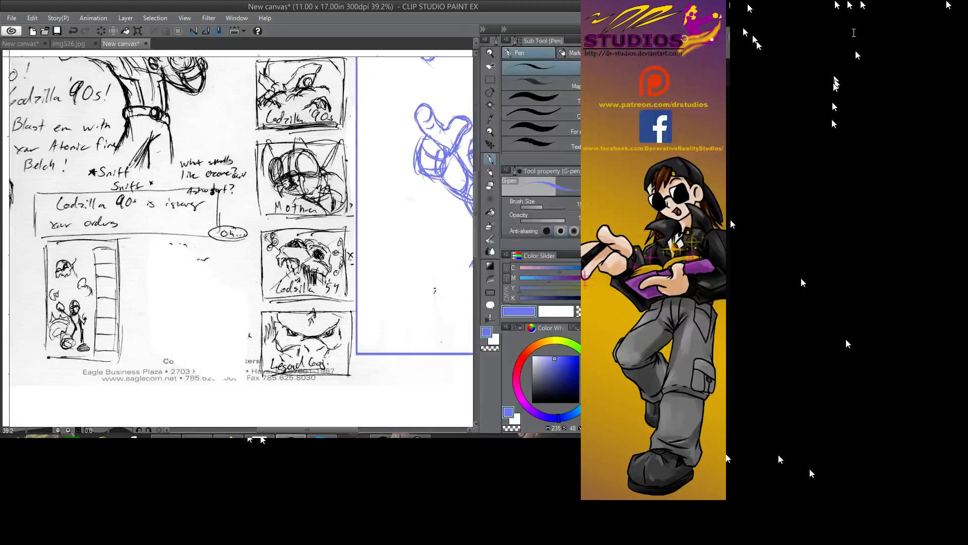
pyautogui.moveTo(418, 142)
pyautogui.mouseDown()
pyautogui.moveTo(385, 156)
pyautogui.moveTo(347, 381)
pyautogui.moveTo(472, 298)
pyautogui.moveTo(391, 287)
pyautogui.moveTo(539, 354)
pyautogui.moveTo(525, 343)
pyautogui.moveTo(368, 314)
pyautogui.moveTo(216, 340)
pyautogui.moveTo(308, 288)
pyautogui.moveTo(500, 373)
pyautogui.moveTo(388, 347)
pyautogui.moveTo(459, 359)
pyautogui.moveTo(329, 308)
pyautogui.mouseUp()
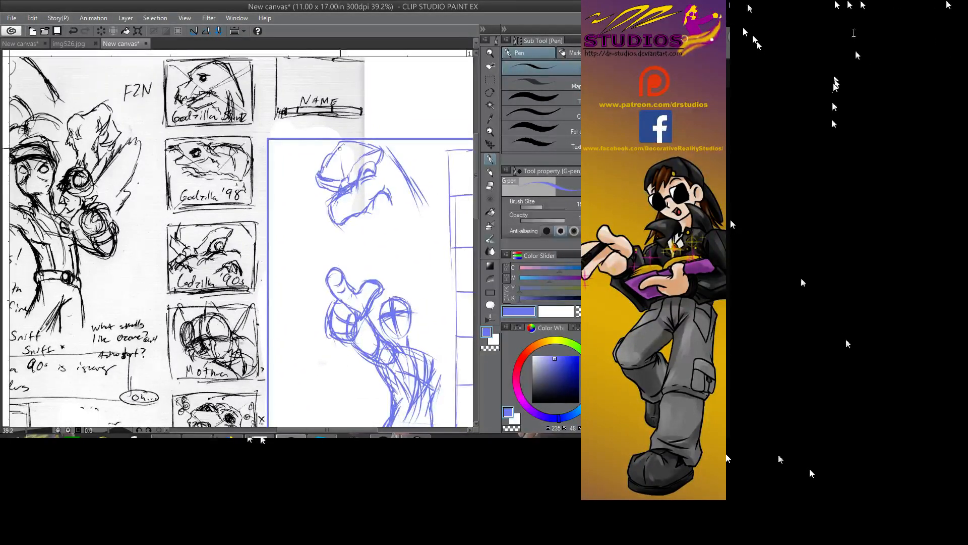
pyautogui.moveTo(340, 147)
pyautogui.mouseDown()
pyautogui.moveTo(346, 181)
pyautogui.moveTo(341, 145)
pyautogui.moveTo(353, 172)
pyautogui.moveTo(349, 155)
pyautogui.moveTo(351, 168)
pyautogui.moveTo(365, 148)
pyautogui.moveTo(332, 178)
pyautogui.mouseUp()
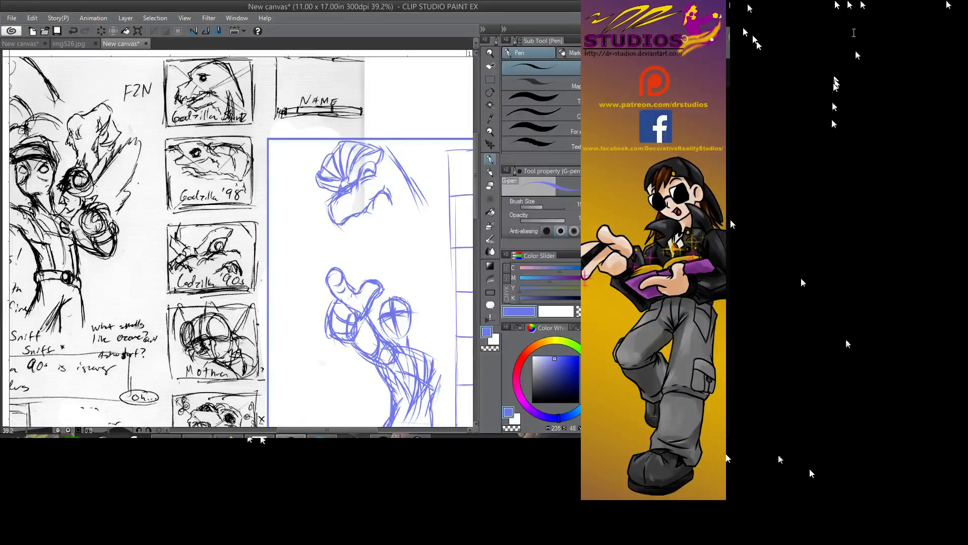
pyautogui.moveTo(201, 227)
pyautogui.mouseDown()
pyautogui.moveTo(446, 242)
pyautogui.moveTo(254, 235)
pyautogui.moveTo(202, 246)
pyautogui.mouseUp()
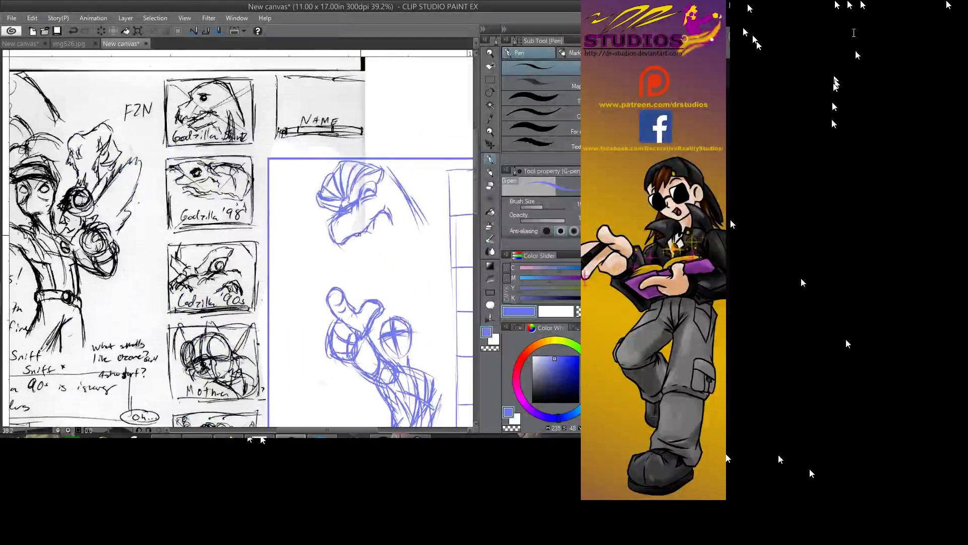
pyautogui.moveTo(359, 234)
pyautogui.mouseDown()
pyautogui.moveTo(367, 243)
pyautogui.moveTo(371, 233)
pyautogui.moveTo(352, 254)
pyautogui.moveTo(345, 245)
pyautogui.mouseUp()
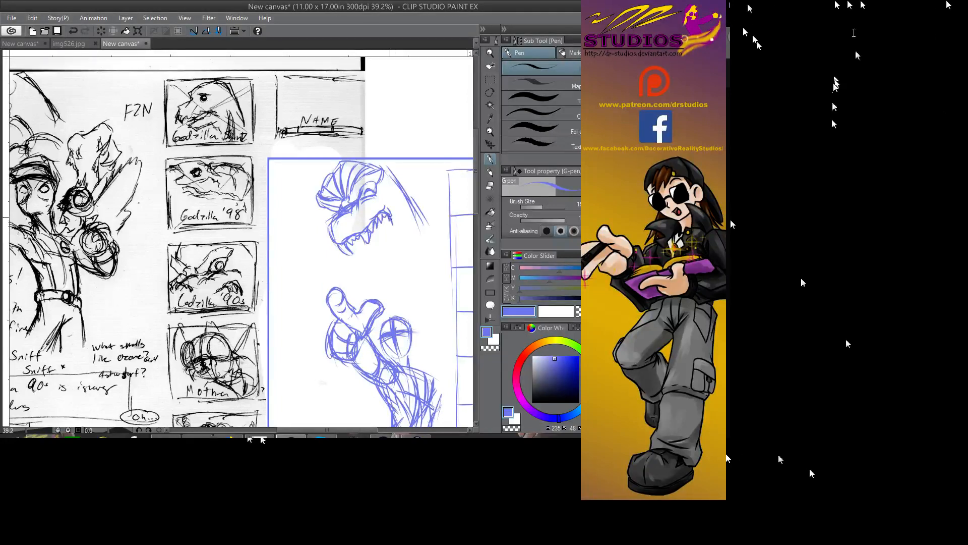
# - Sketch the monster's open lower jaw, cheek and ear, and add lines on its snout and chin
pyautogui.moveTo(389, 216)
pyautogui.mouseDown()
pyautogui.moveTo(392, 241)
pyautogui.moveTo(371, 266)
pyautogui.moveTo(393, 254)
pyautogui.mouseUp()
pyautogui.moveTo(390, 235); pyautogui.dragTo(390, 254)
pyautogui.moveTo(375, 216); pyautogui.dragTo(407, 176)
pyautogui.moveTo(405, 219); pyautogui.dragTo(399, 235)
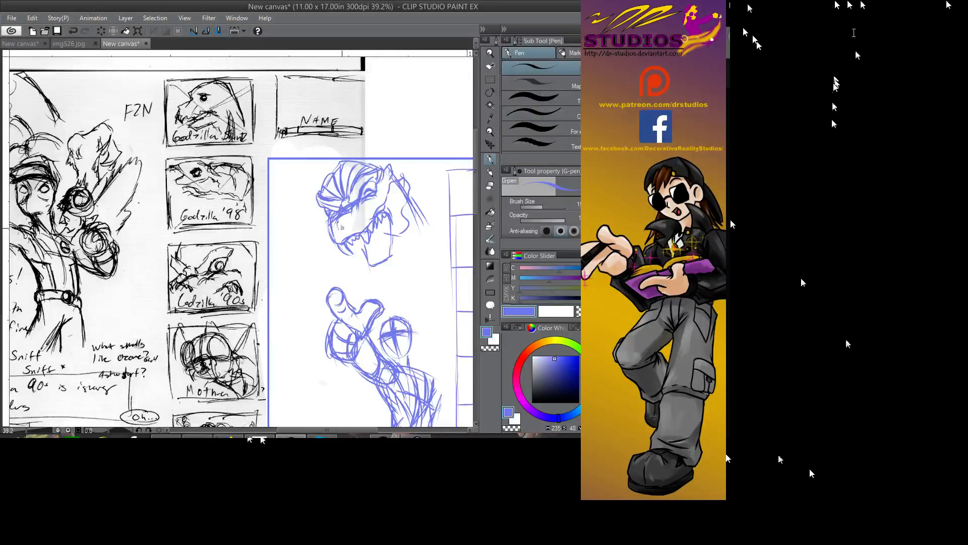
pyautogui.moveTo(341, 228); pyautogui.dragTo(361, 211)
pyautogui.moveTo(381, 253); pyautogui.dragTo(357, 175)
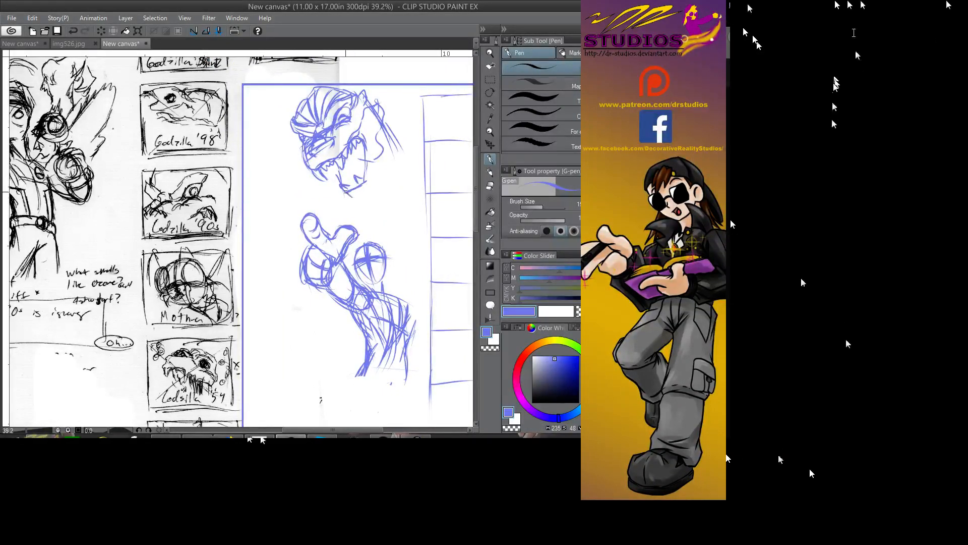
pyautogui.moveTo(346, 190); pyautogui.dragTo(356, 195)
# - Compare the redrawn monster head and page layout with the scanned sketch
pyautogui.scroll(3, 391, 124)
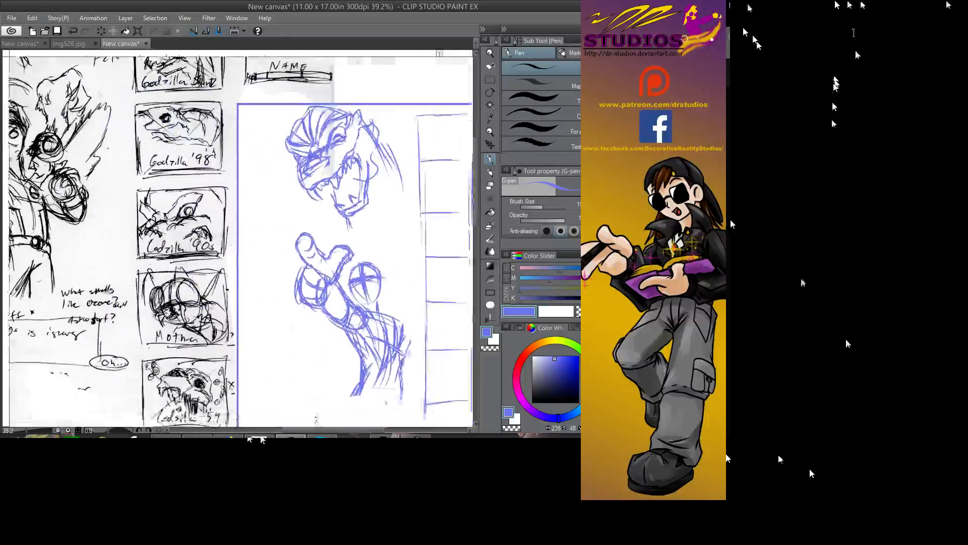
pyautogui.hscroll(1, 318, 229)
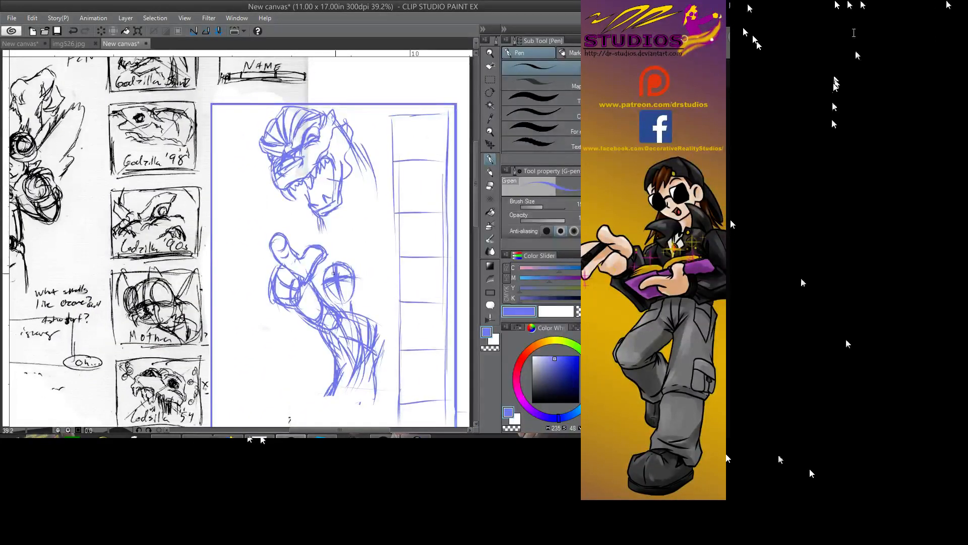
pyautogui.scroll(-4, 239, 242)
pyautogui.hscroll(8, 241, 241)
pyautogui.scroll(-3, 241, 241)
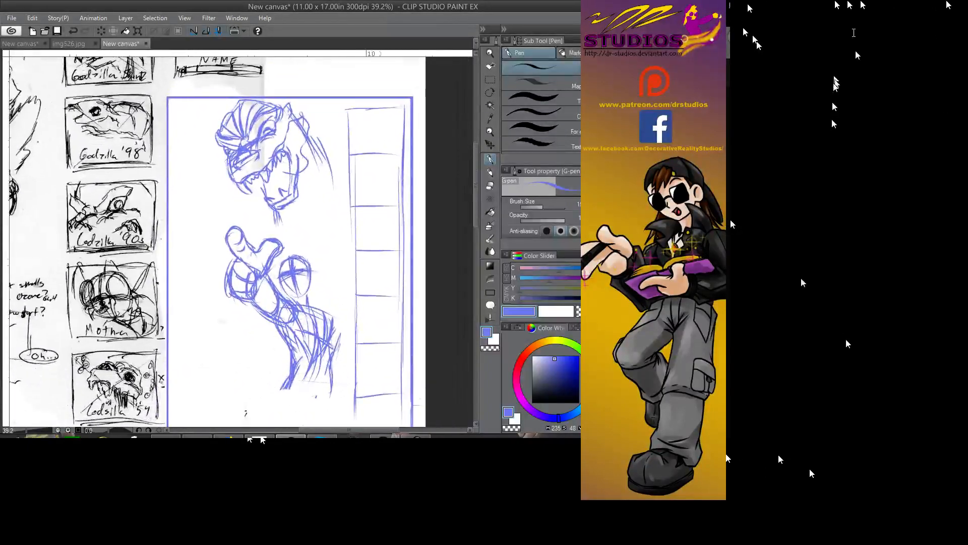
pyautogui.hscroll(-8, 241, 241)
pyautogui.scroll(2, 241, 241)
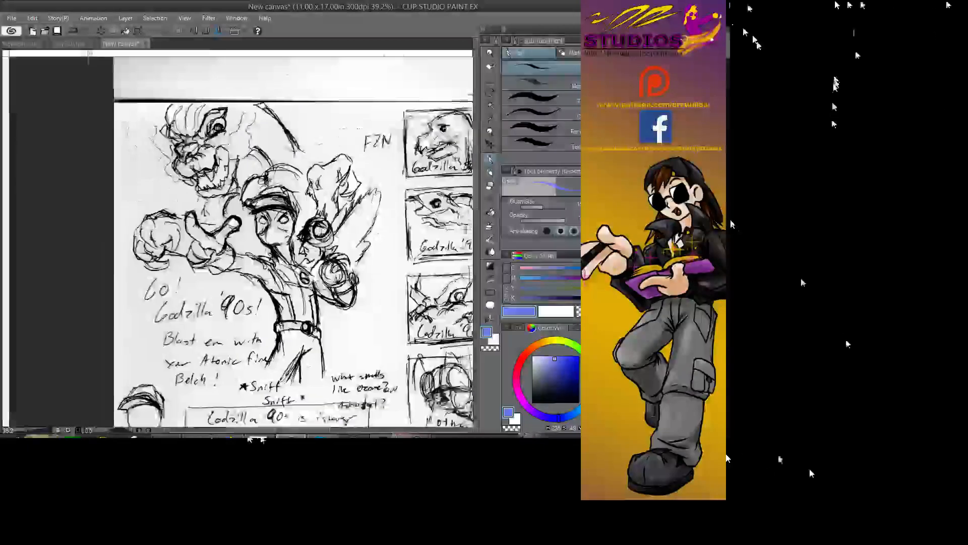
pyautogui.hscroll(8, 241, 241)
pyautogui.scroll(-2, 241, 241)
# - Erase the redrawn monster head from the top of the frame with the hard eraser
pyautogui.moveTo(318, 149)
pyautogui.mouseDown()
pyautogui.moveTo(344, 169)
pyautogui.moveTo(379, 130)
pyautogui.moveTo(352, 142)
pyautogui.mouseUp()
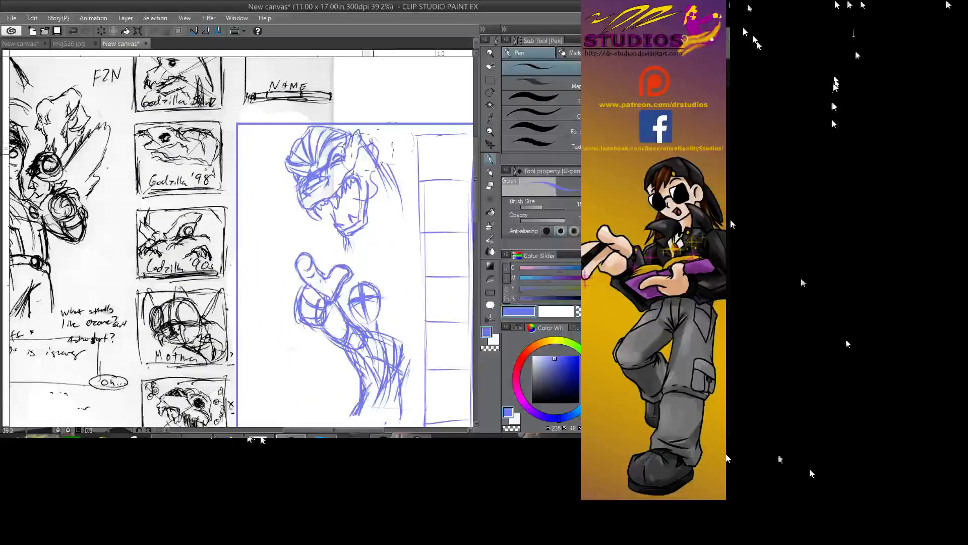
pyautogui.click(490, 185)
pyautogui.moveTo(375, 147)
pyautogui.mouseDown()
pyautogui.moveTo(298, 139)
pyautogui.moveTo(372, 138)
pyautogui.moveTo(295, 152)
pyautogui.moveTo(300, 165)
pyautogui.moveTo(280, 175)
pyautogui.moveTo(326, 167)
pyautogui.moveTo(326, 177)
pyautogui.moveTo(364, 161)
pyautogui.moveTo(369, 203)
pyautogui.moveTo(385, 153)
pyautogui.moveTo(400, 183)
pyautogui.mouseUp()
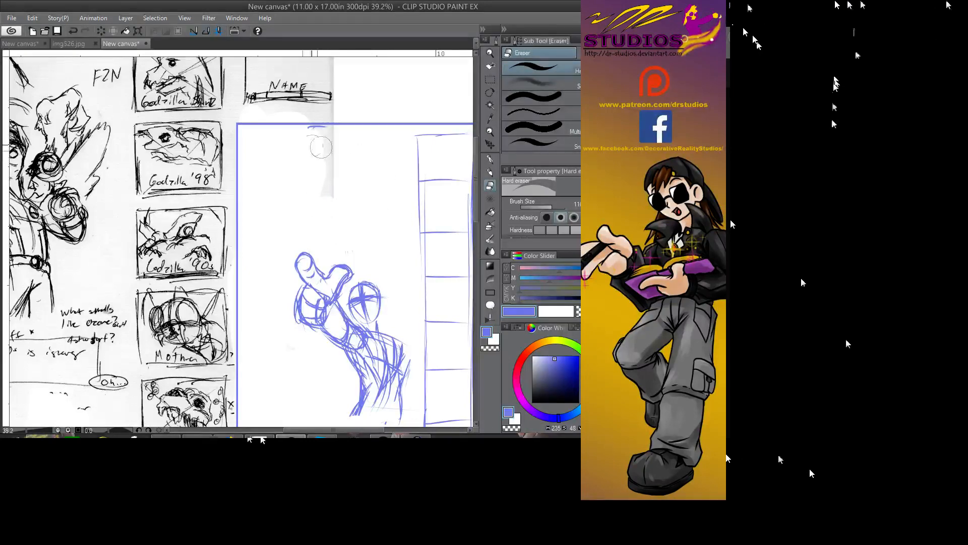
# - Trace the scanned monster head's eye, brow, snout and cheek in blue with the G-pen
pyautogui.moveTo(194, 76); pyautogui.dragTo(463, 155)
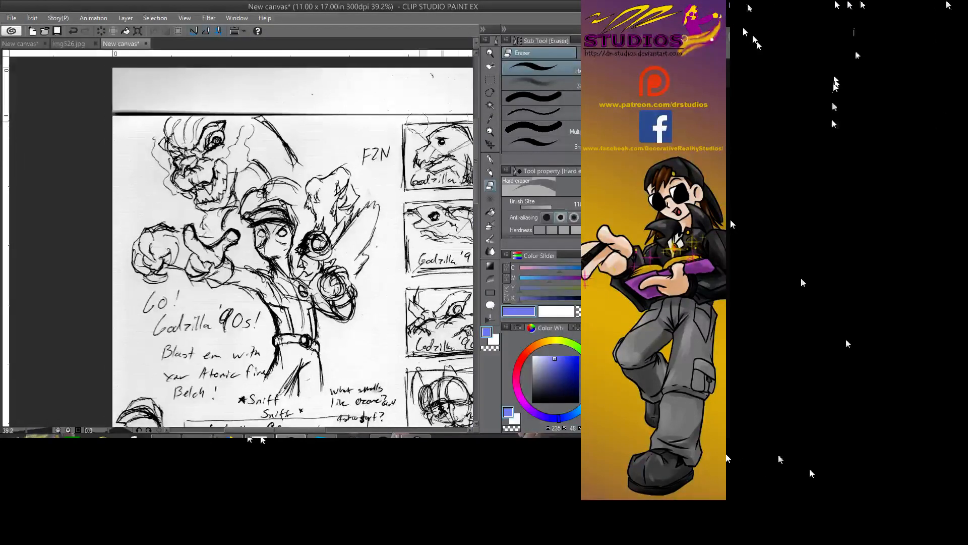
pyautogui.click(489, 159)
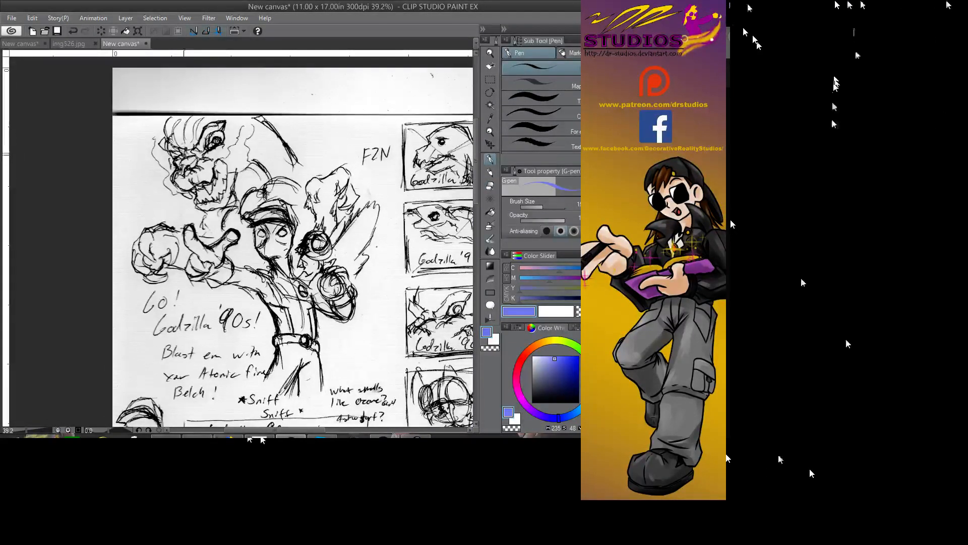
pyautogui.moveTo(208, 151)
pyautogui.mouseDown()
pyautogui.moveTo(221, 134)
pyautogui.moveTo(223, 145)
pyautogui.moveTo(197, 149)
pyautogui.moveTo(224, 122)
pyautogui.mouseUp()
pyautogui.moveTo(181, 150); pyautogui.dragTo(201, 148)
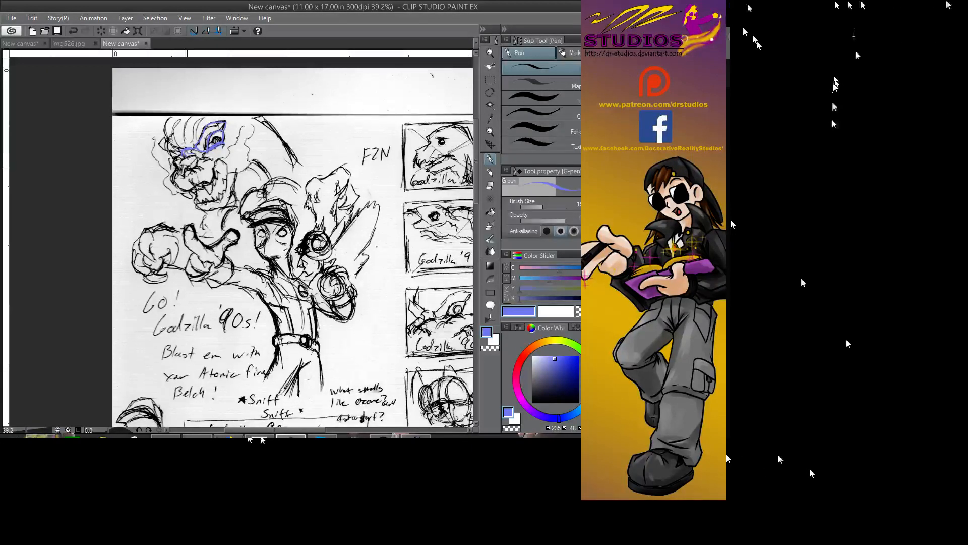
pyautogui.moveTo(191, 170); pyautogui.dragTo(201, 164)
pyautogui.moveTo(221, 168)
pyautogui.mouseDown()
pyautogui.moveTo(237, 130)
pyautogui.moveTo(239, 156)
pyautogui.moveTo(224, 179)
pyautogui.moveTo(251, 151)
pyautogui.mouseUp()
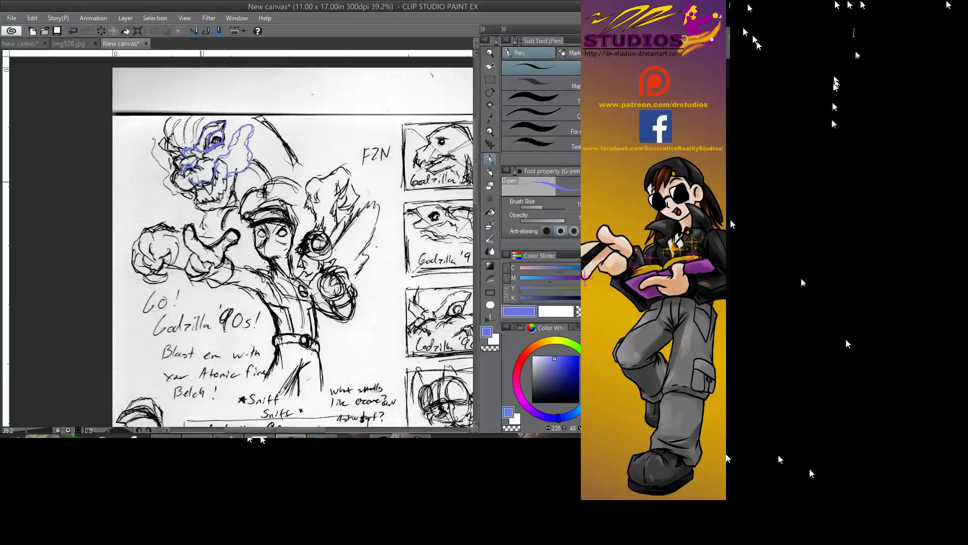
# - Trace the scanned monster's muzzle and lower jaw, and draw its rounded skull and the curve down its back
pyautogui.moveTo(180, 172); pyautogui.dragTo(174, 177)
pyautogui.moveTo(186, 147)
pyautogui.mouseDown()
pyautogui.moveTo(189, 114)
pyautogui.moveTo(212, 110)
pyautogui.moveTo(184, 144)
pyautogui.moveTo(171, 124)
pyautogui.mouseUp()
pyautogui.moveTo(174, 131)
pyautogui.mouseDown()
pyautogui.moveTo(193, 101)
pyautogui.moveTo(252, 118)
pyautogui.moveTo(242, 108)
pyautogui.moveTo(281, 134)
pyautogui.mouseUp()
pyautogui.moveTo(229, 104); pyautogui.dragTo(274, 136)
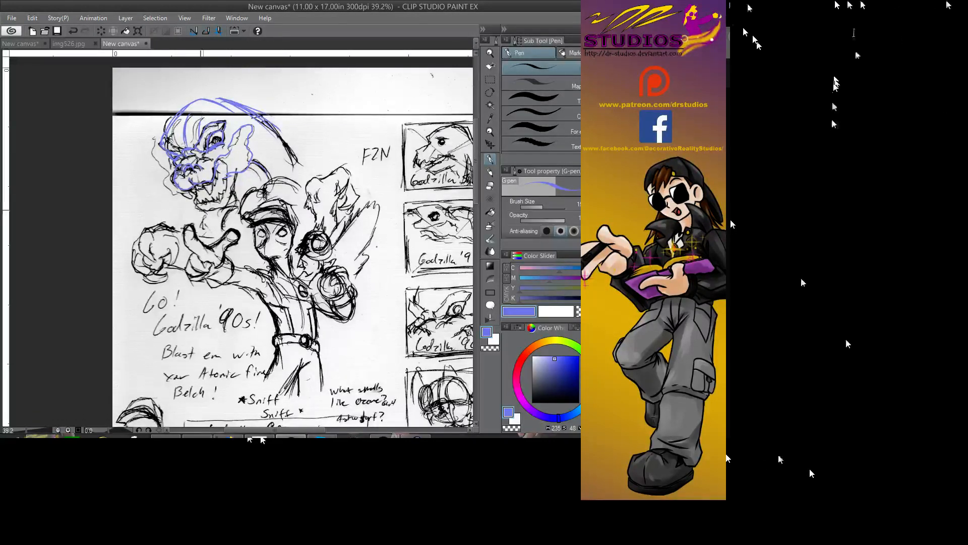
pyautogui.moveTo(197, 207); pyautogui.dragTo(210, 216)
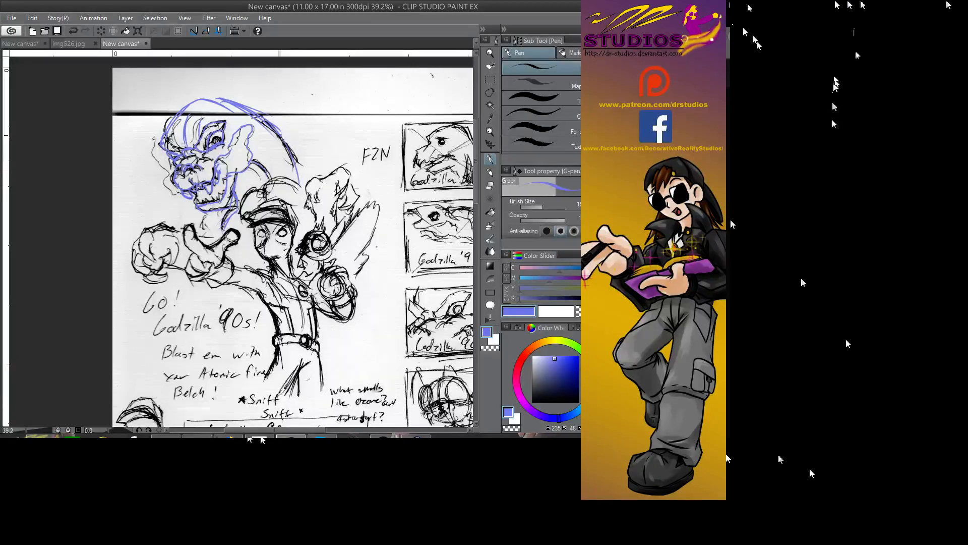
# - Select the traced monster head with a rectangular marquee, move it into the top of the blue frame, and deselect it
pyautogui.hotkey('ctrl', 'alt', '0')
pyautogui.scroll(-5, 393, 135)
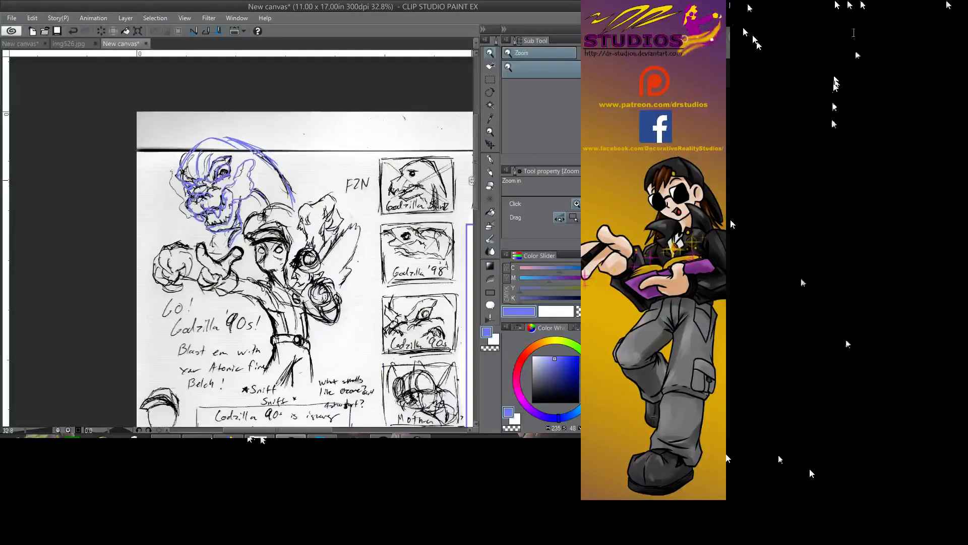
pyautogui.press('m')
pyautogui.moveTo(157, 121); pyautogui.dragTo(331, 269)
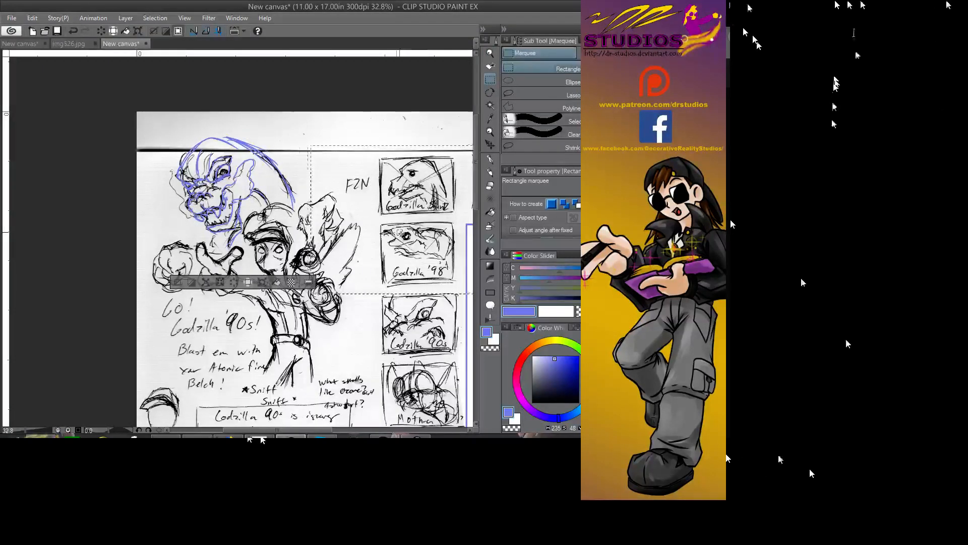
pyautogui.moveTo(242, 216)
pyautogui.mouseDown()
pyautogui.moveTo(237, 222)
pyautogui.moveTo(423, 212)
pyautogui.moveTo(446, 222)
pyautogui.moveTo(239, 220)
pyautogui.mouseUp()
pyautogui.click(490, 144)
pyautogui.moveTo(295, 247); pyautogui.dragTo(362, 301)
pyautogui.scroll(-2, 362, 301)
pyautogui.moveTo(383, 244)
pyautogui.mouseDown()
pyautogui.moveTo(325, 228)
pyautogui.moveTo(333, 228)
pyautogui.mouseUp()
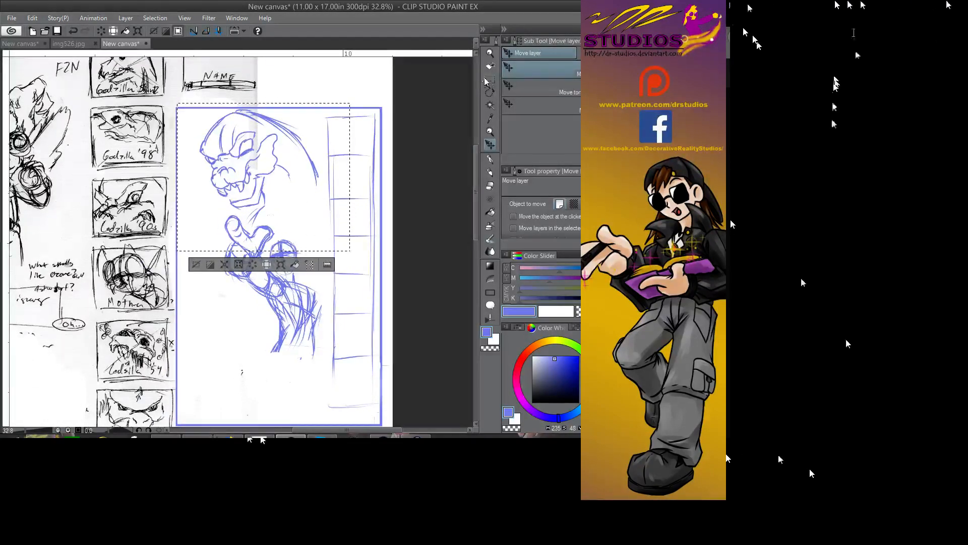
pyautogui.press('m')
pyautogui.hotkey('ctrl', 'd')
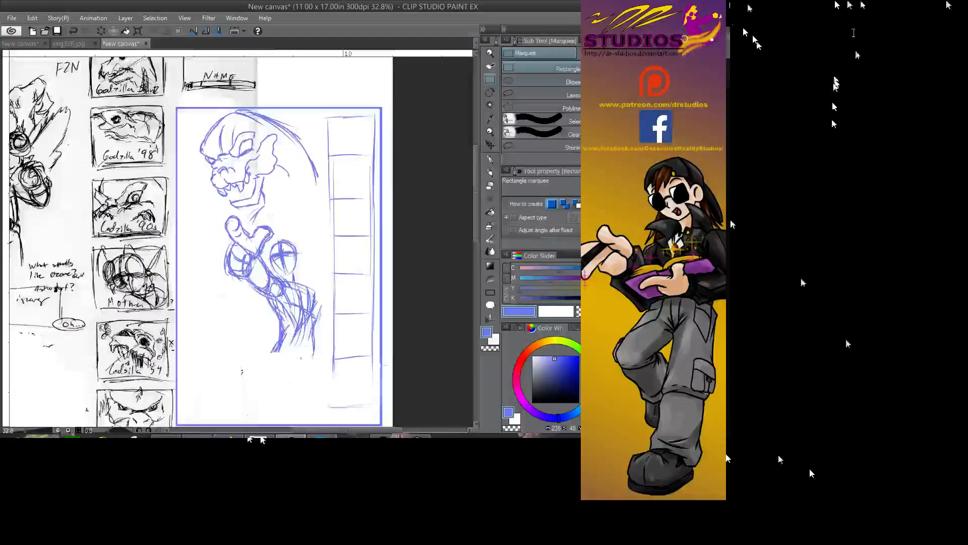
# - Lasso the blue figure below the monster head, move it slightly down inside the frame, and deselect it
pyautogui.moveTo(379, 129); pyautogui.dragTo(368, 91)
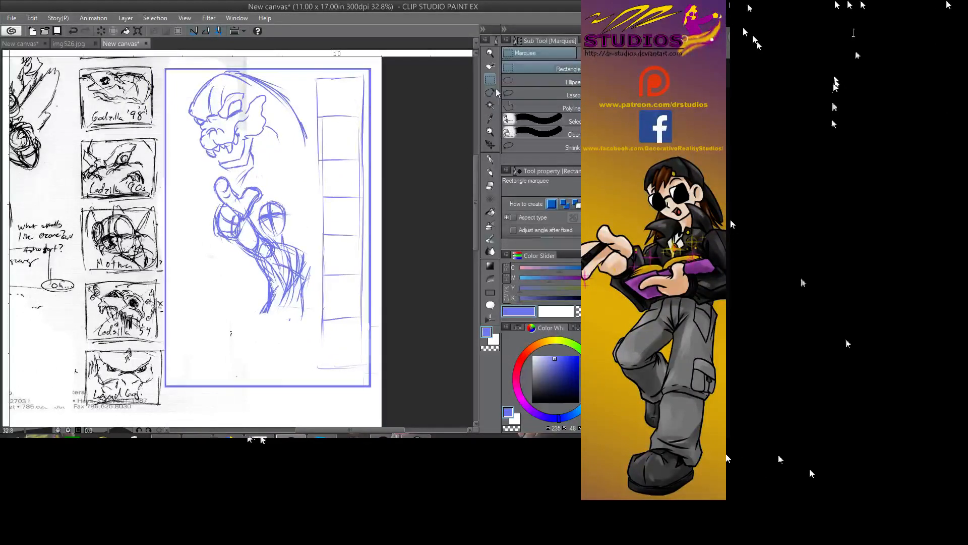
pyautogui.click(536, 95)
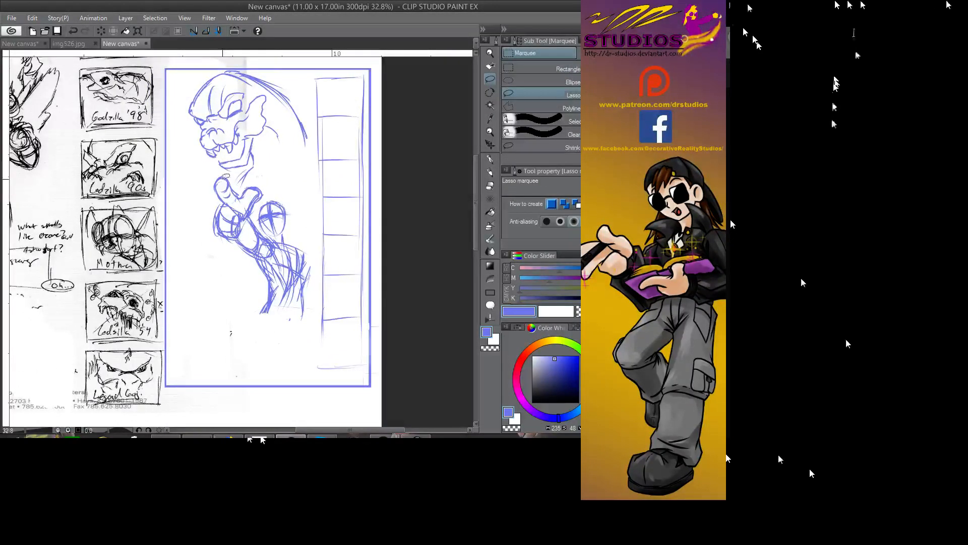
pyautogui.moveTo(222, 173)
pyautogui.mouseDown()
pyautogui.moveTo(306, 200)
pyautogui.moveTo(318, 234)
pyautogui.moveTo(307, 323)
pyautogui.moveTo(253, 325)
pyautogui.moveTo(234, 277)
pyautogui.moveTo(198, 236)
pyautogui.moveTo(202, 180)
pyautogui.moveTo(226, 173)
pyautogui.mouseUp()
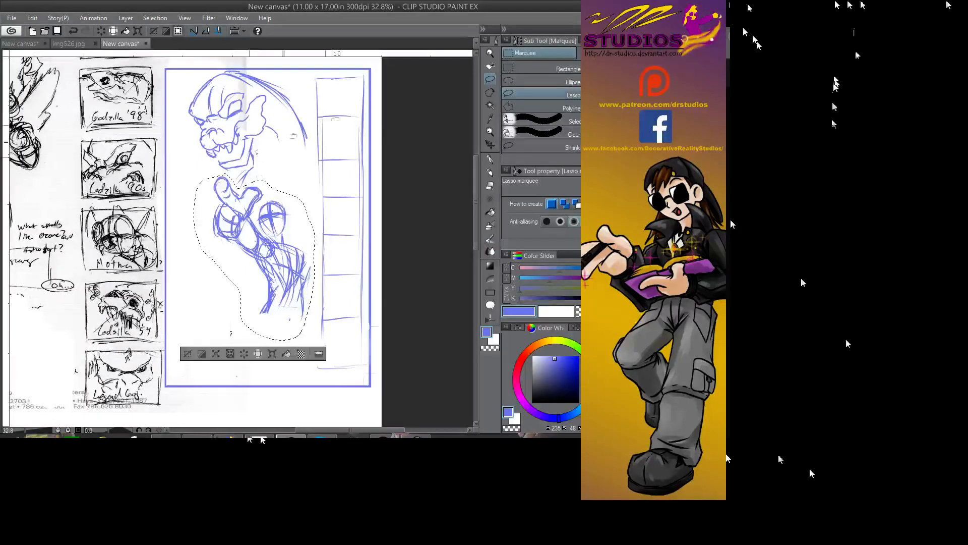
pyautogui.press('k')
pyautogui.moveTo(294, 292); pyautogui.dragTo(297, 312)
pyautogui.click(490, 79)
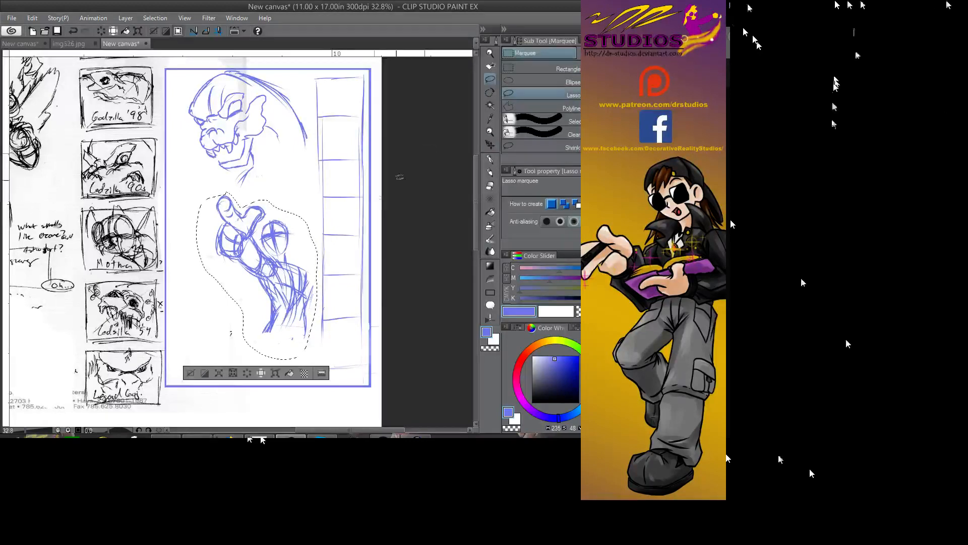
pyautogui.hotkey('ctrl', 'd')
# - Lasso the monster head, shift it toward the frame's upper-left corner, and deselect it
pyautogui.moveTo(237, 186)
pyautogui.mouseDown()
pyautogui.moveTo(293, 158)
pyautogui.moveTo(312, 131)
pyautogui.moveTo(305, 101)
pyautogui.moveTo(237, 66)
pyautogui.moveTo(218, 69)
pyautogui.moveTo(187, 99)
pyautogui.moveTo(185, 144)
pyautogui.moveTo(229, 185)
pyautogui.mouseUp()
pyautogui.click(490, 145)
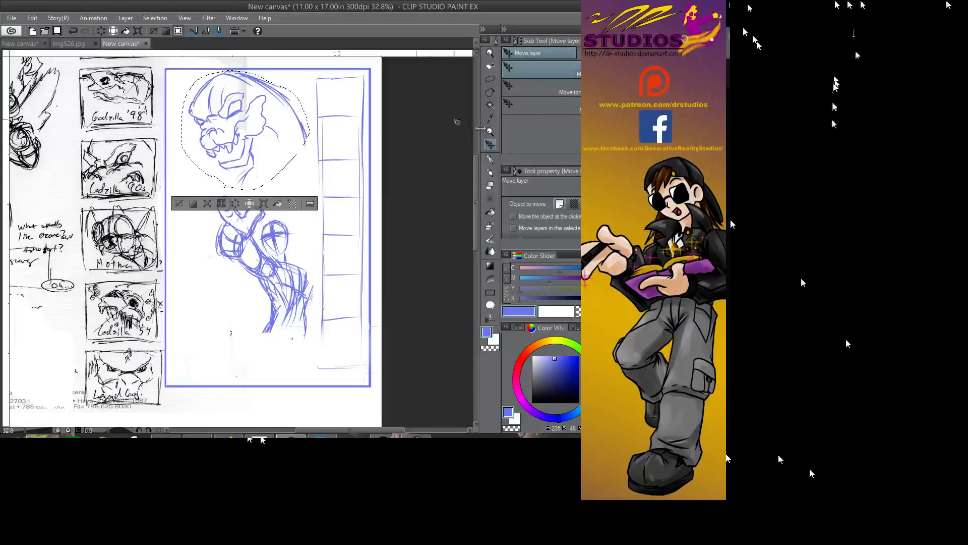
pyautogui.moveTo(275, 158)
pyautogui.mouseDown()
pyautogui.moveTo(256, 160)
pyautogui.moveTo(263, 147)
pyautogui.mouseUp()
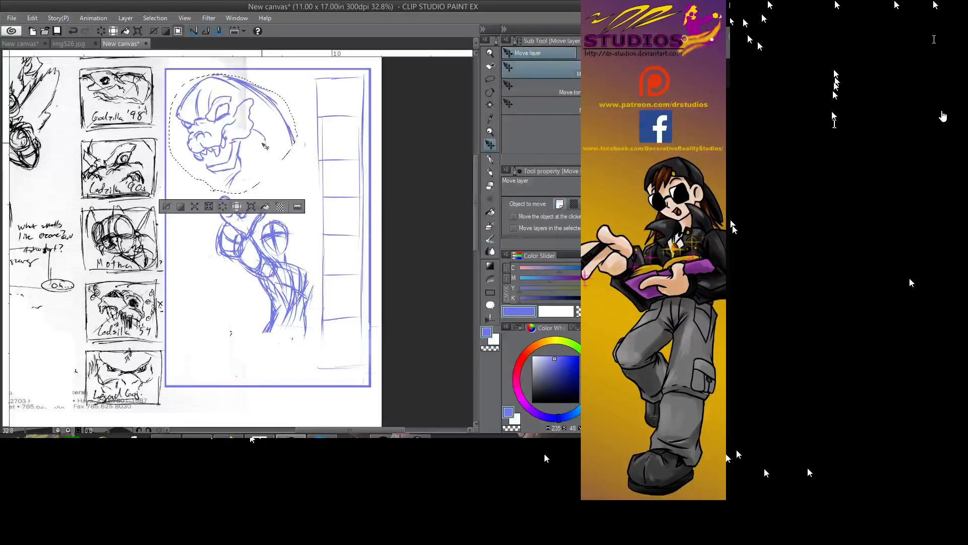
pyautogui.click(490, 79)
pyautogui.hotkey('ctrl', 'd')
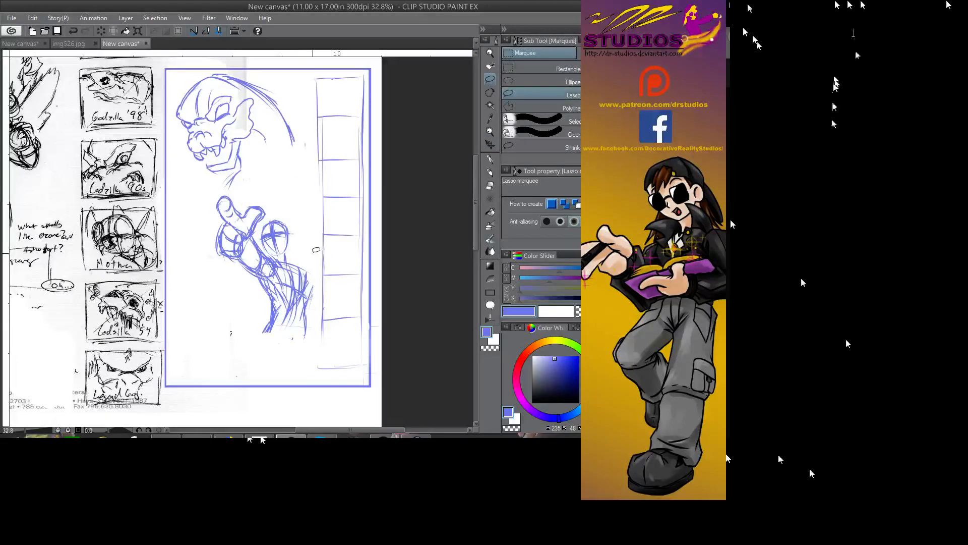
# - Lasso the figure again, move it up and toward the frame's left edge beneath the monster's jaw, and deselect it
pyautogui.moveTo(313, 250)
pyautogui.mouseDown()
pyautogui.moveTo(306, 341)
pyautogui.moveTo(251, 333)
pyautogui.moveTo(239, 283)
pyautogui.moveTo(203, 235)
pyautogui.moveTo(215, 191)
pyautogui.moveTo(278, 191)
pyautogui.moveTo(306, 203)
pyautogui.moveTo(313, 251)
pyautogui.mouseUp()
pyautogui.click(490, 144)
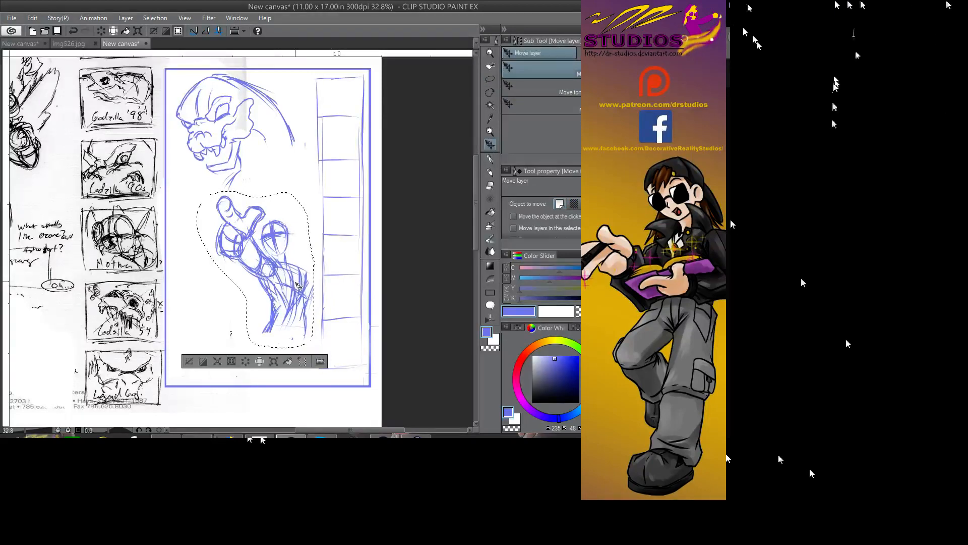
pyautogui.moveTo(297, 283)
pyautogui.mouseDown()
pyautogui.moveTo(274, 283)
pyautogui.moveTo(297, 276)
pyautogui.moveTo(568, 325)
pyautogui.moveTo(555, 353)
pyautogui.moveTo(337, 242)
pyautogui.moveTo(295, 250)
pyautogui.mouseUp()
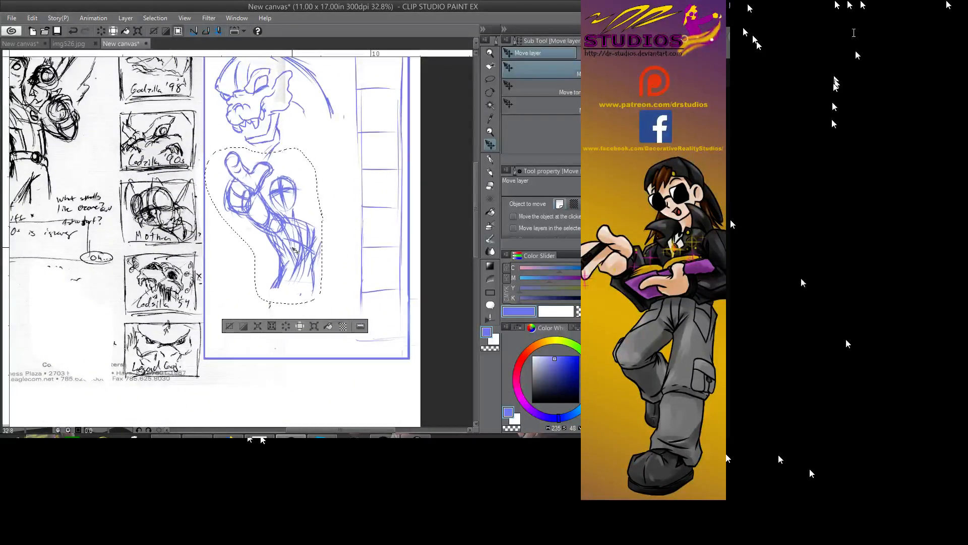
pyautogui.click(490, 79)
pyautogui.click(368, 148)
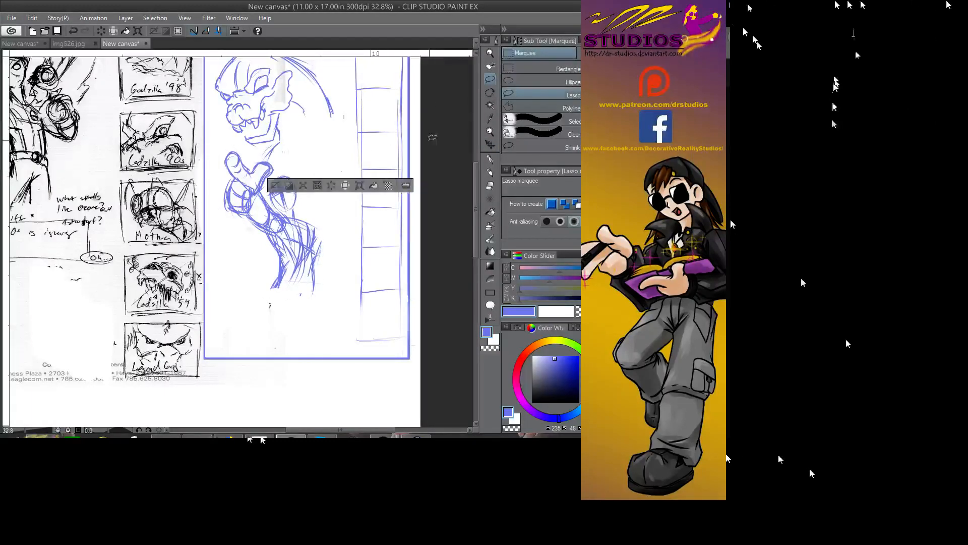
pyautogui.click(178, 30)
# - Sketch over the sides and waist of the figure's torso in blue with the G-pen
pyautogui.click(490, 53)
pyautogui.click(331, 190)
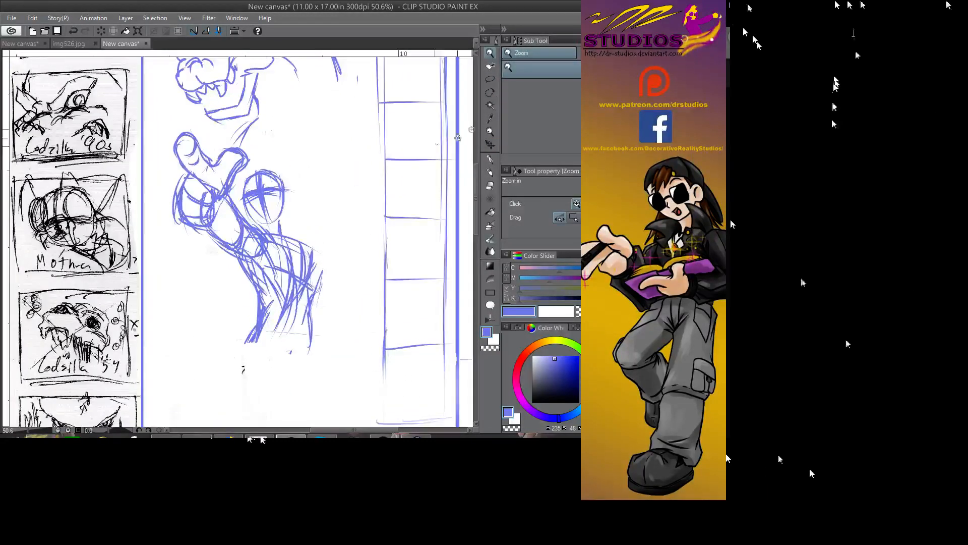
pyautogui.press('p')
pyautogui.moveTo(288, 242)
pyautogui.mouseDown()
pyautogui.moveTo(309, 263)
pyautogui.moveTo(288, 244)
pyautogui.moveTo(303, 277)
pyautogui.moveTo(305, 268)
pyautogui.moveTo(290, 289)
pyautogui.moveTo(302, 326)
pyautogui.mouseUp()
pyautogui.moveTo(249, 290); pyautogui.dragTo(251, 332)
pyautogui.moveTo(250, 324); pyautogui.dragTo(237, 359)
pyautogui.moveTo(254, 275)
pyautogui.mouseDown()
pyautogui.moveTo(246, 315)
pyautogui.moveTo(247, 290)
pyautogui.mouseUp()
pyautogui.moveTo(248, 261); pyautogui.dragTo(243, 271)
# - Draw the neck joining the figure's head to the torso and reinforce the raised arm's shoulder
pyautogui.moveTo(282, 223)
pyautogui.mouseDown()
pyautogui.moveTo(289, 241)
pyautogui.moveTo(275, 233)
pyautogui.moveTo(290, 188)
pyautogui.mouseUp()
pyautogui.moveTo(260, 220)
pyautogui.mouseDown()
pyautogui.moveTo(244, 187)
pyautogui.moveTo(288, 240)
pyautogui.mouseUp()
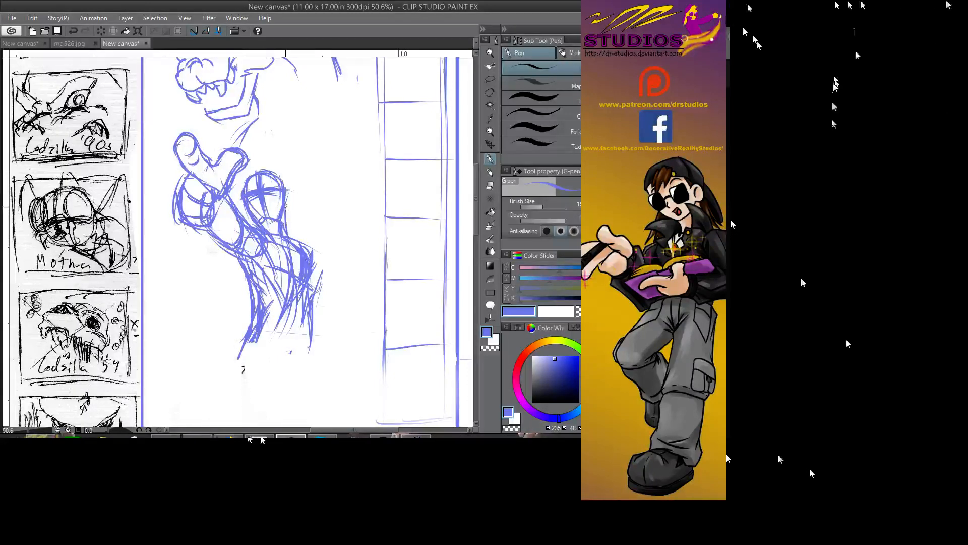
pyautogui.moveTo(284, 203); pyautogui.dragTo(287, 236)
pyautogui.moveTo(226, 225)
pyautogui.mouseDown()
pyautogui.moveTo(251, 249)
pyautogui.moveTo(249, 228)
pyautogui.mouseUp()
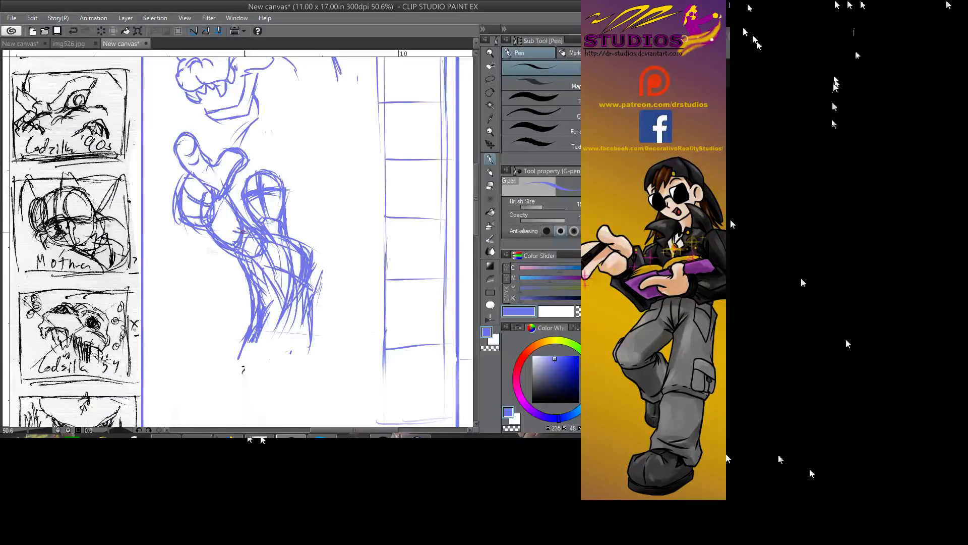
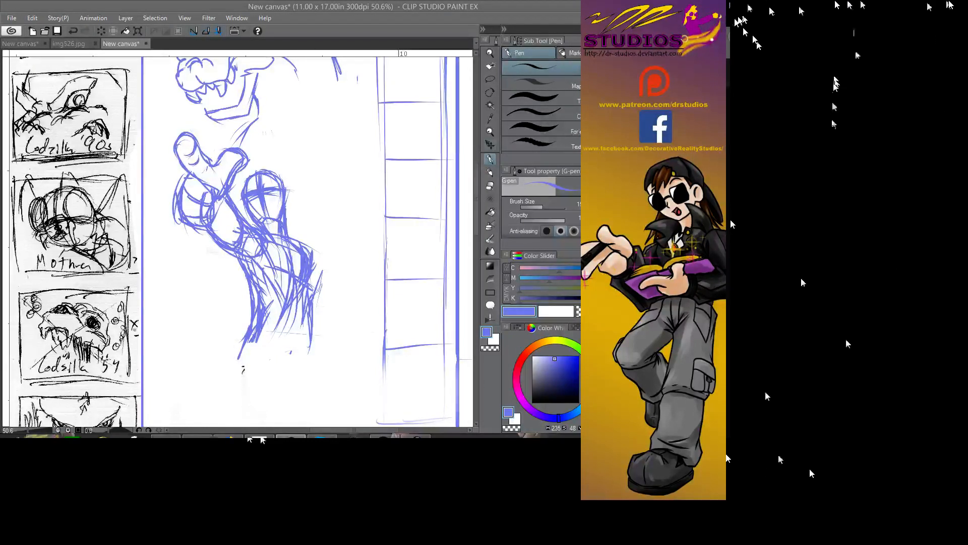
# - Fade the torso's rough lines with the soft eraser and redraw its contour with the G-pen, adding a circle for the second hand
pyautogui.press('e')
pyautogui.moveTo(314, 222)
pyautogui.mouseDown()
pyautogui.moveTo(318, 306)
pyautogui.moveTo(233, 371)
pyautogui.moveTo(237, 252)
pyautogui.moveTo(284, 309)
pyautogui.mouseUp()
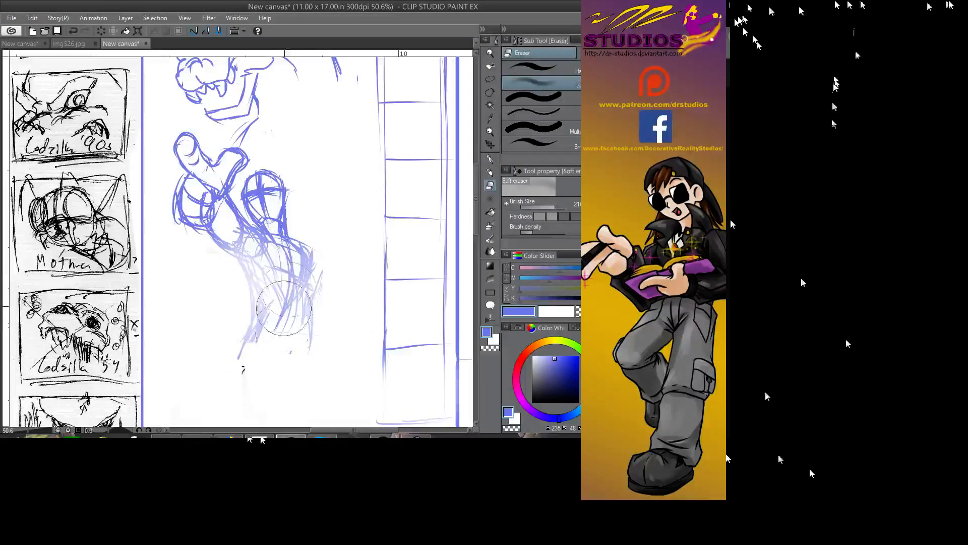
pyautogui.press('p')
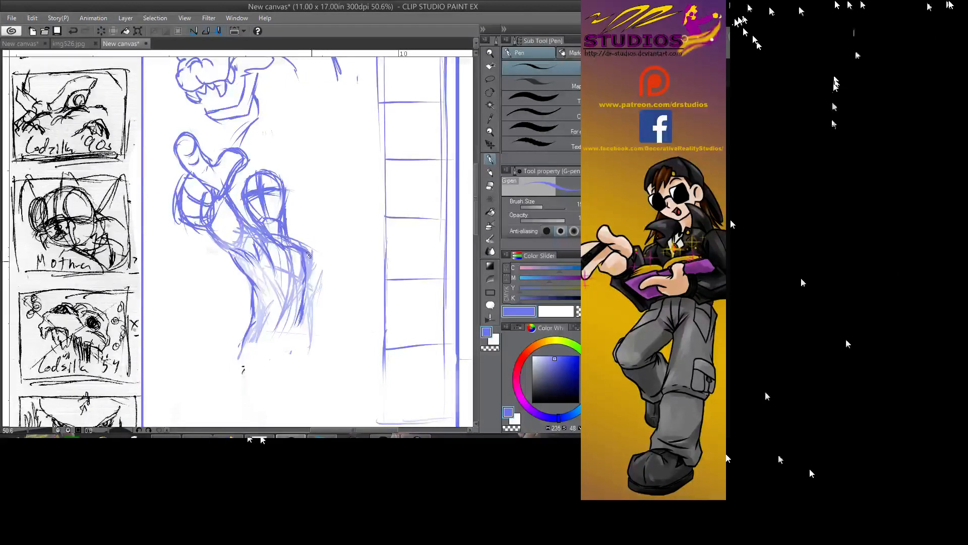
pyautogui.moveTo(323, 280)
pyautogui.mouseDown()
pyautogui.moveTo(348, 264)
pyautogui.moveTo(357, 277)
pyautogui.moveTo(345, 295)
pyautogui.moveTo(332, 269)
pyautogui.moveTo(346, 296)
pyautogui.moveTo(347, 274)
pyautogui.mouseUp()
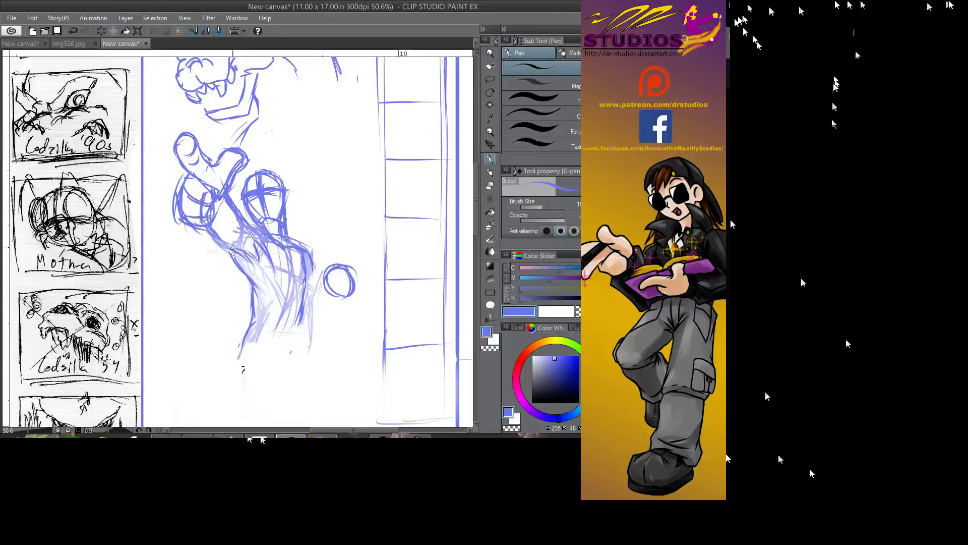
pyautogui.moveTo(173, 147)
pyautogui.mouseDown()
pyautogui.moveTo(177, 133)
pyautogui.moveTo(246, 163)
pyautogui.moveTo(227, 152)
pyautogui.mouseUp()
# - Add the lower teeth inside the monster's open mouth and strengthen the lines of its brow and snout
pyautogui.scroll(5, 380, 272)
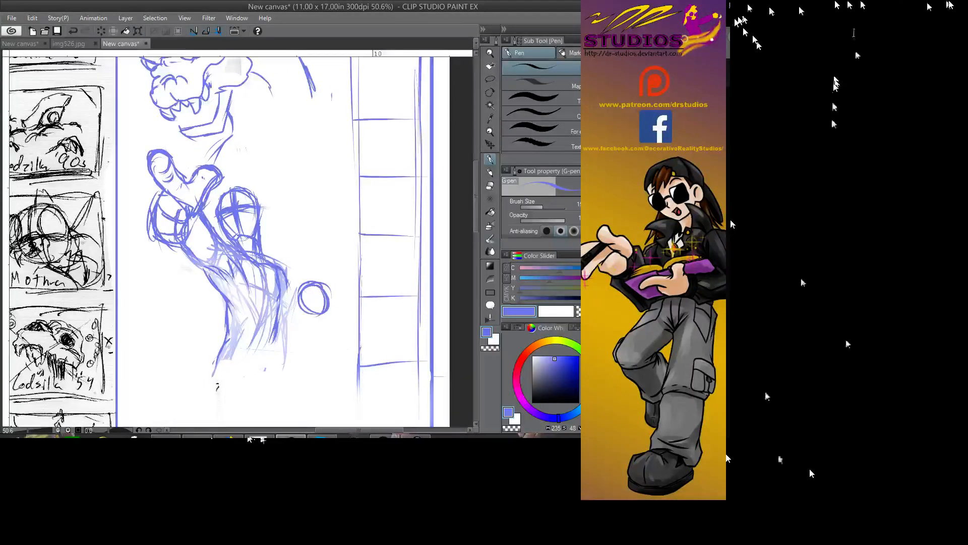
pyautogui.moveTo(100, 202)
pyautogui.mouseDown()
pyautogui.moveTo(449, 303)
pyautogui.moveTo(318, 322)
pyautogui.moveTo(363, 411)
pyautogui.mouseUp()
pyautogui.moveTo(453, 383); pyautogui.dragTo(247, 229)
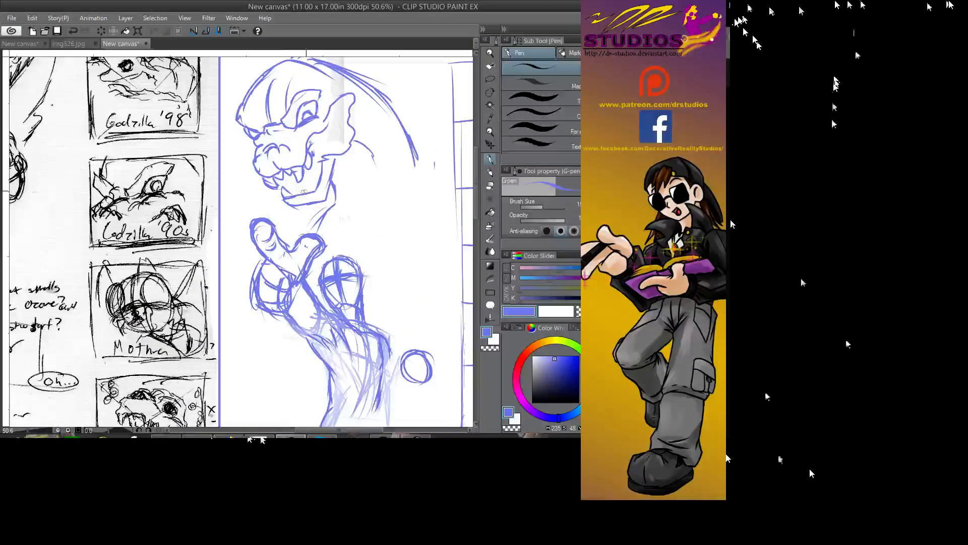
pyautogui.moveTo(305, 183)
pyautogui.mouseDown()
pyautogui.moveTo(315, 193)
pyautogui.moveTo(320, 167)
pyautogui.moveTo(294, 194)
pyautogui.moveTo(306, 189)
pyautogui.moveTo(285, 190)
pyautogui.moveTo(295, 186)
pyautogui.mouseUp()
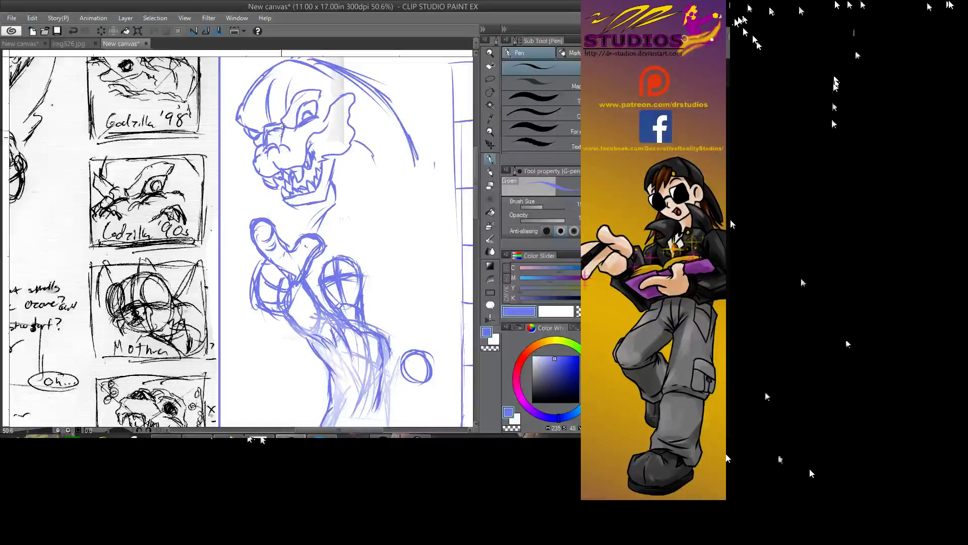
pyautogui.moveTo(300, 130)
pyautogui.mouseDown()
pyautogui.moveTo(288, 145)
pyautogui.moveTo(293, 133)
pyautogui.mouseUp()
# - Sketch fingers on the second hand's circle and connect it to the torso with a short forearm
pyautogui.moveTo(182, 237)
pyautogui.mouseDown()
pyautogui.moveTo(227, 244)
pyautogui.moveTo(464, 360)
pyautogui.mouseUp()
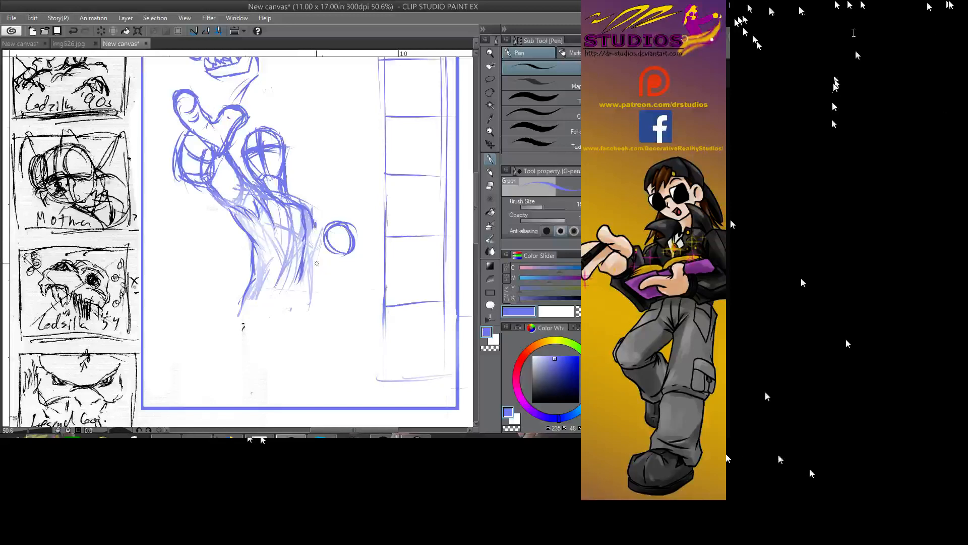
pyautogui.moveTo(350, 248); pyautogui.dragTo(327, 264)
pyautogui.moveTo(348, 221)
pyautogui.mouseDown()
pyautogui.moveTo(355, 236)
pyautogui.moveTo(344, 245)
pyautogui.moveTo(359, 251)
pyautogui.mouseUp()
pyautogui.moveTo(351, 244)
pyautogui.mouseDown()
pyautogui.moveTo(331, 243)
pyautogui.moveTo(339, 248)
pyautogui.moveTo(326, 258)
pyautogui.moveTo(340, 255)
pyautogui.moveTo(311, 272)
pyautogui.mouseUp()
pyautogui.moveTo(324, 234)
pyautogui.mouseDown()
pyautogui.moveTo(303, 255)
pyautogui.moveTo(309, 246)
pyautogui.mouseUp()
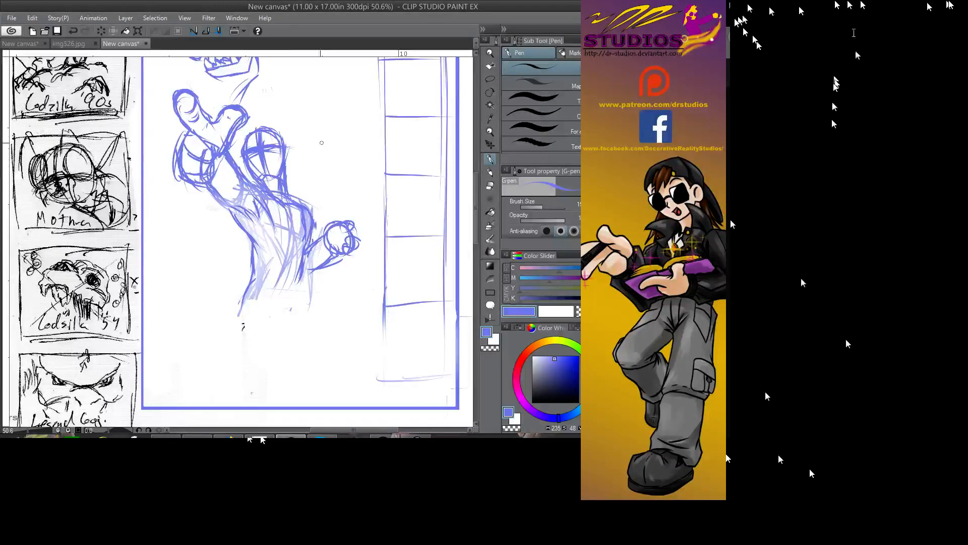
# - Redraw the second hand as a circle just above the faded one and sketch its curled fingers
pyautogui.moveTo(319, 148)
pyautogui.mouseDown()
pyautogui.moveTo(301, 169)
pyautogui.moveTo(332, 160)
pyautogui.moveTo(319, 185)
pyautogui.moveTo(333, 162)
pyautogui.moveTo(308, 167)
pyautogui.moveTo(323, 184)
pyautogui.moveTo(328, 162)
pyautogui.moveTo(638, 235)
pyautogui.moveTo(637, 358)
pyautogui.mouseUp()
pyautogui.moveTo(242, 242)
pyautogui.mouseDown()
pyautogui.moveTo(41, 126)
pyautogui.moveTo(45, 111)
pyautogui.moveTo(240, 309)
pyautogui.mouseUp()
pyautogui.moveTo(313, 303); pyautogui.dragTo(91, 137)
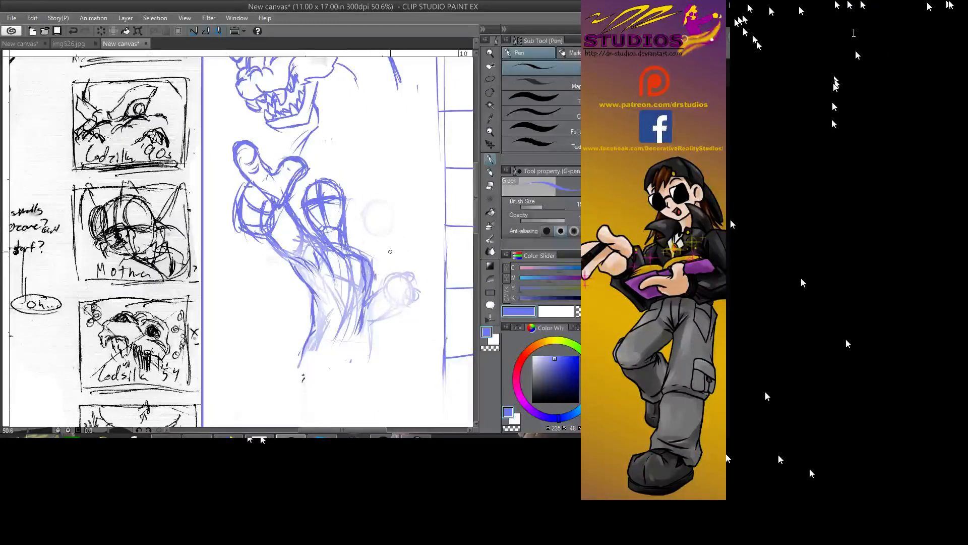
pyautogui.moveTo(399, 247)
pyautogui.mouseDown()
pyautogui.moveTo(387, 270)
pyautogui.moveTo(413, 262)
pyautogui.moveTo(411, 251)
pyautogui.mouseUp()
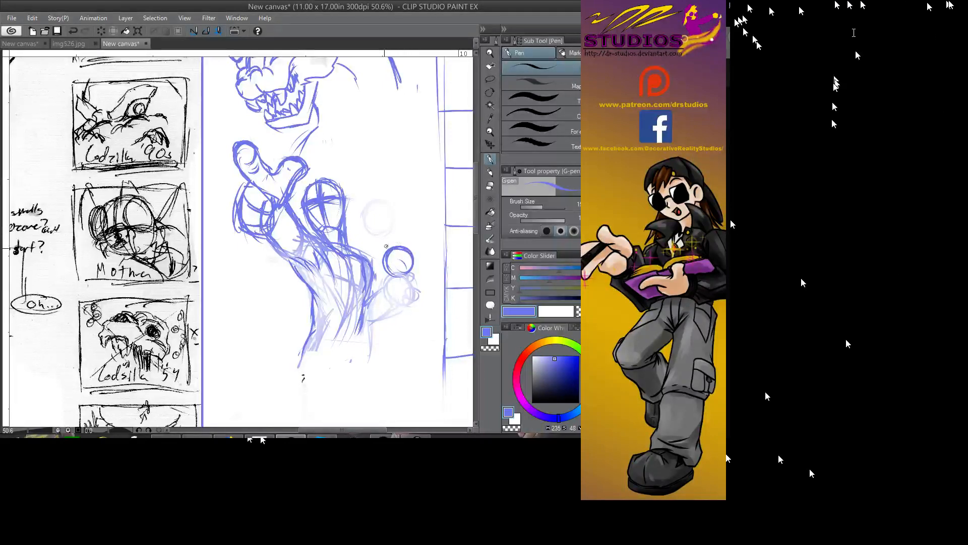
pyautogui.moveTo(401, 248)
pyautogui.mouseDown()
pyautogui.moveTo(406, 276)
pyautogui.moveTo(396, 270)
pyautogui.moveTo(411, 271)
pyautogui.moveTo(402, 263)
pyautogui.moveTo(402, 279)
pyautogui.moveTo(412, 277)
pyautogui.moveTo(413, 243)
pyautogui.mouseUp()
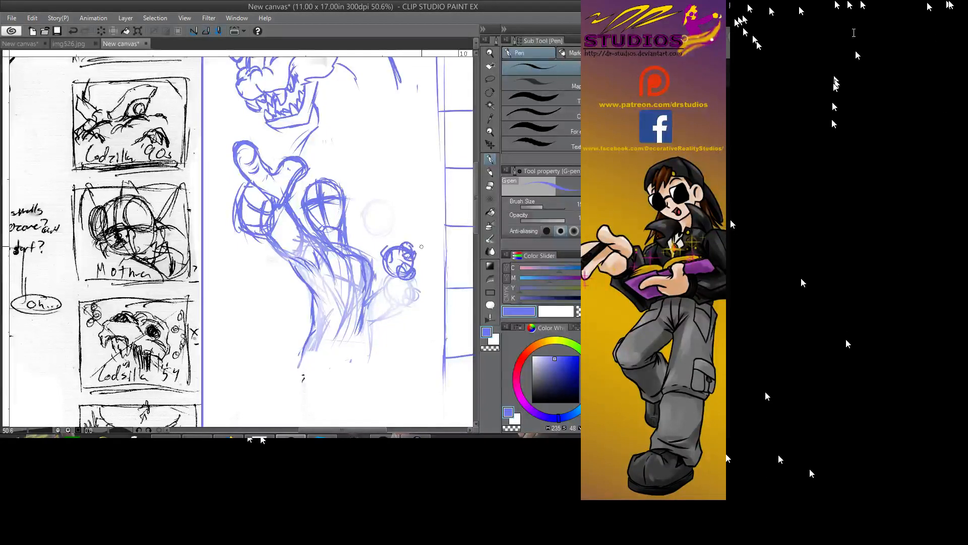
# - Draw the forearm from the new fist down to the elbow and strengthen the upper arm along the torso
pyautogui.moveTo(401, 278)
pyautogui.mouseDown()
pyautogui.moveTo(375, 315)
pyautogui.moveTo(382, 310)
pyautogui.moveTo(369, 291)
pyautogui.moveTo(384, 271)
pyautogui.moveTo(371, 293)
pyautogui.mouseUp()
pyautogui.moveTo(381, 281); pyautogui.dragTo(368, 305)
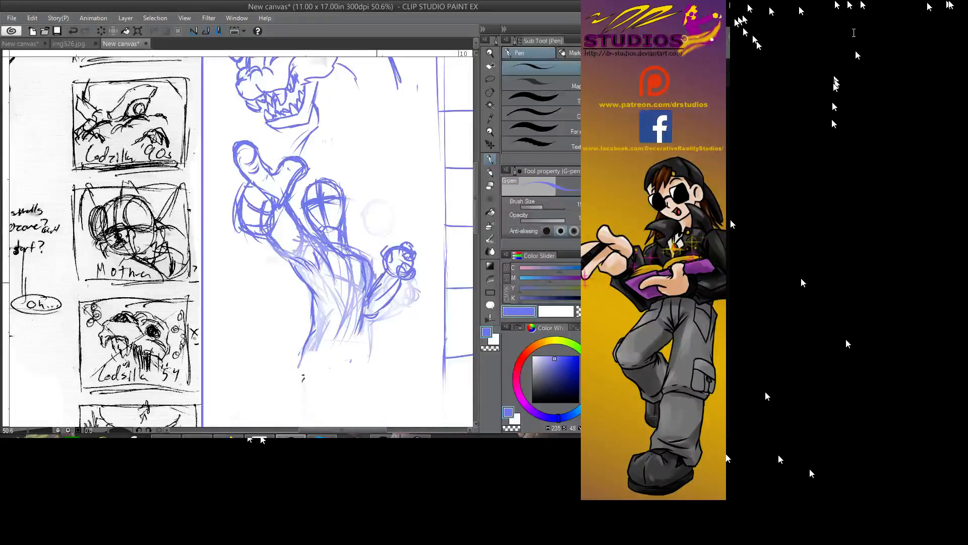
pyautogui.moveTo(389, 274)
pyautogui.mouseDown()
pyautogui.moveTo(374, 285)
pyautogui.moveTo(373, 313)
pyautogui.moveTo(364, 296)
pyautogui.moveTo(333, 288)
pyautogui.mouseUp()
pyautogui.moveTo(359, 282)
pyautogui.mouseDown()
pyautogui.moveTo(341, 296)
pyautogui.moveTo(353, 286)
pyautogui.mouseUp()
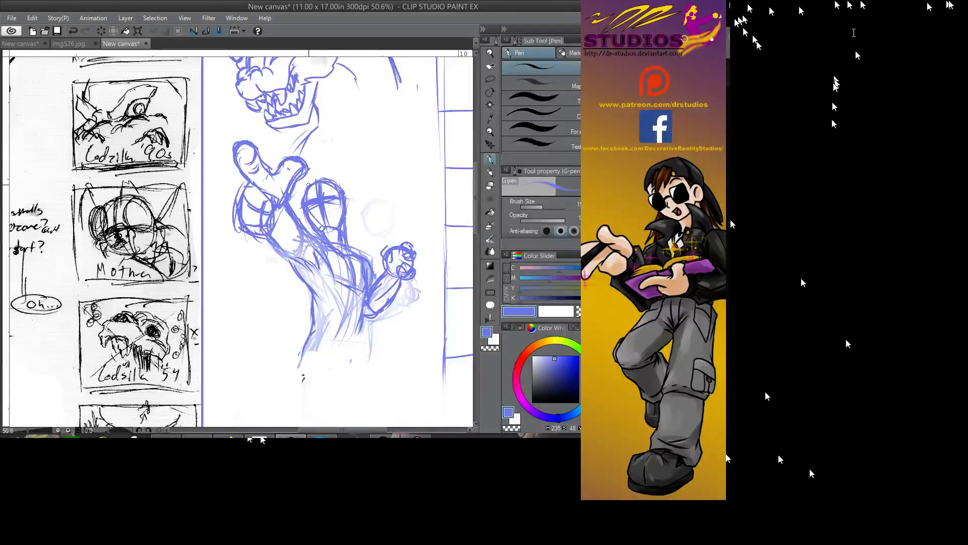
# - Sketch the figure's eyes and face over the head's guide lines and firm up the head's outline
pyautogui.moveTo(91, 176)
pyautogui.mouseDown()
pyautogui.moveTo(440, 244)
pyautogui.moveTo(464, 300)
pyautogui.moveTo(109, 231)
pyautogui.moveTo(81, 176)
pyautogui.moveTo(89, 160)
pyautogui.moveTo(98, 194)
pyautogui.mouseUp()
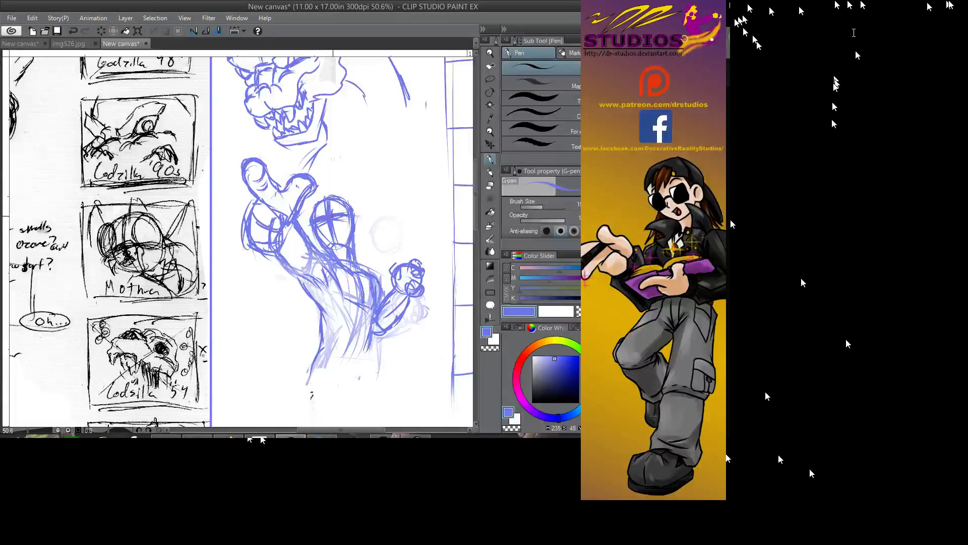
pyautogui.moveTo(329, 216)
pyautogui.mouseDown()
pyautogui.moveTo(356, 227)
pyautogui.moveTo(347, 231)
pyautogui.moveTo(314, 220)
pyautogui.moveTo(328, 248)
pyautogui.moveTo(310, 214)
pyautogui.moveTo(322, 197)
pyautogui.moveTo(350, 203)
pyautogui.moveTo(340, 195)
pyautogui.moveTo(351, 211)
pyautogui.moveTo(312, 210)
pyautogui.moveTo(314, 226)
pyautogui.moveTo(313, 218)
pyautogui.moveTo(335, 248)
pyautogui.moveTo(347, 240)
pyautogui.moveTo(354, 213)
pyautogui.moveTo(348, 237)
pyautogui.moveTo(350, 213)
pyautogui.moveTo(324, 218)
pyautogui.moveTo(343, 209)
pyautogui.moveTo(316, 215)
pyautogui.moveTo(320, 222)
pyautogui.moveTo(347, 213)
pyautogui.moveTo(338, 215)
pyautogui.moveTo(345, 235)
pyautogui.mouseUp()
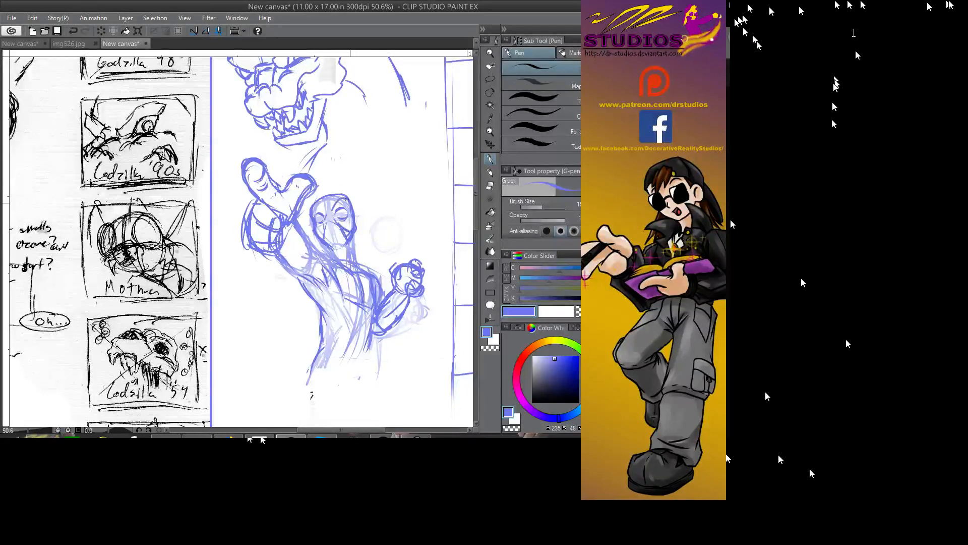
pyautogui.moveTo(325, 204)
pyautogui.mouseDown()
pyautogui.moveTo(318, 231)
pyautogui.moveTo(326, 203)
pyautogui.moveTo(314, 208)
pyautogui.moveTo(332, 209)
pyautogui.moveTo(334, 192)
pyautogui.moveTo(331, 244)
pyautogui.moveTo(355, 251)
pyautogui.moveTo(361, 278)
pyautogui.mouseUp()
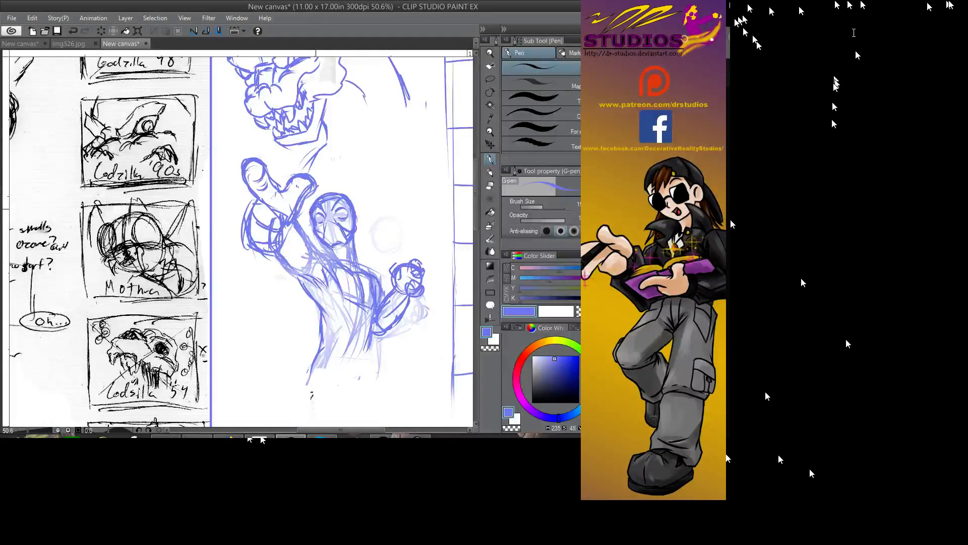
# - Sketch the cap over the top of the figure's head
pyautogui.moveTo(335, 204)
pyautogui.mouseDown()
pyautogui.moveTo(315, 208)
pyautogui.moveTo(357, 204)
pyautogui.moveTo(324, 184)
pyautogui.moveTo(307, 198)
pyautogui.moveTo(343, 184)
pyautogui.mouseUp()
pyautogui.moveTo(321, 188)
pyautogui.mouseDown()
pyautogui.moveTo(354, 185)
pyautogui.moveTo(357, 204)
pyautogui.mouseUp()
pyautogui.moveTo(315, 188)
pyautogui.mouseDown()
pyautogui.moveTo(304, 216)
pyautogui.moveTo(314, 200)
pyautogui.moveTo(343, 192)
pyautogui.mouseUp()
pyautogui.moveTo(324, 197)
pyautogui.mouseDown()
pyautogui.moveTo(355, 196)
pyautogui.moveTo(355, 187)
pyautogui.moveTo(357, 199)
pyautogui.moveTo(332, 178)
pyautogui.mouseUp()
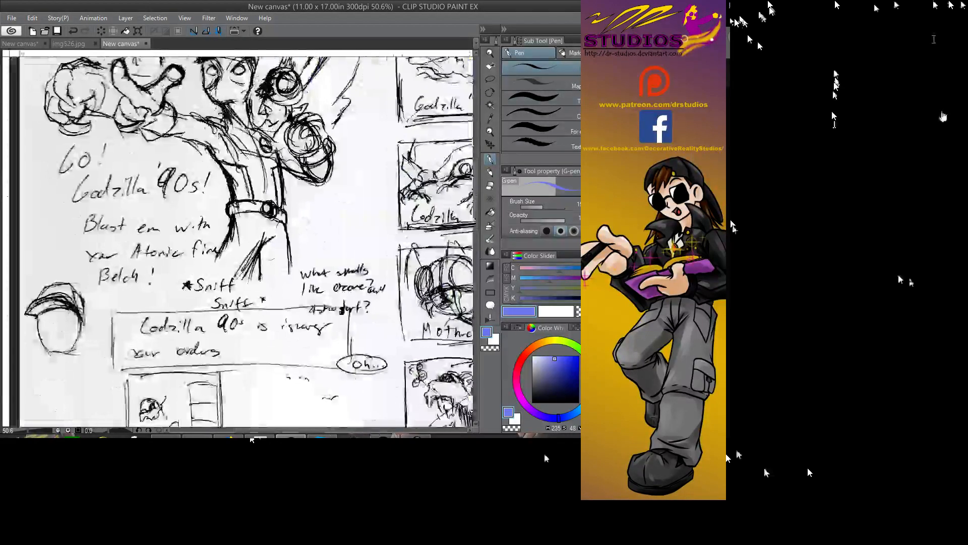
# - Fade the figure's second fist and redraw it with a clearer outline and curled fingers
pyautogui.moveTo(242, 226); pyautogui.dragTo(220, 256)
pyautogui.moveTo(403, 303); pyautogui.dragTo(103, 154)
pyautogui.moveTo(362, 176); pyautogui.dragTo(371, 176)
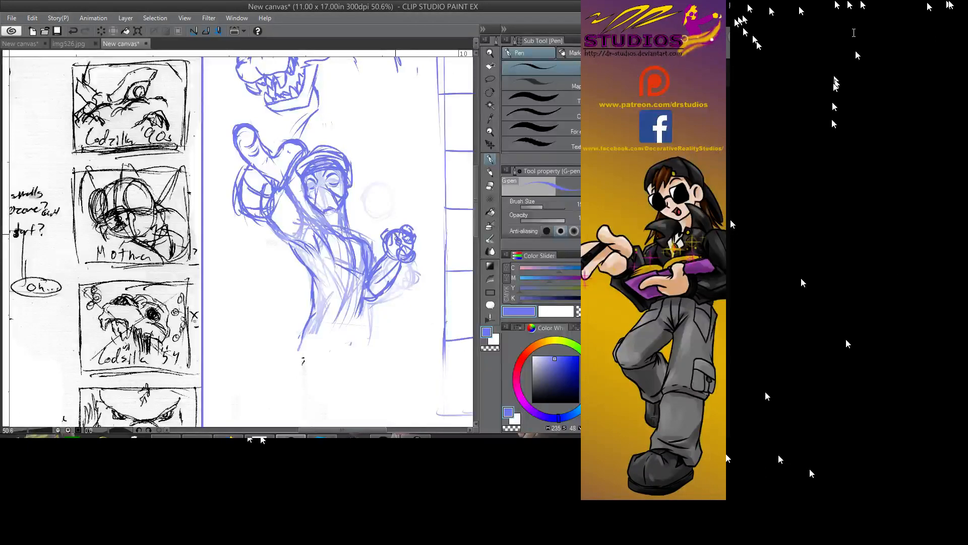
pyautogui.moveTo(76, 237)
pyautogui.mouseDown()
pyautogui.moveTo(327, 229)
pyautogui.moveTo(367, 337)
pyautogui.moveTo(402, 391)
pyautogui.moveTo(422, 398)
pyautogui.moveTo(9, 166)
pyautogui.moveTo(43, 202)
pyautogui.mouseUp()
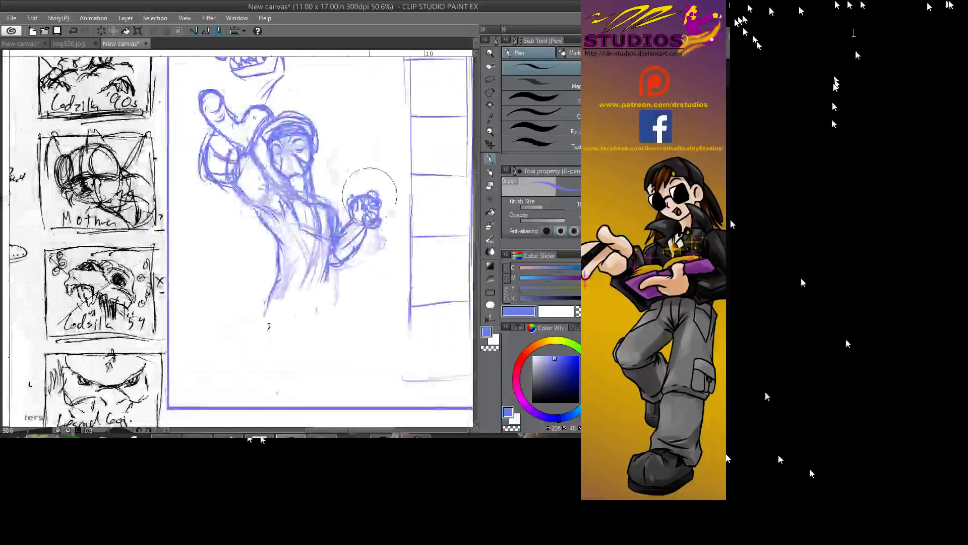
pyautogui.moveTo(369, 195); pyautogui.dragTo(366, 236)
pyautogui.moveTo(10, 126)
pyautogui.mouseDown()
pyautogui.moveTo(472, 282)
pyautogui.moveTo(325, 281)
pyautogui.moveTo(60, 82)
pyautogui.moveTo(69, 125)
pyautogui.mouseUp()
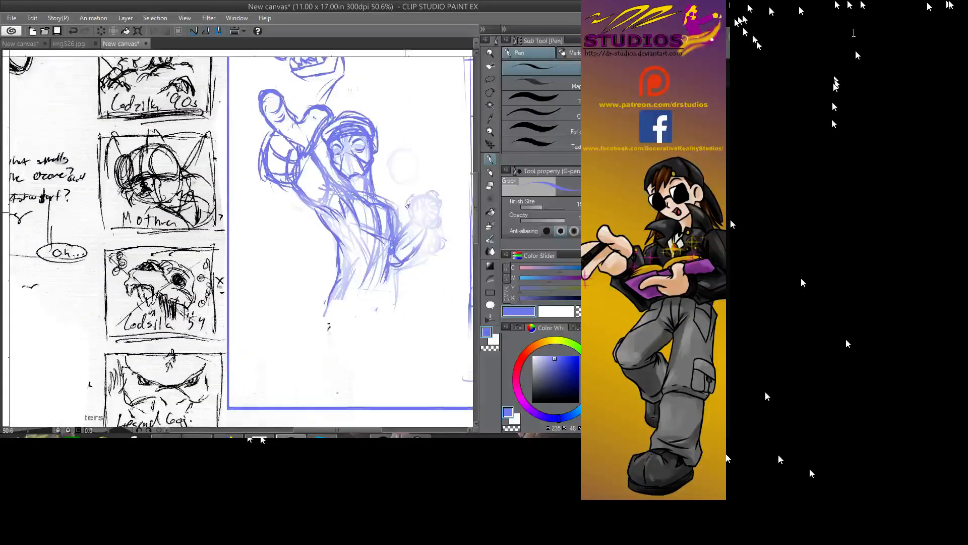
pyautogui.moveTo(407, 205)
pyautogui.mouseDown()
pyautogui.moveTo(428, 223)
pyautogui.moveTo(419, 229)
pyautogui.moveTo(426, 202)
pyautogui.moveTo(421, 208)
pyautogui.moveTo(411, 195)
pyautogui.moveTo(409, 213)
pyautogui.moveTo(410, 197)
pyautogui.moveTo(430, 194)
pyautogui.moveTo(441, 219)
pyautogui.moveTo(426, 232)
pyautogui.moveTo(423, 200)
pyautogui.moveTo(421, 240)
pyautogui.moveTo(396, 262)
pyautogui.moveTo(393, 252)
pyautogui.moveTo(412, 223)
pyautogui.moveTo(403, 265)
pyautogui.moveTo(389, 245)
pyautogui.moveTo(388, 302)
pyautogui.mouseUp()
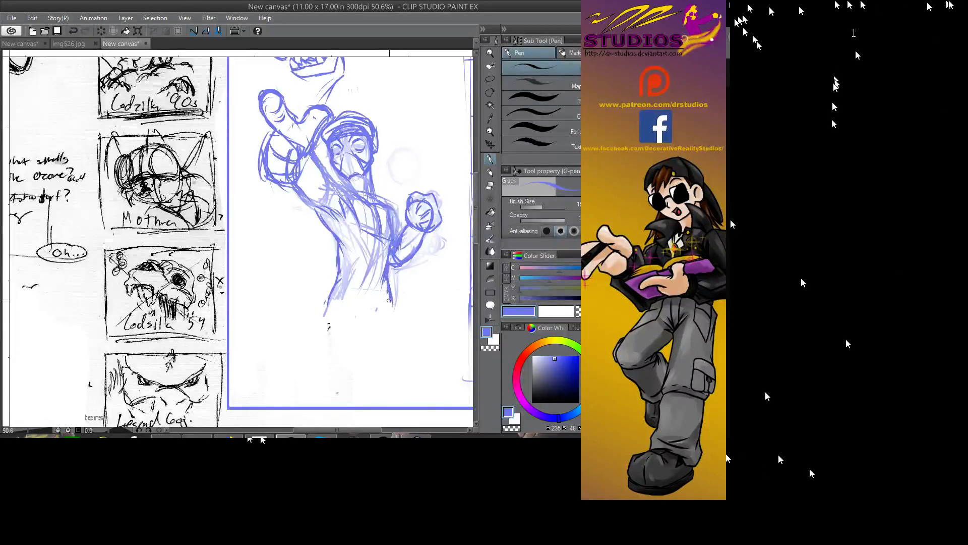
# - Strengthen the side and chest lines of the figure's torso
pyautogui.moveTo(177, 222)
pyautogui.mouseDown()
pyautogui.moveTo(357, 300)
pyautogui.moveTo(467, 401)
pyautogui.moveTo(109, 59)
pyautogui.mouseUp()
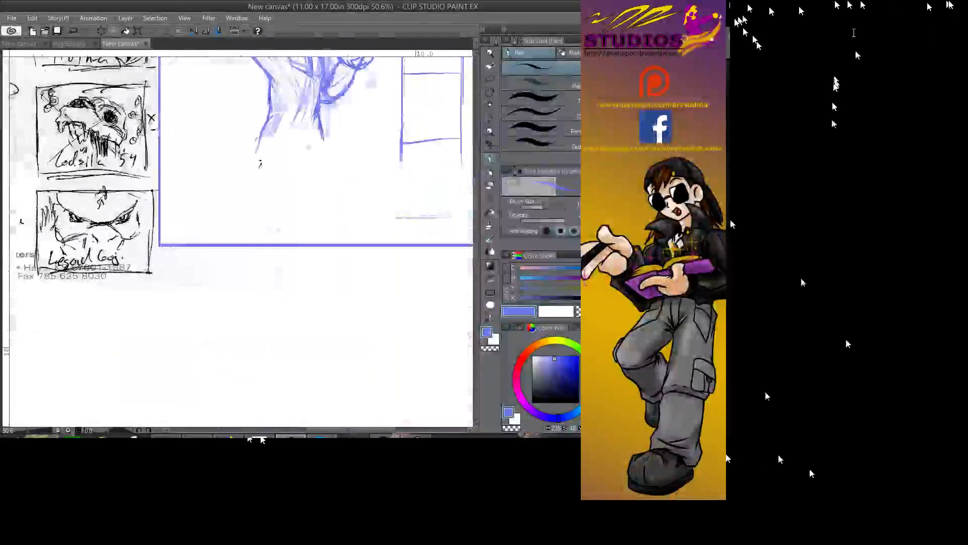
pyautogui.moveTo(314, 68)
pyautogui.mouseDown()
pyautogui.moveTo(374, 222)
pyautogui.moveTo(322, 283)
pyautogui.moveTo(374, 253)
pyautogui.moveTo(359, 281)
pyautogui.mouseUp()
pyautogui.moveTo(313, 205)
pyautogui.mouseDown()
pyautogui.moveTo(337, 250)
pyautogui.moveTo(321, 295)
pyautogui.mouseUp()
pyautogui.moveTo(380, 233); pyautogui.dragTo(379, 277)
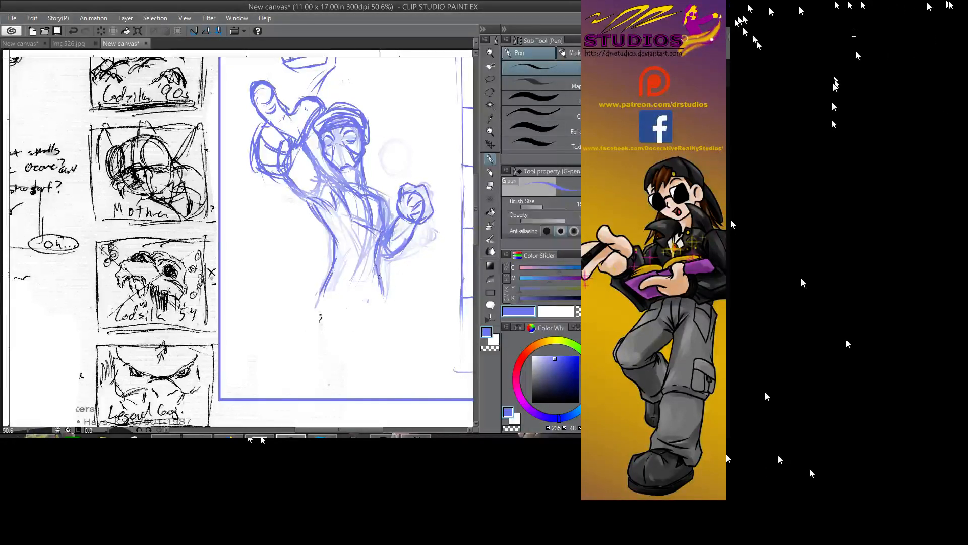
pyautogui.moveTo(292, 187)
pyautogui.mouseDown()
pyautogui.moveTo(312, 194)
pyautogui.moveTo(303, 145)
pyautogui.mouseUp()
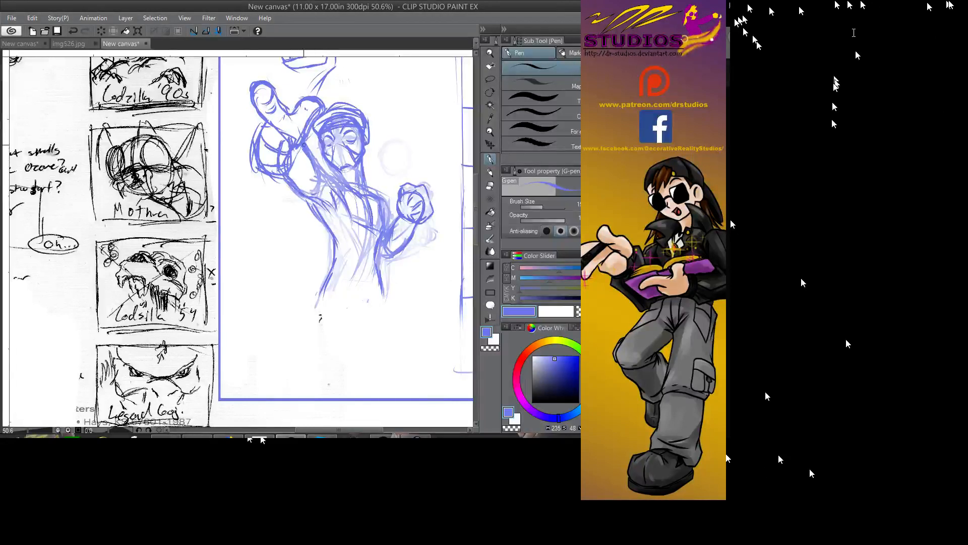
pyautogui.moveTo(319, 176)
pyautogui.mouseDown()
pyautogui.moveTo(307, 154)
pyautogui.moveTo(339, 181)
pyautogui.mouseUp()
# - Draw the small goggled companion's head above the fist as a large circle with a round lens inside
pyautogui.moveTo(411, 136)
pyautogui.mouseDown()
pyautogui.moveTo(382, 151)
pyautogui.moveTo(391, 135)
pyautogui.moveTo(414, 167)
pyautogui.moveTo(419, 152)
pyautogui.moveTo(399, 133)
pyautogui.moveTo(417, 157)
pyautogui.moveTo(407, 172)
pyautogui.moveTo(402, 129)
pyautogui.moveTo(396, 143)
pyautogui.moveTo(407, 172)
pyautogui.mouseUp()
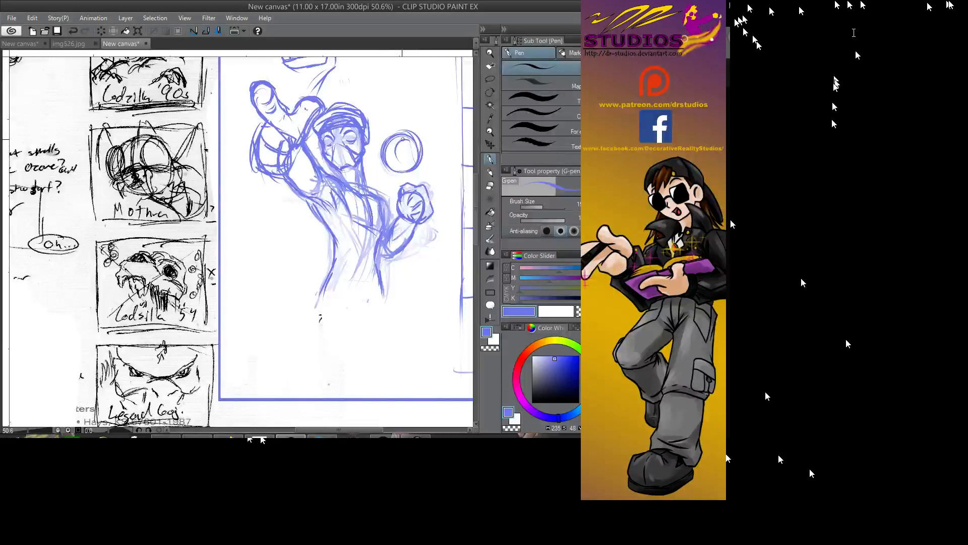
pyautogui.moveTo(402, 139); pyautogui.dragTo(415, 155)
pyautogui.moveTo(393, 153)
pyautogui.mouseDown()
pyautogui.moveTo(378, 153)
pyautogui.moveTo(418, 152)
pyautogui.moveTo(594, 295)
pyautogui.mouseUp()
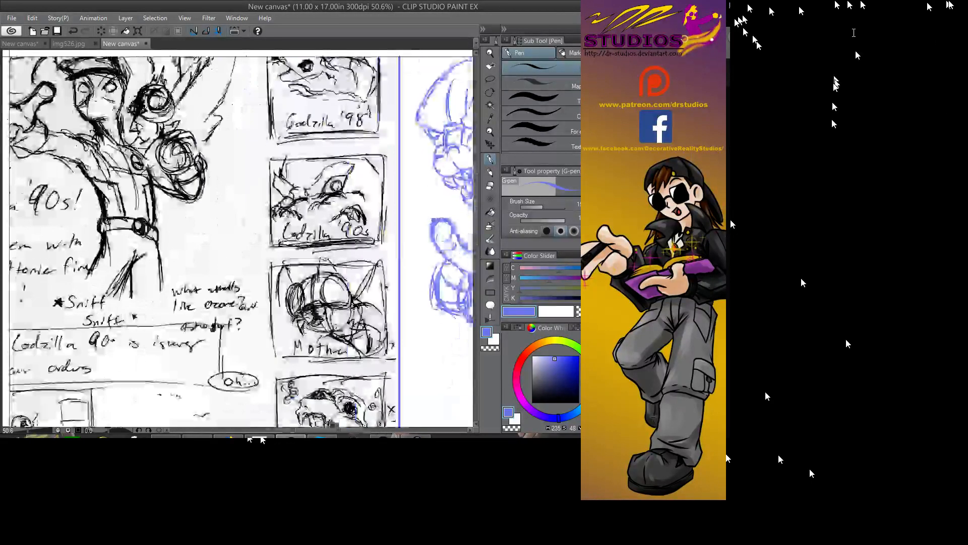
# - Sketch two jagged tufts above the small companion's head and a compact body beneath it, behind the fist
pyautogui.moveTo(610, 236)
pyautogui.mouseDown()
pyautogui.moveTo(686, 336)
pyautogui.moveTo(458, 207)
pyautogui.moveTo(372, 229)
pyautogui.moveTo(372, 217)
pyautogui.moveTo(359, 228)
pyautogui.moveTo(376, 166)
pyautogui.mouseUp()
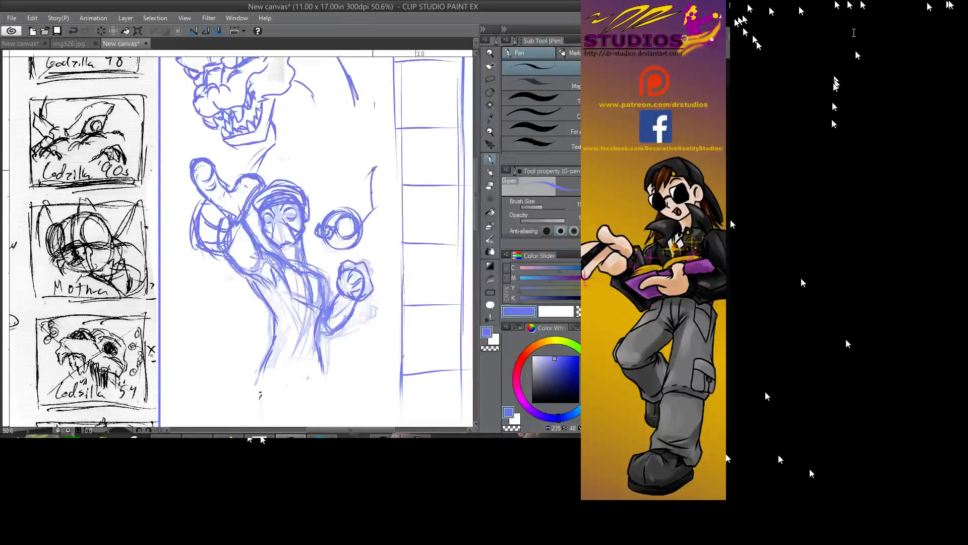
pyautogui.moveTo(349, 210); pyautogui.dragTo(339, 174)
pyautogui.moveTo(348, 216); pyautogui.dragTo(338, 186)
pyautogui.moveTo(332, 149); pyautogui.dragTo(323, 172)
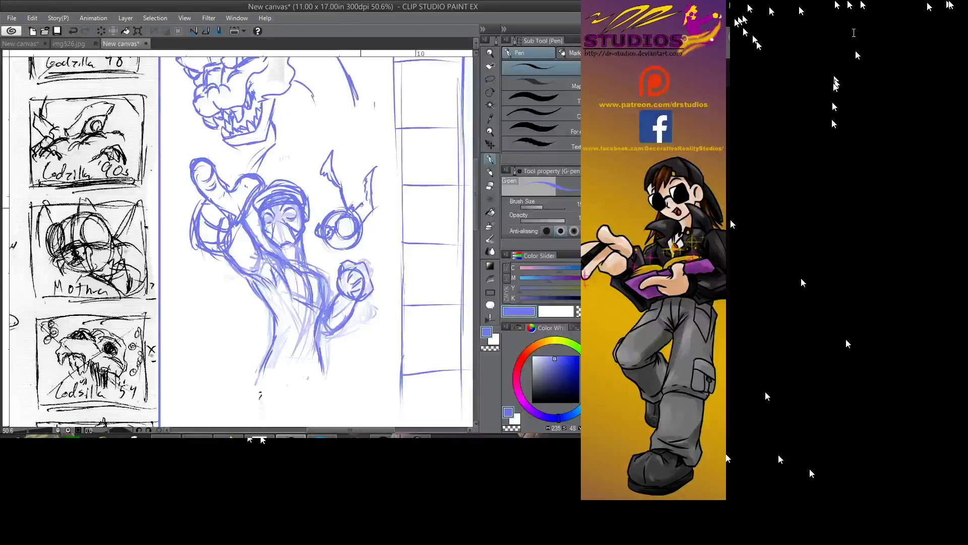
pyautogui.moveTo(339, 166)
pyautogui.mouseDown()
pyautogui.moveTo(331, 175)
pyautogui.moveTo(346, 177)
pyautogui.mouseUp()
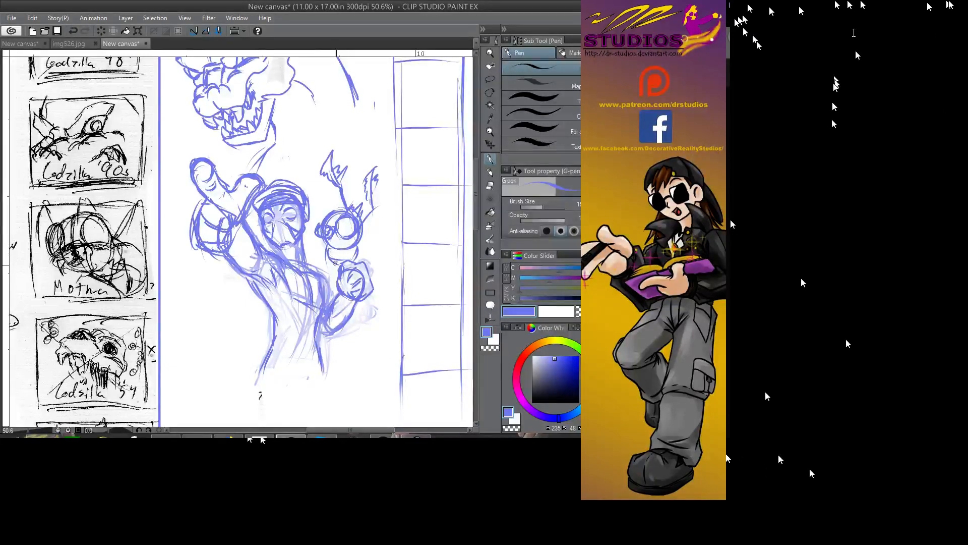
pyautogui.moveTo(357, 242)
pyautogui.mouseDown()
pyautogui.moveTo(323, 269)
pyautogui.moveTo(332, 252)
pyautogui.moveTo(319, 247)
pyautogui.moveTo(365, 264)
pyautogui.mouseUp()
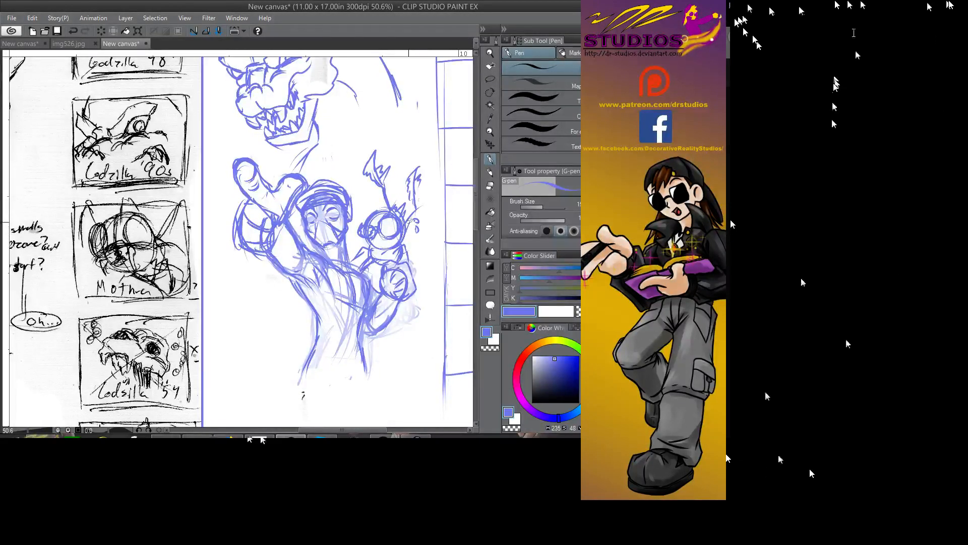
# - Enclose the companion's jagged tufts in tall rounded ear shapes and add the wing lines at its side
pyautogui.moveTo(406, 227); pyautogui.dragTo(448, 154)
pyautogui.moveTo(367, 211)
pyautogui.mouseDown()
pyautogui.moveTo(363, 157)
pyautogui.moveTo(377, 115)
pyautogui.moveTo(389, 120)
pyautogui.moveTo(403, 159)
pyautogui.moveTo(403, 191)
pyautogui.moveTo(403, 149)
pyautogui.mouseUp()
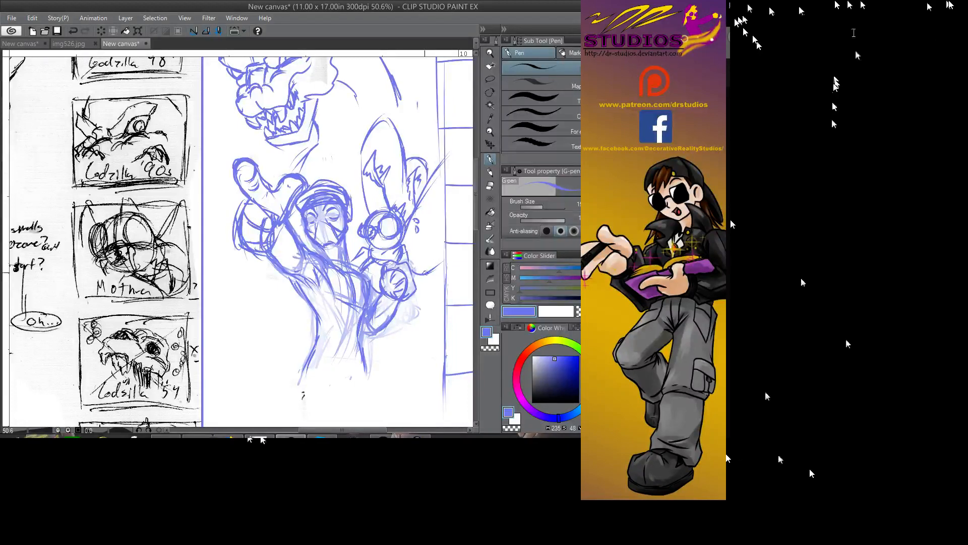
pyautogui.moveTo(415, 273); pyautogui.dragTo(447, 268)
# - Draw the curved shoulder shapes behind the figure's cap, next to the companion's tall ears
pyautogui.moveTo(367, 214); pyautogui.dragTo(389, 108)
pyautogui.moveTo(353, 252); pyautogui.dragTo(414, 301)
pyautogui.moveTo(394, 195)
pyautogui.mouseDown()
pyautogui.moveTo(412, 187)
pyautogui.moveTo(380, 219)
pyautogui.moveTo(409, 191)
pyautogui.moveTo(408, 249)
pyautogui.moveTo(297, 241)
pyautogui.mouseUp()
pyautogui.moveTo(336, 170); pyautogui.dragTo(348, 199)
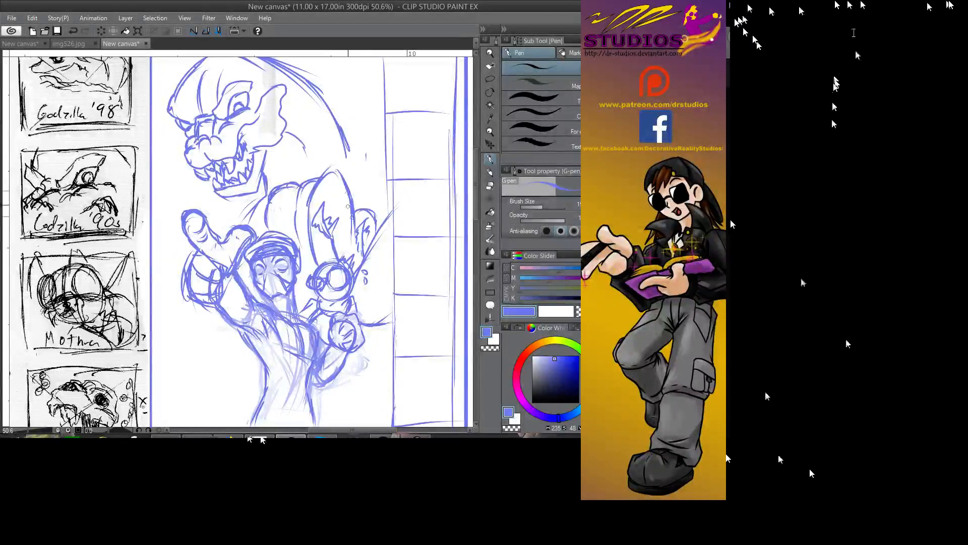
# - Sketch the monster's neck curves behind its jaw and extend the outline of its back downward
pyautogui.moveTo(338, 121); pyautogui.dragTo(360, 166)
pyautogui.moveTo(318, 96); pyautogui.dragTo(341, 140)
pyautogui.moveTo(258, 186); pyautogui.dragTo(255, 207)
pyautogui.moveTo(293, 135)
pyautogui.mouseDown()
pyautogui.moveTo(317, 174)
pyautogui.moveTo(295, 130)
pyautogui.moveTo(327, 167)
pyautogui.mouseUp()
pyautogui.moveTo(282, 125); pyautogui.dragTo(324, 174)
pyautogui.moveTo(298, 76); pyautogui.dragTo(353, 161)
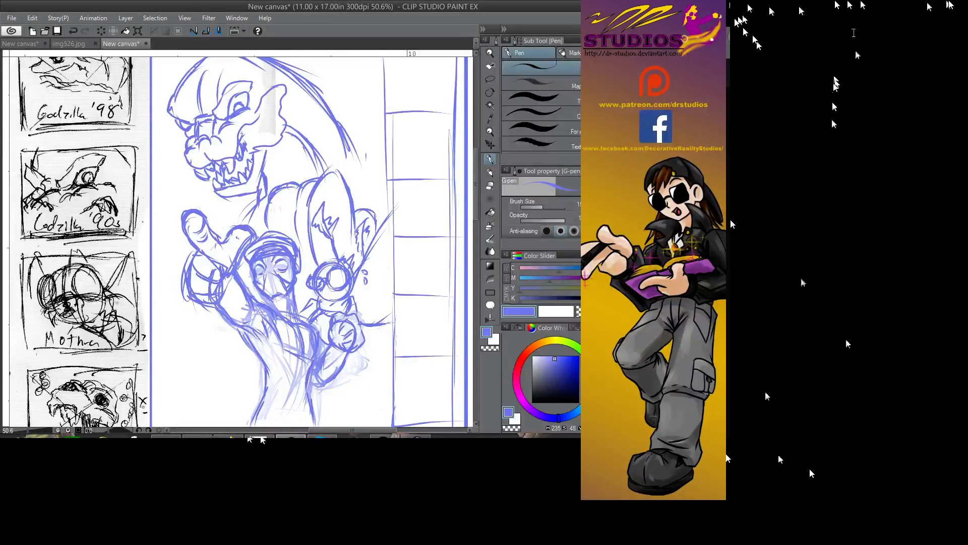
pyautogui.moveTo(325, 88)
pyautogui.mouseDown()
pyautogui.moveTo(489, 258)
pyautogui.moveTo(366, 182)
pyautogui.moveTo(368, 139)
pyautogui.mouseUp()
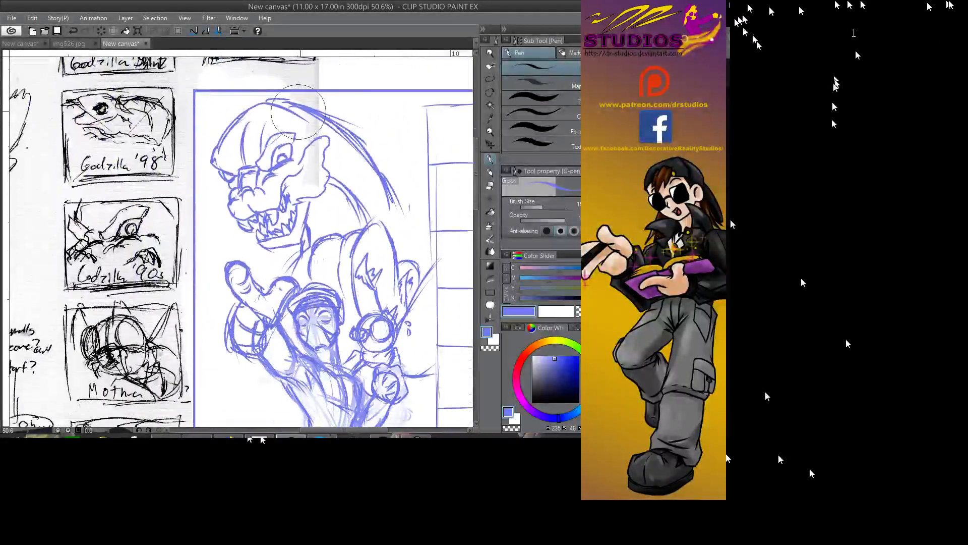
# - Fade the monster's back line and redraw it as a longer sweeping curve from the top of the head
pyautogui.moveTo(298, 112); pyautogui.dragTo(385, 166)
pyautogui.moveTo(266, 102); pyautogui.dragTo(355, 143)
pyautogui.moveTo(313, 117); pyautogui.dragTo(392, 201)
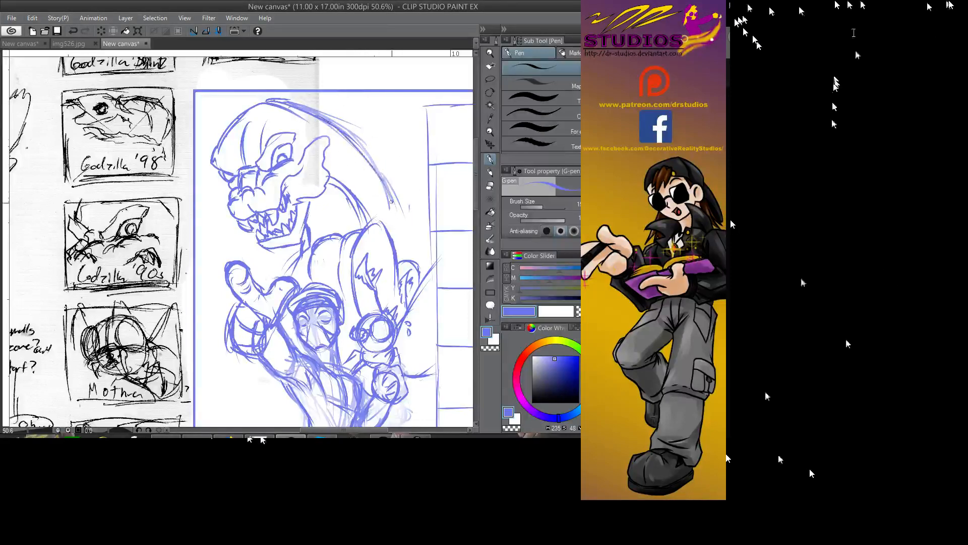
pyautogui.moveTo(364, 150); pyautogui.dragTo(403, 220)
# - Draw a wide caption box across the figure's legs, with a small speech oval at its lower right corner
pyautogui.moveTo(84, 212)
pyautogui.mouseDown()
pyautogui.moveTo(332, 304)
pyautogui.moveTo(524, 344)
pyautogui.mouseUp()
pyautogui.moveTo(454, 353)
pyautogui.mouseDown()
pyautogui.moveTo(353, 300)
pyautogui.moveTo(40, 96)
pyautogui.mouseUp()
pyautogui.moveTo(303, 202)
pyautogui.mouseDown()
pyautogui.moveTo(227, 370)
pyautogui.moveTo(279, 289)
pyautogui.moveTo(274, 81)
pyautogui.moveTo(283, 99)
pyautogui.moveTo(313, 73)
pyautogui.mouseUp()
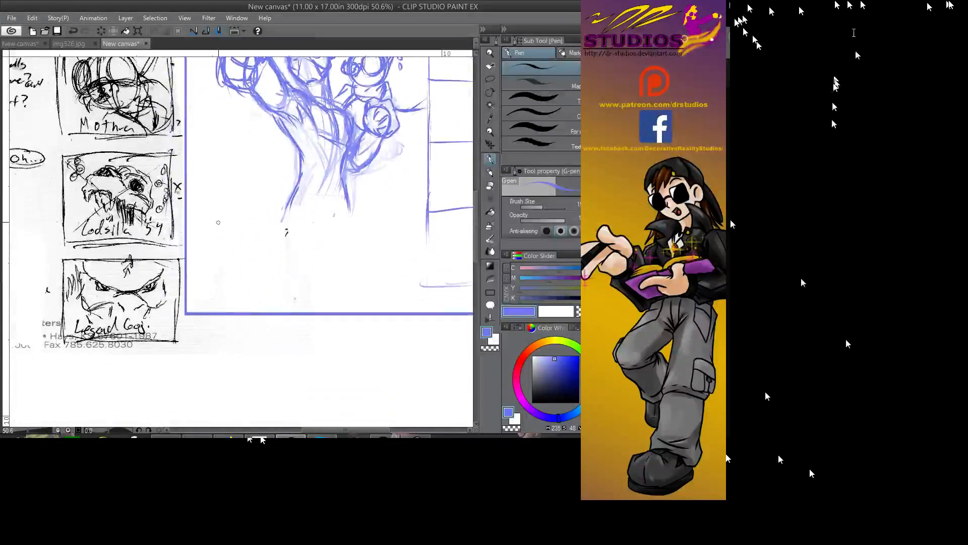
pyautogui.moveTo(215, 210)
pyautogui.mouseDown()
pyautogui.moveTo(217, 280)
pyautogui.moveTo(371, 207)
pyautogui.mouseUp()
pyautogui.moveTo(298, 203)
pyautogui.mouseDown()
pyautogui.moveTo(421, 202)
pyautogui.moveTo(413, 290)
pyautogui.moveTo(220, 272)
pyautogui.moveTo(421, 288)
pyautogui.moveTo(373, 297)
pyautogui.mouseUp()
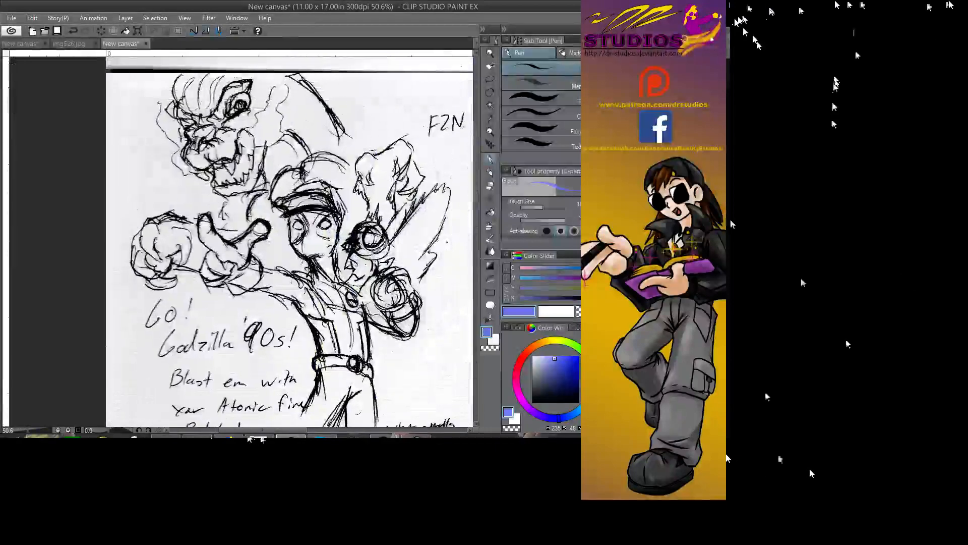
pyautogui.moveTo(444, 408)
pyautogui.mouseDown()
pyautogui.moveTo(303, 254)
pyautogui.moveTo(379, 321)
pyautogui.moveTo(83, 61)
pyautogui.moveTo(21, 56)
pyautogui.mouseUp()
# - Fade the oval over the caption box's upper edge and redraw the figure's waist line and the box edge there
pyautogui.moveTo(282, 247)
pyautogui.mouseDown()
pyautogui.moveTo(295, 222)
pyautogui.moveTo(275, 247)
pyautogui.moveTo(273, 232)
pyautogui.moveTo(297, 243)
pyautogui.moveTo(268, 225)
pyautogui.moveTo(290, 247)
pyautogui.mouseUp()
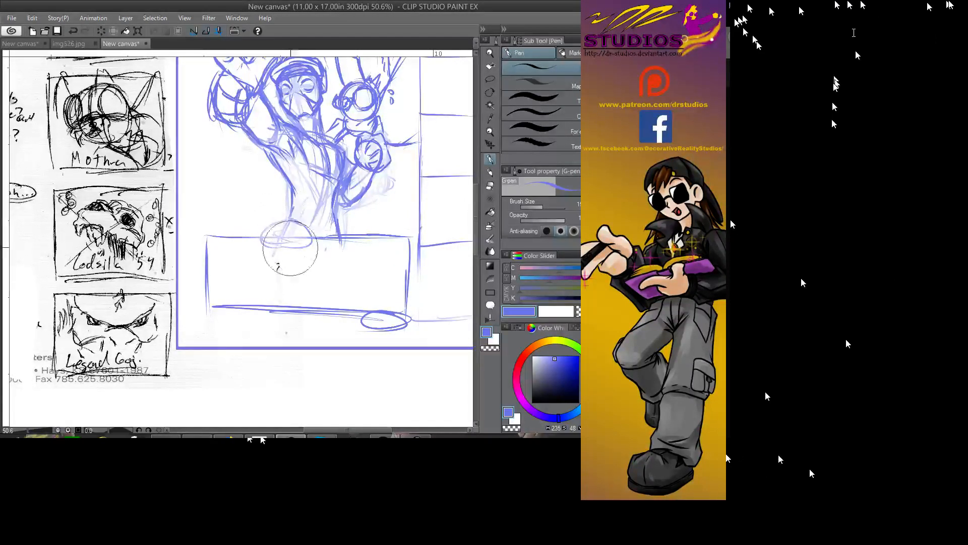
pyautogui.moveTo(291, 209); pyautogui.dragTo(287, 220)
pyautogui.moveTo(214, 236); pyautogui.dragTo(337, 236)
pyautogui.moveTo(262, 236); pyautogui.dragTo(409, 236)
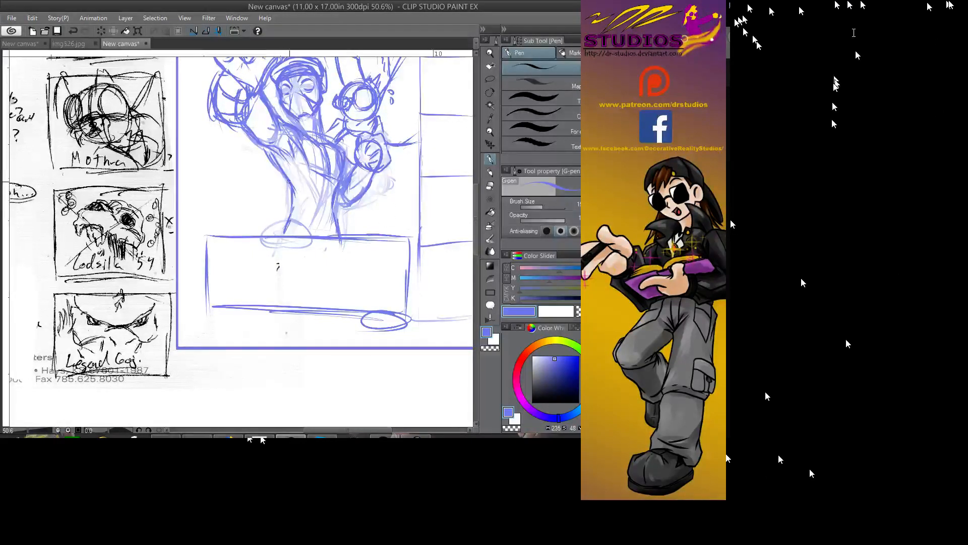
# - Draw one small oval across the figure's torso and another just above the caption box's upper right
pyautogui.moveTo(308, 185)
pyautogui.mouseDown()
pyautogui.moveTo(266, 195)
pyautogui.moveTo(311, 197)
pyautogui.moveTo(281, 203)
pyautogui.mouseUp()
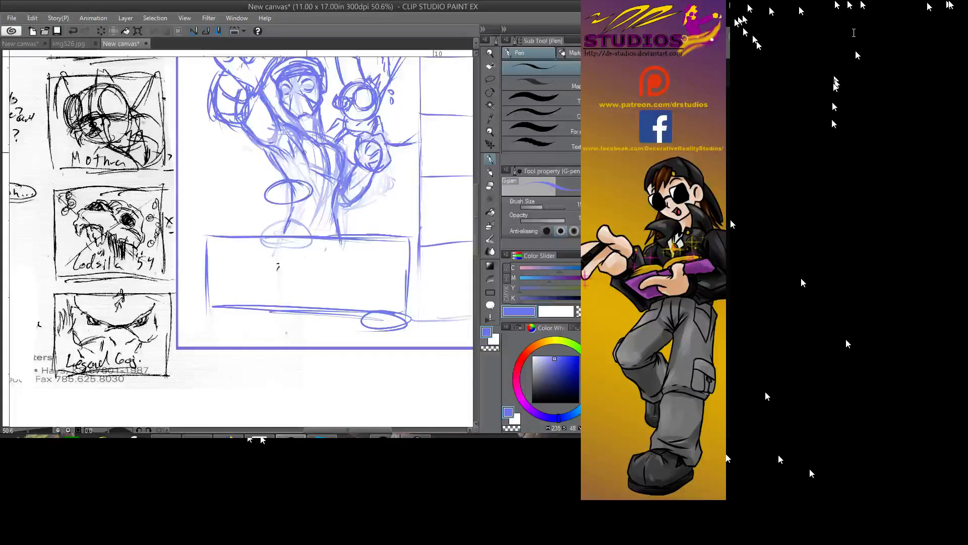
pyautogui.moveTo(387, 220)
pyautogui.mouseDown()
pyautogui.moveTo(376, 220)
pyautogui.moveTo(394, 218)
pyautogui.mouseUp()
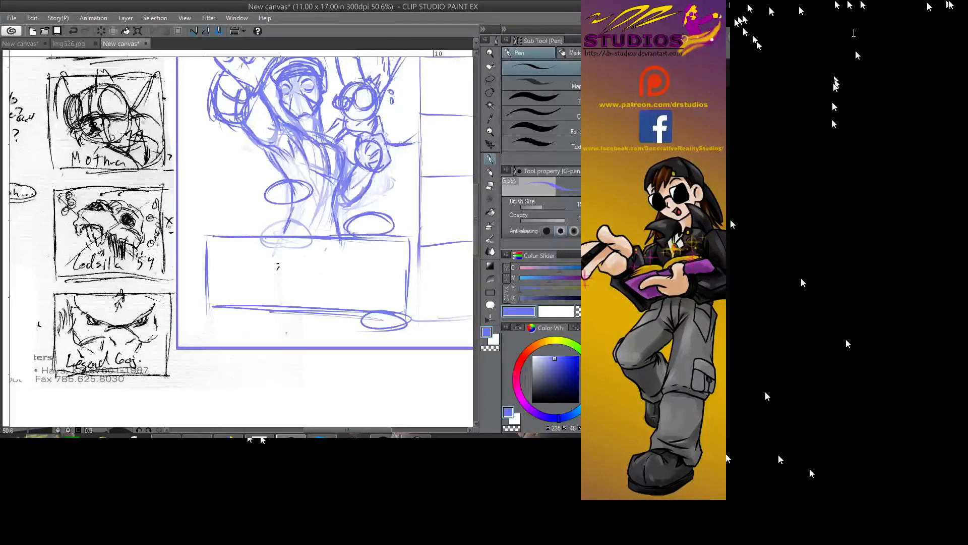
# - Sketch the monster's clawed hand behind the figure's raised pointing finger
pyautogui.moveTo(670, 85)
pyautogui.mouseDown()
pyautogui.moveTo(653, 76)
pyautogui.moveTo(670, 84)
pyautogui.moveTo(654, 85)
pyautogui.moveTo(652, 74)
pyautogui.moveTo(678, 78)
pyautogui.mouseUp()
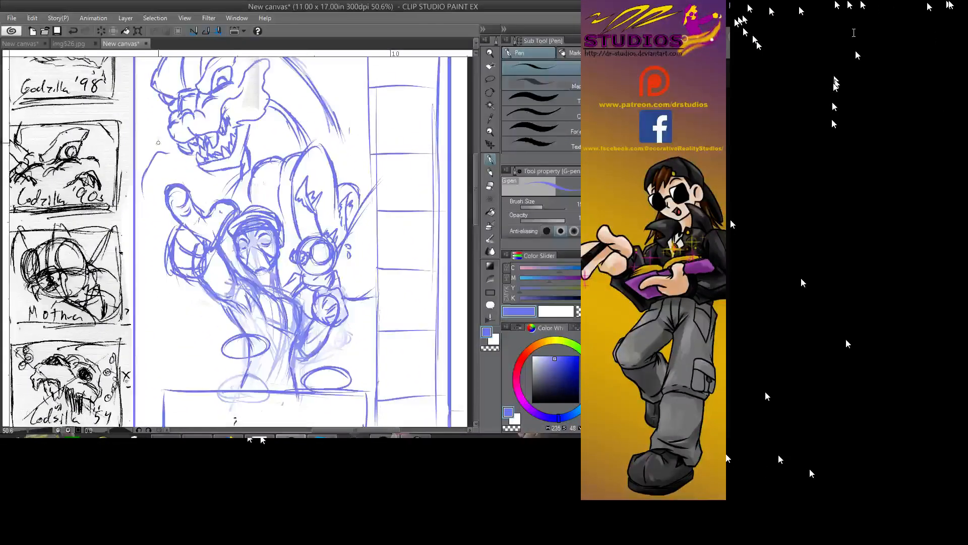
pyautogui.moveTo(148, 139); pyautogui.dragTo(145, 166)
pyautogui.moveTo(159, 155)
pyautogui.mouseDown()
pyautogui.moveTo(165, 176)
pyautogui.moveTo(160, 156)
pyautogui.moveTo(166, 174)
pyautogui.moveTo(196, 182)
pyautogui.moveTo(164, 206)
pyautogui.moveTo(165, 222)
pyautogui.mouseUp()
pyautogui.moveTo(176, 141); pyautogui.dragTo(162, 154)
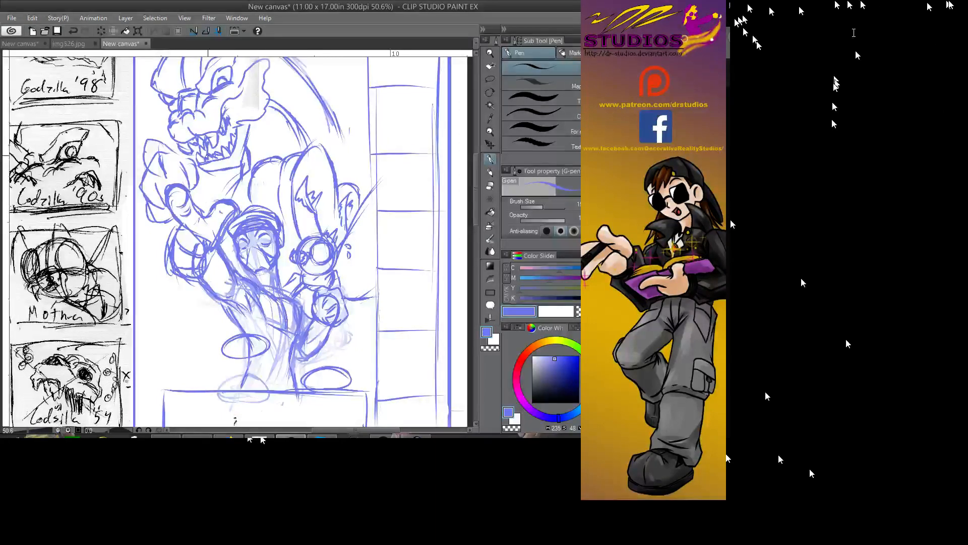
# - Sketch the pointed and rounded shapes at the lower end of the monster's back, beside the companion's ears
pyautogui.moveTo(337, 159); pyautogui.dragTo(354, 136)
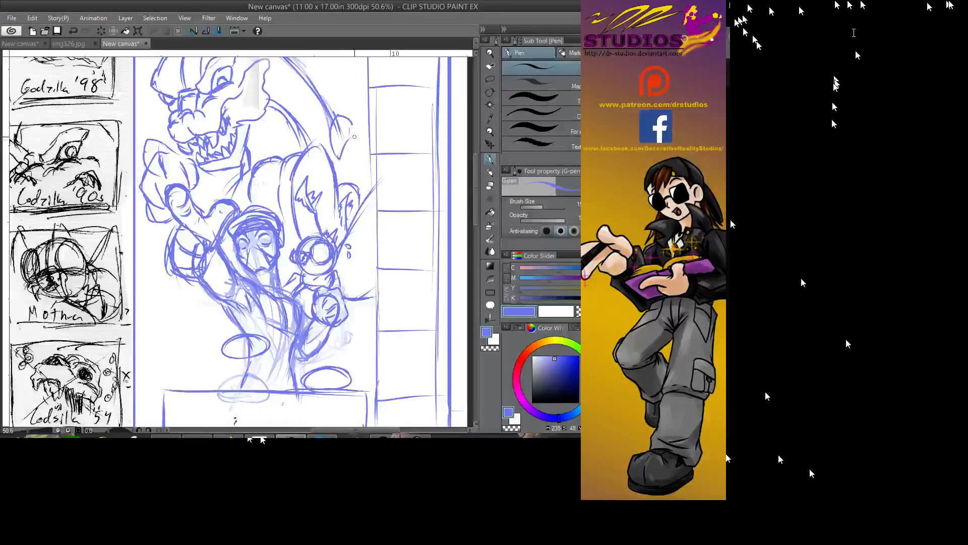
pyautogui.moveTo(359, 178)
pyautogui.mouseDown()
pyautogui.moveTo(369, 151)
pyautogui.moveTo(353, 179)
pyautogui.moveTo(355, 150)
pyautogui.moveTo(369, 147)
pyautogui.moveTo(307, 128)
pyautogui.mouseUp()
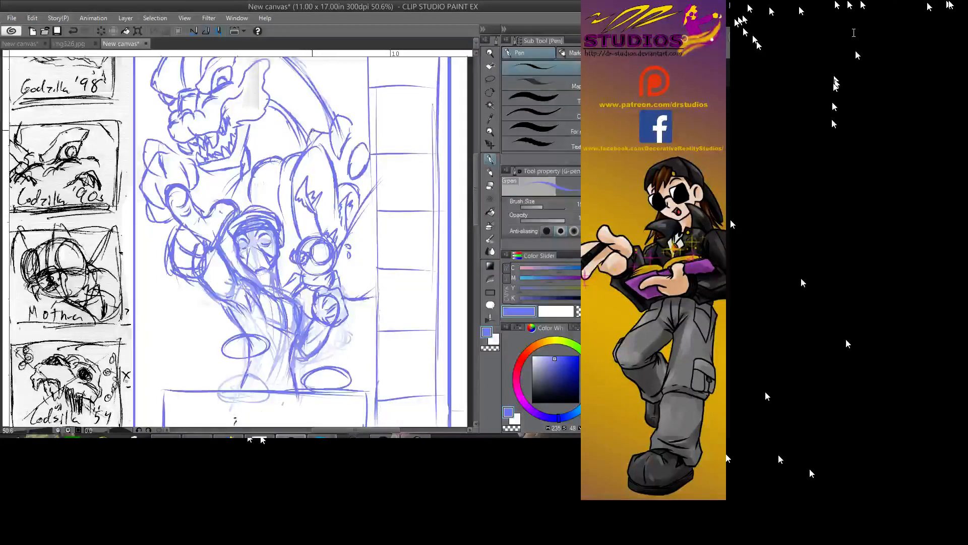
pyautogui.moveTo(334, 165); pyautogui.dragTo(350, 180)
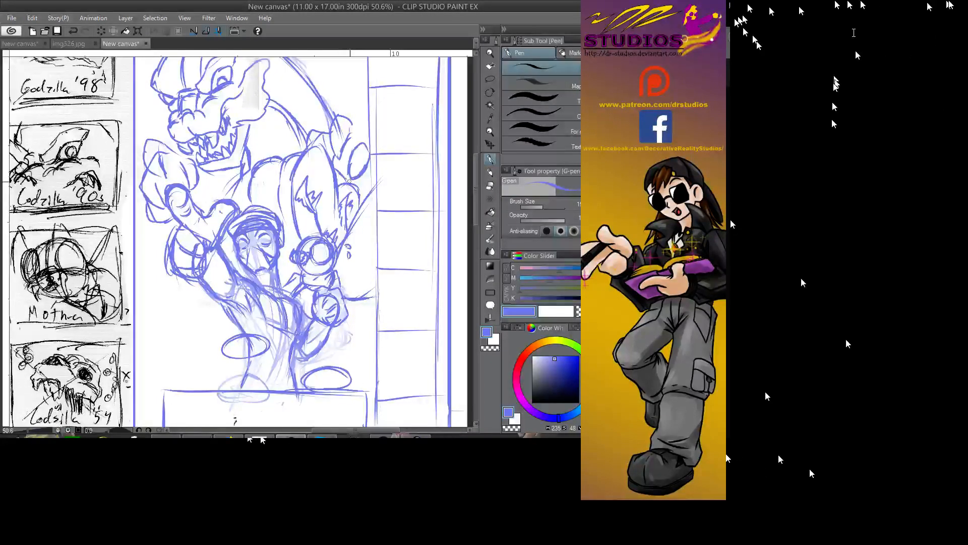
# - Add the spiky frill to the far side of the monster's face and draw the central ridge over its head
pyautogui.scroll(3, 405, 113)
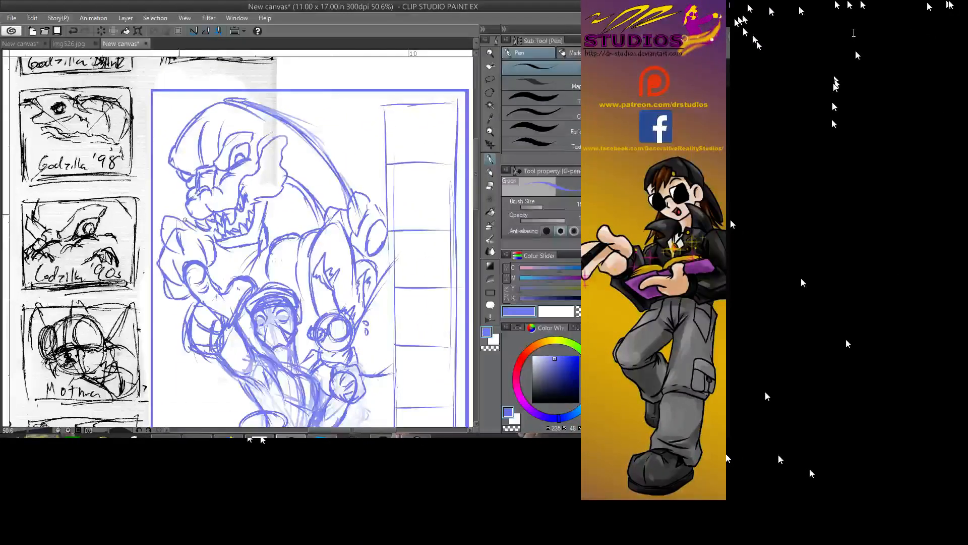
pyautogui.moveTo(184, 220)
pyautogui.mouseDown()
pyautogui.moveTo(160, 171)
pyautogui.moveTo(165, 159)
pyautogui.mouseUp()
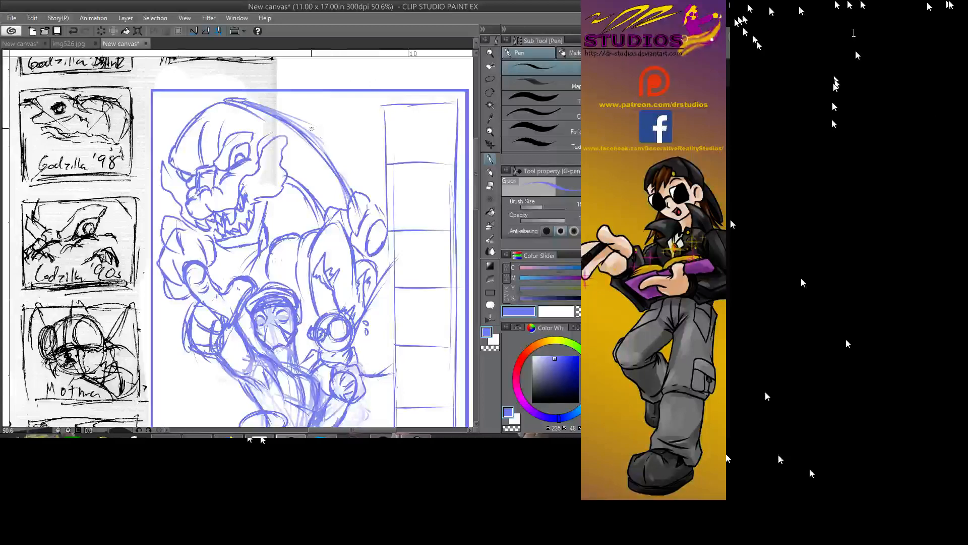
pyautogui.moveTo(311, 129)
pyautogui.mouseDown()
pyautogui.moveTo(264, 110)
pyautogui.moveTo(222, 141)
pyautogui.mouseUp()
pyautogui.moveTo(257, 102)
pyautogui.mouseDown()
pyautogui.moveTo(223, 139)
pyautogui.moveTo(222, 99)
pyautogui.mouseUp()
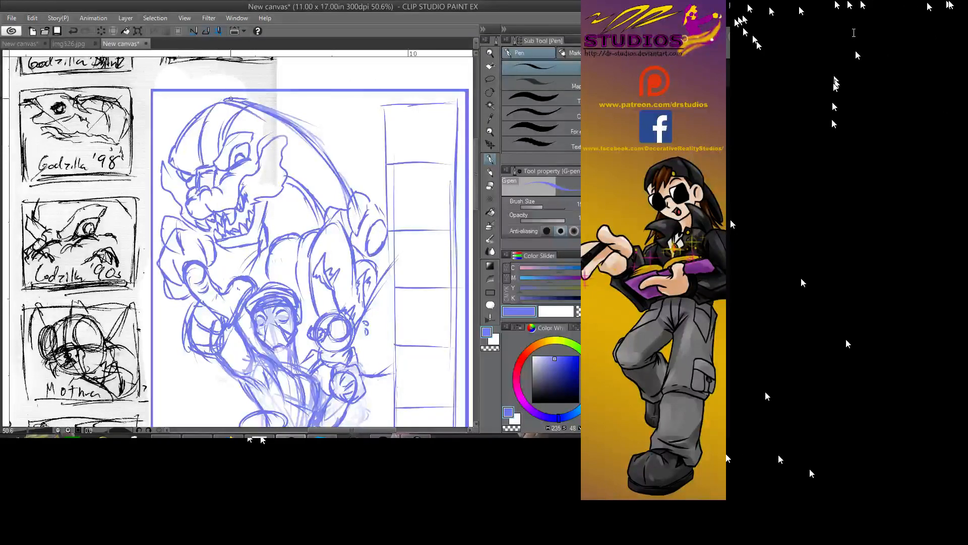
# - Fill the top of the monster's head with curved streaks sweeping back from the brow to a pointed tip
pyautogui.moveTo(178, 155); pyautogui.dragTo(205, 172)
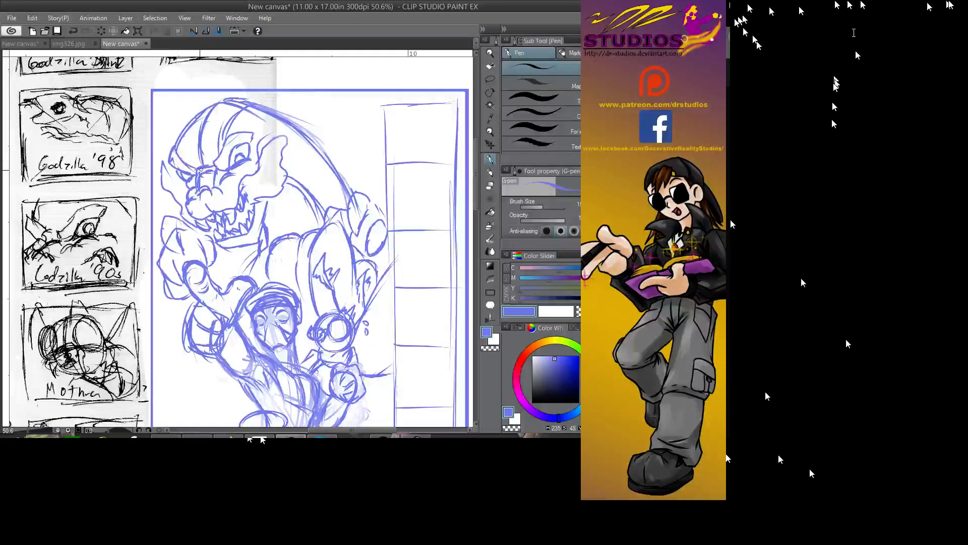
pyautogui.moveTo(186, 126)
pyautogui.mouseDown()
pyautogui.moveTo(187, 156)
pyautogui.moveTo(242, 102)
pyautogui.mouseUp()
pyautogui.moveTo(218, 152); pyautogui.dragTo(268, 113)
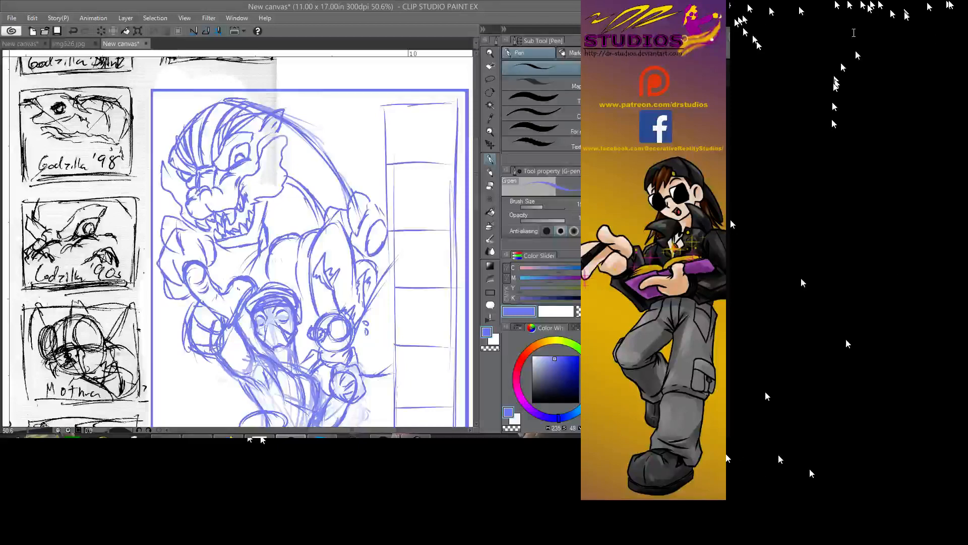
pyautogui.moveTo(236, 398)
pyautogui.mouseDown()
pyautogui.moveTo(245, 370)
pyautogui.moveTo(183, 298)
pyautogui.moveTo(276, 218)
pyautogui.moveTo(229, 89)
pyautogui.mouseUp()
pyautogui.scroll(10, 240, 239)
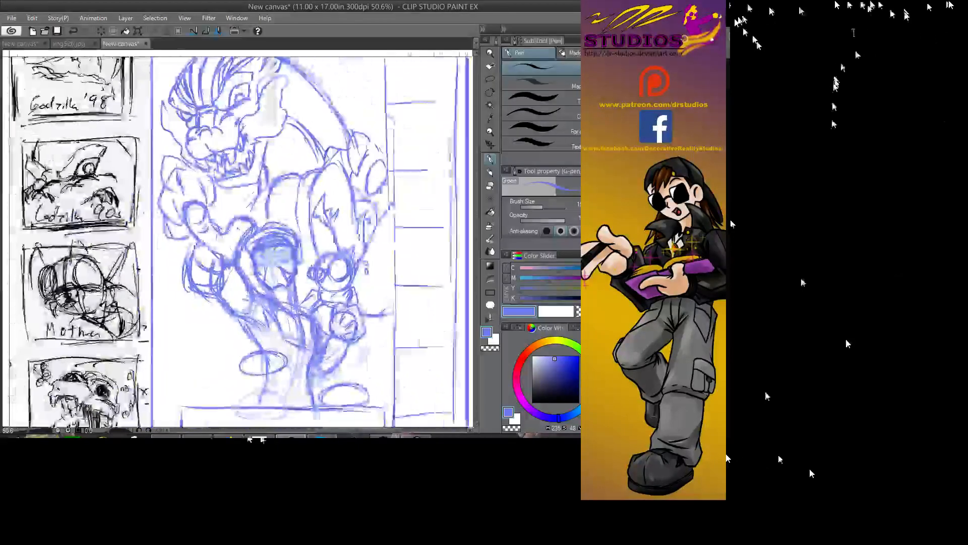
# - Switch the pen to pink and sketch the monster's lower chest curve and near arm contours over the blue drawing
pyautogui.scroll(-10, 240, 239)
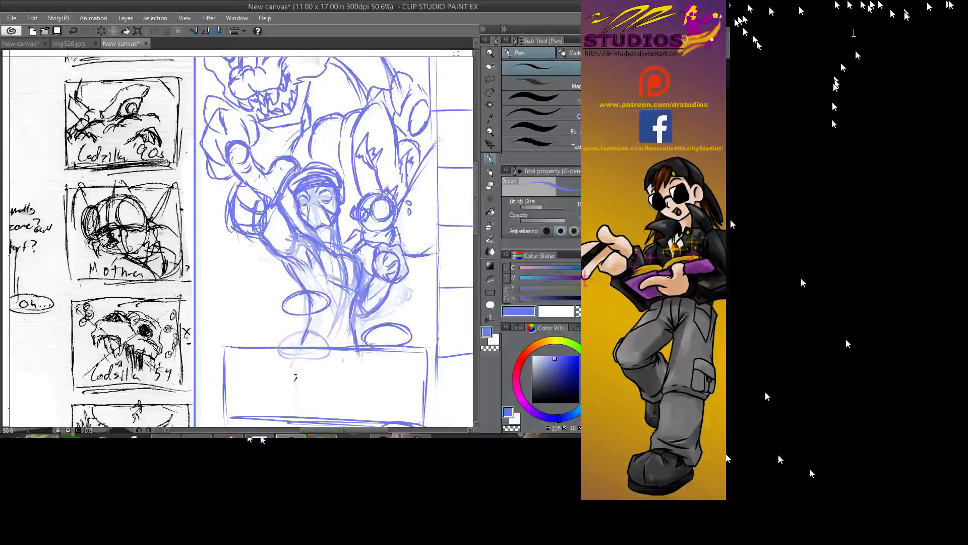
pyautogui.click(522, 403)
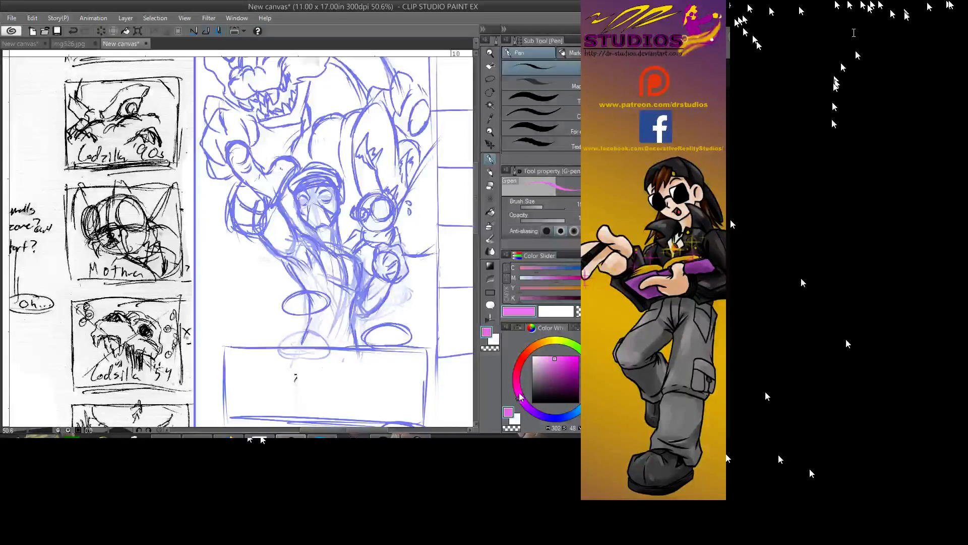
pyautogui.moveTo(288, 160)
pyautogui.mouseDown()
pyautogui.moveTo(292, 192)
pyautogui.moveTo(310, 214)
pyautogui.moveTo(355, 215)
pyautogui.moveTo(309, 221)
pyautogui.mouseUp()
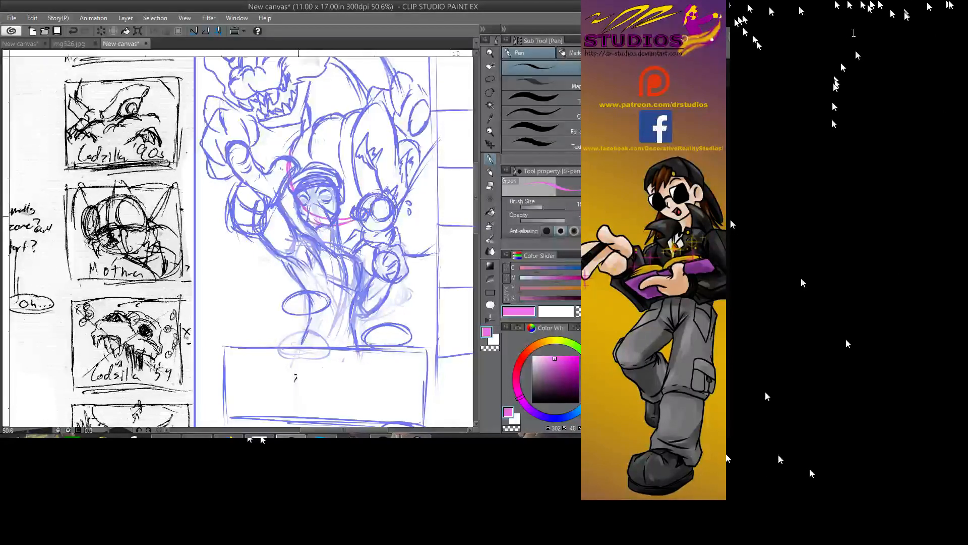
pyautogui.moveTo(226, 174)
pyautogui.mouseDown()
pyautogui.moveTo(248, 230)
pyautogui.moveTo(278, 237)
pyautogui.mouseUp()
pyautogui.moveTo(273, 166); pyautogui.dragTo(277, 192)
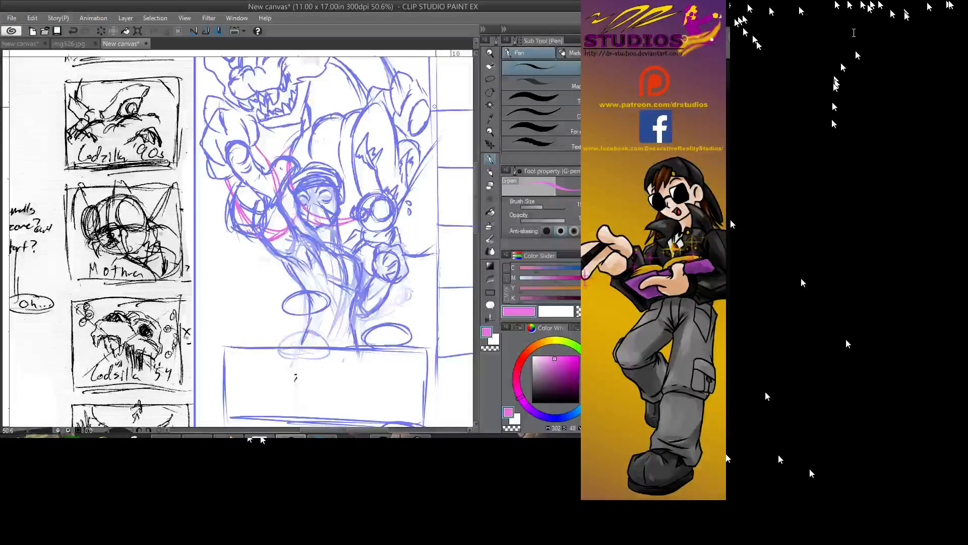
# - Sketch the monster's far arm in pink, running from the shoulder over the box column and back toward the body
pyautogui.moveTo(431, 121); pyautogui.dragTo(371, 155)
pyautogui.moveTo(354, 111)
pyautogui.mouseDown()
pyautogui.moveTo(400, 196)
pyautogui.moveTo(392, 220)
pyautogui.mouseUp()
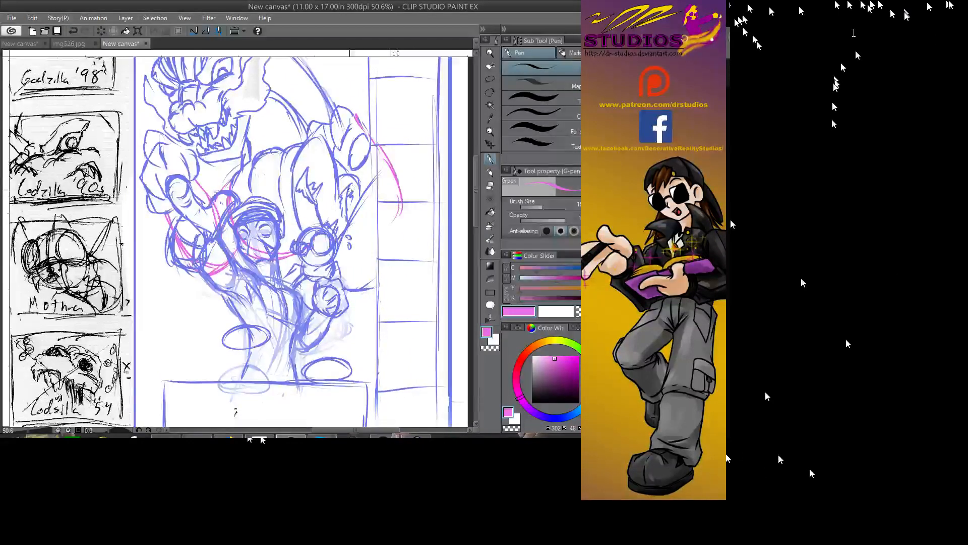
pyautogui.moveTo(340, 174)
pyautogui.mouseDown()
pyautogui.moveTo(365, 212)
pyautogui.moveTo(374, 208)
pyautogui.moveTo(351, 185)
pyautogui.moveTo(397, 212)
pyautogui.mouseUp()
pyautogui.moveTo(393, 171); pyautogui.dragTo(389, 218)
pyautogui.moveTo(382, 155); pyautogui.dragTo(393, 181)
pyautogui.moveTo(360, 116); pyautogui.dragTo(380, 144)
pyautogui.moveTo(400, 185); pyautogui.dragTo(403, 200)
pyautogui.moveTo(373, 220); pyautogui.dragTo(364, 214)
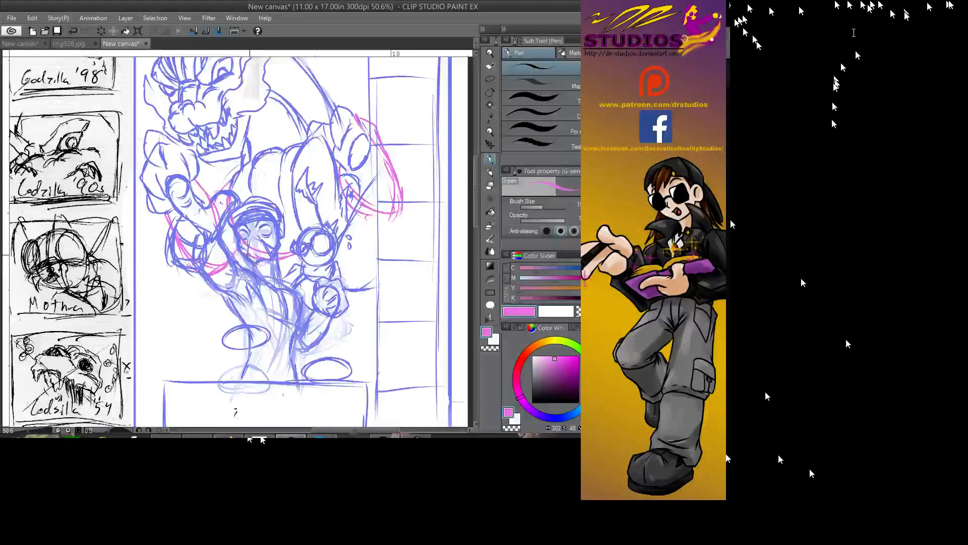
# - Sketch the monster's waist and V-shaped hips in pink and define the far side of its chest
pyautogui.moveTo(250, 304)
pyautogui.mouseDown()
pyautogui.moveTo(243, 271)
pyautogui.moveTo(239, 313)
pyautogui.moveTo(283, 340)
pyautogui.moveTo(289, 357)
pyautogui.mouseUp()
pyautogui.moveTo(362, 298)
pyautogui.mouseDown()
pyautogui.moveTo(308, 352)
pyautogui.moveTo(346, 321)
pyautogui.mouseUp()
pyautogui.moveTo(355, 263); pyautogui.dragTo(356, 272)
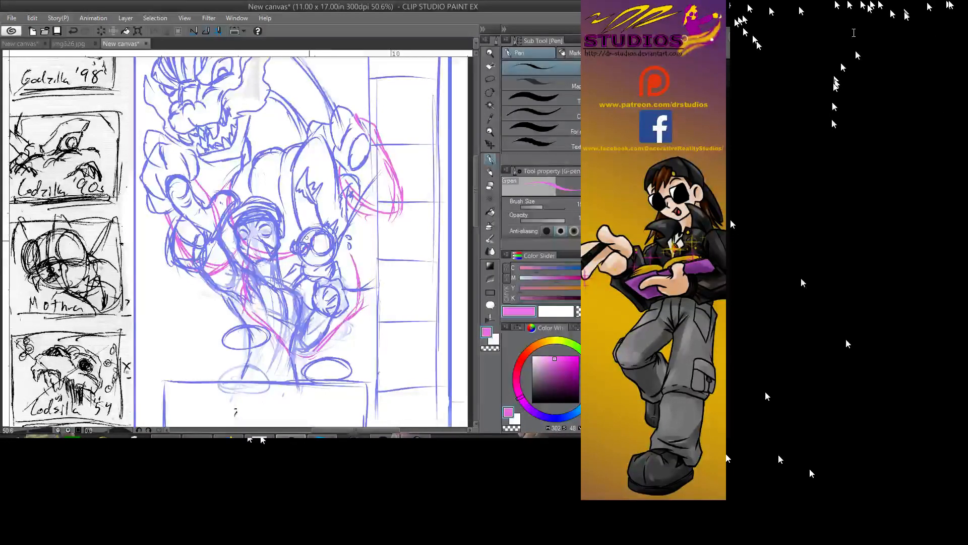
pyautogui.moveTo(293, 238); pyautogui.dragTo(333, 221)
pyautogui.moveTo(328, 174)
pyautogui.mouseDown()
pyautogui.moveTo(325, 242)
pyautogui.moveTo(314, 147)
pyautogui.mouseUp()
pyautogui.moveTo(332, 192)
pyautogui.mouseDown()
pyautogui.moveTo(380, 216)
pyautogui.moveTo(374, 198)
pyautogui.mouseUp()
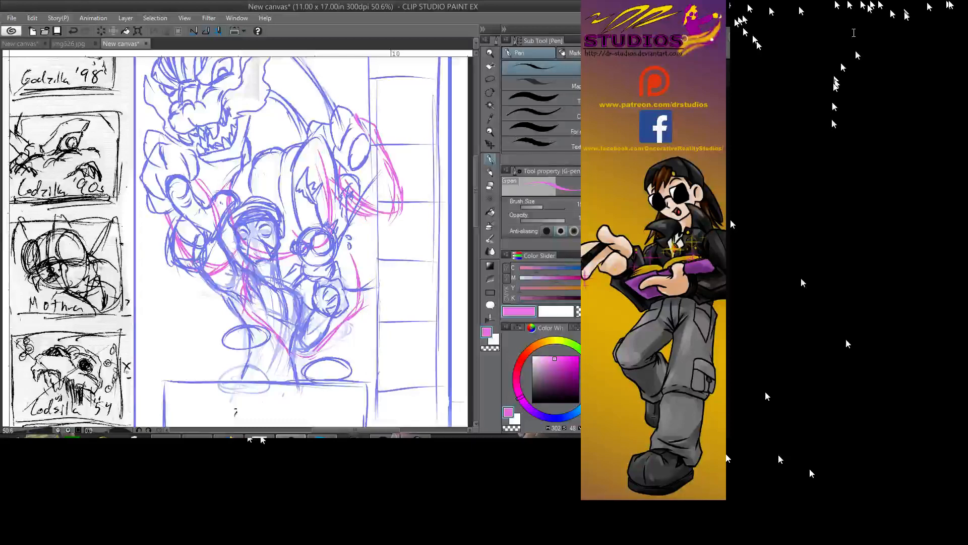
# - Block in the tops of the monster's two thighs in pink, from the hips down to the caption box
pyautogui.scroll(-3, 237, 239)
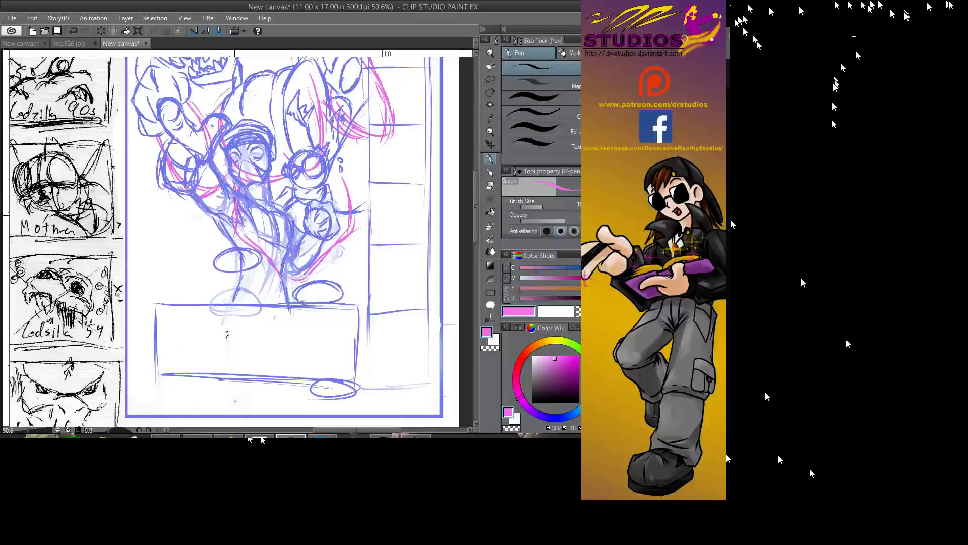
pyautogui.moveTo(228, 216); pyautogui.dragTo(191, 276)
pyautogui.moveTo(205, 244); pyautogui.dragTo(193, 297)
pyautogui.moveTo(194, 260); pyautogui.dragTo(182, 302)
pyautogui.moveTo(378, 193); pyautogui.dragTo(359, 231)
pyautogui.moveTo(310, 275); pyautogui.dragTo(309, 296)
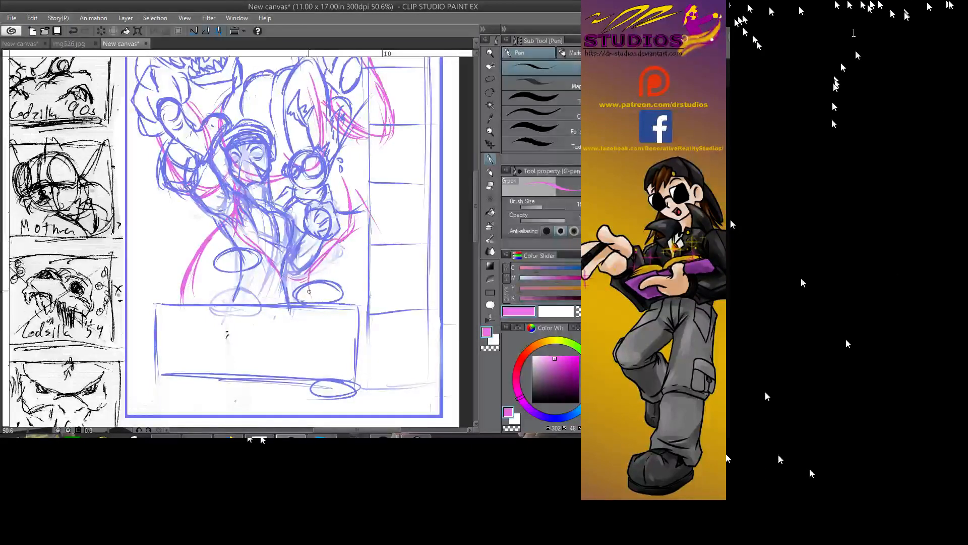
pyautogui.moveTo(350, 216); pyautogui.dragTo(329, 238)
pyautogui.moveTo(313, 267); pyautogui.dragTo(314, 279)
pyautogui.moveTo(321, 284)
pyautogui.mouseDown()
pyautogui.moveTo(288, 295)
pyautogui.moveTo(295, 273)
pyautogui.moveTo(303, 304)
pyautogui.mouseUp()
pyautogui.scroll(-3, 237, 237)
pyautogui.scroll(3, 237, 151)
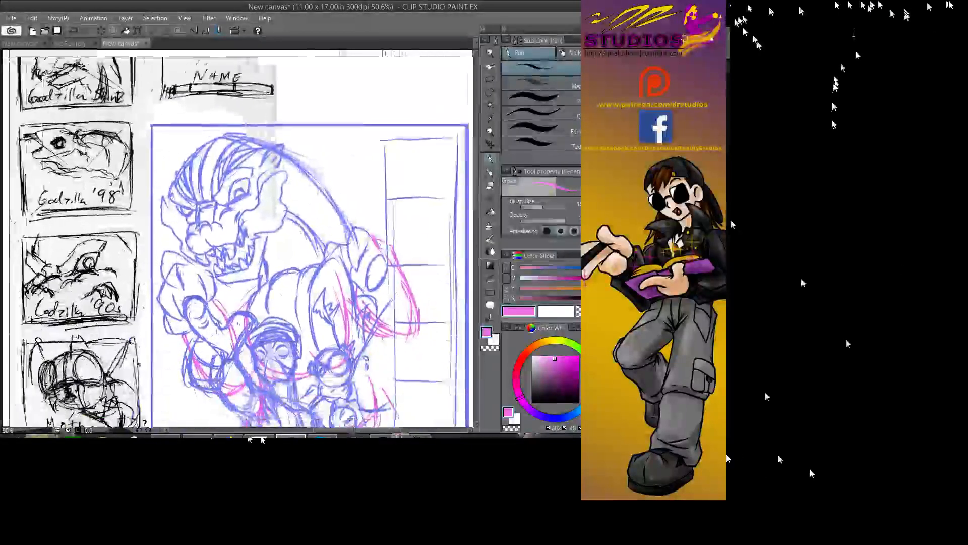
# - Draw the outer contour of the monster's far thigh across the box column and add a second outer line to the near thigh
pyautogui.moveTo(350, 316); pyautogui.dragTo(342, 306)
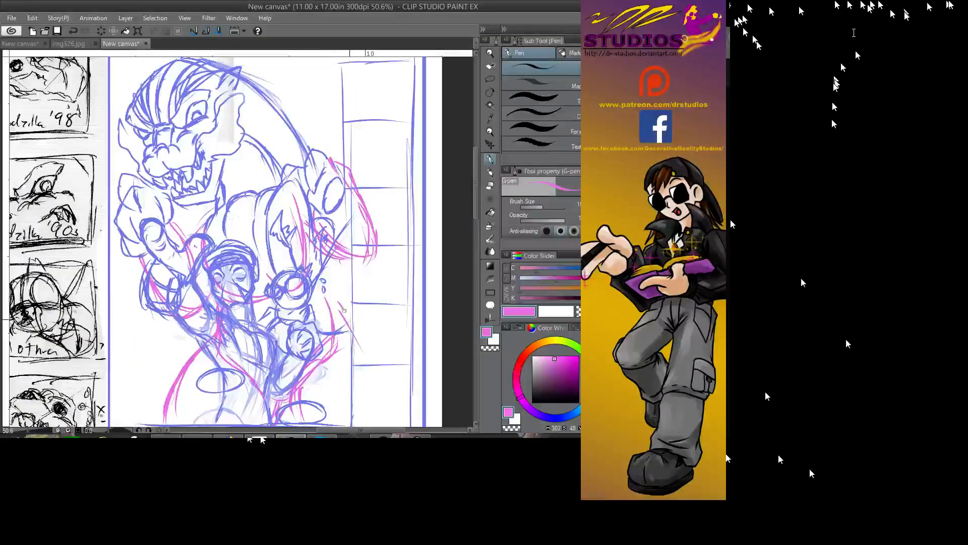
pyautogui.moveTo(344, 261)
pyautogui.mouseDown()
pyautogui.moveTo(346, 297)
pyautogui.moveTo(386, 409)
pyautogui.mouseUp()
pyautogui.moveTo(371, 356); pyautogui.dragTo(374, 388)
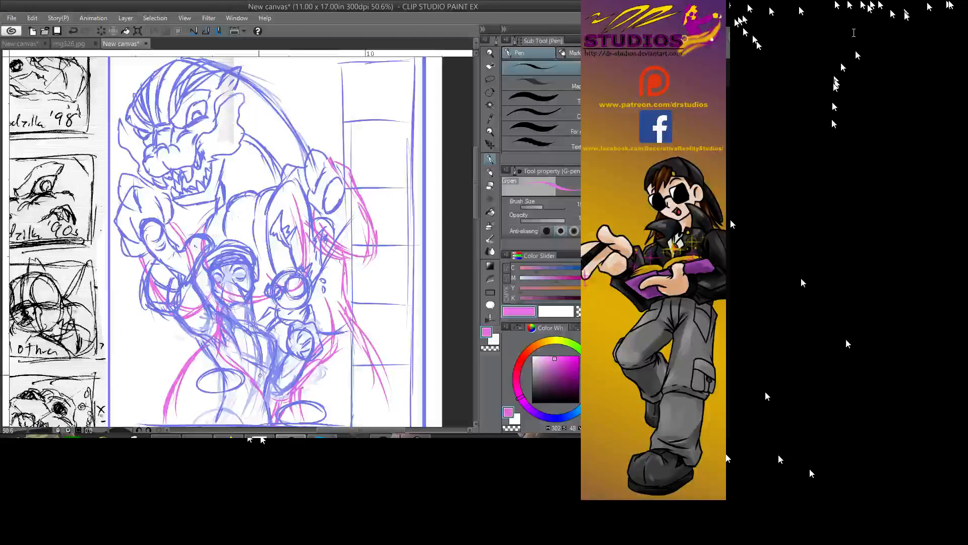
pyautogui.moveTo(204, 335)
pyautogui.mouseDown()
pyautogui.moveTo(159, 398)
pyautogui.moveTo(154, 424)
pyautogui.moveTo(182, 370)
pyautogui.mouseUp()
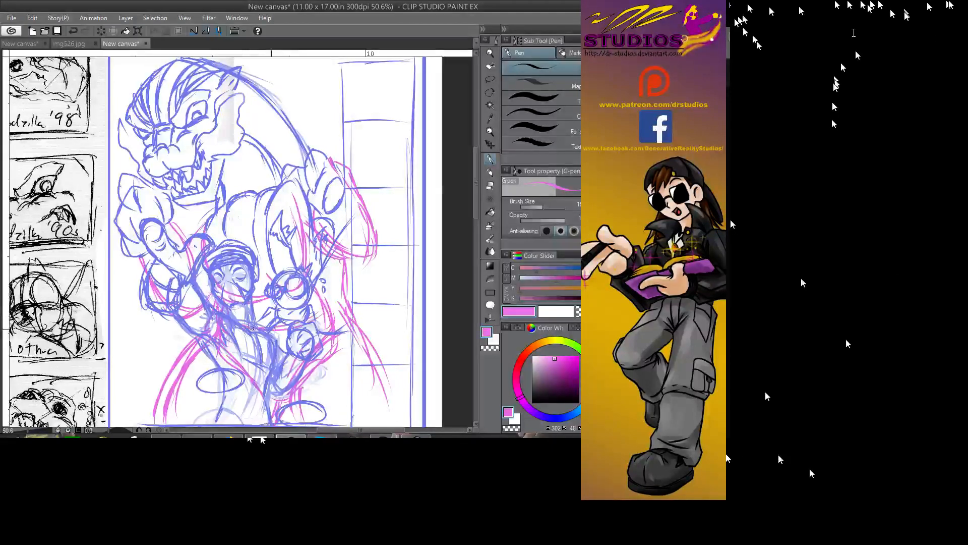
pyautogui.moveTo(319, 298)
pyautogui.mouseDown()
pyautogui.moveTo(217, 170)
pyautogui.moveTo(243, 179)
pyautogui.mouseUp()
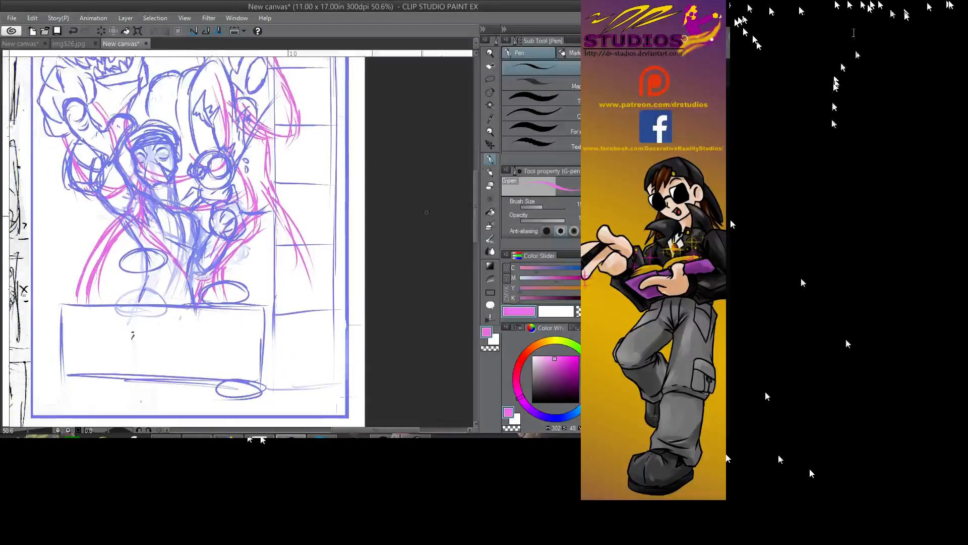
pyautogui.moveTo(280, 221)
pyautogui.mouseDown()
pyautogui.moveTo(310, 272)
pyautogui.moveTo(314, 308)
pyautogui.mouseUp()
pyautogui.moveTo(303, 252); pyautogui.dragTo(313, 310)
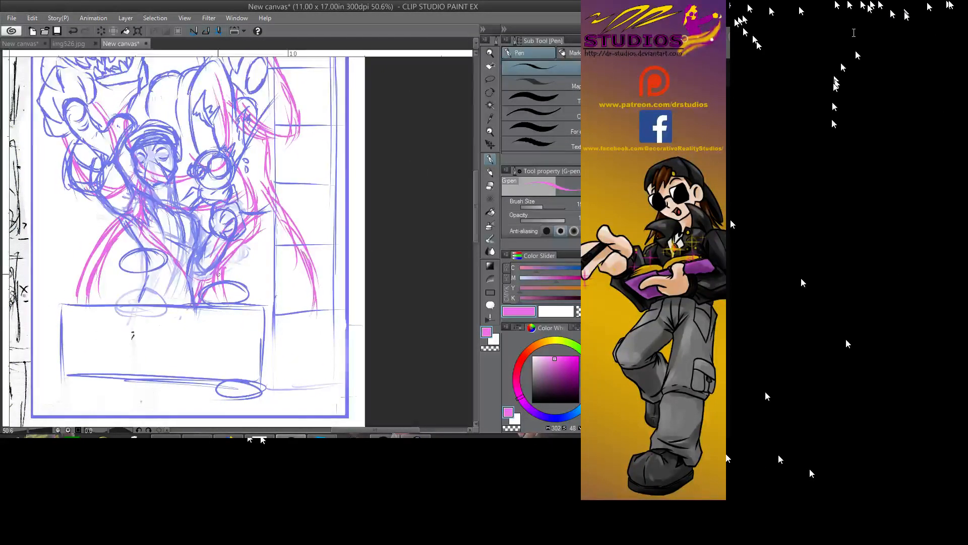
# - Sketch the far leg's inner thigh, rounded knee and upper shin in pink over the end of the caption box
pyautogui.moveTo(216, 305)
pyautogui.mouseDown()
pyautogui.moveTo(250, 368)
pyautogui.moveTo(275, 329)
pyautogui.moveTo(309, 330)
pyautogui.mouseUp()
pyautogui.moveTo(230, 352); pyautogui.dragTo(304, 332)
pyautogui.moveTo(295, 258); pyautogui.dragTo(313, 327)
pyautogui.moveTo(314, 269); pyautogui.dragTo(323, 331)
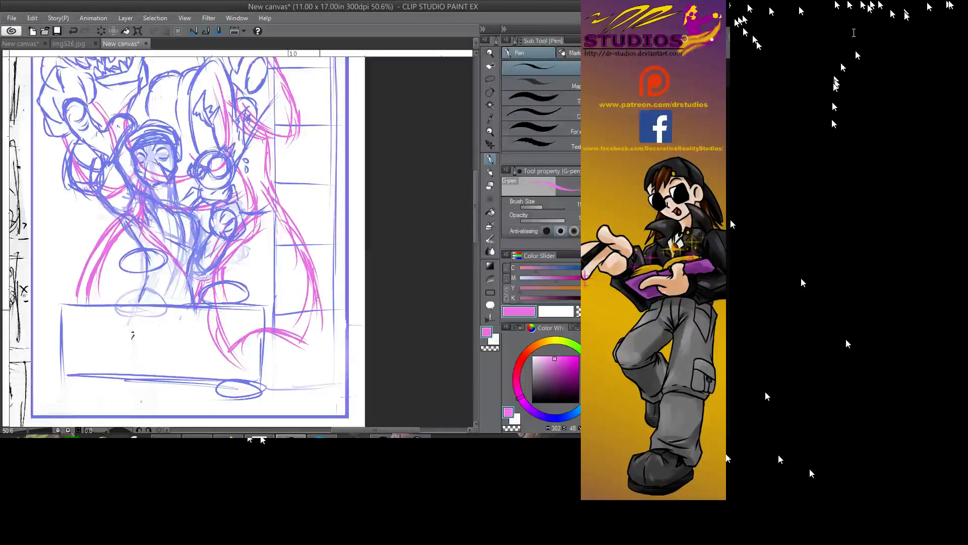
pyautogui.moveTo(314, 297)
pyautogui.mouseDown()
pyautogui.moveTo(321, 326)
pyautogui.moveTo(289, 337)
pyautogui.moveTo(277, 377)
pyautogui.mouseUp()
pyautogui.moveTo(278, 379)
pyautogui.mouseDown()
pyautogui.moveTo(232, 361)
pyautogui.moveTo(292, 368)
pyautogui.mouseUp()
pyautogui.moveTo(231, 348); pyautogui.dragTo(242, 409)
pyautogui.moveTo(315, 342); pyautogui.dragTo(337, 411)
pyautogui.moveTo(328, 373)
pyautogui.mouseDown()
pyautogui.moveTo(424, 414)
pyautogui.moveTo(464, 395)
pyautogui.moveTo(442, 349)
pyautogui.mouseUp()
pyautogui.moveTo(244, 227)
pyautogui.mouseDown()
pyautogui.moveTo(235, 403)
pyautogui.moveTo(186, 308)
pyautogui.moveTo(212, 376)
pyautogui.moveTo(227, 338)
pyautogui.mouseUp()
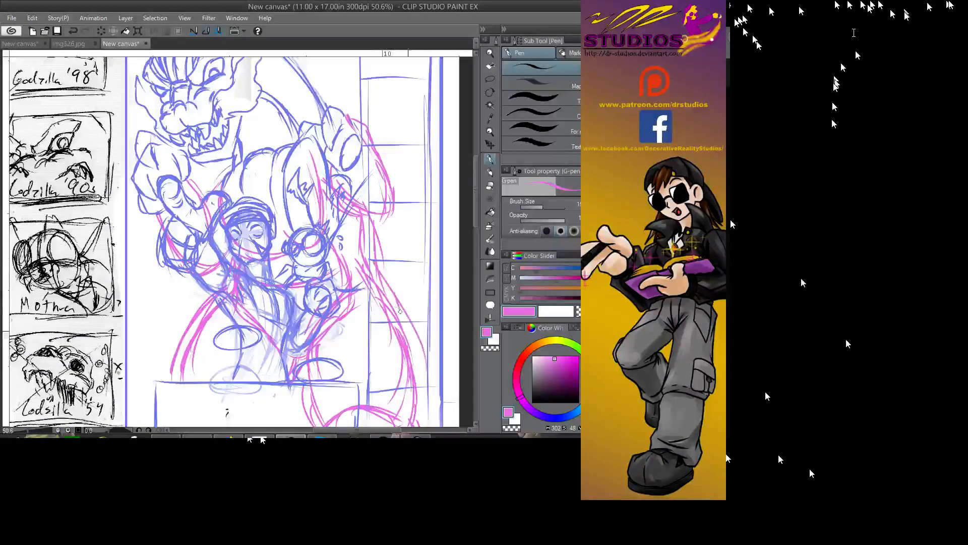
# - Fade the far thigh's outer lines and redraw the contour as a wider curve down to the knee
pyautogui.moveTo(383, 260)
pyautogui.mouseDown()
pyautogui.moveTo(412, 426)
pyautogui.moveTo(413, 400)
pyautogui.mouseUp()
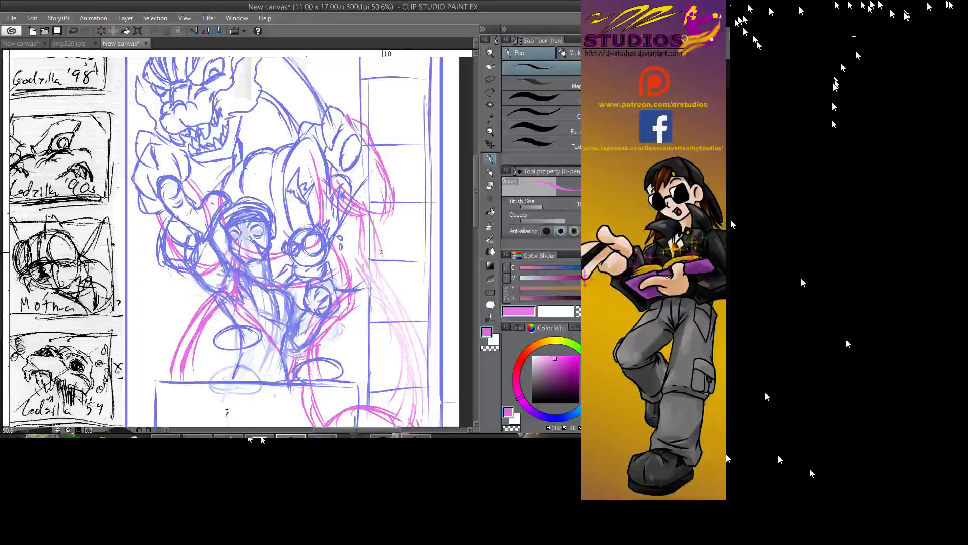
pyautogui.moveTo(369, 214)
pyautogui.mouseDown()
pyautogui.moveTo(384, 291)
pyautogui.moveTo(425, 350)
pyautogui.mouseUp()
pyautogui.moveTo(379, 282); pyautogui.dragTo(423, 409)
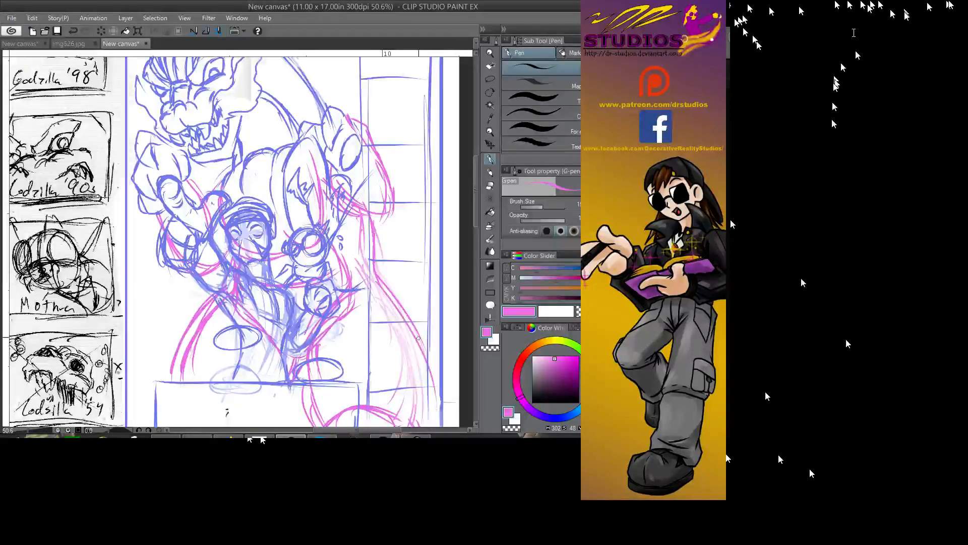
pyautogui.moveTo(418, 336)
pyautogui.mouseDown()
pyautogui.moveTo(423, 396)
pyautogui.moveTo(414, 395)
pyautogui.moveTo(379, 292)
pyautogui.mouseUp()
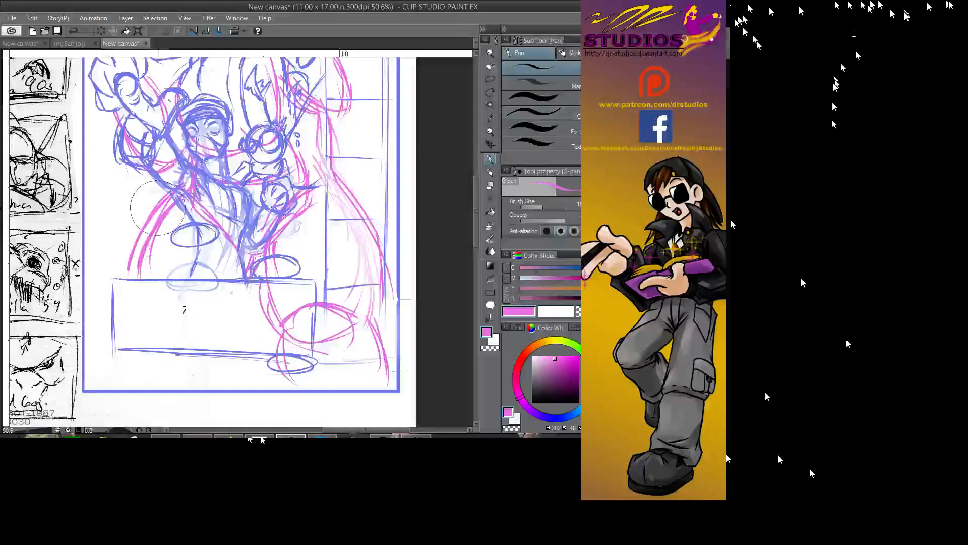
# - Fade the near thigh's outer lines and redraw that contour as a wider curve
pyautogui.moveTo(171, 202)
pyautogui.mouseDown()
pyautogui.moveTo(143, 237)
pyautogui.moveTo(168, 189)
pyautogui.moveTo(139, 211)
pyautogui.moveTo(155, 191)
pyautogui.moveTo(101, 279)
pyautogui.mouseUp()
pyautogui.moveTo(125, 232)
pyautogui.mouseDown()
pyautogui.moveTo(117, 276)
pyautogui.moveTo(166, 430)
pyautogui.moveTo(146, 391)
pyautogui.moveTo(149, 425)
pyautogui.mouseUp()
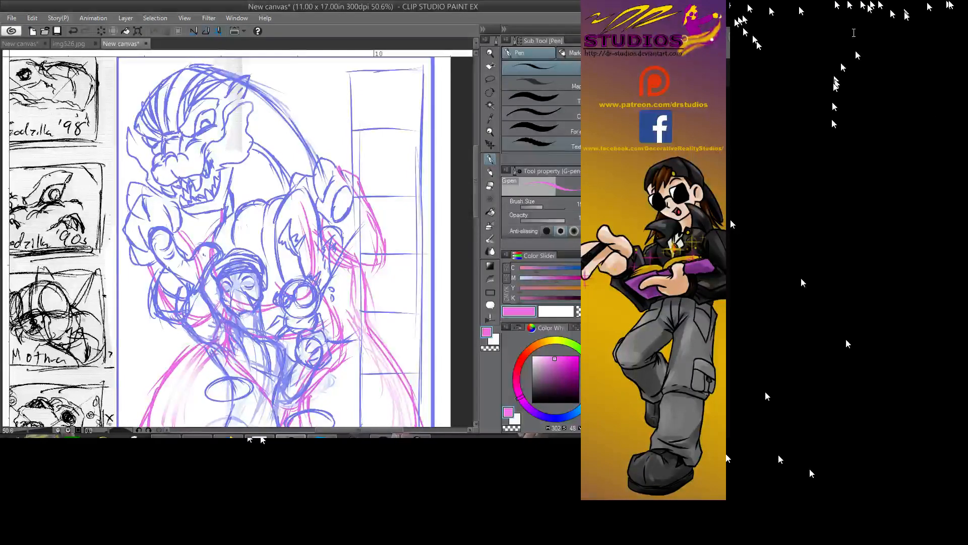
pyautogui.moveTo(218, 423); pyautogui.dragTo(201, 312)
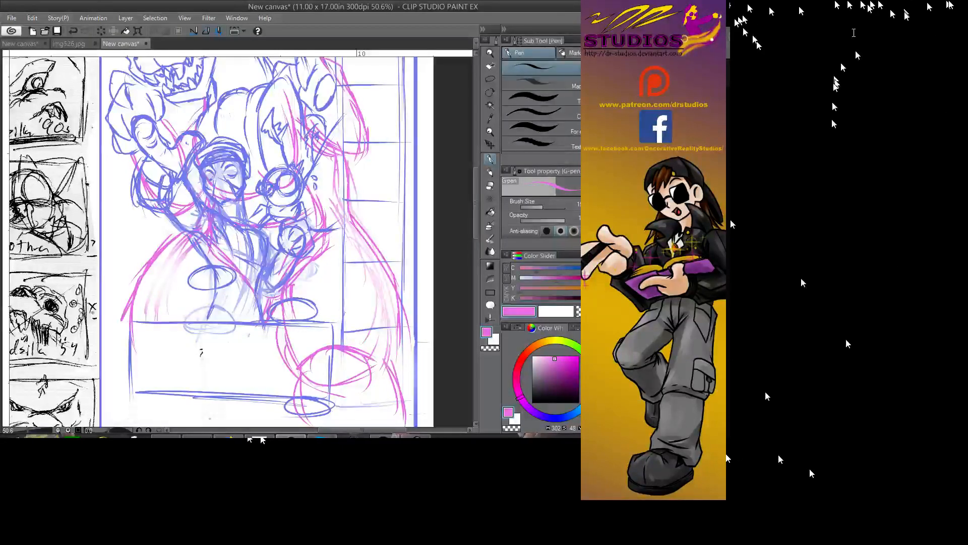
pyautogui.moveTo(200, 353); pyautogui.dragTo(183, 396)
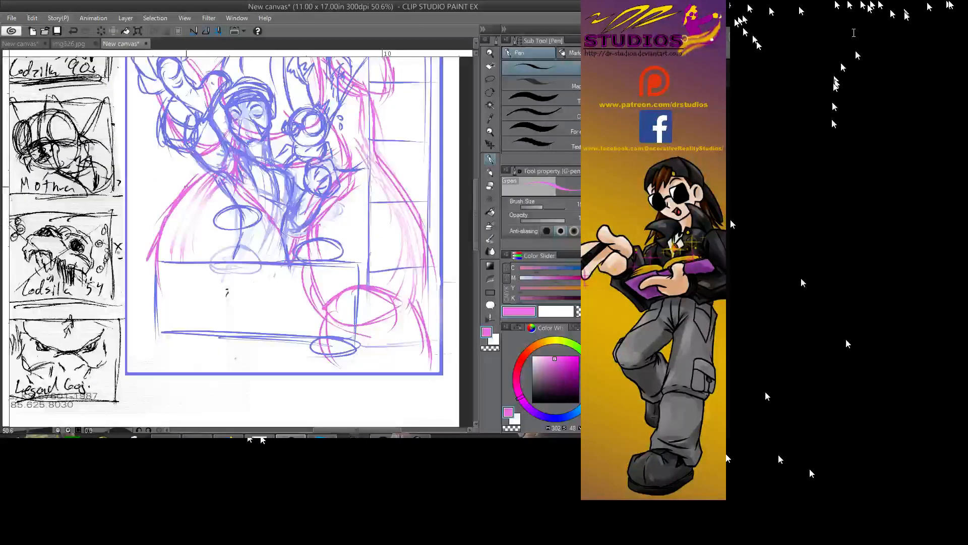
# - Sketch the near leg's lower thigh, rounded knee and inner thigh line across the caption box in pink
pyautogui.moveTo(171, 204); pyautogui.dragTo(145, 309)
pyautogui.moveTo(138, 266)
pyautogui.mouseDown()
pyautogui.moveTo(151, 301)
pyautogui.moveTo(142, 322)
pyautogui.moveTo(154, 332)
pyautogui.moveTo(201, 315)
pyautogui.mouseUp()
pyautogui.moveTo(166, 324); pyautogui.dragTo(192, 313)
pyautogui.moveTo(155, 286)
pyautogui.mouseDown()
pyautogui.moveTo(197, 311)
pyautogui.moveTo(255, 278)
pyautogui.mouseUp()
pyautogui.moveTo(220, 311)
pyautogui.mouseDown()
pyautogui.moveTo(275, 268)
pyautogui.moveTo(264, 277)
pyautogui.mouseUp()
pyautogui.moveTo(207, 327); pyautogui.dragTo(272, 236)
# - Sketch the shins below both of the monster's knees down past the frame's lower edge
pyautogui.moveTo(231, 291)
pyautogui.mouseDown()
pyautogui.moveTo(255, 259)
pyautogui.moveTo(245, 371)
pyautogui.mouseUp()
pyautogui.moveTo(229, 315); pyautogui.dragTo(247, 368)
pyautogui.moveTo(150, 330); pyautogui.dragTo(145, 370)
pyautogui.moveTo(147, 326); pyautogui.dragTo(149, 372)
pyautogui.moveTo(151, 323); pyautogui.dragTo(159, 391)
pyautogui.moveTo(243, 310); pyautogui.dragTo(259, 364)
pyautogui.moveTo(308, 306)
pyautogui.mouseDown()
pyautogui.moveTo(322, 391)
pyautogui.moveTo(329, 371)
pyautogui.mouseUp()
pyautogui.moveTo(416, 306); pyautogui.dragTo(429, 333)
# - Fade the rough lines between the thighs, hide the blue sketch and redraw the V-shaped pelvis and inner thigh lines in pink
pyautogui.moveTo(280, 265)
pyautogui.mouseDown()
pyautogui.moveTo(227, 305)
pyautogui.moveTo(261, 331)
pyautogui.mouseUp()
pyautogui.moveTo(263, 219); pyautogui.dragTo(285, 255)
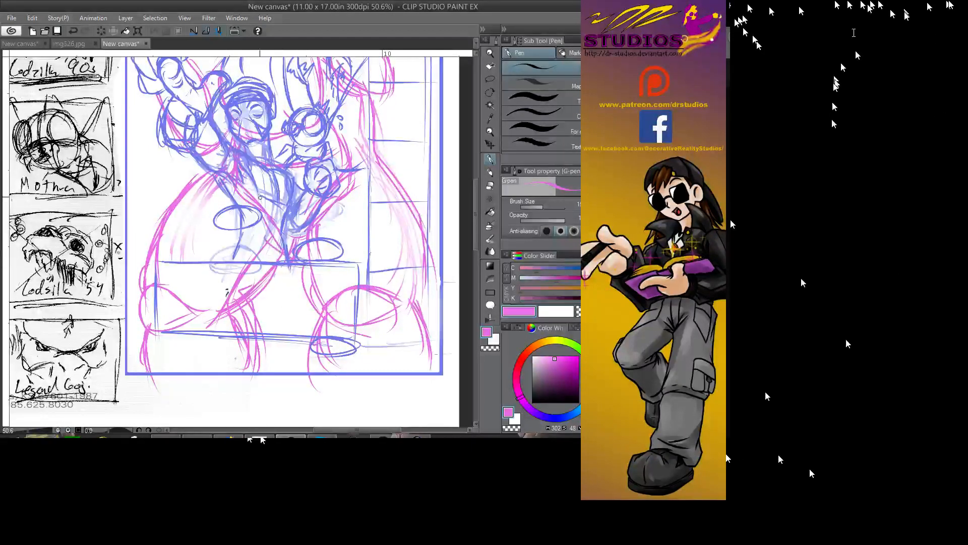
pyautogui.moveTo(260, 201); pyautogui.dragTo(268, 239)
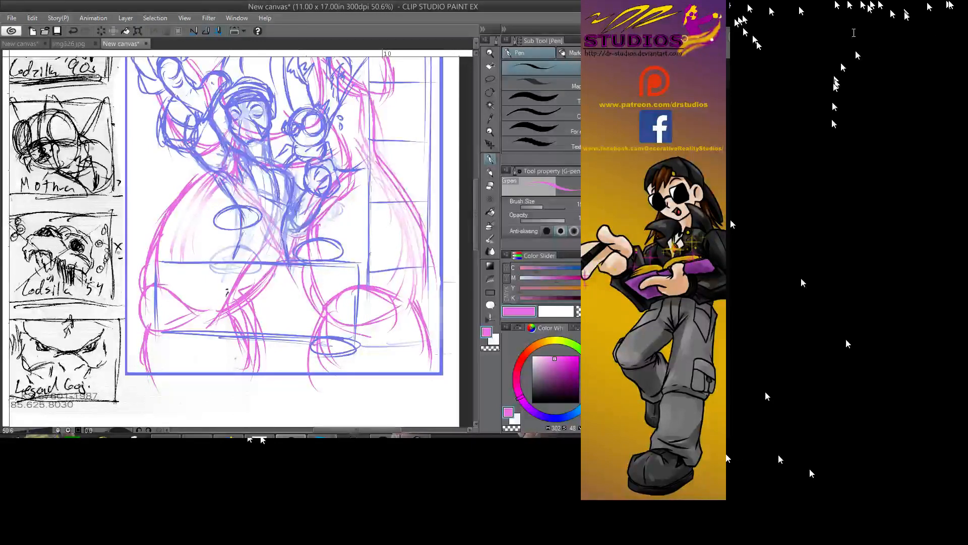
pyautogui.hotkey('ctrl', 'shift', 'h')
pyautogui.moveTo(271, 263)
pyautogui.mouseDown()
pyautogui.moveTo(330, 210)
pyautogui.moveTo(211, 318)
pyautogui.moveTo(322, 290)
pyautogui.mouseUp()
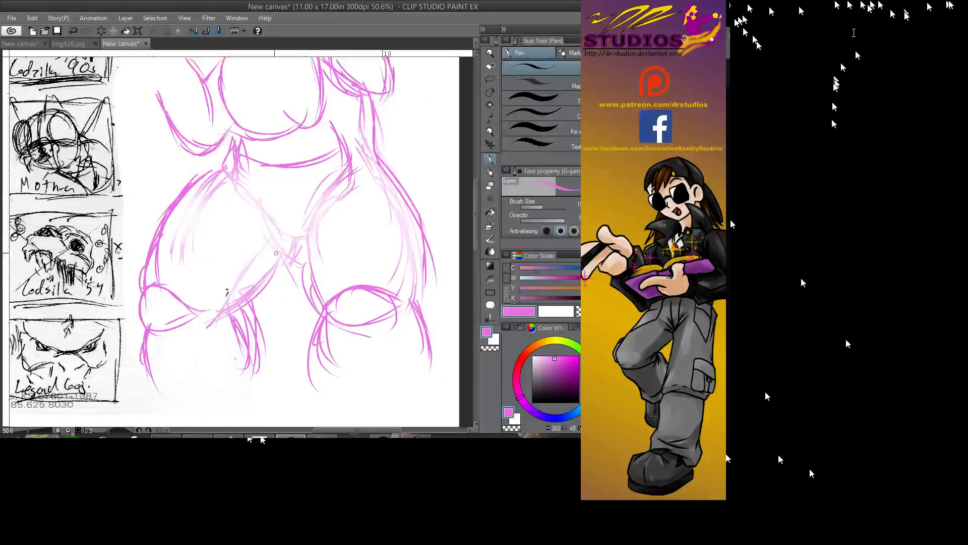
pyautogui.moveTo(216, 178)
pyautogui.mouseDown()
pyautogui.moveTo(291, 263)
pyautogui.moveTo(264, 267)
pyautogui.moveTo(313, 260)
pyautogui.moveTo(316, 227)
pyautogui.mouseUp()
pyautogui.moveTo(353, 160); pyautogui.dragTo(348, 182)
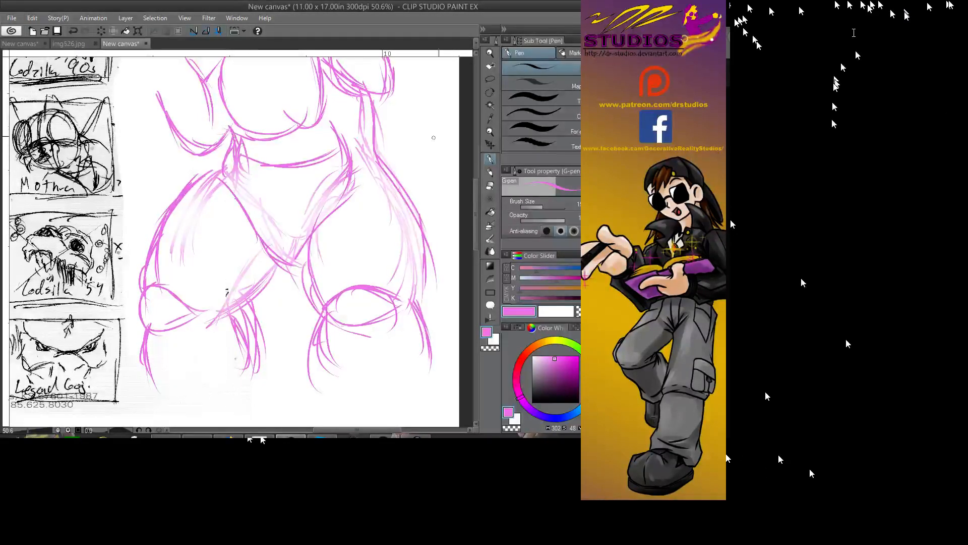
# - Show the blue sketch again and add pink neck and upper chest lines below the monster's head
pyautogui.scroll(5, 322, 217)
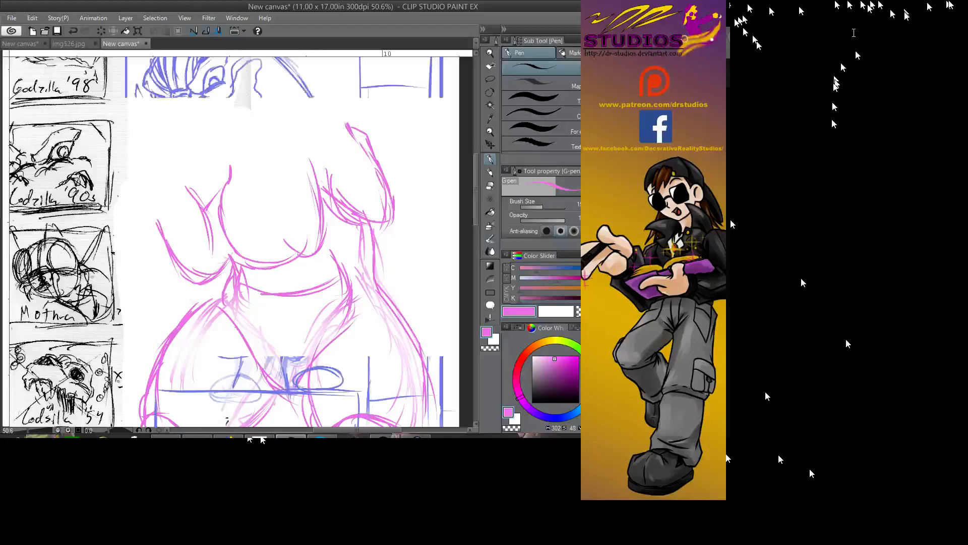
pyautogui.moveTo(238, 165); pyautogui.dragTo(303, 141)
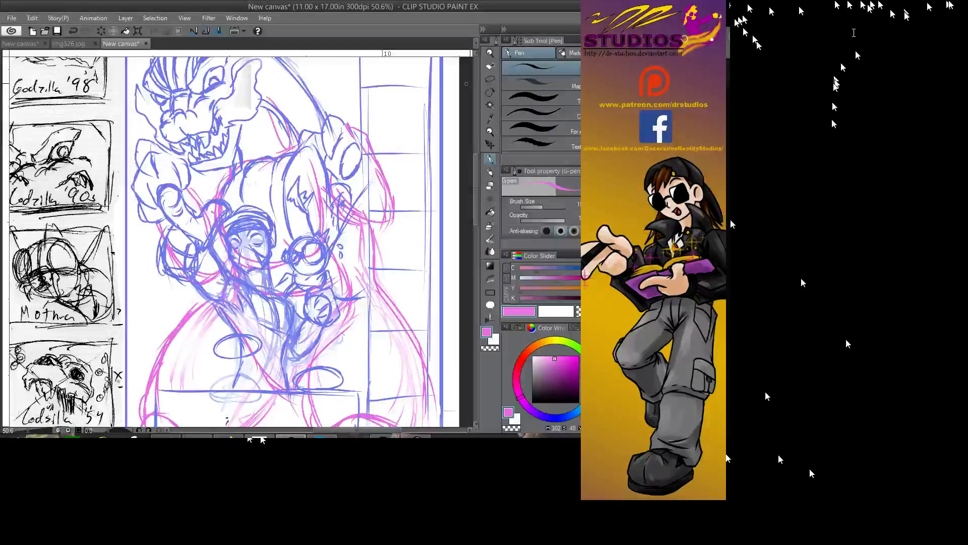
pyautogui.scroll(10, 237, 242)
pyautogui.scroll(-5, 237, 242)
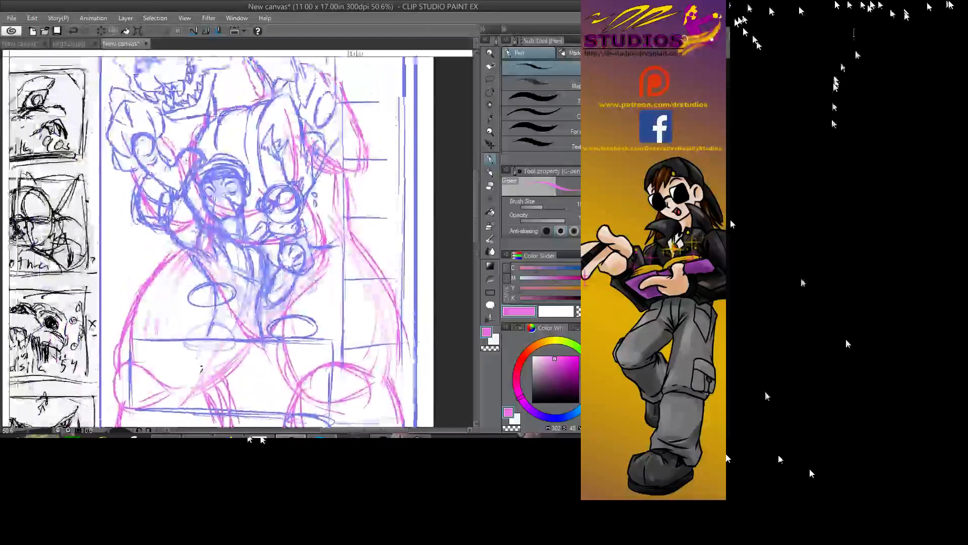
pyautogui.hscroll(-3, 237, 242)
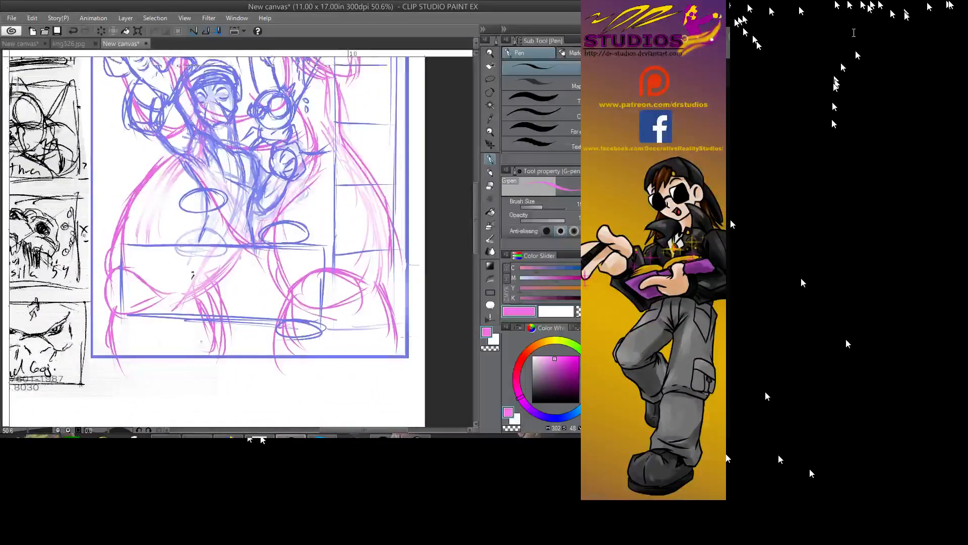
# - Isolate the pink anatomy by hiding the blue sketch, and redraw the far leg's outer knee and calf
pyautogui.press('Delete')
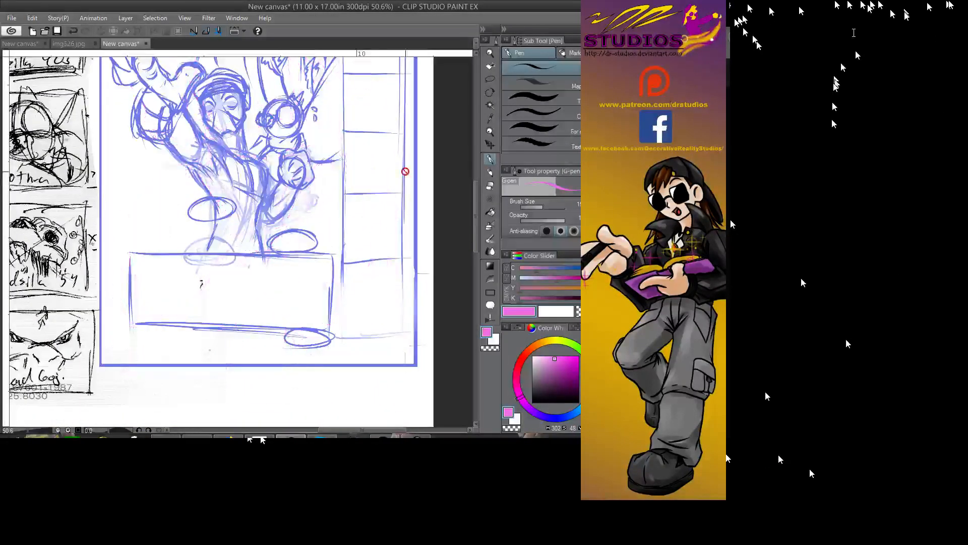
pyautogui.hotkey('ctrl', 'z')
pyautogui.press('Delete')
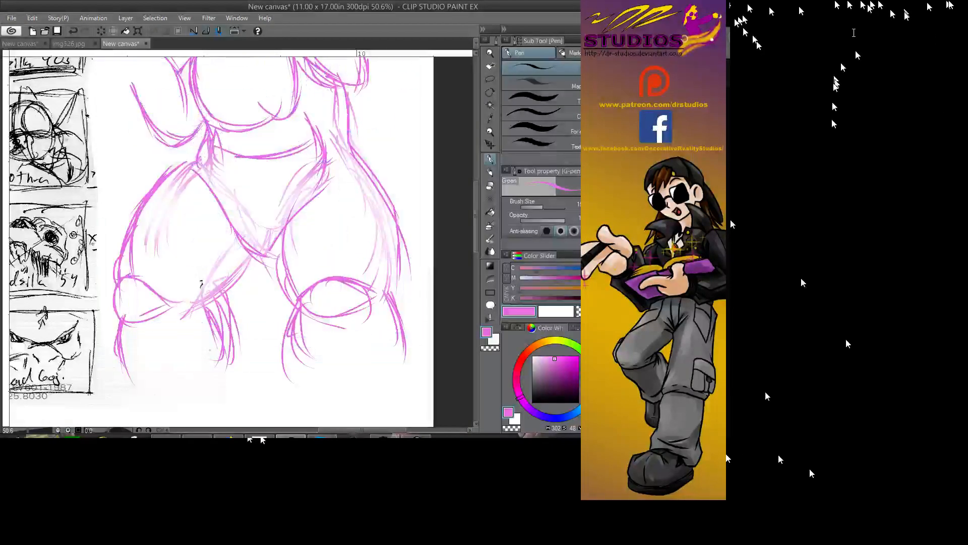
pyautogui.moveTo(398, 298); pyautogui.dragTo(420, 376)
pyautogui.moveTo(399, 254); pyautogui.dragTo(389, 287)
pyautogui.moveTo(391, 233); pyautogui.dragTo(396, 282)
pyautogui.moveTo(407, 325); pyautogui.dragTo(411, 372)
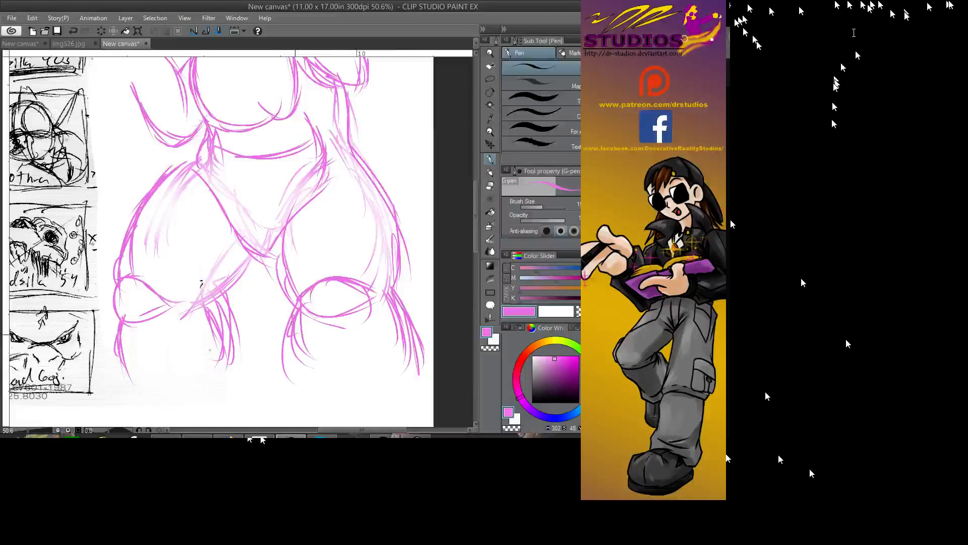
# - Sketch the inner and outer calf lines of the monster's far leg in pink below the knee
pyautogui.moveTo(295, 332); pyautogui.dragTo(338, 388)
pyautogui.moveTo(305, 355); pyautogui.dragTo(326, 393)
pyautogui.moveTo(399, 297)
pyautogui.mouseDown()
pyautogui.moveTo(409, 314)
pyautogui.moveTo(406, 377)
pyautogui.mouseUp()
pyautogui.moveTo(403, 319); pyautogui.dragTo(395, 377)
pyautogui.moveTo(399, 292); pyautogui.dragTo(407, 327)
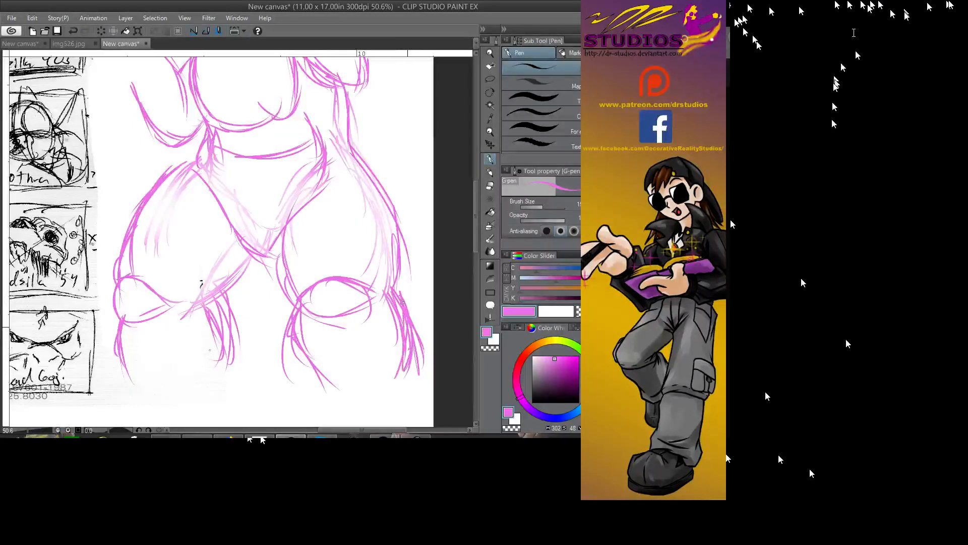
# - Strengthen the near leg's inner calf and thigh underside in pink, and run a curved line down from the crotch behind the far leg
pyautogui.moveTo(217, 299); pyautogui.dragTo(222, 376)
pyautogui.moveTo(202, 323); pyautogui.dragTo(223, 358)
pyautogui.moveTo(222, 282); pyautogui.dragTo(195, 315)
pyautogui.moveTo(250, 255); pyautogui.dragTo(186, 304)
pyautogui.moveTo(169, 301); pyautogui.dragTo(207, 296)
pyautogui.moveTo(234, 272)
pyautogui.mouseDown()
pyautogui.moveTo(250, 253)
pyautogui.moveTo(222, 298)
pyautogui.mouseUp()
pyautogui.moveTo(252, 270)
pyautogui.mouseDown()
pyautogui.moveTo(223, 296)
pyautogui.moveTo(283, 282)
pyautogui.moveTo(291, 337)
pyautogui.moveTo(276, 324)
pyautogui.mouseUp()
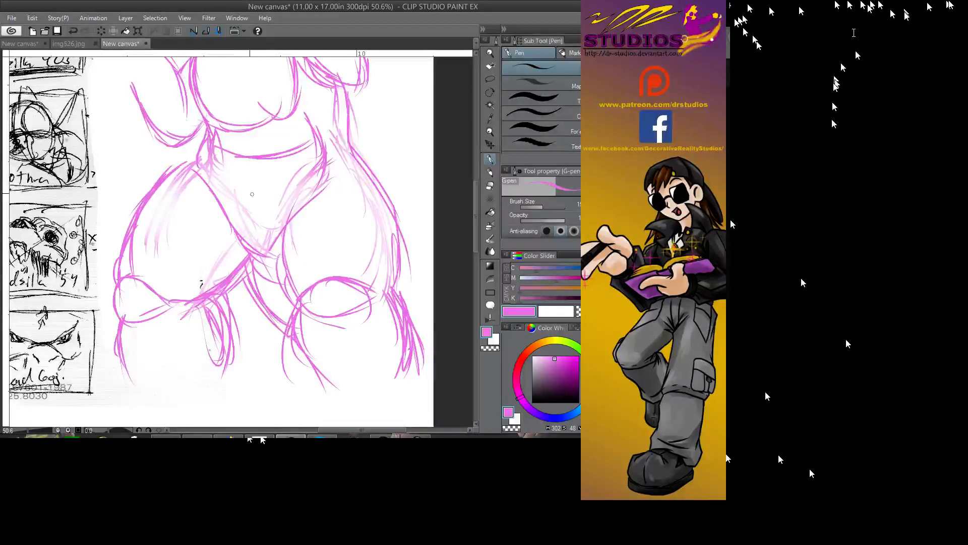
# - Sketch the base of the monster's tail in pink, sweeping behind the far leg and out below it to the page's edge
pyautogui.moveTo(169, 167); pyautogui.dragTo(192, 153)
pyautogui.hotkey('ctrl', '-')
pyautogui.click(489, 53)
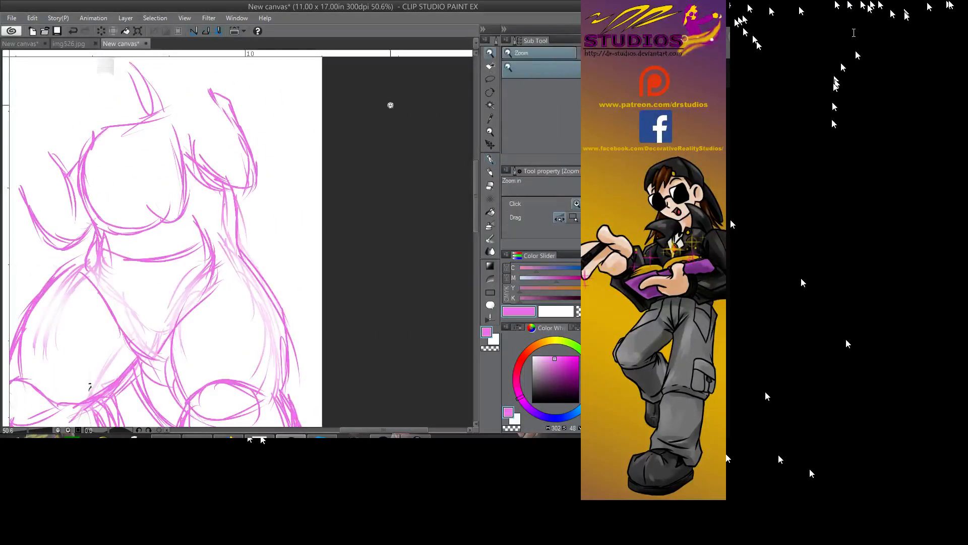
pyautogui.scroll(-2, 311, 170)
pyautogui.scroll(2, 311, 171)
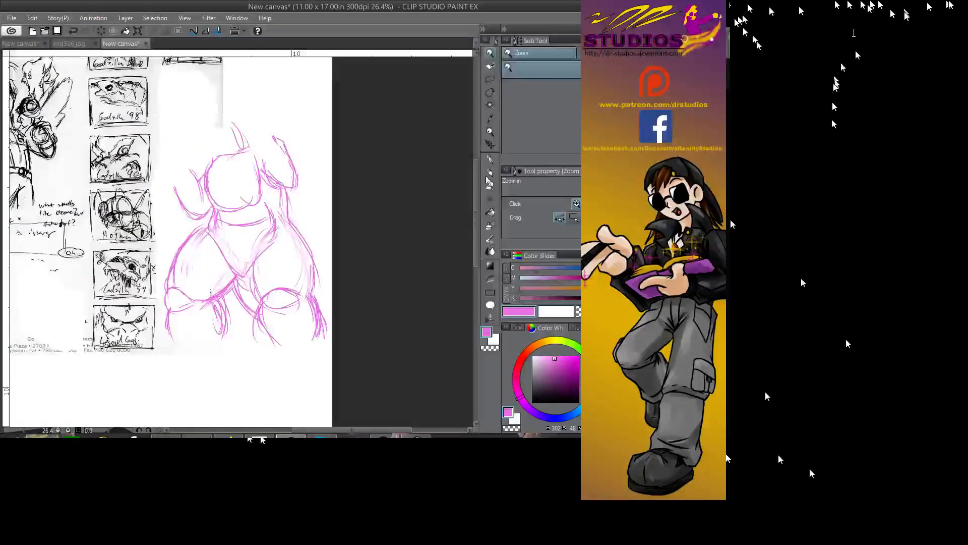
pyautogui.click(496, 160)
pyautogui.moveTo(257, 302); pyautogui.dragTo(303, 347)
pyautogui.moveTo(247, 326); pyautogui.dragTo(297, 364)
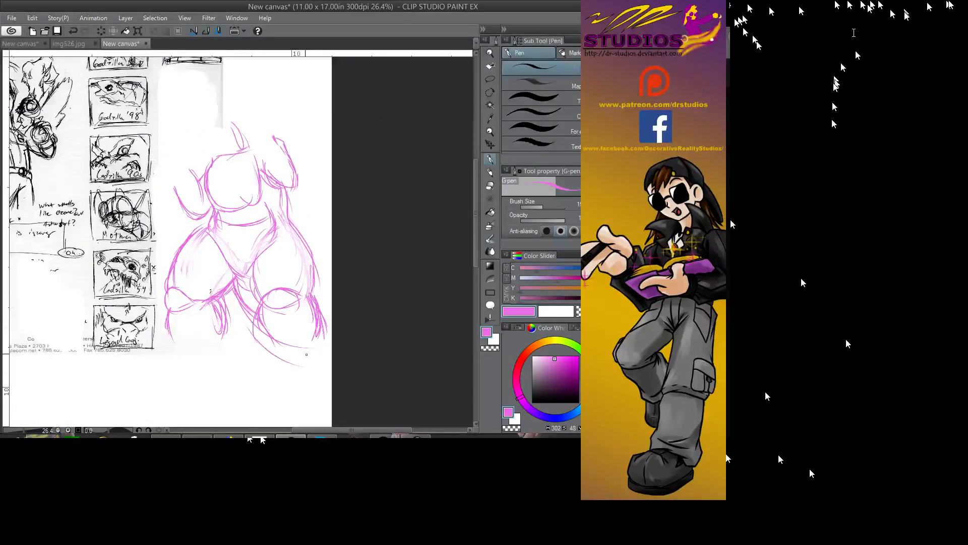
pyautogui.moveTo(245, 305); pyautogui.dragTo(297, 361)
pyautogui.moveTo(254, 337)
pyautogui.mouseDown()
pyautogui.moveTo(303, 363)
pyautogui.moveTo(331, 363)
pyautogui.mouseUp()
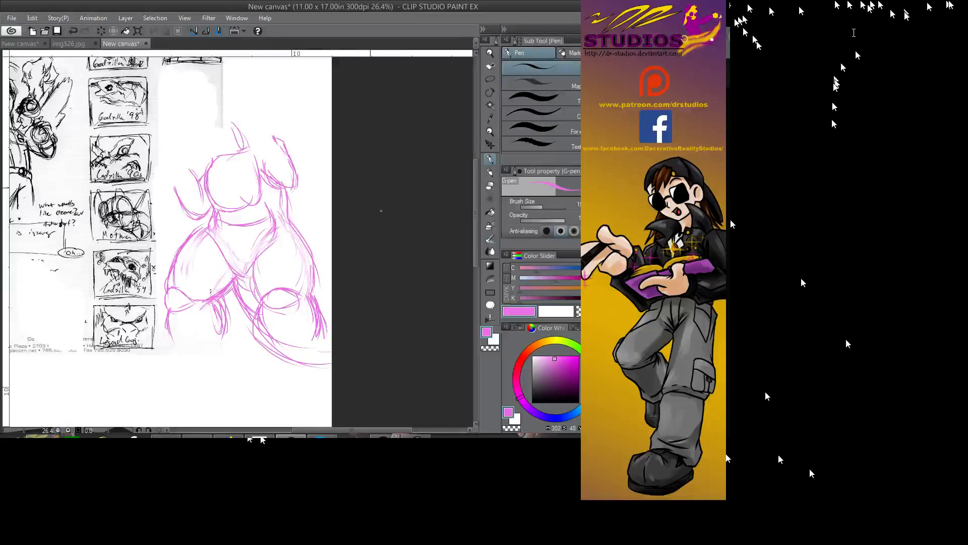
# - Sketch the tail curving back in from the page's edge and up to a curled tip behind the monster's shoulder
pyautogui.moveTo(331, 150)
pyautogui.mouseDown()
pyautogui.moveTo(242, 102)
pyautogui.moveTo(301, 138)
pyautogui.moveTo(278, 75)
pyautogui.moveTo(261, 102)
pyautogui.moveTo(303, 117)
pyautogui.mouseUp()
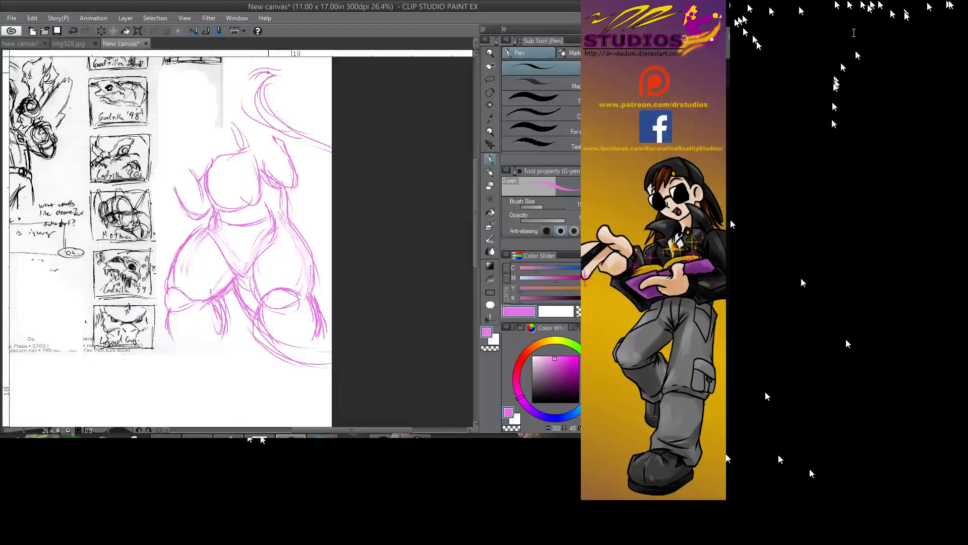
pyautogui.moveTo(255, 72)
pyautogui.mouseDown()
pyautogui.moveTo(269, 103)
pyautogui.moveTo(253, 115)
pyautogui.moveTo(279, 139)
pyautogui.mouseUp()
pyautogui.moveTo(284, 142); pyautogui.dragTo(299, 150)
pyautogui.moveTo(255, 83); pyautogui.dragTo(254, 117)
pyautogui.moveTo(260, 115); pyautogui.dragTo(282, 144)
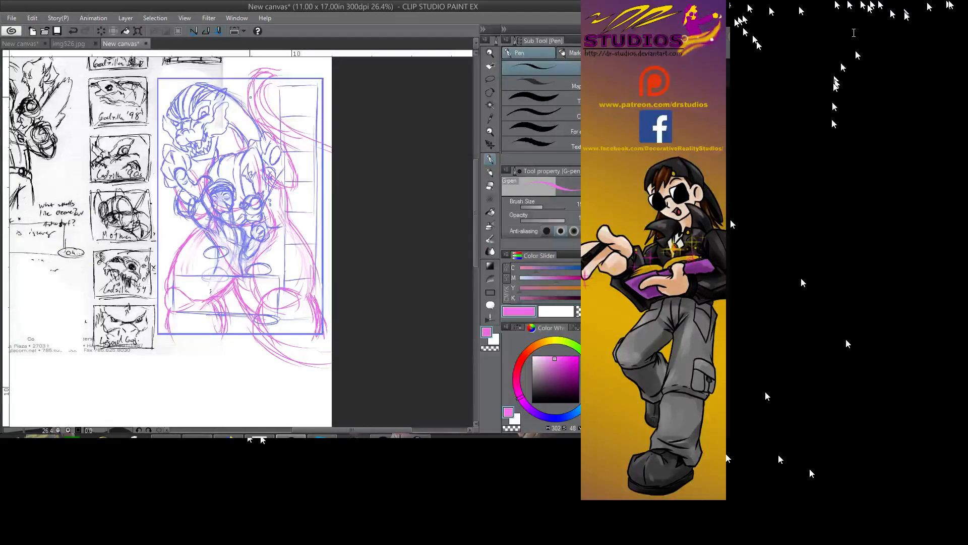
# - Show the blue sketch again, thicken the pink tail tip and rough in jagged spines along the monster's back
pyautogui.moveTo(262, 86)
pyautogui.mouseDown()
pyautogui.moveTo(285, 121)
pyautogui.moveTo(257, 92)
pyautogui.moveTo(252, 119)
pyautogui.mouseUp()
pyautogui.moveTo(254, 106)
pyautogui.mouseDown()
pyautogui.moveTo(300, 157)
pyautogui.moveTo(297, 209)
pyautogui.moveTo(312, 233)
pyautogui.mouseUp()
pyautogui.moveTo(313, 212); pyautogui.dragTo(303, 193)
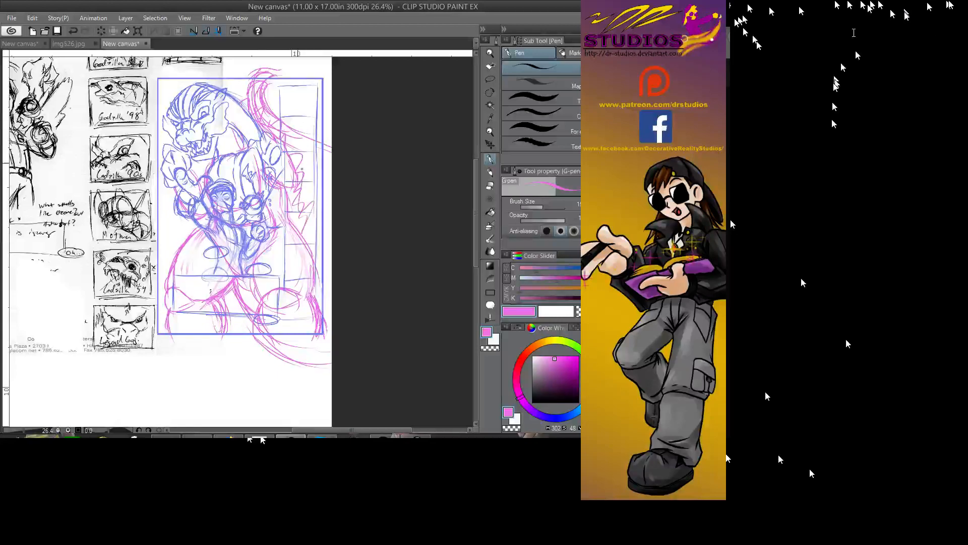
pyautogui.moveTo(241, 94); pyautogui.dragTo(233, 99)
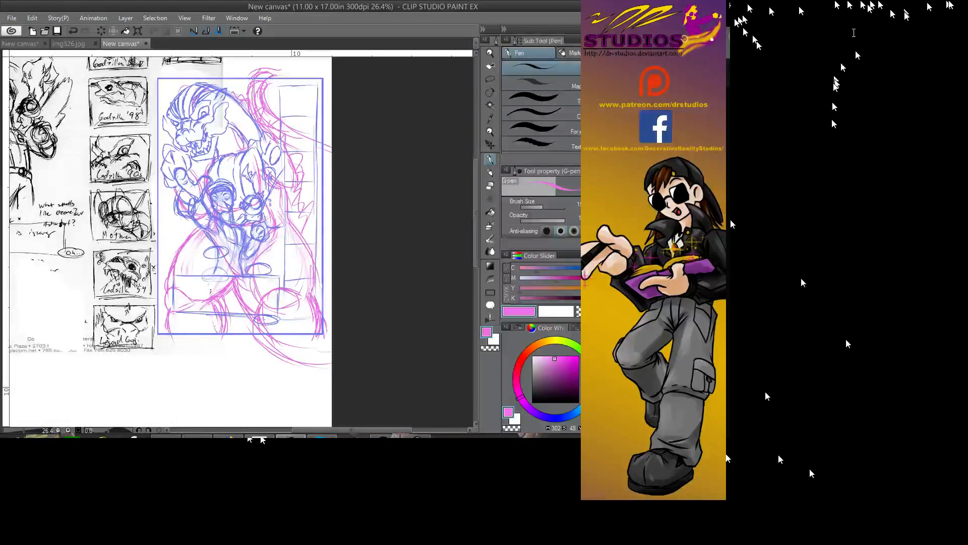
pyautogui.moveTo(323, 120)
pyautogui.mouseDown()
pyautogui.moveTo(336, 132)
pyautogui.moveTo(323, 133)
pyautogui.moveTo(355, 121)
pyautogui.mouseUp()
# - Bring the whole page into view and save the canvas under the name PokePoolZilla
pyautogui.hotkey('ctrl', 'space')
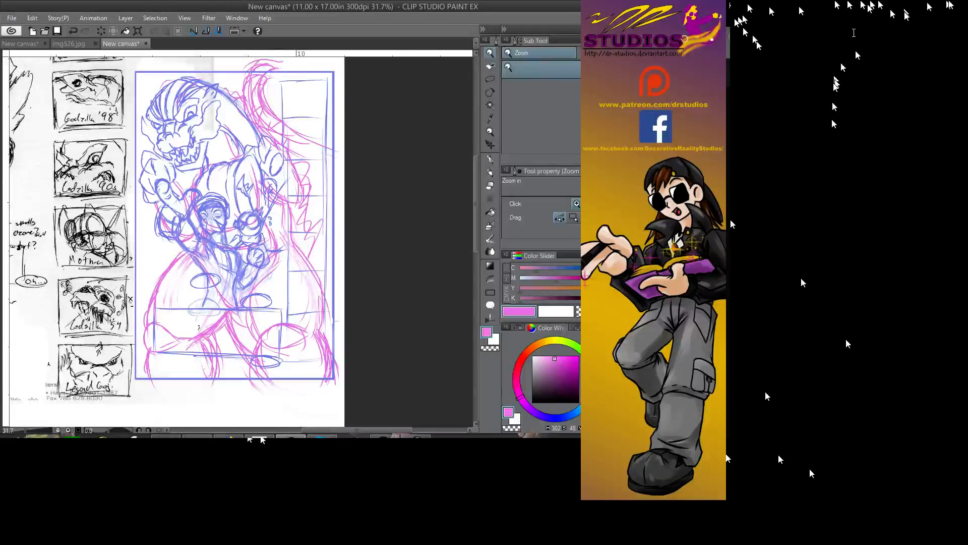
pyautogui.moveTo(456, 85); pyautogui.dragTo(449, 104)
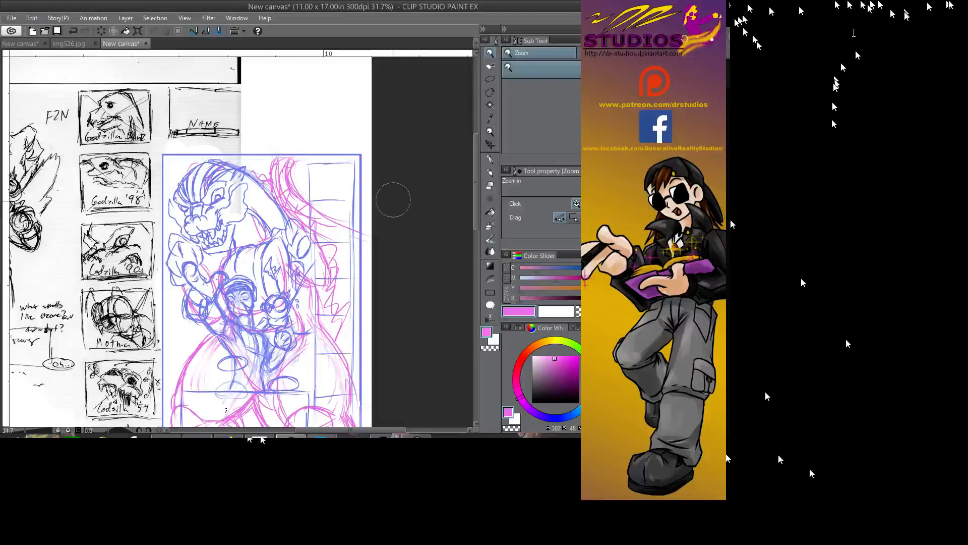
pyautogui.scroll(-1, 389, 225)
pyautogui.scroll(-2, 389, 224)
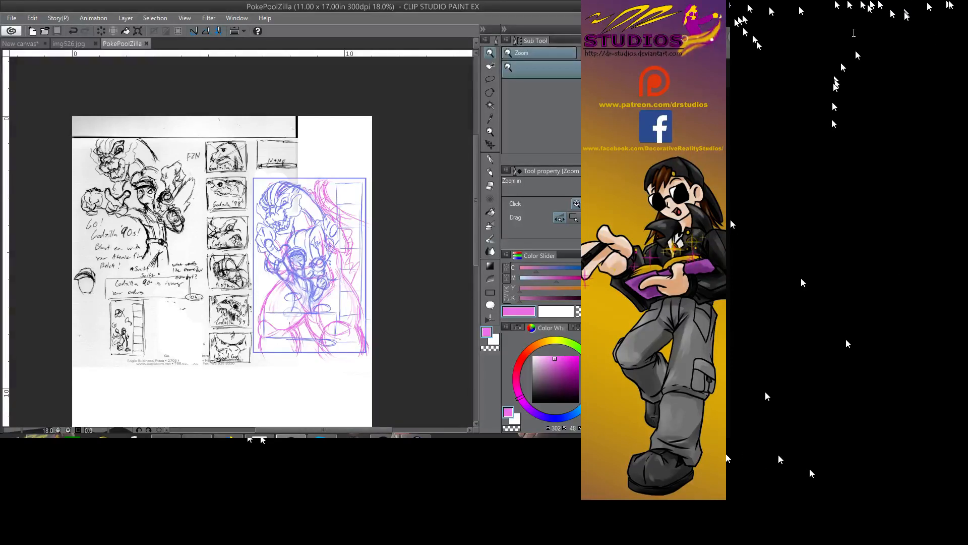
# - Fade the pink anatomy lines and remove the scanned page, leaving only the blue and pink sketch on the canvas
pyautogui.hotkey('ctrl', 'z')
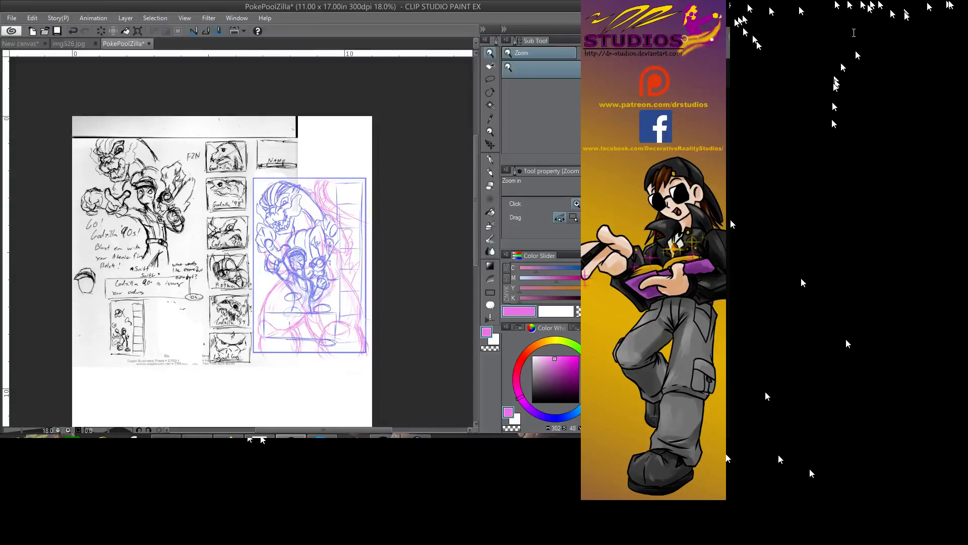
pyautogui.press('Delete')
pyautogui.scroll(-2, 439, 173)
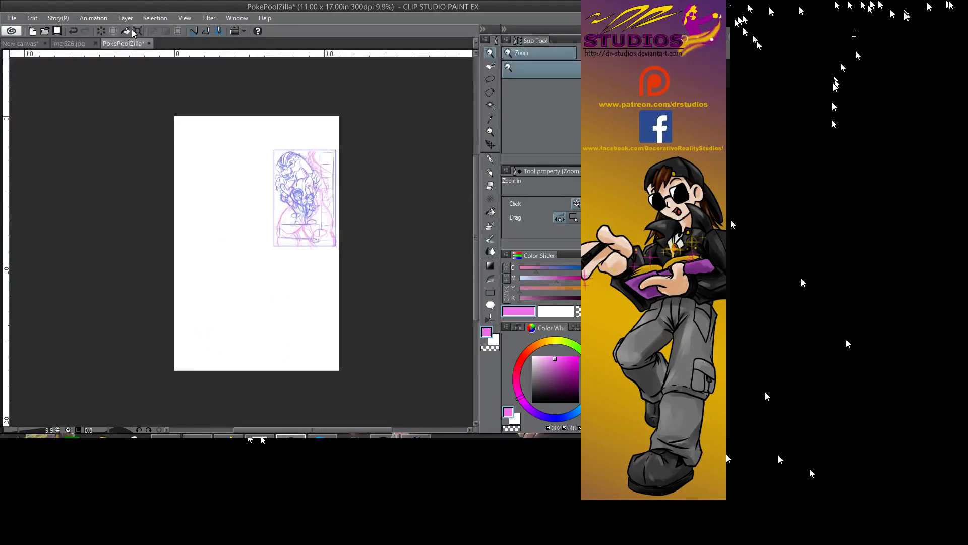
# - Enlarge and reposition the blue and pink sketch together until its frame fills the whole page
pyautogui.hotkey('ctrl', 't')
pyautogui.moveTo(274, 258)
pyautogui.mouseDown()
pyautogui.moveTo(236, 299)
pyautogui.moveTo(188, 378)
pyautogui.moveTo(189, 396)
pyautogui.mouseUp()
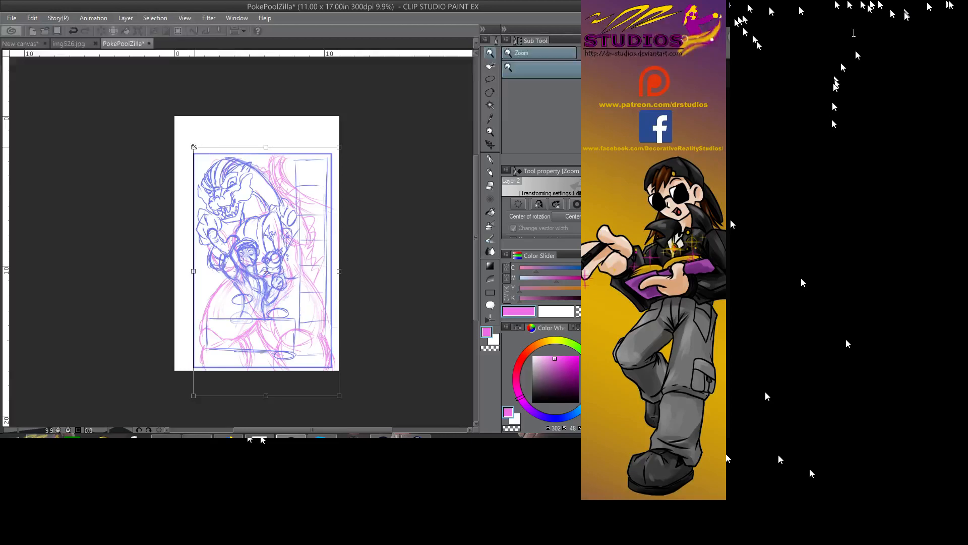
pyautogui.moveTo(194, 146); pyautogui.dragTo(181, 114)
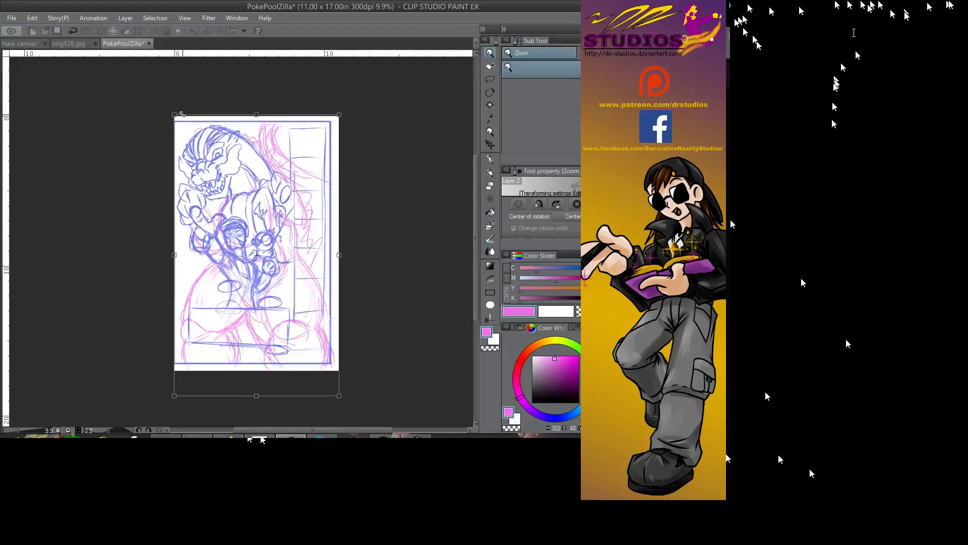
pyautogui.moveTo(283, 189); pyautogui.dragTo(282, 183)
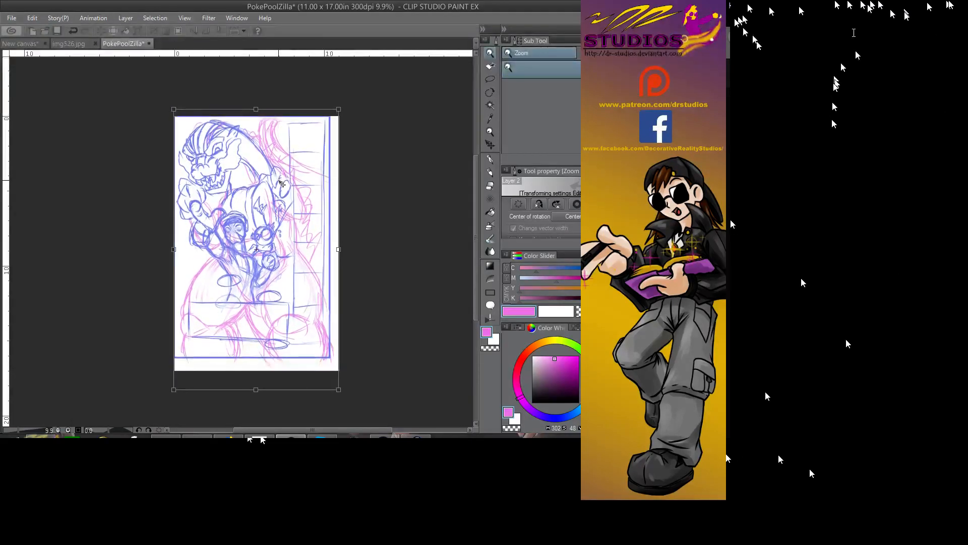
pyautogui.moveTo(339, 389); pyautogui.dragTo(351, 407)
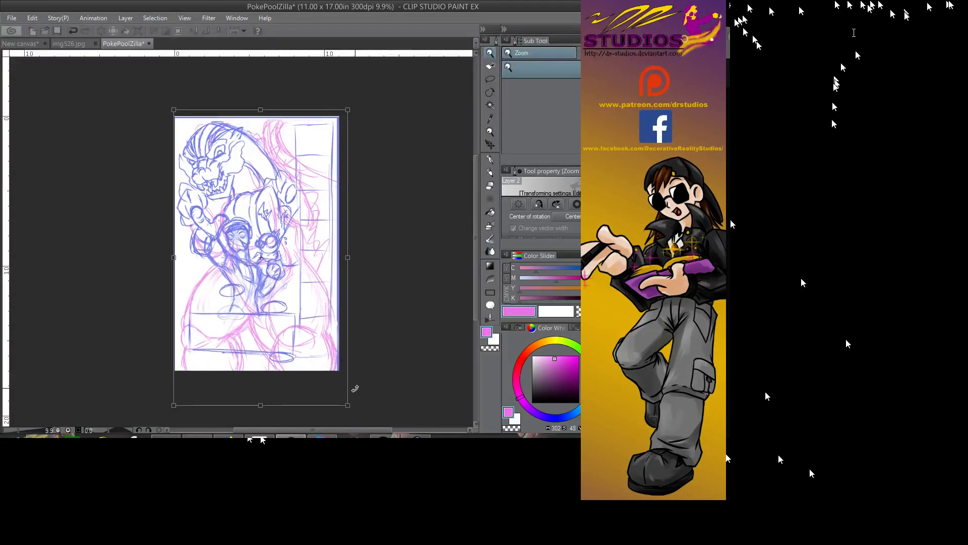
pyautogui.moveTo(319, 253); pyautogui.dragTo(318, 252)
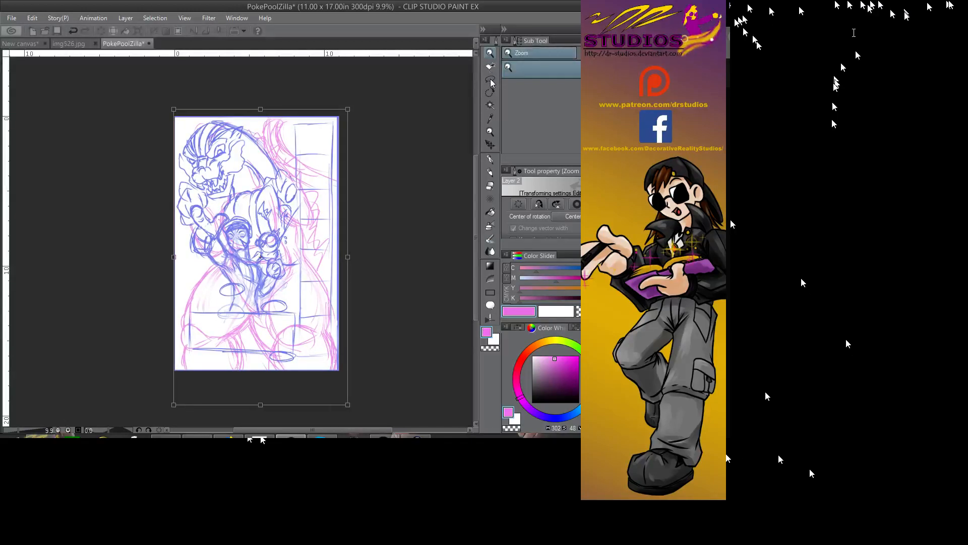
pyautogui.press('Return')
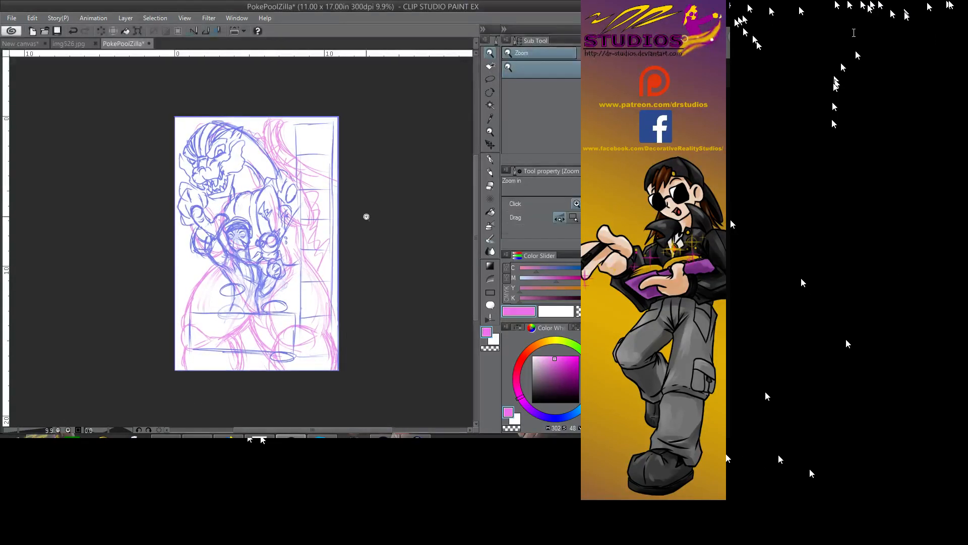
# - Try black, pink and a deep blue as the pen's drawing colour
pyautogui.click(205, 154)
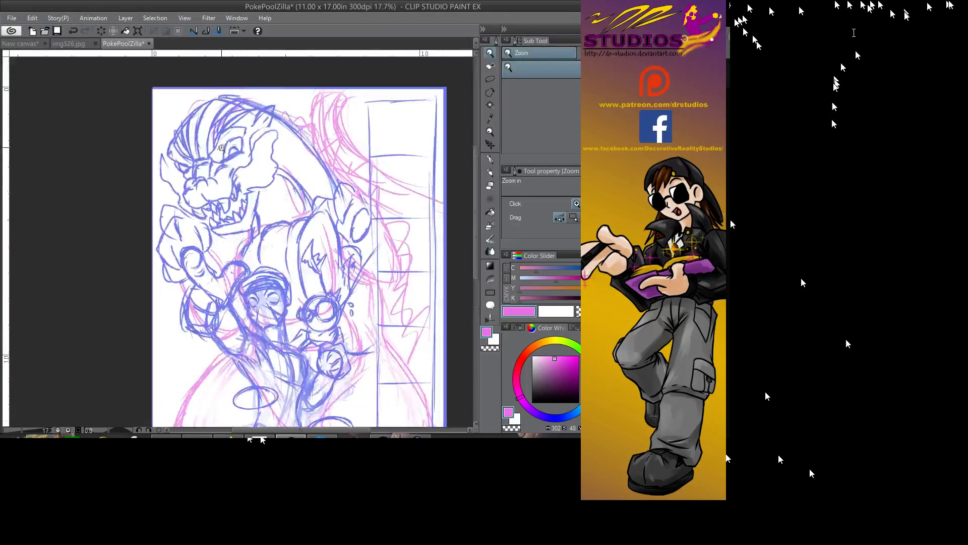
pyautogui.click(254, 207)
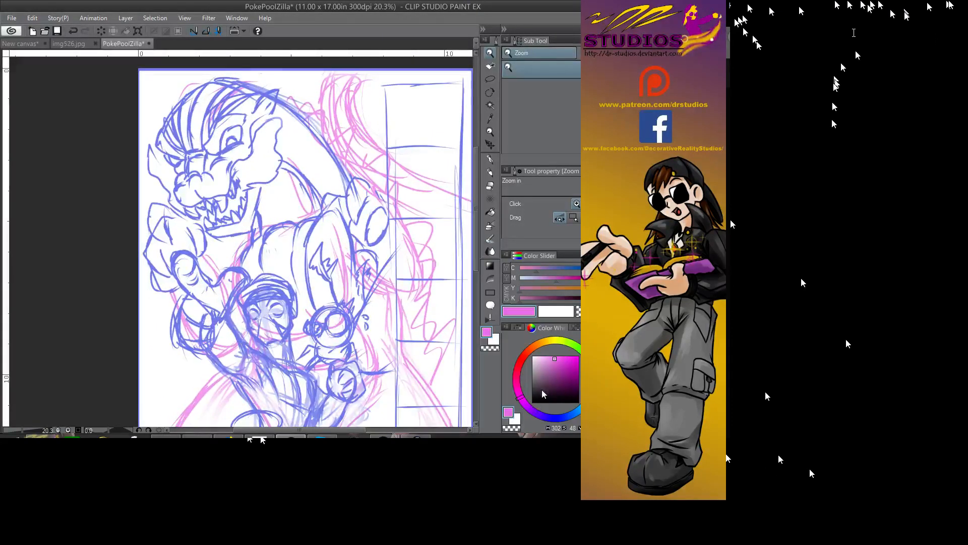
pyautogui.moveTo(544, 394); pyautogui.dragTo(527, 408)
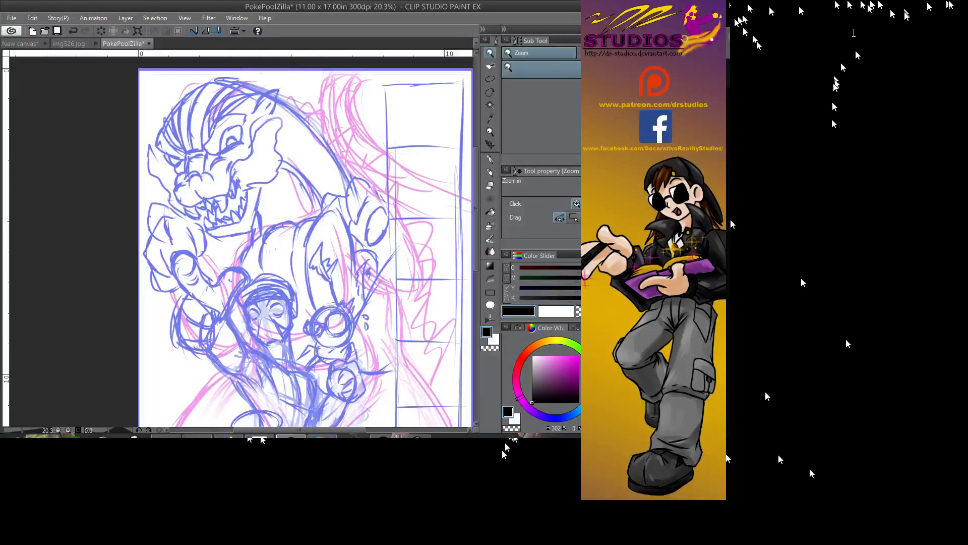
pyautogui.moveTo(408, 376)
pyautogui.mouseDown()
pyautogui.moveTo(408, 384)
pyautogui.moveTo(411, 261)
pyautogui.mouseUp()
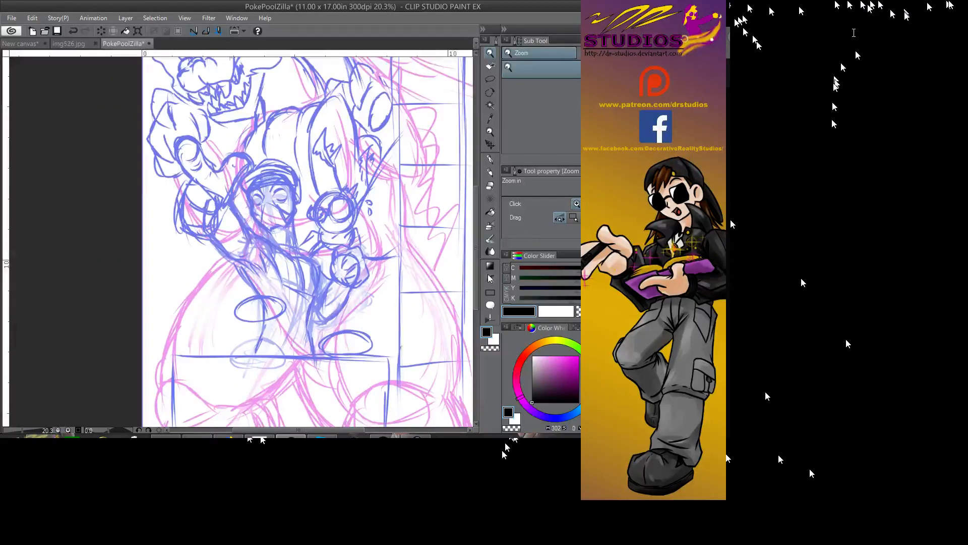
pyautogui.click(489, 159)
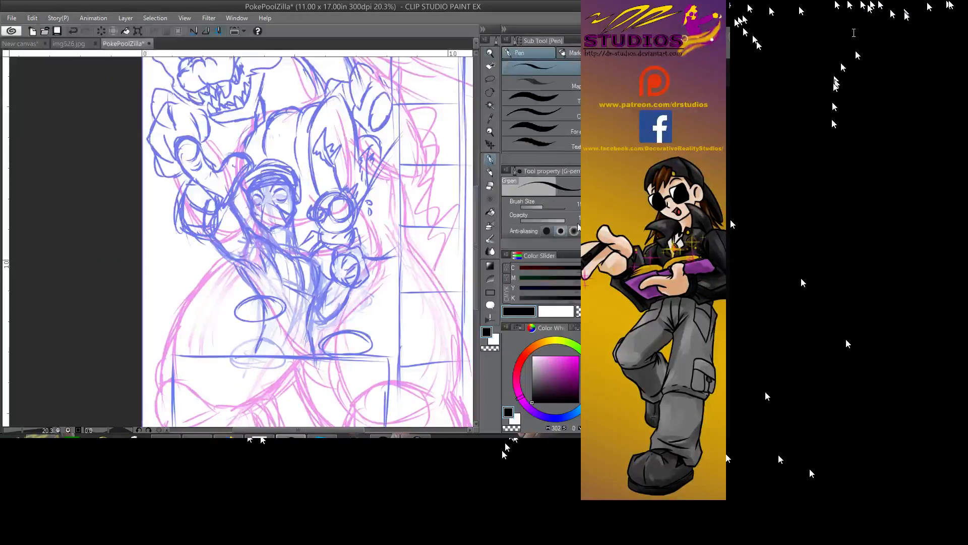
pyautogui.click(555, 362)
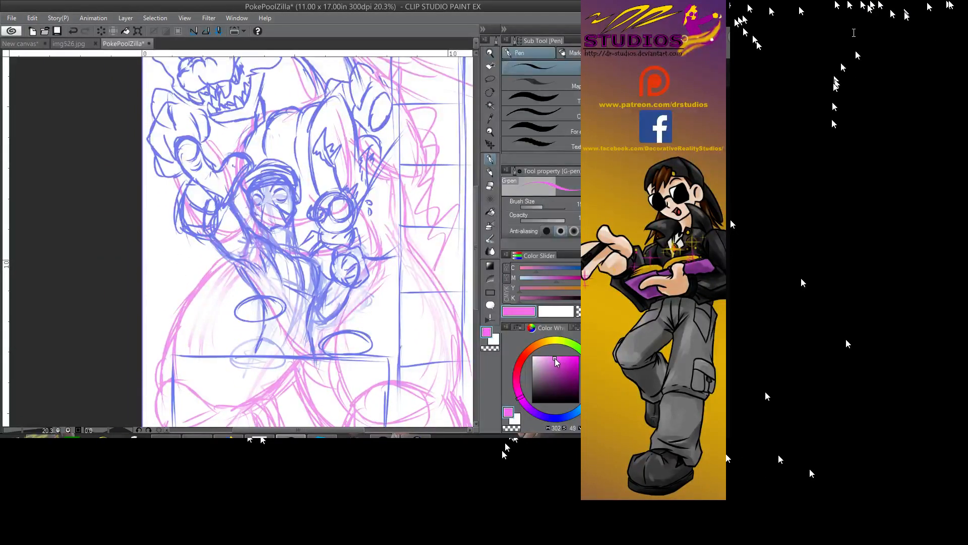
pyautogui.click(556, 418)
pyautogui.moveTo(568, 364); pyautogui.dragTo(573, 360)
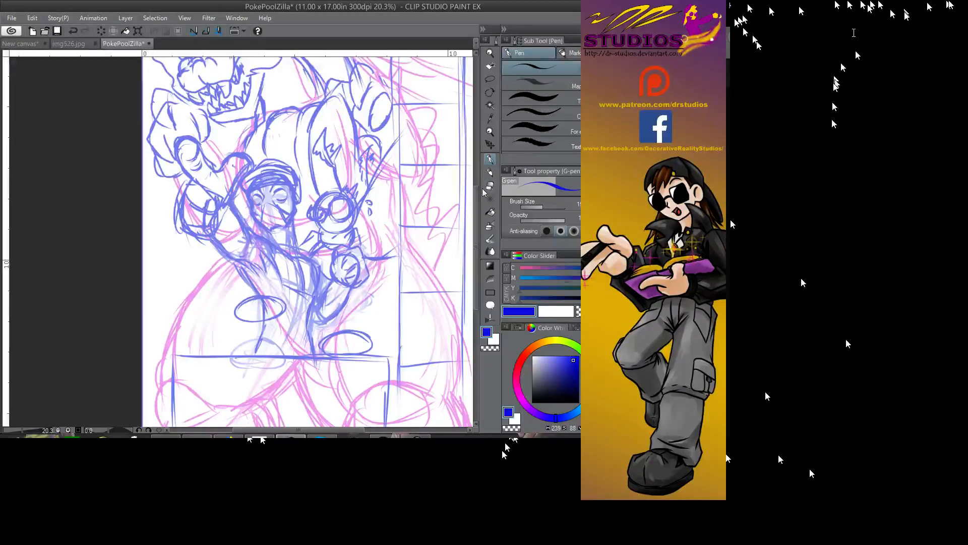
# - Lighten the entire blue and pink sketch with the Soft eraser at a much larger brush size
pyautogui.click(492, 225)
pyautogui.click(489, 185)
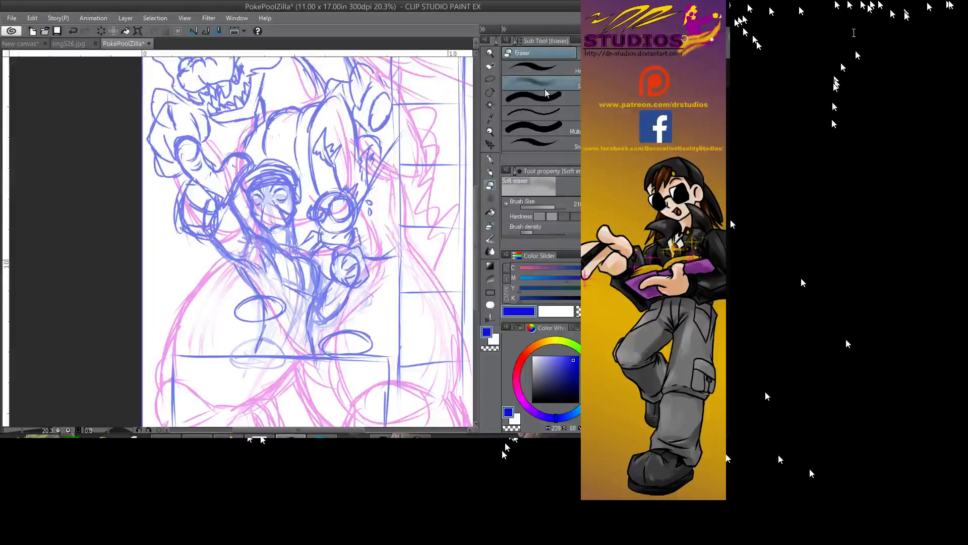
pyautogui.click(561, 207)
pyautogui.moveTo(241, 241)
pyautogui.mouseDown()
pyautogui.moveTo(393, 161)
pyautogui.moveTo(345, 97)
pyautogui.moveTo(297, 92)
pyautogui.moveTo(141, 230)
pyautogui.mouseUp()
pyautogui.moveTo(255, 90)
pyautogui.mouseDown()
pyautogui.moveTo(166, 129)
pyautogui.moveTo(129, 210)
pyautogui.moveTo(190, 132)
pyautogui.moveTo(203, 89)
pyautogui.mouseUp()
pyautogui.moveTo(146, 99)
pyautogui.mouseDown()
pyautogui.moveTo(114, 146)
pyautogui.moveTo(227, 98)
pyautogui.moveTo(287, 131)
pyautogui.moveTo(328, 201)
pyautogui.moveTo(343, 342)
pyautogui.moveTo(356, 173)
pyautogui.moveTo(431, 373)
pyautogui.mouseUp()
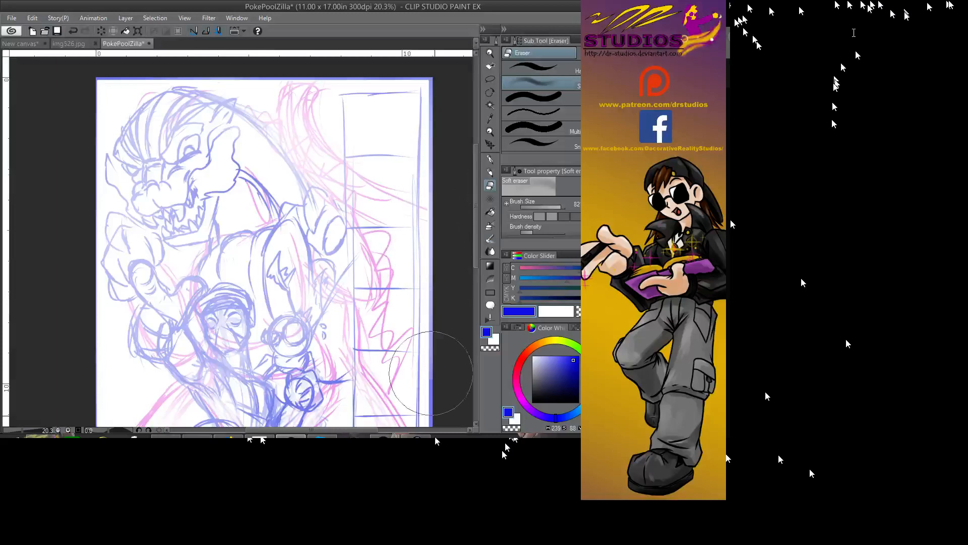
pyautogui.moveTo(366, 341)
pyautogui.mouseDown()
pyautogui.moveTo(391, 238)
pyautogui.moveTo(381, 133)
pyautogui.moveTo(404, 252)
pyautogui.moveTo(343, 252)
pyautogui.moveTo(322, 333)
pyautogui.moveTo(251, 290)
pyautogui.moveTo(214, 295)
pyautogui.moveTo(126, 344)
pyautogui.moveTo(179, 211)
pyautogui.moveTo(231, 228)
pyautogui.moveTo(312, 184)
pyautogui.moveTo(297, 131)
pyautogui.mouseUp()
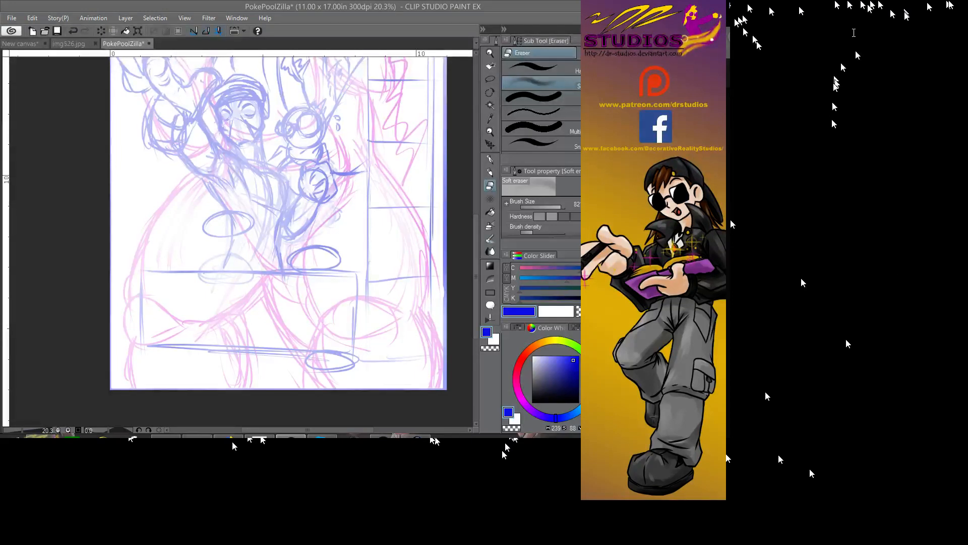
# - Change the drawing colour from blue to red for redrawing over the faded sketch
pyautogui.click(522, 359)
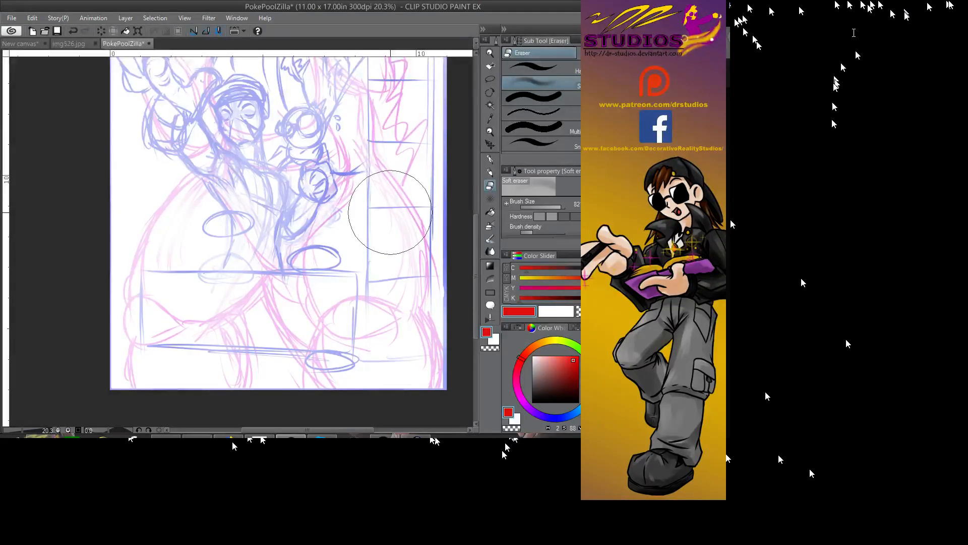
pyautogui.moveTo(390, 212); pyautogui.dragTo(411, 251)
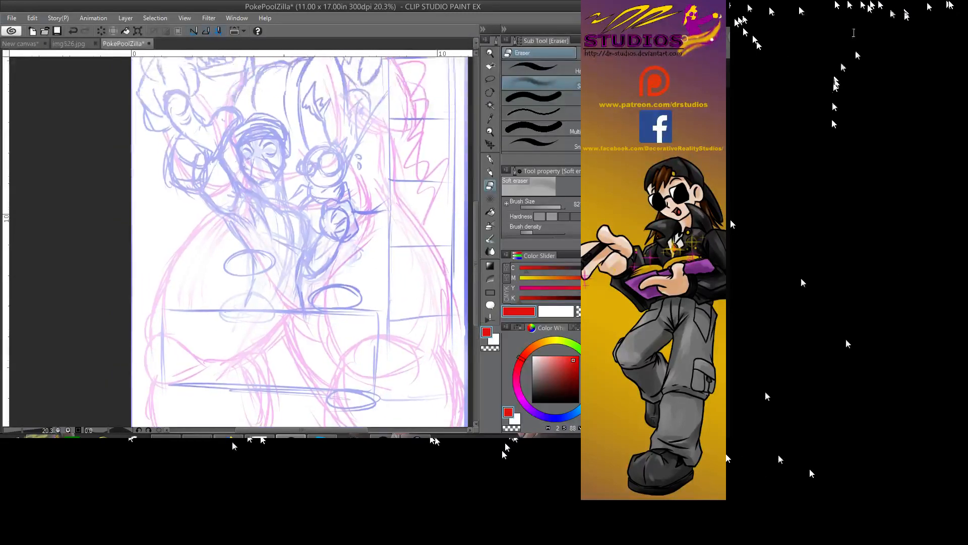
pyautogui.hotkey('ctrl', 'space')
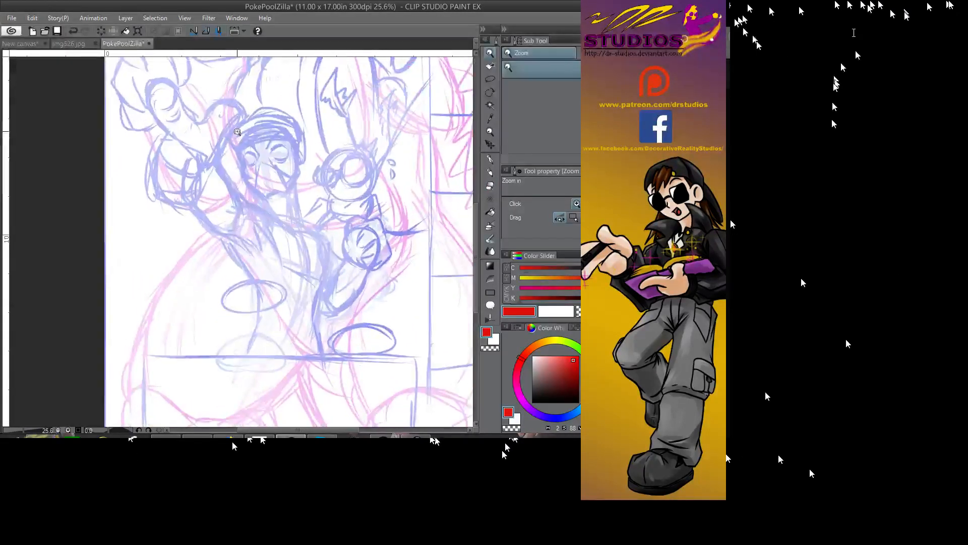
pyautogui.click(232, 136)
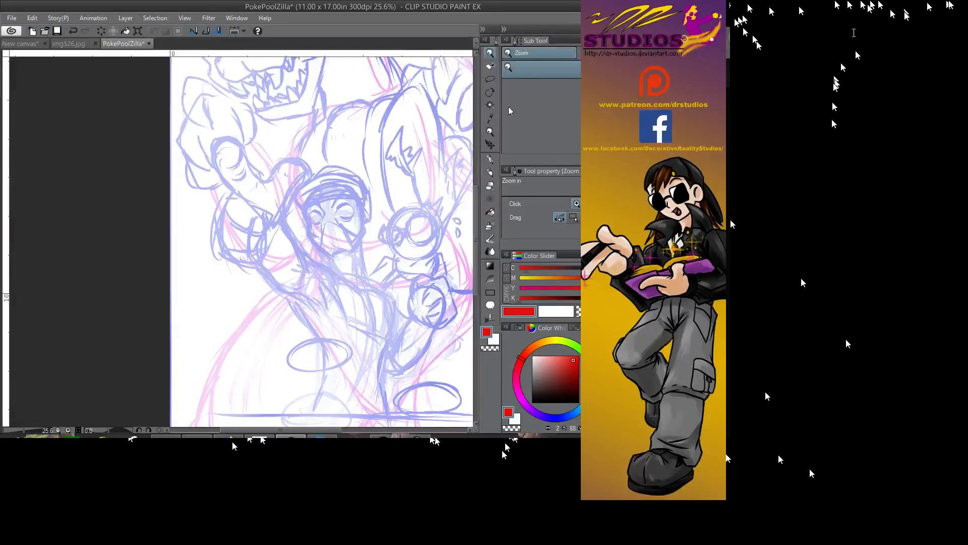
# - Try rotating and repositioning the lassoed raised fist and forearm beside the masked figure's head, then clear the selection
pyautogui.click(490, 79)
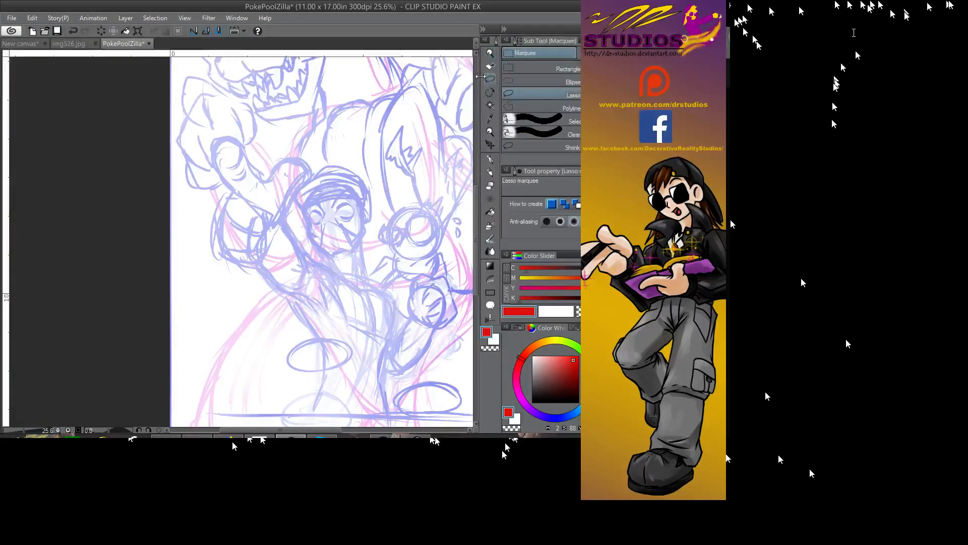
pyautogui.moveTo(255, 264)
pyautogui.mouseDown()
pyautogui.moveTo(315, 162)
pyautogui.moveTo(291, 151)
pyautogui.moveTo(266, 167)
pyautogui.moveTo(238, 136)
pyautogui.moveTo(214, 137)
pyautogui.moveTo(225, 188)
pyautogui.moveTo(213, 259)
pyautogui.moveTo(241, 273)
pyautogui.mouseUp()
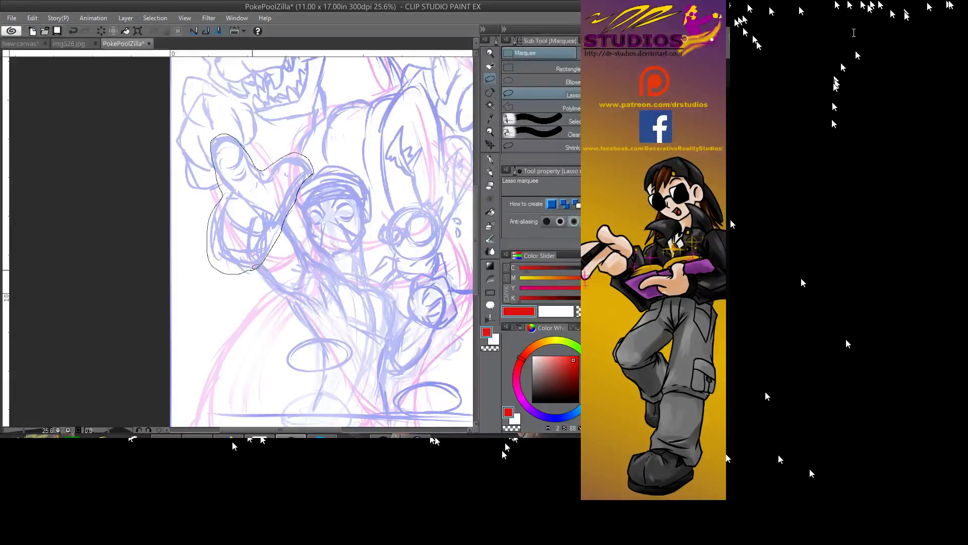
pyautogui.click(138, 32)
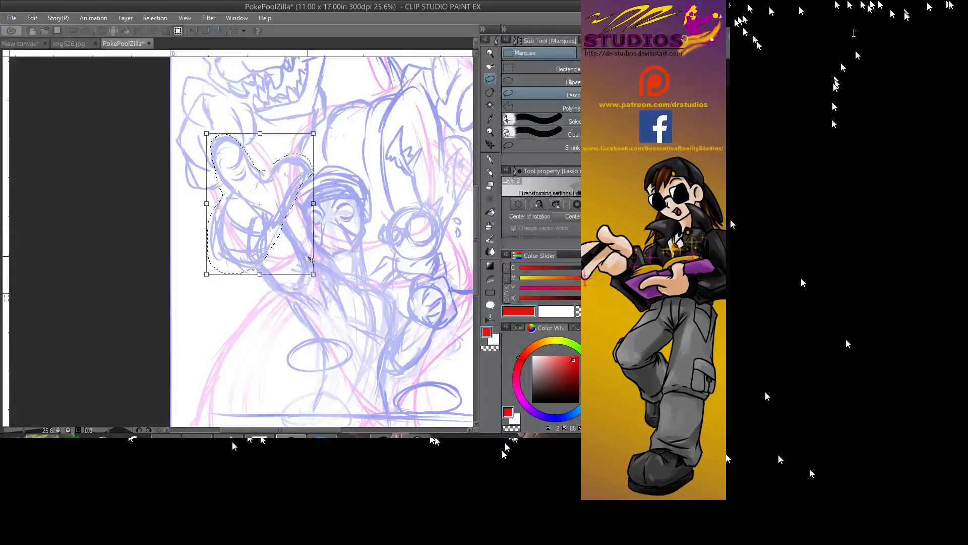
pyautogui.moveTo(317, 281); pyautogui.dragTo(305, 296)
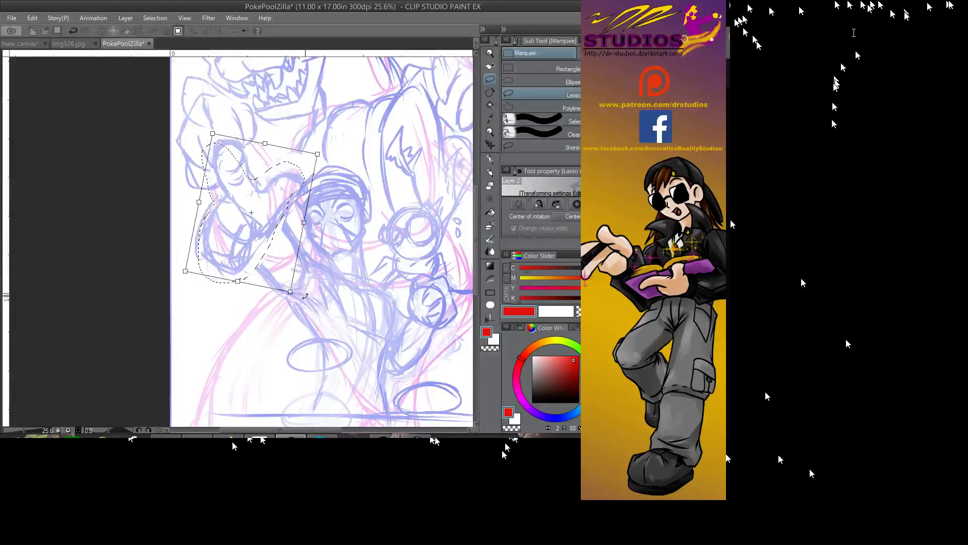
pyautogui.moveTo(281, 264)
pyautogui.mouseDown()
pyautogui.moveTo(275, 253)
pyautogui.moveTo(291, 281)
pyautogui.mouseUp()
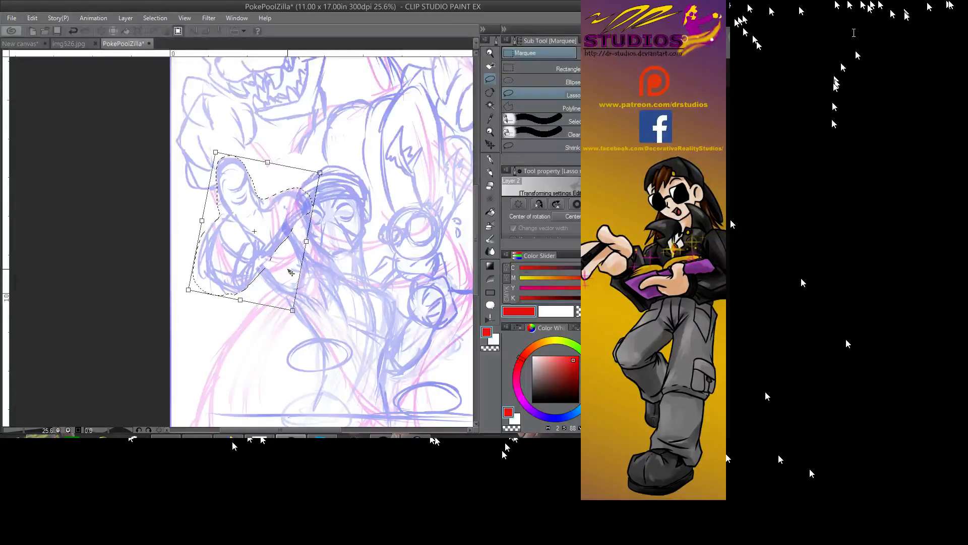
pyautogui.moveTo(300, 321); pyautogui.dragTo(307, 316)
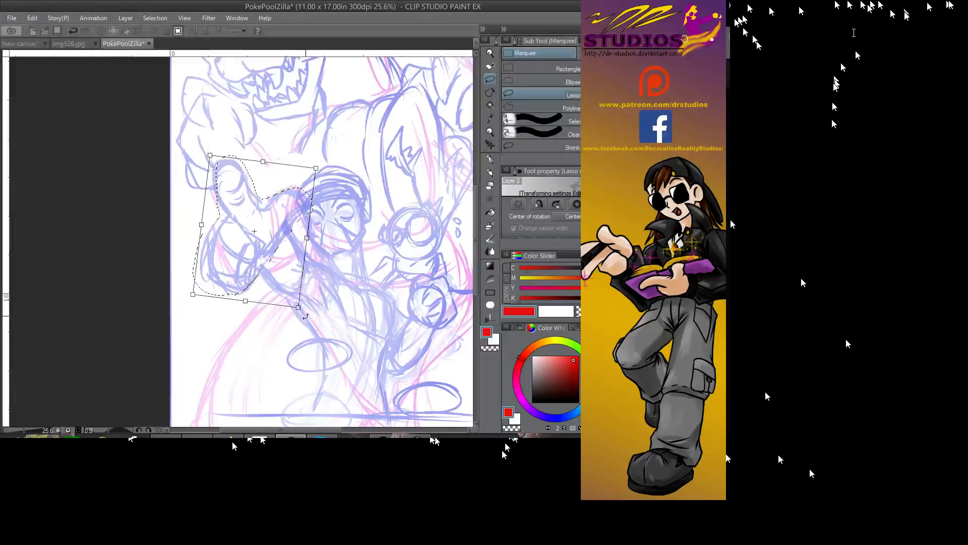
pyautogui.moveTo(289, 272); pyautogui.dragTo(296, 263)
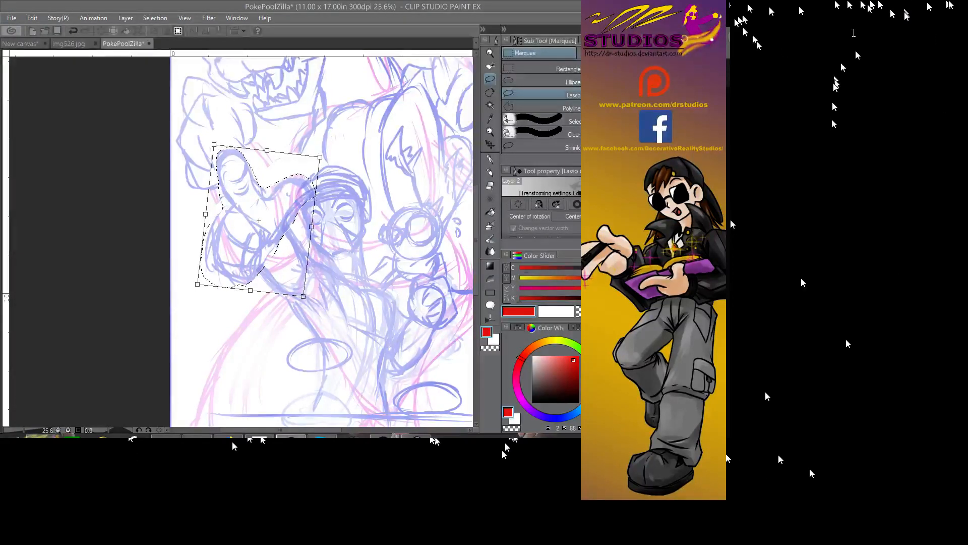
pyautogui.press('Return')
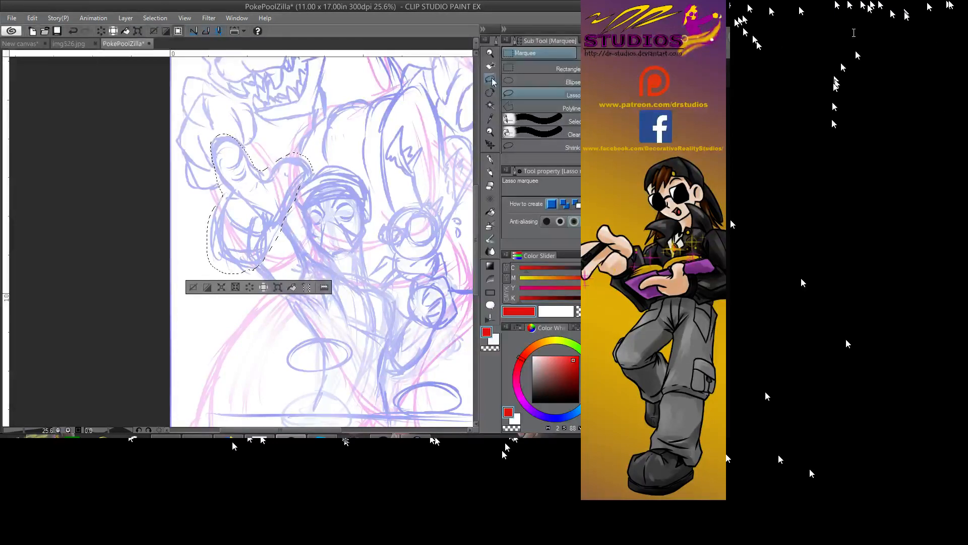
pyautogui.moveTo(355, 162); pyautogui.dragTo(361, 156)
pyautogui.click(368, 201)
# - Draw the masked figure's jaw line, neck band and mouth in red with the G-pen over the faded blue sketch
pyautogui.click(490, 53)
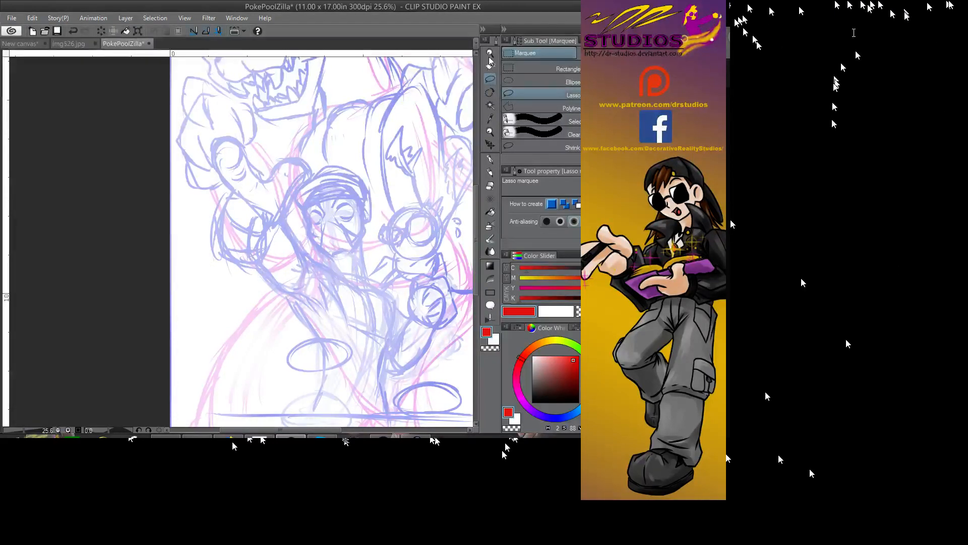
pyautogui.moveTo(363, 273); pyautogui.dragTo(403, 273)
pyautogui.press('p')
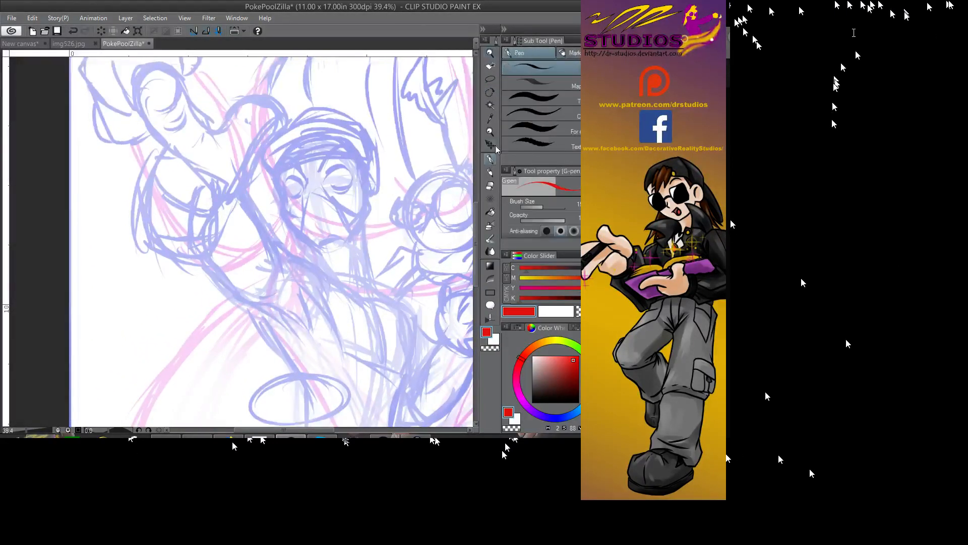
pyautogui.moveTo(276, 182)
pyautogui.mouseDown()
pyautogui.moveTo(298, 234)
pyautogui.moveTo(377, 282)
pyautogui.mouseUp()
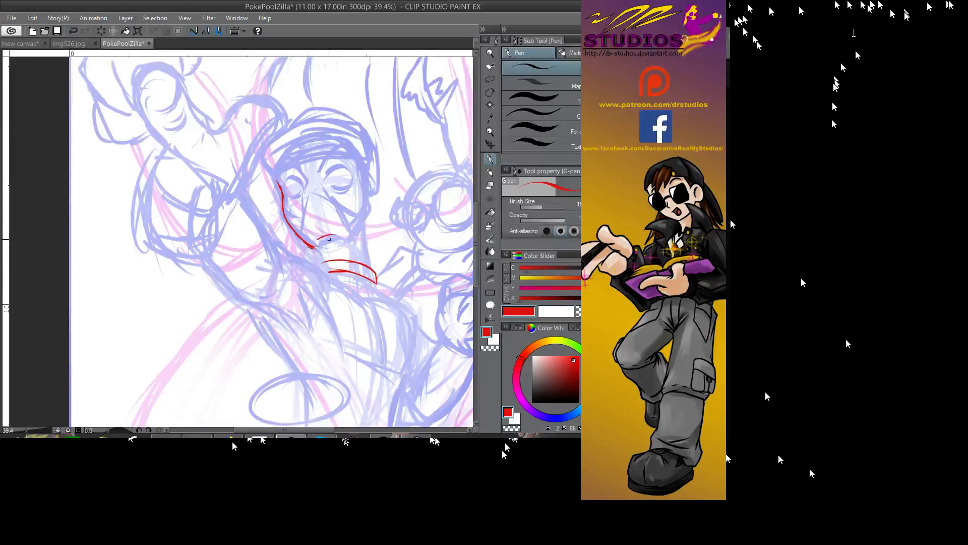
pyautogui.moveTo(348, 238); pyautogui.dragTo(324, 236)
# - Draw the mask's eye patches, round eyes, brow creases and nose lines, plus the far side of the head and neck
pyautogui.moveTo(328, 180)
pyautogui.mouseDown()
pyautogui.moveTo(345, 168)
pyautogui.moveTo(329, 179)
pyautogui.moveTo(345, 187)
pyautogui.moveTo(353, 177)
pyautogui.moveTo(288, 181)
pyautogui.moveTo(289, 196)
pyautogui.moveTo(285, 181)
pyautogui.moveTo(295, 196)
pyautogui.moveTo(302, 188)
pyautogui.moveTo(294, 216)
pyautogui.moveTo(285, 211)
pyautogui.moveTo(332, 196)
pyautogui.moveTo(357, 206)
pyautogui.moveTo(362, 177)
pyautogui.moveTo(353, 208)
pyautogui.mouseUp()
pyautogui.moveTo(322, 179)
pyautogui.mouseDown()
pyautogui.moveTo(333, 155)
pyautogui.moveTo(336, 166)
pyautogui.moveTo(357, 159)
pyautogui.moveTo(358, 176)
pyautogui.moveTo(276, 178)
pyautogui.mouseUp()
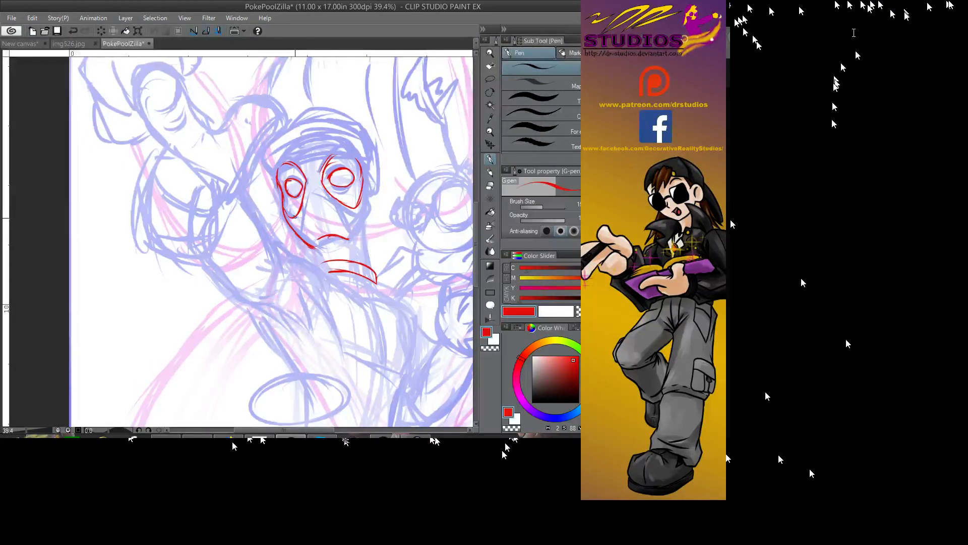
pyautogui.moveTo(296, 217)
pyautogui.mouseDown()
pyautogui.moveTo(302, 237)
pyautogui.moveTo(344, 206)
pyautogui.moveTo(311, 198)
pyautogui.mouseUp()
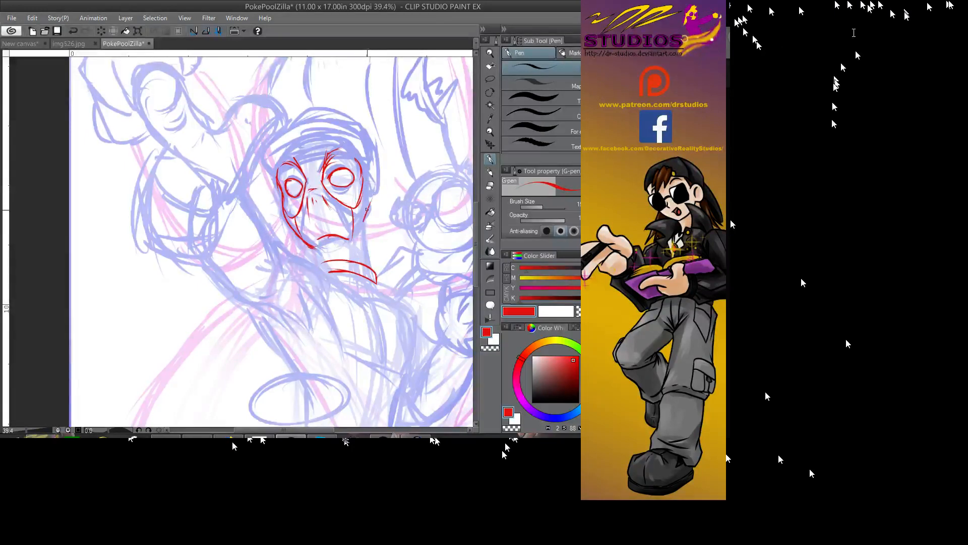
pyautogui.moveTo(371, 210)
pyautogui.mouseDown()
pyautogui.moveTo(360, 235)
pyautogui.moveTo(373, 270)
pyautogui.mouseUp()
# - Add the sloping line beneath the neck band and the curved outline of the shoulder nearest the outstretched hand
pyautogui.scroll(-5, 353, 252)
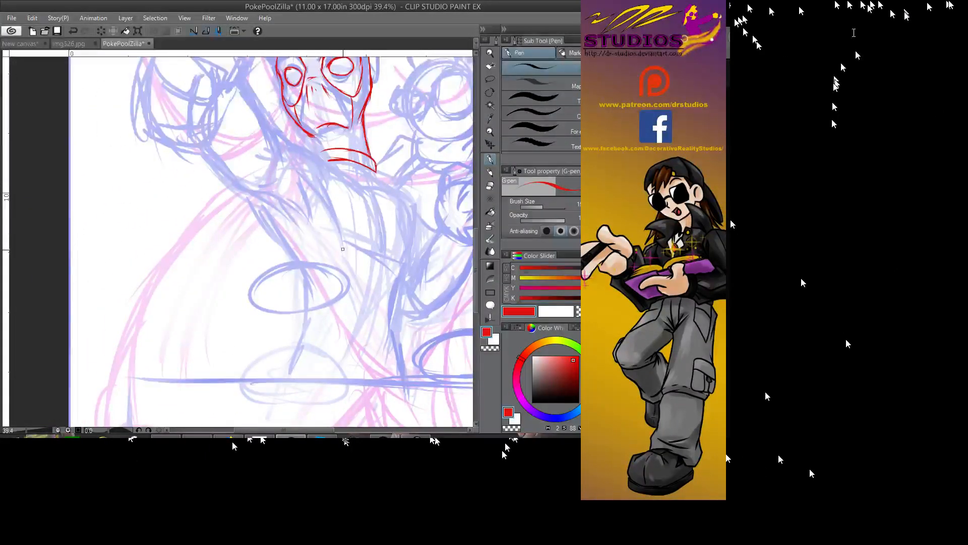
pyautogui.moveTo(290, 137); pyautogui.dragTo(330, 171)
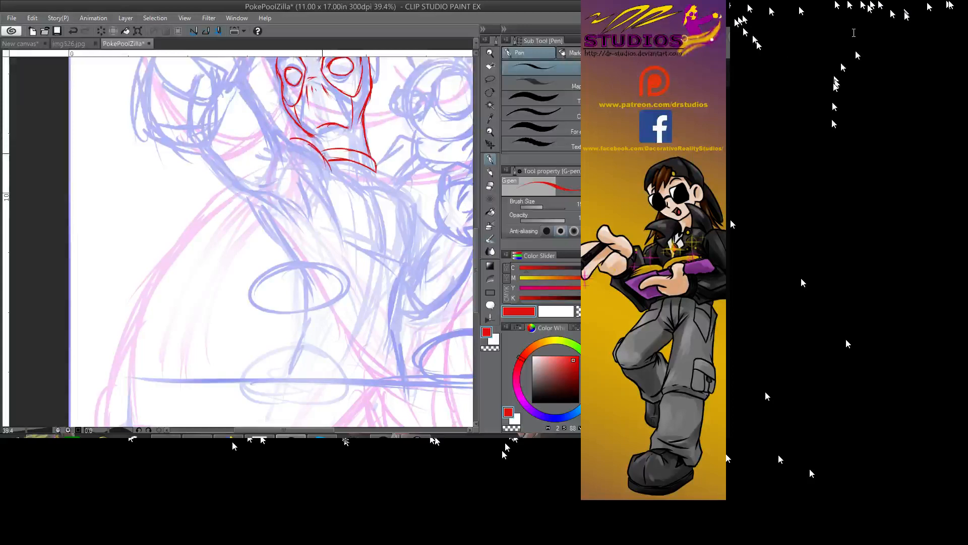
pyautogui.moveTo(391, 182); pyautogui.dragTo(419, 233)
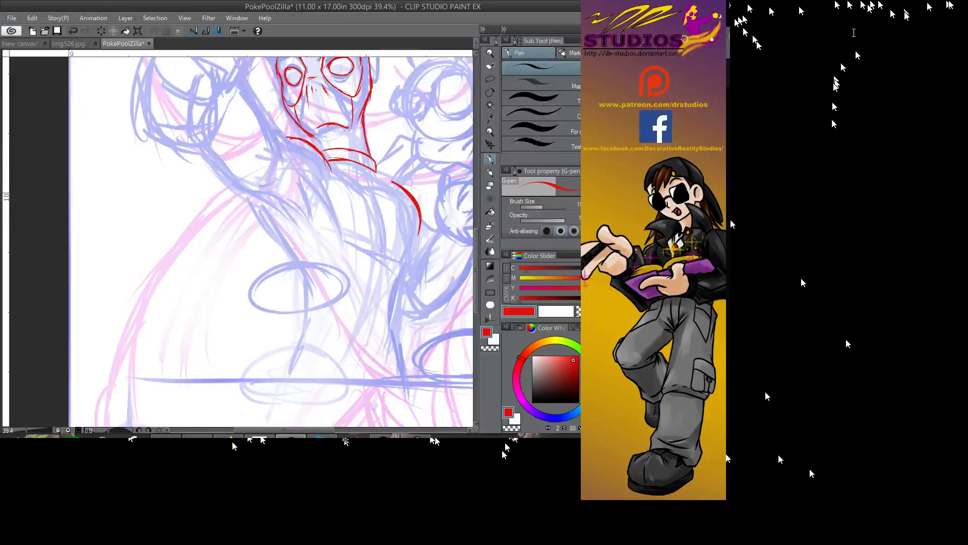
# - Draw the rounded red contour of the raised arm between its fist and the masked head
pyautogui.moveTo(365, 232); pyautogui.dragTo(430, 377)
pyautogui.moveTo(330, 305); pyautogui.dragTo(296, 288)
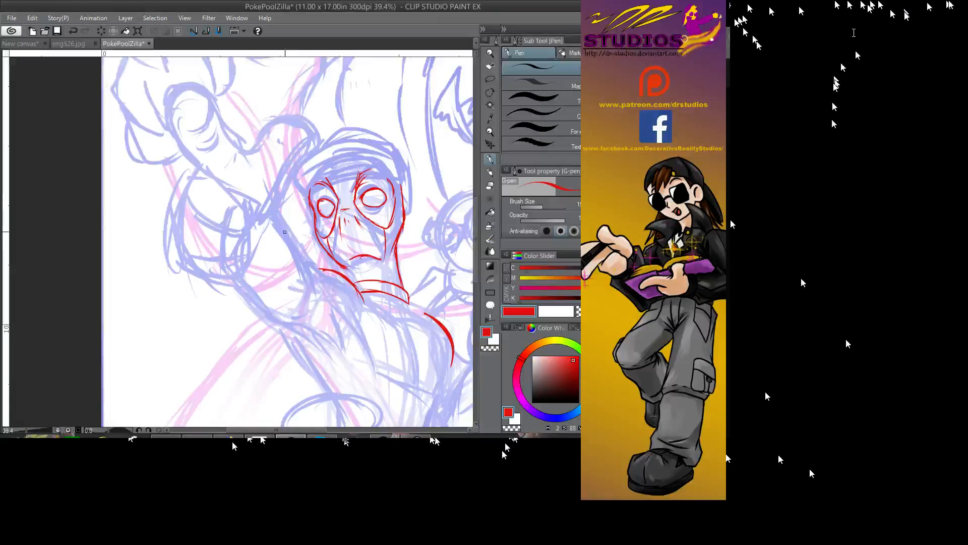
pyautogui.moveTo(281, 201); pyautogui.dragTo(291, 220)
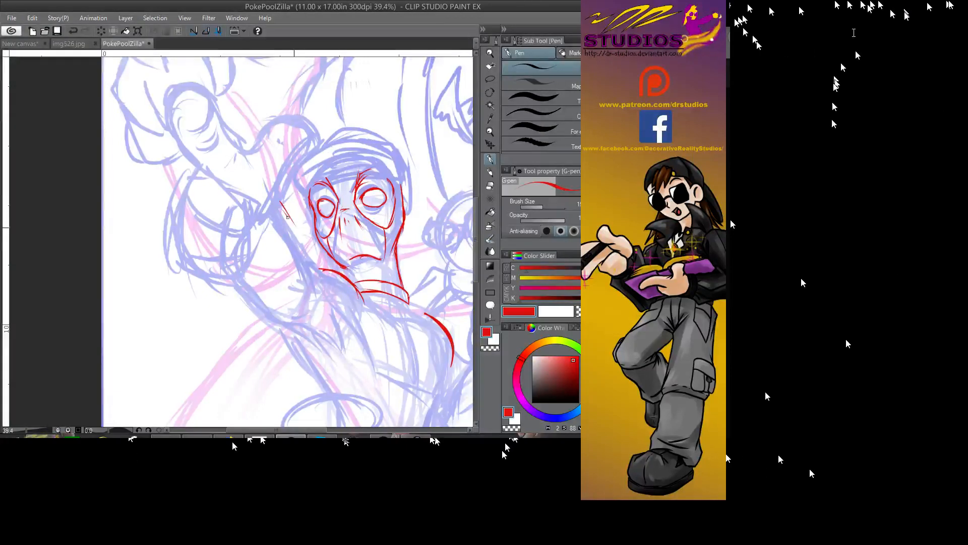
pyautogui.moveTo(235, 281)
pyautogui.mouseDown()
pyautogui.moveTo(284, 279)
pyautogui.moveTo(296, 256)
pyautogui.mouseUp()
pyautogui.moveTo(288, 218)
pyautogui.mouseDown()
pyautogui.moveTo(290, 266)
pyautogui.moveTo(299, 223)
pyautogui.moveTo(287, 217)
pyautogui.moveTo(279, 252)
pyautogui.mouseUp()
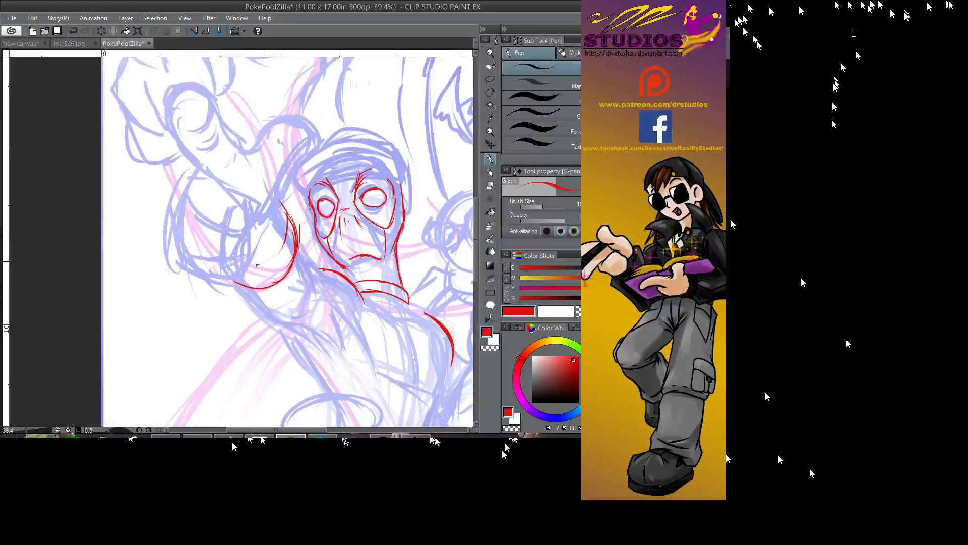
# - Draw the outstretched hand with its curled fingers, small circle and palm details over the blue fist sketch
pyautogui.moveTo(283, 202)
pyautogui.mouseDown()
pyautogui.moveTo(240, 286)
pyautogui.moveTo(285, 281)
pyautogui.moveTo(163, 180)
pyautogui.mouseUp()
pyautogui.moveTo(344, 223)
pyautogui.mouseDown()
pyautogui.moveTo(318, 226)
pyautogui.moveTo(321, 248)
pyautogui.moveTo(335, 244)
pyautogui.mouseUp()
pyautogui.moveTo(388, 207)
pyautogui.mouseDown()
pyautogui.moveTo(352, 211)
pyautogui.moveTo(364, 200)
pyautogui.moveTo(347, 225)
pyautogui.moveTo(355, 239)
pyautogui.moveTo(396, 216)
pyautogui.moveTo(396, 265)
pyautogui.moveTo(362, 282)
pyautogui.moveTo(347, 262)
pyautogui.moveTo(354, 251)
pyautogui.moveTo(383, 269)
pyautogui.moveTo(357, 250)
pyautogui.mouseUp()
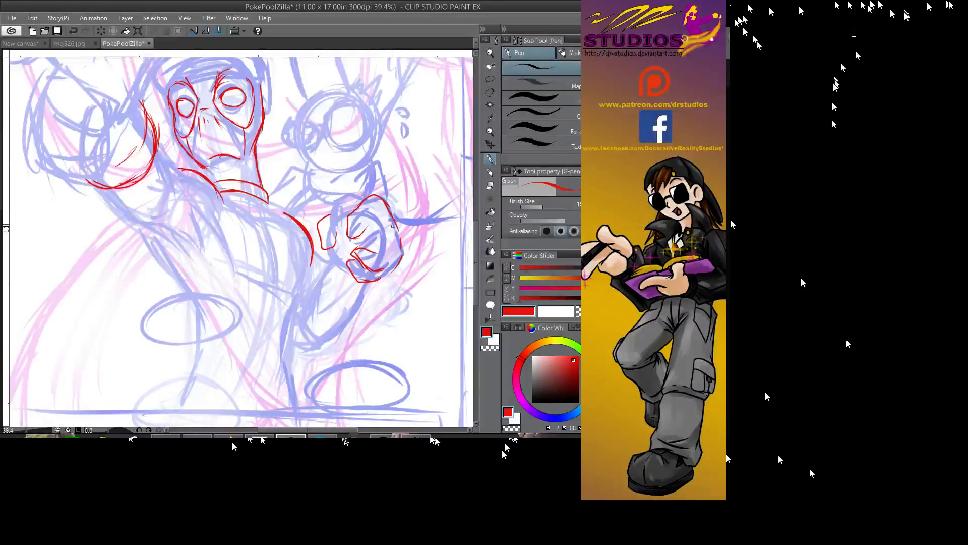
pyautogui.moveTo(391, 211)
pyautogui.mouseDown()
pyautogui.moveTo(399, 227)
pyautogui.moveTo(369, 224)
pyautogui.moveTo(373, 245)
pyautogui.mouseUp()
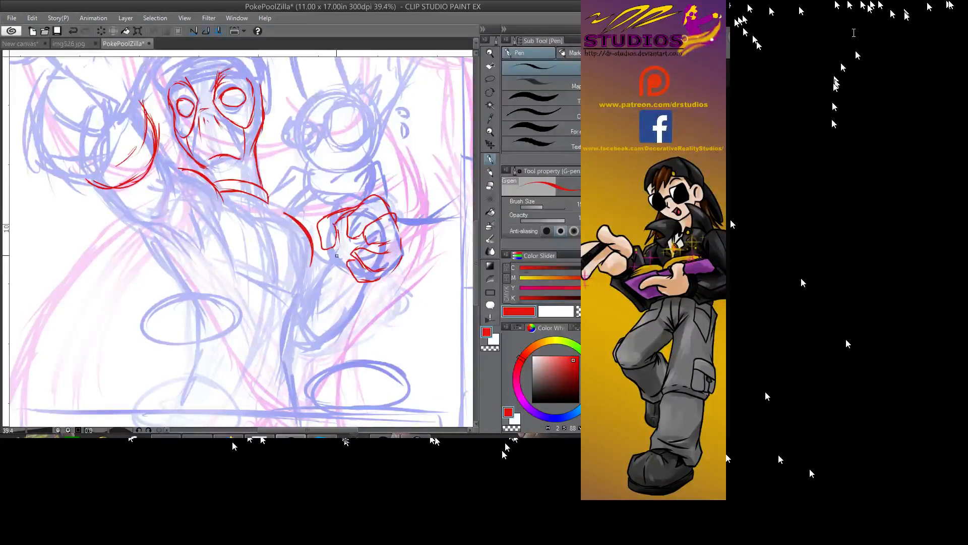
pyautogui.moveTo(341, 251)
pyautogui.mouseDown()
pyautogui.moveTo(350, 255)
pyautogui.moveTo(345, 249)
pyautogui.mouseUp()
pyautogui.moveTo(376, 228)
pyautogui.mouseDown()
pyautogui.moveTo(313, 311)
pyautogui.moveTo(375, 193)
pyautogui.moveTo(421, 151)
pyautogui.moveTo(375, 215)
pyautogui.moveTo(395, 215)
pyautogui.moveTo(377, 228)
pyautogui.moveTo(391, 226)
pyautogui.moveTo(365, 202)
pyautogui.moveTo(408, 204)
pyautogui.moveTo(387, 230)
pyautogui.mouseUp()
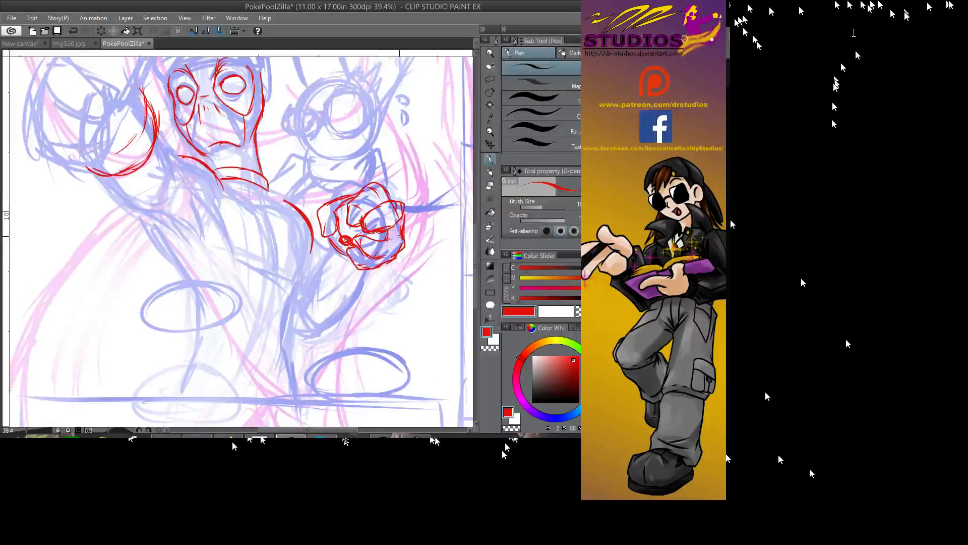
# - Draw the shoulder and collar contours on both sides of the masked figure's neck
pyautogui.moveTo(283, 180)
pyautogui.mouseDown()
pyautogui.moveTo(389, 321)
pyautogui.moveTo(330, 243)
pyautogui.moveTo(330, 170)
pyautogui.mouseUp()
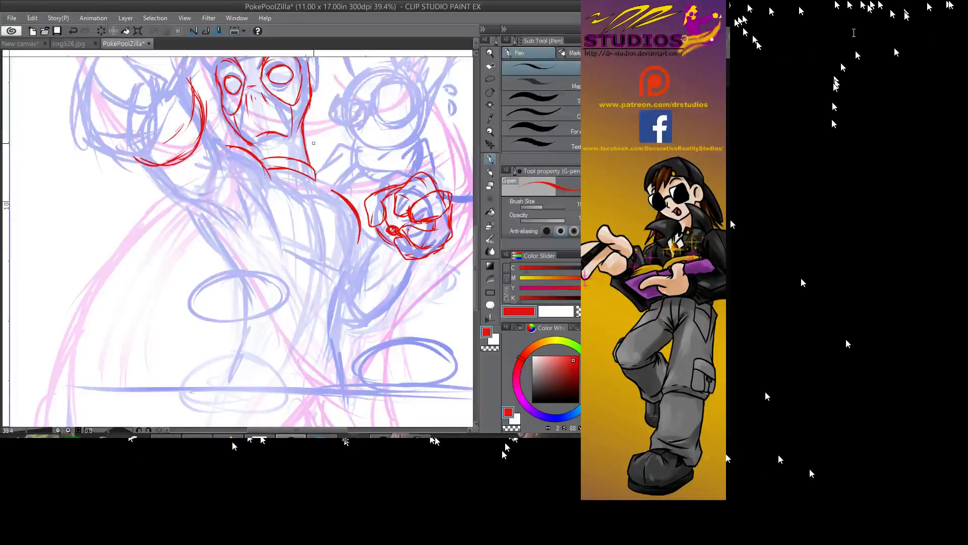
pyautogui.moveTo(215, 121)
pyautogui.mouseDown()
pyautogui.moveTo(225, 147)
pyautogui.moveTo(217, 121)
pyautogui.moveTo(249, 144)
pyautogui.moveTo(294, 130)
pyautogui.moveTo(313, 142)
pyautogui.moveTo(333, 133)
pyautogui.moveTo(323, 179)
pyautogui.moveTo(316, 174)
pyautogui.moveTo(329, 200)
pyautogui.mouseUp()
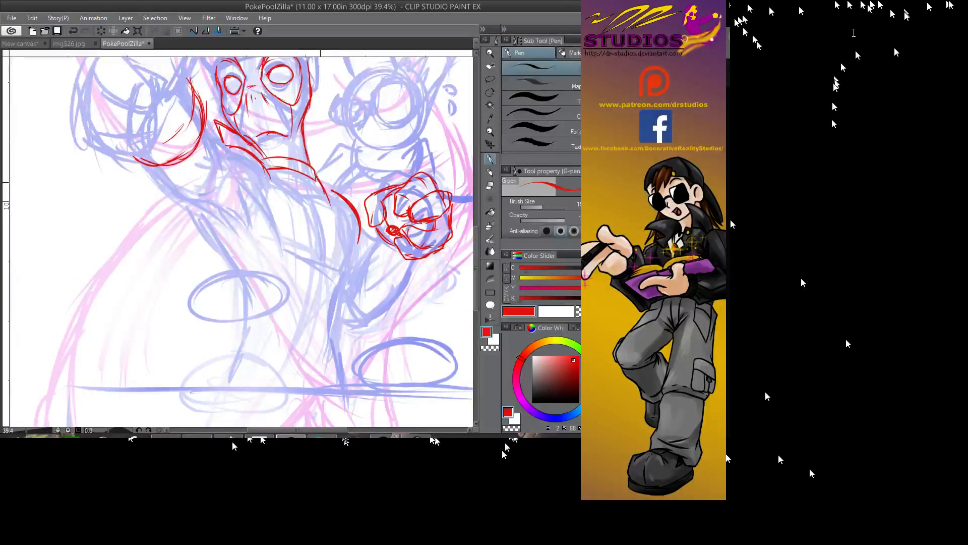
pyautogui.moveTo(307, 137)
pyautogui.mouseDown()
pyautogui.moveTo(353, 150)
pyautogui.moveTo(323, 193)
pyautogui.mouseUp()
pyautogui.moveTo(349, 160); pyautogui.dragTo(336, 168)
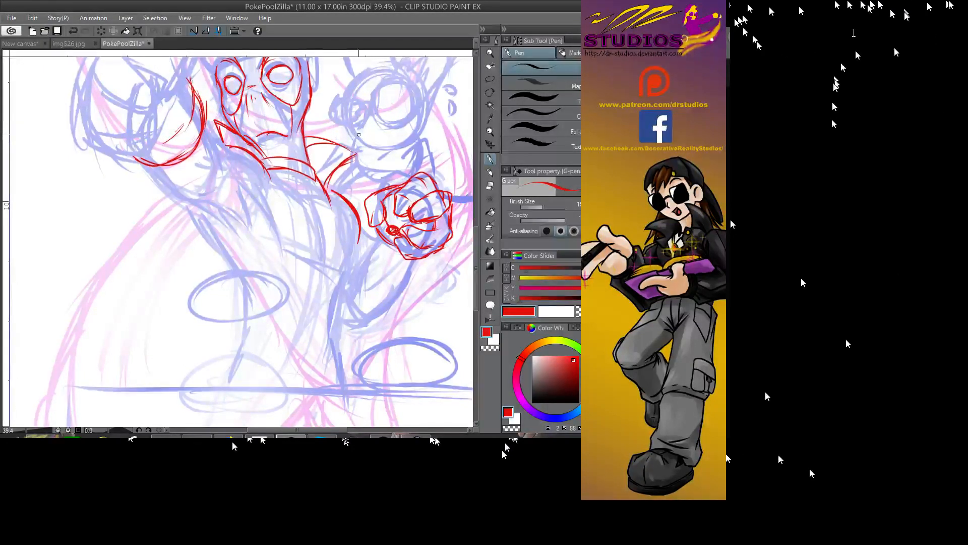
pyautogui.moveTo(306, 133)
pyautogui.mouseDown()
pyautogui.moveTo(357, 166)
pyautogui.moveTo(325, 183)
pyautogui.mouseUp()
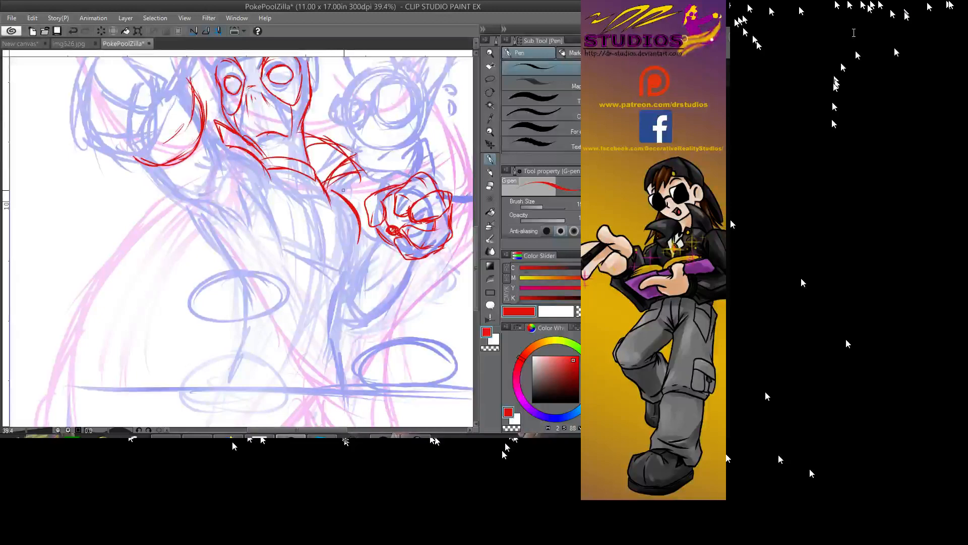
# - Outline the upper arm and armpit below the raised arm with overlapping red strokes
pyautogui.moveTo(235, 130)
pyautogui.mouseDown()
pyautogui.moveTo(223, 216)
pyautogui.moveTo(184, 224)
pyautogui.moveTo(174, 199)
pyautogui.moveTo(222, 208)
pyautogui.mouseUp()
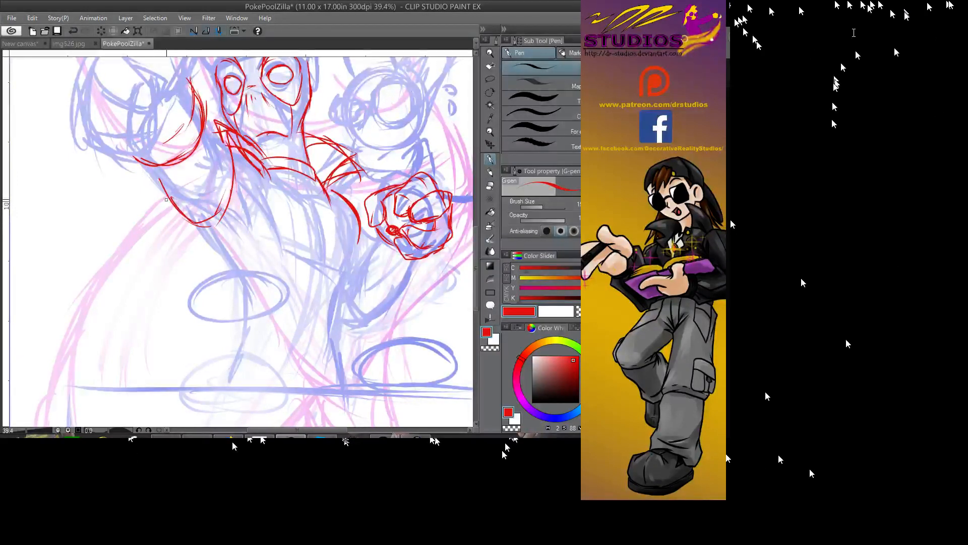
pyautogui.moveTo(156, 177)
pyautogui.mouseDown()
pyautogui.moveTo(180, 230)
pyautogui.moveTo(223, 241)
pyautogui.moveTo(231, 148)
pyautogui.mouseUp()
pyautogui.moveTo(235, 201); pyautogui.dragTo(226, 158)
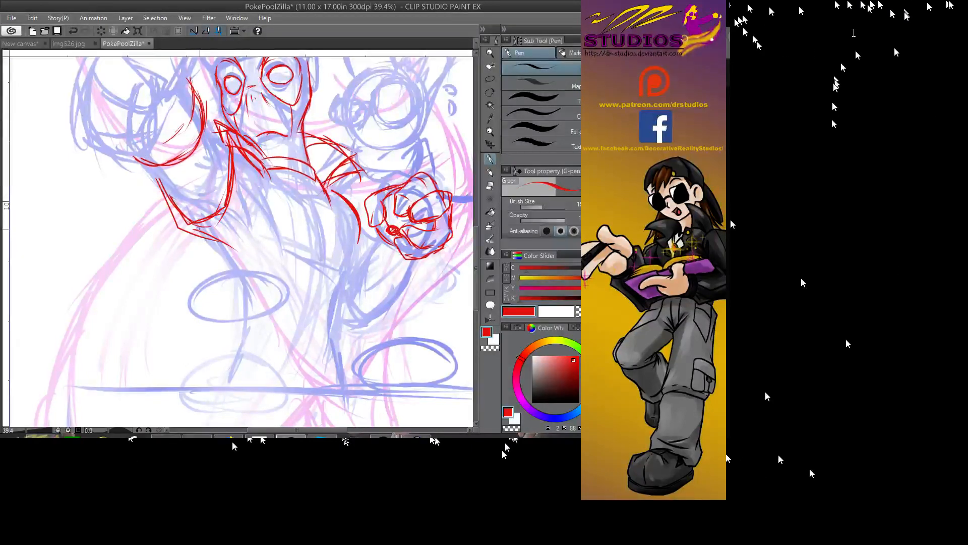
# - Extend the contour beneath the armpit and close it with a curved line down the side of the chest
pyautogui.moveTo(213, 240); pyautogui.dragTo(233, 249)
pyautogui.moveTo(262, 213); pyautogui.dragTo(258, 251)
pyautogui.moveTo(270, 180)
pyautogui.mouseDown()
pyautogui.moveTo(266, 226)
pyautogui.moveTo(251, 250)
pyautogui.mouseUp()
pyautogui.moveTo(265, 198); pyautogui.dragTo(262, 236)
# - Draw the torso's side line and the narrow curved contours sweeping down from the waist to the horizontal platform line
pyautogui.scroll(-3, 284, 173)
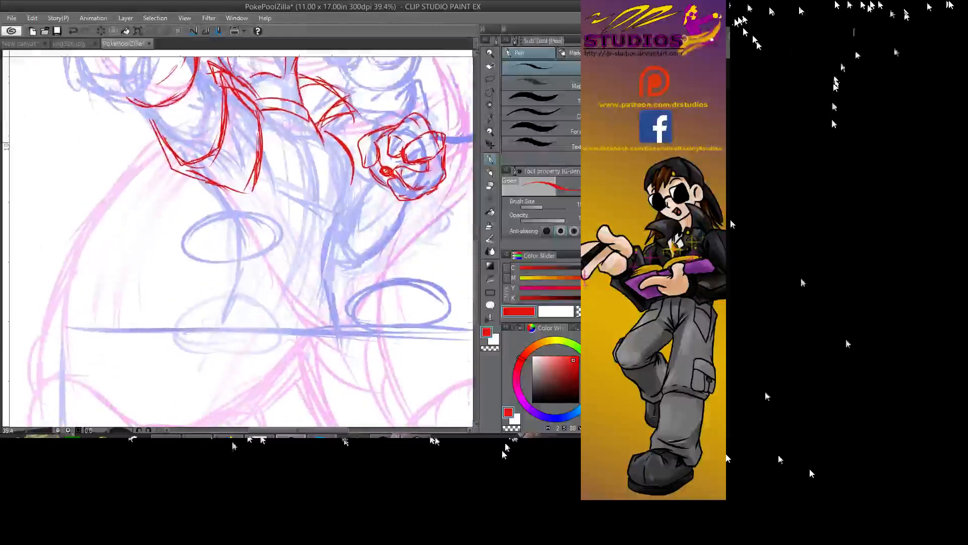
pyautogui.moveTo(281, 151)
pyautogui.mouseDown()
pyautogui.moveTo(244, 258)
pyautogui.moveTo(173, 325)
pyautogui.mouseUp()
pyautogui.moveTo(247, 232); pyautogui.dragTo(193, 307)
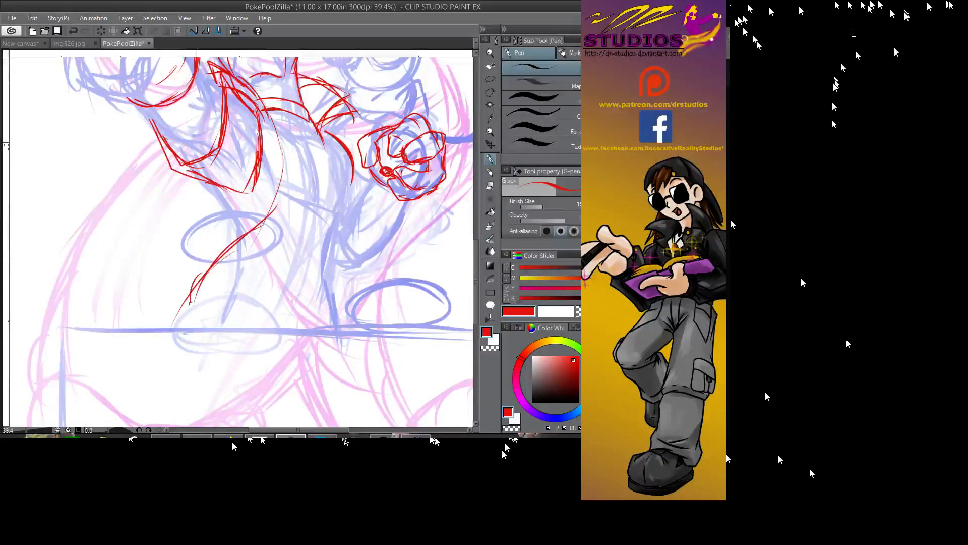
pyautogui.moveTo(200, 274); pyautogui.dragTo(203, 326)
pyautogui.moveTo(216, 253); pyautogui.dragTo(194, 317)
pyautogui.moveTo(193, 175); pyautogui.dragTo(223, 221)
pyautogui.moveTo(210, 188)
pyautogui.mouseDown()
pyautogui.moveTo(218, 219)
pyautogui.moveTo(253, 223)
pyautogui.moveTo(175, 269)
pyautogui.moveTo(171, 337)
pyautogui.mouseUp()
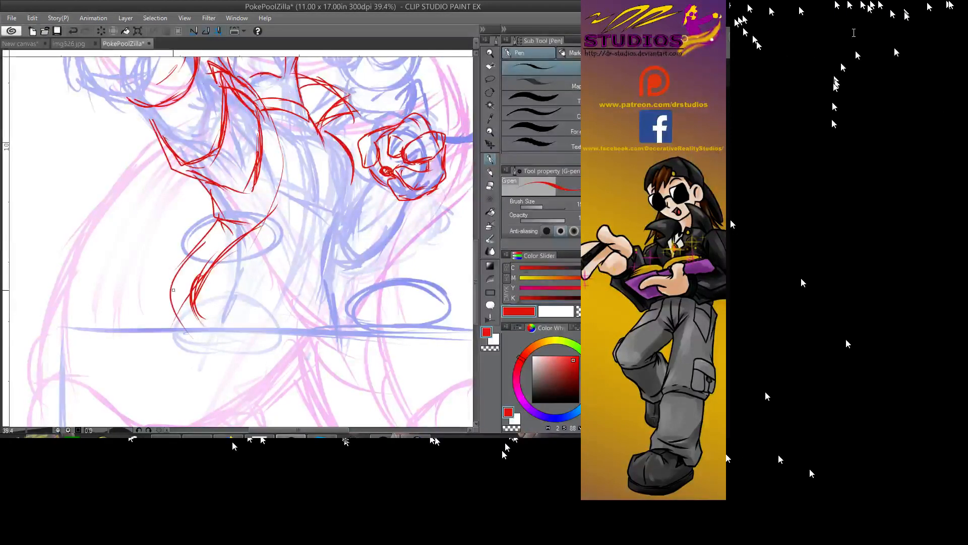
# - Darken the lower end of the coat flap and draw the cap's curved lower edge across the masked figure's forehead
pyautogui.moveTo(201, 280); pyautogui.dragTo(172, 330)
pyautogui.scroll(3, 197, 302)
pyautogui.scroll(3, 237, 242)
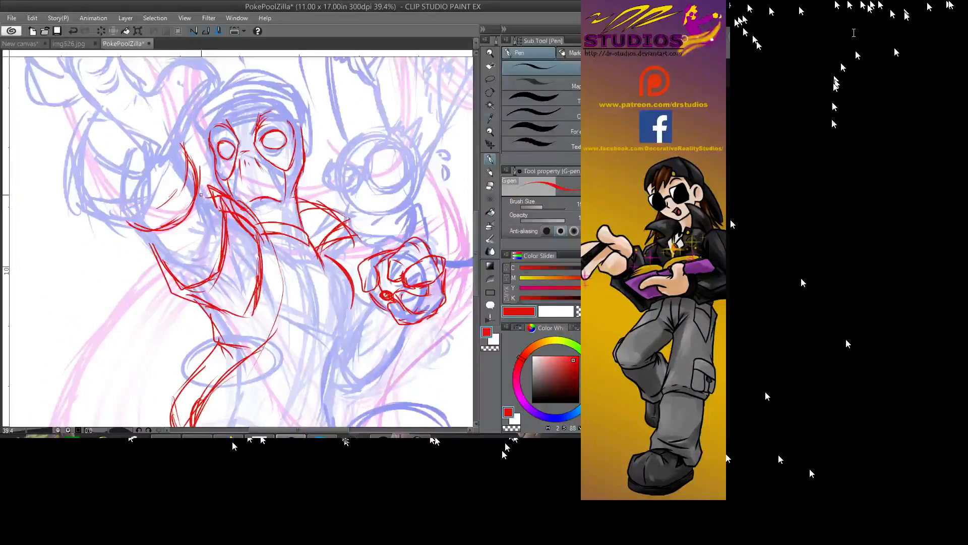
pyautogui.scroll(3, 237, 242)
pyautogui.scroll(-3, 241, 242)
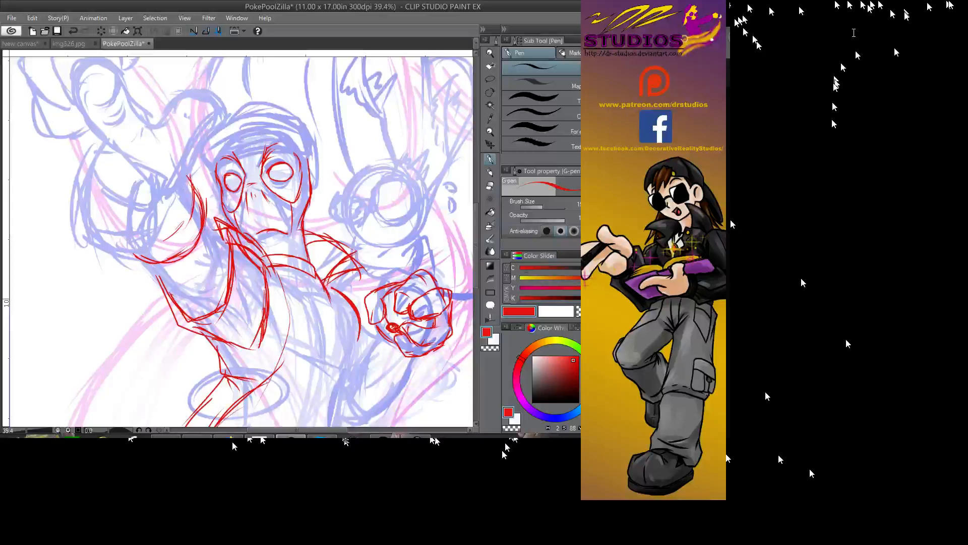
pyautogui.hscroll(2, 241, 242)
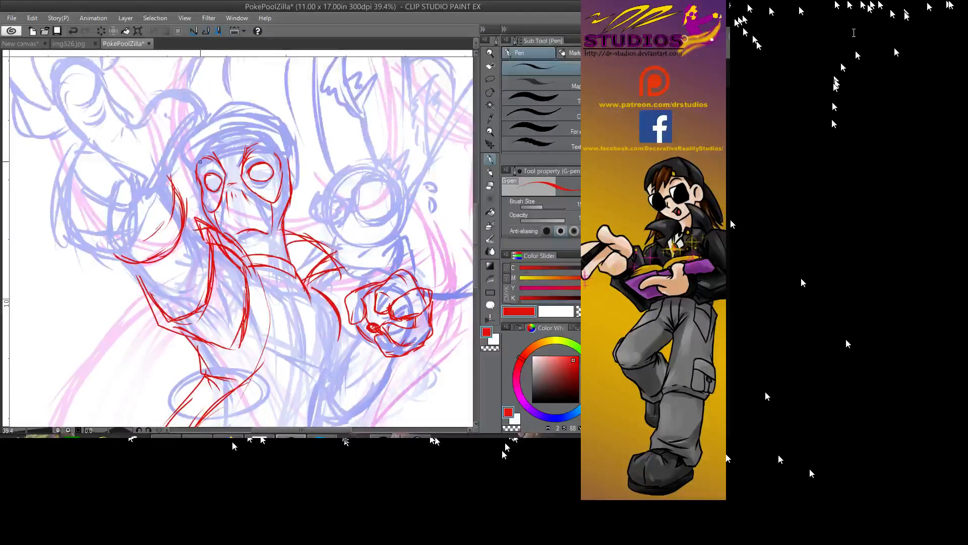
pyautogui.moveTo(212, 156)
pyautogui.mouseDown()
pyautogui.moveTo(261, 147)
pyautogui.moveTo(286, 157)
pyautogui.moveTo(292, 186)
pyautogui.mouseUp()
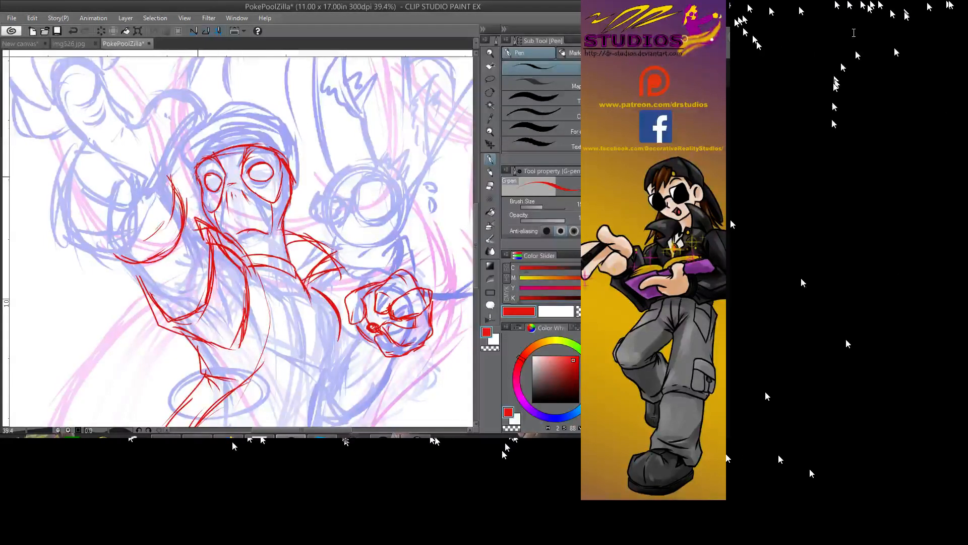
# - Outline the cap's crown and sides with overlapping red strokes, and darken the ring inside the larger eye
pyautogui.moveTo(198, 152)
pyautogui.mouseDown()
pyautogui.moveTo(223, 142)
pyautogui.moveTo(185, 164)
pyautogui.moveTo(193, 174)
pyautogui.moveTo(178, 154)
pyautogui.moveTo(186, 162)
pyautogui.moveTo(186, 148)
pyautogui.moveTo(228, 129)
pyautogui.moveTo(217, 131)
pyautogui.moveTo(278, 137)
pyautogui.moveTo(286, 171)
pyautogui.moveTo(282, 140)
pyautogui.moveTo(287, 159)
pyautogui.moveTo(271, 124)
pyautogui.moveTo(278, 135)
pyautogui.moveTo(221, 123)
pyautogui.moveTo(240, 123)
pyautogui.moveTo(192, 138)
pyautogui.mouseUp()
pyautogui.moveTo(221, 126)
pyautogui.mouseDown()
pyautogui.moveTo(178, 151)
pyautogui.moveTo(241, 109)
pyautogui.moveTo(288, 132)
pyautogui.moveTo(294, 199)
pyautogui.mouseUp()
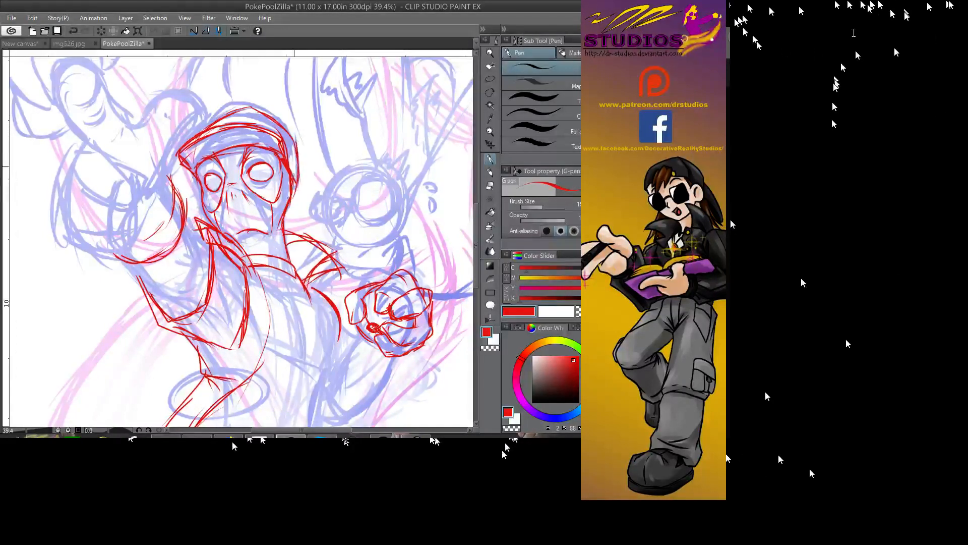
pyautogui.moveTo(253, 106)
pyautogui.mouseDown()
pyautogui.moveTo(190, 134)
pyautogui.moveTo(290, 127)
pyautogui.moveTo(293, 193)
pyautogui.mouseUp()
pyautogui.moveTo(212, 123); pyautogui.dragTo(181, 147)
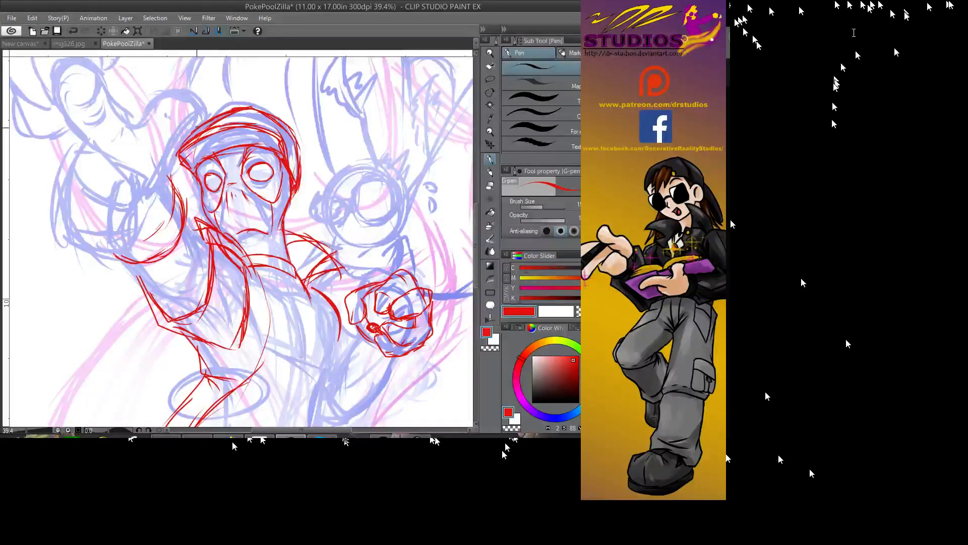
pyautogui.moveTo(297, 137); pyautogui.dragTo(292, 171)
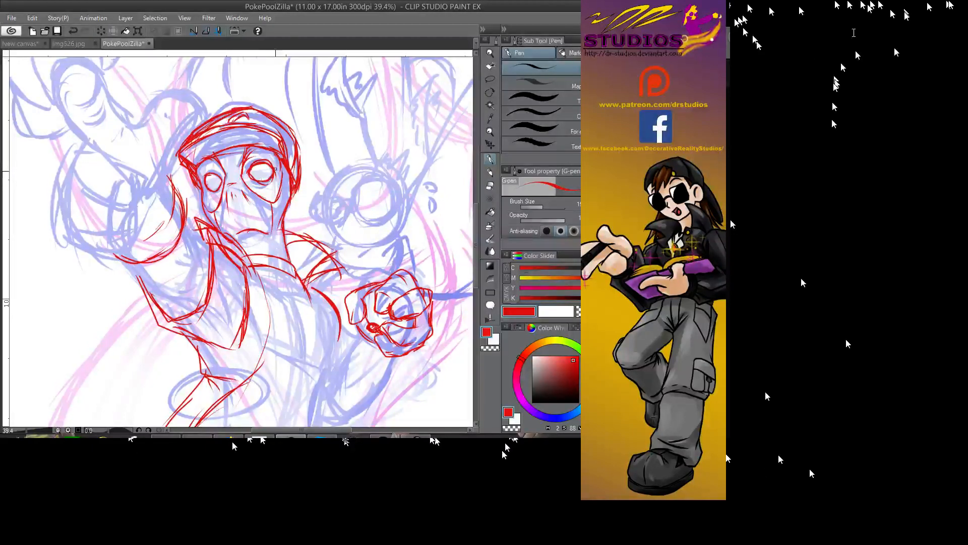
pyautogui.moveTo(253, 177); pyautogui.dragTo(266, 172)
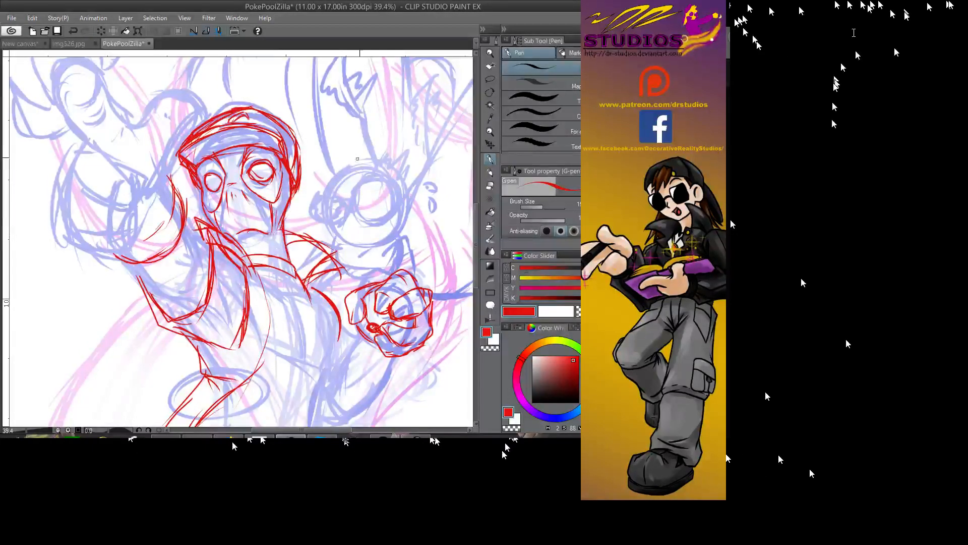
# - Outline the bent arm below the fist, from the shoulder down to the pointed elbow and back up to the wrist
pyautogui.moveTo(276, 209)
pyautogui.mouseDown()
pyautogui.moveTo(179, 30)
pyautogui.moveTo(223, 47)
pyautogui.mouseUp()
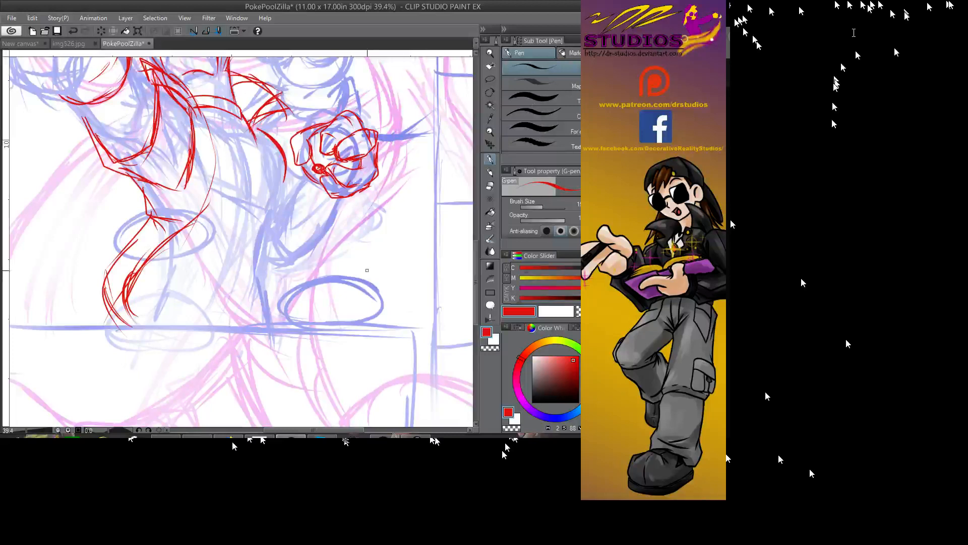
pyautogui.moveTo(273, 181); pyautogui.dragTo(268, 239)
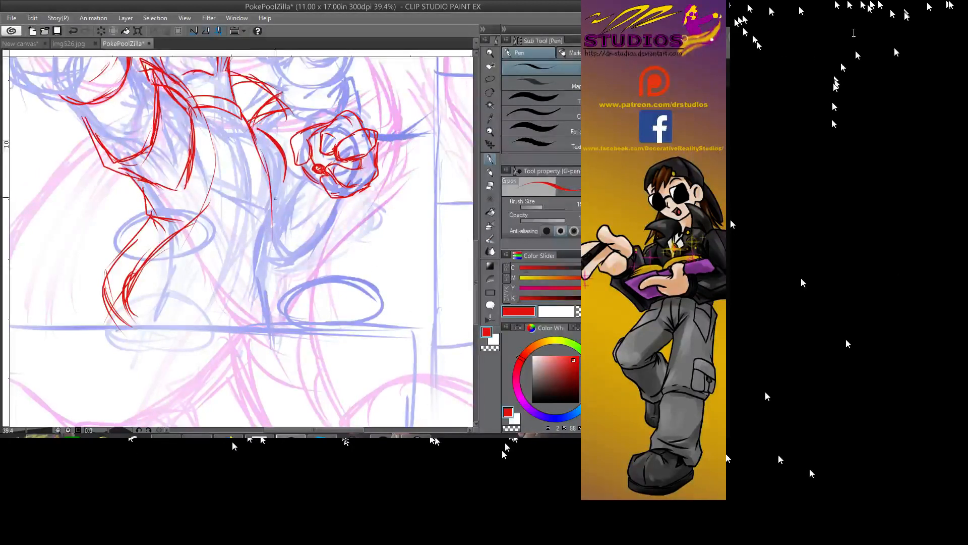
pyautogui.moveTo(267, 157); pyautogui.dragTo(261, 191)
pyautogui.moveTo(290, 132)
pyautogui.mouseDown()
pyautogui.moveTo(275, 158)
pyautogui.moveTo(287, 180)
pyautogui.moveTo(274, 240)
pyautogui.mouseUp()
pyautogui.moveTo(336, 211); pyautogui.dragTo(292, 258)
pyautogui.moveTo(286, 214); pyautogui.dragTo(275, 246)
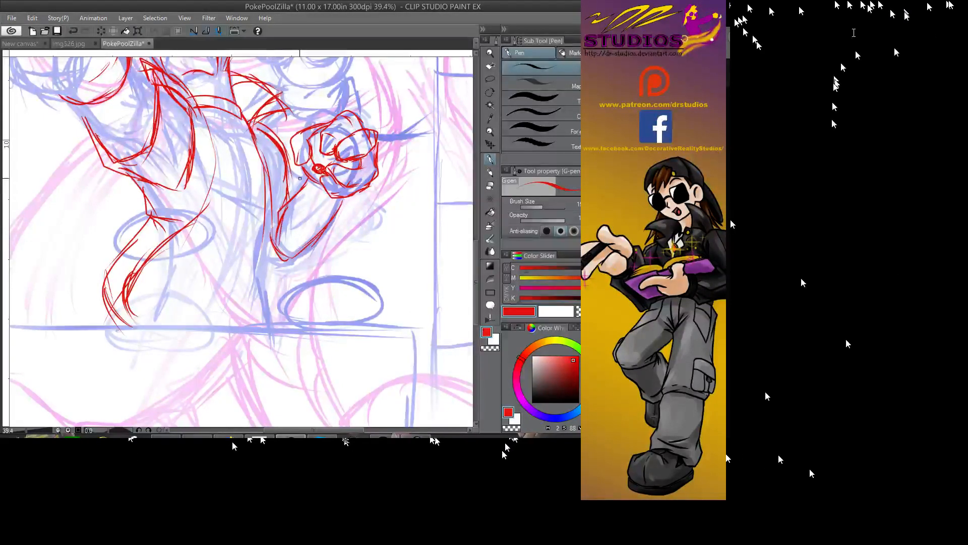
pyautogui.moveTo(297, 182); pyautogui.dragTo(292, 203)
pyautogui.moveTo(289, 131)
pyautogui.mouseDown()
pyautogui.moveTo(278, 154)
pyautogui.moveTo(262, 135)
pyautogui.mouseUp()
pyautogui.moveTo(273, 136); pyautogui.dragTo(266, 159)
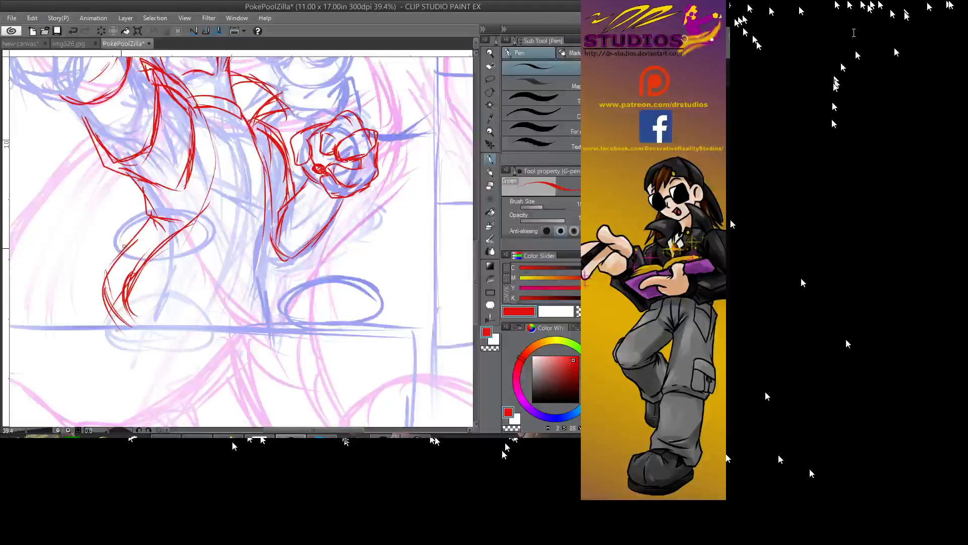
# - Add a small rectangular tab to the coat flap at the waist and thicken the flap's contour and the coat's front edge
pyautogui.moveTo(124, 259)
pyautogui.mouseDown()
pyautogui.moveTo(142, 255)
pyautogui.moveTo(120, 250)
pyautogui.moveTo(143, 328)
pyautogui.mouseUp()
pyautogui.moveTo(120, 278); pyautogui.dragTo(105, 313)
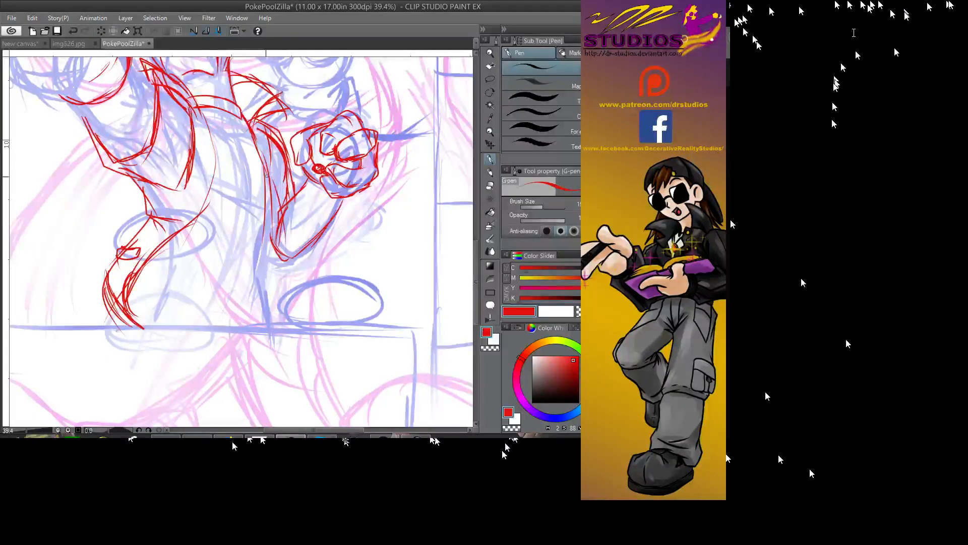
pyautogui.moveTo(219, 145); pyautogui.dragTo(197, 213)
# - Draw the vertical lines down the middle of the chest and the cross line beneath them between the coat's edges
pyautogui.moveTo(221, 114)
pyautogui.mouseDown()
pyautogui.moveTo(179, 232)
pyautogui.moveTo(215, 398)
pyautogui.moveTo(214, 327)
pyautogui.mouseUp()
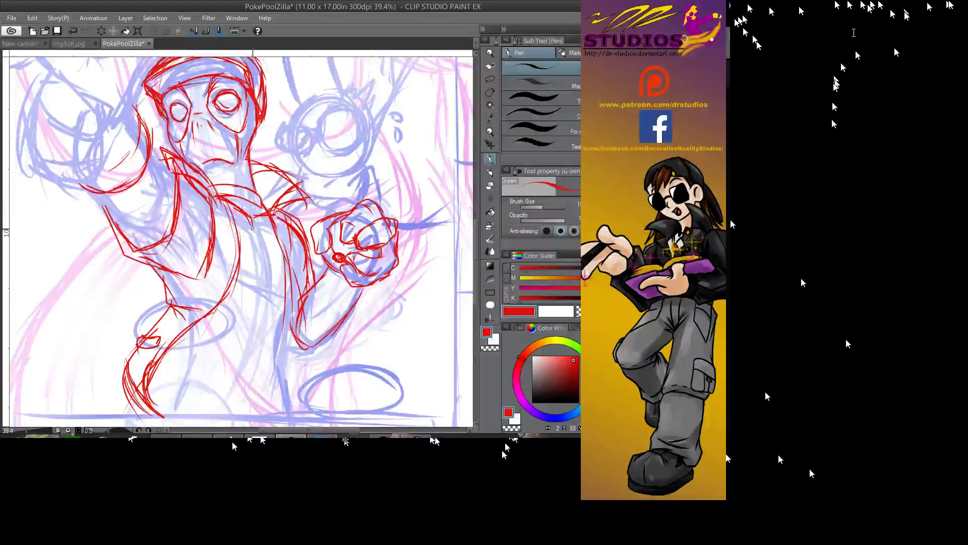
pyautogui.moveTo(240, 268)
pyautogui.mouseDown()
pyautogui.moveTo(263, 272)
pyautogui.moveTo(253, 220)
pyautogui.moveTo(260, 275)
pyautogui.mouseUp()
pyautogui.moveTo(252, 227)
pyautogui.mouseDown()
pyautogui.moveTo(256, 277)
pyautogui.moveTo(287, 274)
pyautogui.moveTo(328, 185)
pyautogui.moveTo(298, 198)
pyautogui.moveTo(294, 239)
pyautogui.moveTo(307, 273)
pyautogui.mouseUp()
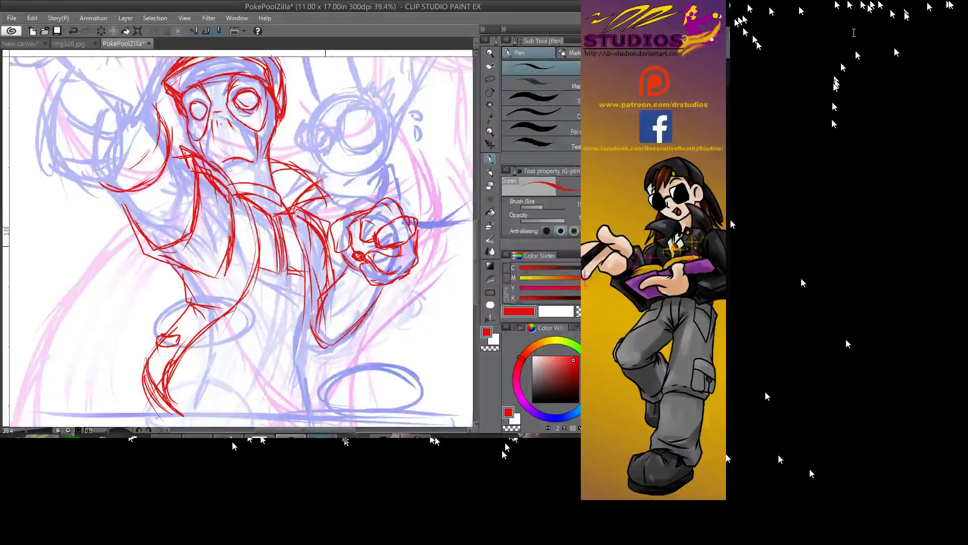
# - Draw the coat's long front edge beside the bent arm, running from the chest down past the elbow
pyautogui.moveTo(321, 251)
pyautogui.mouseDown()
pyautogui.moveTo(311, 261)
pyautogui.moveTo(316, 348)
pyautogui.mouseUp()
pyautogui.moveTo(297, 239); pyautogui.dragTo(309, 370)
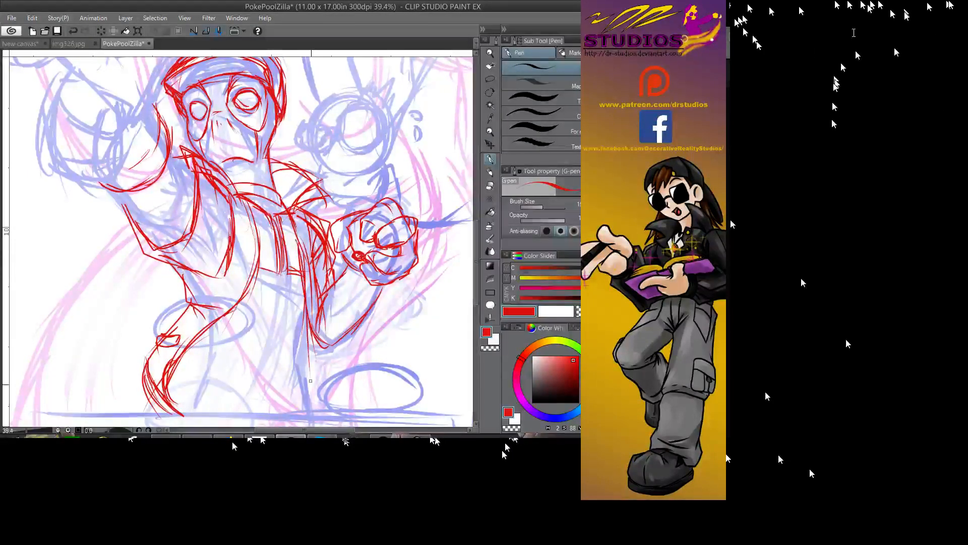
pyautogui.moveTo(309, 305); pyautogui.dragTo(305, 336)
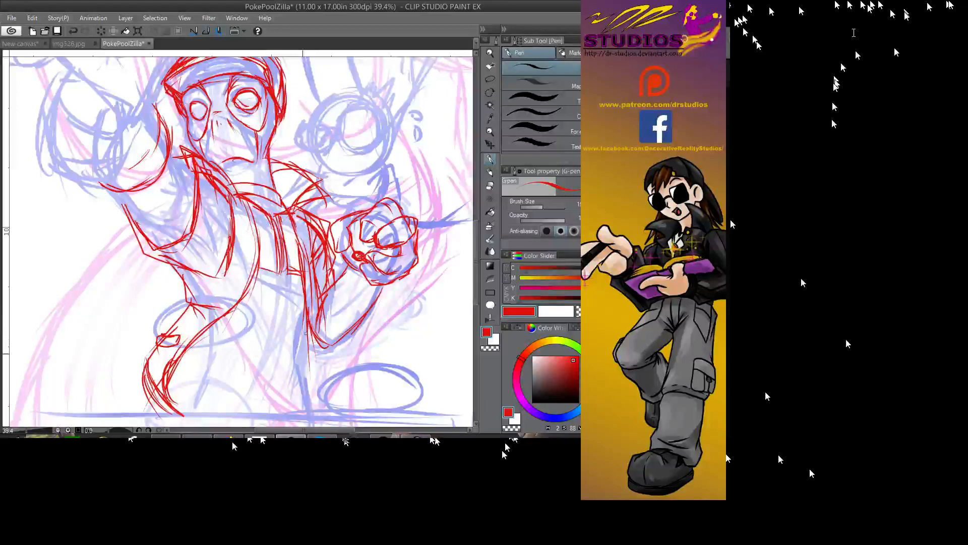
# - Draw the flared coat flap from below the bent elbow to the platform line and add a small tab at its top
pyautogui.moveTo(318, 285)
pyautogui.mouseDown()
pyautogui.moveTo(315, 365)
pyautogui.moveTo(355, 413)
pyautogui.mouseUp()
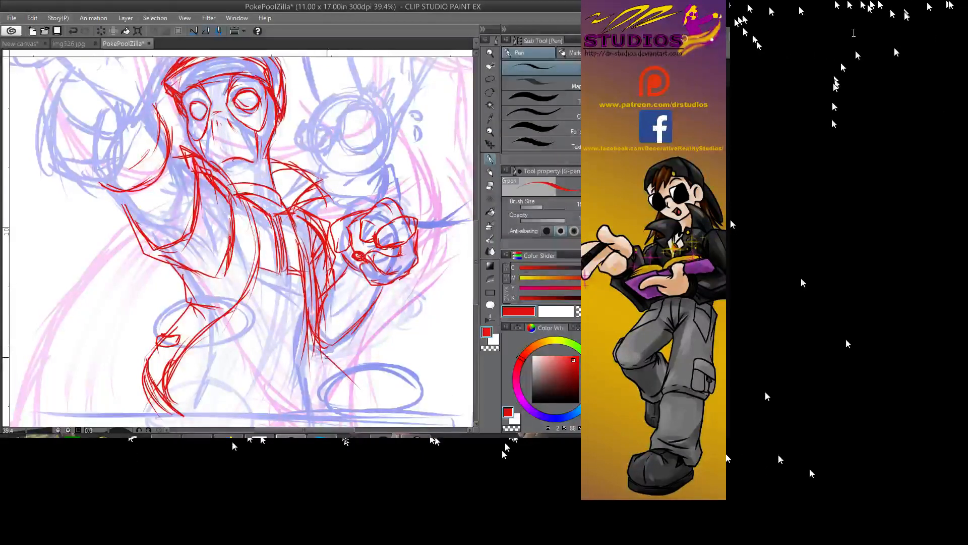
pyautogui.moveTo(302, 353)
pyautogui.mouseDown()
pyautogui.moveTo(318, 416)
pyautogui.moveTo(349, 417)
pyautogui.mouseUp()
pyautogui.moveTo(353, 381); pyautogui.dragTo(339, 418)
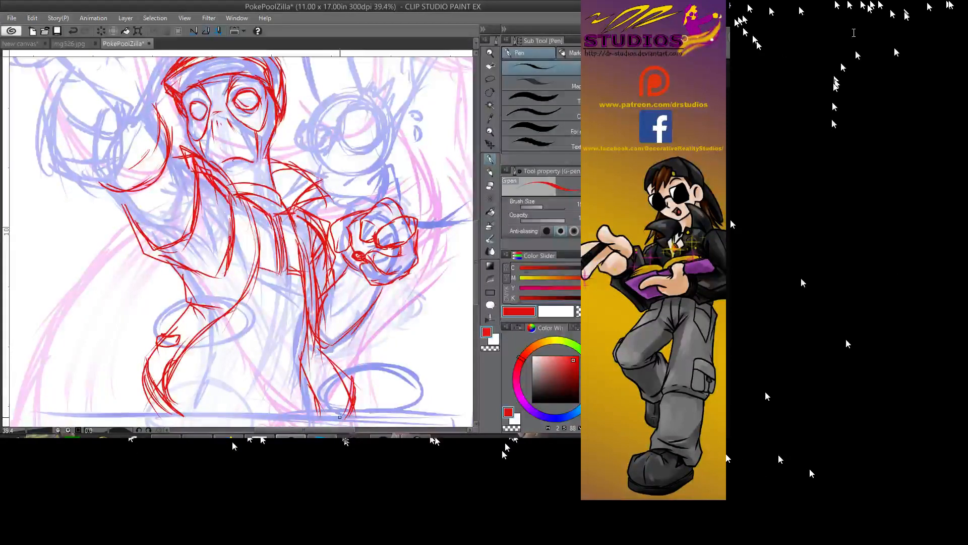
pyautogui.moveTo(333, 348)
pyautogui.mouseDown()
pyautogui.moveTo(308, 362)
pyautogui.moveTo(330, 350)
pyautogui.moveTo(330, 358)
pyautogui.mouseUp()
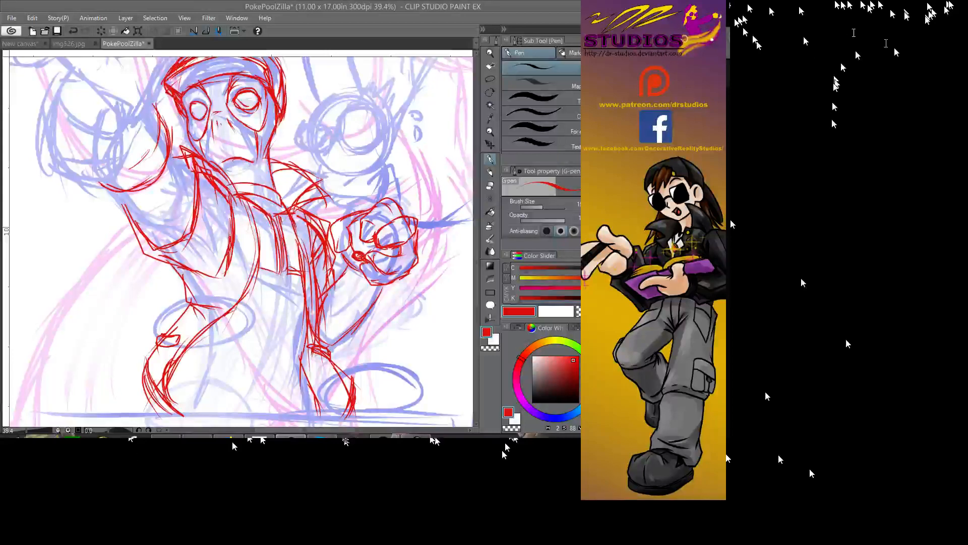
# - Add short fold strokes along the side of the coat below the raised arm's armpit
pyautogui.moveTo(223, 272)
pyautogui.mouseDown()
pyautogui.moveTo(199, 293)
pyautogui.moveTo(213, 292)
pyautogui.mouseUp()
pyautogui.moveTo(222, 228)
pyautogui.mouseDown()
pyautogui.moveTo(201, 259)
pyautogui.moveTo(208, 204)
pyautogui.moveTo(217, 251)
pyautogui.mouseUp()
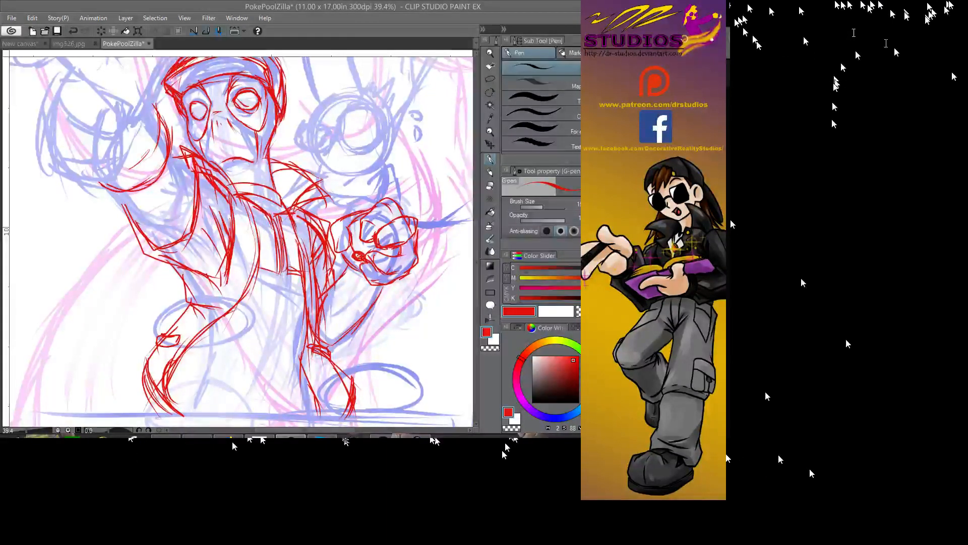
# - Sketch the belt across the waist with a boxy pouch near the coat flap and a round buckle in the middle
pyautogui.scroll(-3, 196, 281)
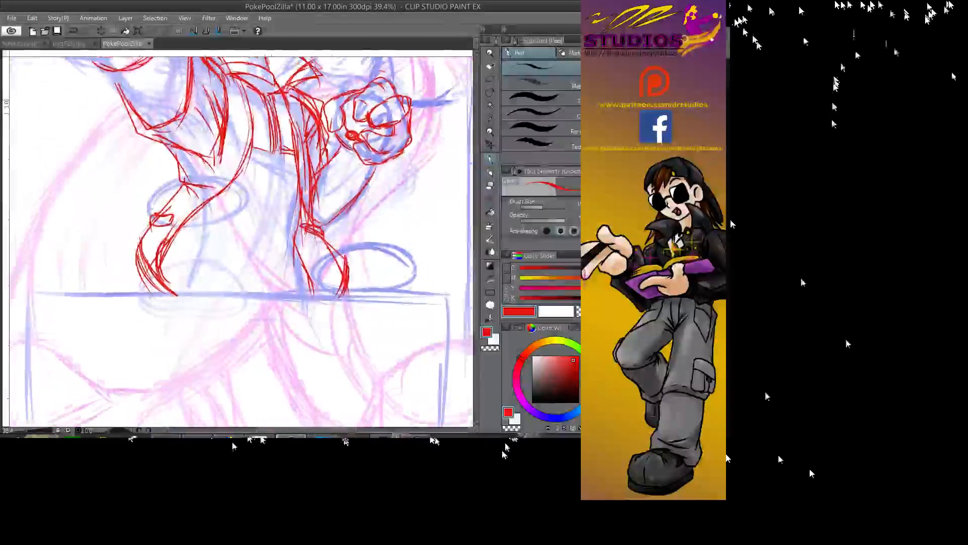
pyautogui.moveTo(187, 304)
pyautogui.mouseDown()
pyautogui.moveTo(207, 262)
pyautogui.moveTo(243, 259)
pyautogui.moveTo(300, 276)
pyautogui.mouseUp()
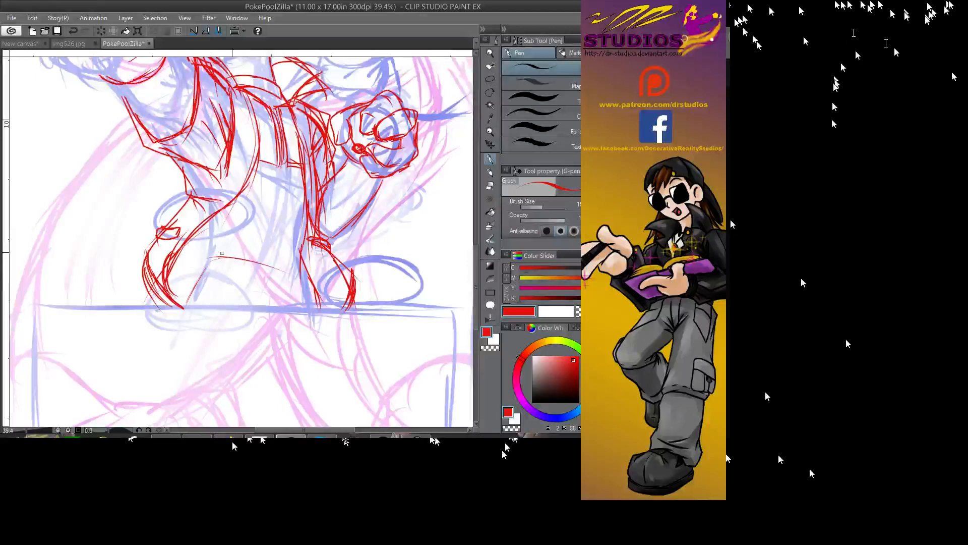
pyautogui.moveTo(217, 254)
pyautogui.mouseDown()
pyautogui.moveTo(317, 282)
pyautogui.moveTo(214, 255)
pyautogui.moveTo(191, 258)
pyautogui.moveTo(186, 292)
pyautogui.moveTo(223, 286)
pyautogui.moveTo(187, 294)
pyautogui.moveTo(228, 288)
pyautogui.moveTo(245, 269)
pyautogui.moveTo(237, 291)
pyautogui.moveTo(238, 282)
pyautogui.moveTo(185, 287)
pyautogui.mouseUp()
pyautogui.moveTo(241, 272)
pyautogui.mouseDown()
pyautogui.moveTo(195, 283)
pyautogui.moveTo(227, 248)
pyautogui.moveTo(192, 258)
pyautogui.mouseUp()
pyautogui.moveTo(291, 257)
pyautogui.mouseDown()
pyautogui.moveTo(272, 285)
pyautogui.moveTo(268, 261)
pyautogui.moveTo(283, 287)
pyautogui.moveTo(293, 258)
pyautogui.moveTo(273, 284)
pyautogui.moveTo(290, 259)
pyautogui.moveTo(272, 268)
pyautogui.moveTo(282, 292)
pyautogui.mouseUp()
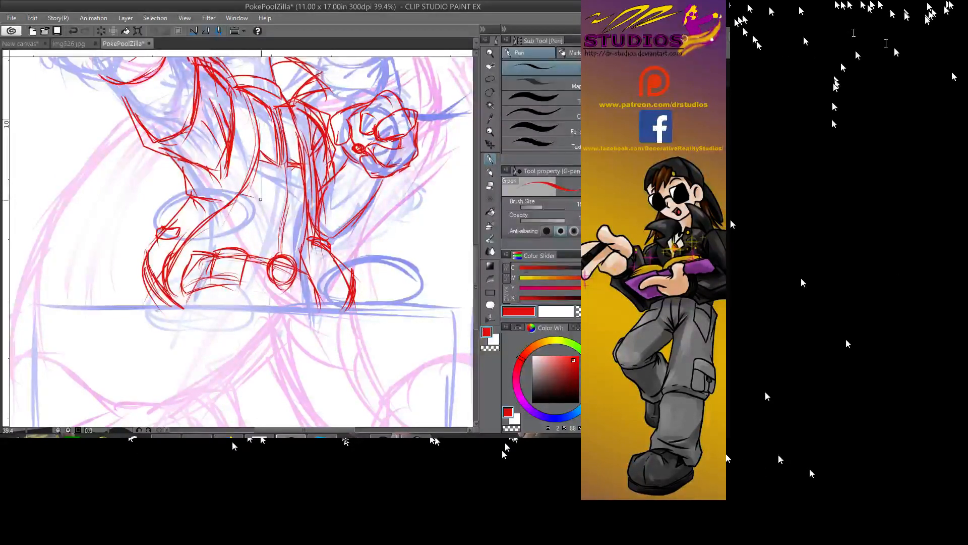
# - Draw the waist contours down to the belt and fill in the belt band on both sides of the round buckle
pyautogui.moveTo(255, 189); pyautogui.dragTo(242, 250)
pyautogui.moveTo(302, 235); pyautogui.dragTo(297, 262)
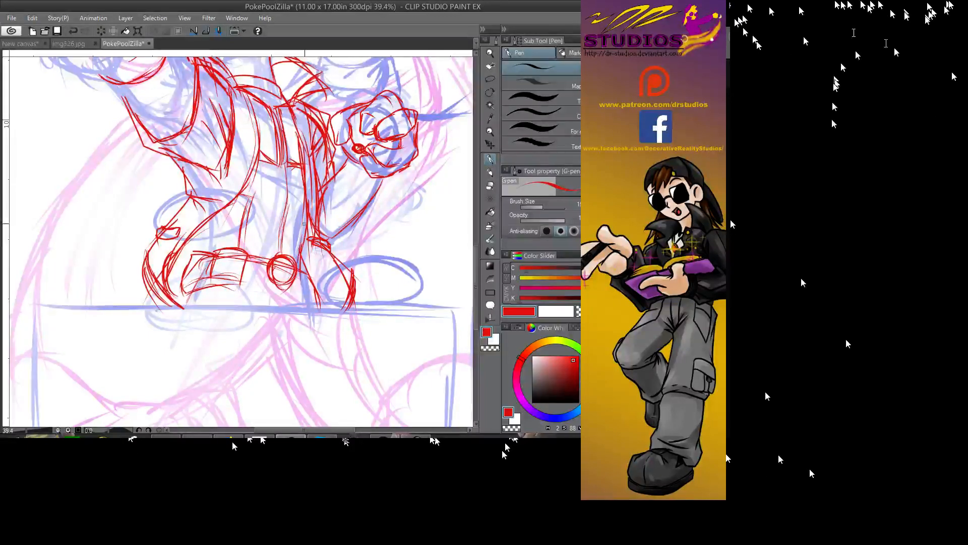
pyautogui.moveTo(305, 213); pyautogui.dragTo(285, 297)
pyautogui.moveTo(242, 275)
pyautogui.mouseDown()
pyautogui.moveTo(271, 281)
pyautogui.moveTo(248, 267)
pyautogui.moveTo(307, 286)
pyautogui.mouseUp()
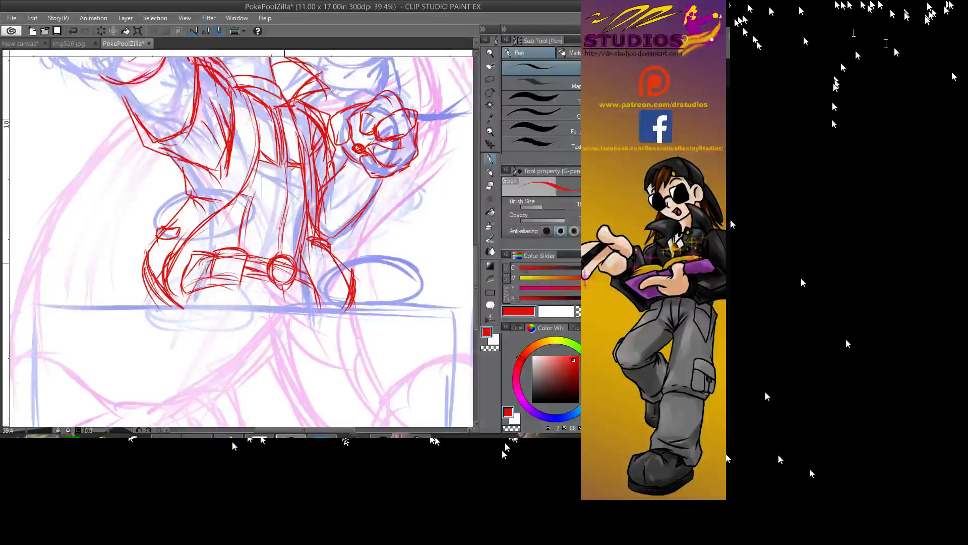
# - Thicken the pouch's curved outer end on the belt and add a short vertical line above it
pyautogui.moveTo(210, 252)
pyautogui.mouseDown()
pyautogui.moveTo(213, 280)
pyautogui.moveTo(199, 281)
pyautogui.moveTo(194, 257)
pyautogui.moveTo(181, 290)
pyautogui.moveTo(208, 302)
pyautogui.moveTo(178, 301)
pyautogui.moveTo(229, 309)
pyautogui.mouseUp()
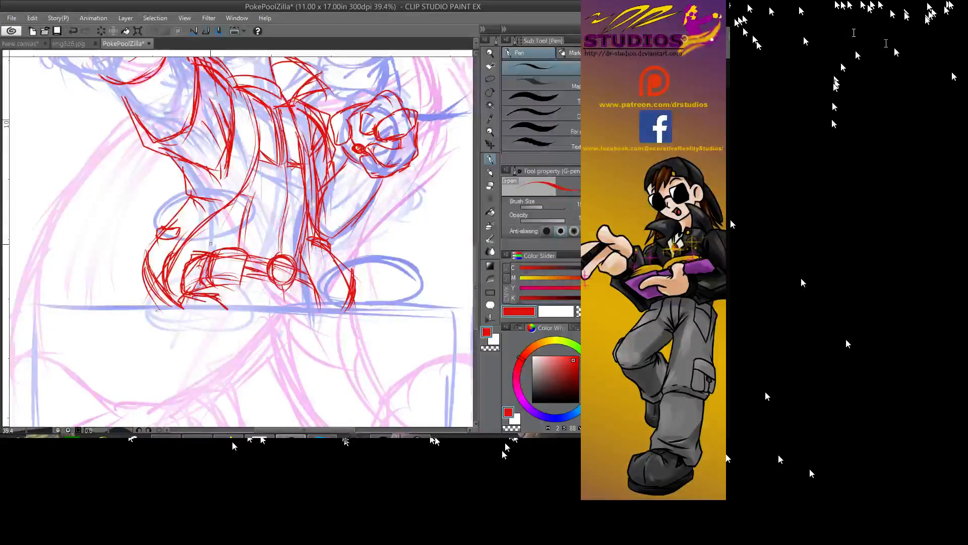
pyautogui.moveTo(207, 228); pyautogui.dragTo(203, 250)
pyautogui.scroll(4, 241, 241)
pyautogui.scroll(3, 241, 241)
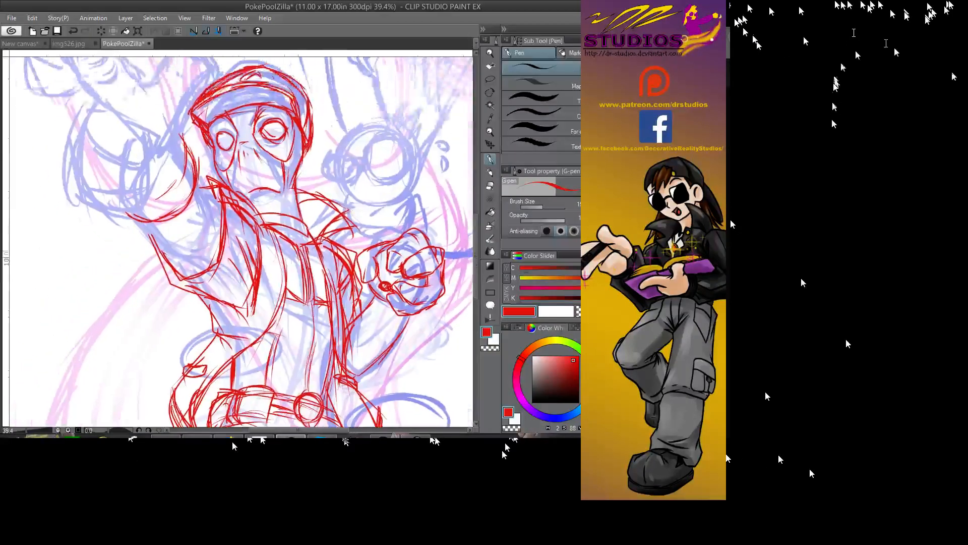
pyautogui.hscroll(-4, 241, 241)
pyautogui.hscroll(6, 241, 241)
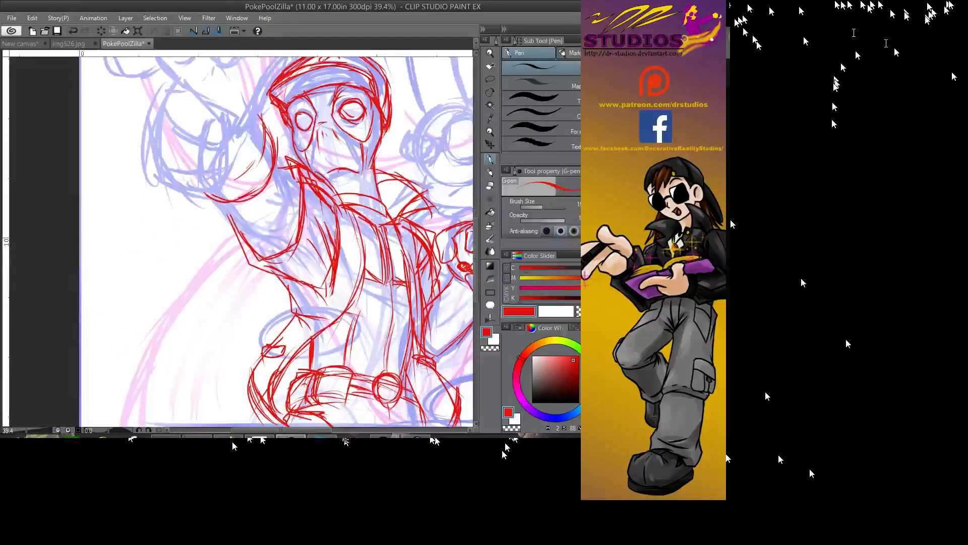
# - Sketch the glove cuff curve beneath the clenched fist and the palm outline of the raised pointing hand in red
pyautogui.scroll(-4, 241, 241)
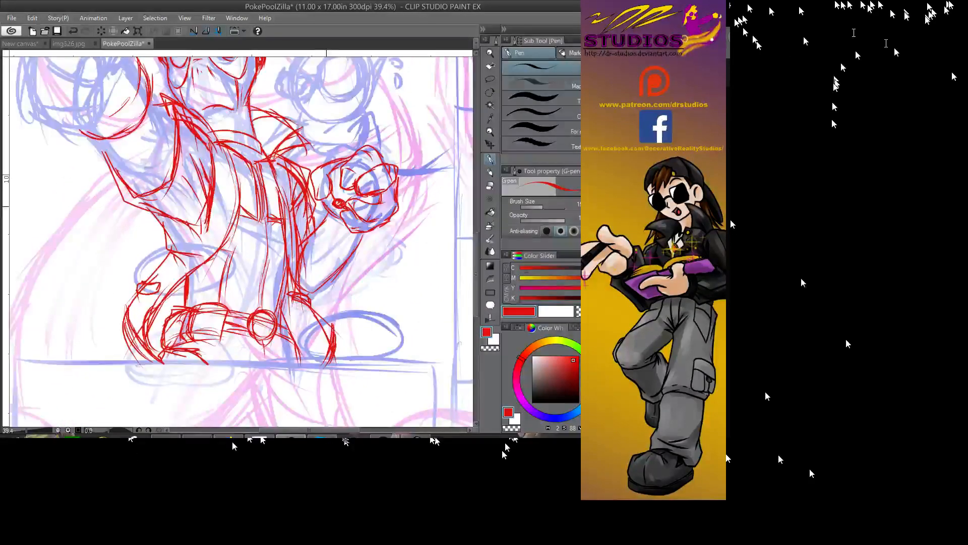
pyautogui.moveTo(322, 208)
pyautogui.mouseDown()
pyautogui.moveTo(340, 234)
pyautogui.moveTo(330, 235)
pyautogui.moveTo(372, 235)
pyautogui.mouseUp()
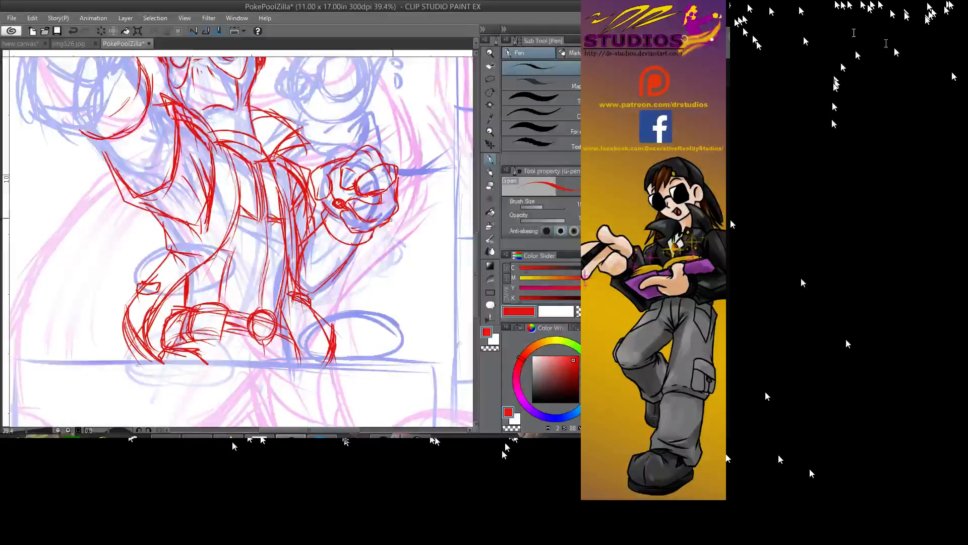
pyautogui.scroll(4, 260, 138)
pyautogui.hscroll(-5, 261, 137)
pyautogui.scroll(-1, 260, 137)
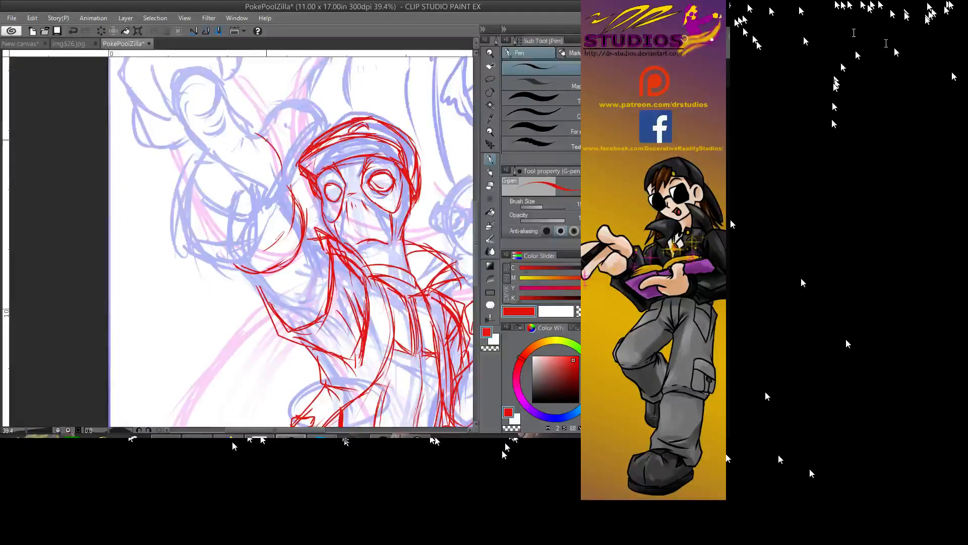
pyautogui.moveTo(233, 174)
pyautogui.mouseDown()
pyautogui.moveTo(256, 146)
pyautogui.moveTo(249, 130)
pyautogui.mouseUp()
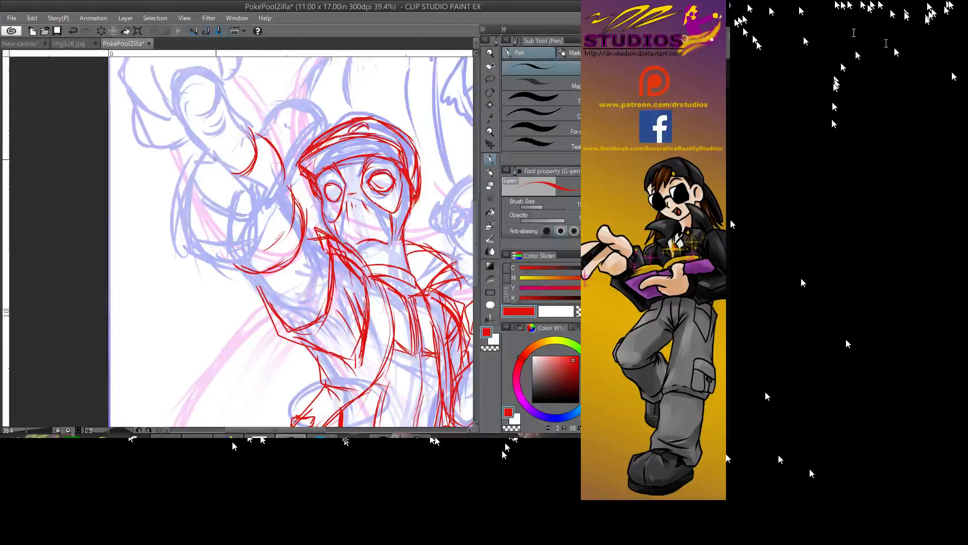
pyautogui.moveTo(215, 161)
pyautogui.mouseDown()
pyautogui.moveTo(194, 163)
pyautogui.moveTo(192, 217)
pyautogui.moveTo(234, 266)
pyautogui.moveTo(212, 258)
pyautogui.mouseUp()
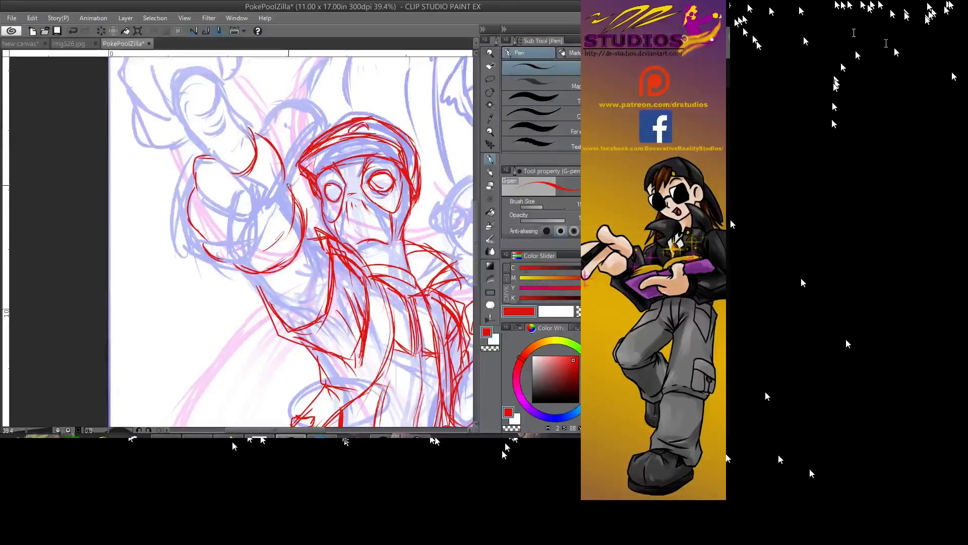
pyautogui.moveTo(282, 157)
pyautogui.mouseDown()
pyautogui.moveTo(283, 191)
pyautogui.moveTo(260, 217)
pyautogui.mouseUp()
pyautogui.moveTo(294, 165); pyautogui.dragTo(286, 188)
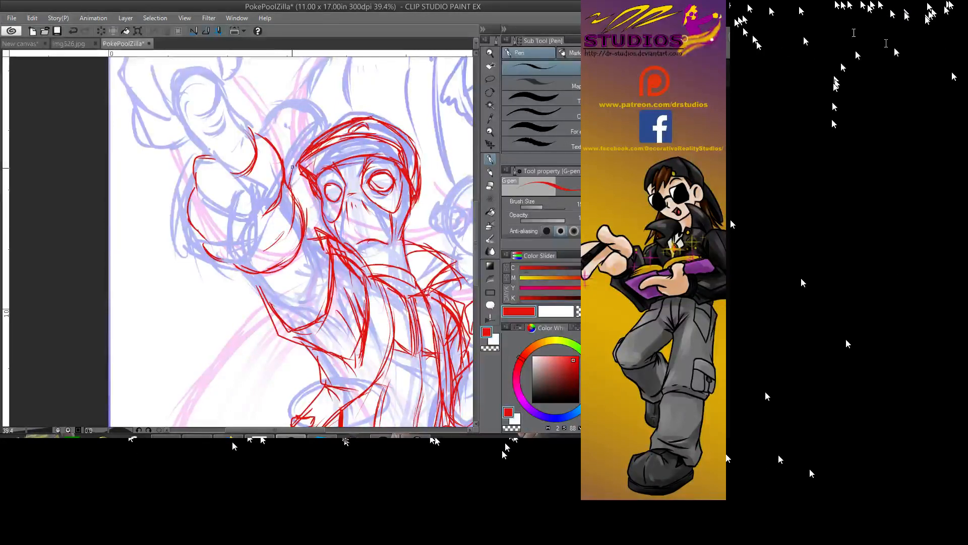
# - Sketch the raised thumb and the curled fingers of the pointing hand over the blue guide lines
pyautogui.moveTo(321, 129)
pyautogui.mouseDown()
pyautogui.moveTo(292, 167)
pyautogui.moveTo(307, 143)
pyautogui.moveTo(295, 98)
pyautogui.moveTo(323, 119)
pyautogui.moveTo(289, 171)
pyautogui.mouseUp()
pyautogui.moveTo(254, 114)
pyautogui.mouseDown()
pyautogui.moveTo(226, 176)
pyautogui.moveTo(231, 220)
pyautogui.moveTo(256, 216)
pyautogui.mouseUp()
pyautogui.moveTo(252, 180)
pyautogui.mouseDown()
pyautogui.moveTo(237, 190)
pyautogui.moveTo(261, 213)
pyautogui.mouseUp()
pyautogui.moveTo(211, 243)
pyautogui.mouseDown()
pyautogui.moveTo(230, 249)
pyautogui.moveTo(255, 235)
pyautogui.mouseUp()
pyautogui.moveTo(219, 264); pyautogui.dragTo(254, 251)
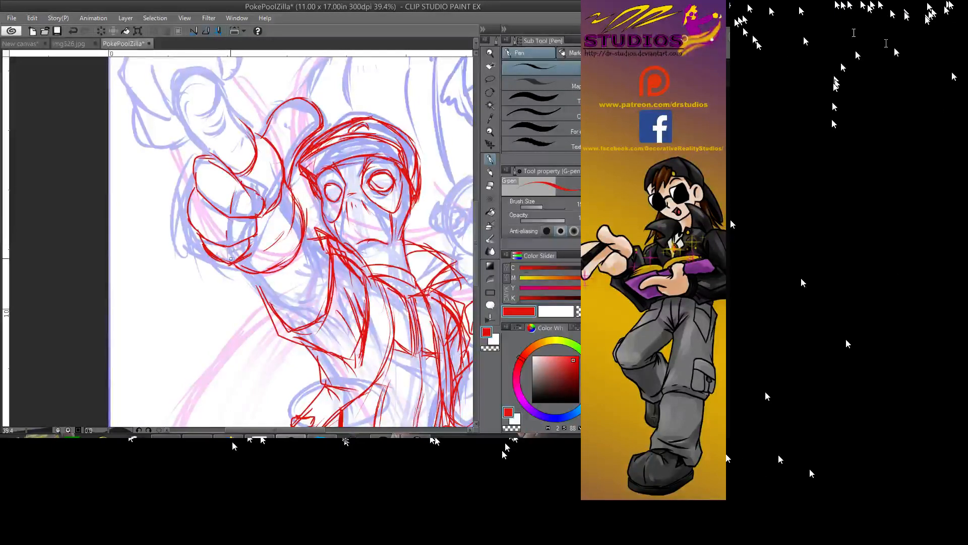
# - Outline the extended index finger with its crease lines and reinforce the palm and thumb contours
pyautogui.moveTo(190, 145)
pyautogui.mouseDown()
pyautogui.moveTo(217, 163)
pyautogui.moveTo(179, 128)
pyautogui.moveTo(183, 80)
pyautogui.moveTo(171, 101)
pyautogui.moveTo(194, 78)
pyautogui.moveTo(172, 112)
pyautogui.moveTo(170, 87)
pyautogui.moveTo(211, 80)
pyautogui.moveTo(203, 76)
pyautogui.moveTo(253, 139)
pyautogui.mouseUp()
pyautogui.moveTo(204, 86); pyautogui.dragTo(212, 76)
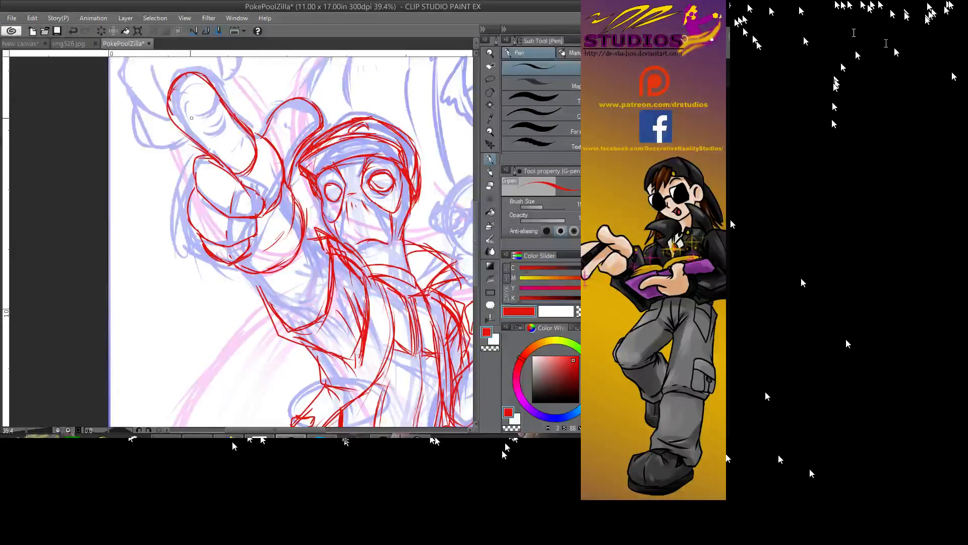
pyautogui.moveTo(169, 101)
pyautogui.mouseDown()
pyautogui.moveTo(210, 147)
pyautogui.moveTo(181, 130)
pyautogui.moveTo(265, 191)
pyautogui.moveTo(234, 191)
pyautogui.mouseUp()
pyautogui.moveTo(268, 130)
pyautogui.mouseDown()
pyautogui.moveTo(251, 139)
pyautogui.moveTo(272, 135)
pyautogui.mouseUp()
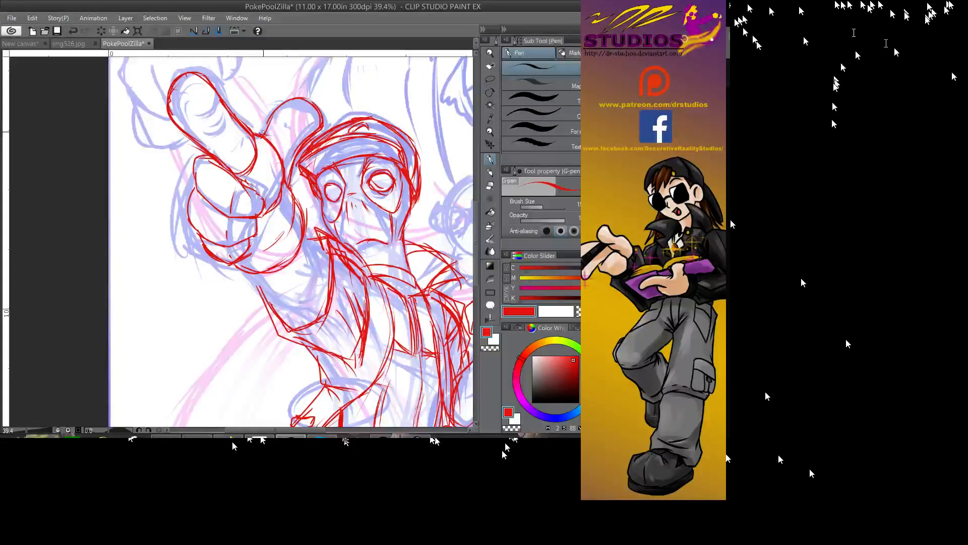
pyautogui.moveTo(285, 190); pyautogui.dragTo(262, 218)
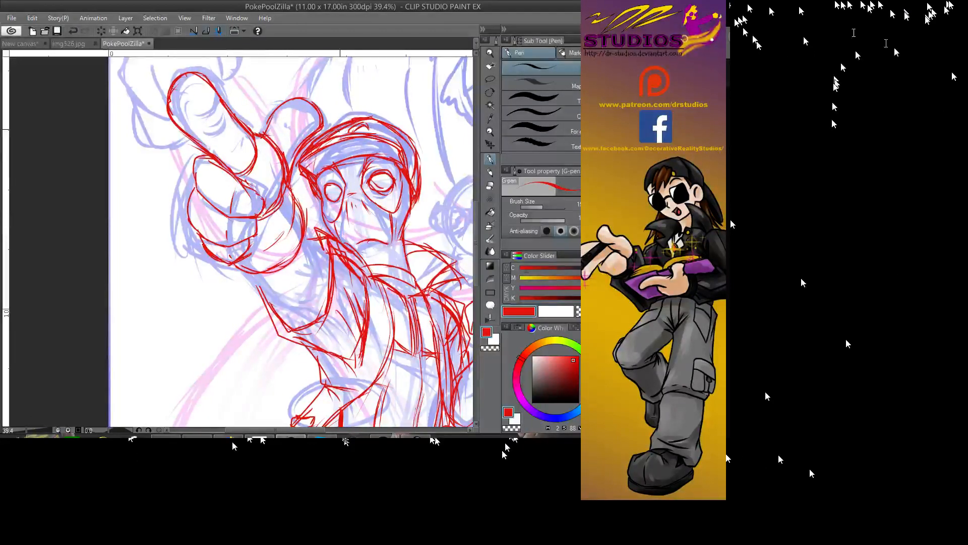
pyautogui.moveTo(198, 119)
pyautogui.mouseDown()
pyautogui.moveTo(209, 108)
pyautogui.moveTo(192, 123)
pyautogui.moveTo(222, 137)
pyautogui.moveTo(234, 159)
pyautogui.mouseUp()
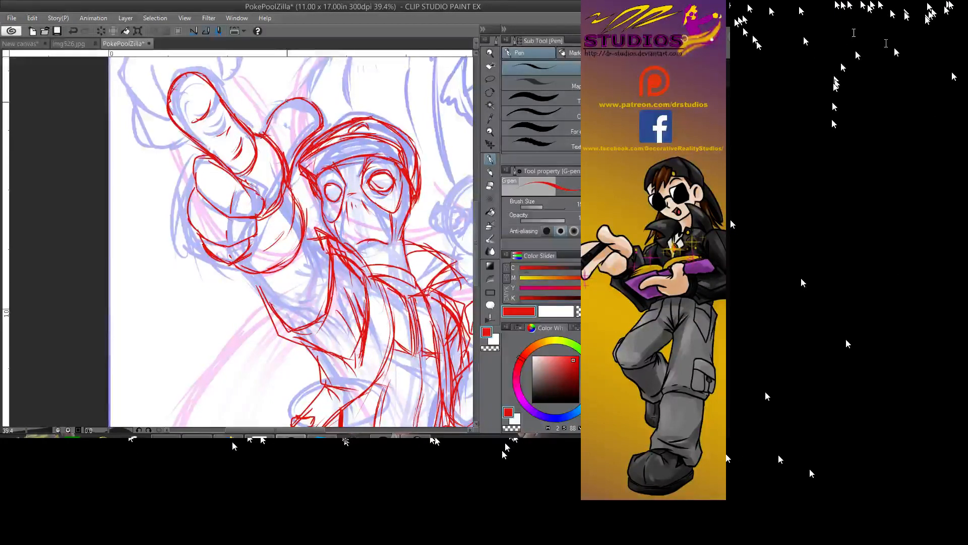
pyautogui.moveTo(271, 120)
pyautogui.mouseDown()
pyautogui.moveTo(262, 136)
pyautogui.moveTo(318, 97)
pyautogui.mouseUp()
pyautogui.moveTo(299, 152); pyautogui.dragTo(290, 170)
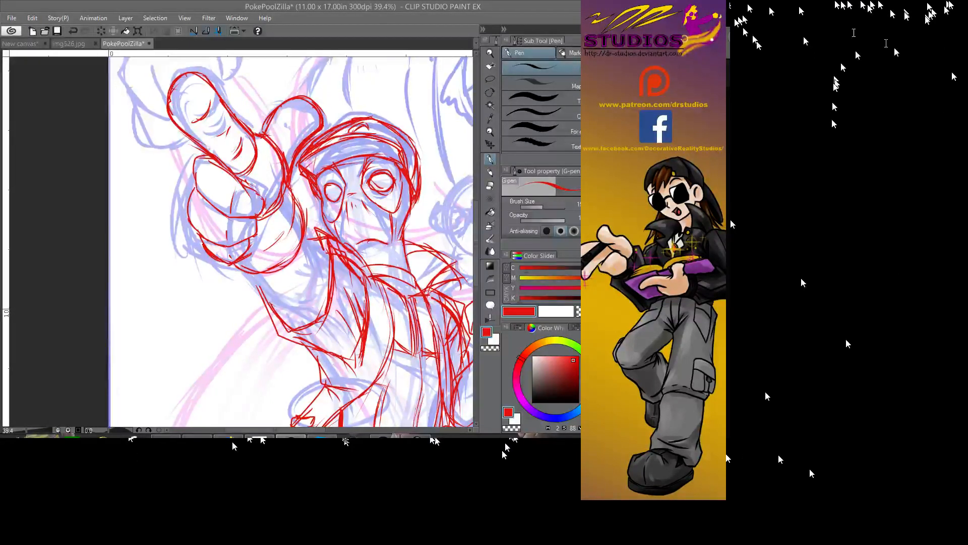
# - Add fold and contour lines to the jacket's waist and to the sleeves of both arms
pyautogui.moveTo(231, 256); pyautogui.dragTo(126, 173)
pyautogui.moveTo(283, 214); pyautogui.dragTo(277, 251)
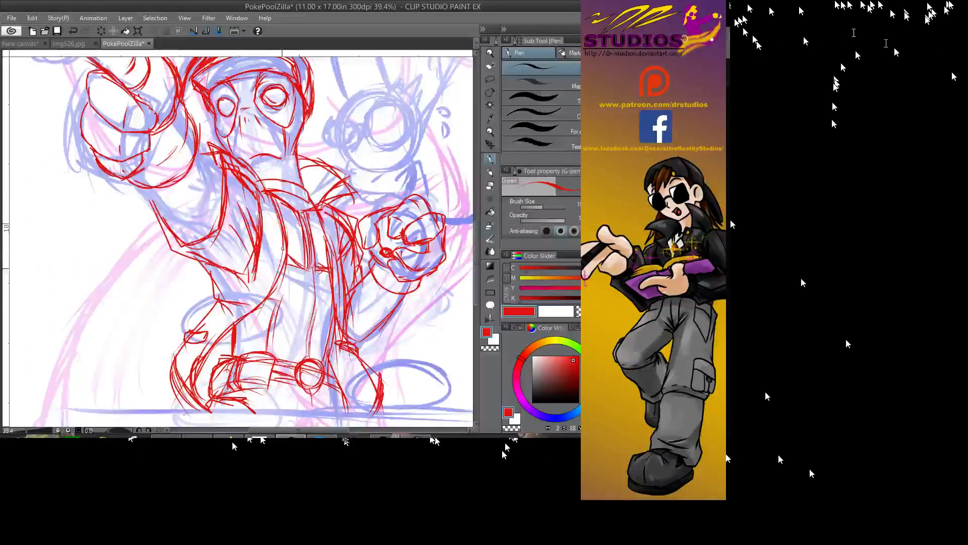
pyautogui.moveTo(267, 300); pyautogui.dragTo(237, 325)
pyautogui.moveTo(199, 261)
pyautogui.mouseDown()
pyautogui.moveTo(241, 318)
pyautogui.moveTo(193, 324)
pyautogui.mouseUp()
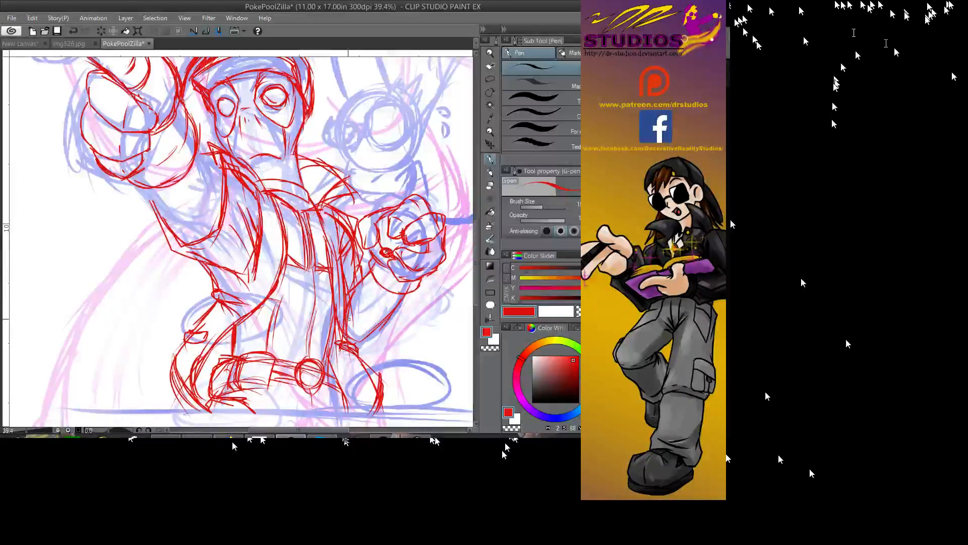
pyautogui.moveTo(356, 334); pyautogui.dragTo(399, 298)
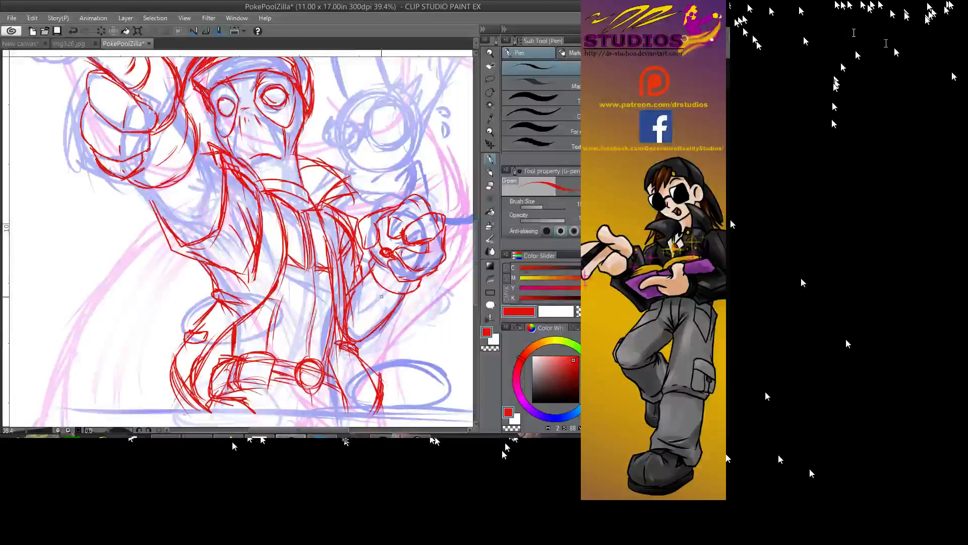
pyautogui.moveTo(141, 189)
pyautogui.mouseDown()
pyautogui.moveTo(166, 216)
pyautogui.moveTo(195, 222)
pyautogui.mouseUp()
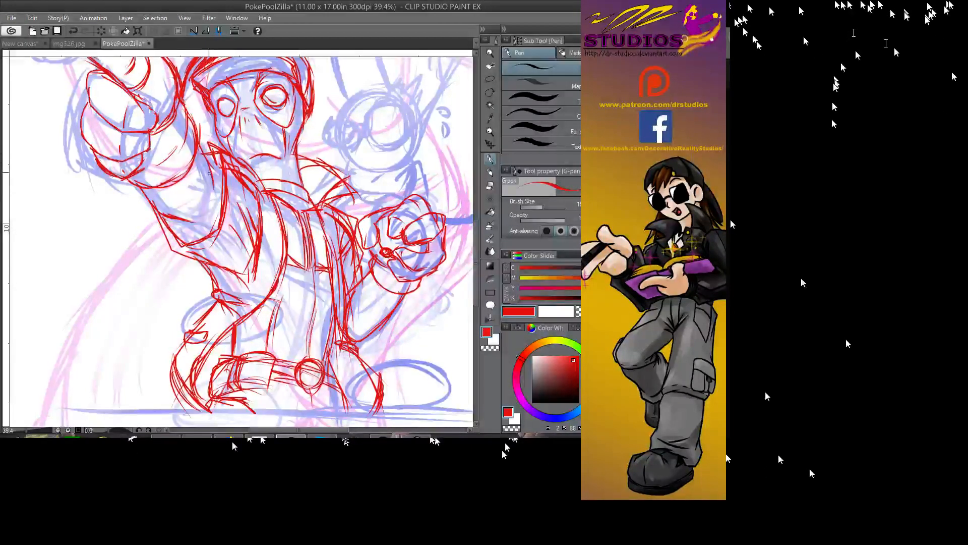
pyautogui.moveTo(167, 219); pyautogui.dragTo(203, 247)
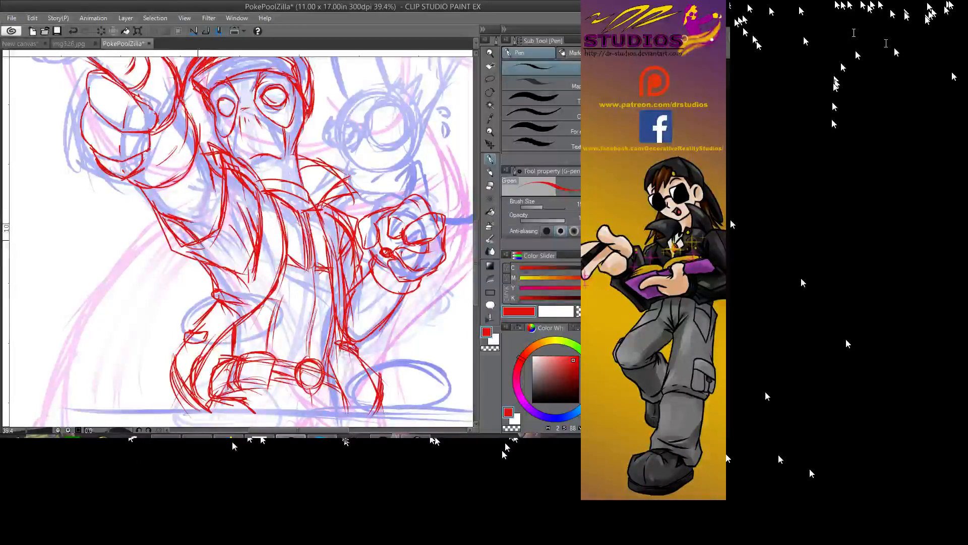
pyautogui.moveTo(222, 177)
pyautogui.mouseDown()
pyautogui.moveTo(219, 208)
pyautogui.moveTo(171, 310)
pyautogui.moveTo(133, 241)
pyautogui.moveTo(180, 128)
pyautogui.moveTo(96, 300)
pyautogui.moveTo(179, 274)
pyautogui.mouseUp()
# - Save the PokePoolZilla drawing
pyautogui.click(491, 55)
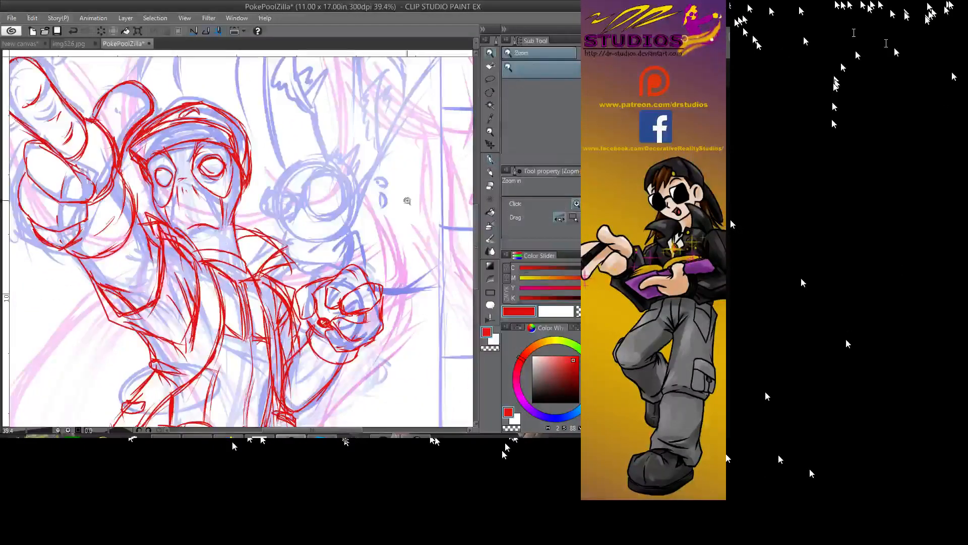
pyautogui.moveTo(408, 201); pyautogui.dragTo(232, 195)
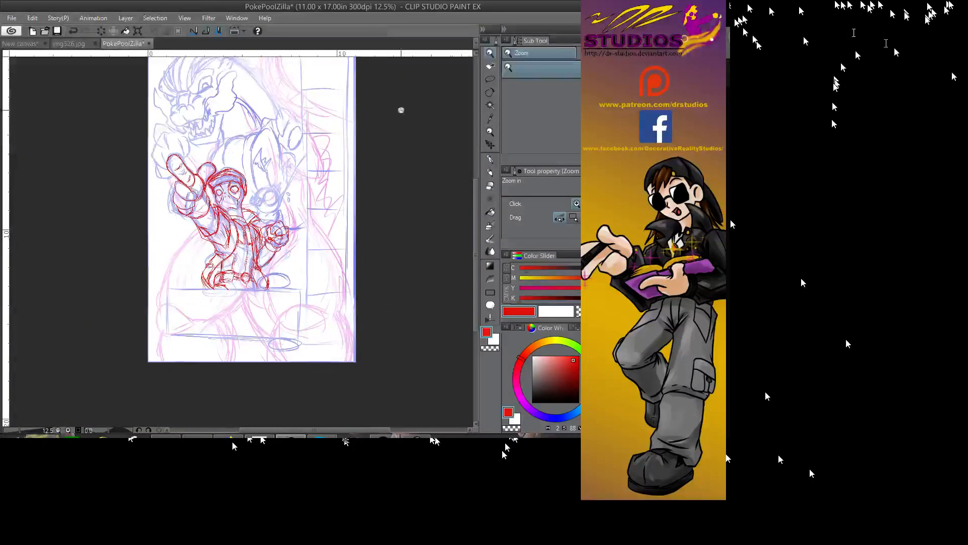
pyautogui.click(270, 221)
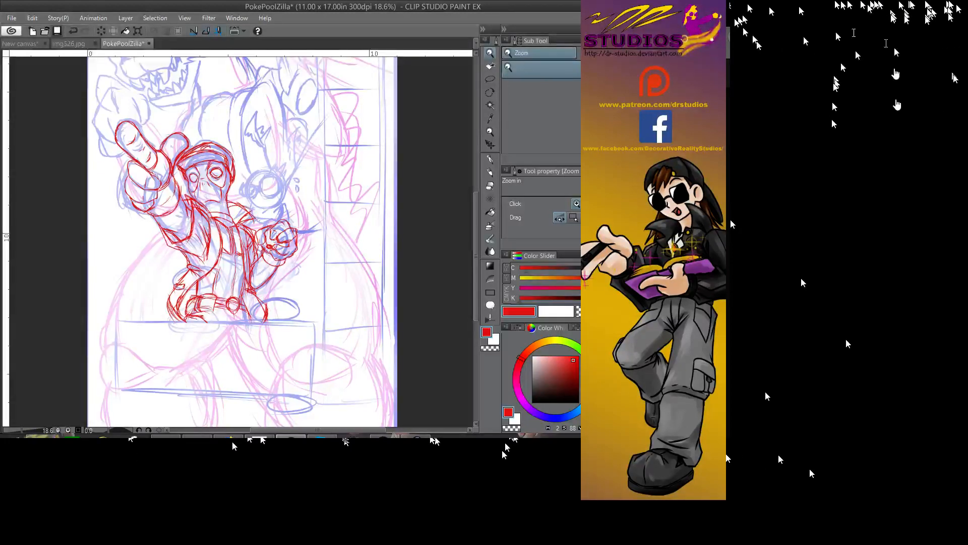
pyautogui.hotkey('ctrl', 's')
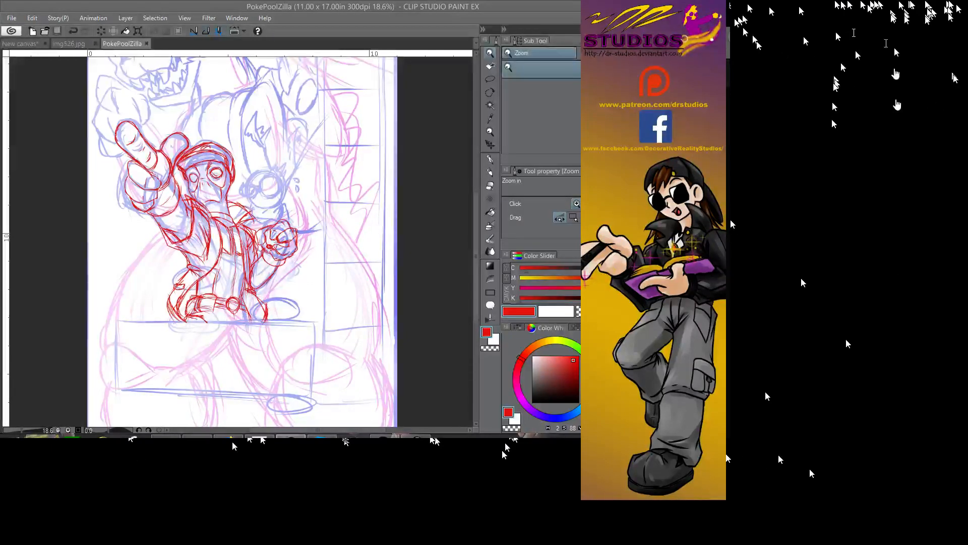
# - Reinforce the lower front edges of the jacket with the pen and add detail inside the round belt buckle
pyautogui.click(247, 273)
pyautogui.click(247, 272)
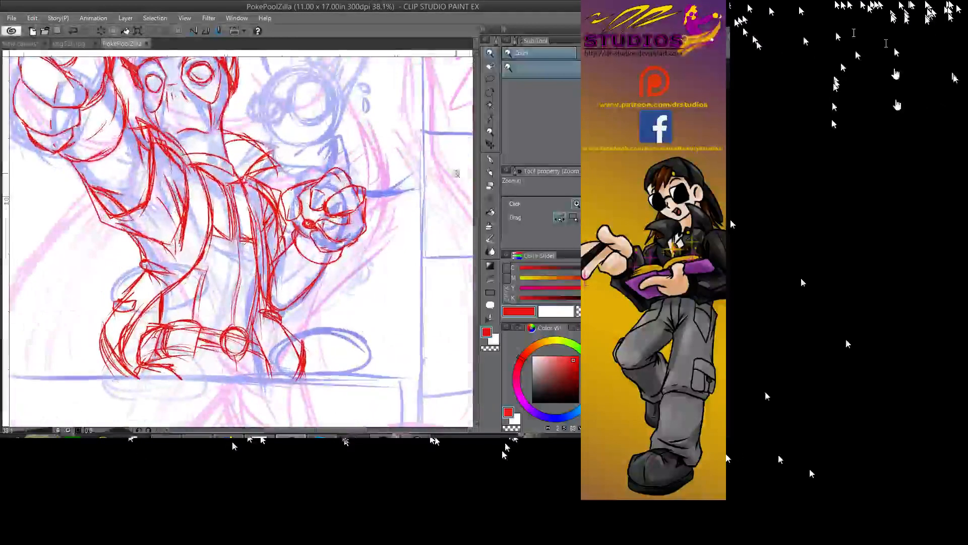
pyautogui.press('p')
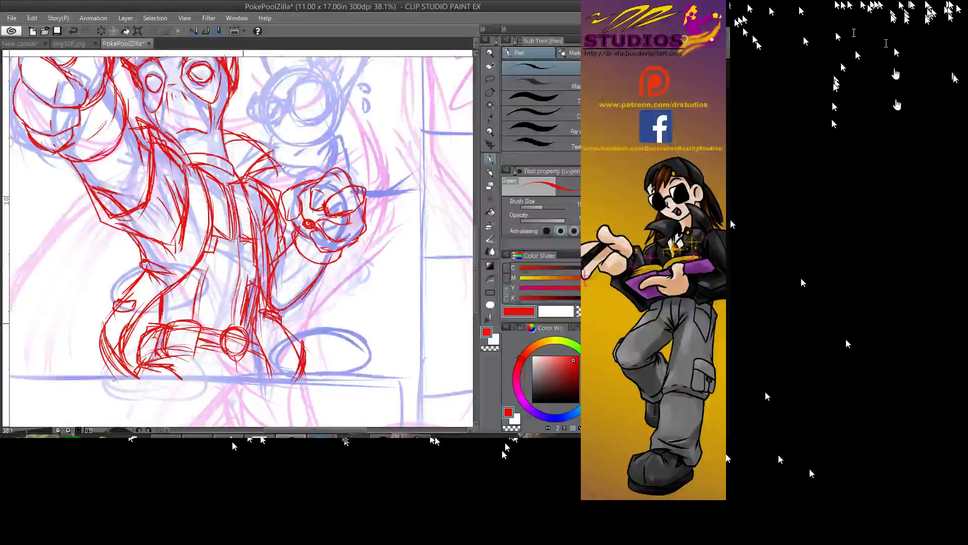
pyautogui.moveTo(230, 325); pyautogui.dragTo(244, 263)
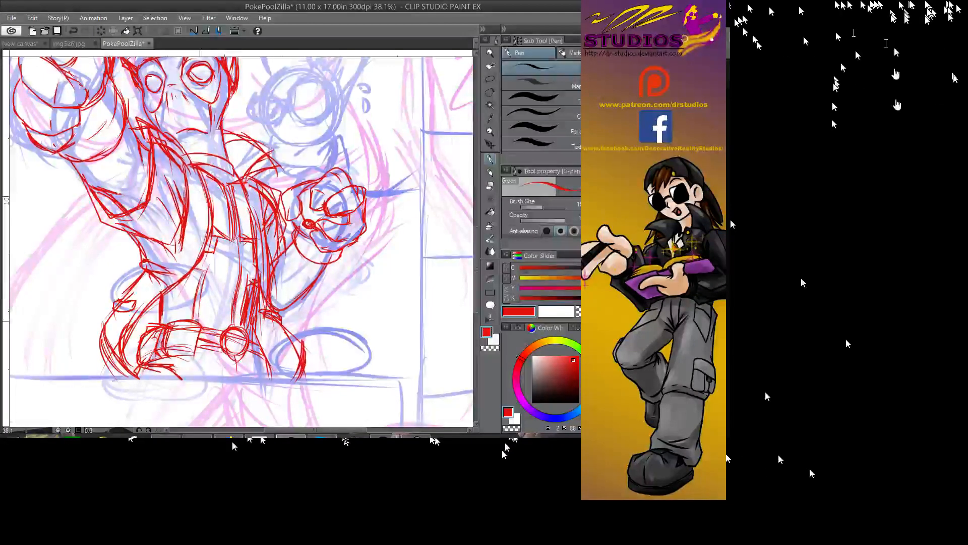
pyautogui.moveTo(196, 323); pyautogui.dragTo(207, 272)
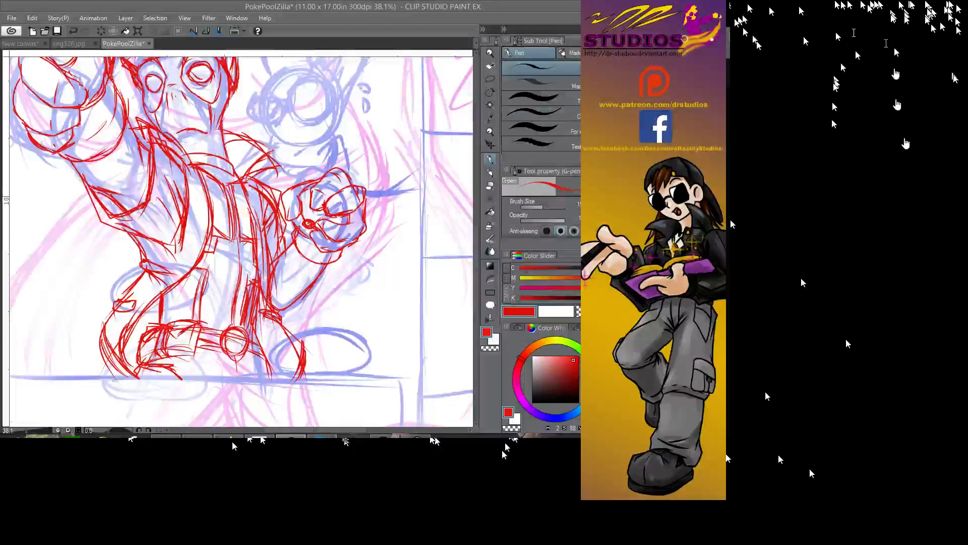
pyautogui.moveTo(286, 212); pyautogui.dragTo(331, 133)
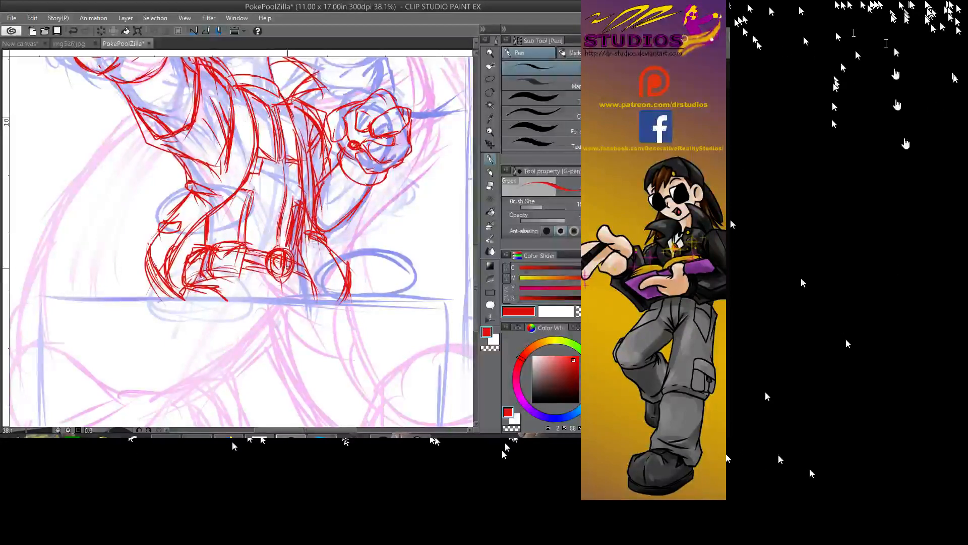
pyautogui.moveTo(279, 252)
pyautogui.mouseDown()
pyautogui.moveTo(284, 296)
pyautogui.moveTo(316, 298)
pyautogui.moveTo(306, 278)
pyautogui.mouseUp()
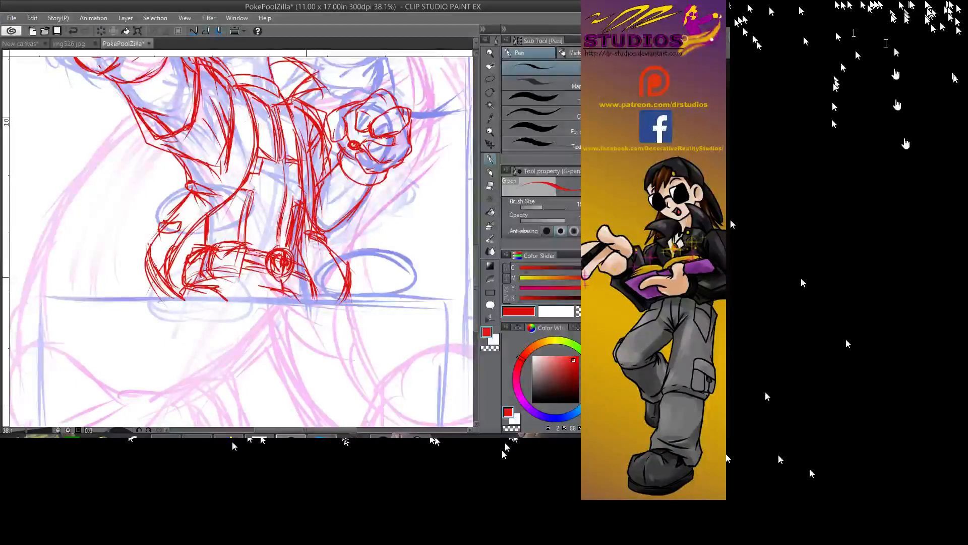
# - Sketch spiky hair tufts on both sides of the masked head and add strokes along the jacket collar
pyautogui.moveTo(287, 76)
pyautogui.mouseDown()
pyautogui.moveTo(298, 233)
pyautogui.moveTo(314, 251)
pyautogui.mouseUp()
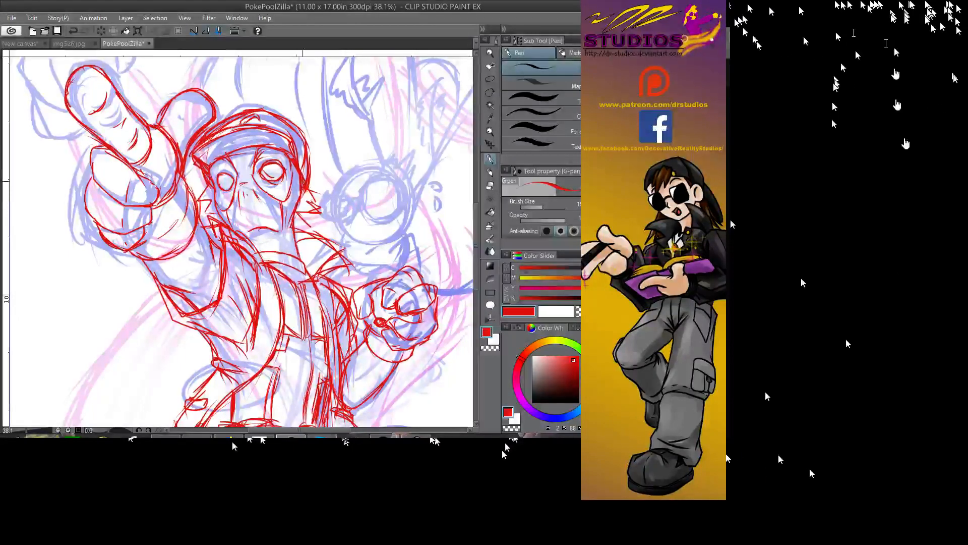
pyautogui.moveTo(320, 198); pyautogui.dragTo(317, 209)
pyautogui.moveTo(207, 186)
pyautogui.mouseDown()
pyautogui.moveTo(197, 199)
pyautogui.moveTo(211, 211)
pyautogui.mouseUp()
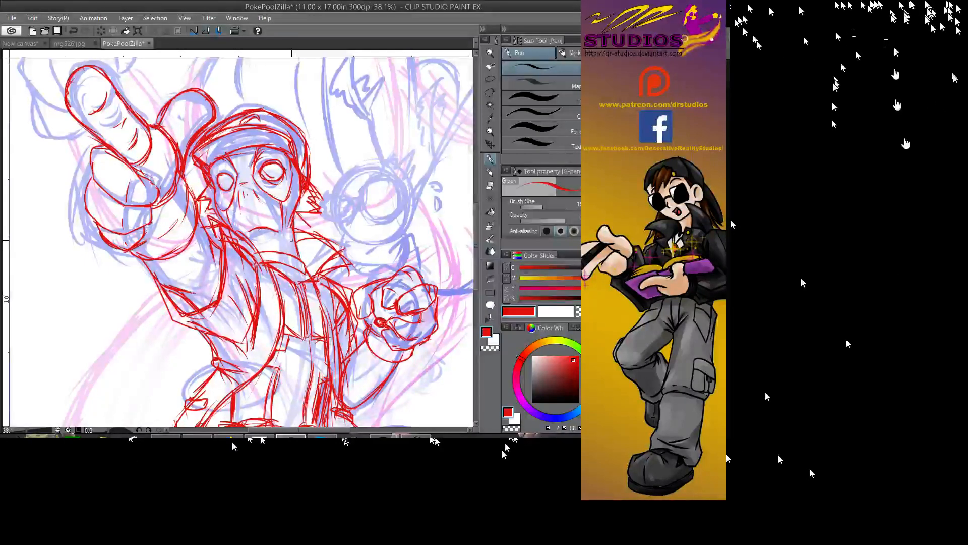
pyautogui.hscroll(2, 341, 204)
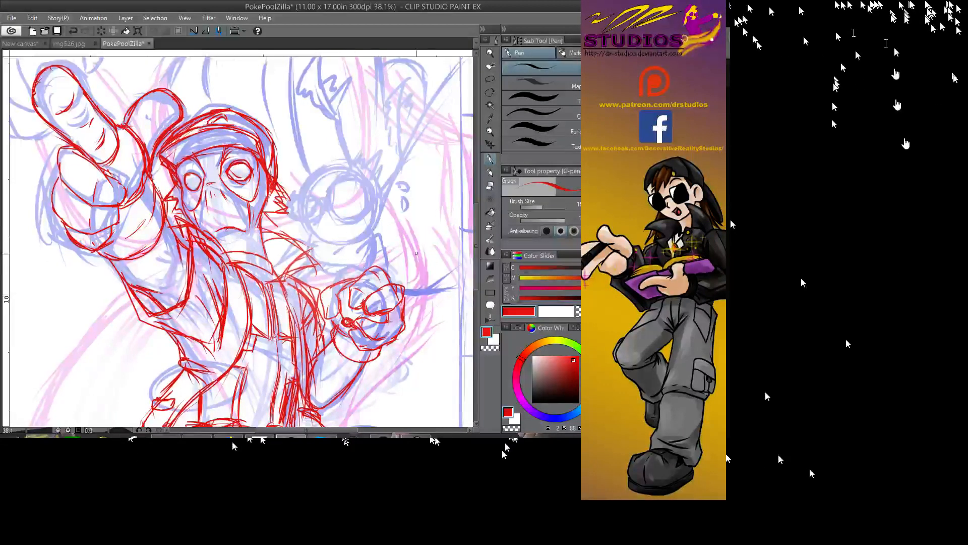
pyautogui.moveTo(259, 241)
pyautogui.mouseDown()
pyautogui.moveTo(308, 276)
pyautogui.moveTo(291, 274)
pyautogui.moveTo(288, 249)
pyautogui.mouseUp()
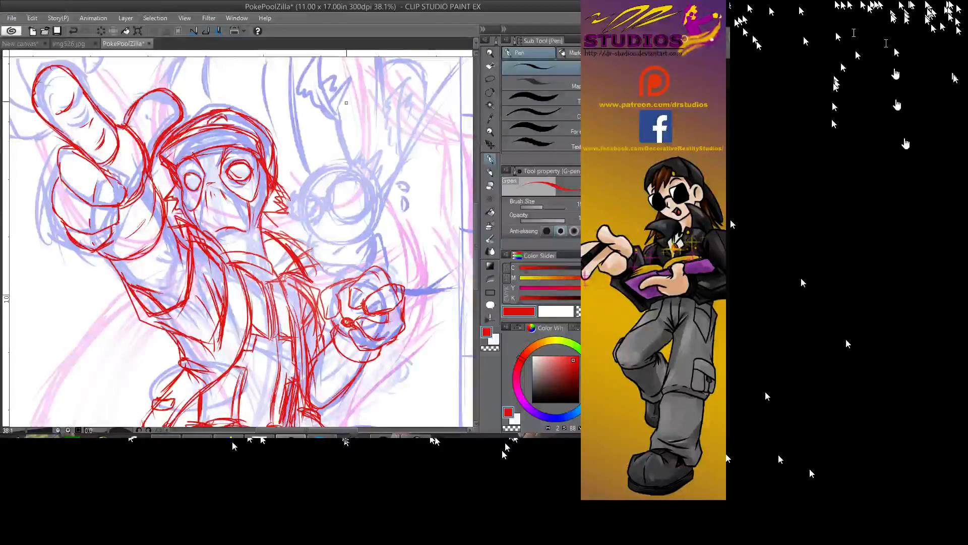
# - Set the pen colour to orange and redraw the small character's round head, large ringed eye, pupil and smaller side eye
pyautogui.moveTo(302, 189)
pyautogui.mouseDown()
pyautogui.moveTo(335, 163)
pyautogui.moveTo(321, 170)
pyautogui.moveTo(367, 179)
pyautogui.mouseUp()
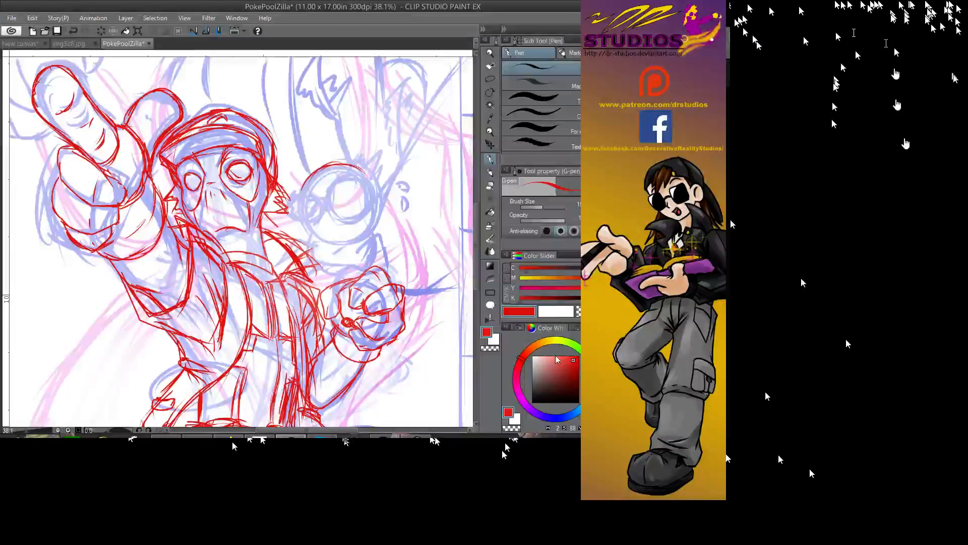
pyautogui.click(533, 348)
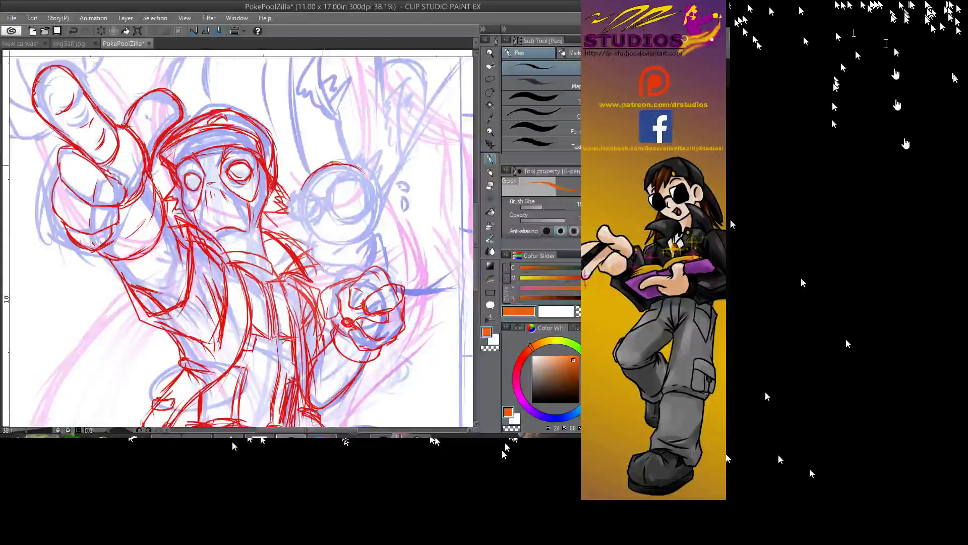
pyautogui.moveTo(302, 205)
pyautogui.mouseDown()
pyautogui.moveTo(325, 240)
pyautogui.moveTo(367, 230)
pyautogui.moveTo(379, 207)
pyautogui.moveTo(370, 191)
pyautogui.moveTo(406, 164)
pyautogui.moveTo(397, 121)
pyautogui.moveTo(358, 110)
pyautogui.mouseUp()
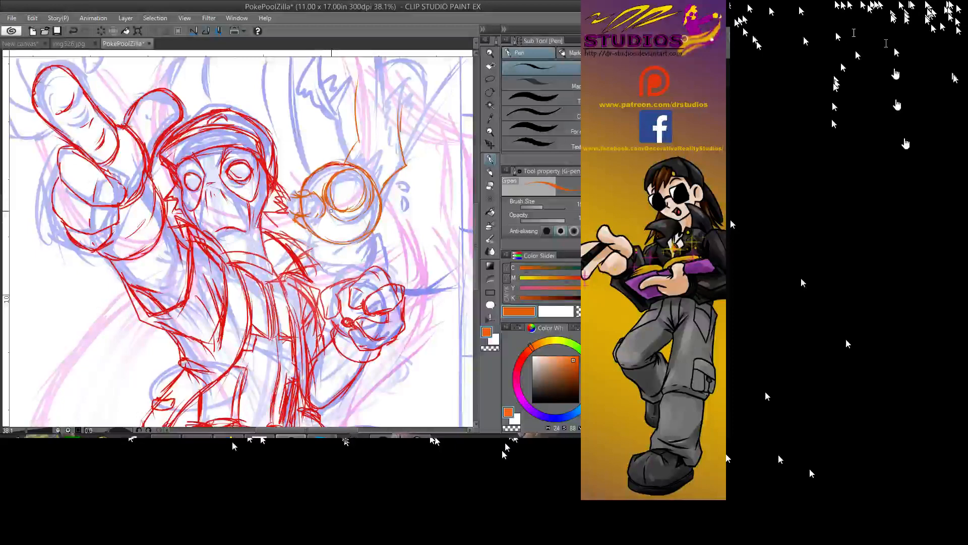
pyautogui.moveTo(332, 211)
pyautogui.mouseDown()
pyautogui.moveTo(322, 224)
pyautogui.moveTo(332, 213)
pyautogui.mouseUp()
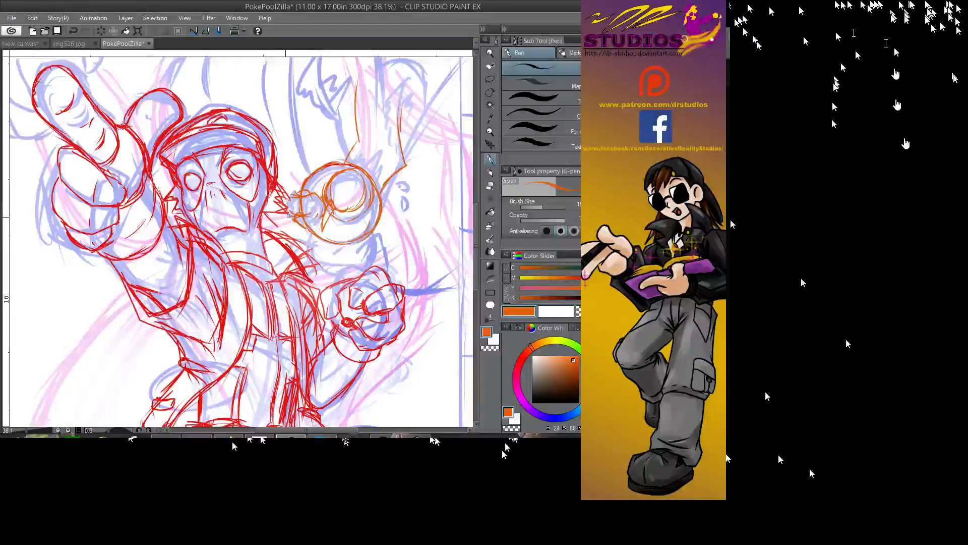
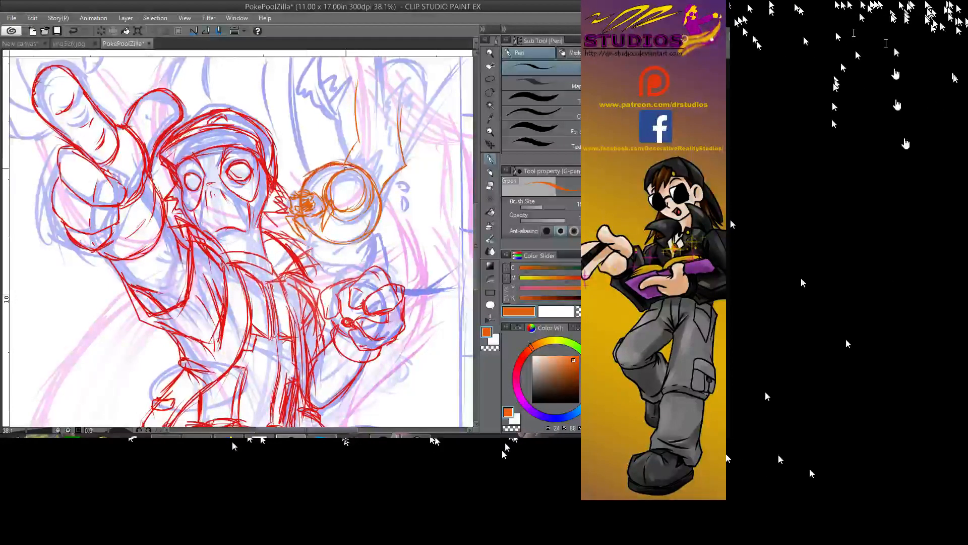
pyautogui.moveTo(314, 174); pyautogui.dragTo(305, 193)
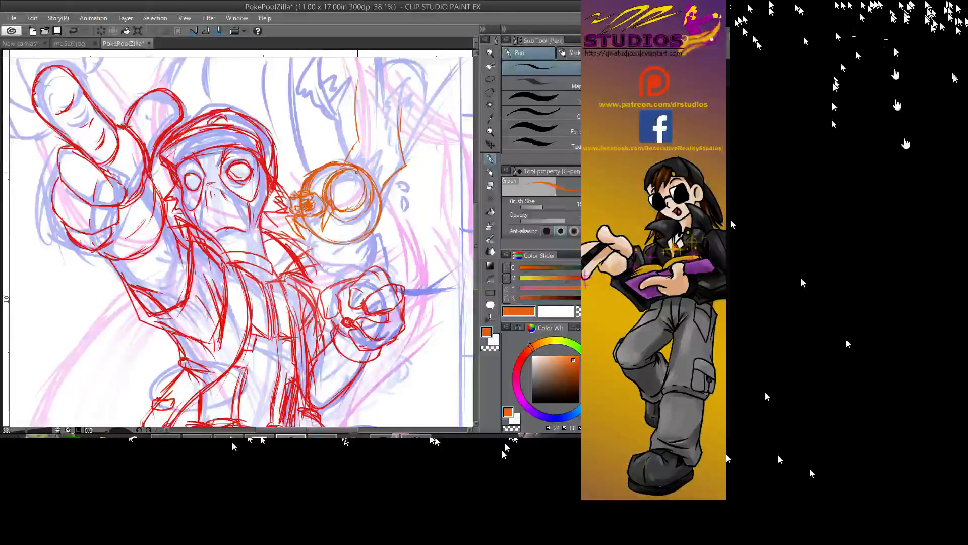
pyautogui.moveTo(359, 172); pyautogui.dragTo(348, 215)
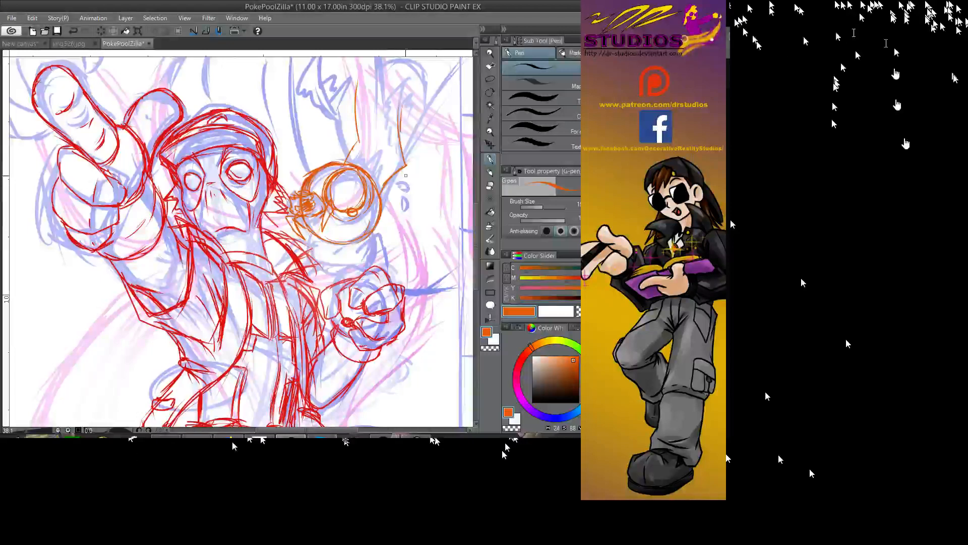
# - Sketch the jagged inner edges of the orange character's two ears and clean up the stroke joining the ear to the head
pyautogui.moveTo(400, 87)
pyautogui.mouseDown()
pyautogui.moveTo(376, 151)
pyautogui.moveTo(382, 204)
pyautogui.moveTo(364, 222)
pyautogui.moveTo(337, 179)
pyautogui.moveTo(340, 129)
pyautogui.moveTo(331, 122)
pyautogui.moveTo(334, 173)
pyautogui.mouseUp()
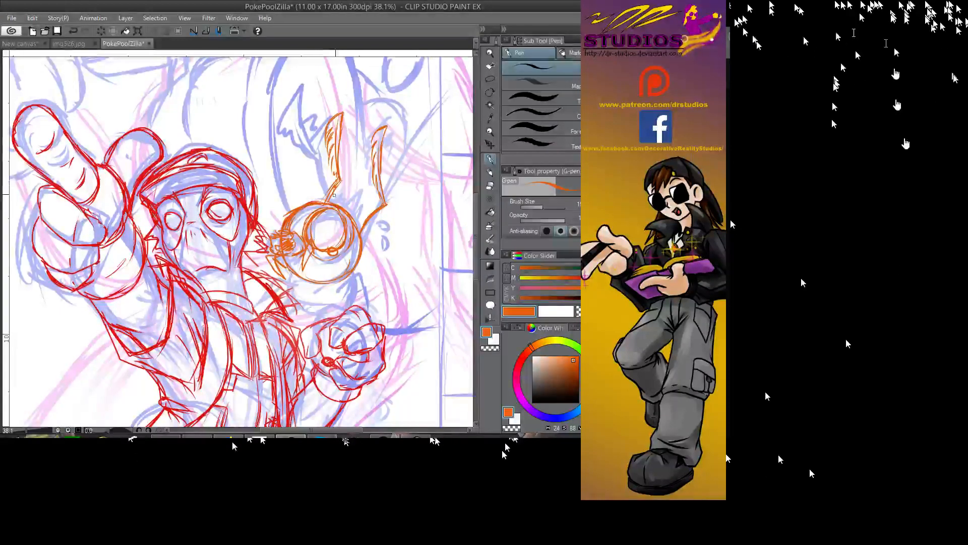
pyautogui.moveTo(359, 222); pyautogui.dragTo(370, 212)
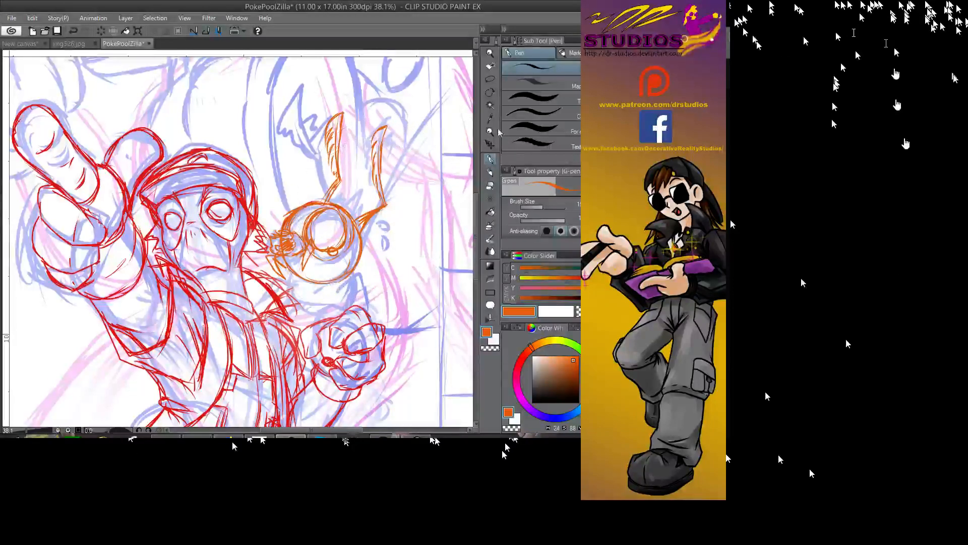
pyautogui.click(490, 186)
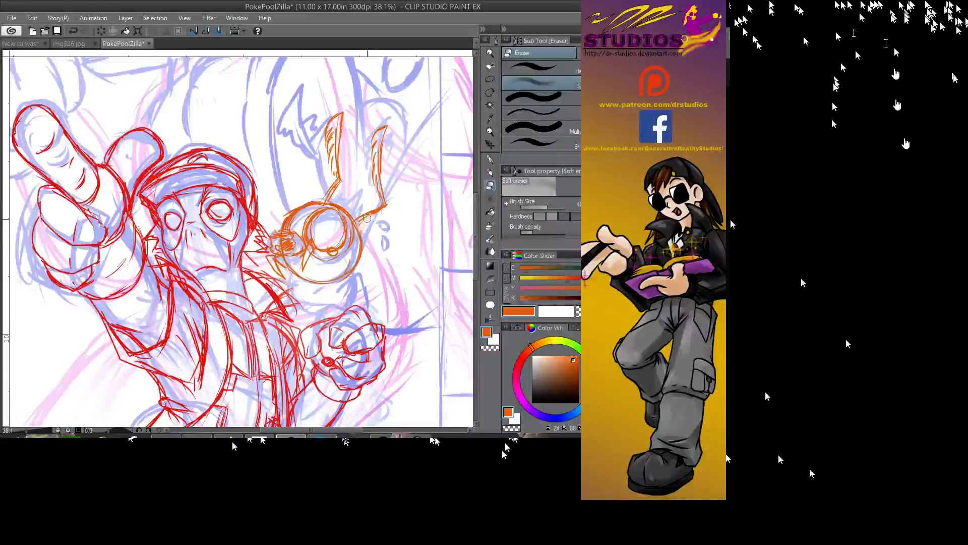
pyautogui.press('p')
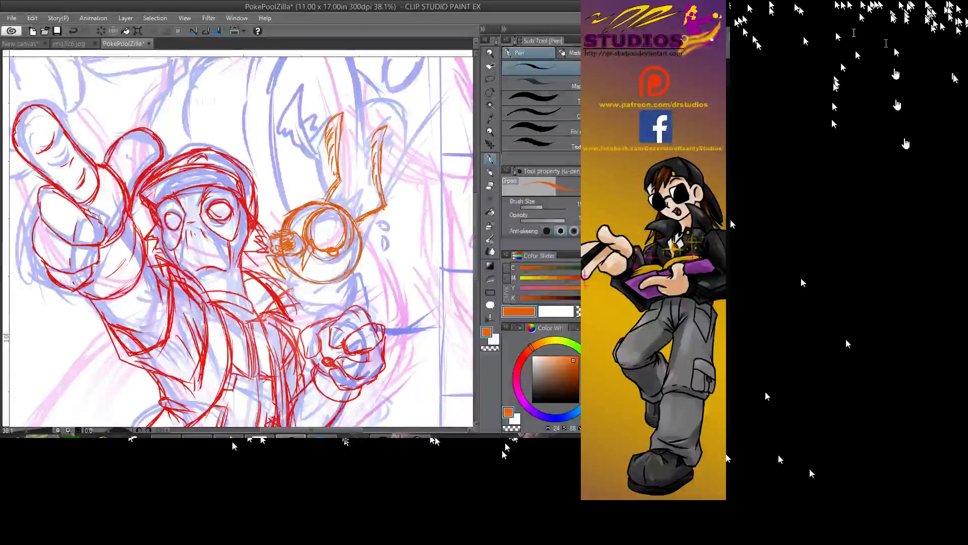
# - Sketch the lower face, jaw and jagged fur tufts beneath the orange character's eyes, down towards the red fist
pyautogui.scroll(-4, 308, 222)
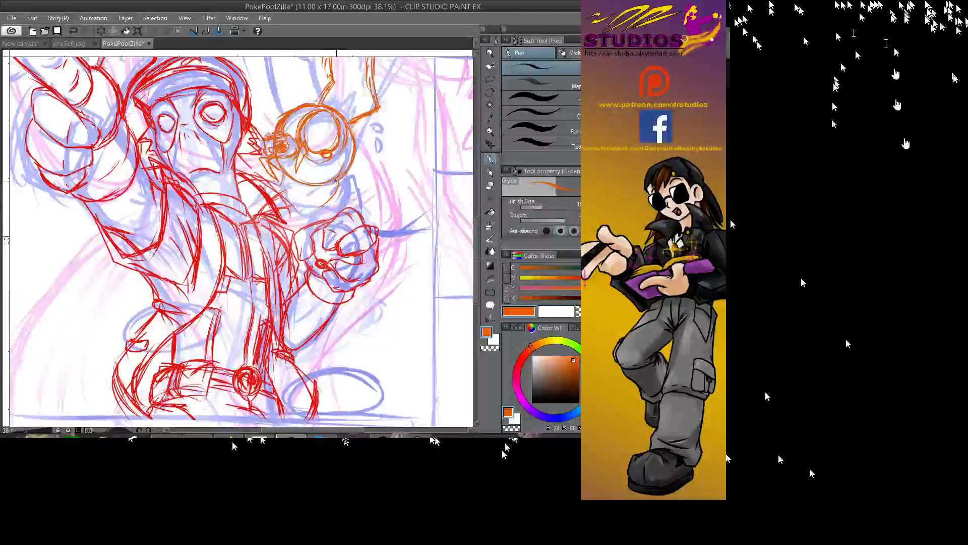
pyautogui.moveTo(292, 214); pyautogui.dragTo(326, 207)
pyautogui.moveTo(287, 166); pyautogui.dragTo(272, 216)
pyautogui.moveTo(331, 199); pyautogui.dragTo(340, 210)
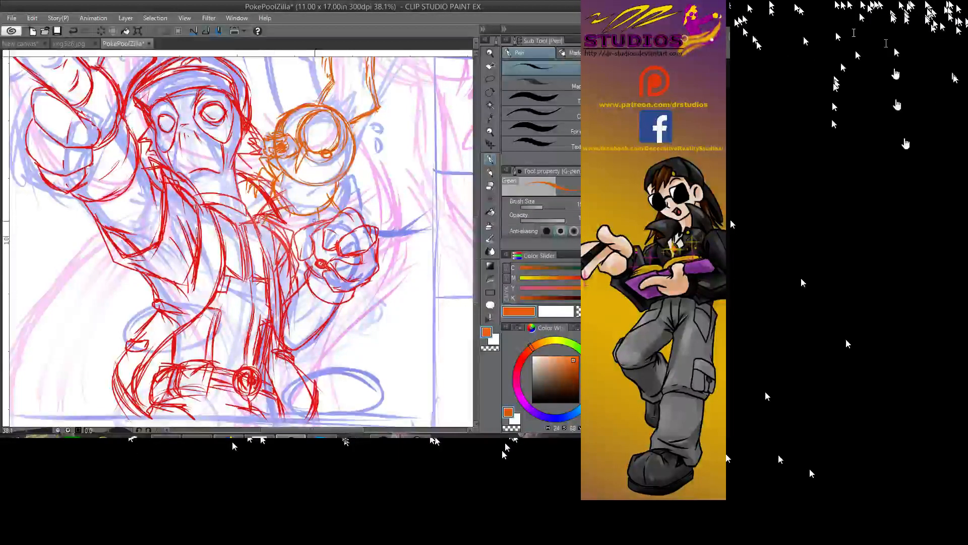
pyautogui.moveTo(317, 206); pyautogui.dragTo(301, 228)
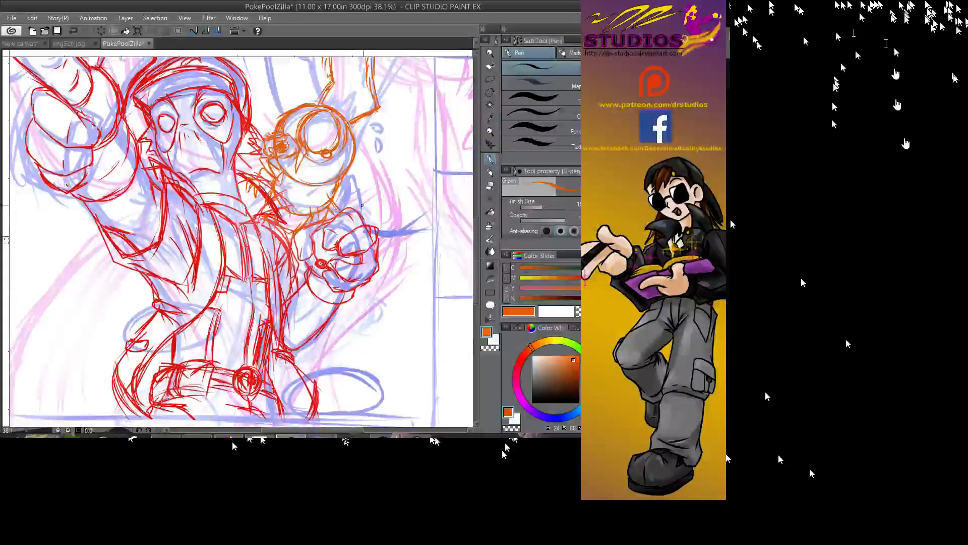
# - Draw the long slanted outer edge of the orange character's far ear and the pointed strokes beside the red fist
pyautogui.moveTo(350, 217); pyautogui.dragTo(285, 293)
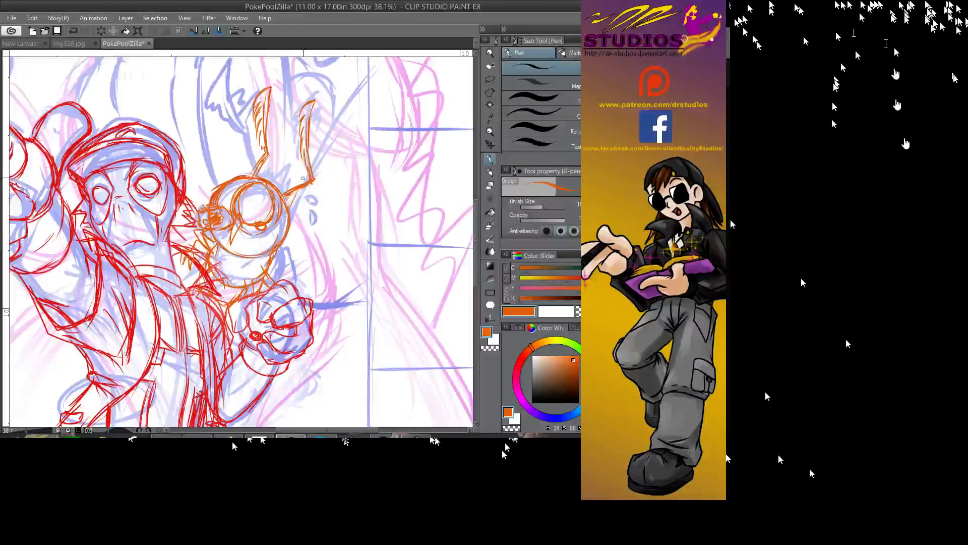
pyautogui.moveTo(313, 162); pyautogui.dragTo(355, 89)
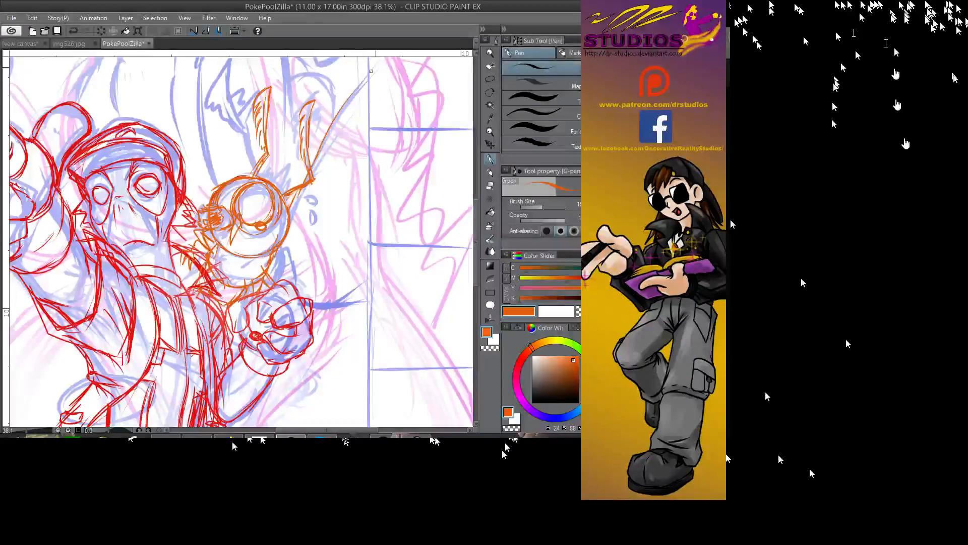
pyautogui.moveTo(323, 137); pyautogui.dragTo(375, 68)
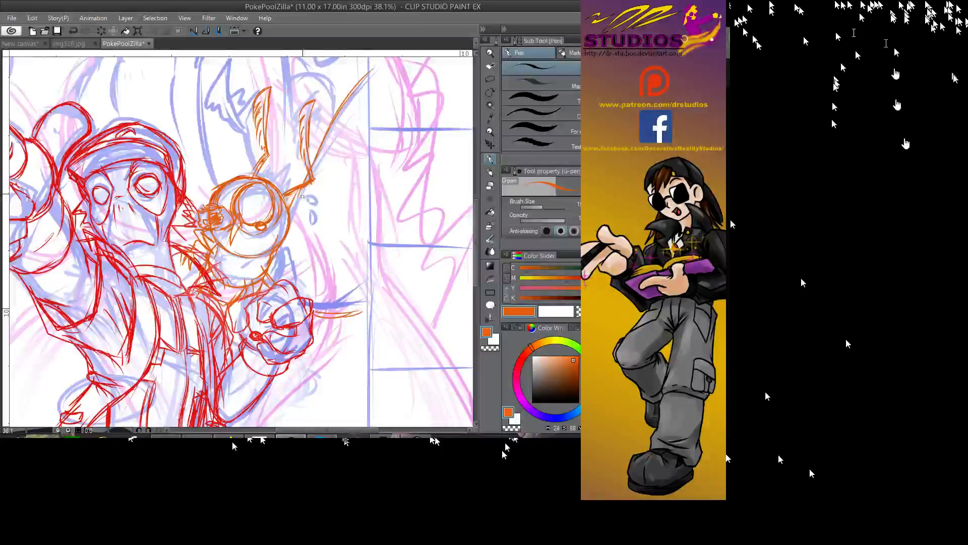
pyautogui.moveTo(302, 152); pyautogui.dragTo(262, 237)
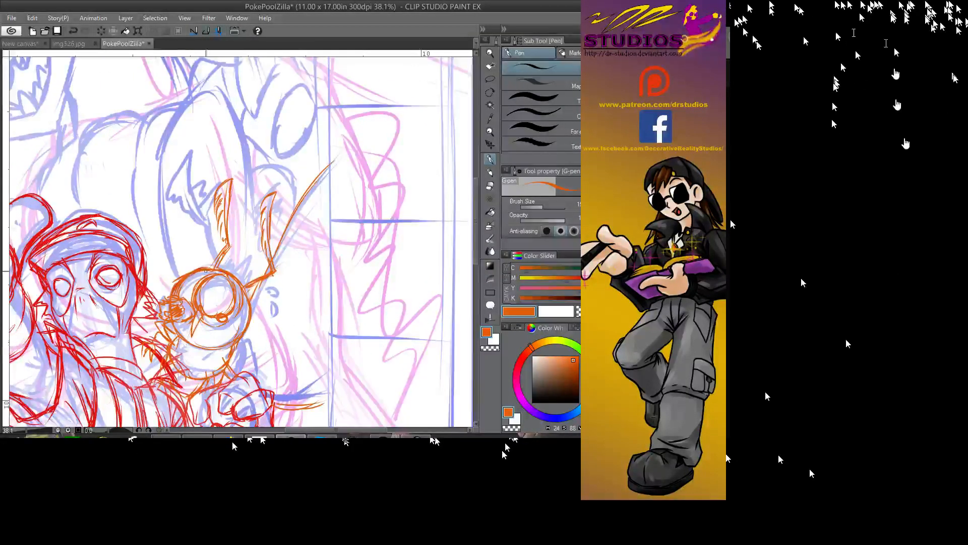
# - Draw a jagged toothy grin across the orange character's face and roughen its cheek and head outline with fur strokes
pyautogui.moveTo(186, 359)
pyautogui.mouseDown()
pyautogui.moveTo(216, 337)
pyautogui.moveTo(245, 345)
pyautogui.mouseUp()
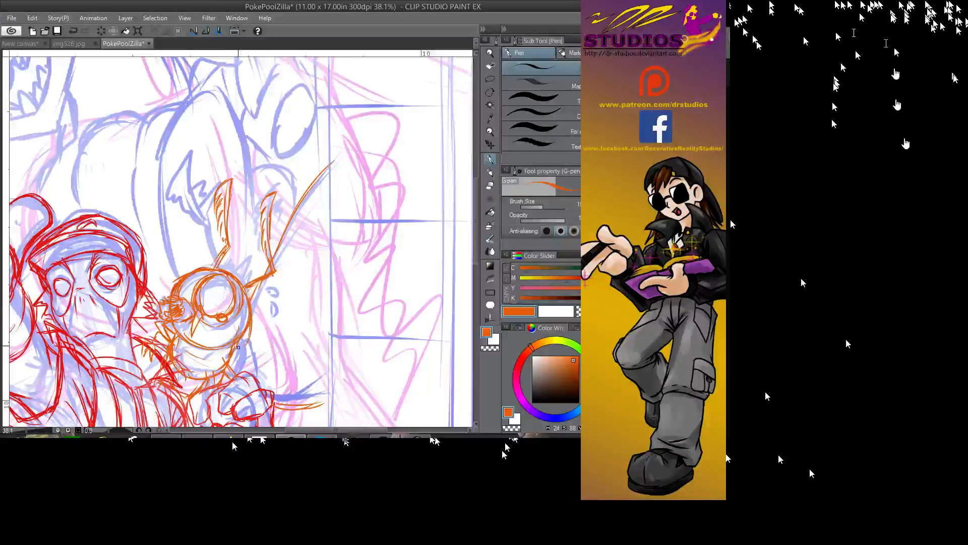
pyautogui.moveTo(252, 296)
pyautogui.mouseDown()
pyautogui.moveTo(253, 337)
pyautogui.moveTo(250, 308)
pyautogui.moveTo(238, 346)
pyautogui.moveTo(205, 355)
pyautogui.moveTo(189, 338)
pyautogui.moveTo(222, 353)
pyautogui.mouseUp()
pyautogui.moveTo(203, 274); pyautogui.dragTo(186, 292)
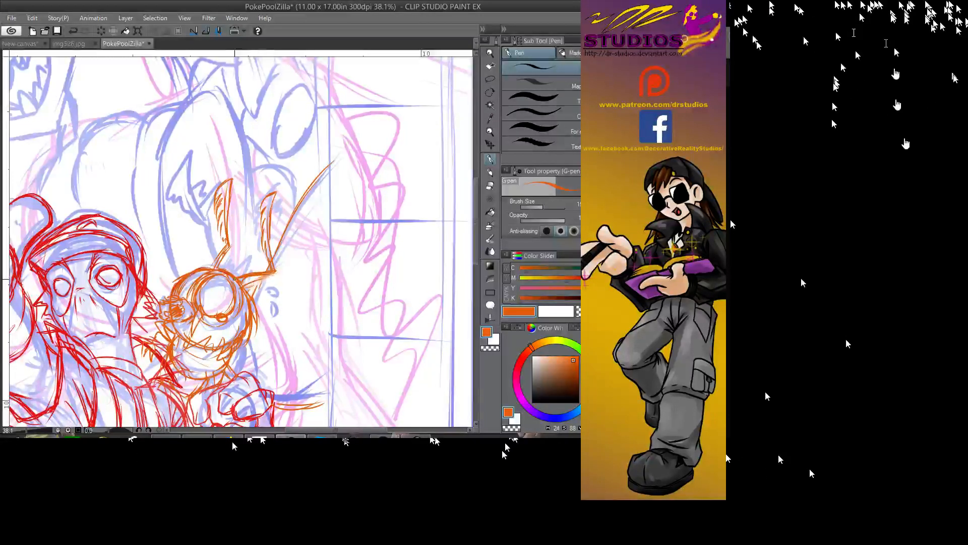
pyautogui.moveTo(249, 279); pyautogui.dragTo(263, 276)
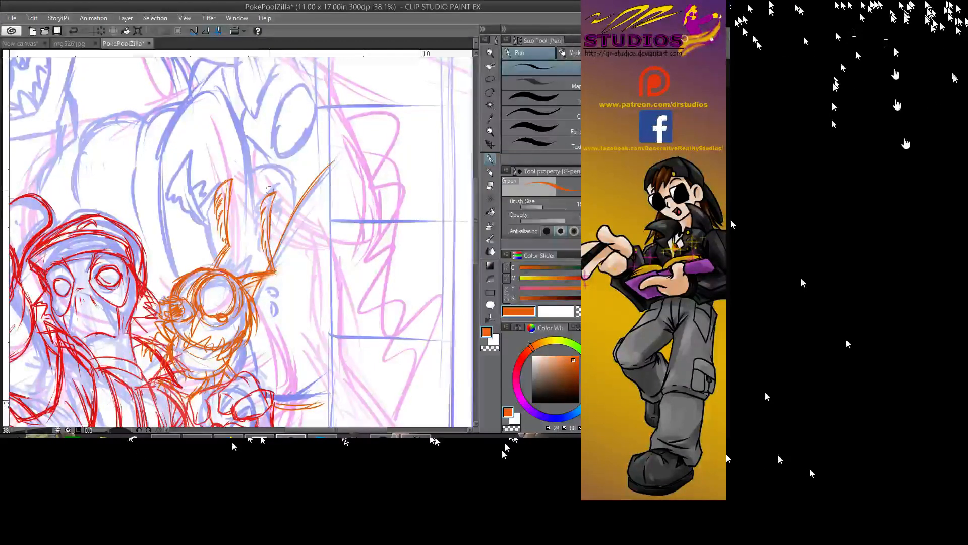
# - Add fur strokes inside the orange character's far ear and outline the tall pointed shape arching above its head
pyautogui.moveTo(270, 194)
pyautogui.mouseDown()
pyautogui.moveTo(262, 237)
pyautogui.moveTo(271, 251)
pyautogui.moveTo(295, 197)
pyautogui.moveTo(269, 234)
pyautogui.mouseUp()
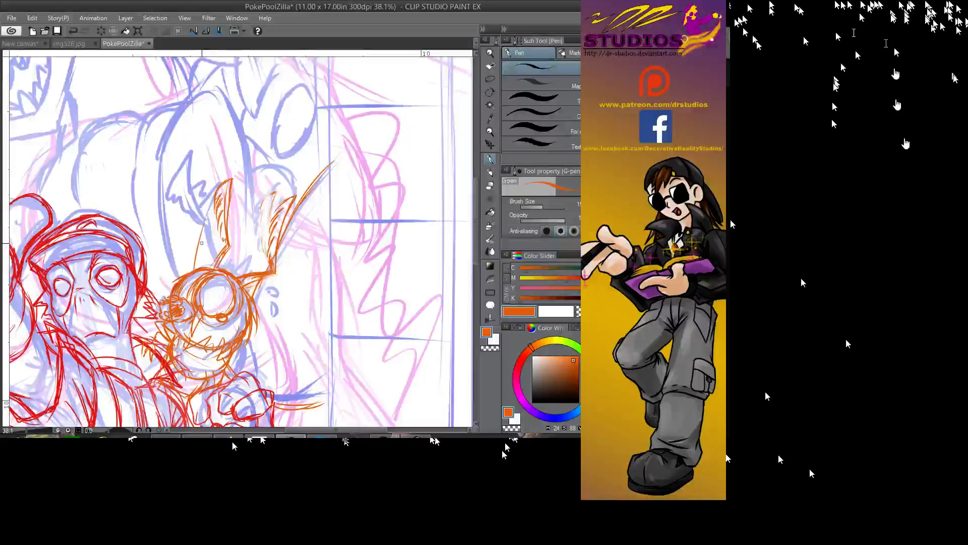
pyautogui.moveTo(194, 267)
pyautogui.mouseDown()
pyautogui.moveTo(218, 187)
pyautogui.moveTo(272, 120)
pyautogui.mouseUp()
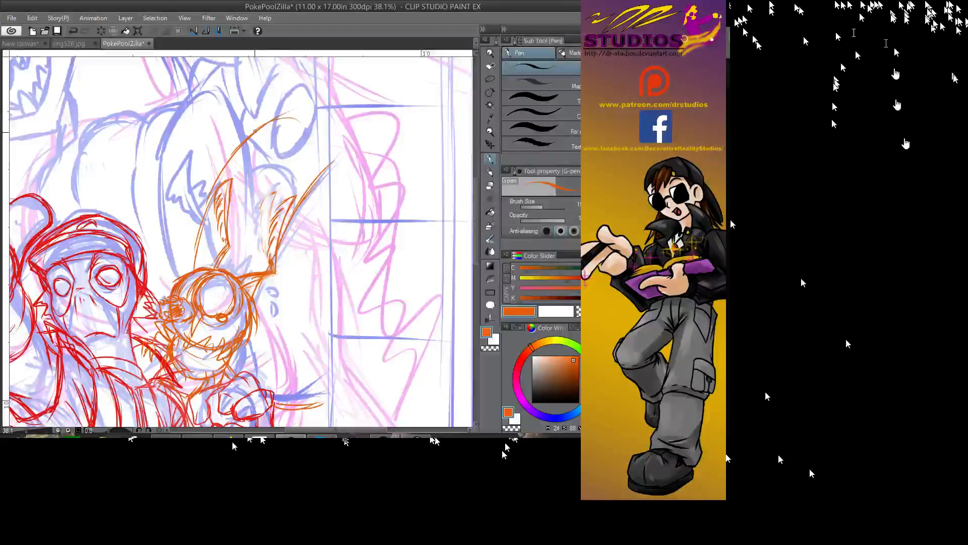
pyautogui.moveTo(193, 259)
pyautogui.mouseDown()
pyautogui.moveTo(239, 142)
pyautogui.moveTo(277, 111)
pyautogui.moveTo(299, 153)
pyautogui.moveTo(293, 129)
pyautogui.moveTo(298, 141)
pyautogui.moveTo(303, 210)
pyautogui.mouseUp()
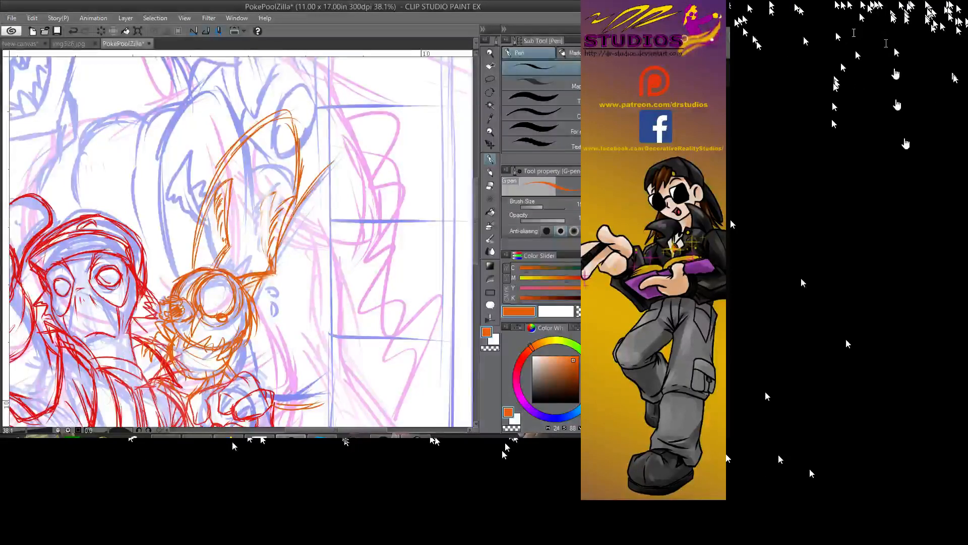
# - Sketch long fur strokes down the back of the orange character's head and neck towards the red fist
pyautogui.scroll(-5, 303, 209)
pyautogui.scroll(5, 240, 242)
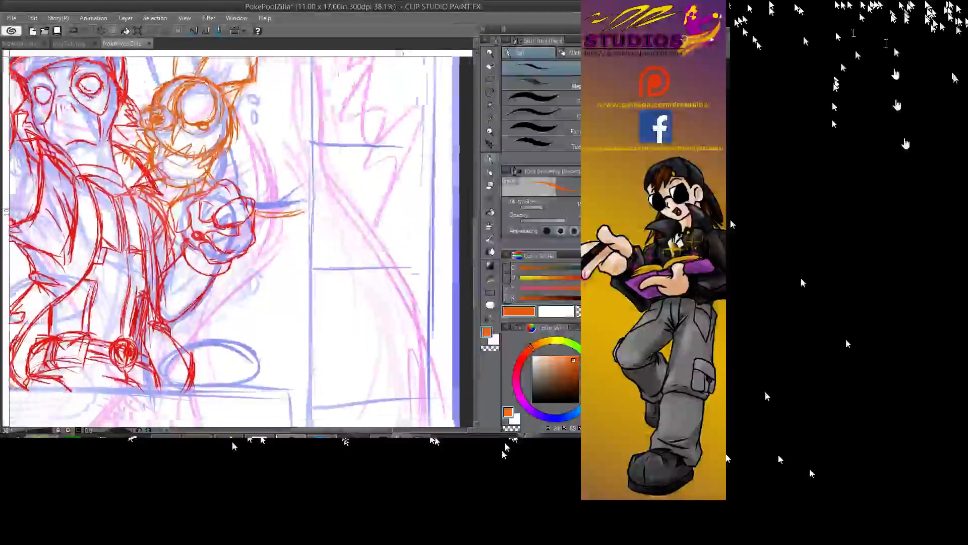
pyautogui.moveTo(239, 242); pyautogui.dragTo(277, 204)
pyautogui.moveTo(313, 126); pyautogui.dragTo(287, 205)
pyautogui.moveTo(321, 94); pyautogui.dragTo(294, 166)
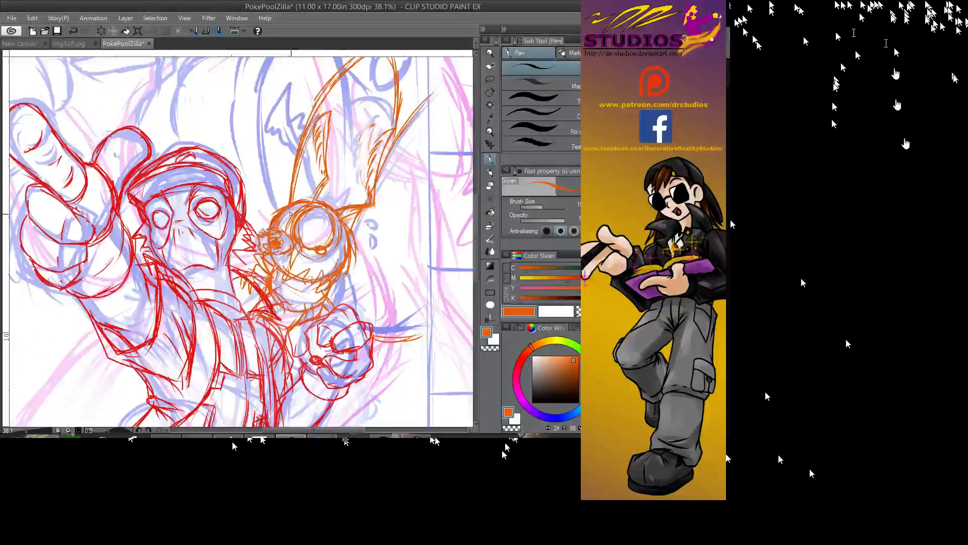
pyautogui.moveTo(282, 202); pyautogui.dragTo(239, 234)
pyautogui.scroll(-5, 405, 308)
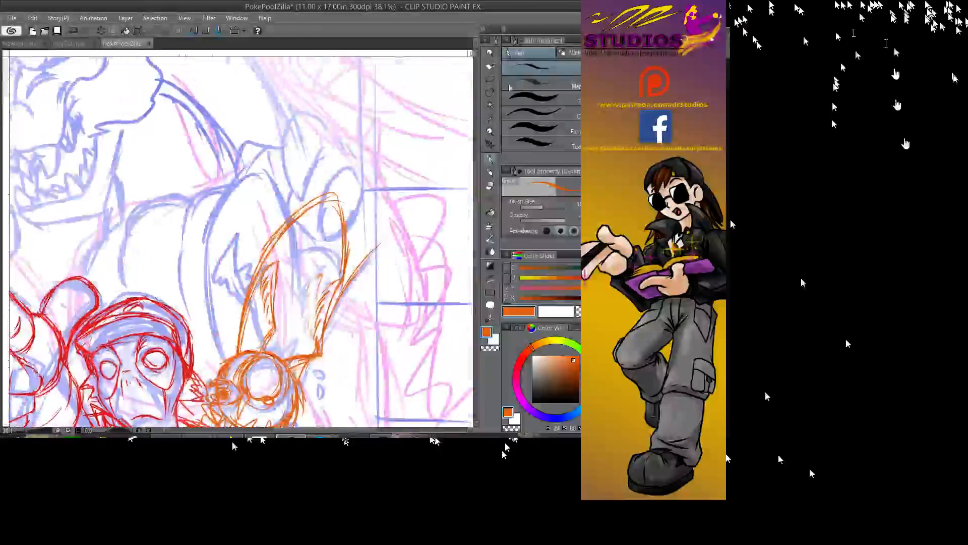
pyautogui.scroll(4, 405, 308)
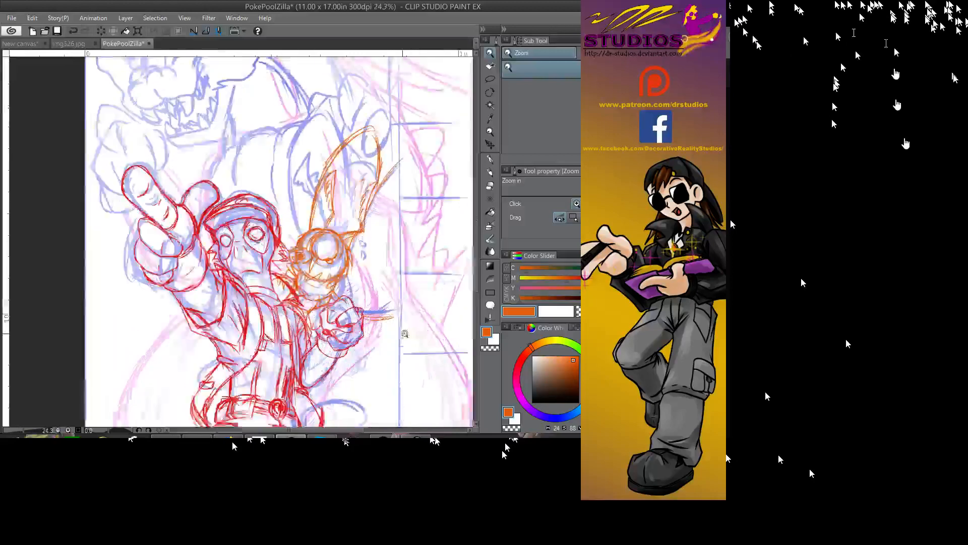
pyautogui.click(490, 161)
pyautogui.moveTo(337, 198); pyautogui.dragTo(334, 266)
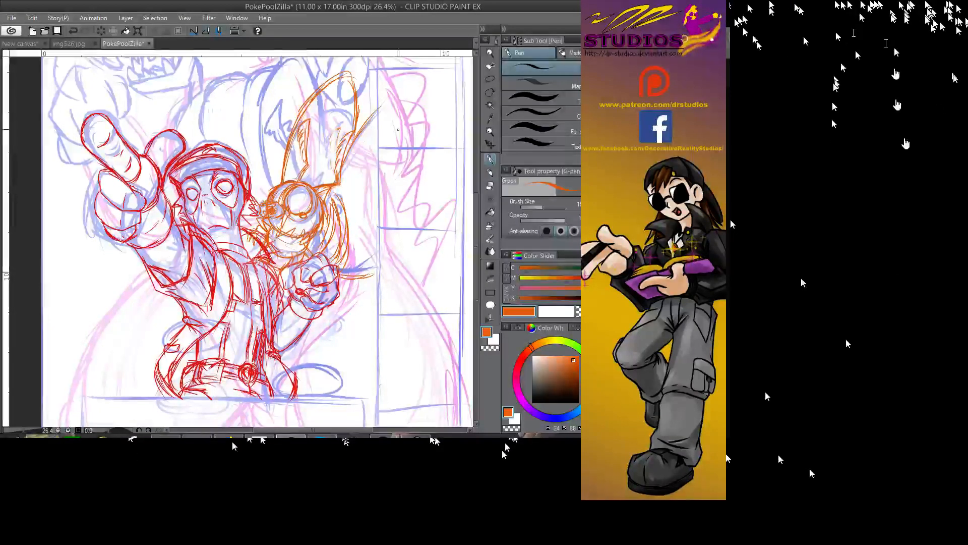
# - Add contour strokes inside the orange character's tall ear and sketch the loose curved and wavy forms behind its head
pyautogui.moveTo(337, 88)
pyautogui.mouseDown()
pyautogui.moveTo(314, 172)
pyautogui.moveTo(353, 93)
pyautogui.moveTo(345, 113)
pyautogui.moveTo(320, 159)
pyautogui.mouseUp()
pyautogui.moveTo(335, 112)
pyautogui.mouseDown()
pyautogui.moveTo(313, 164)
pyautogui.moveTo(336, 146)
pyautogui.mouseUp()
pyautogui.moveTo(350, 81)
pyautogui.mouseDown()
pyautogui.moveTo(380, 102)
pyautogui.moveTo(365, 194)
pyautogui.moveTo(357, 192)
pyautogui.moveTo(377, 196)
pyautogui.moveTo(369, 235)
pyautogui.moveTo(365, 220)
pyautogui.moveTo(369, 255)
pyautogui.moveTo(356, 268)
pyautogui.moveTo(384, 207)
pyautogui.moveTo(352, 266)
pyautogui.moveTo(374, 258)
pyautogui.moveTo(361, 275)
pyautogui.mouseUp()
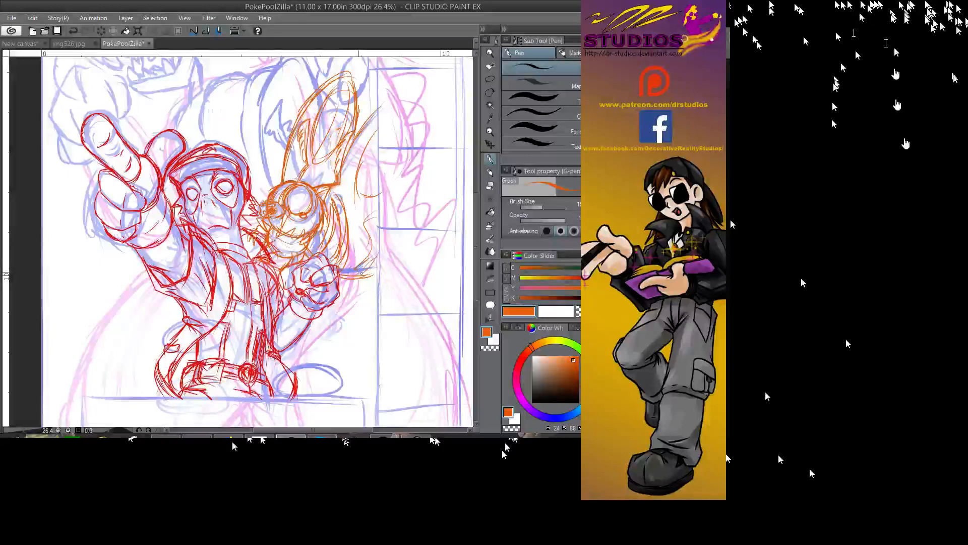
pyautogui.moveTo(362, 228); pyautogui.dragTo(355, 260)
pyautogui.moveTo(379, 200); pyautogui.dragTo(361, 217)
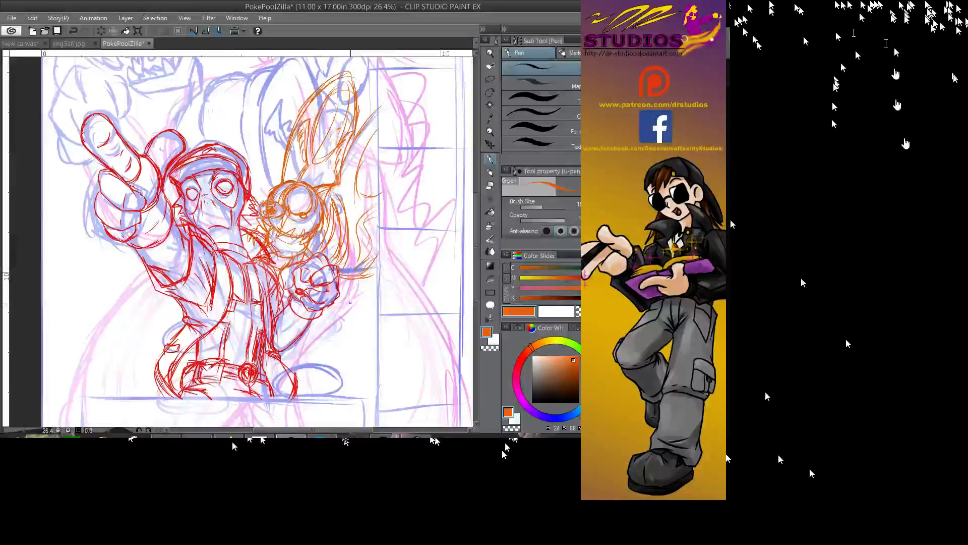
# - Set the pen colour to dark green and redraw the large monster's near eye and the brow line leading to its snout
pyautogui.hotkey('ctrl', '+')
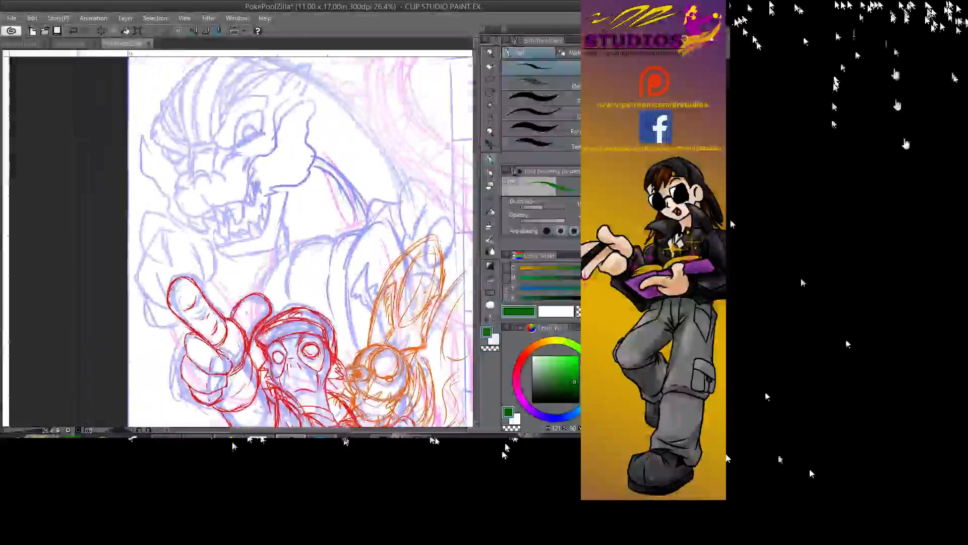
pyautogui.press('/')
pyautogui.scroll(5, 211, 97)
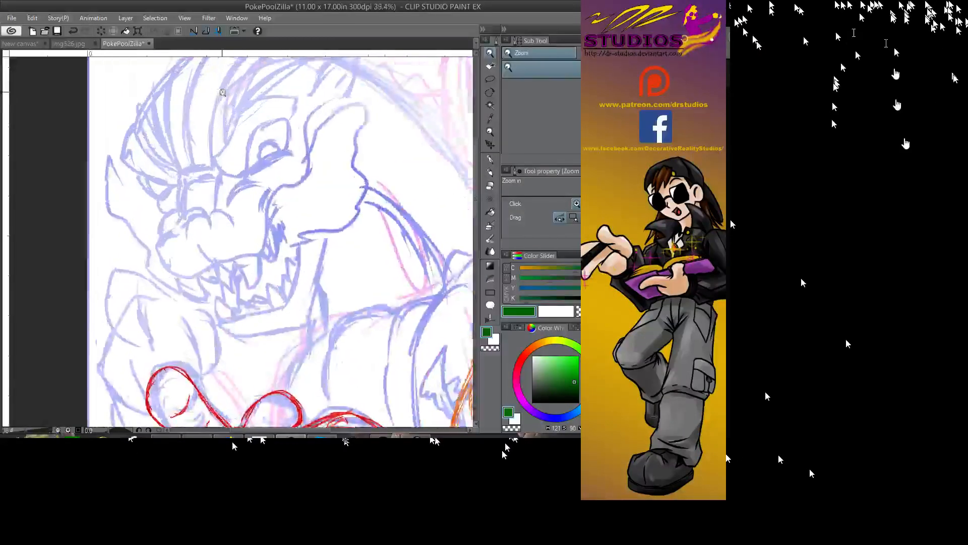
pyautogui.press('p')
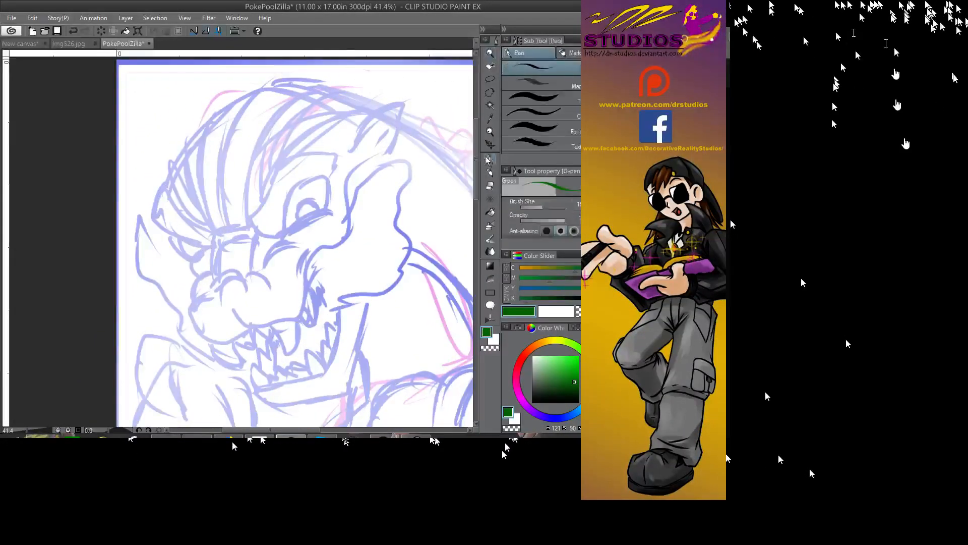
pyautogui.moveTo(288, 237)
pyautogui.mouseDown()
pyautogui.moveTo(324, 210)
pyautogui.moveTo(289, 236)
pyautogui.moveTo(322, 211)
pyautogui.moveTo(277, 233)
pyautogui.moveTo(305, 179)
pyautogui.moveTo(322, 178)
pyautogui.moveTo(308, 214)
pyautogui.mouseUp()
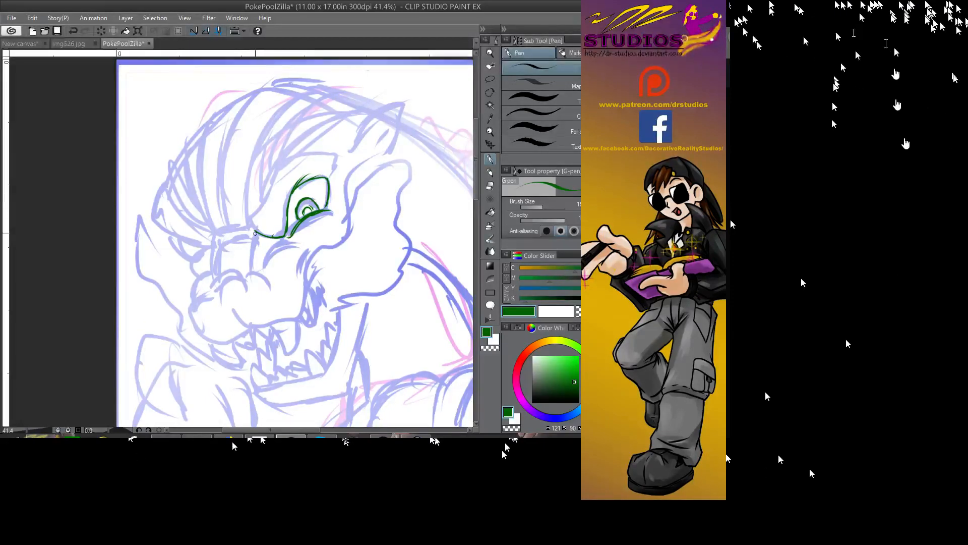
# - Outline the large monster's near brow ridge, snout and nostrils, and the pointed brow on the far side of its face
pyautogui.moveTo(250, 216)
pyautogui.mouseDown()
pyautogui.moveTo(256, 235)
pyautogui.moveTo(249, 218)
pyautogui.moveTo(292, 157)
pyautogui.moveTo(332, 150)
pyautogui.moveTo(341, 168)
pyautogui.moveTo(338, 151)
pyautogui.moveTo(329, 178)
pyautogui.mouseUp()
pyautogui.moveTo(251, 228)
pyautogui.mouseDown()
pyautogui.moveTo(218, 231)
pyautogui.moveTo(220, 250)
pyautogui.moveTo(260, 231)
pyautogui.moveTo(252, 269)
pyautogui.moveTo(217, 284)
pyautogui.moveTo(247, 268)
pyautogui.moveTo(216, 289)
pyautogui.moveTo(223, 305)
pyautogui.mouseUp()
pyautogui.moveTo(242, 265)
pyautogui.mouseDown()
pyautogui.moveTo(267, 280)
pyautogui.moveTo(201, 295)
pyautogui.moveTo(202, 306)
pyautogui.moveTo(202, 298)
pyautogui.moveTo(252, 325)
pyautogui.moveTo(301, 309)
pyautogui.moveTo(309, 231)
pyautogui.moveTo(295, 230)
pyautogui.mouseUp()
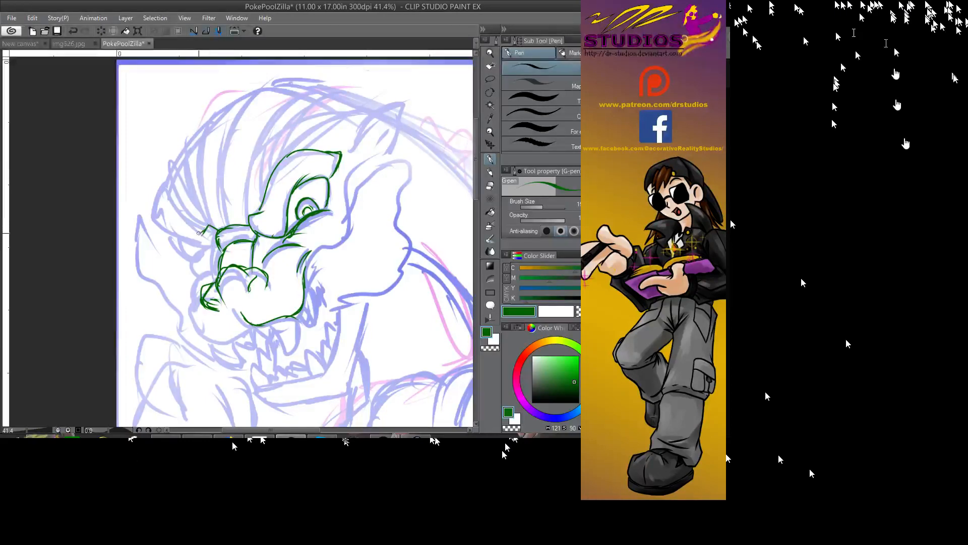
pyautogui.moveTo(204, 229); pyautogui.dragTo(163, 192)
pyautogui.moveTo(190, 247)
pyautogui.mouseDown()
pyautogui.moveTo(159, 232)
pyautogui.moveTo(159, 181)
pyautogui.moveTo(182, 238)
pyautogui.moveTo(198, 244)
pyautogui.moveTo(180, 172)
pyautogui.moveTo(169, 200)
pyautogui.mouseUp()
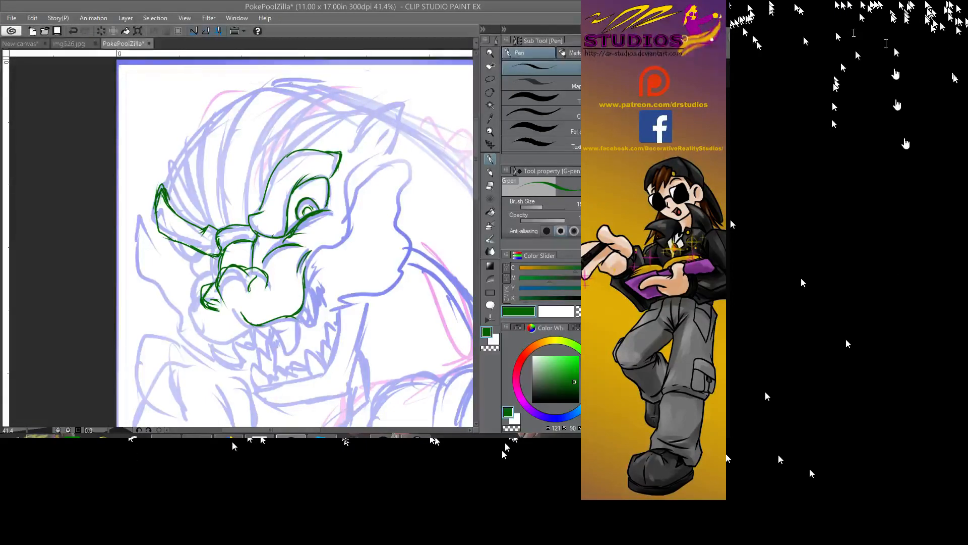
# - Draw the monster's pointed near ear with its inner line, then the domed top of its head and a curved crest line
pyautogui.moveTo(356, 140)
pyautogui.mouseDown()
pyautogui.moveTo(392, 102)
pyautogui.moveTo(376, 109)
pyautogui.moveTo(402, 103)
pyautogui.moveTo(403, 131)
pyautogui.moveTo(401, 101)
pyautogui.moveTo(392, 152)
pyautogui.mouseUp()
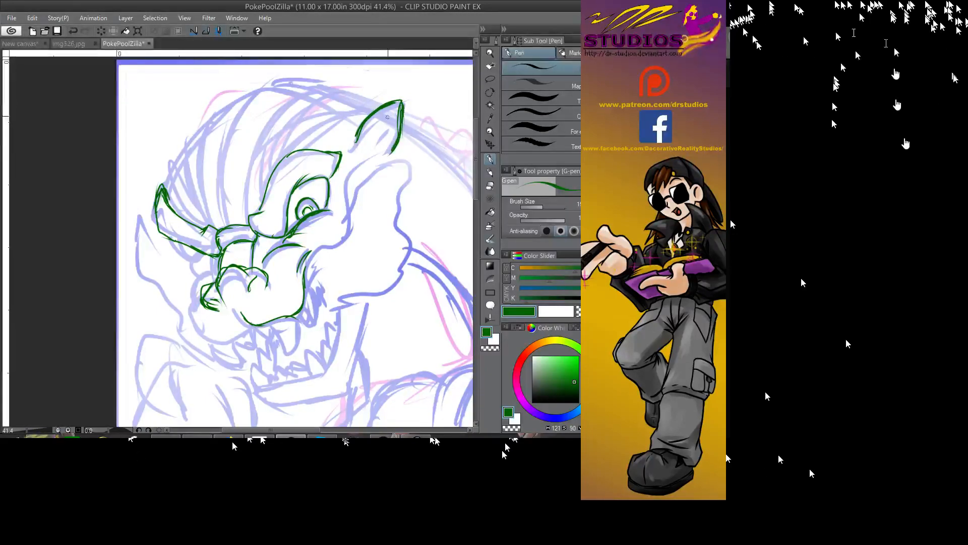
pyautogui.moveTo(401, 103)
pyautogui.mouseDown()
pyautogui.moveTo(395, 130)
pyautogui.moveTo(372, 142)
pyautogui.moveTo(385, 144)
pyautogui.mouseUp()
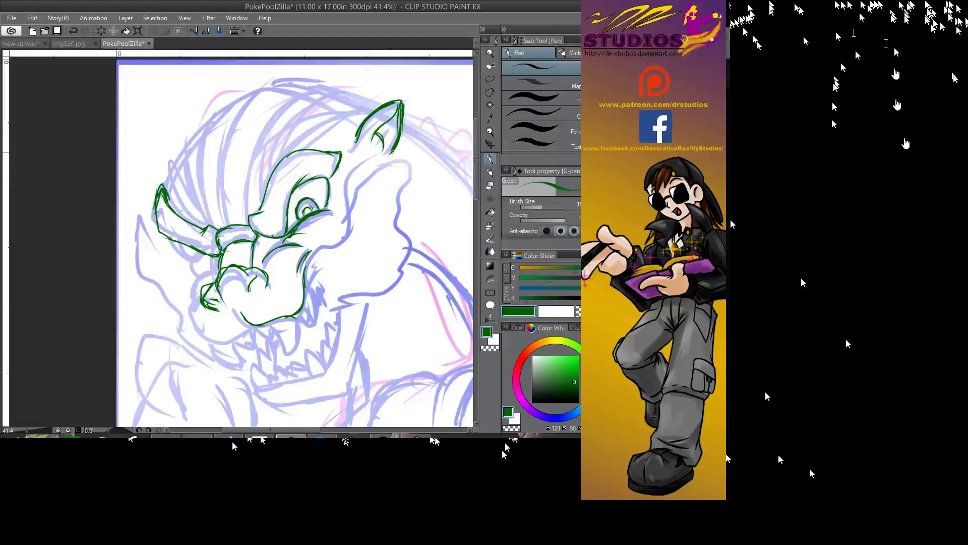
pyautogui.moveTo(165, 191)
pyautogui.mouseDown()
pyautogui.moveTo(192, 140)
pyautogui.moveTo(258, 89)
pyautogui.moveTo(350, 94)
pyautogui.moveTo(257, 86)
pyautogui.moveTo(220, 109)
pyautogui.moveTo(191, 167)
pyautogui.moveTo(215, 232)
pyautogui.mouseUp()
pyautogui.moveTo(236, 105)
pyautogui.mouseDown()
pyautogui.moveTo(217, 189)
pyautogui.moveTo(214, 182)
pyautogui.mouseUp()
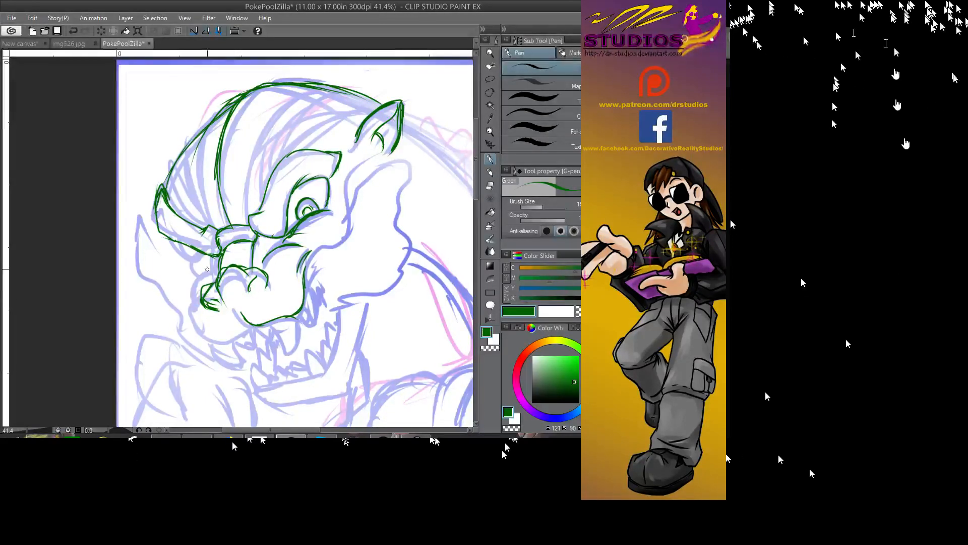
# - Outline the rounded front of the monster's muzzle and upper lip, add wrinkles under the near eye, and draw the far eye
pyautogui.moveTo(215, 268)
pyautogui.mouseDown()
pyautogui.moveTo(192, 285)
pyautogui.moveTo(190, 316)
pyautogui.moveTo(209, 342)
pyautogui.mouseUp()
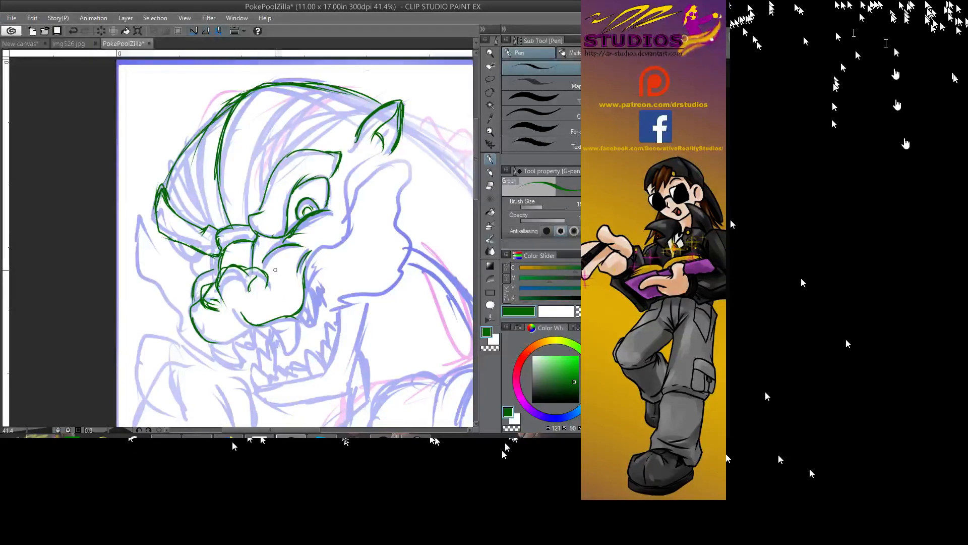
pyautogui.moveTo(282, 253); pyautogui.dragTo(261, 271)
pyautogui.moveTo(309, 236)
pyautogui.mouseDown()
pyautogui.moveTo(268, 248)
pyautogui.moveTo(258, 265)
pyautogui.moveTo(266, 271)
pyautogui.mouseUp()
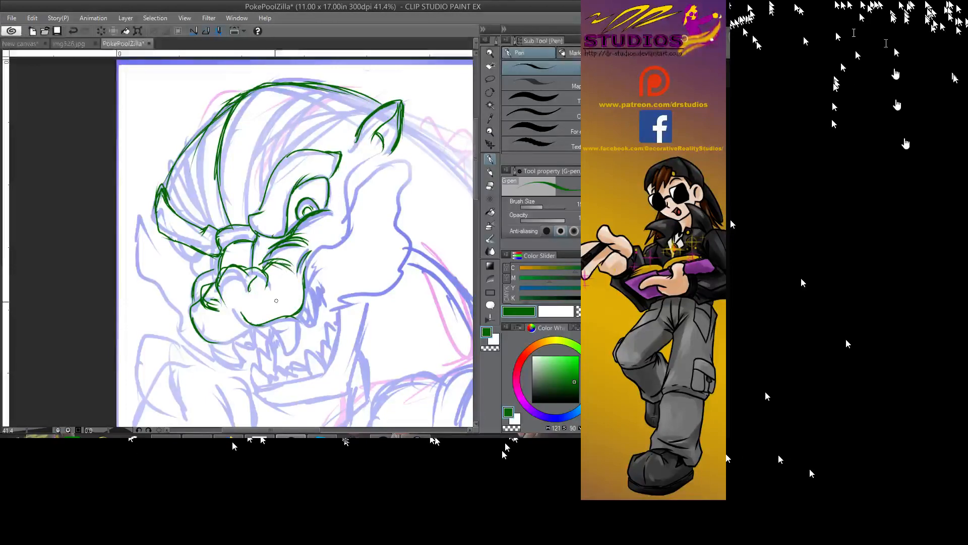
pyautogui.moveTo(257, 319); pyautogui.dragTo(204, 345)
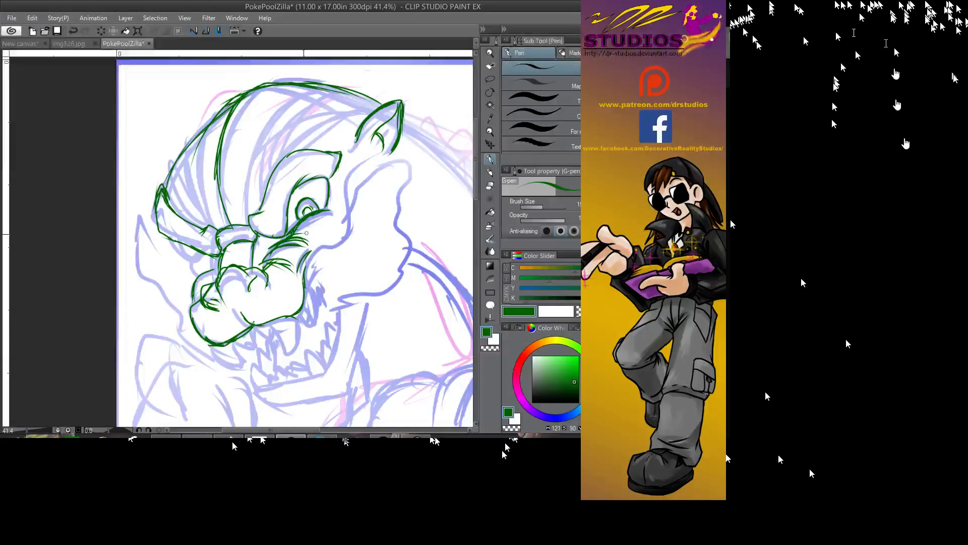
pyautogui.moveTo(190, 281); pyautogui.dragTo(193, 260)
# - Draw the fangs and the upper and lower rows of teeth, and detail the inside of the monster's open mouth
pyautogui.moveTo(277, 322)
pyautogui.mouseDown()
pyautogui.moveTo(193, 201)
pyautogui.moveTo(213, 226)
pyautogui.moveTo(216, 216)
pyautogui.mouseUp()
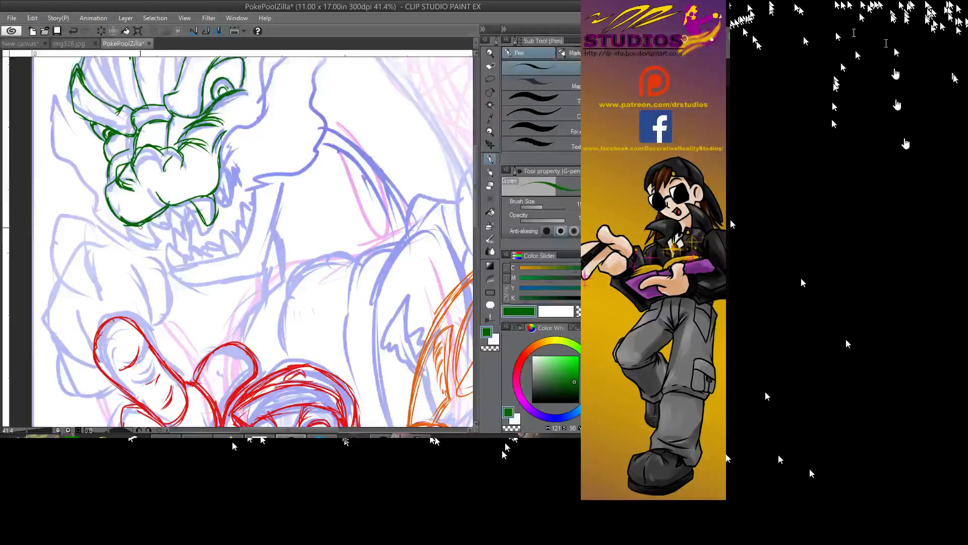
pyautogui.moveTo(130, 224)
pyautogui.mouseDown()
pyautogui.moveTo(161, 242)
pyautogui.moveTo(151, 222)
pyautogui.moveTo(172, 228)
pyautogui.moveTo(151, 224)
pyautogui.moveTo(193, 208)
pyautogui.mouseUp()
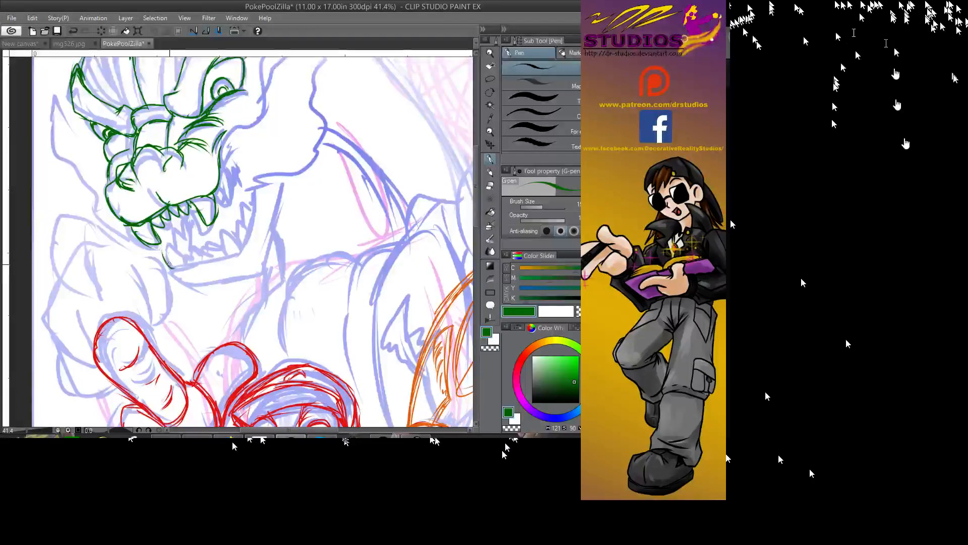
pyautogui.moveTo(166, 245)
pyautogui.mouseDown()
pyautogui.moveTo(183, 261)
pyautogui.moveTo(225, 253)
pyautogui.moveTo(222, 231)
pyautogui.moveTo(238, 248)
pyautogui.mouseUp()
pyautogui.moveTo(179, 256)
pyautogui.mouseDown()
pyautogui.moveTo(209, 258)
pyautogui.moveTo(199, 250)
pyautogui.moveTo(213, 255)
pyautogui.moveTo(211, 244)
pyautogui.moveTo(235, 228)
pyautogui.moveTo(244, 234)
pyautogui.moveTo(239, 214)
pyautogui.moveTo(248, 224)
pyautogui.moveTo(245, 198)
pyautogui.moveTo(252, 207)
pyautogui.moveTo(216, 203)
pyautogui.moveTo(225, 183)
pyautogui.moveTo(218, 168)
pyautogui.moveTo(230, 185)
pyautogui.moveTo(232, 162)
pyautogui.mouseUp()
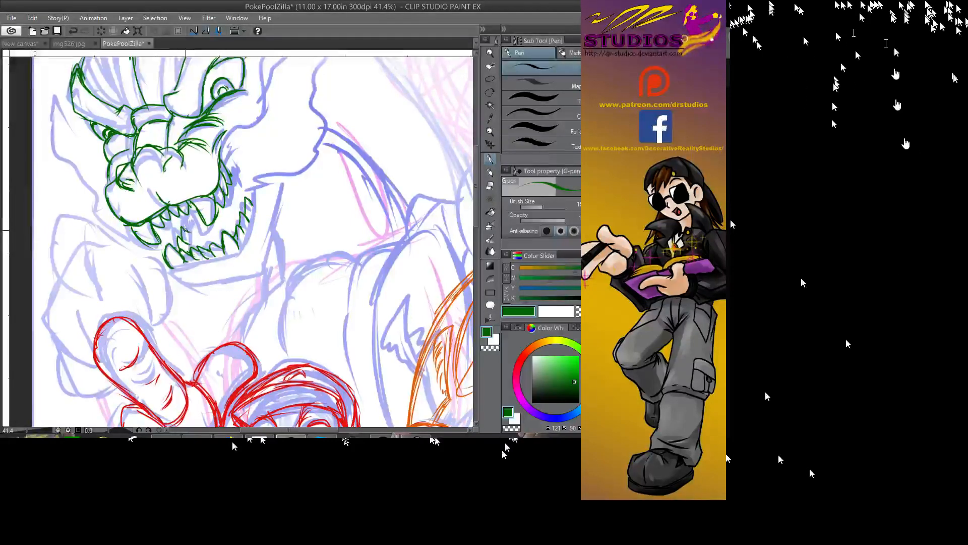
pyautogui.moveTo(186, 222)
pyautogui.mouseDown()
pyautogui.moveTo(180, 241)
pyautogui.moveTo(180, 227)
pyautogui.moveTo(191, 233)
pyautogui.moveTo(184, 213)
pyautogui.moveTo(188, 240)
pyautogui.moveTo(194, 202)
pyautogui.moveTo(196, 234)
pyautogui.moveTo(217, 239)
pyautogui.mouseUp()
pyautogui.moveTo(235, 186)
pyautogui.mouseDown()
pyautogui.moveTo(232, 224)
pyautogui.moveTo(199, 241)
pyautogui.moveTo(209, 229)
pyautogui.mouseUp()
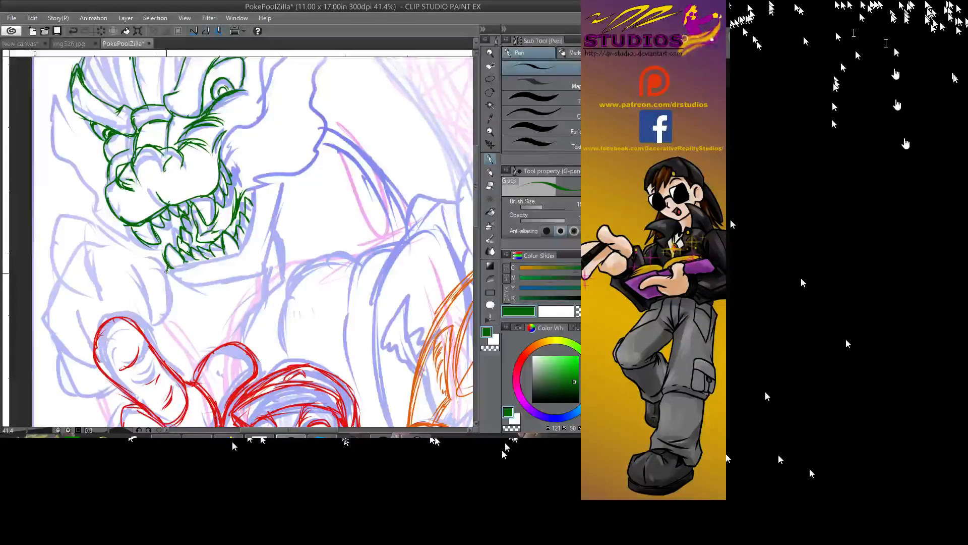
# - Outline the monster's lower jaw from the chin up to the cheek and reinforce the lines on its snout
pyautogui.moveTo(167, 267)
pyautogui.mouseDown()
pyautogui.moveTo(217, 285)
pyautogui.moveTo(250, 275)
pyautogui.moveTo(286, 175)
pyautogui.moveTo(239, 251)
pyautogui.moveTo(202, 261)
pyautogui.moveTo(210, 266)
pyautogui.mouseUp()
pyautogui.moveTo(255, 234); pyautogui.dragTo(246, 249)
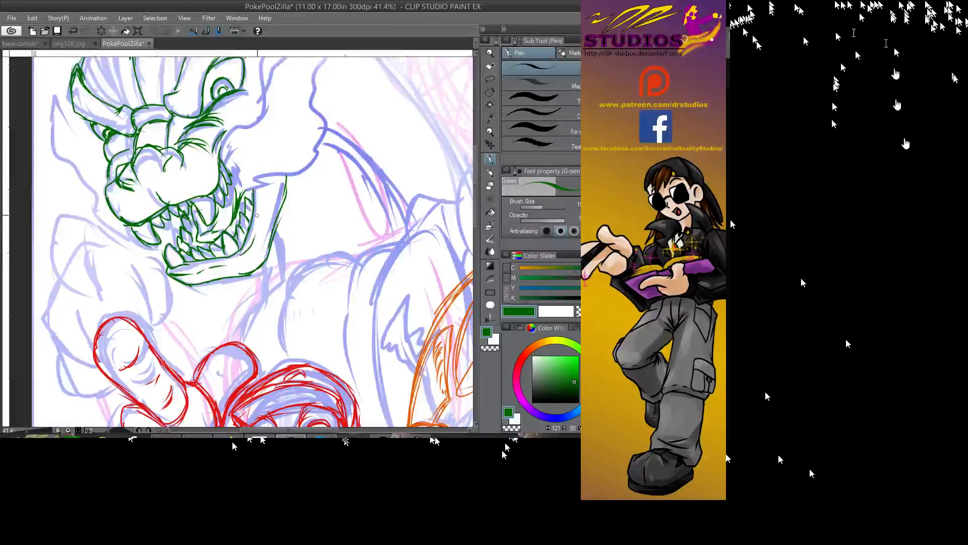
pyautogui.moveTo(286, 191)
pyautogui.mouseDown()
pyautogui.moveTo(271, 205)
pyautogui.moveTo(262, 264)
pyautogui.mouseUp()
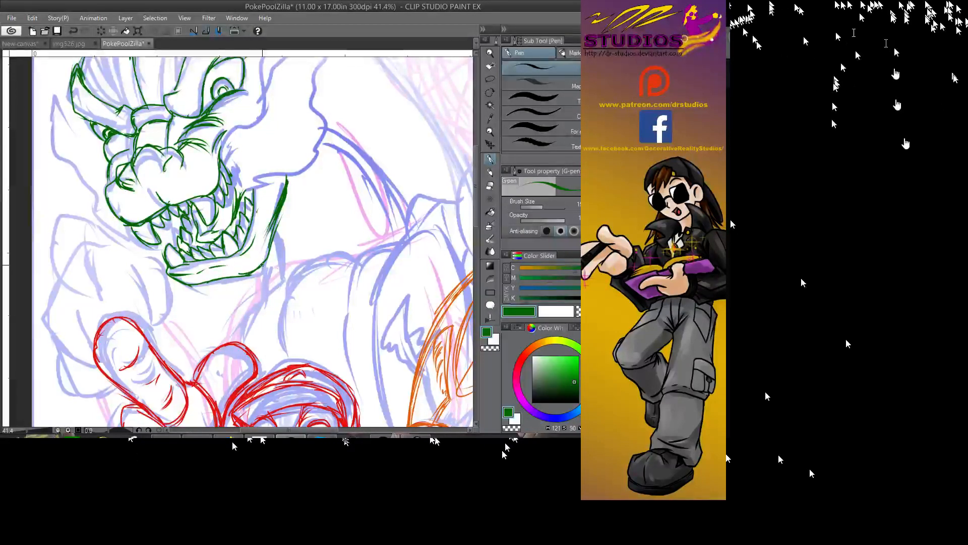
pyautogui.moveTo(156, 146)
pyautogui.mouseDown()
pyautogui.moveTo(165, 170)
pyautogui.moveTo(129, 153)
pyautogui.moveTo(144, 189)
pyautogui.moveTo(138, 181)
pyautogui.moveTo(162, 204)
pyautogui.moveTo(207, 195)
pyautogui.mouseUp()
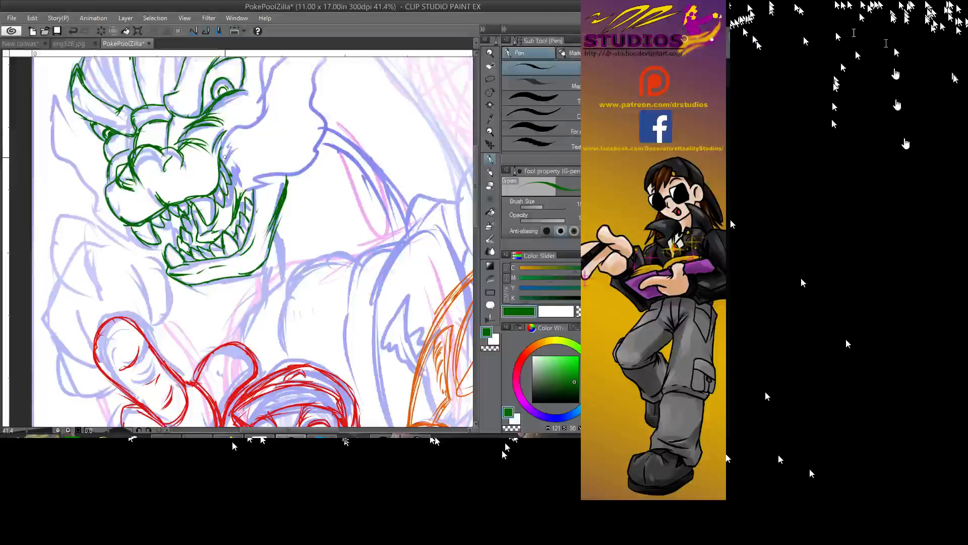
# - Draw the back and front contours of the monster's neck behind the open jaw
pyautogui.moveTo(225, 149); pyautogui.dragTo(171, 217)
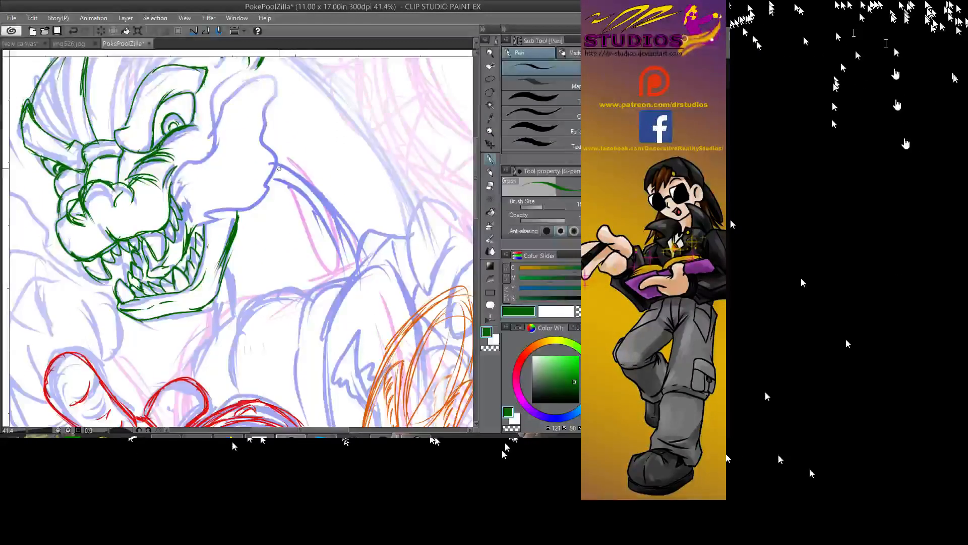
pyautogui.moveTo(277, 160)
pyautogui.mouseDown()
pyautogui.moveTo(343, 207)
pyautogui.moveTo(359, 248)
pyautogui.mouseUp()
pyautogui.moveTo(235, 222); pyautogui.dragTo(230, 316)
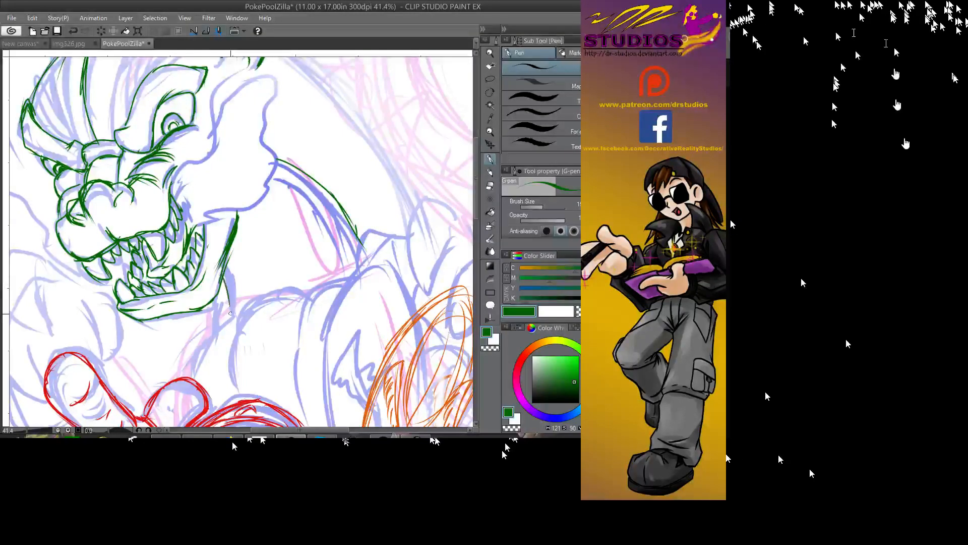
pyautogui.moveTo(221, 280); pyautogui.dragTo(231, 317)
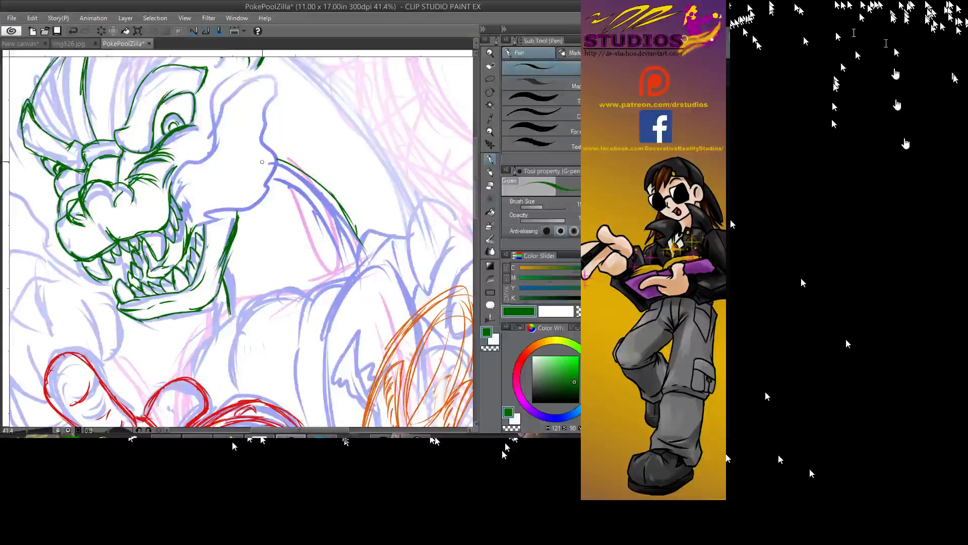
# - Add curved horizontal bands across the monster's neck and strengthen the uppermost ones beneath the cheek
pyautogui.moveTo(268, 163)
pyautogui.mouseDown()
pyautogui.moveTo(236, 205)
pyautogui.moveTo(322, 204)
pyautogui.mouseUp()
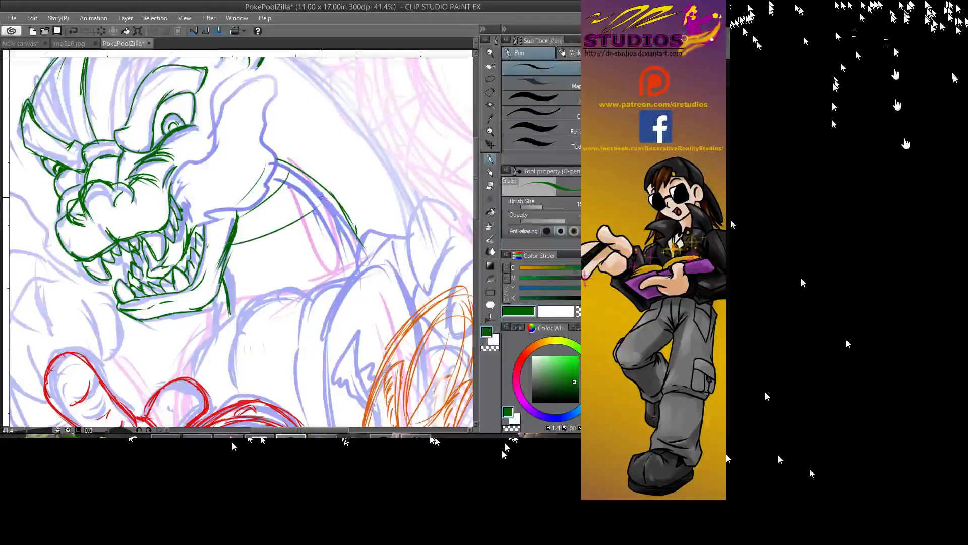
pyautogui.moveTo(231, 245); pyautogui.dragTo(330, 232)
pyautogui.moveTo(229, 268); pyautogui.dragTo(300, 249)
pyautogui.moveTo(230, 291)
pyautogui.mouseDown()
pyautogui.moveTo(352, 246)
pyautogui.moveTo(345, 223)
pyautogui.mouseUp()
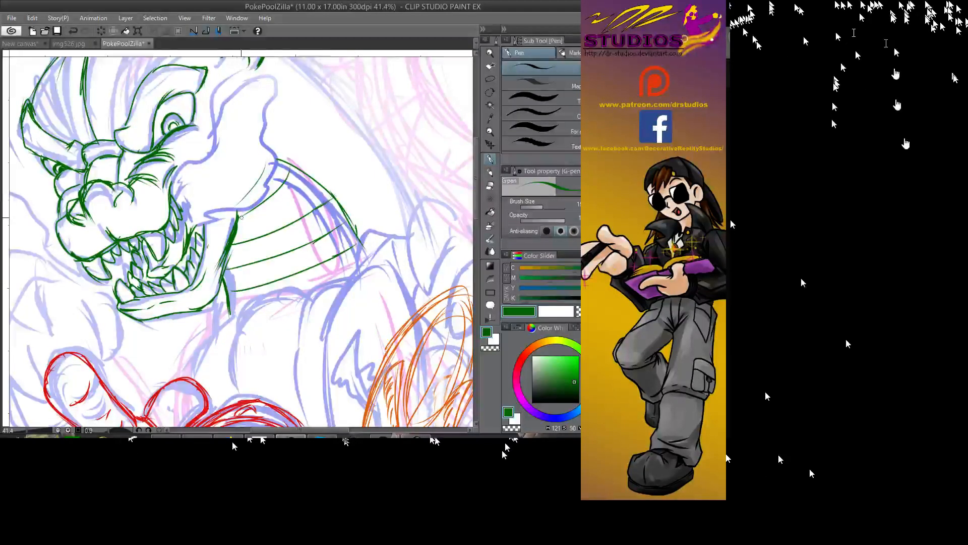
pyautogui.moveTo(302, 183)
pyautogui.mouseDown()
pyautogui.moveTo(237, 223)
pyautogui.moveTo(262, 210)
pyautogui.mouseUp()
pyautogui.moveTo(272, 177); pyautogui.dragTo(232, 218)
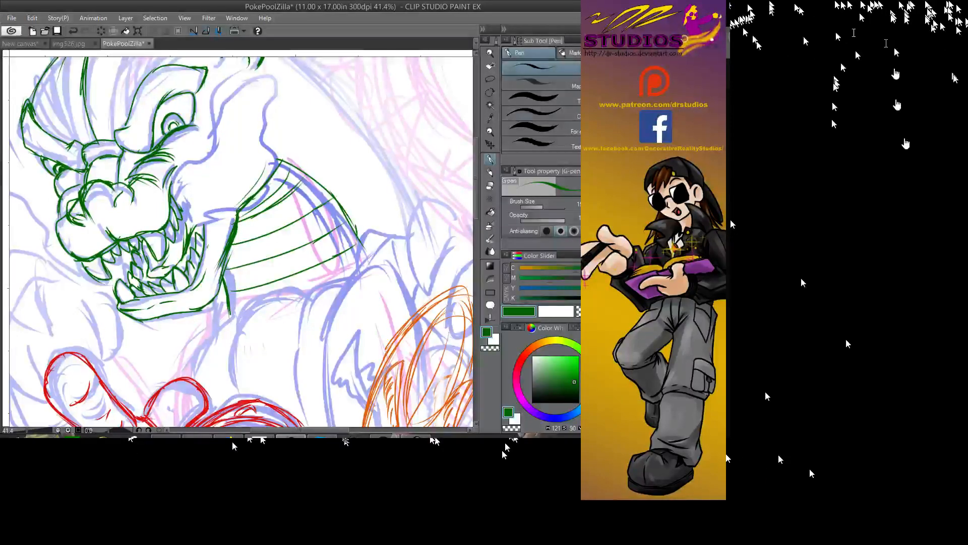
# - Outline the rounded chest and shoulder forms below the monster's neck, including the neck base and the arm contour
pyautogui.moveTo(202, 122)
pyautogui.mouseDown()
pyautogui.moveTo(178, 127)
pyautogui.moveTo(115, 51)
pyautogui.mouseUp()
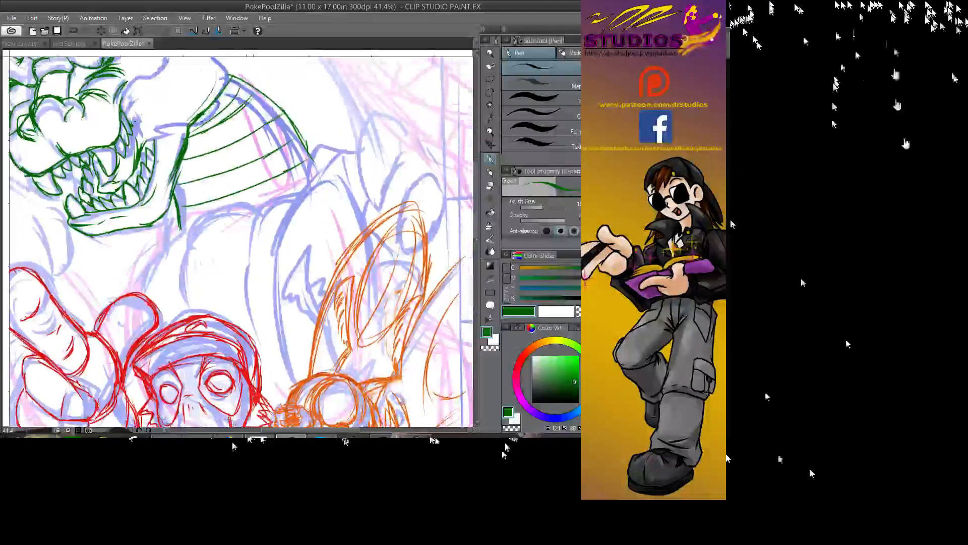
pyautogui.moveTo(253, 204)
pyautogui.mouseDown()
pyautogui.moveTo(230, 200)
pyautogui.moveTo(197, 227)
pyautogui.moveTo(183, 282)
pyautogui.moveTo(191, 314)
pyautogui.moveTo(184, 296)
pyautogui.moveTo(244, 210)
pyautogui.mouseUp()
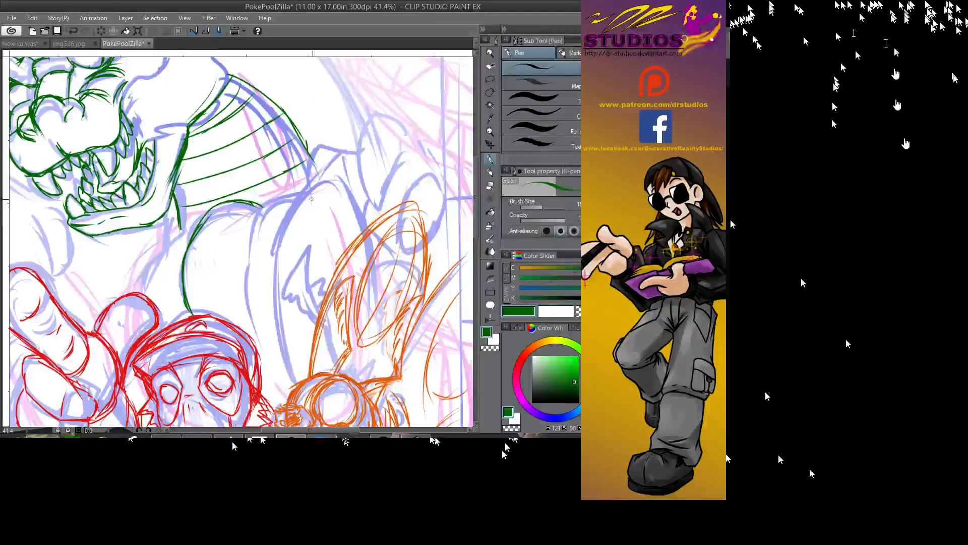
pyautogui.moveTo(301, 184); pyautogui.dragTo(255, 222)
pyautogui.moveTo(320, 195)
pyautogui.mouseDown()
pyautogui.moveTo(339, 199)
pyautogui.moveTo(270, 210)
pyautogui.moveTo(257, 275)
pyautogui.mouseUp()
pyautogui.moveTo(199, 229)
pyautogui.mouseDown()
pyautogui.moveTo(175, 233)
pyautogui.moveTo(146, 274)
pyautogui.moveTo(145, 263)
pyautogui.moveTo(143, 291)
pyautogui.moveTo(145, 270)
pyautogui.mouseUp()
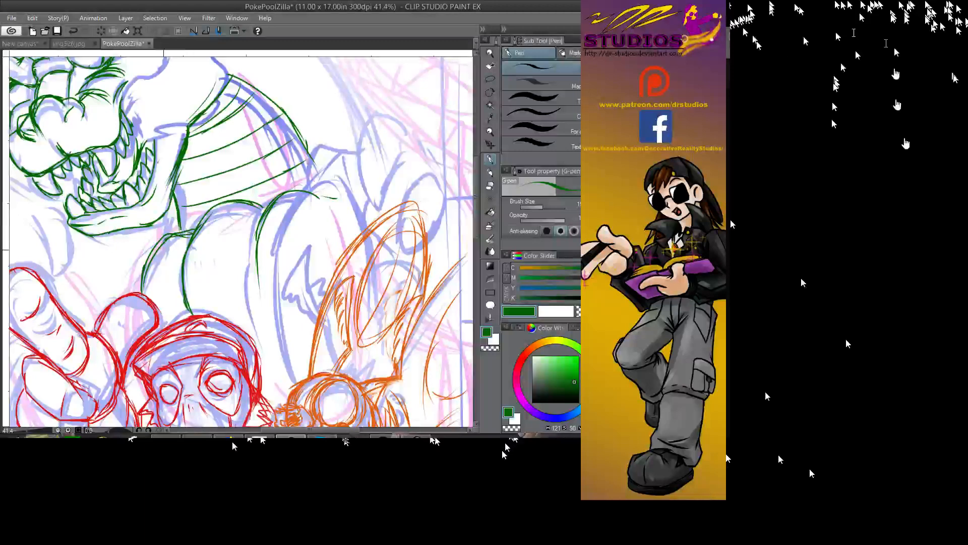
pyautogui.moveTo(194, 231)
pyautogui.mouseDown()
pyautogui.moveTo(157, 222)
pyautogui.moveTo(152, 243)
pyautogui.mouseUp()
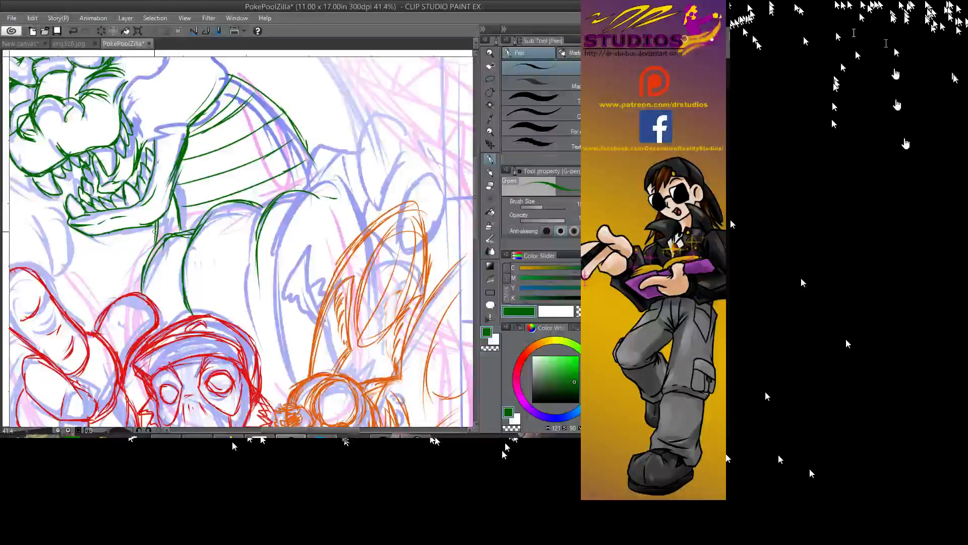
pyautogui.moveTo(181, 192); pyautogui.dragTo(173, 230)
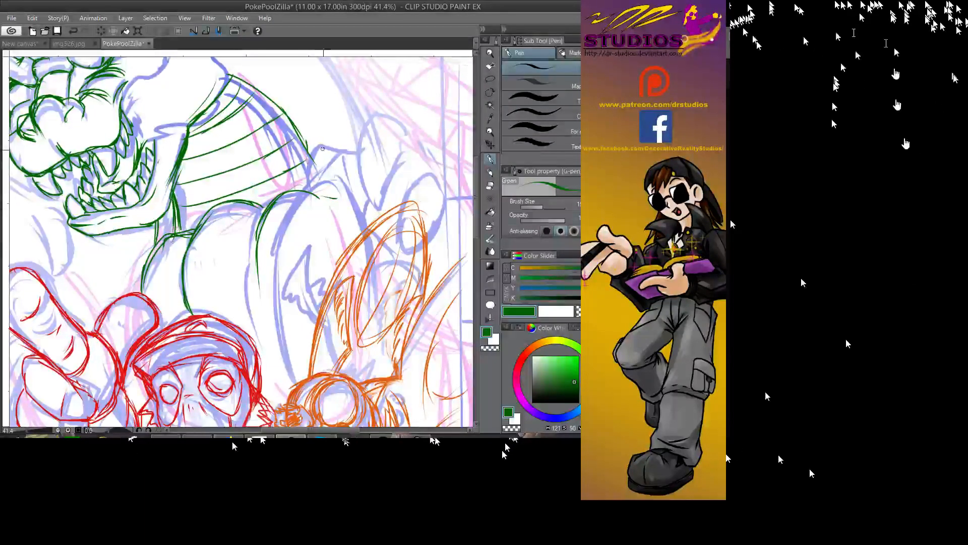
pyautogui.moveTo(292, 189)
pyautogui.mouseDown()
pyautogui.moveTo(315, 182)
pyautogui.moveTo(359, 226)
pyautogui.mouseUp()
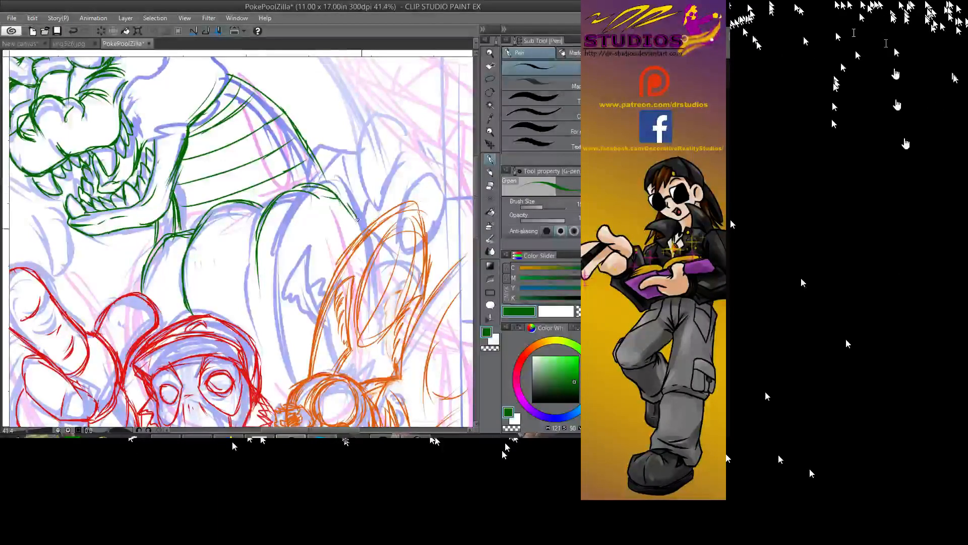
pyautogui.moveTo(259, 239)
pyautogui.mouseDown()
pyautogui.moveTo(272, 343)
pyautogui.moveTo(295, 376)
pyautogui.moveTo(313, 282)
pyautogui.moveTo(226, 217)
pyautogui.moveTo(398, 328)
pyautogui.mouseUp()
# - Draw the long back line sloping down from the monster's ear, and darken the far brow and front contour of its head
pyautogui.moveTo(303, 202)
pyautogui.mouseDown()
pyautogui.moveTo(151, 252)
pyautogui.moveTo(162, 222)
pyautogui.moveTo(192, 262)
pyautogui.moveTo(182, 272)
pyautogui.mouseUp()
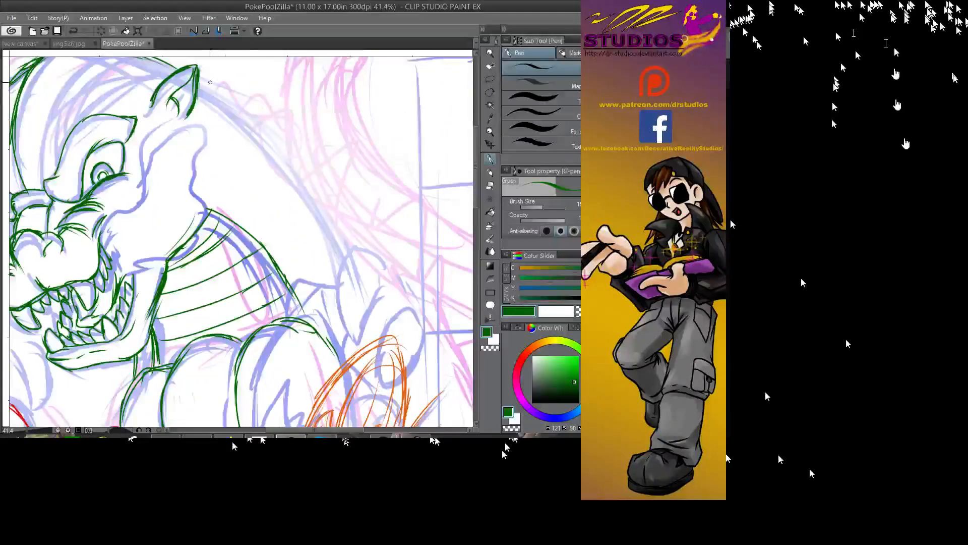
pyautogui.moveTo(199, 81); pyautogui.dragTo(338, 237)
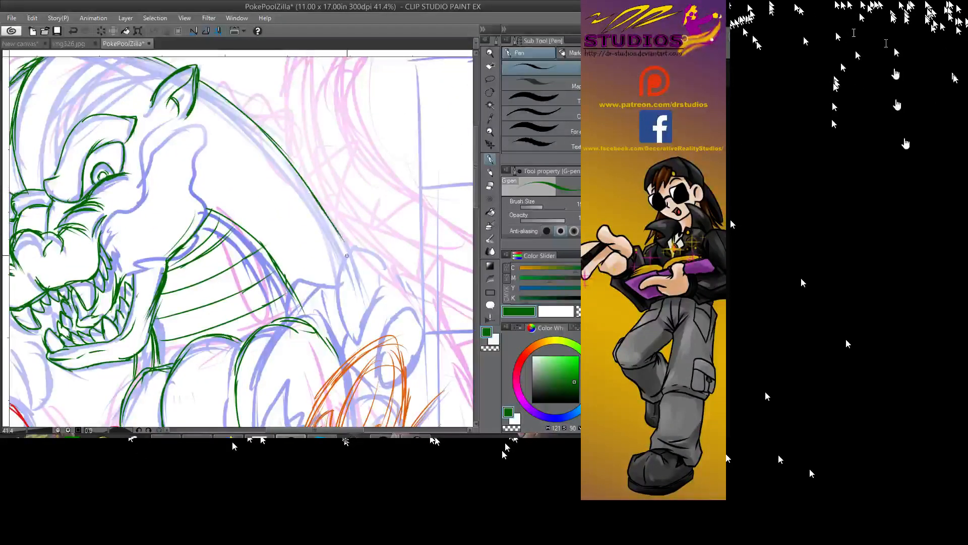
pyautogui.moveTo(311, 194); pyautogui.dragTo(466, 172)
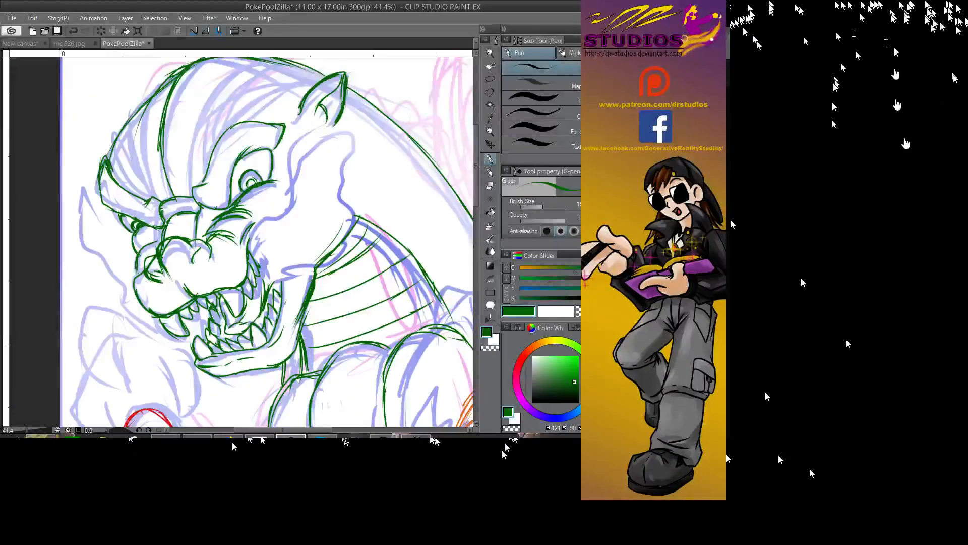
pyautogui.moveTo(120, 190)
pyautogui.mouseDown()
pyautogui.moveTo(100, 172)
pyautogui.moveTo(108, 199)
pyautogui.moveTo(143, 215)
pyautogui.moveTo(151, 205)
pyautogui.moveTo(109, 164)
pyautogui.moveTo(161, 230)
pyautogui.moveTo(115, 218)
pyautogui.moveTo(99, 191)
pyautogui.moveTo(102, 204)
pyautogui.moveTo(156, 205)
pyautogui.mouseUp()
pyautogui.moveTo(110, 155); pyautogui.dragTo(101, 186)
pyautogui.moveTo(115, 145); pyautogui.dragTo(164, 74)
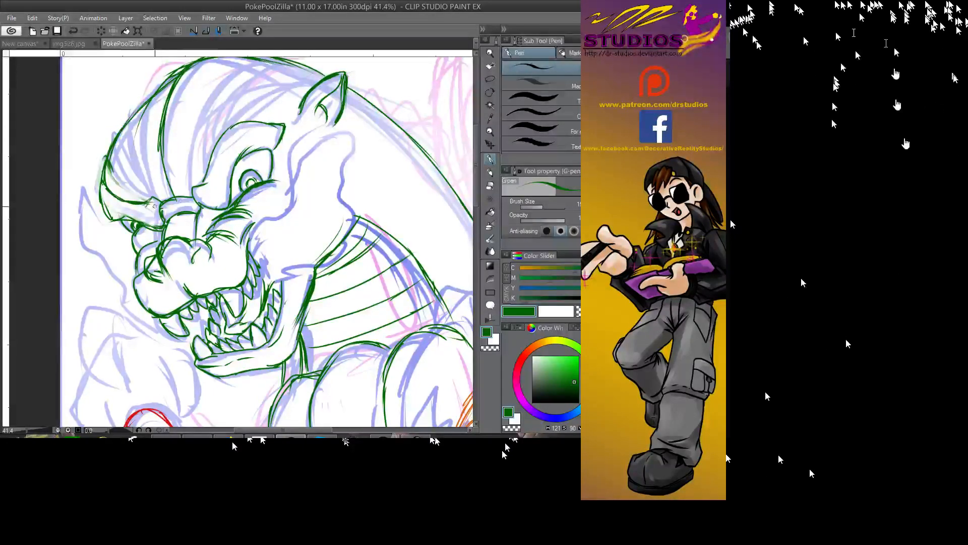
pyautogui.moveTo(146, 205)
pyautogui.mouseDown()
pyautogui.moveTo(162, 200)
pyautogui.moveTo(159, 217)
pyautogui.moveTo(202, 212)
pyautogui.mouseUp()
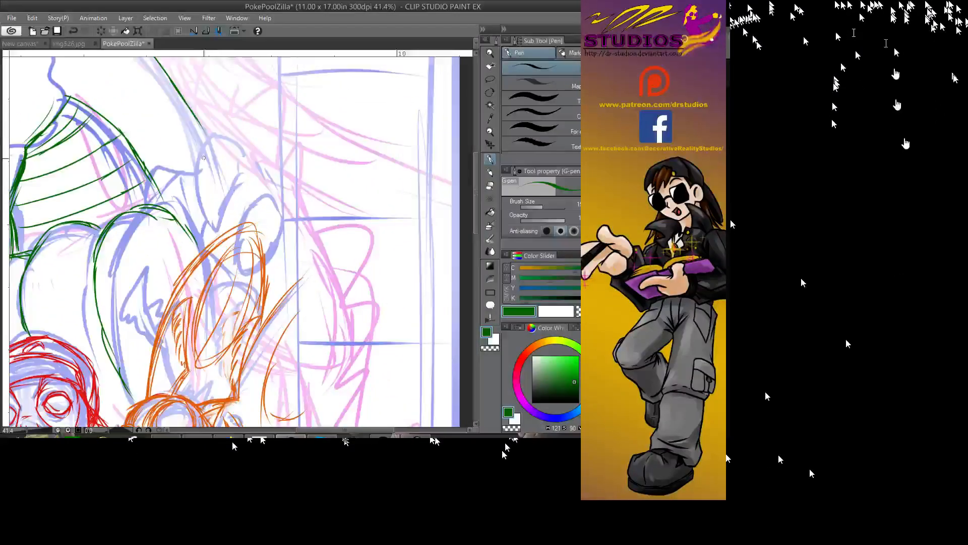
# - Draw the pointed oval and overlapping rounded shapes behind the monster's shoulder, above the orange character's ear
pyautogui.moveTo(203, 140)
pyautogui.mouseDown()
pyautogui.moveTo(193, 176)
pyautogui.moveTo(215, 221)
pyautogui.mouseUp()
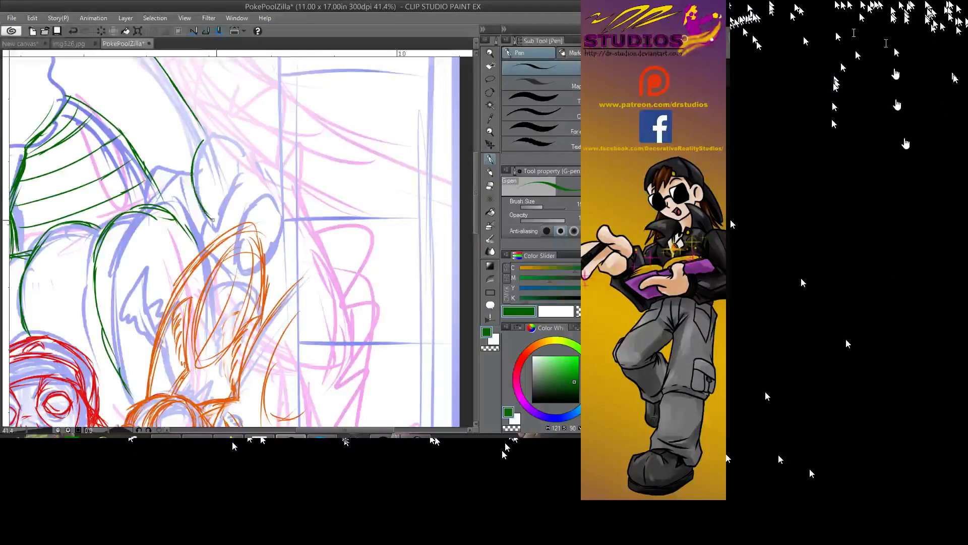
pyautogui.moveTo(229, 170); pyautogui.dragTo(217, 217)
pyautogui.moveTo(231, 175)
pyautogui.mouseDown()
pyautogui.moveTo(239, 165)
pyautogui.moveTo(215, 134)
pyautogui.moveTo(237, 170)
pyautogui.mouseUp()
pyautogui.moveTo(143, 191); pyautogui.dragTo(187, 246)
pyautogui.moveTo(180, 210)
pyautogui.mouseDown()
pyautogui.moveTo(194, 242)
pyautogui.moveTo(177, 197)
pyautogui.moveTo(183, 222)
pyautogui.mouseUp()
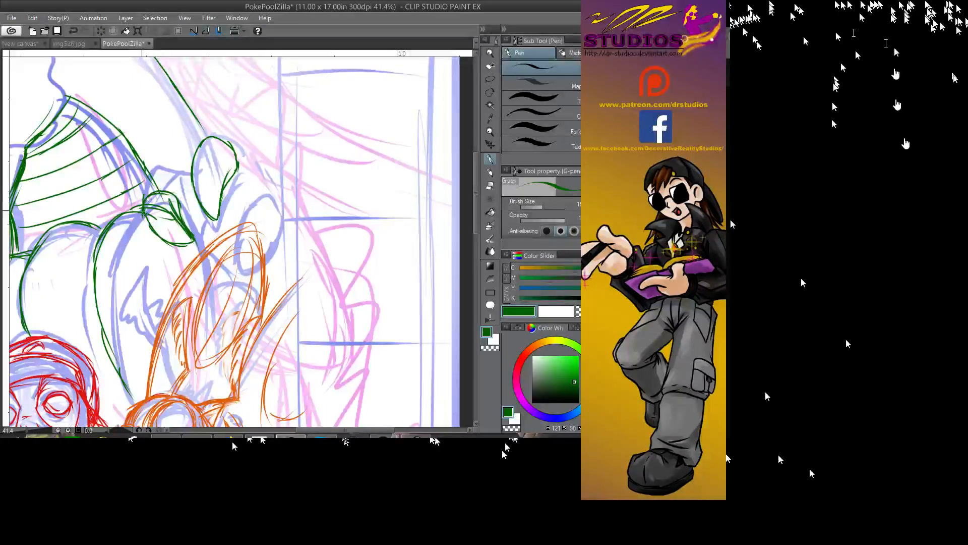
pyautogui.moveTo(149, 175)
pyautogui.mouseDown()
pyautogui.moveTo(136, 198)
pyautogui.moveTo(235, 130)
pyautogui.moveTo(255, 155)
pyautogui.moveTo(245, 129)
pyautogui.moveTo(265, 181)
pyautogui.mouseUp()
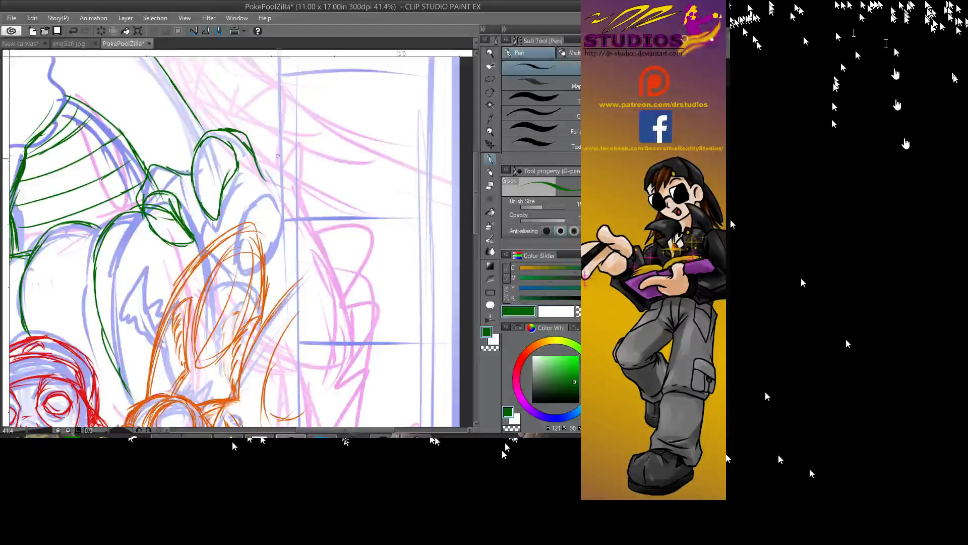
# - Add fur-like creases, a second rounded claw and knuckle contours to the monster's far hand behind the orange character's ear
pyautogui.moveTo(193, 205)
pyautogui.mouseDown()
pyautogui.moveTo(178, 217)
pyautogui.moveTo(204, 232)
pyautogui.mouseUp()
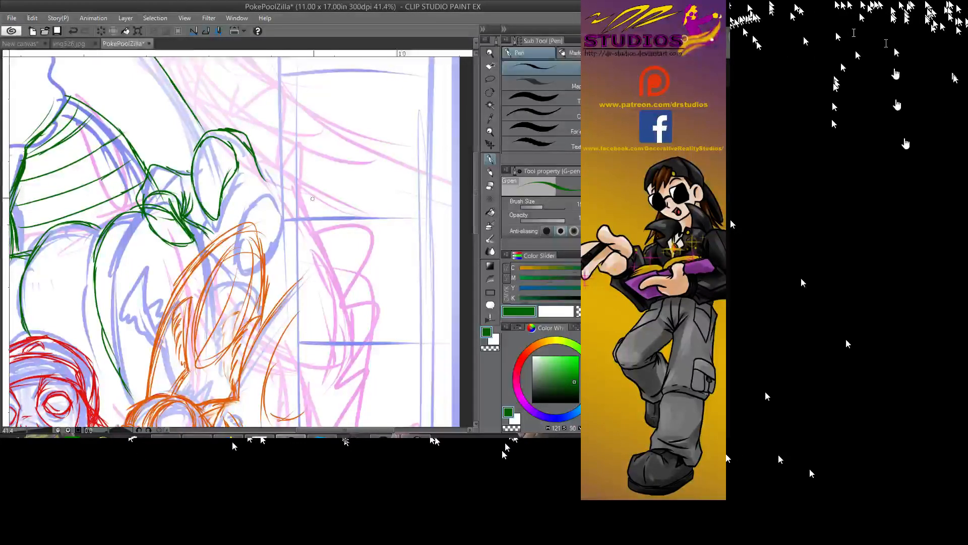
pyautogui.moveTo(260, 193)
pyautogui.mouseDown()
pyautogui.moveTo(244, 216)
pyautogui.moveTo(266, 252)
pyautogui.moveTo(281, 216)
pyautogui.moveTo(285, 235)
pyautogui.moveTo(280, 240)
pyautogui.moveTo(253, 191)
pyautogui.moveTo(298, 213)
pyautogui.moveTo(285, 237)
pyautogui.mouseUp()
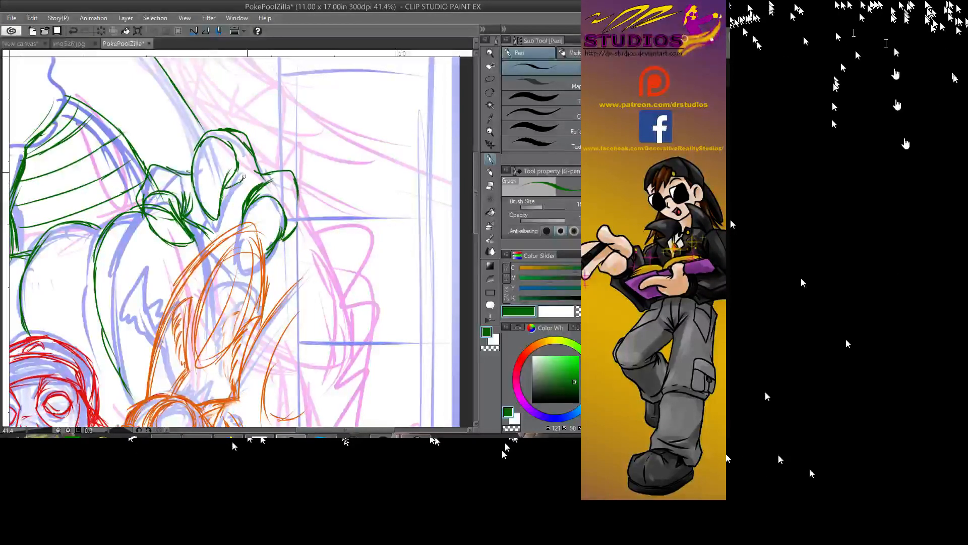
pyautogui.moveTo(432, 126)
pyautogui.mouseDown()
pyautogui.moveTo(445, 118)
pyautogui.moveTo(446, 76)
pyautogui.mouseUp()
pyautogui.moveTo(282, 235)
pyautogui.mouseDown()
pyautogui.moveTo(301, 215)
pyautogui.moveTo(283, 228)
pyautogui.moveTo(301, 243)
pyautogui.moveTo(306, 216)
pyautogui.mouseUp()
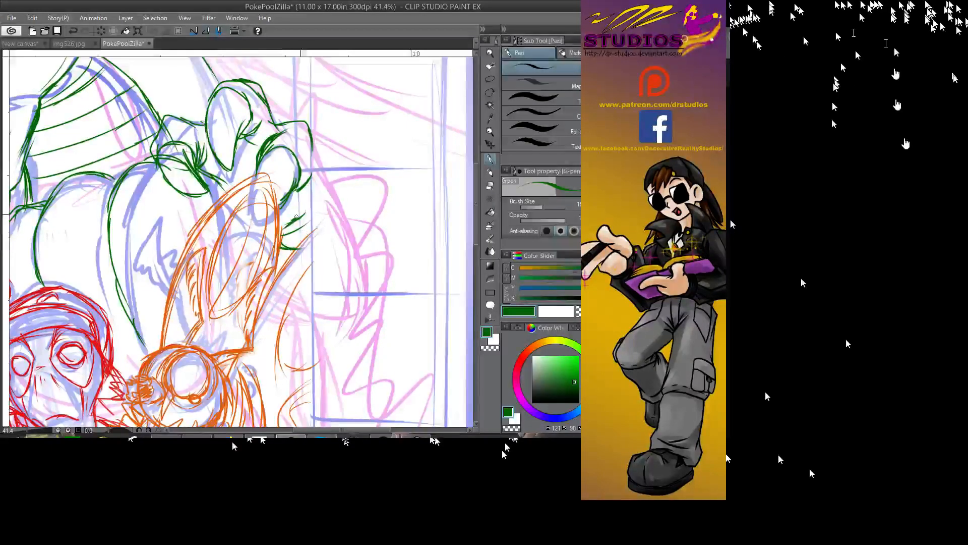
pyautogui.moveTo(197, 173); pyautogui.dragTo(220, 185)
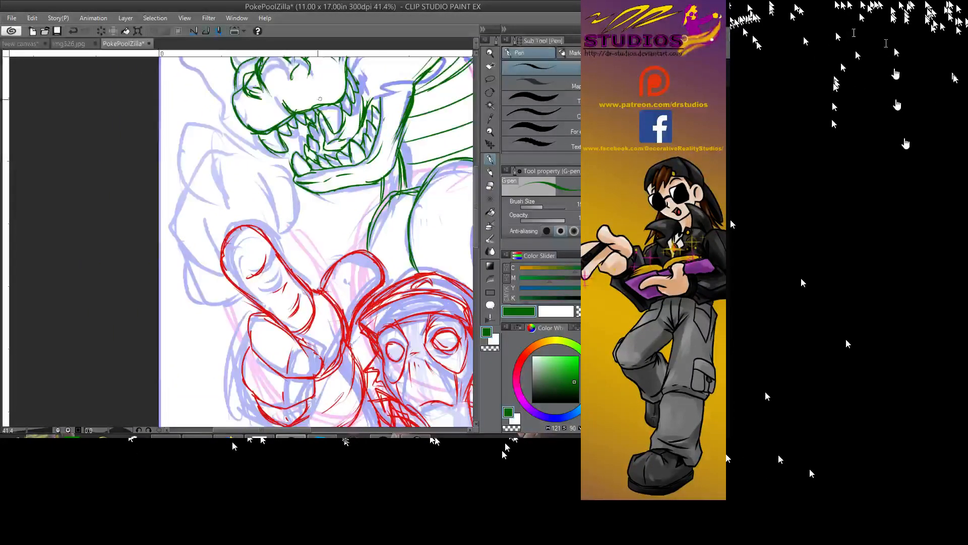
# - Outline the pointed claws and thumb of the monster's near hand above the masked figure's pointing finger in dark green
pyautogui.moveTo(182, 141)
pyautogui.mouseDown()
pyautogui.moveTo(184, 172)
pyautogui.moveTo(214, 202)
pyautogui.mouseUp()
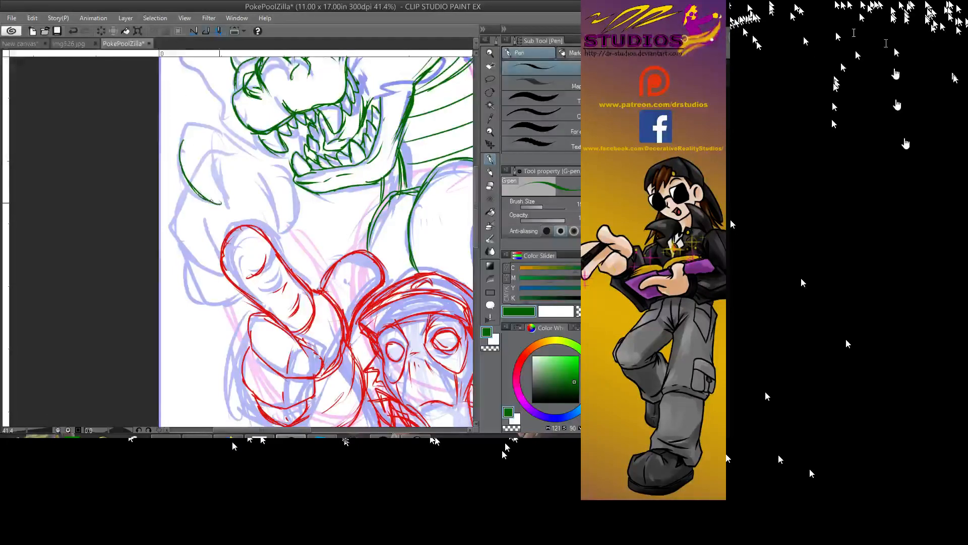
pyautogui.moveTo(216, 166); pyautogui.dragTo(224, 200)
pyautogui.moveTo(211, 153)
pyautogui.mouseDown()
pyautogui.moveTo(187, 142)
pyautogui.moveTo(205, 151)
pyautogui.moveTo(184, 180)
pyautogui.moveTo(177, 162)
pyautogui.moveTo(212, 194)
pyautogui.moveTo(178, 239)
pyautogui.moveTo(217, 240)
pyautogui.moveTo(173, 216)
pyautogui.moveTo(195, 201)
pyautogui.mouseUp()
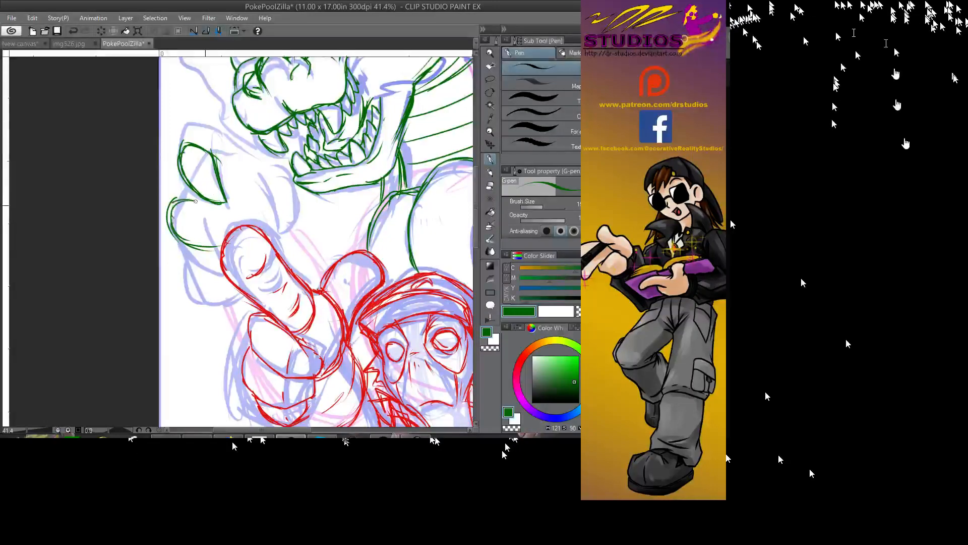
pyautogui.moveTo(194, 280); pyautogui.dragTo(235, 297)
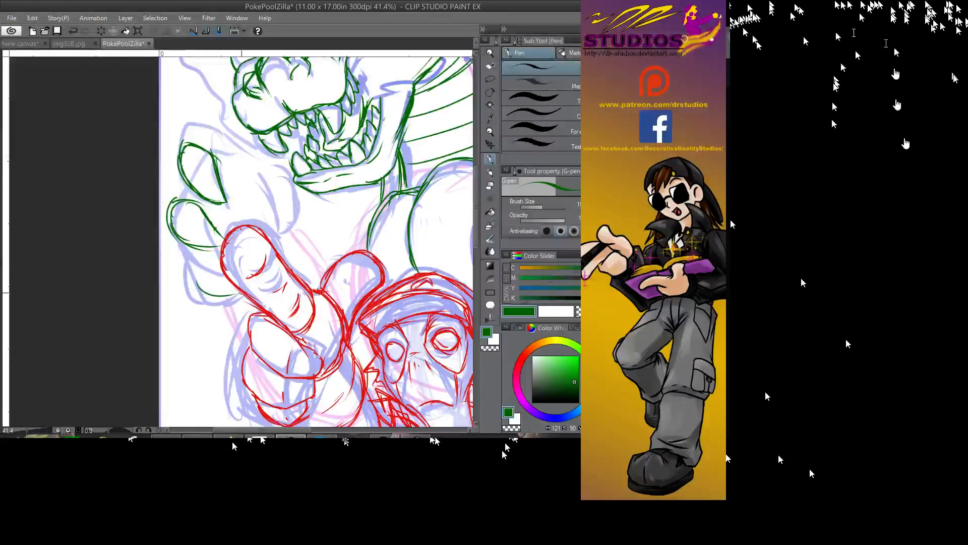
pyautogui.moveTo(256, 169)
pyautogui.mouseDown()
pyautogui.moveTo(264, 217)
pyautogui.moveTo(277, 216)
pyautogui.moveTo(292, 182)
pyautogui.moveTo(260, 169)
pyautogui.mouseUp()
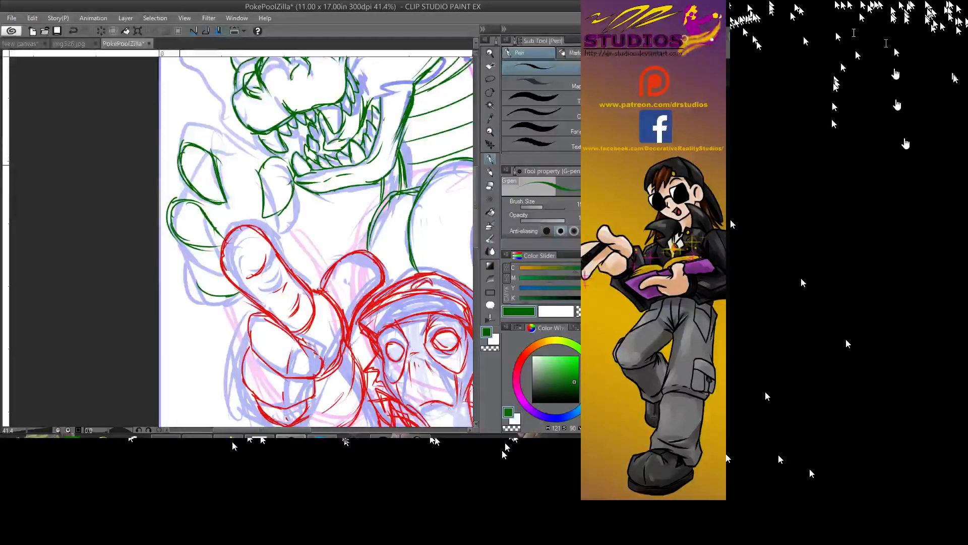
# - Draw the finger contours wrapping around the near hand's claws, from the uppermost finger to the lowest
pyautogui.moveTo(182, 177)
pyautogui.mouseDown()
pyautogui.moveTo(172, 155)
pyautogui.moveTo(187, 119)
pyautogui.moveTo(258, 150)
pyautogui.moveTo(222, 171)
pyautogui.moveTo(217, 146)
pyautogui.moveTo(218, 175)
pyautogui.moveTo(220, 150)
pyautogui.mouseUp()
pyautogui.moveTo(182, 176)
pyautogui.mouseDown()
pyautogui.moveTo(167, 141)
pyautogui.moveTo(185, 113)
pyautogui.moveTo(223, 121)
pyautogui.mouseUp()
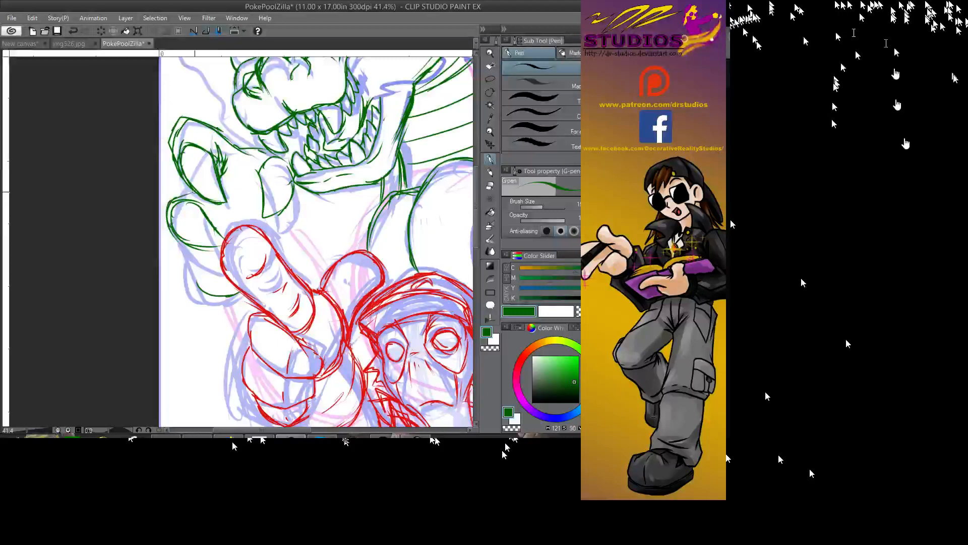
pyautogui.moveTo(167, 207); pyautogui.dragTo(195, 187)
pyautogui.moveTo(182, 247)
pyautogui.mouseDown()
pyautogui.moveTo(189, 272)
pyautogui.moveTo(211, 287)
pyautogui.moveTo(220, 265)
pyautogui.mouseUp()
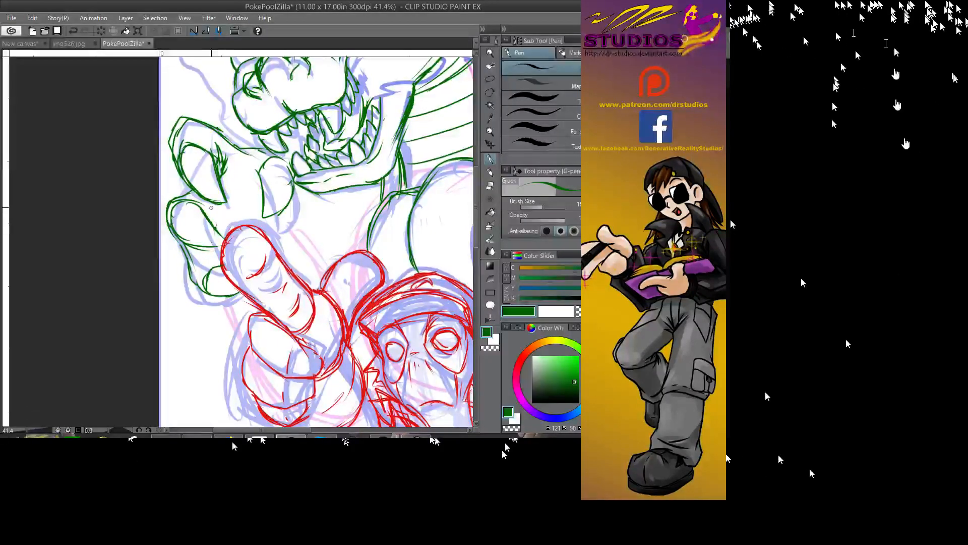
# - Add knuckle creases between the near hand's fingers and define the palm and the base of its thumb
pyautogui.moveTo(217, 233); pyautogui.dragTo(213, 214)
pyautogui.moveTo(184, 247); pyautogui.dragTo(176, 236)
pyautogui.moveTo(180, 222); pyautogui.dragTo(171, 203)
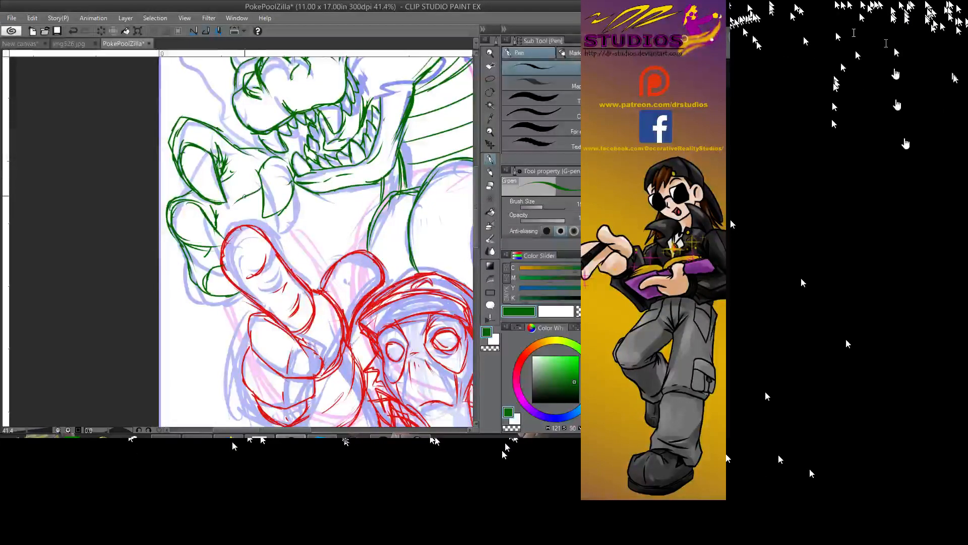
pyautogui.moveTo(273, 233); pyautogui.dragTo(284, 226)
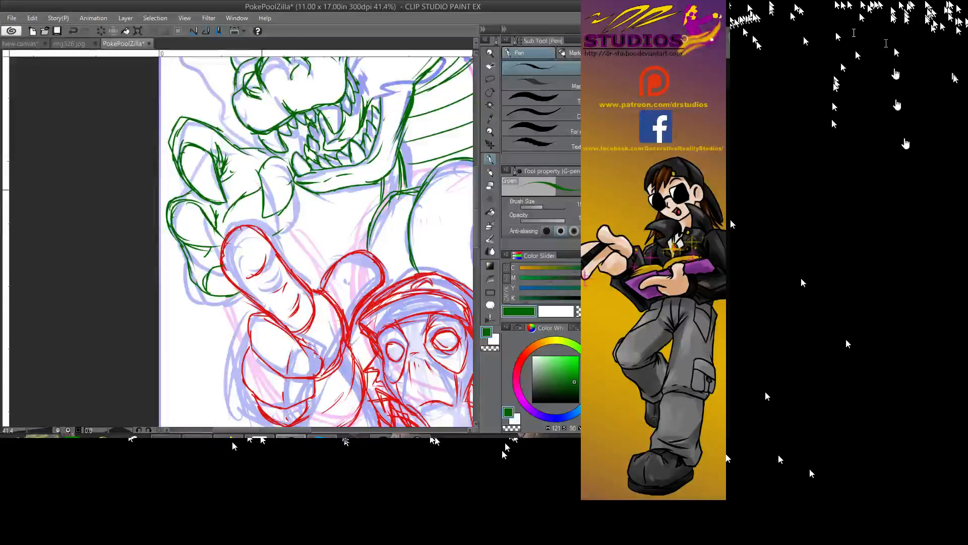
pyautogui.moveTo(258, 187); pyautogui.dragTo(247, 137)
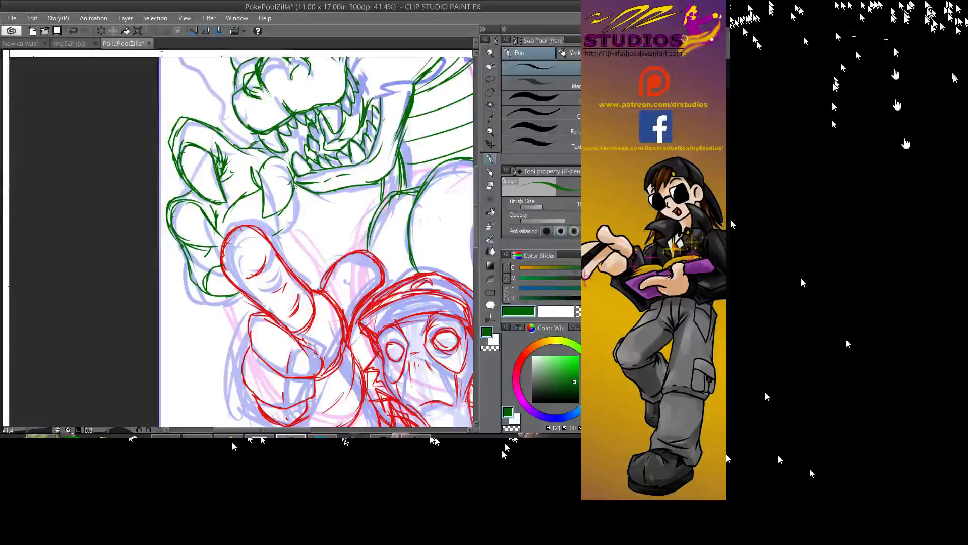
# - Draw the throat line running down from the monster's jaw and the short forearm contour beneath its near hand
pyautogui.moveTo(313, 237)
pyautogui.mouseDown()
pyautogui.moveTo(263, 328)
pyautogui.moveTo(214, 214)
pyautogui.moveTo(255, 242)
pyautogui.mouseUp()
pyautogui.hotkey('ctrl', 'z')
pyautogui.moveTo(158, 268); pyautogui.dragTo(172, 301)
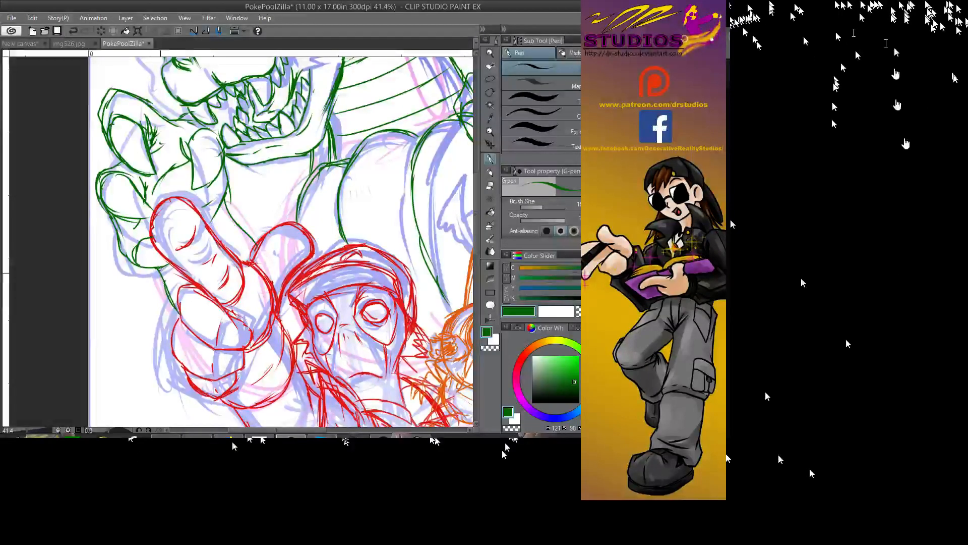
# - Draw a curved diagonal green contour with overlapping strokes below the masked figure's raised fist, beside its elbow
pyautogui.moveTo(302, 302); pyautogui.dragTo(212, 99)
pyautogui.moveTo(252, 302)
pyautogui.mouseDown()
pyautogui.moveTo(358, 181)
pyautogui.moveTo(375, 182)
pyautogui.mouseUp()
pyautogui.moveTo(273, 106); pyautogui.dragTo(222, 171)
pyautogui.moveTo(270, 109)
pyautogui.mouseDown()
pyautogui.moveTo(234, 136)
pyautogui.moveTo(176, 224)
pyautogui.moveTo(147, 341)
pyautogui.moveTo(136, 176)
pyautogui.moveTo(126, 173)
pyautogui.moveTo(127, 259)
pyautogui.moveTo(147, 274)
pyautogui.mouseUp()
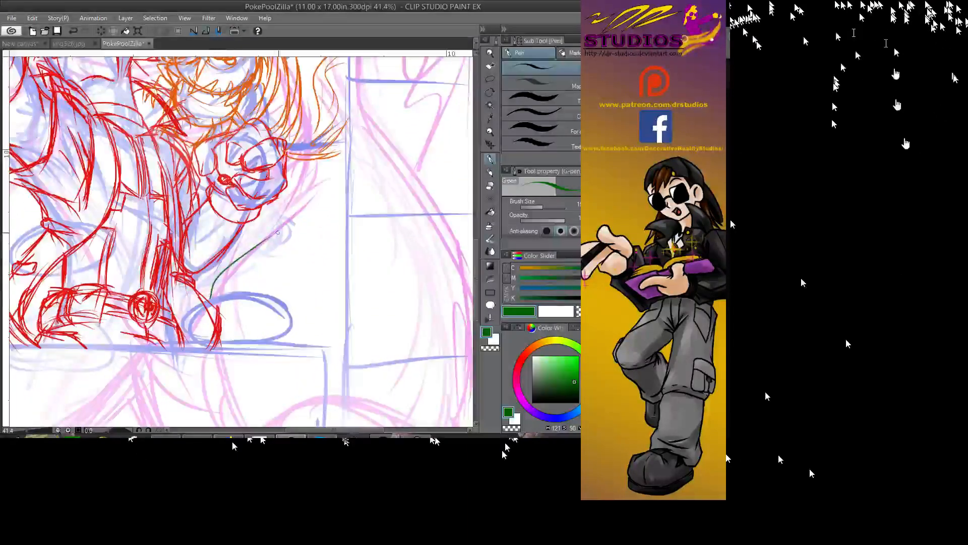
pyautogui.moveTo(321, 187); pyautogui.dragTo(210, 296)
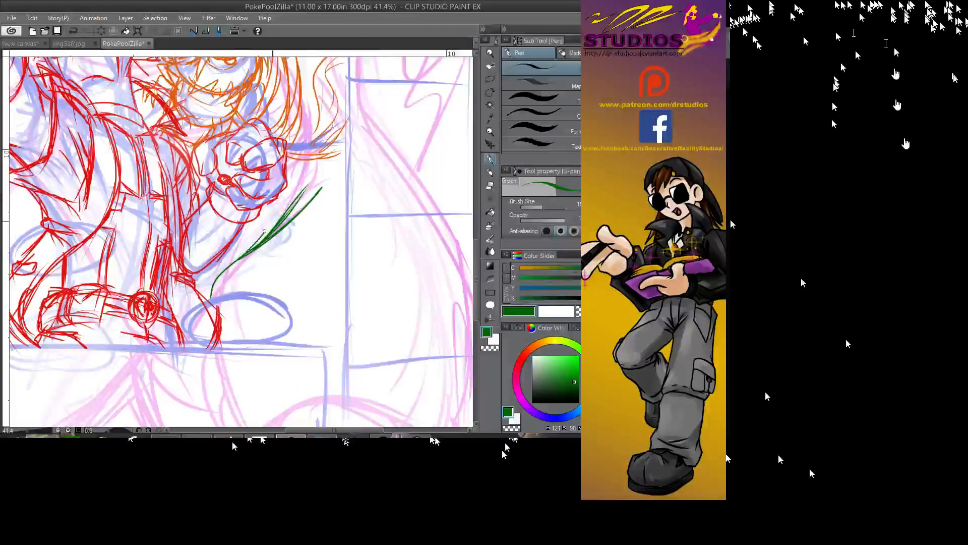
pyautogui.moveTo(303, 169); pyautogui.dragTo(291, 193)
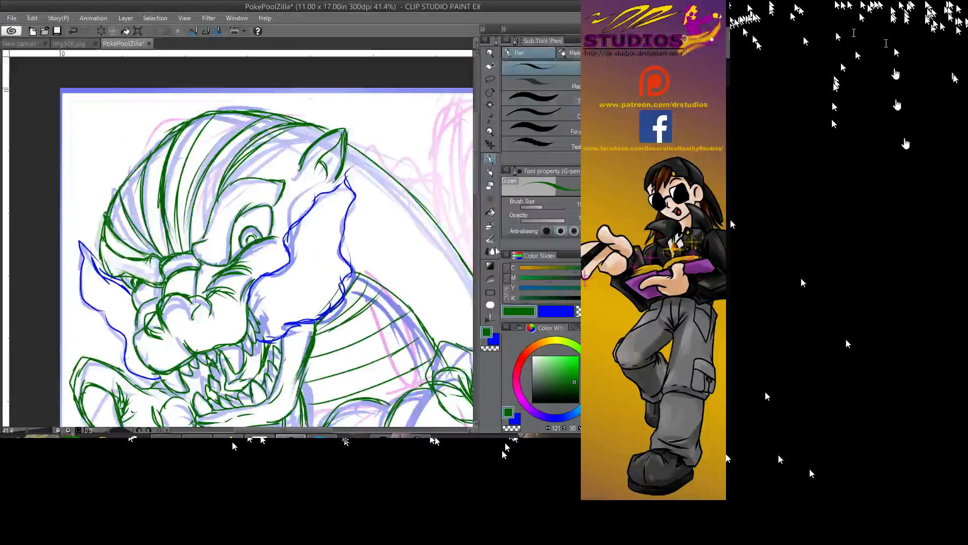
# - Fade the striped lines of the monster's head crest with an enlarged Soft eraser
pyautogui.click(489, 185)
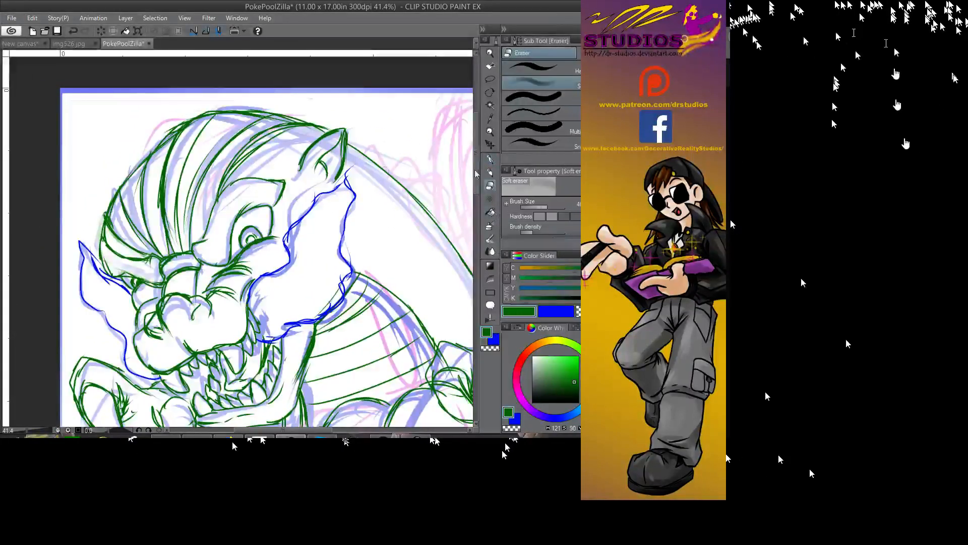
pyautogui.click(551, 207)
pyautogui.moveTo(297, 122)
pyautogui.mouseDown()
pyautogui.moveTo(218, 165)
pyautogui.moveTo(272, 123)
pyautogui.moveTo(219, 149)
pyautogui.moveTo(234, 137)
pyautogui.moveTo(172, 214)
pyautogui.moveTo(160, 172)
pyautogui.moveTo(207, 104)
pyautogui.moveTo(135, 174)
pyautogui.moveTo(108, 230)
pyautogui.moveTo(107, 204)
pyautogui.moveTo(166, 215)
pyautogui.moveTo(155, 239)
pyautogui.moveTo(138, 249)
pyautogui.moveTo(99, 217)
pyautogui.moveTo(162, 227)
pyautogui.moveTo(115, 202)
pyautogui.mouseUp()
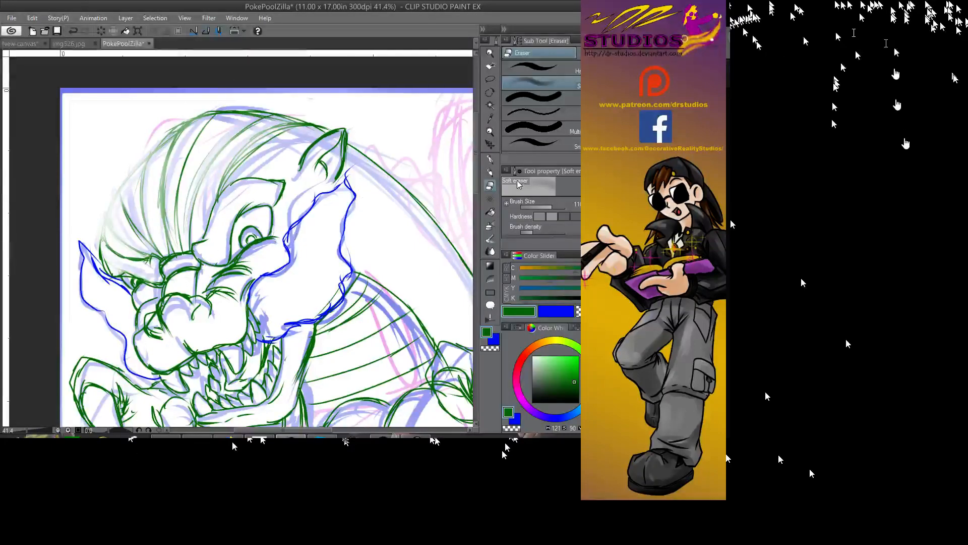
# - Darken the far brow's tip with the pen and redraw the crest's central ridges as rows of overlapping scales
pyautogui.click(489, 159)
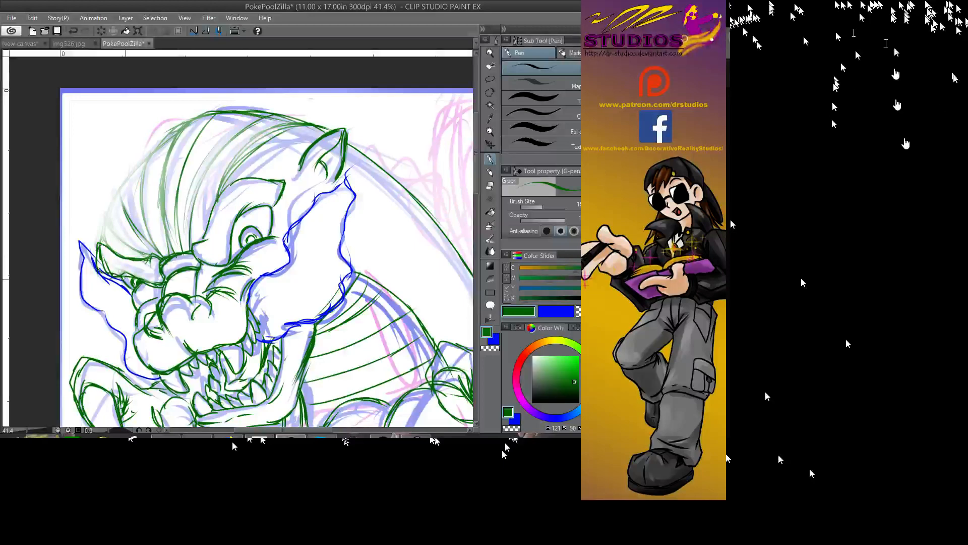
pyautogui.moveTo(124, 277)
pyautogui.mouseDown()
pyautogui.moveTo(92, 258)
pyautogui.moveTo(96, 241)
pyautogui.mouseUp()
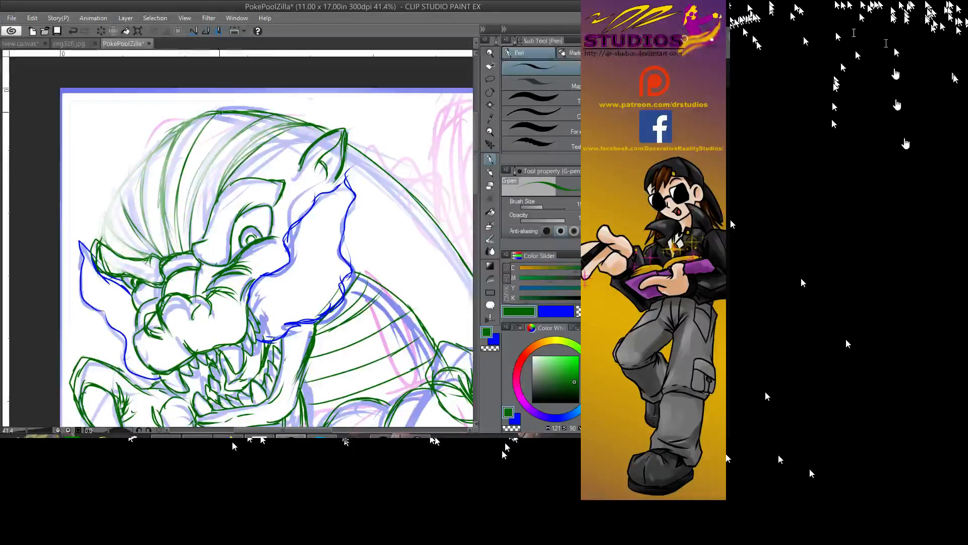
pyautogui.moveTo(220, 115)
pyautogui.mouseDown()
pyautogui.moveTo(164, 197)
pyautogui.moveTo(190, 182)
pyautogui.moveTo(143, 237)
pyautogui.moveTo(258, 146)
pyautogui.moveTo(301, 126)
pyautogui.moveTo(267, 123)
pyautogui.moveTo(180, 150)
pyautogui.mouseUp()
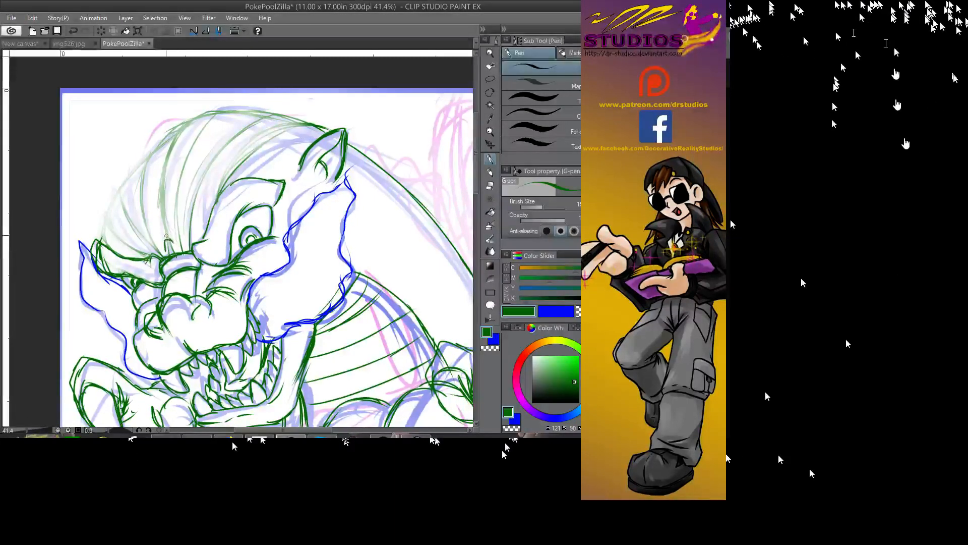
pyautogui.moveTo(165, 243)
pyautogui.mouseDown()
pyautogui.moveTo(160, 153)
pyautogui.moveTo(170, 154)
pyautogui.moveTo(172, 130)
pyautogui.moveTo(212, 104)
pyautogui.mouseUp()
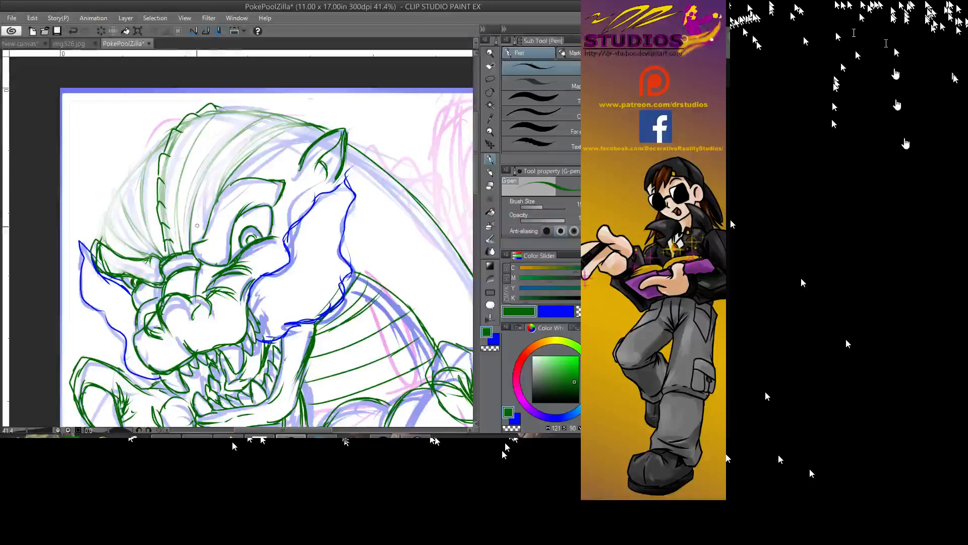
pyautogui.moveTo(194, 255)
pyautogui.mouseDown()
pyautogui.moveTo(183, 234)
pyautogui.moveTo(189, 207)
pyautogui.moveTo(221, 147)
pyautogui.moveTo(286, 104)
pyautogui.mouseUp()
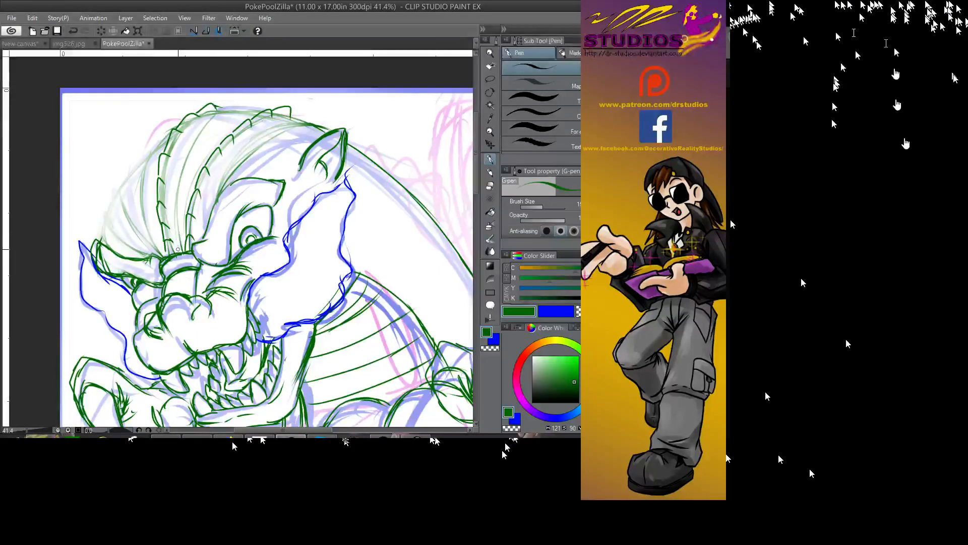
pyautogui.moveTo(179, 249)
pyautogui.mouseDown()
pyautogui.moveTo(173, 186)
pyautogui.moveTo(208, 123)
pyautogui.mouseUp()
pyautogui.moveTo(222, 118)
pyautogui.mouseDown()
pyautogui.moveTo(230, 106)
pyautogui.moveTo(249, 107)
pyautogui.mouseUp()
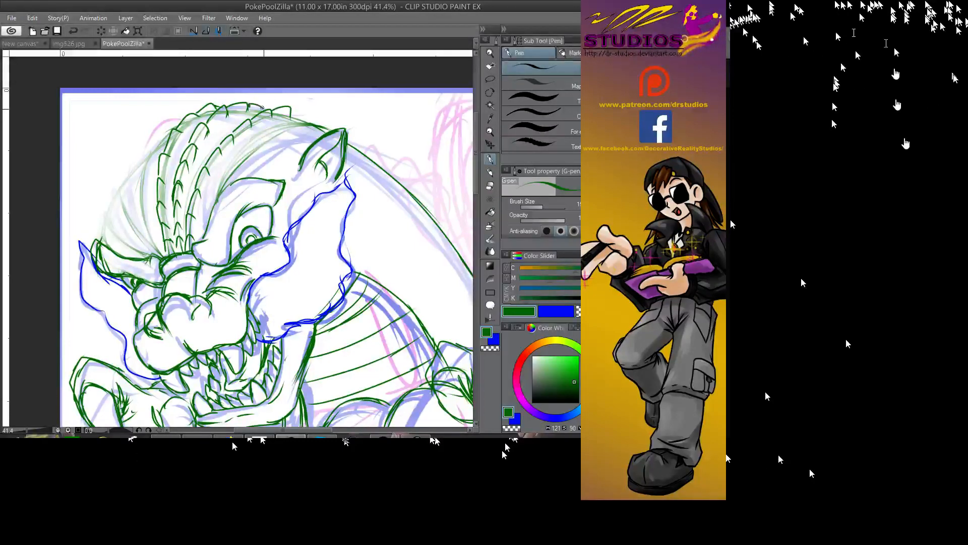
# - Extend the scale rows across both sides of the crest, from its far edge to the ridge above the near brow and ear
pyautogui.moveTo(154, 240)
pyautogui.mouseDown()
pyautogui.moveTo(137, 188)
pyautogui.moveTo(146, 192)
pyautogui.moveTo(146, 213)
pyautogui.moveTo(136, 184)
pyautogui.moveTo(143, 159)
pyautogui.moveTo(146, 184)
pyautogui.moveTo(145, 153)
pyautogui.moveTo(157, 141)
pyautogui.moveTo(148, 167)
pyautogui.moveTo(167, 130)
pyautogui.moveTo(165, 152)
pyautogui.mouseUp()
pyautogui.moveTo(140, 244)
pyautogui.mouseDown()
pyautogui.moveTo(147, 240)
pyautogui.moveTo(120, 215)
pyautogui.moveTo(113, 179)
pyautogui.mouseUp()
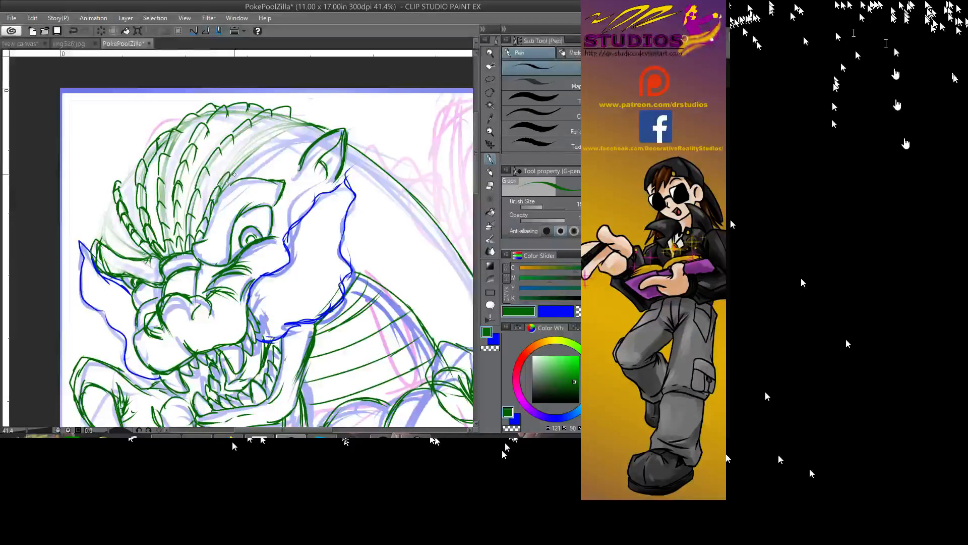
pyautogui.moveTo(240, 159); pyautogui.dragTo(270, 137)
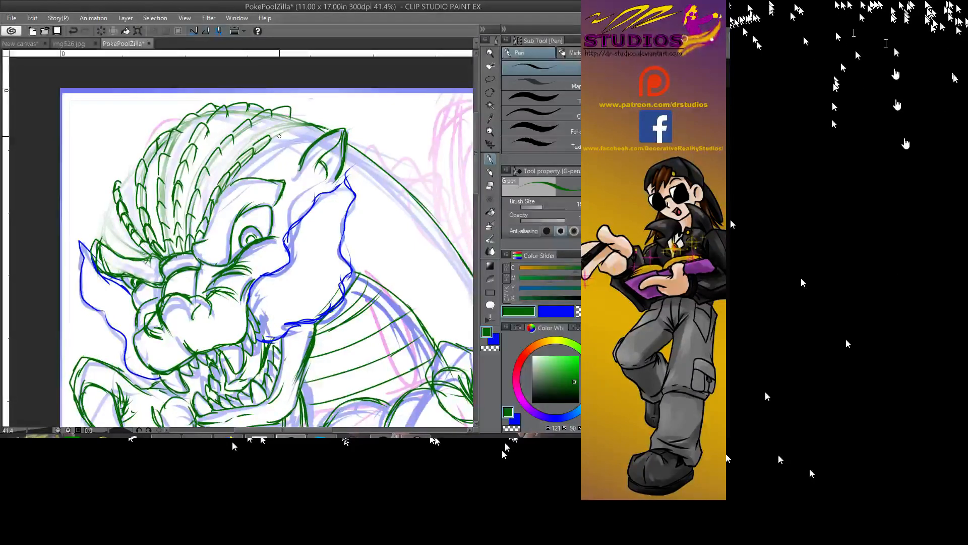
pyautogui.moveTo(278, 127)
pyautogui.mouseDown()
pyautogui.moveTo(334, 126)
pyautogui.moveTo(302, 112)
pyautogui.mouseUp()
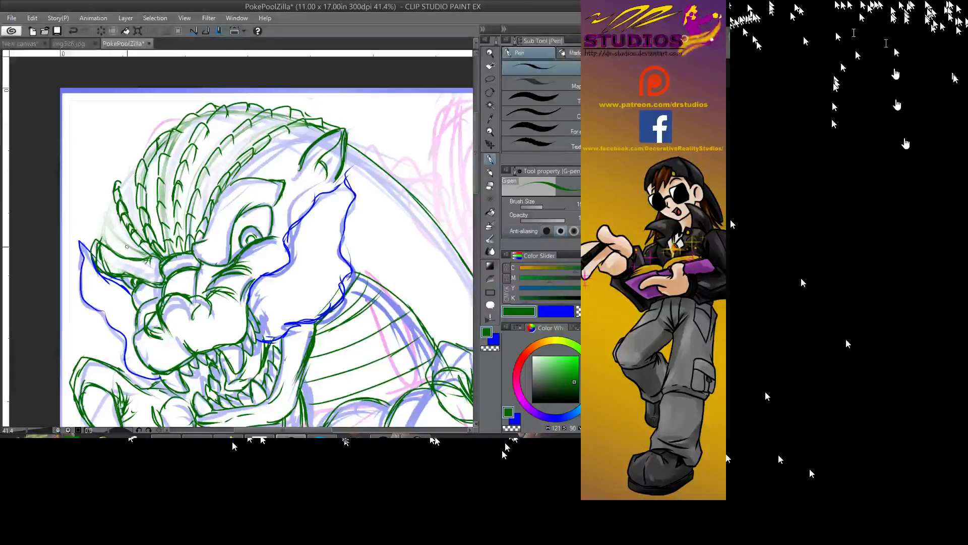
pyautogui.moveTo(144, 253)
pyautogui.mouseDown()
pyautogui.moveTo(102, 220)
pyautogui.moveTo(140, 161)
pyautogui.mouseUp()
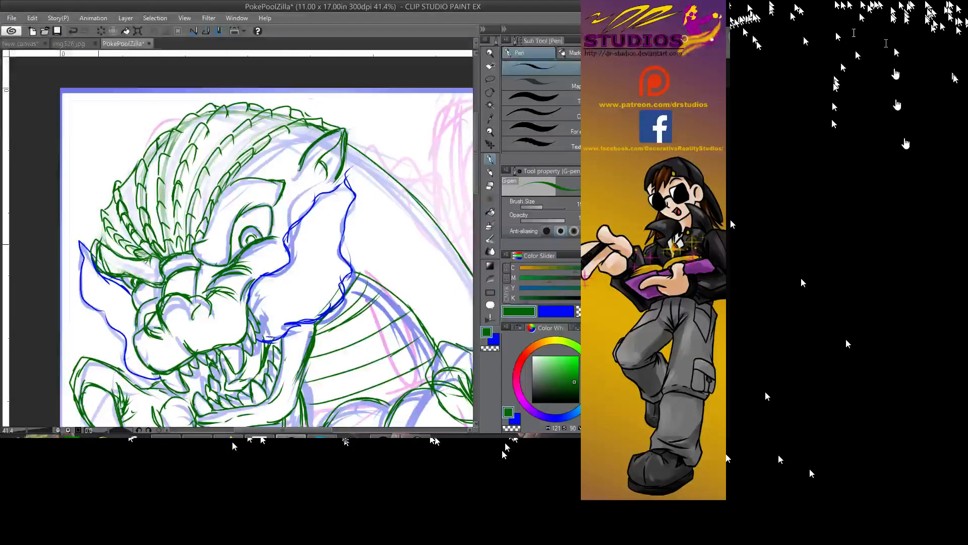
# - Refine the crest's far edge and redraw the far brow as a rounded contour beneath the scales
pyautogui.moveTo(106, 225); pyautogui.dragTo(100, 242)
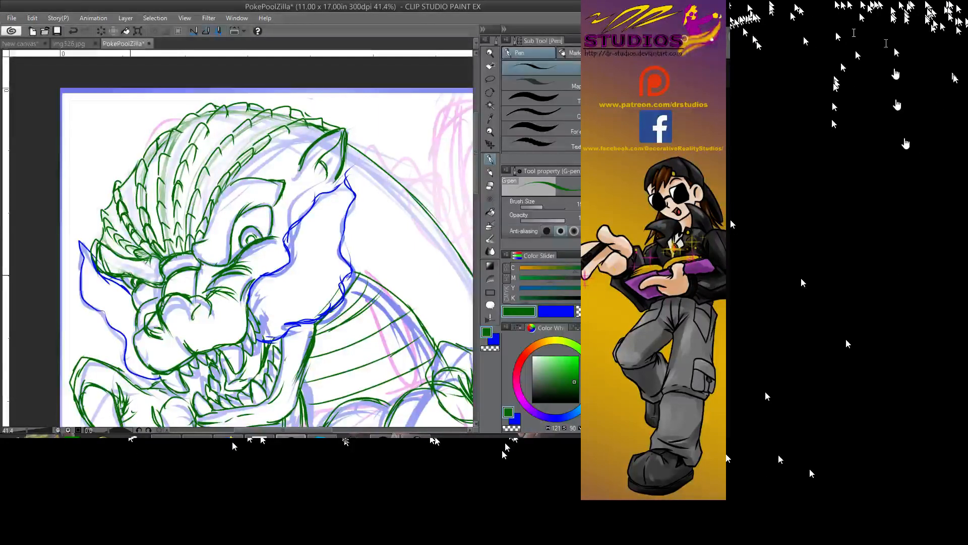
pyautogui.moveTo(131, 274)
pyautogui.mouseDown()
pyautogui.moveTo(109, 237)
pyautogui.moveTo(116, 222)
pyautogui.moveTo(127, 254)
pyautogui.mouseUp()
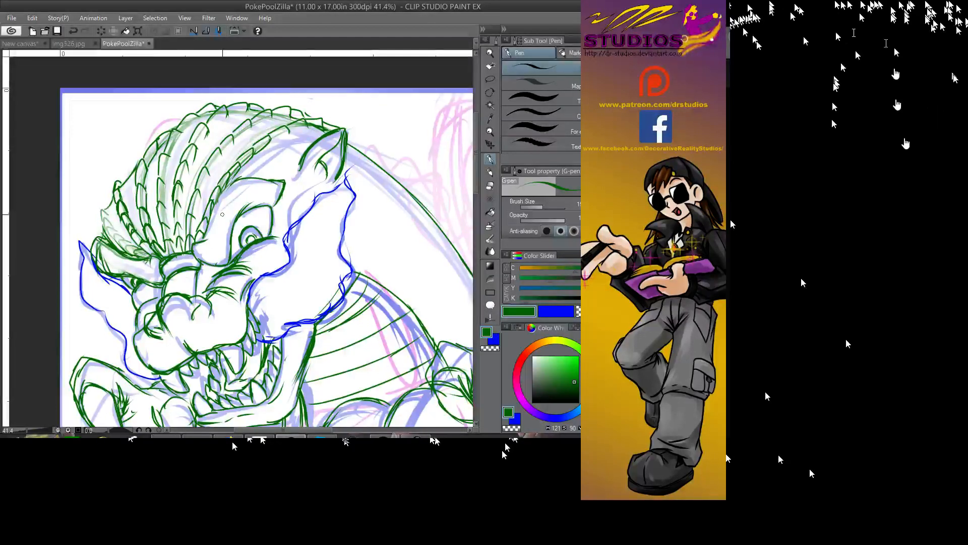
pyautogui.moveTo(90, 237)
pyautogui.mouseDown()
pyautogui.moveTo(119, 277)
pyautogui.moveTo(129, 254)
pyautogui.moveTo(121, 277)
pyautogui.mouseUp()
pyautogui.moveTo(100, 243)
pyautogui.mouseDown()
pyautogui.moveTo(88, 277)
pyautogui.moveTo(120, 281)
pyautogui.moveTo(130, 244)
pyautogui.moveTo(111, 247)
pyautogui.moveTo(102, 218)
pyautogui.mouseUp()
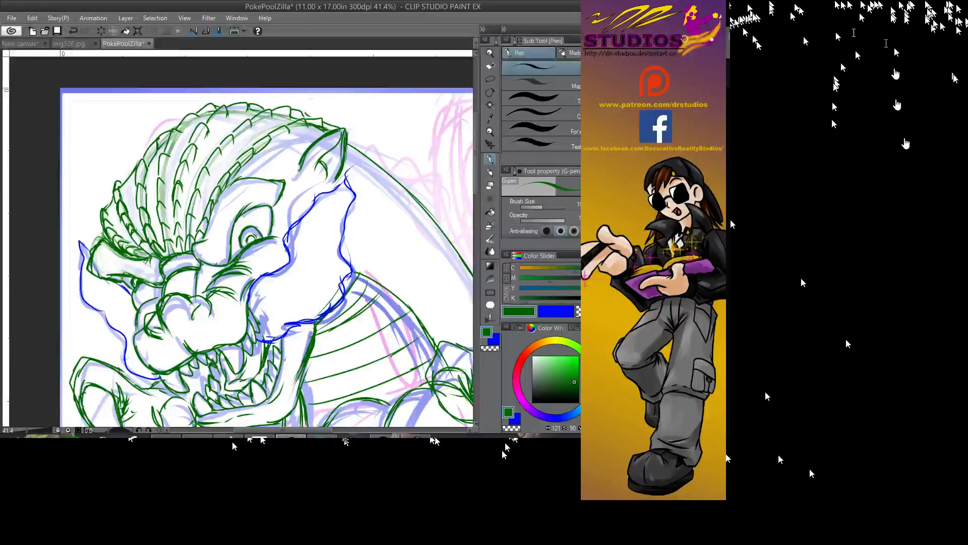
# - Add a short spine stroke on the outer contour of the monster's back
pyautogui.scroll(-10, 239, 242)
pyautogui.scroll(10, 239, 242)
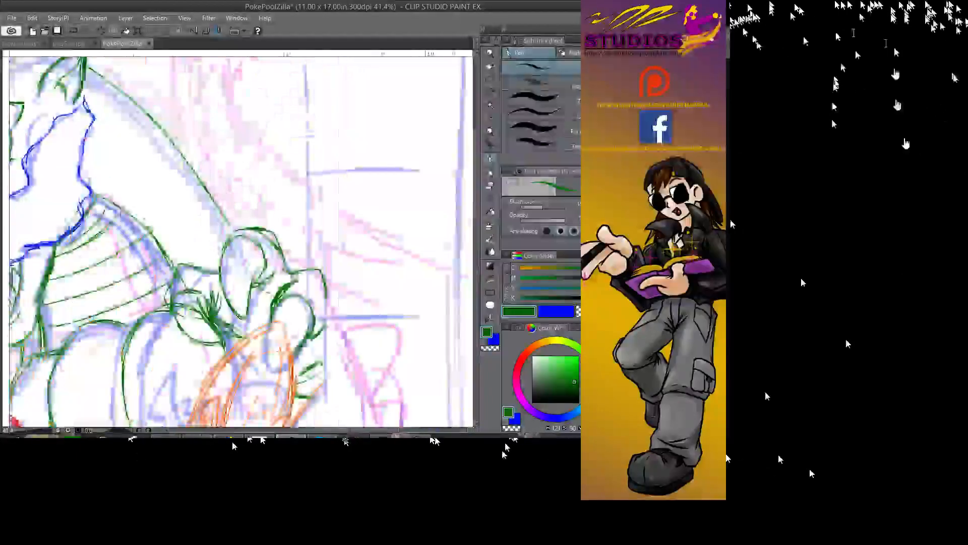
pyautogui.scroll(-2, 240, 242)
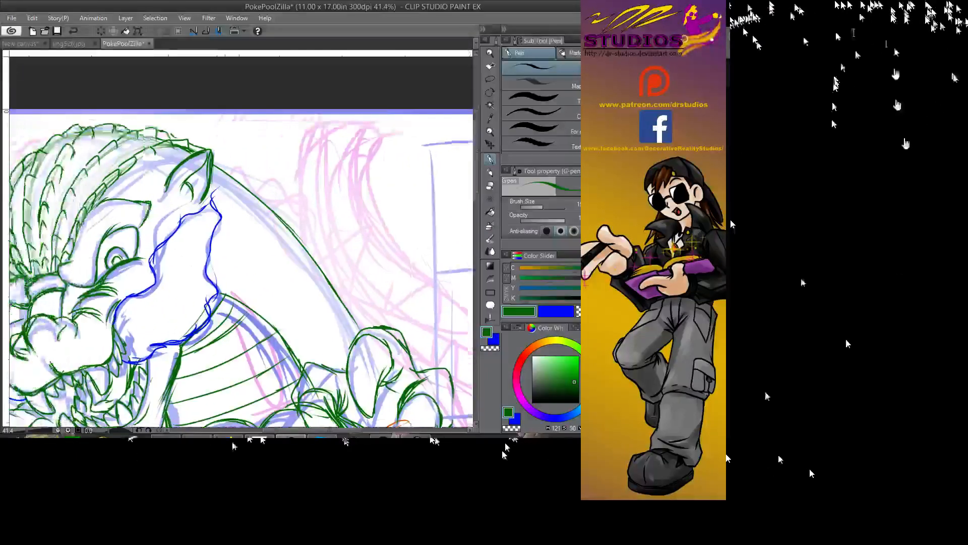
pyautogui.moveTo(309, 206); pyautogui.dragTo(303, 218)
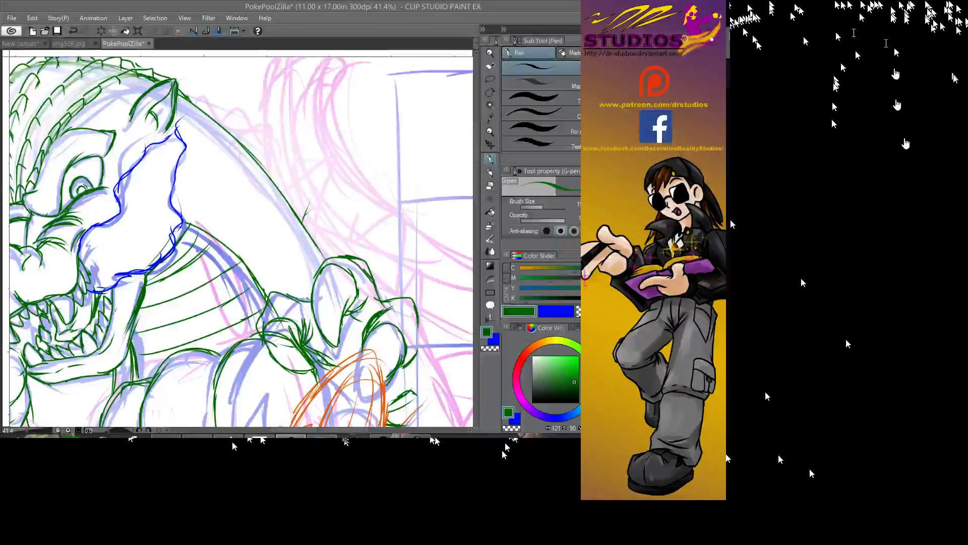
# - Define the monster's nostrils and strengthen the wrinkle lines along its snout and beneath the near brow
pyautogui.moveTo(151, 227); pyautogui.dragTo(442, 218)
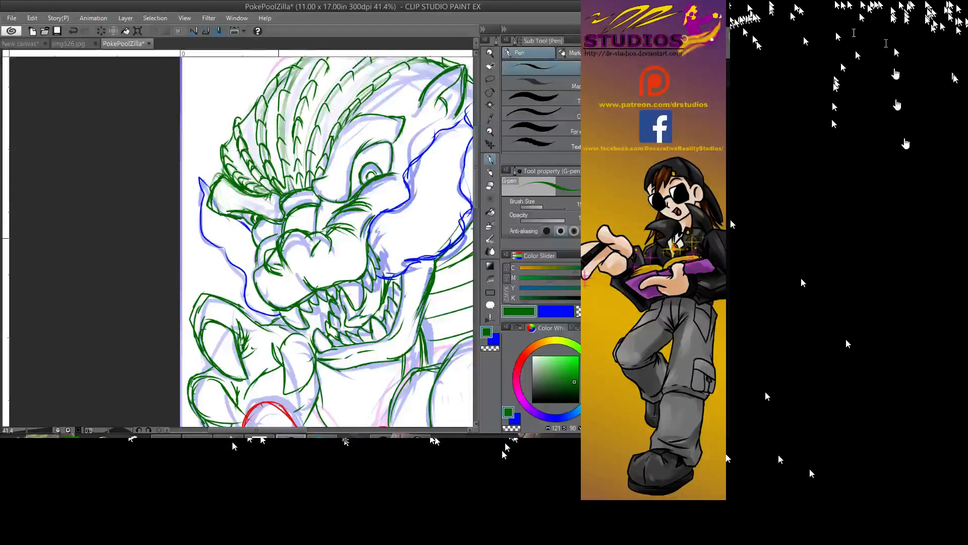
pyautogui.moveTo(286, 217)
pyautogui.mouseDown()
pyautogui.moveTo(320, 205)
pyautogui.moveTo(322, 236)
pyautogui.moveTo(303, 240)
pyautogui.moveTo(323, 244)
pyautogui.mouseUp()
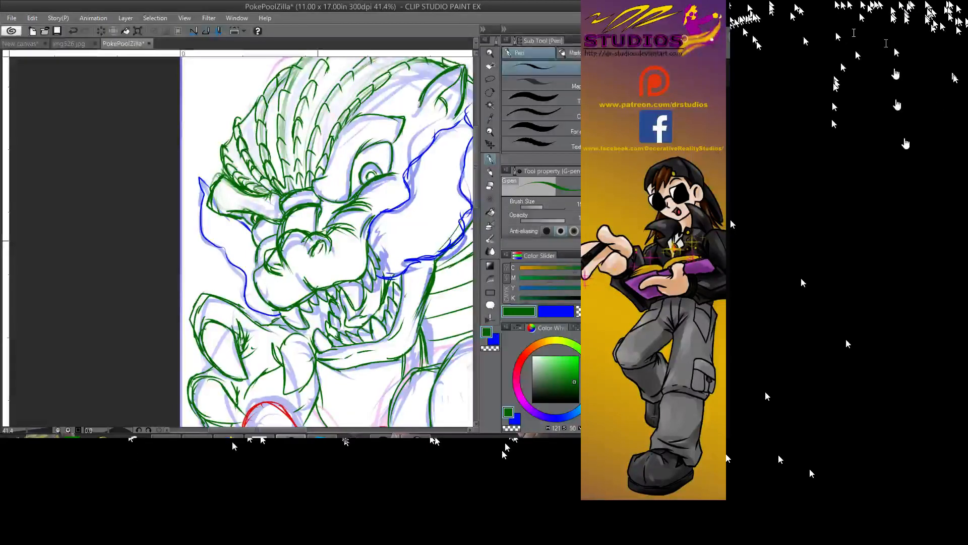
pyautogui.moveTo(272, 263); pyautogui.dragTo(284, 267)
pyautogui.moveTo(250, 238)
pyautogui.mouseDown()
pyautogui.moveTo(260, 274)
pyautogui.moveTo(258, 250)
pyautogui.moveTo(241, 235)
pyautogui.mouseUp()
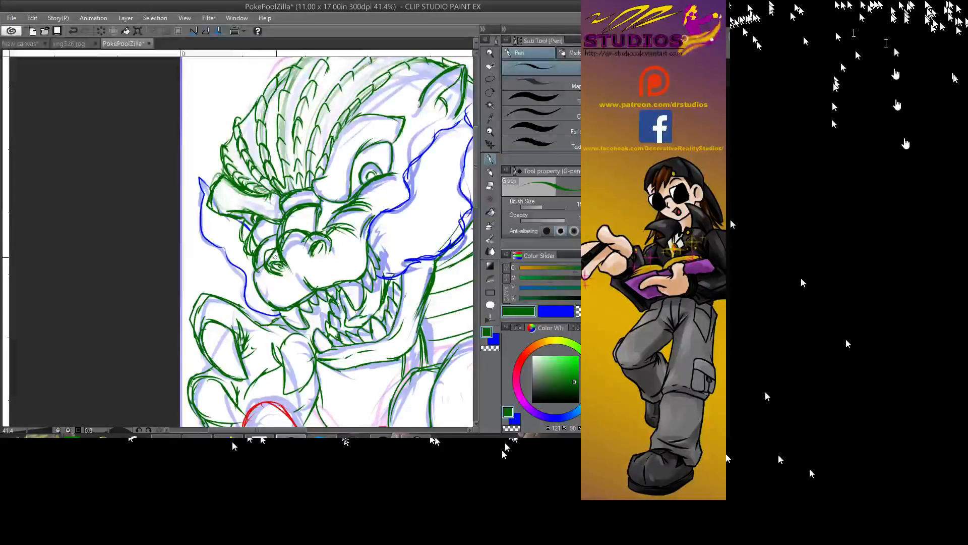
pyautogui.moveTo(364, 205)
pyautogui.mouseDown()
pyautogui.moveTo(333, 211)
pyautogui.moveTo(363, 203)
pyautogui.mouseUp()
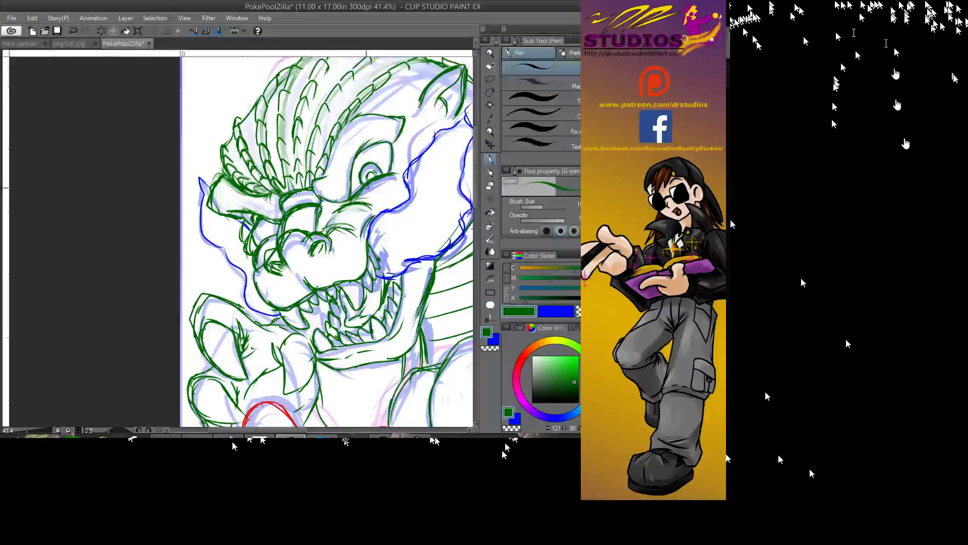
pyautogui.moveTo(322, 205)
pyautogui.mouseDown()
pyautogui.moveTo(345, 203)
pyautogui.moveTo(359, 235)
pyautogui.mouseUp()
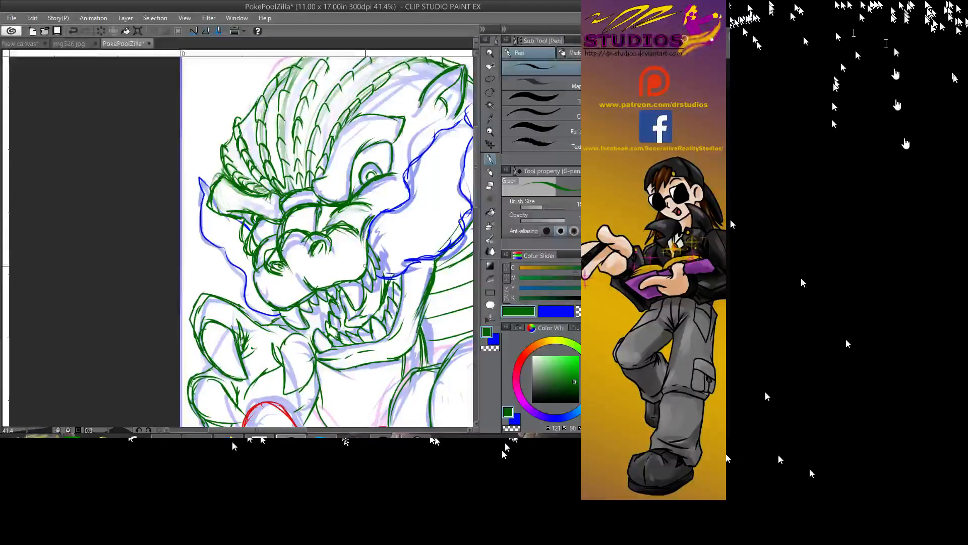
# - Extend the monster's back contour behind its raised hand and roughen the upper back line with scale bumps
pyautogui.moveTo(365, 216)
pyautogui.mouseDown()
pyautogui.moveTo(378, 210)
pyautogui.moveTo(209, 258)
pyautogui.moveTo(126, 262)
pyautogui.mouseUp()
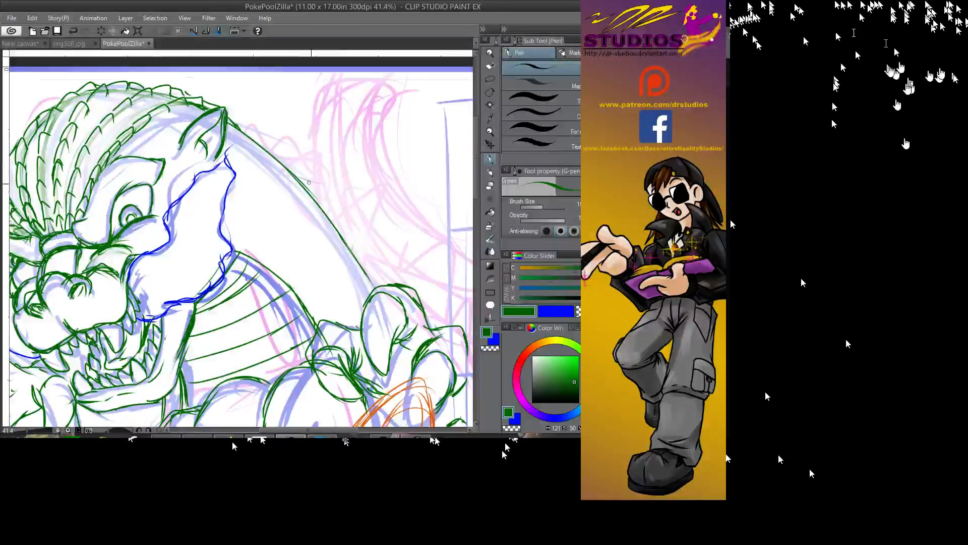
pyautogui.moveTo(297, 177)
pyautogui.mouseDown()
pyautogui.moveTo(399, 236)
pyautogui.moveTo(353, 249)
pyautogui.mouseUp()
pyautogui.hotkey('ctrl', 'space')
pyautogui.moveTo(425, 265); pyautogui.dragTo(341, 174)
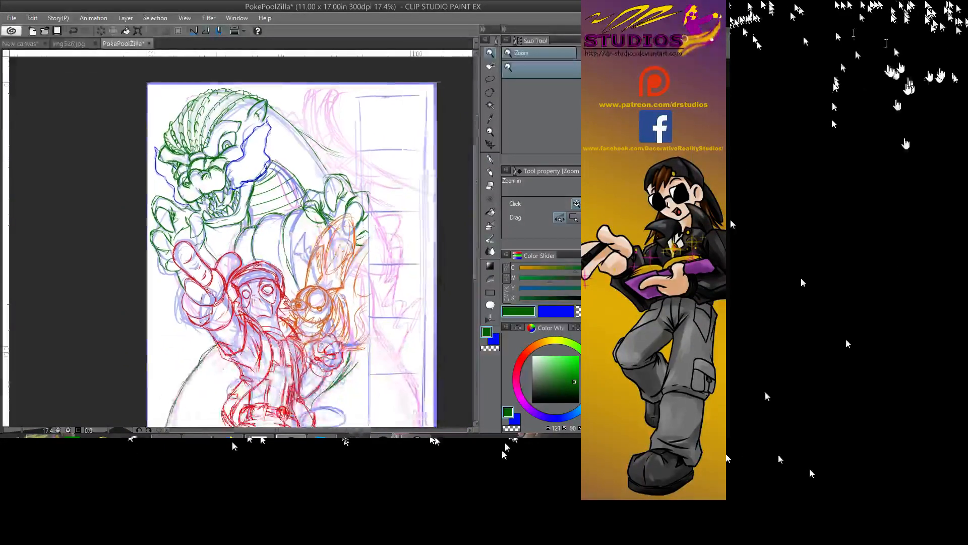
pyautogui.click(490, 159)
pyautogui.moveTo(320, 145)
pyautogui.mouseDown()
pyautogui.moveTo(398, 198)
pyautogui.moveTo(411, 278)
pyautogui.moveTo(414, 241)
pyautogui.moveTo(364, 165)
pyautogui.mouseUp()
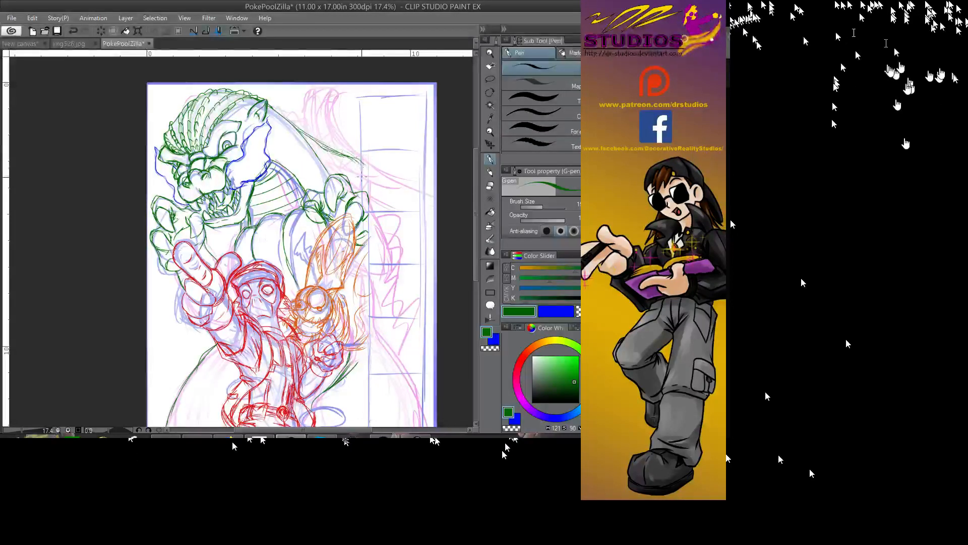
pyautogui.moveTo(325, 167); pyautogui.dragTo(361, 146)
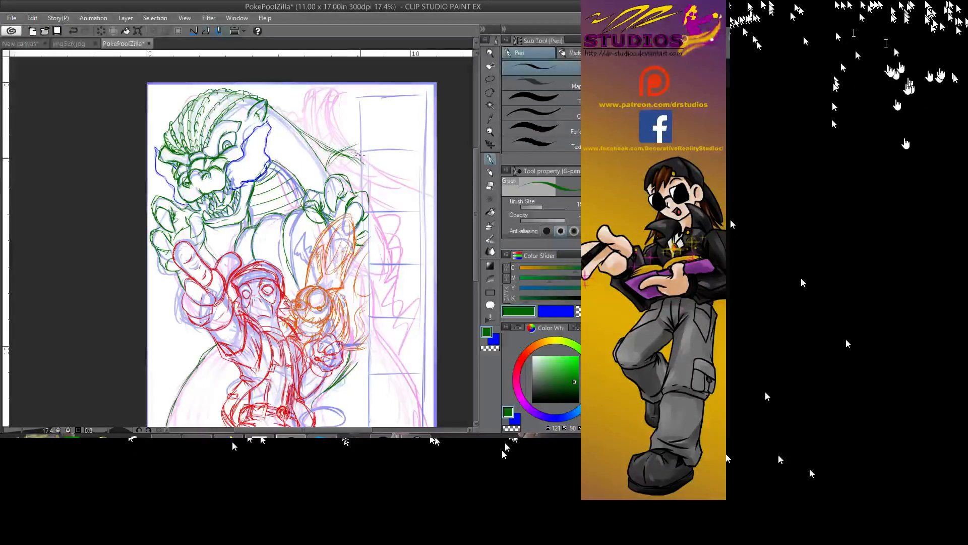
pyautogui.moveTo(351, 184)
pyautogui.mouseDown()
pyautogui.moveTo(325, 162)
pyautogui.moveTo(362, 157)
pyautogui.moveTo(307, 144)
pyautogui.moveTo(324, 141)
pyautogui.moveTo(323, 158)
pyautogui.moveTo(298, 127)
pyautogui.moveTo(315, 135)
pyautogui.mouseUp()
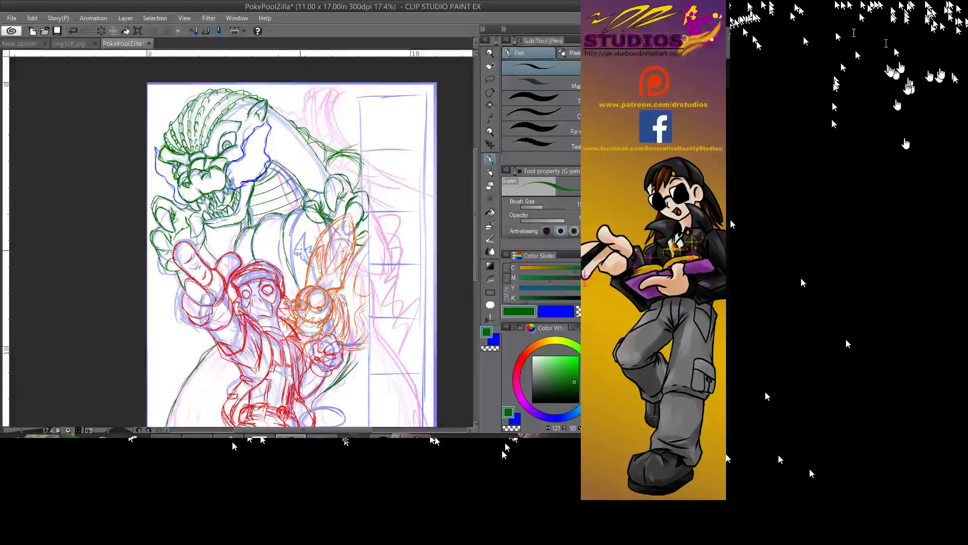
# - Reinforce the monster's green body contour beside the orange character's ear
pyautogui.moveTo(291, 228)
pyautogui.mouseDown()
pyautogui.moveTo(280, 270)
pyautogui.moveTo(297, 288)
pyautogui.mouseUp()
pyautogui.moveTo(286, 321); pyautogui.dragTo(344, 255)
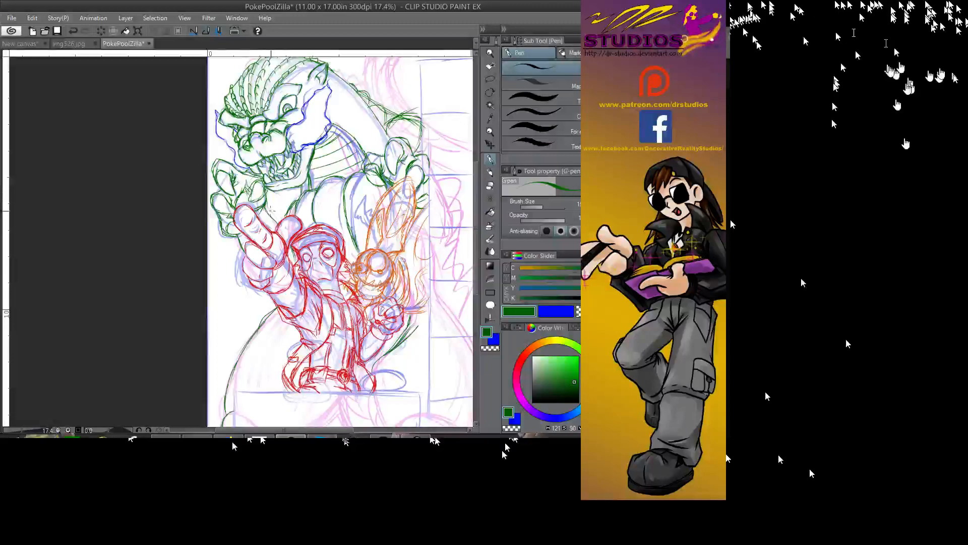
pyautogui.scroll(-5, 336, 242)
pyautogui.scroll(5, 335, 242)
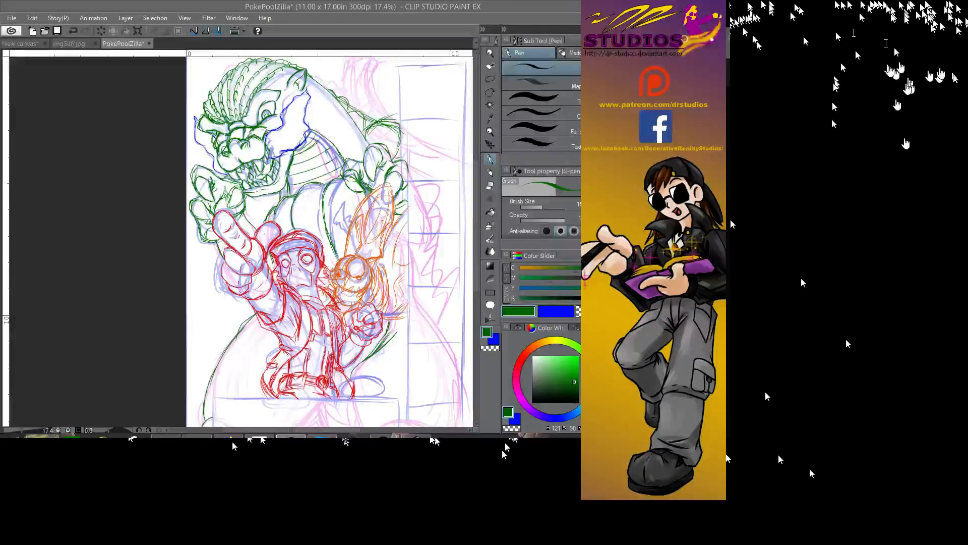
pyautogui.hscroll(3, 303, 242)
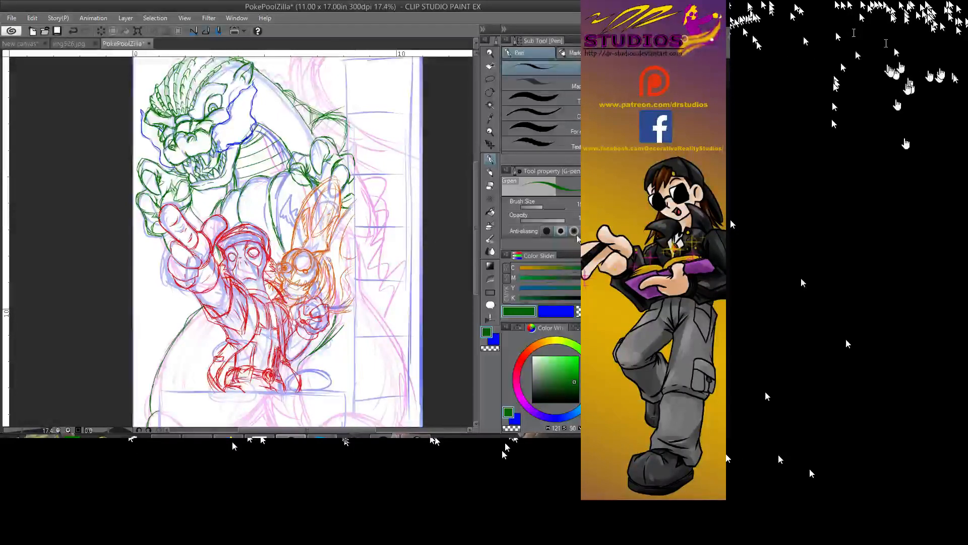
pyautogui.keyDown('alt'); pyautogui.click(363, 216); pyautogui.keyUp('alt')
pyautogui.moveTo(352, 186); pyautogui.dragTo(349, 259)
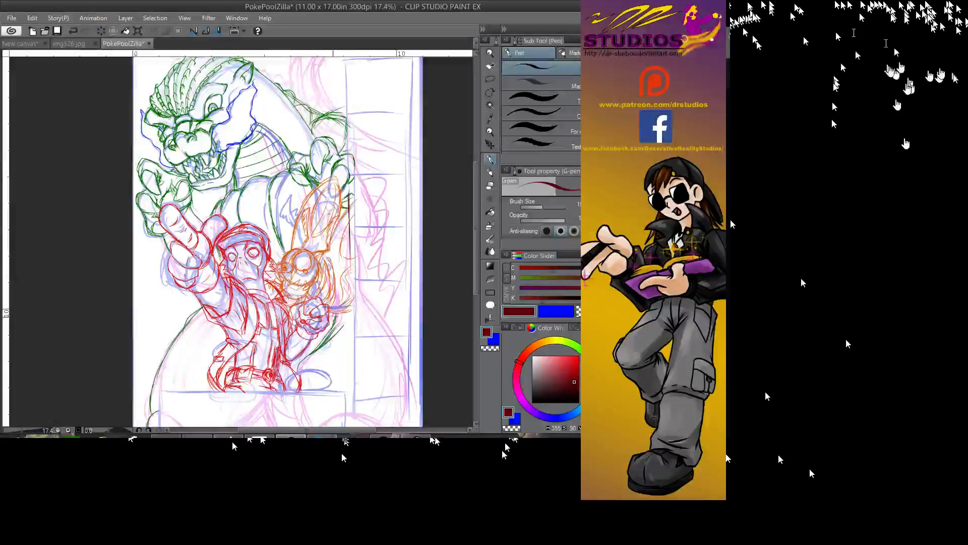
pyautogui.hotkey('ctrl', 'z')
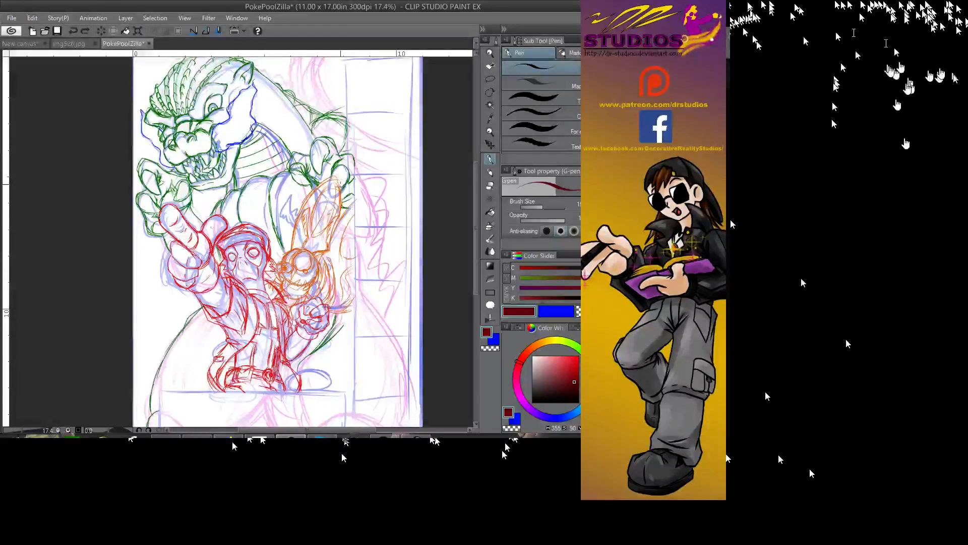
# - Switch the drawing colour to black and save the illustration
pyautogui.moveTo(364, 104)
pyautogui.mouseDown()
pyautogui.moveTo(404, 170)
pyautogui.moveTo(366, 162)
pyautogui.moveTo(375, 48)
pyautogui.moveTo(382, 87)
pyautogui.mouseUp()
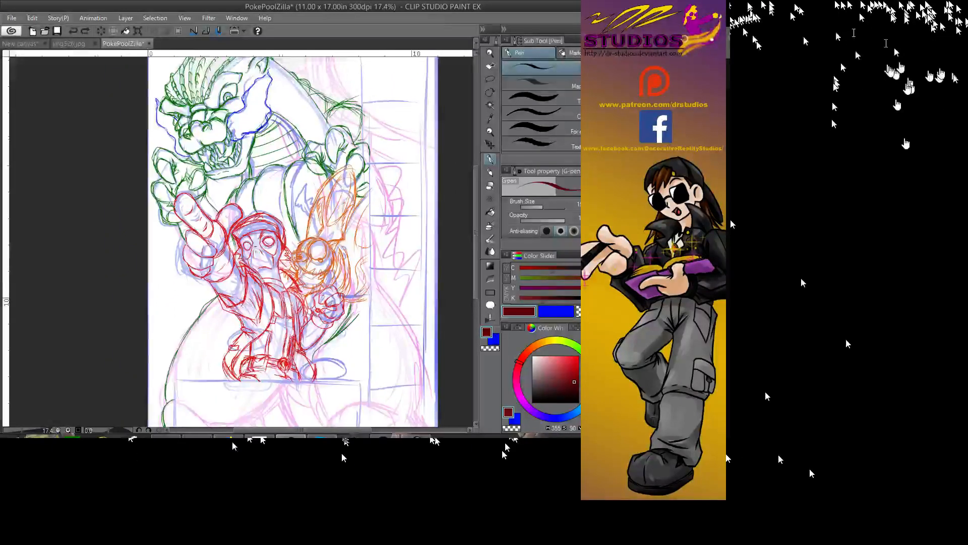
pyautogui.moveTo(554, 382)
pyautogui.mouseDown()
pyautogui.moveTo(537, 388)
pyautogui.moveTo(501, 440)
pyautogui.mouseUp()
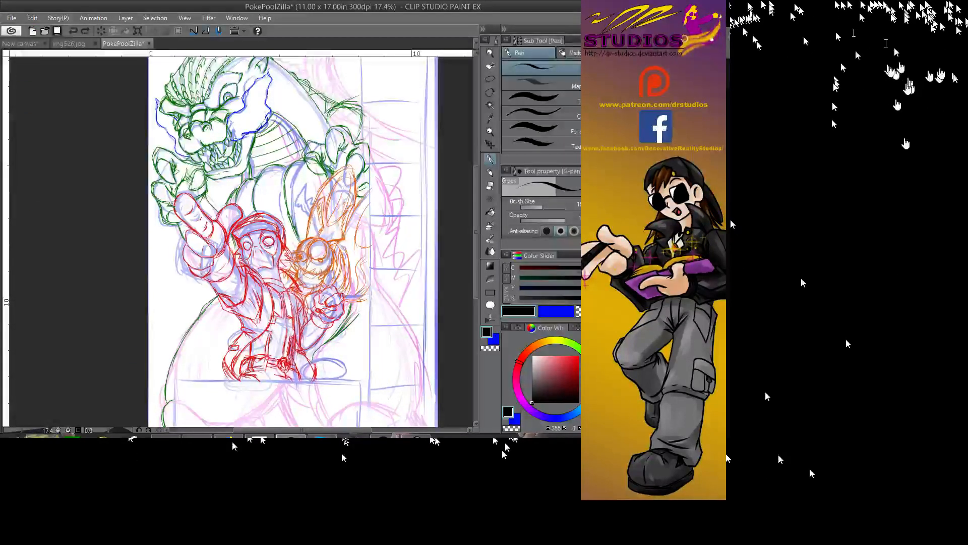
pyautogui.hotkey('ctrl', 's')
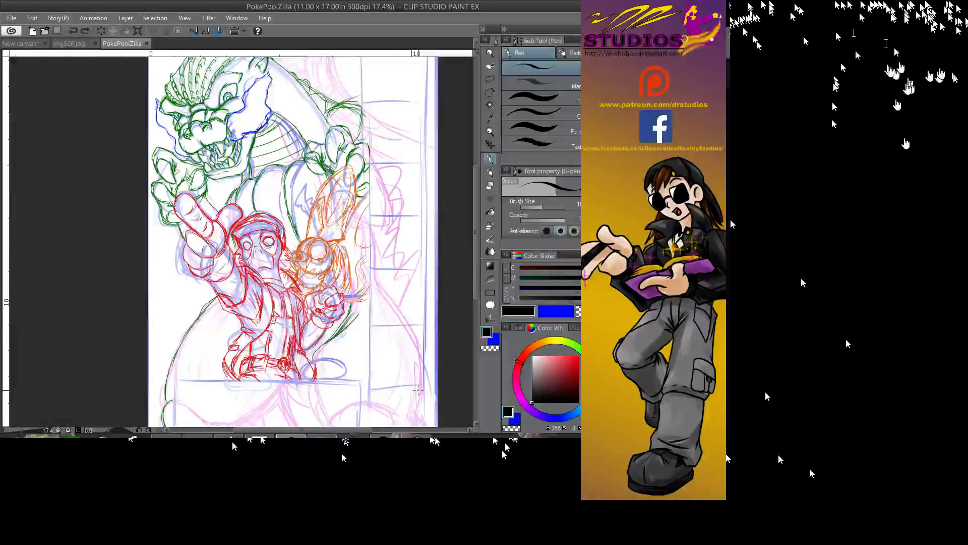
# - Create a new 11 x 17 in, 300 dpi canvas and handwrite "BRB ~DR" on it in black
pyautogui.click(32, 31)
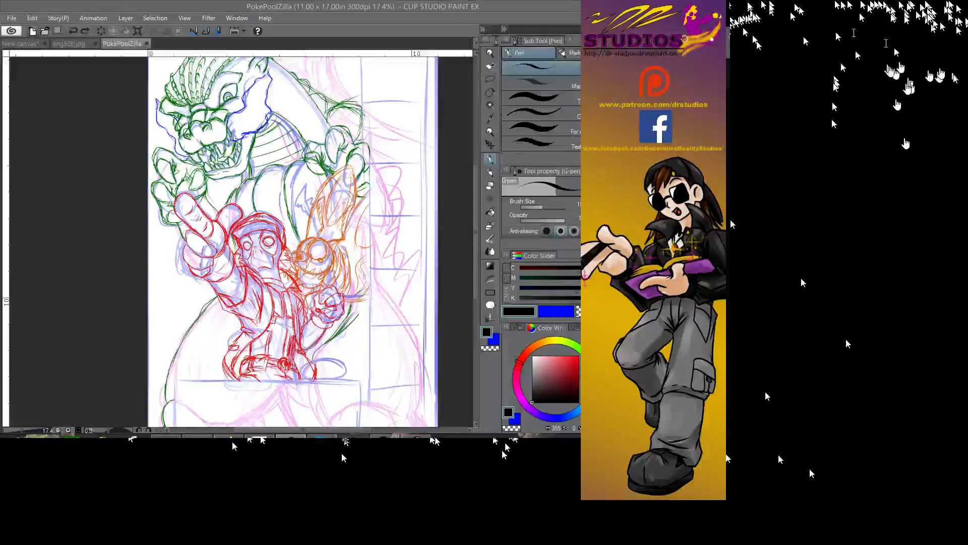
pyautogui.press('Return')
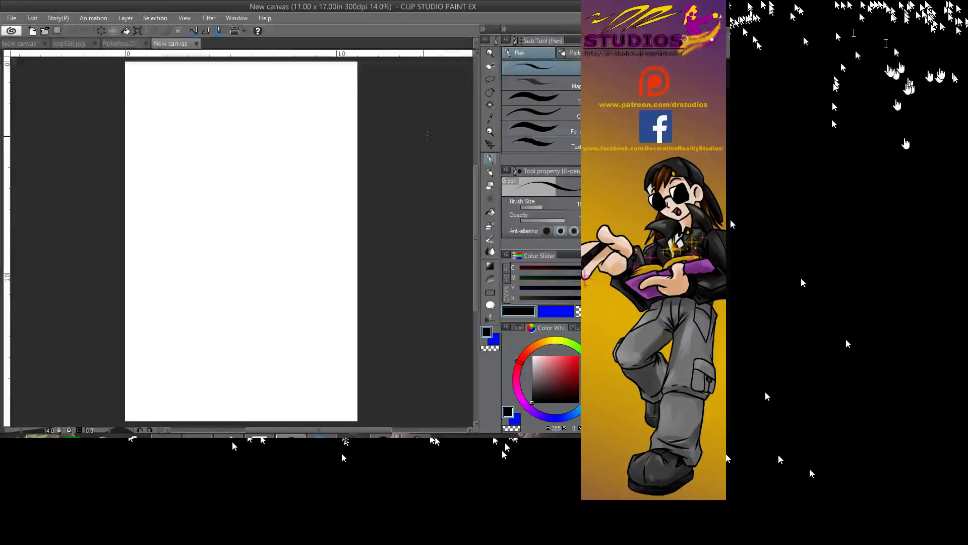
pyautogui.moveTo(168, 130)
pyautogui.mouseDown()
pyautogui.moveTo(171, 188)
pyautogui.moveTo(157, 192)
pyautogui.mouseUp()
pyautogui.moveTo(210, 176)
pyautogui.mouseDown()
pyautogui.moveTo(223, 118)
pyautogui.moveTo(241, 165)
pyautogui.mouseUp()
pyautogui.moveTo(246, 115); pyautogui.dragTo(252, 166)
pyautogui.moveTo(227, 241)
pyautogui.mouseDown()
pyautogui.moveTo(248, 233)
pyautogui.moveTo(243, 264)
pyautogui.mouseUp()
pyautogui.moveTo(252, 231); pyautogui.dragTo(244, 264)
pyautogui.moveTo(304, 218)
pyautogui.mouseDown()
pyautogui.moveTo(270, 268)
pyautogui.moveTo(356, 236)
pyautogui.mouseUp()
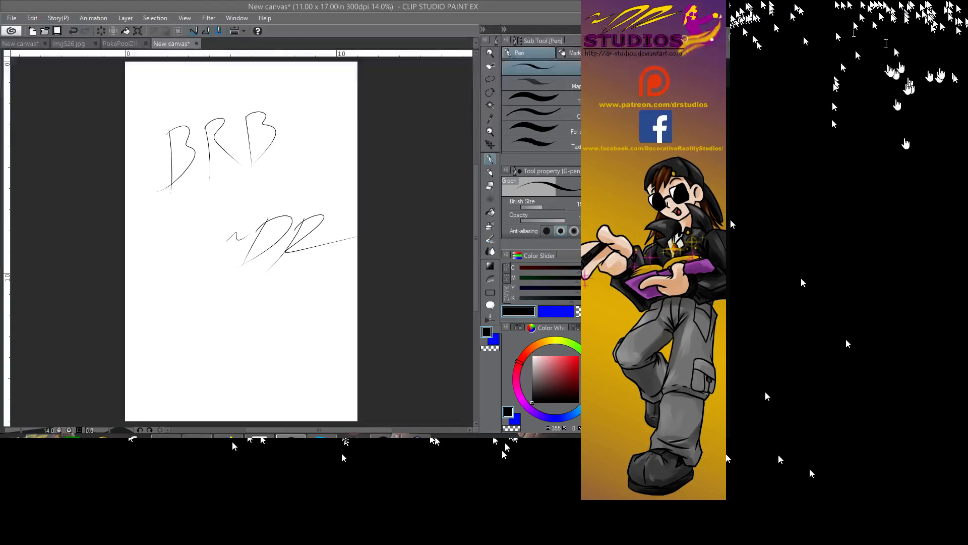
# - Return to the PokePoolZilla drawing, set the secondary colour to white and frame the masked figure's face
pyautogui.click(121, 43)
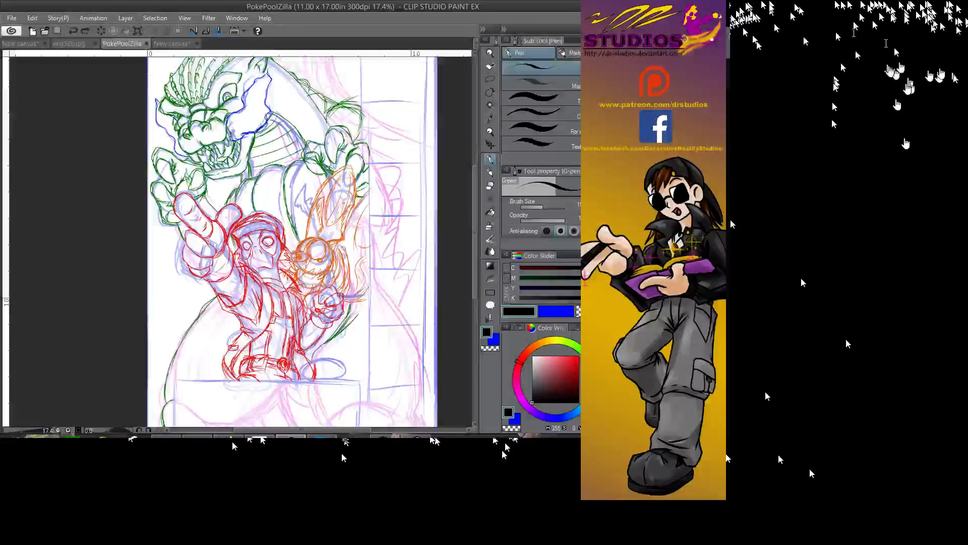
pyautogui.click(501, 338)
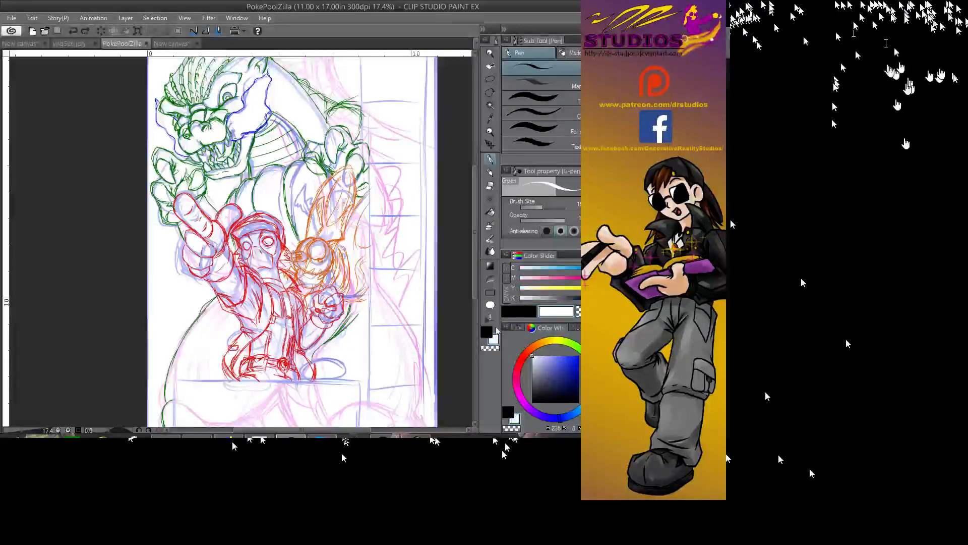
pyautogui.click(489, 186)
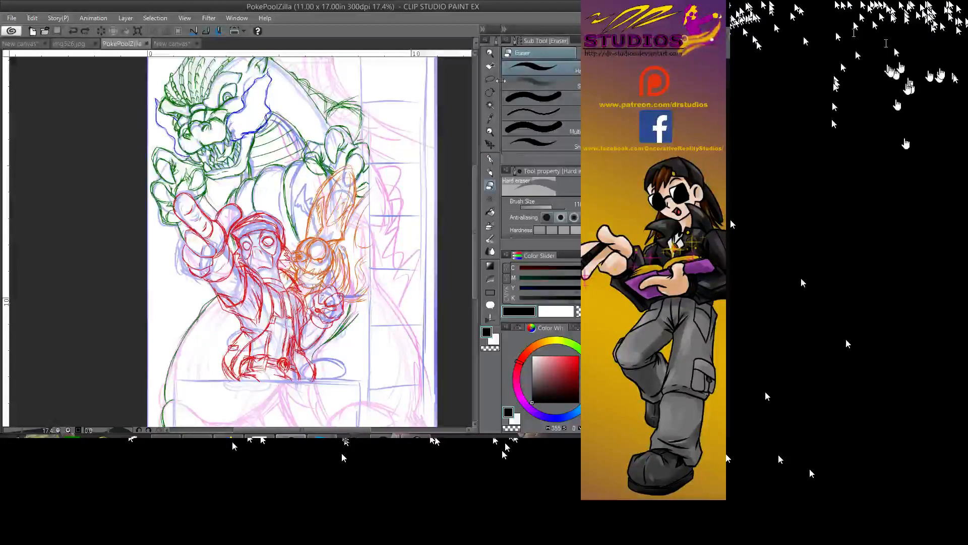
pyautogui.hotkey('ctrl', 'space')
pyautogui.moveTo(246, 319)
pyautogui.mouseDown()
pyautogui.moveTo(283, 251)
pyautogui.moveTo(408, 137)
pyautogui.mouseUp()
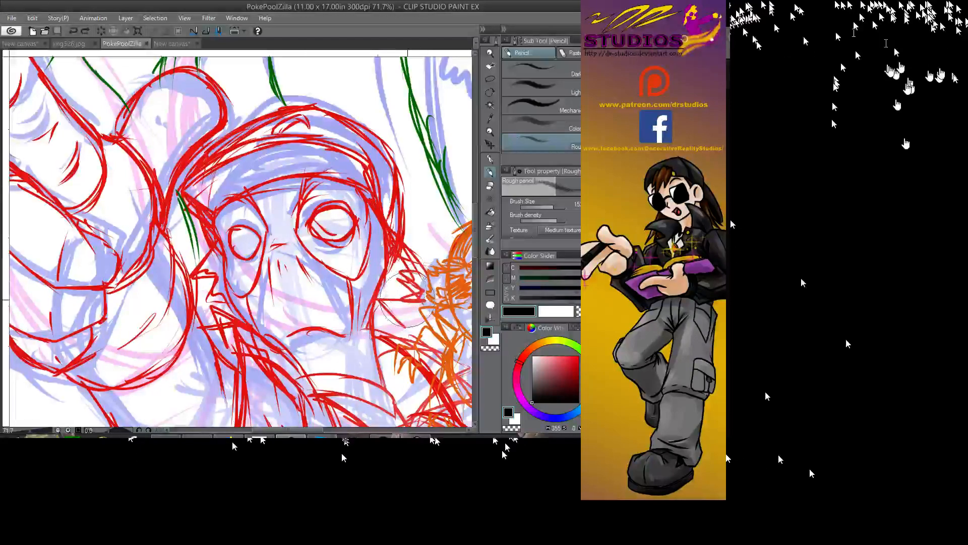
# - Try black rough pencil and G-pen strokes on the masked figure's face and undo them
pyautogui.moveTo(396, 316)
pyautogui.mouseDown()
pyautogui.moveTo(406, 287)
pyautogui.moveTo(393, 285)
pyautogui.moveTo(404, 323)
pyautogui.moveTo(386, 320)
pyautogui.mouseUp()
pyautogui.hotkey('ctrl', 'z')
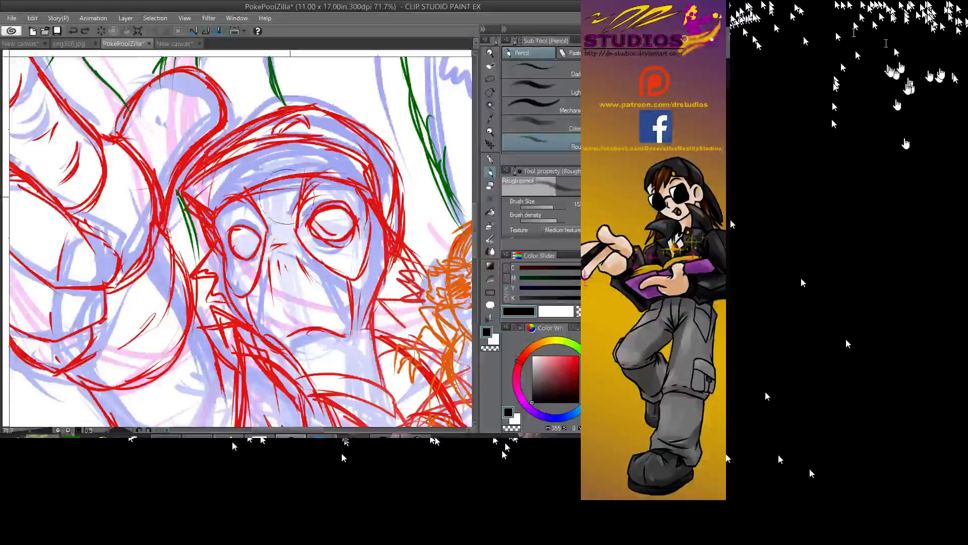
pyautogui.press('p')
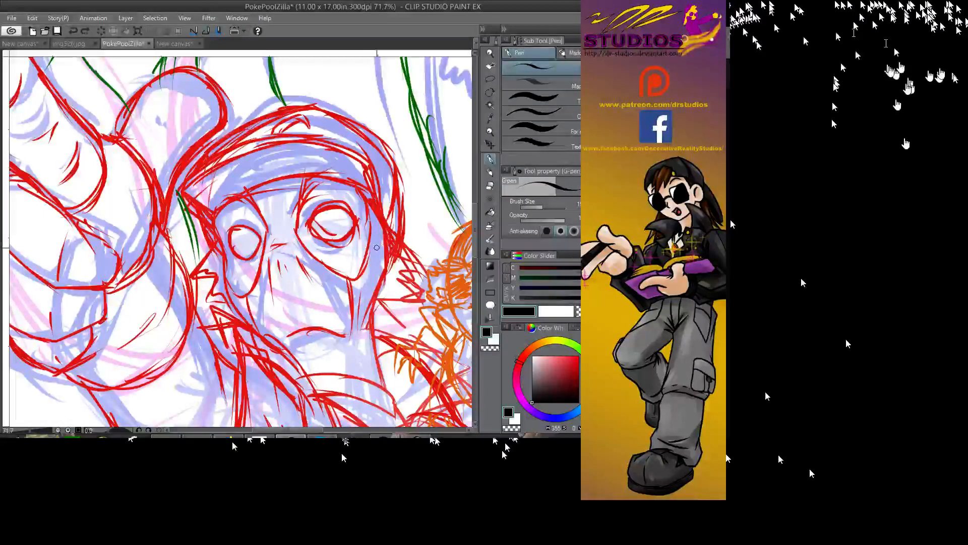
pyautogui.moveTo(317, 223)
pyautogui.mouseDown()
pyautogui.moveTo(311, 230)
pyautogui.moveTo(353, 209)
pyautogui.mouseUp()
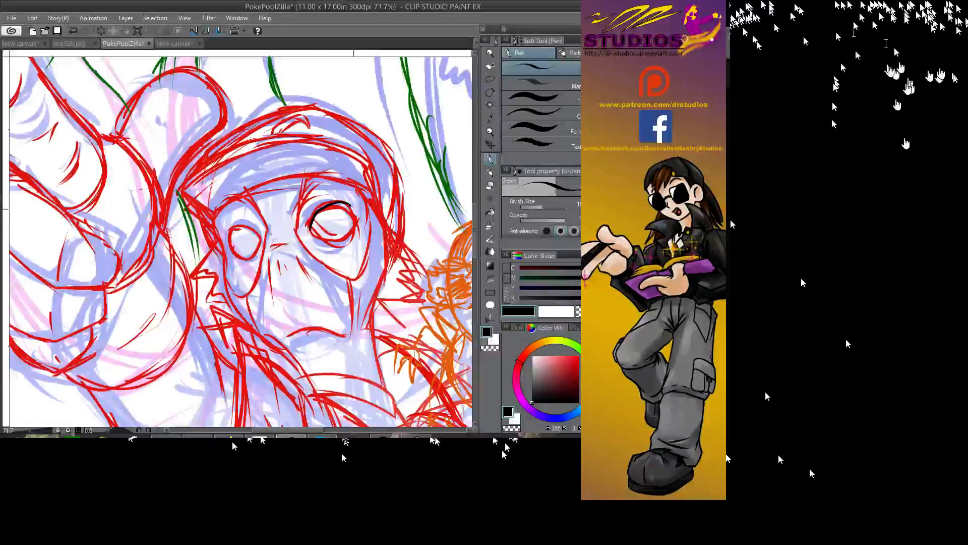
pyautogui.hotkey('ctrl', 'z')
pyautogui.press('e')
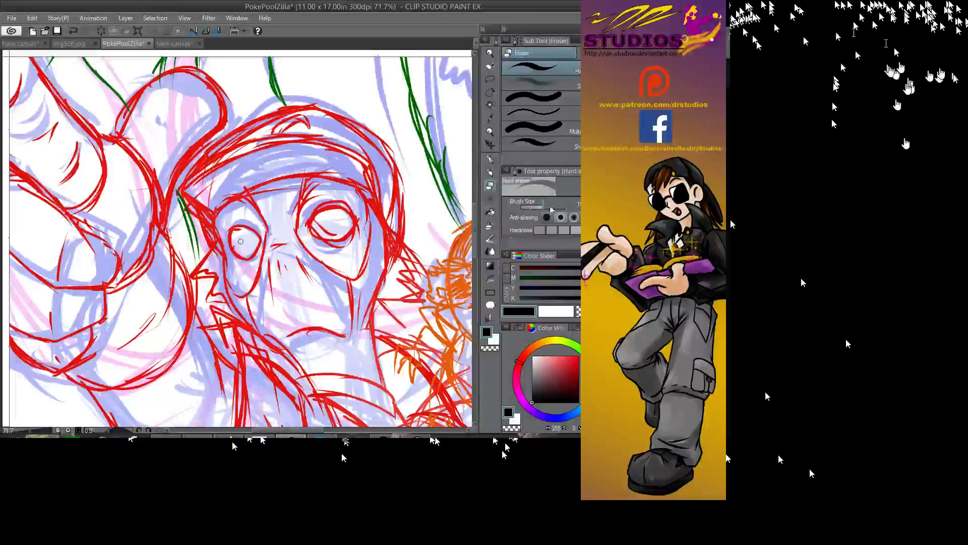
pyautogui.moveTo(544, 208); pyautogui.dragTo(552, 207)
pyautogui.click(490, 160)
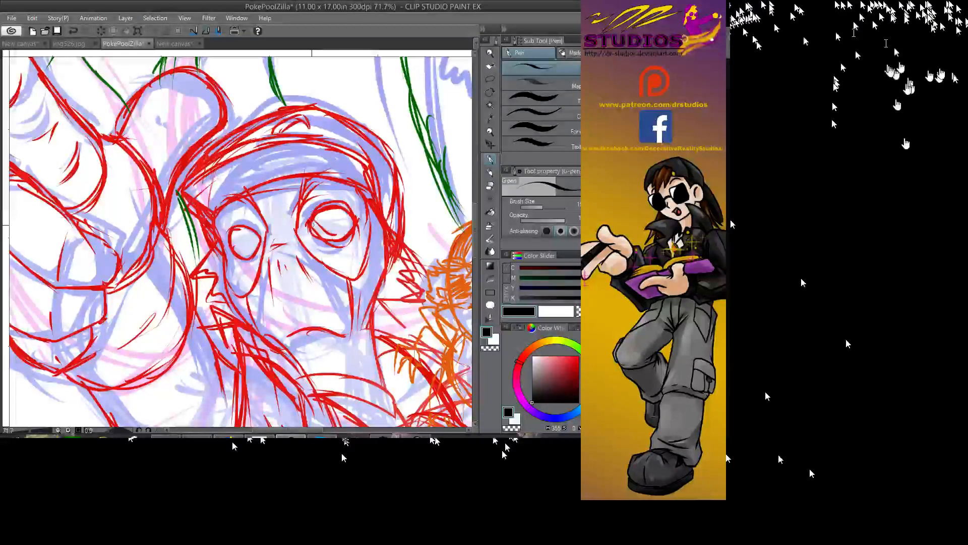
# - Ink the round outline of the mask's larger eye in black with the G-pen
pyautogui.moveTo(310, 230)
pyautogui.mouseDown()
pyautogui.moveTo(319, 209)
pyautogui.moveTo(351, 207)
pyautogui.moveTo(352, 226)
pyautogui.moveTo(314, 233)
pyautogui.moveTo(349, 202)
pyautogui.moveTo(337, 211)
pyautogui.mouseUp()
pyautogui.hotkey('ctrl', 'z')
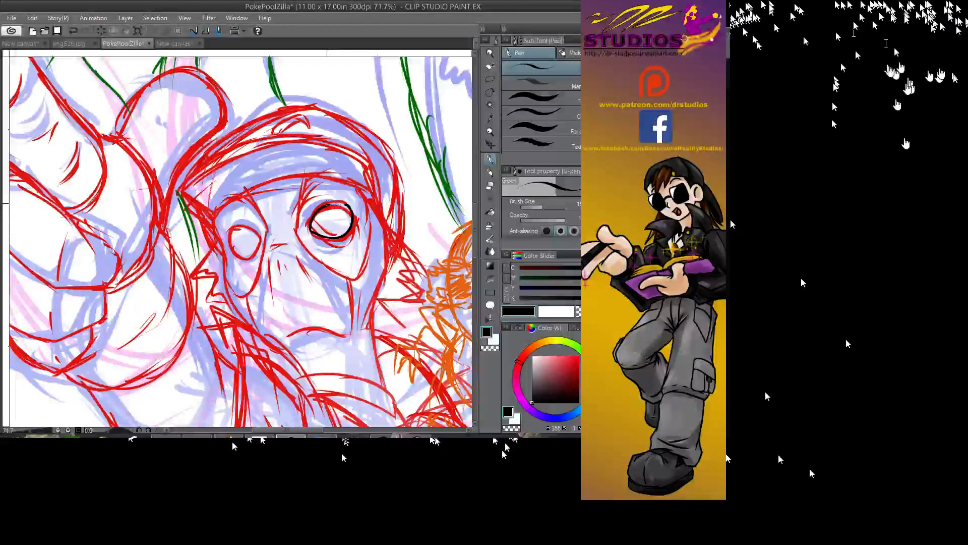
pyautogui.hotkey('ctrl', 'z')
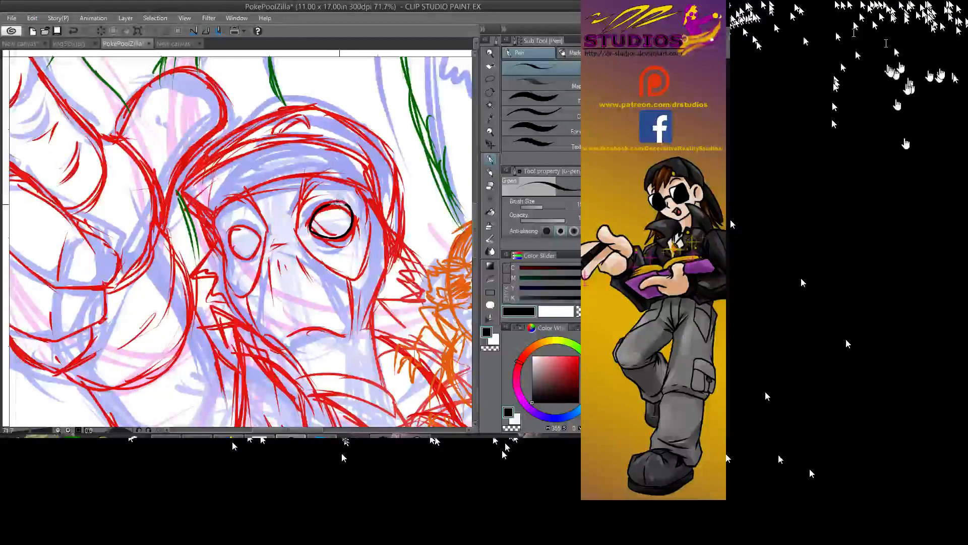
# - Ink the round outlines of both mask eyes and the nose creases between them in black
pyautogui.moveTo(323, 207); pyautogui.dragTo(352, 211)
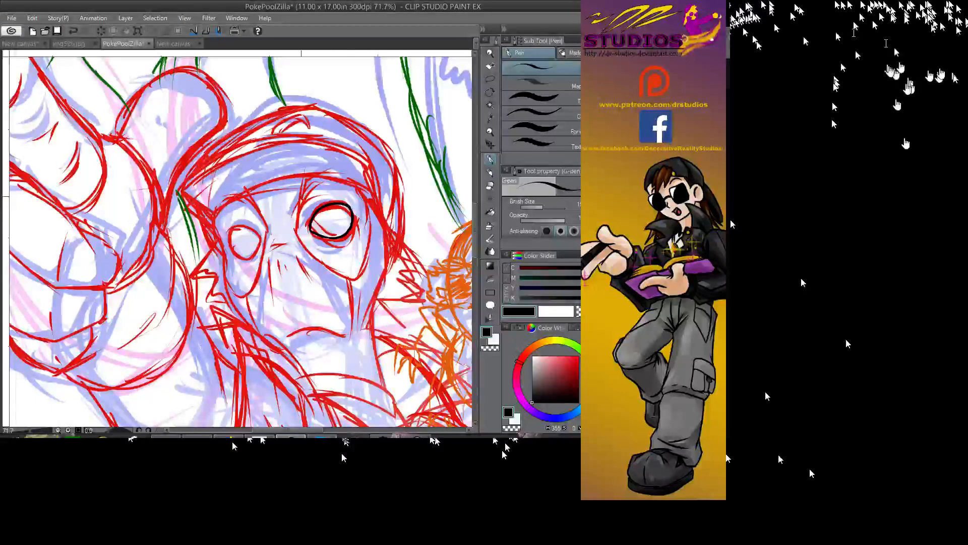
pyautogui.moveTo(259, 235)
pyautogui.mouseDown()
pyautogui.moveTo(226, 231)
pyautogui.moveTo(233, 255)
pyautogui.moveTo(261, 243)
pyautogui.mouseUp()
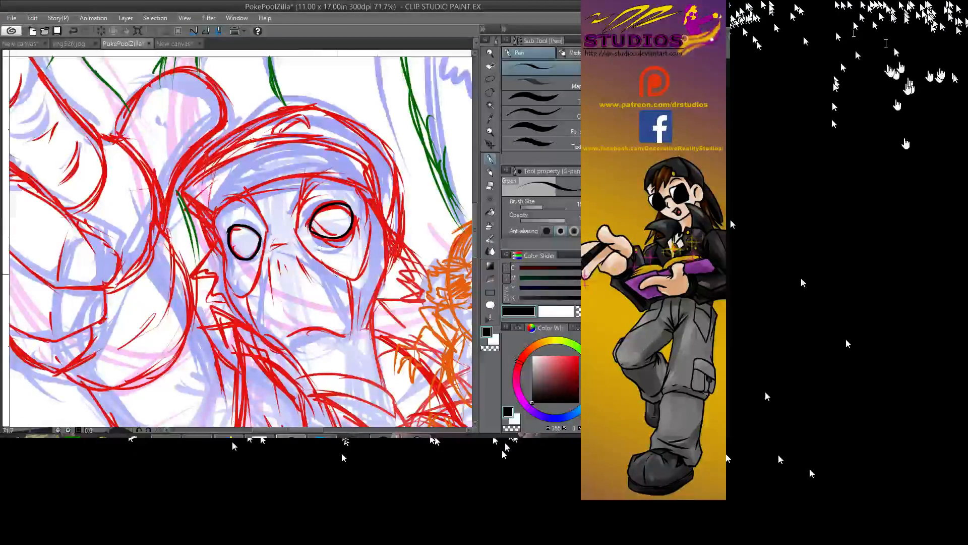
pyautogui.hotkey('ctrl', 'z')
pyautogui.moveTo(316, 210)
pyautogui.mouseDown()
pyautogui.moveTo(331, 202)
pyautogui.moveTo(311, 232)
pyautogui.moveTo(338, 239)
pyautogui.mouseUp()
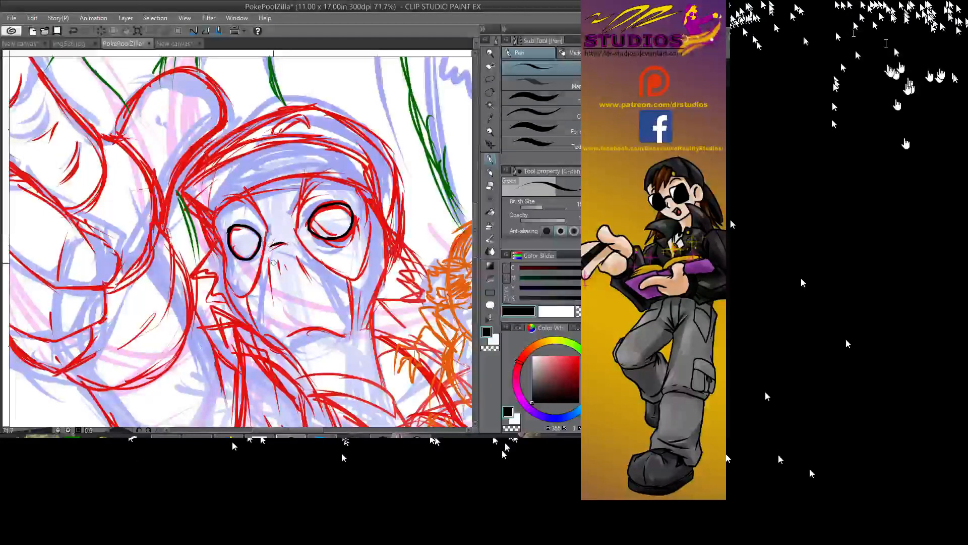
pyautogui.moveTo(269, 255)
pyautogui.mouseDown()
pyautogui.moveTo(273, 282)
pyautogui.moveTo(309, 273)
pyautogui.mouseUp()
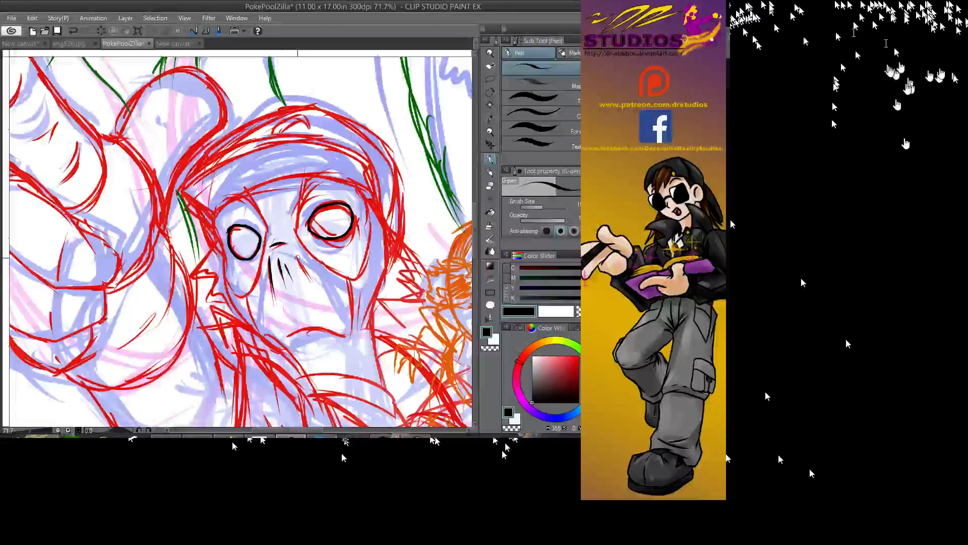
# - Ink the pointed patch outlines around the mask's larger and smaller eyes in black
pyautogui.moveTo(304, 177)
pyautogui.mouseDown()
pyautogui.moveTo(296, 216)
pyautogui.moveTo(304, 246)
pyautogui.moveTo(348, 278)
pyautogui.moveTo(364, 273)
pyautogui.mouseUp()
pyautogui.moveTo(363, 198); pyautogui.dragTo(371, 263)
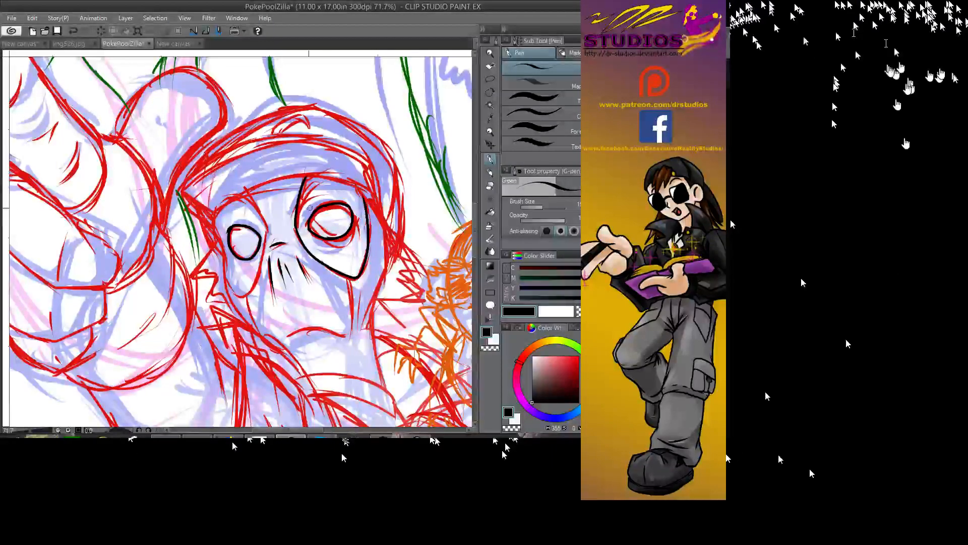
pyautogui.moveTo(242, 198)
pyautogui.mouseDown()
pyautogui.moveTo(266, 228)
pyautogui.moveTo(251, 285)
pyautogui.moveTo(233, 289)
pyautogui.moveTo(221, 248)
pyautogui.moveTo(231, 295)
pyautogui.moveTo(251, 323)
pyautogui.mouseUp()
pyautogui.moveTo(223, 272); pyautogui.dragTo(233, 287)
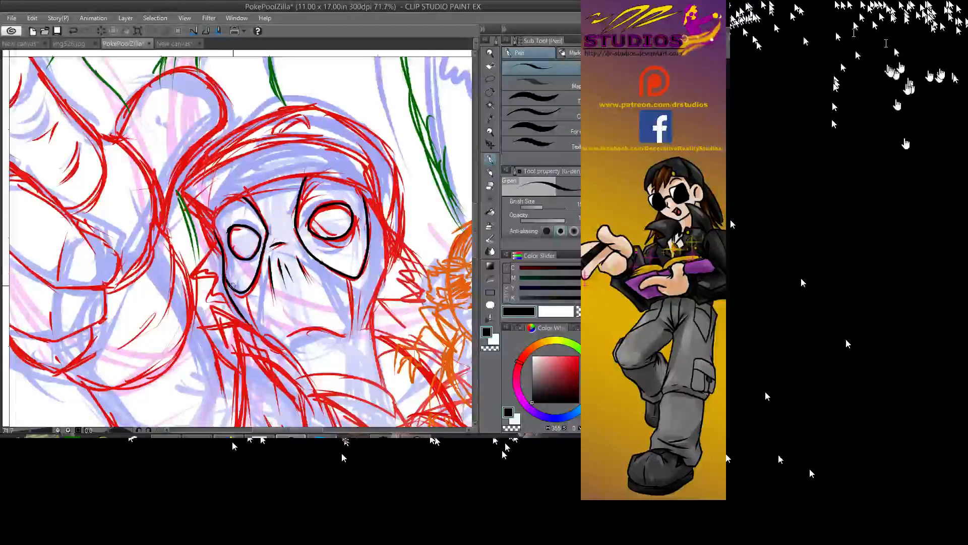
# - Ink the fold lines beneath the eye patches, the frowning mouth, and the mask's cheek and neck edge
pyautogui.moveTo(354, 279); pyautogui.dragTo(358, 314)
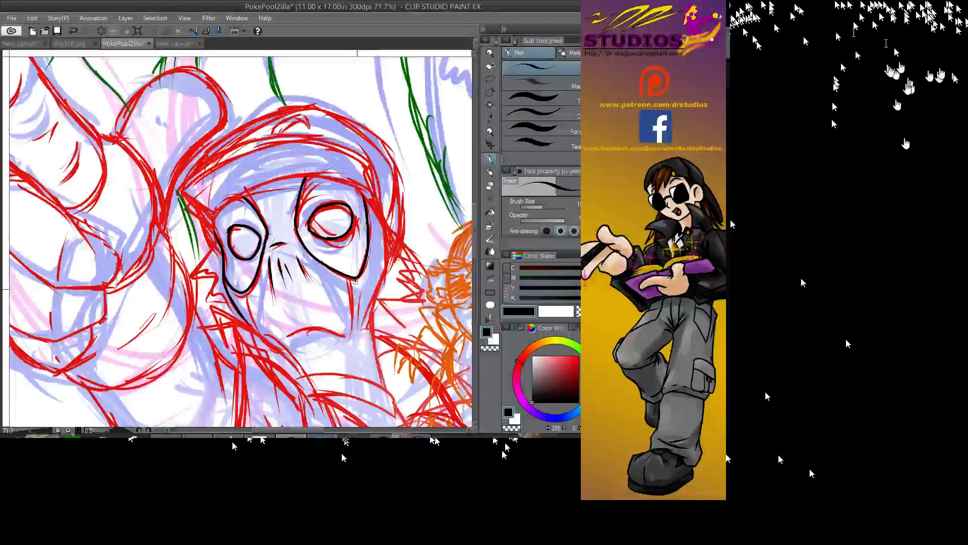
pyautogui.moveTo(242, 289); pyautogui.dragTo(247, 295)
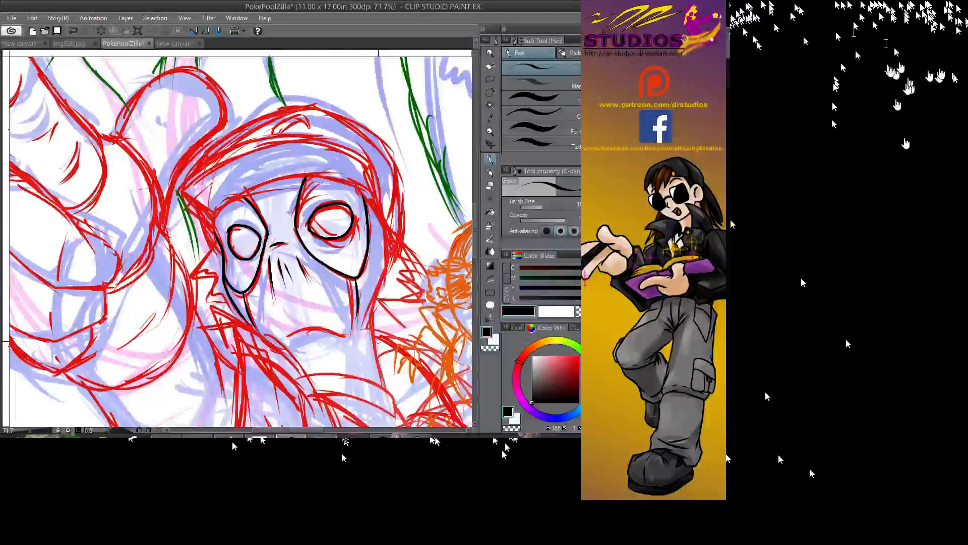
pyautogui.moveTo(286, 336)
pyautogui.mouseDown()
pyautogui.moveTo(304, 329)
pyautogui.moveTo(353, 341)
pyautogui.mouseUp()
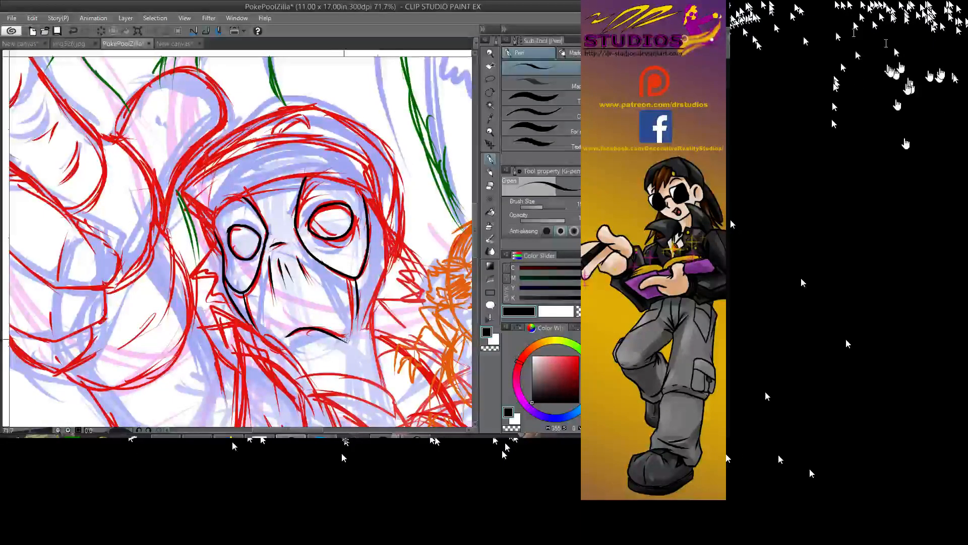
pyautogui.moveTo(373, 201); pyautogui.dragTo(390, 259)
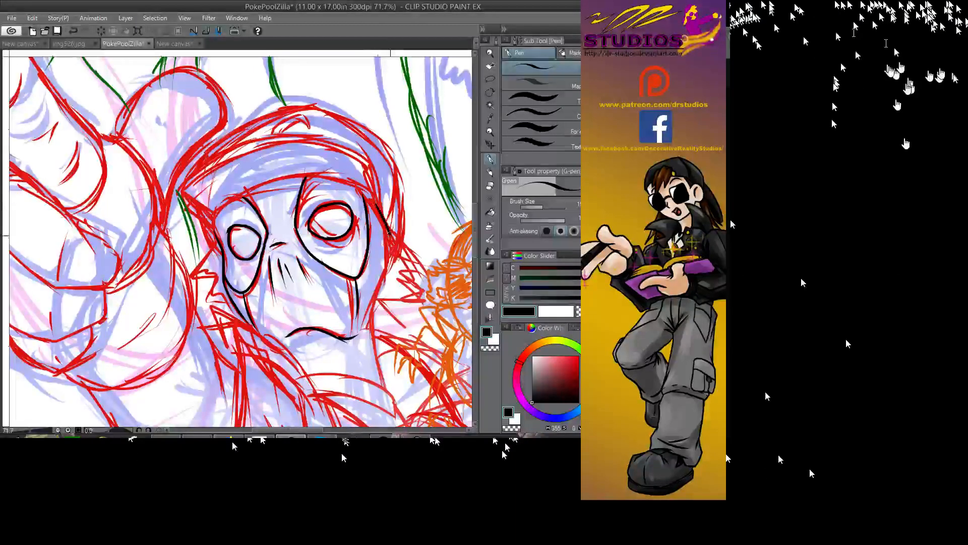
pyautogui.moveTo(386, 304)
pyautogui.mouseDown()
pyautogui.moveTo(367, 327)
pyautogui.moveTo(390, 391)
pyautogui.mouseUp()
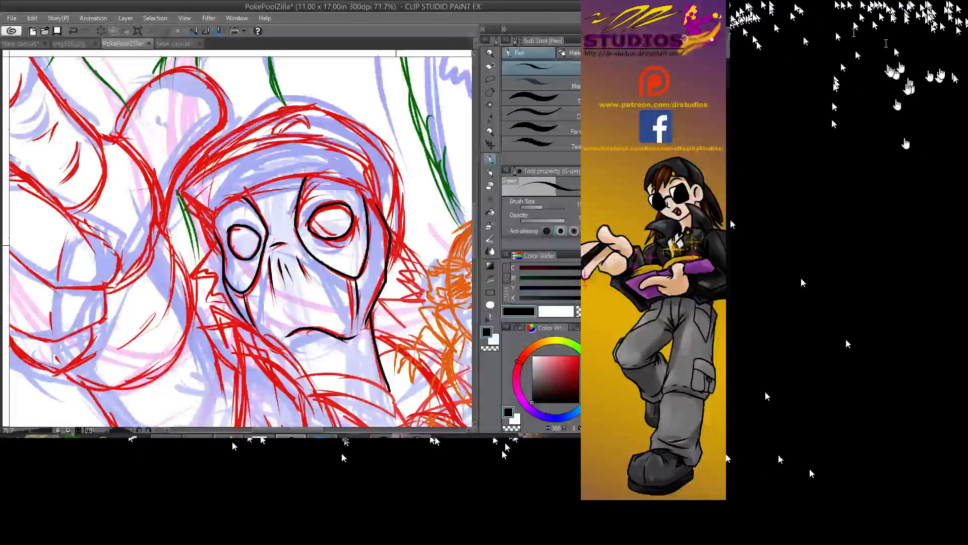
pyautogui.moveTo(391, 239)
pyautogui.mouseDown()
pyautogui.moveTo(424, 271)
pyautogui.moveTo(377, 299)
pyautogui.mouseUp()
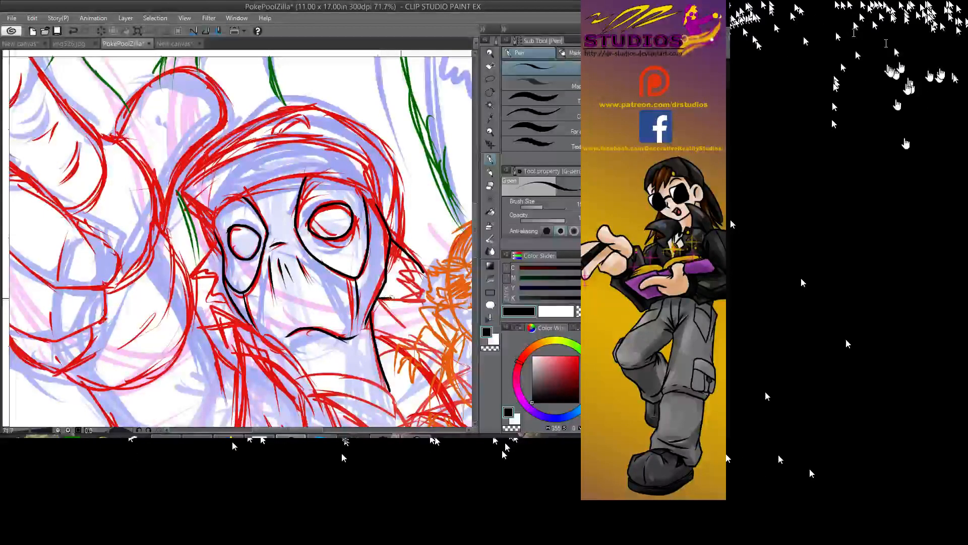
pyautogui.hotkey('ctrl', 'z')
pyautogui.hotkey('ctrl', 'z')
# - Ink the curved double band at the base of the masked figure's neck and redraw the neck's side line to meet it
pyautogui.moveTo(411, 250)
pyautogui.mouseDown()
pyautogui.moveTo(424, 198)
pyautogui.moveTo(387, 117)
pyautogui.mouseUp()
pyautogui.moveTo(282, 241)
pyautogui.mouseDown()
pyautogui.moveTo(343, 247)
pyautogui.moveTo(375, 276)
pyautogui.mouseUp()
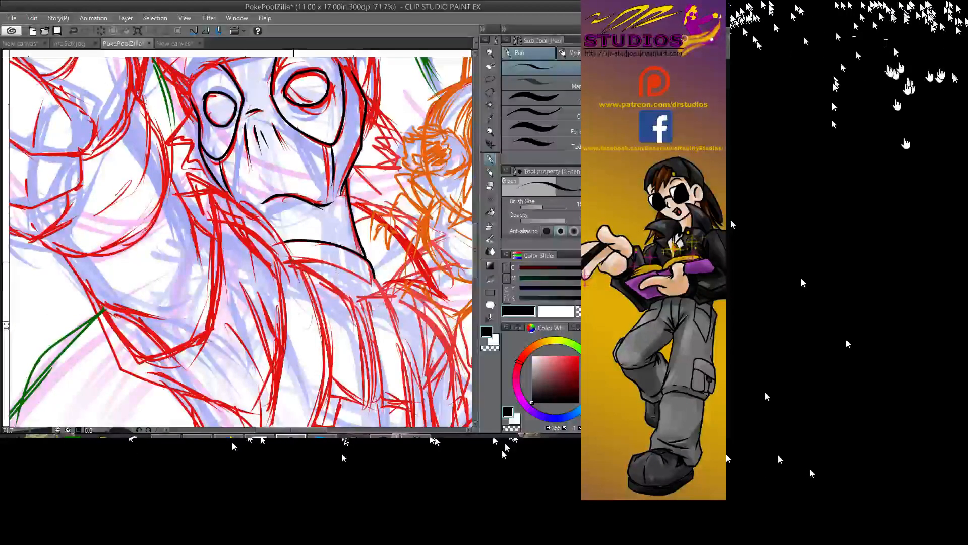
pyautogui.moveTo(302, 260)
pyautogui.mouseDown()
pyautogui.moveTo(373, 284)
pyautogui.moveTo(293, 258)
pyautogui.moveTo(346, 264)
pyautogui.moveTo(372, 290)
pyautogui.moveTo(360, 245)
pyautogui.mouseUp()
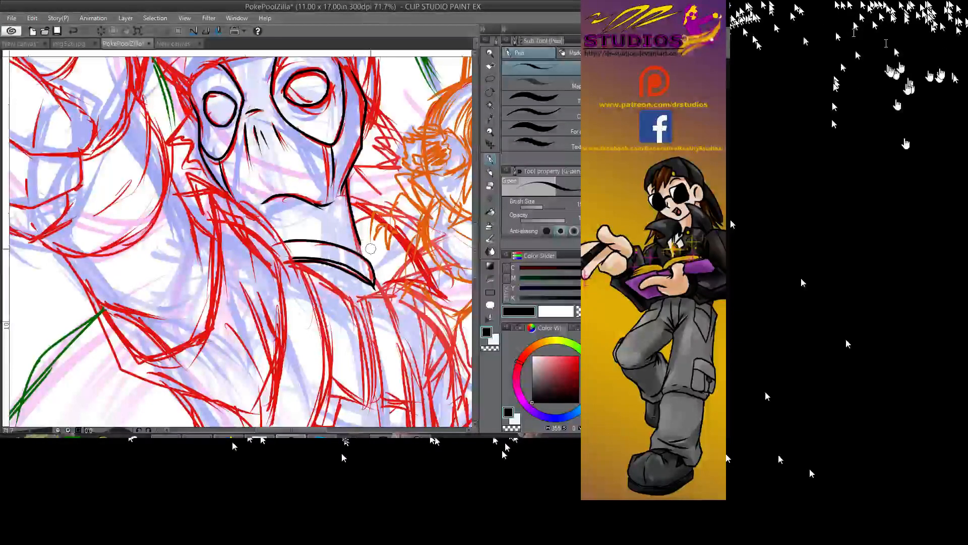
pyautogui.hotkey('ctrl', 'z')
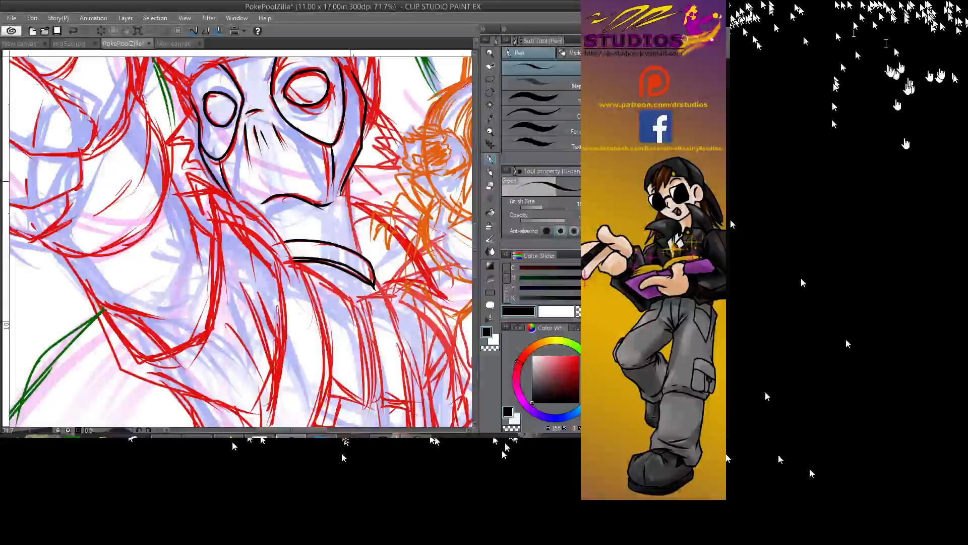
pyautogui.moveTo(347, 178); pyautogui.dragTo(361, 258)
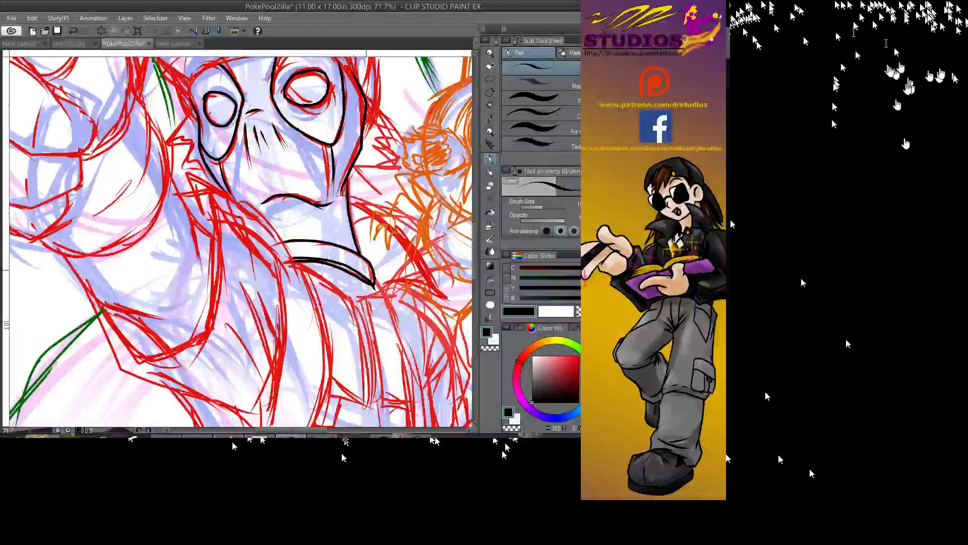
# - Ink the outermost finger, the curled fingertip beside it and the lower folded fingers of the masked figure's clenched fist
pyautogui.moveTo(353, 303)
pyautogui.mouseDown()
pyautogui.moveTo(234, 197)
pyautogui.moveTo(302, 179)
pyautogui.moveTo(268, 82)
pyautogui.mouseUp()
pyautogui.moveTo(430, 73)
pyautogui.mouseDown()
pyautogui.moveTo(321, 181)
pyautogui.moveTo(321, 207)
pyautogui.moveTo(277, 221)
pyautogui.moveTo(268, 252)
pyautogui.moveTo(286, 281)
pyautogui.moveTo(303, 271)
pyautogui.moveTo(298, 237)
pyautogui.moveTo(355, 190)
pyautogui.mouseUp()
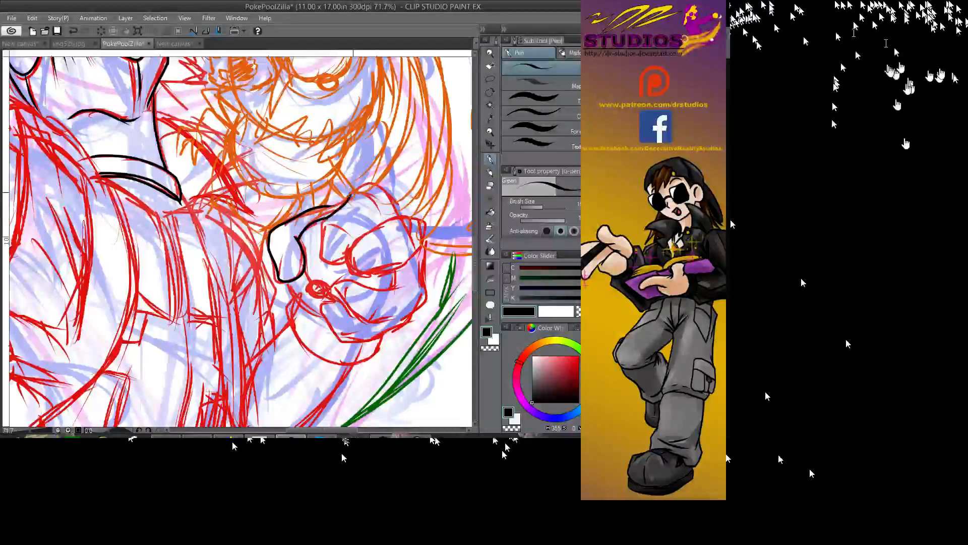
pyautogui.moveTo(320, 218)
pyautogui.mouseDown()
pyautogui.moveTo(321, 256)
pyautogui.moveTo(347, 258)
pyautogui.mouseUp()
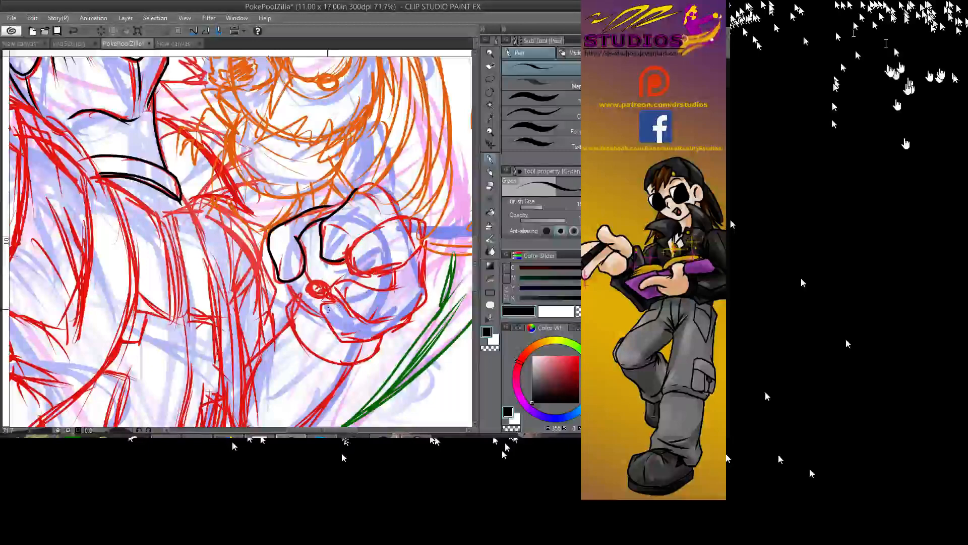
pyautogui.moveTo(317, 304)
pyautogui.mouseDown()
pyautogui.moveTo(334, 302)
pyautogui.moveTo(334, 327)
pyautogui.moveTo(373, 338)
pyautogui.moveTo(403, 323)
pyautogui.mouseUp()
pyautogui.moveTo(347, 276)
pyautogui.mouseDown()
pyautogui.moveTo(329, 307)
pyautogui.moveTo(399, 318)
pyautogui.mouseUp()
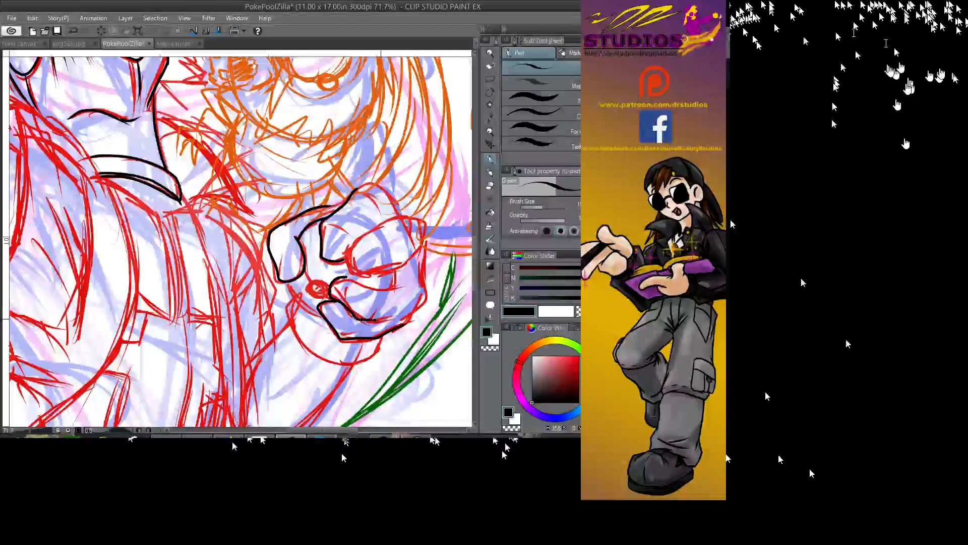
pyautogui.moveTo(347, 280)
pyautogui.mouseDown()
pyautogui.moveTo(411, 293)
pyautogui.moveTo(385, 296)
pyautogui.mouseUp()
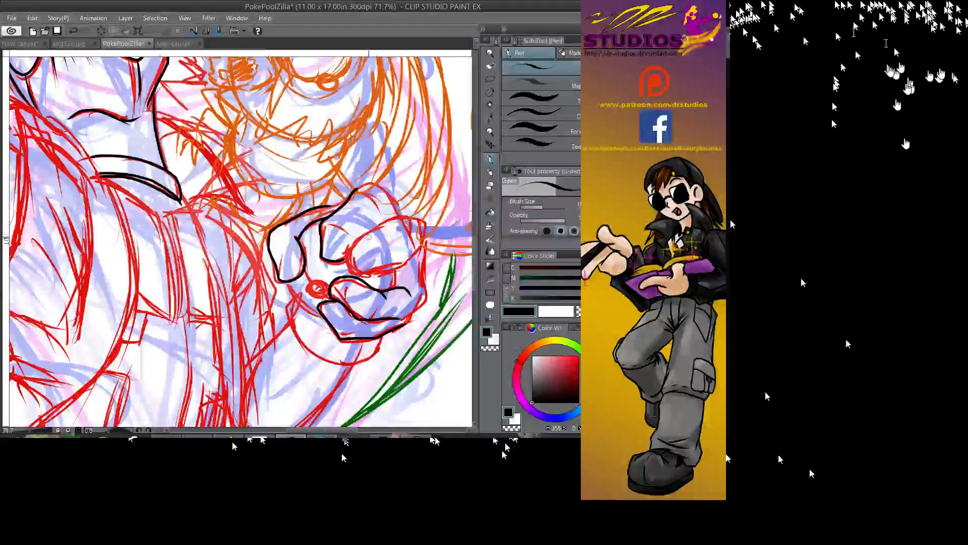
# - Ink the fist's top knuckle, the large curled middle finger and the outer edge of the lower fingers in black
pyautogui.moveTo(348, 249); pyautogui.dragTo(403, 216)
pyautogui.moveTo(353, 192); pyautogui.dragTo(383, 191)
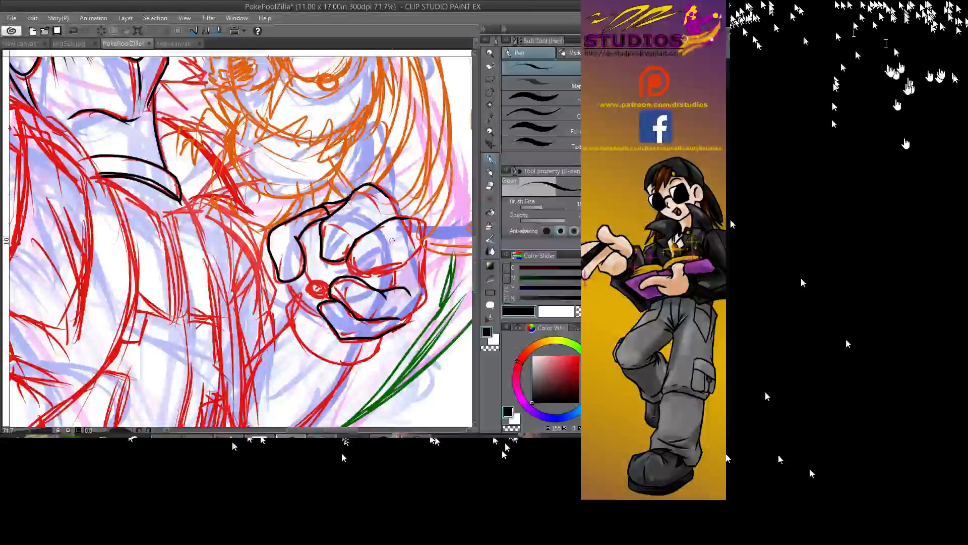
pyautogui.moveTo(378, 323); pyautogui.dragTo(398, 319)
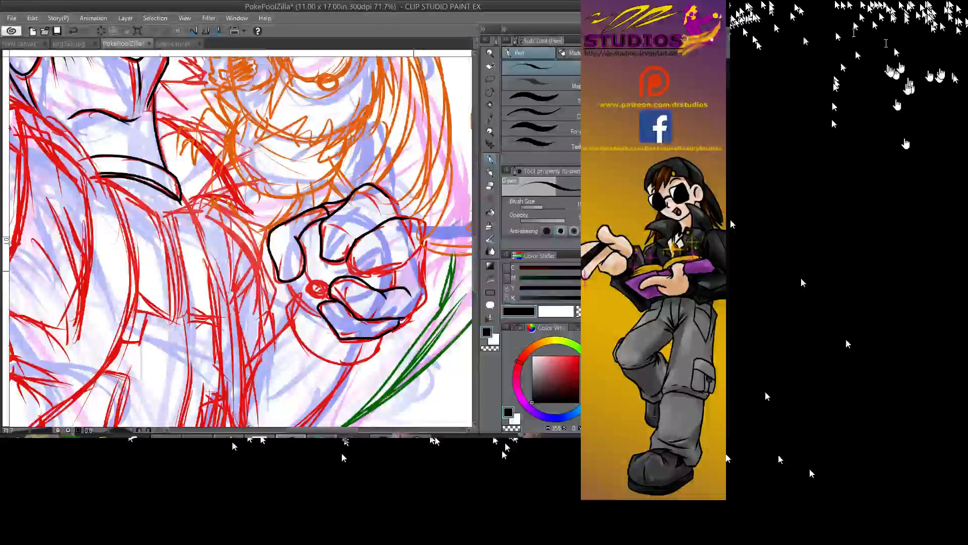
pyautogui.moveTo(409, 273)
pyautogui.mouseDown()
pyautogui.moveTo(428, 296)
pyautogui.moveTo(404, 316)
pyautogui.moveTo(414, 314)
pyautogui.mouseUp()
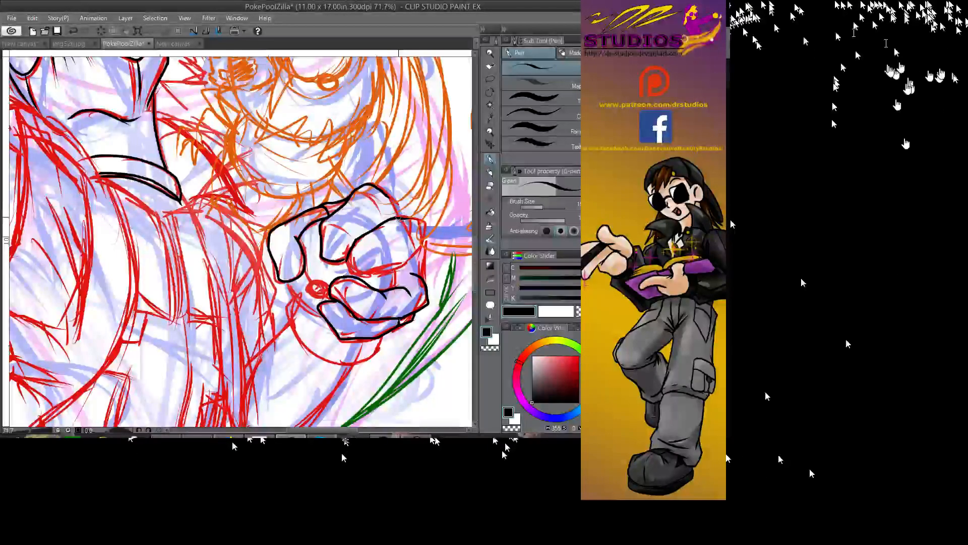
pyautogui.moveTo(407, 216); pyautogui.dragTo(421, 222)
pyautogui.moveTo(348, 253)
pyautogui.mouseDown()
pyautogui.moveTo(358, 248)
pyautogui.moveTo(368, 265)
pyautogui.moveTo(347, 263)
pyautogui.moveTo(367, 274)
pyautogui.mouseUp()
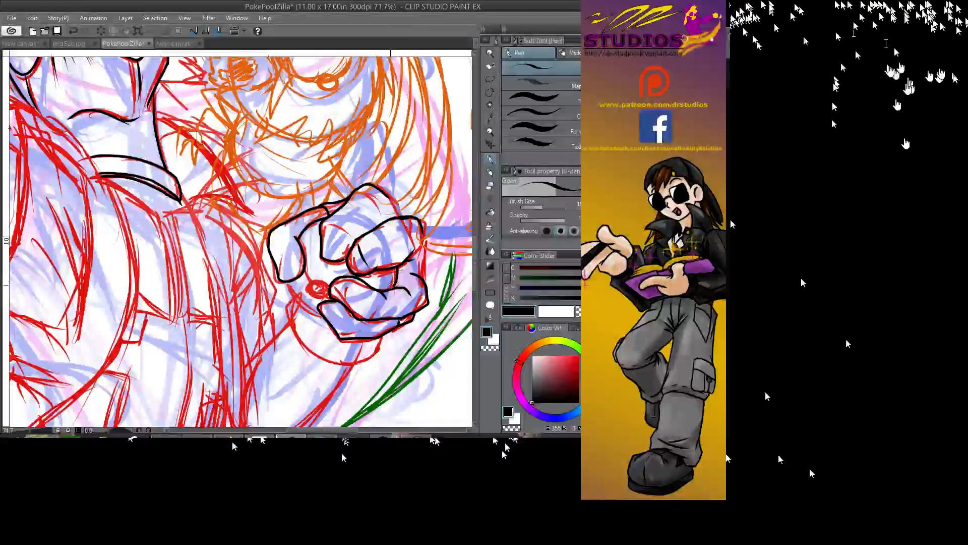
# - Ink the fist's lower palm edge, then close the outer knuckle contour and add short crease lines on the fingers
pyautogui.moveTo(287, 282); pyautogui.dragTo(318, 315)
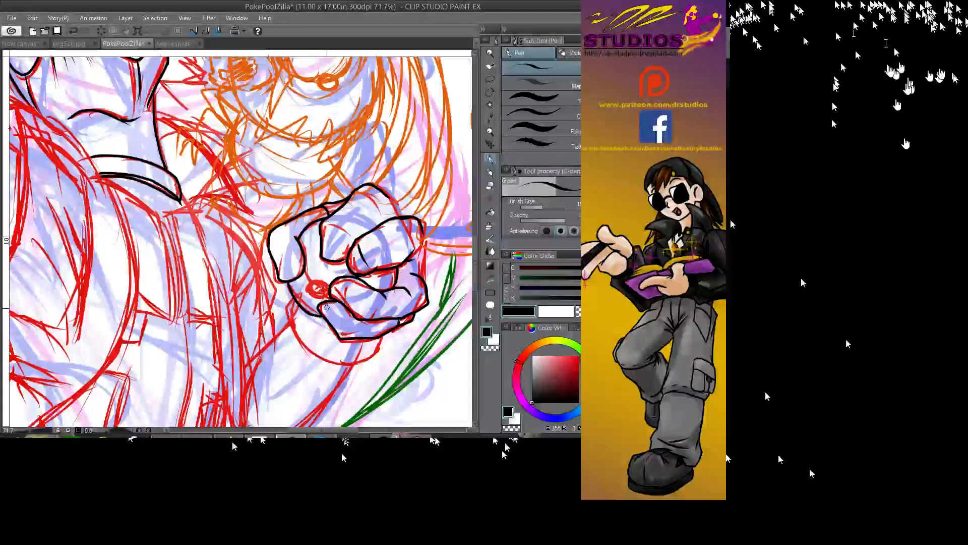
pyautogui.hotkey('ctrl', 'z')
pyautogui.moveTo(286, 280); pyautogui.dragTo(322, 319)
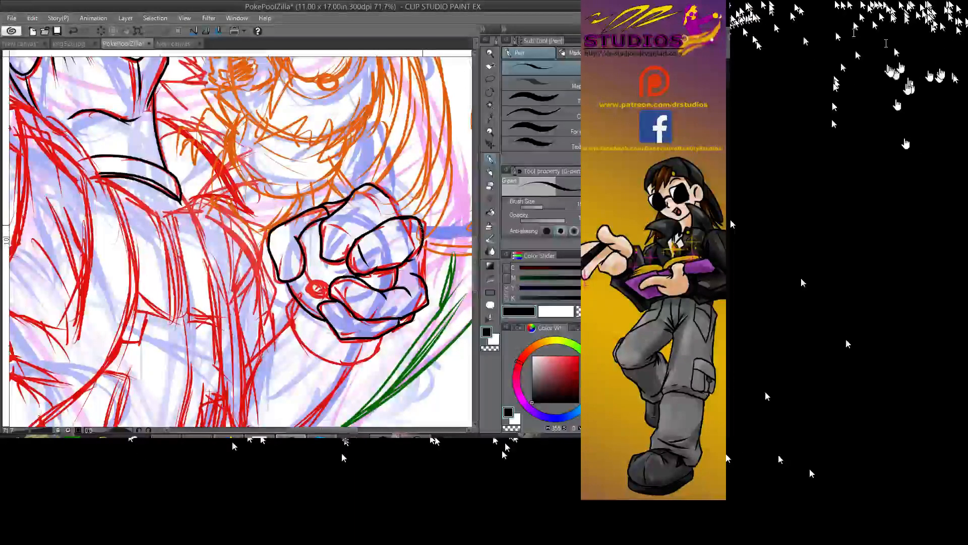
pyautogui.moveTo(422, 227); pyautogui.dragTo(425, 269)
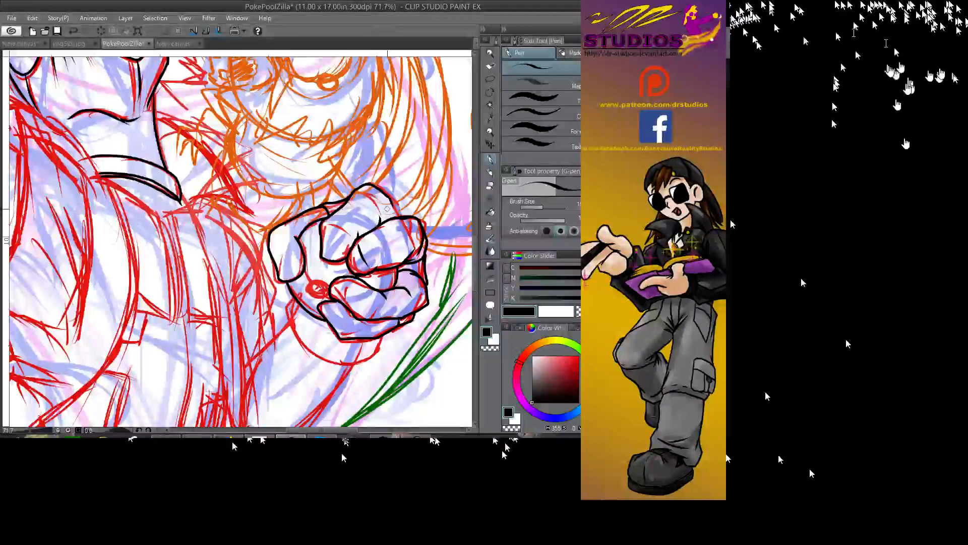
pyautogui.moveTo(390, 195); pyautogui.dragTo(403, 211)
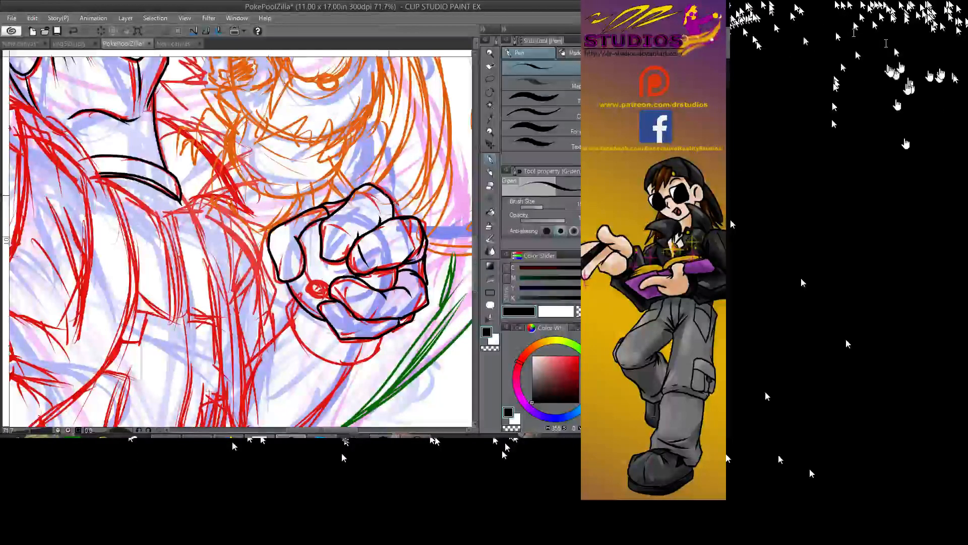
pyautogui.moveTo(389, 230); pyautogui.dragTo(395, 246)
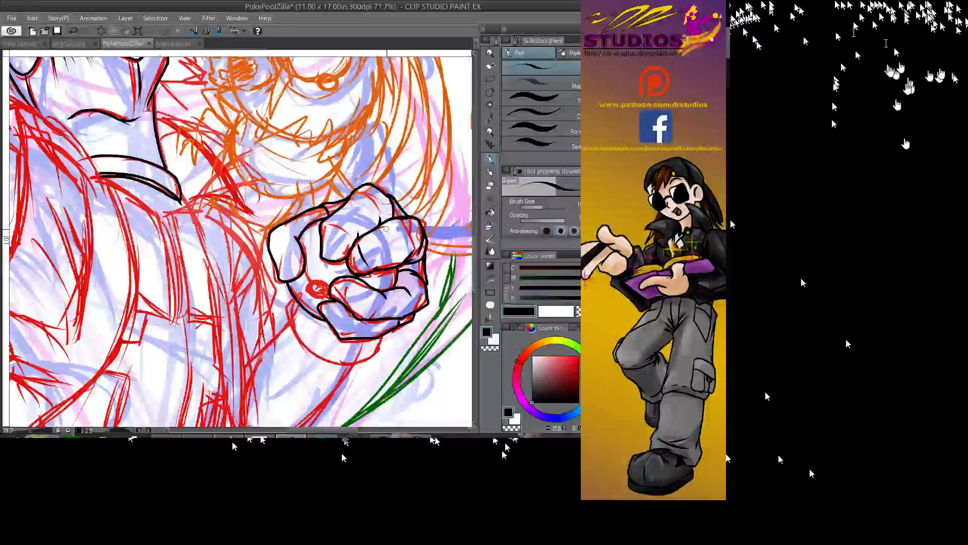
pyautogui.moveTo(327, 224); pyautogui.dragTo(346, 234)
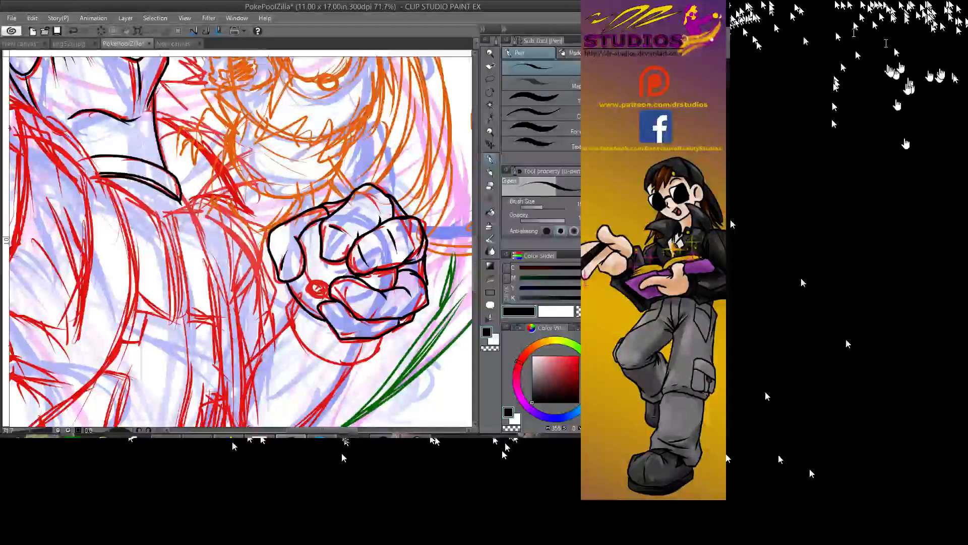
# - Ink the rounded glove cuff below the fist and add a fold line inside it
pyautogui.moveTo(382, 259); pyautogui.dragTo(452, 163)
pyautogui.moveTo(404, 192); pyautogui.dragTo(292, 229)
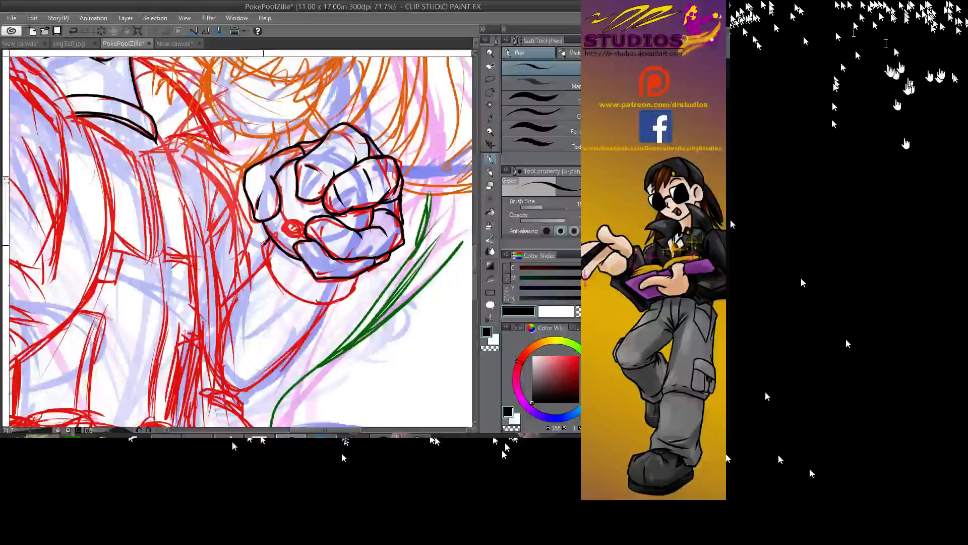
pyautogui.moveTo(270, 270)
pyautogui.mouseDown()
pyautogui.moveTo(291, 299)
pyautogui.moveTo(330, 308)
pyautogui.moveTo(355, 280)
pyautogui.mouseUp()
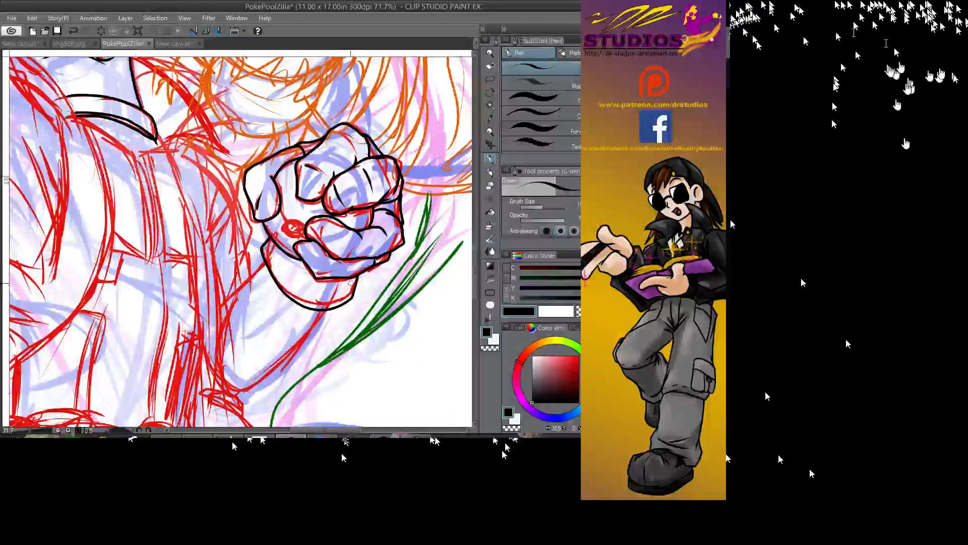
pyautogui.moveTo(295, 260); pyautogui.dragTo(316, 280)
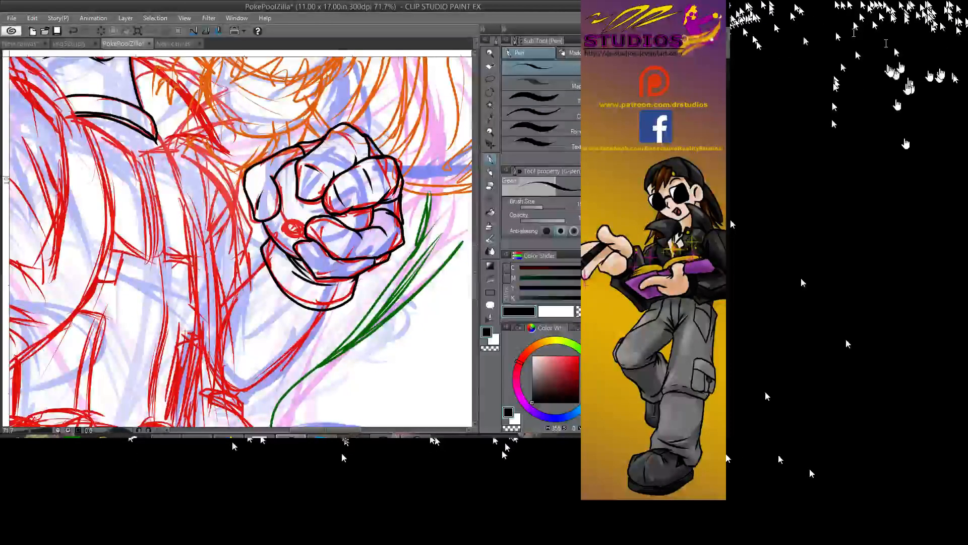
# - Ink the knuckle contour beside the raised hand's pointing finger and the rounded base of that finger in black
pyautogui.moveTo(353, 252); pyautogui.dragTo(126, 201)
pyautogui.moveTo(252, 151); pyautogui.dragTo(275, 360)
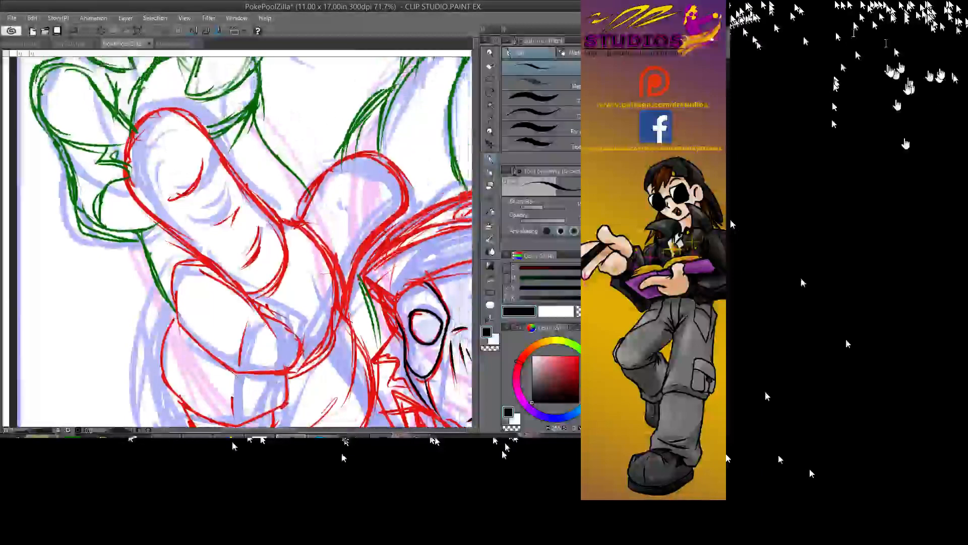
pyautogui.moveTo(276, 211)
pyautogui.mouseDown()
pyautogui.moveTo(330, 250)
pyautogui.moveTo(341, 302)
pyautogui.mouseUp()
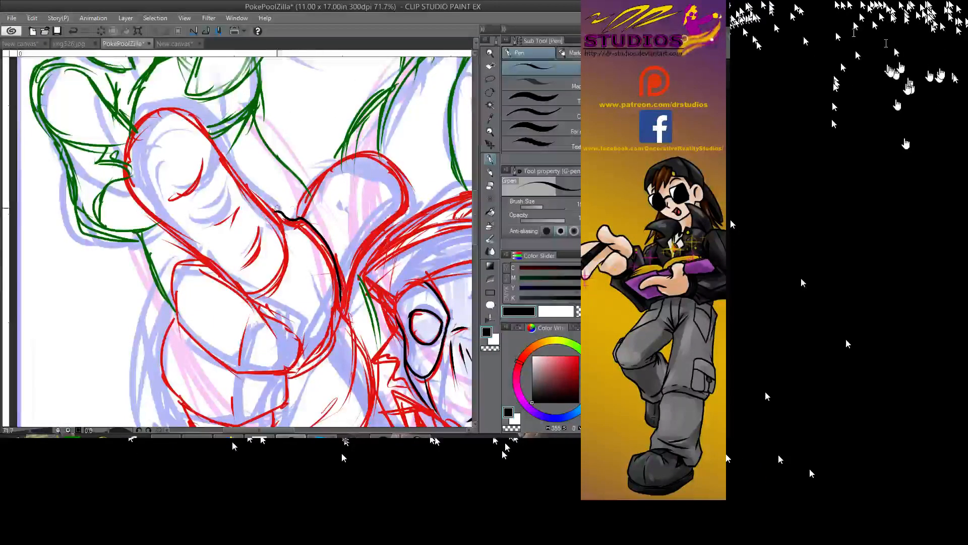
pyautogui.moveTo(276, 211)
pyautogui.mouseDown()
pyautogui.moveTo(286, 248)
pyautogui.moveTo(263, 287)
pyautogui.moveTo(242, 289)
pyautogui.mouseUp()
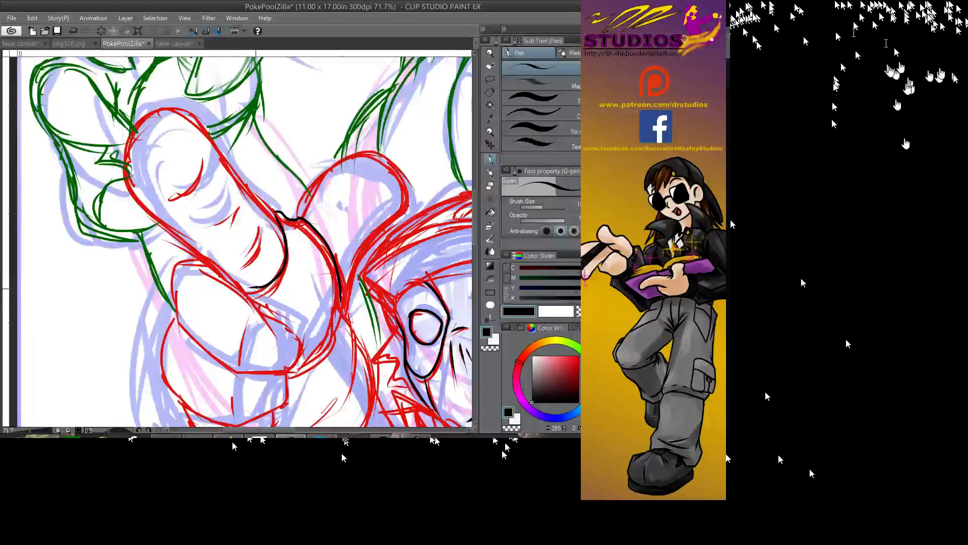
# - Ink the raised hand's thumb and the palm edge beneath it, adding small crease marks on the thumb
pyautogui.moveTo(300, 216)
pyautogui.mouseDown()
pyautogui.moveTo(340, 162)
pyautogui.moveTo(364, 156)
pyautogui.moveTo(392, 161)
pyautogui.moveTo(406, 204)
pyautogui.mouseUp()
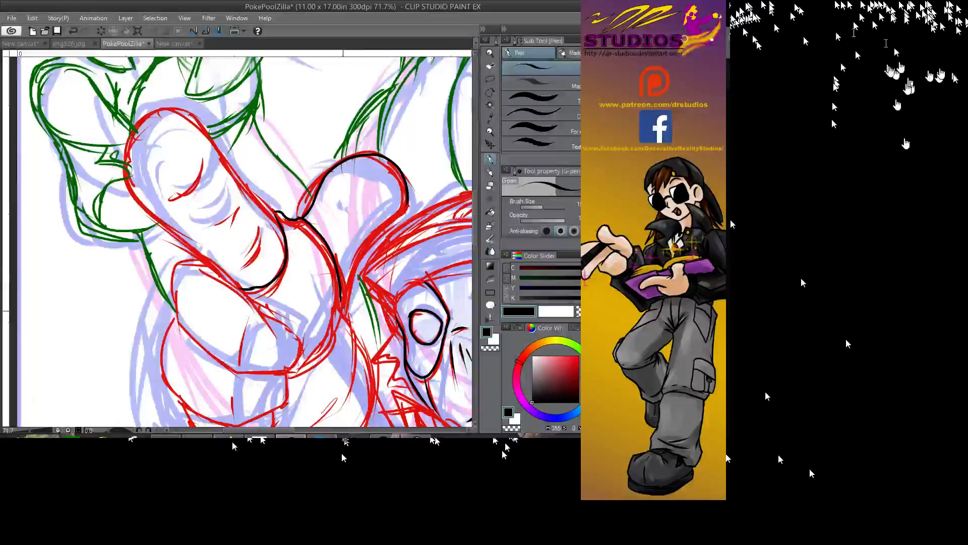
pyautogui.moveTo(337, 274)
pyautogui.mouseDown()
pyautogui.moveTo(343, 306)
pyautogui.moveTo(323, 348)
pyautogui.moveTo(292, 374)
pyautogui.moveTo(281, 425)
pyautogui.mouseUp()
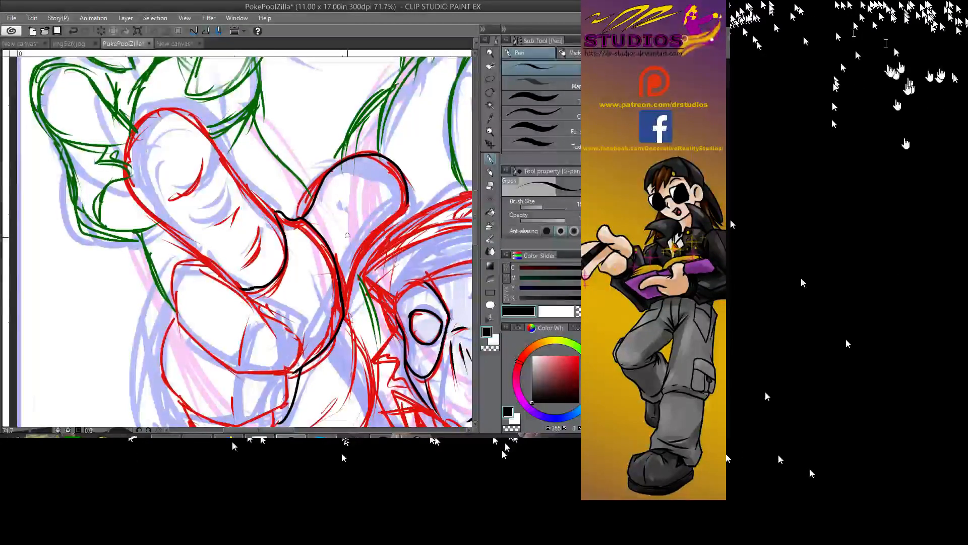
pyautogui.moveTo(348, 300)
pyautogui.mouseDown()
pyautogui.moveTo(365, 249)
pyautogui.moveTo(404, 213)
pyautogui.mouseUp()
pyautogui.moveTo(333, 179)
pyautogui.mouseDown()
pyautogui.moveTo(337, 199)
pyautogui.moveTo(354, 201)
pyautogui.moveTo(324, 186)
pyautogui.mouseUp()
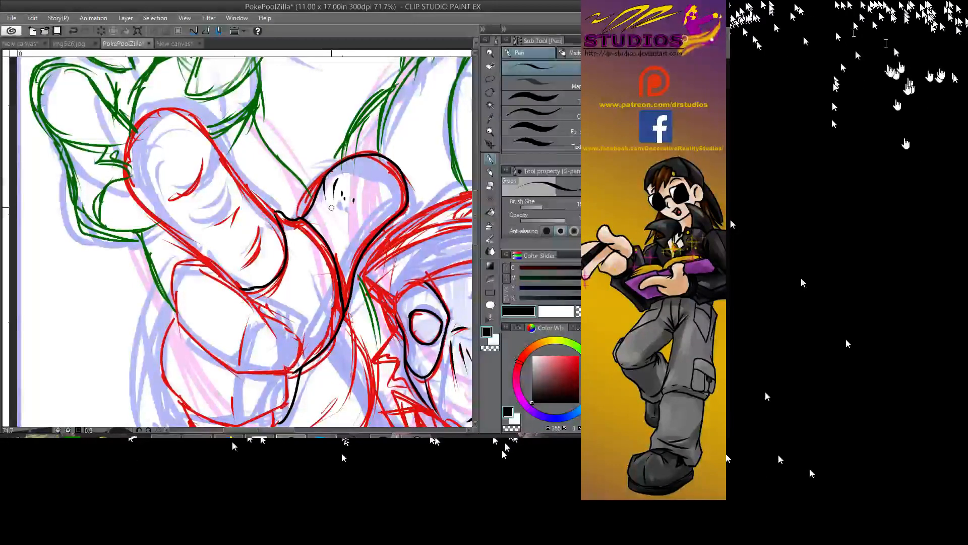
# - Ink the outlines of the two upper folded fingers below the pointing finger, including their curled fingertips
pyautogui.scroll(-3, 237, 242)
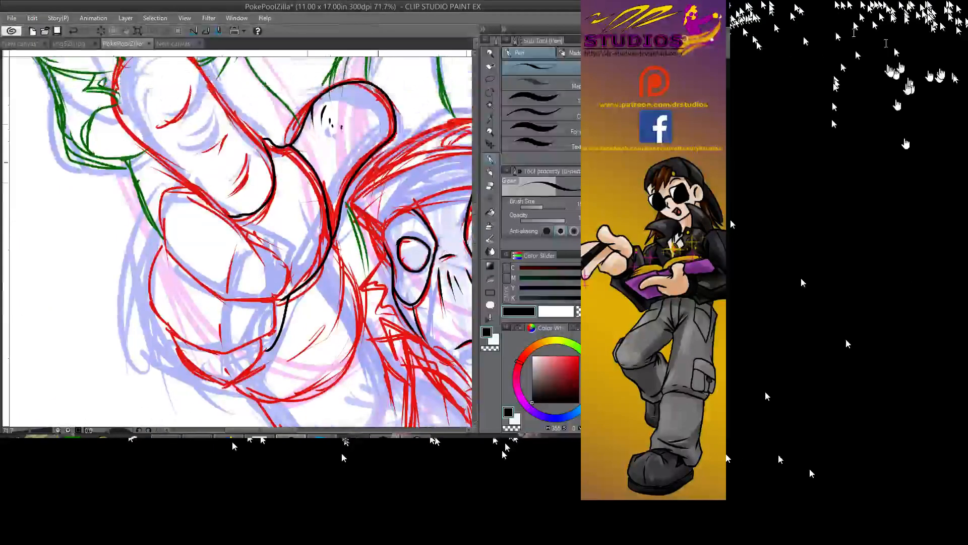
pyautogui.moveTo(183, 183)
pyautogui.mouseDown()
pyautogui.moveTo(160, 193)
pyautogui.moveTo(160, 245)
pyautogui.moveTo(222, 302)
pyautogui.moveTo(250, 302)
pyautogui.mouseUp()
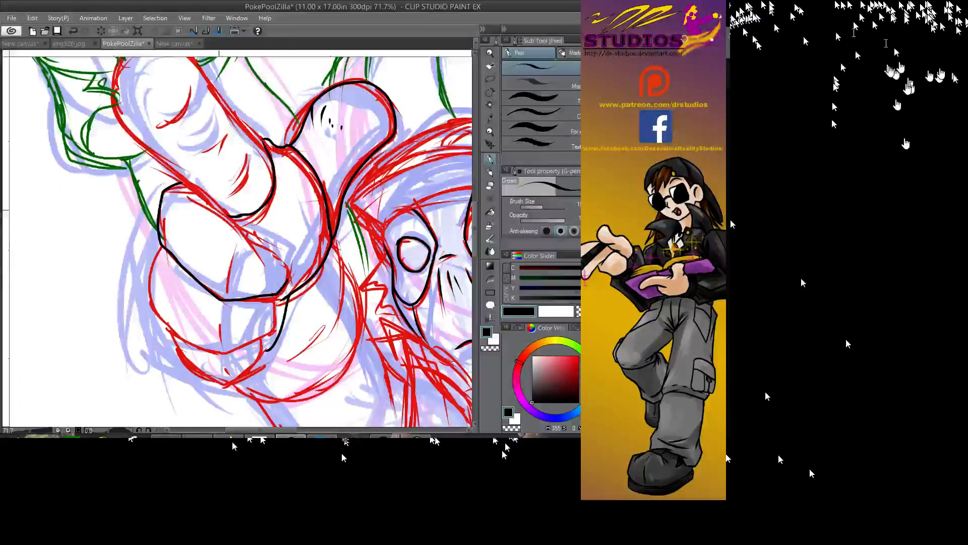
pyautogui.moveTo(194, 194)
pyautogui.mouseDown()
pyautogui.moveTo(252, 252)
pyautogui.moveTo(279, 252)
pyautogui.moveTo(291, 279)
pyautogui.mouseUp()
pyautogui.moveTo(168, 243)
pyautogui.mouseDown()
pyautogui.moveTo(152, 297)
pyautogui.moveTo(192, 342)
pyautogui.moveTo(225, 353)
pyautogui.moveTo(275, 331)
pyautogui.mouseUp()
pyautogui.moveTo(278, 295); pyautogui.dragTo(276, 331)
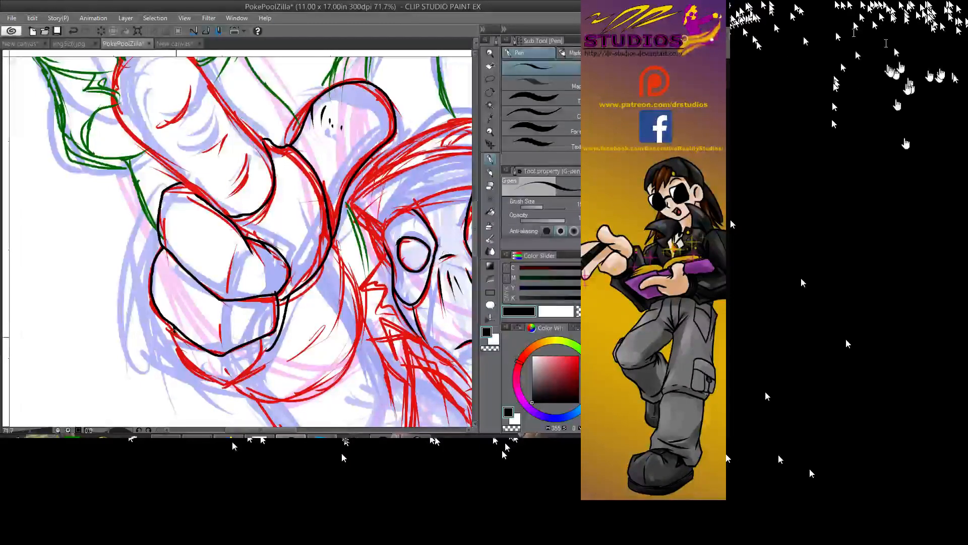
# - Ink the lowest folded finger of the raised hand and add short crease lines on the folded fingers
pyautogui.moveTo(177, 347)
pyautogui.mouseDown()
pyautogui.moveTo(229, 382)
pyautogui.moveTo(263, 337)
pyautogui.moveTo(230, 379)
pyautogui.mouseUp()
pyautogui.moveTo(220, 312); pyautogui.dragTo(222, 338)
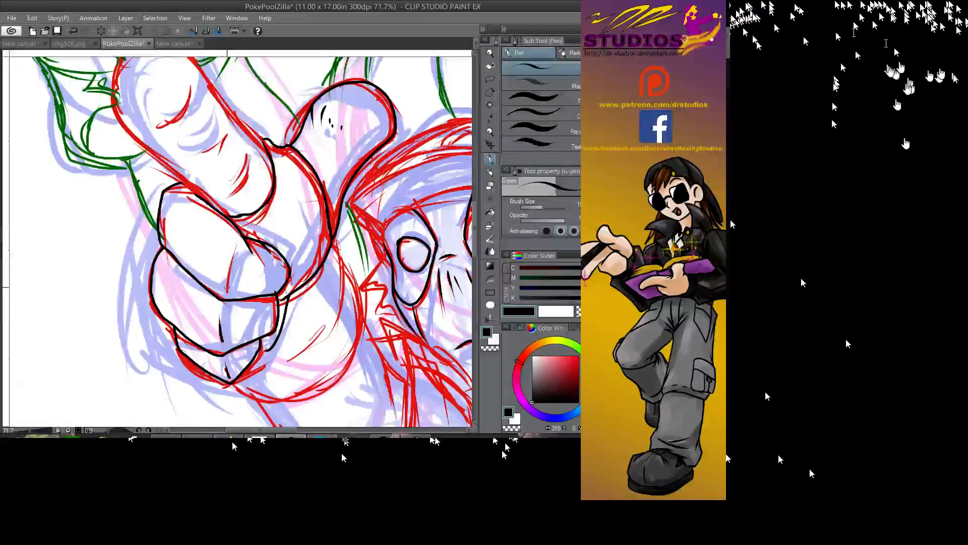
pyautogui.moveTo(227, 289); pyautogui.dragTo(233, 254)
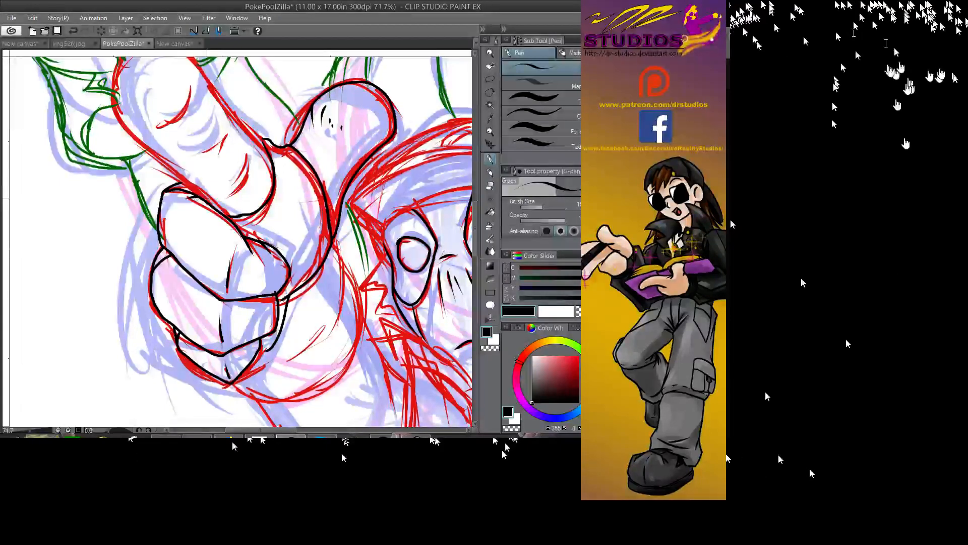
# - Ink the long sides and rounded tip of the raised hand's pointing finger
pyautogui.scroll(1, 207, 198)
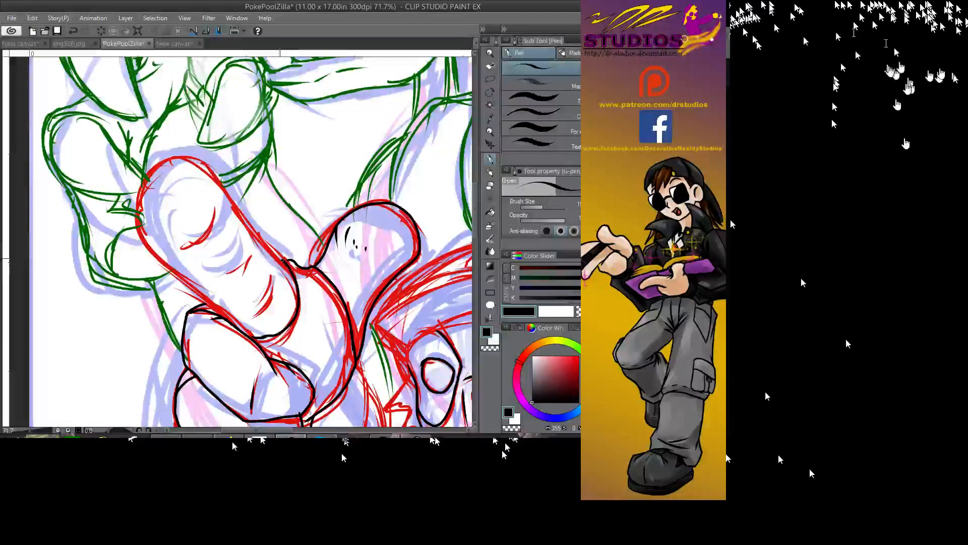
pyautogui.moveTo(280, 260)
pyautogui.mouseDown()
pyautogui.moveTo(216, 179)
pyautogui.moveTo(195, 163)
pyautogui.moveTo(161, 166)
pyautogui.mouseUp()
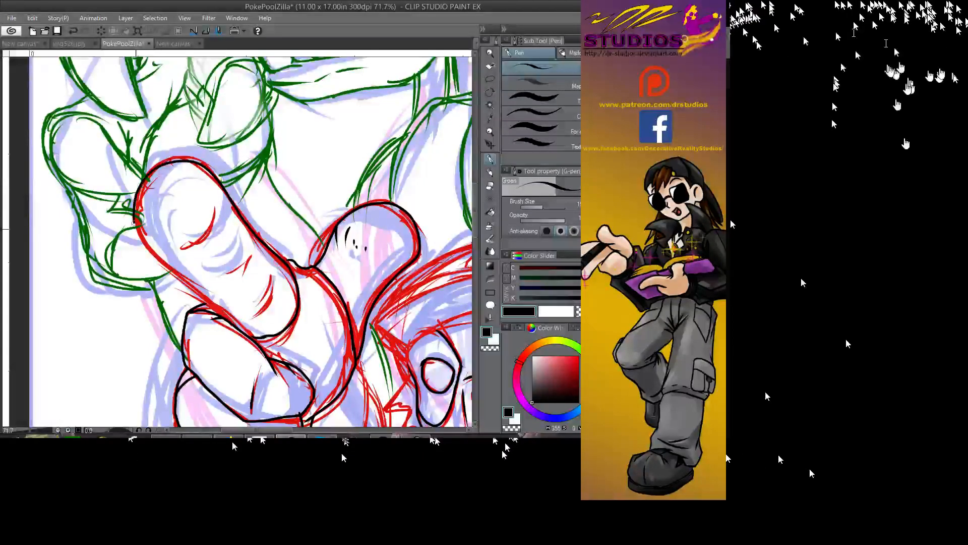
pyautogui.moveTo(154, 255)
pyautogui.mouseDown()
pyautogui.moveTo(202, 283)
pyautogui.moveTo(249, 333)
pyautogui.moveTo(291, 321)
pyautogui.mouseUp()
pyautogui.moveTo(198, 261); pyautogui.dragTo(215, 252)
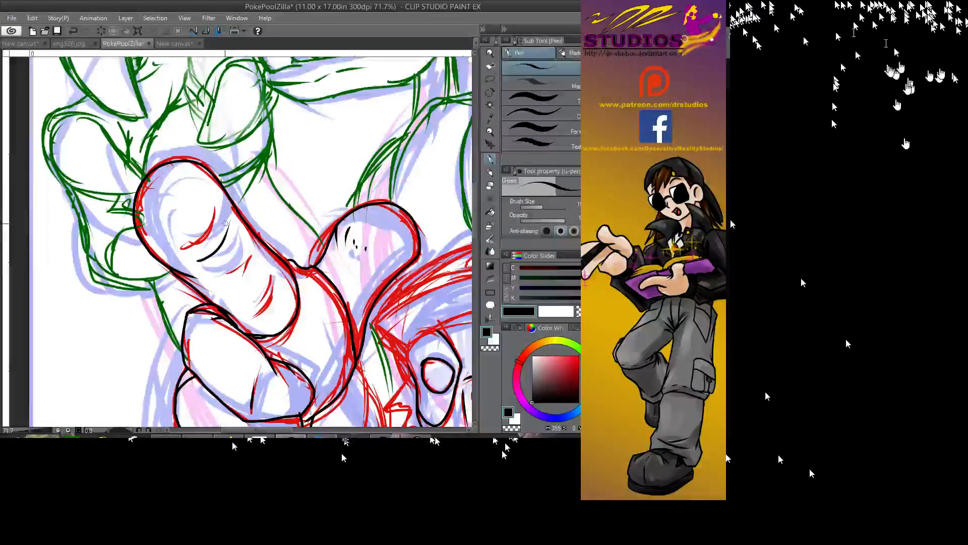
pyautogui.hotkey('ctrl', 'z')
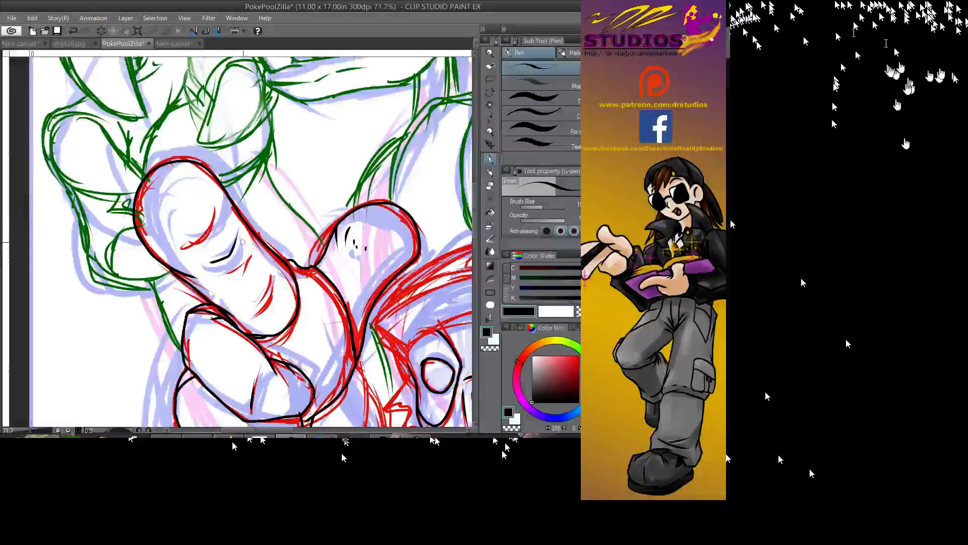
pyautogui.moveTo(211, 263)
pyautogui.mouseDown()
pyautogui.moveTo(237, 240)
pyautogui.moveTo(206, 248)
pyautogui.moveTo(203, 259)
pyautogui.mouseUp()
pyautogui.hotkey('ctrl', 'z')
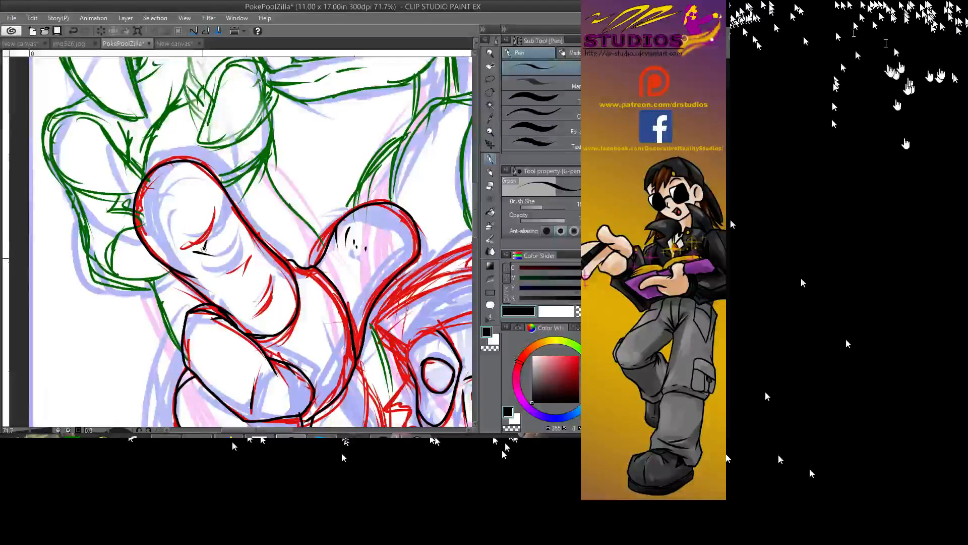
pyautogui.hotkey('ctrl', 'z')
# - Add short black crease lines at the joint and near the base of the pointing finger
pyautogui.moveTo(226, 202)
pyautogui.mouseDown()
pyautogui.moveTo(231, 243)
pyautogui.moveTo(213, 266)
pyautogui.mouseUp()
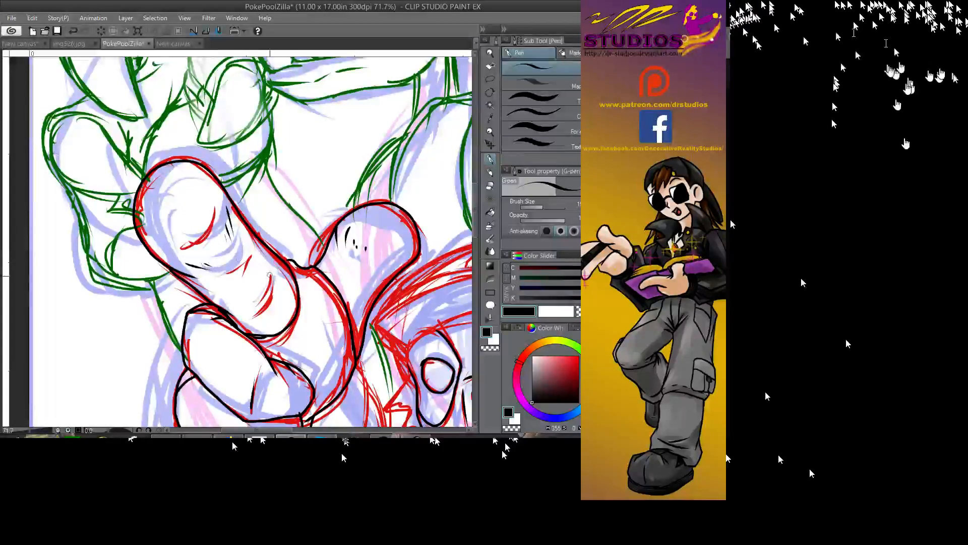
pyautogui.moveTo(281, 273); pyautogui.dragTo(273, 303)
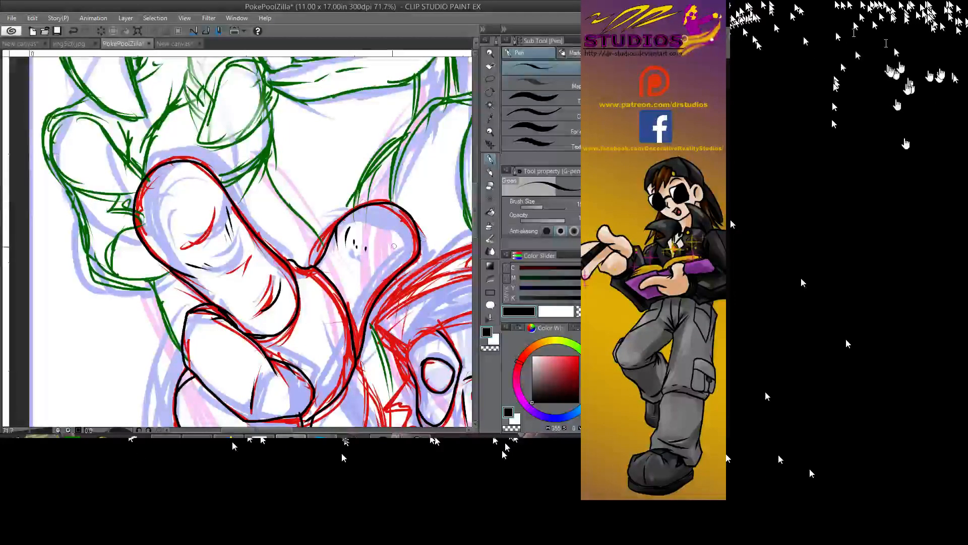
# - Ink the rounded heel of the raised hand's palm and add curved crease lines inside the palm
pyautogui.moveTo(401, 275); pyautogui.dragTo(256, 81)
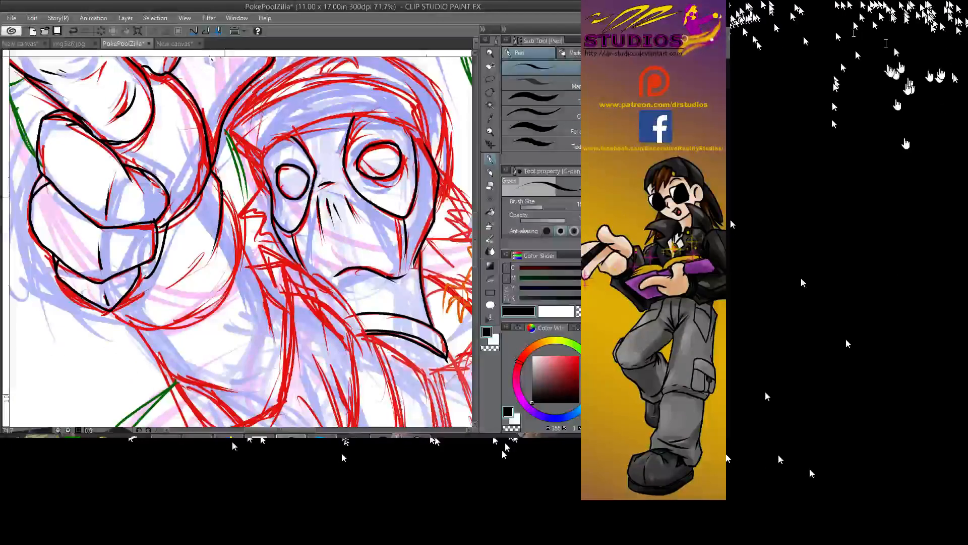
pyautogui.moveTo(110, 306)
pyautogui.mouseDown()
pyautogui.moveTo(197, 325)
pyautogui.moveTo(240, 259)
pyautogui.moveTo(207, 245)
pyautogui.moveTo(174, 287)
pyautogui.mouseUp()
pyautogui.moveTo(180, 237); pyautogui.dragTo(160, 264)
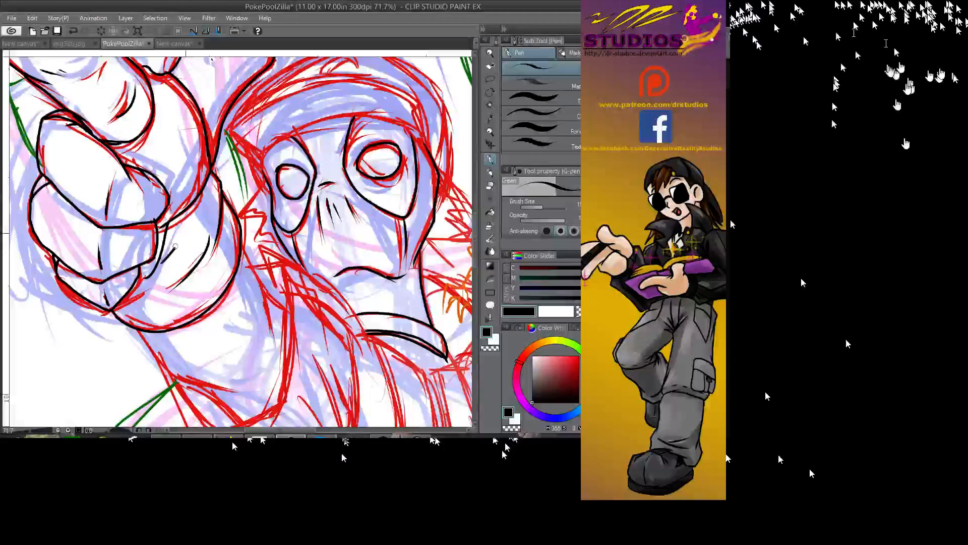
pyautogui.moveTo(194, 212)
pyautogui.mouseDown()
pyautogui.moveTo(183, 241)
pyautogui.moveTo(134, 290)
pyautogui.mouseUp()
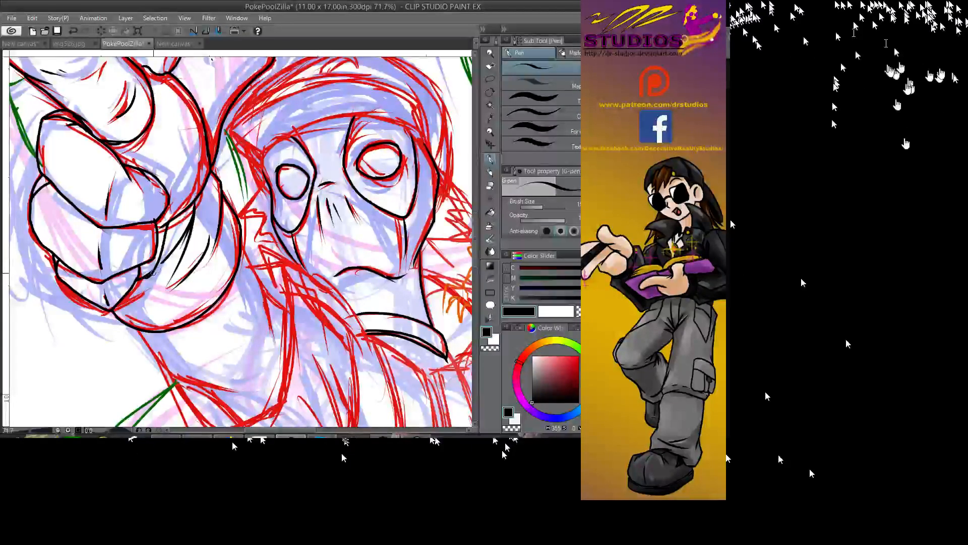
pyautogui.hotkey('ctrl', 'z')
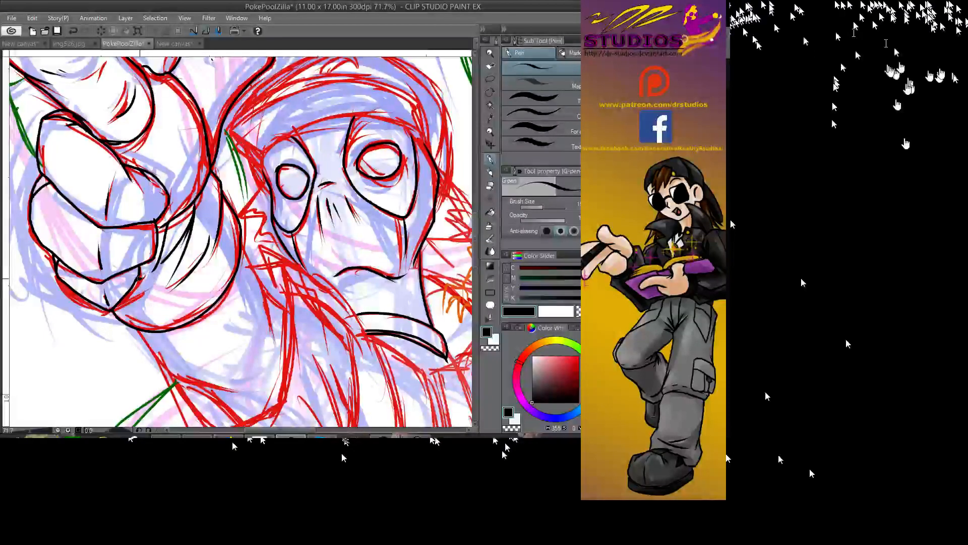
pyautogui.moveTo(138, 279); pyautogui.dragTo(159, 263)
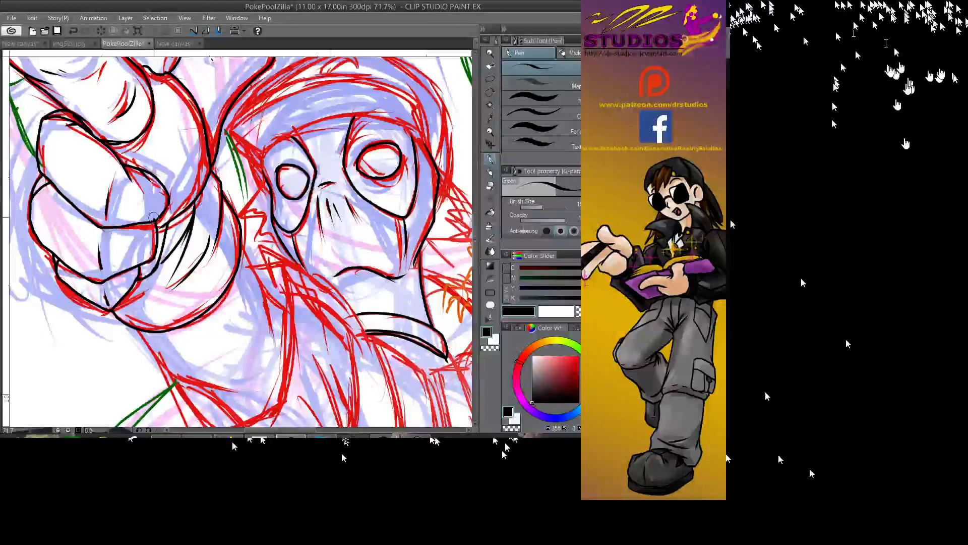
# - Ink both edges of the wrist below the raised hand, then the glove cuff's pointed outer corner and curved rim
pyautogui.scroll(-5, 370, 161)
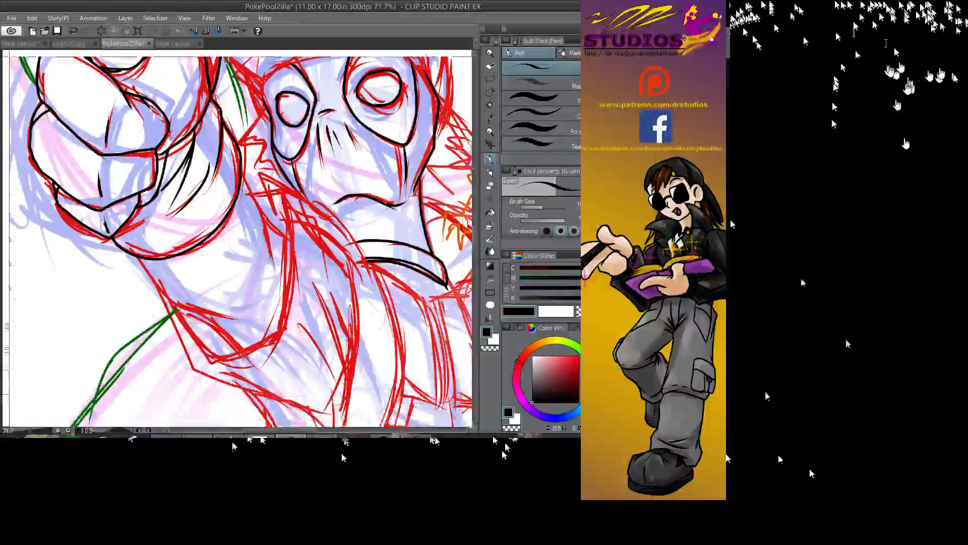
pyautogui.moveTo(147, 207)
pyautogui.mouseDown()
pyautogui.moveTo(171, 246)
pyautogui.moveTo(233, 275)
pyautogui.mouseUp()
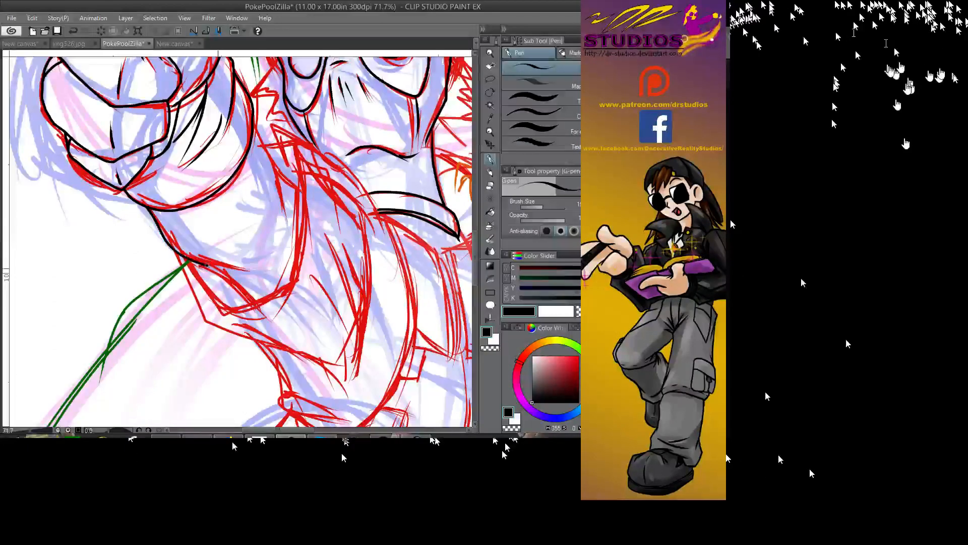
pyautogui.moveTo(253, 122); pyautogui.dragTo(302, 194)
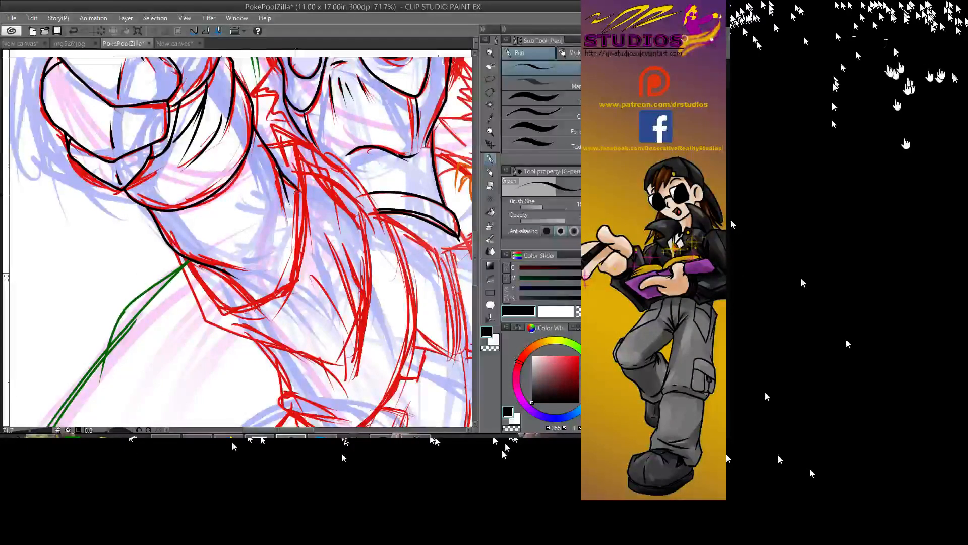
pyautogui.moveTo(179, 255)
pyautogui.mouseDown()
pyautogui.moveTo(203, 322)
pyautogui.moveTo(259, 344)
pyautogui.mouseUp()
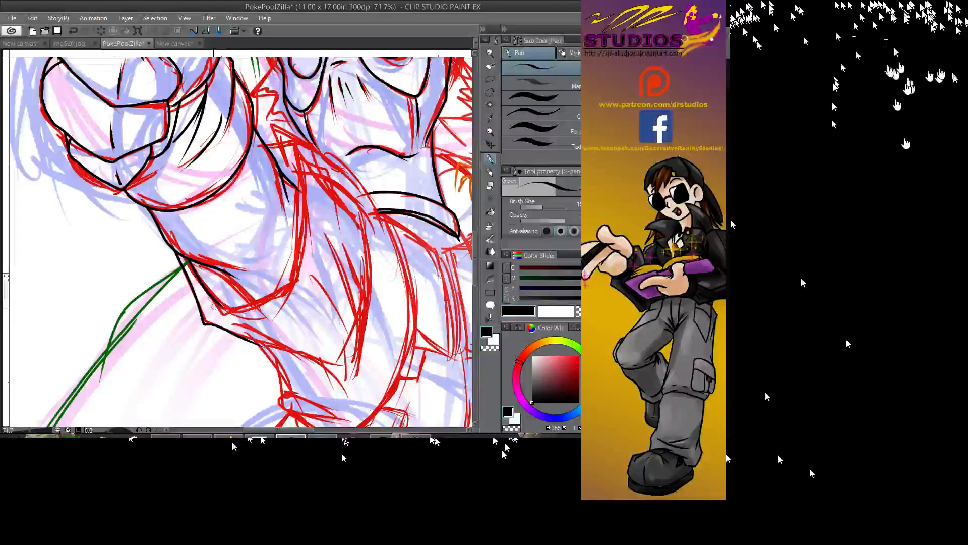
pyautogui.moveTo(213, 307)
pyautogui.mouseDown()
pyautogui.moveTo(274, 302)
pyautogui.moveTo(299, 269)
pyautogui.mouseUp()
# - Ink the glove cuff's upper corner and inner side edge, plus the arm contour running down behind it
pyautogui.moveTo(262, 146)
pyautogui.mouseDown()
pyautogui.moveTo(281, 138)
pyautogui.moveTo(306, 172)
pyautogui.mouseUp()
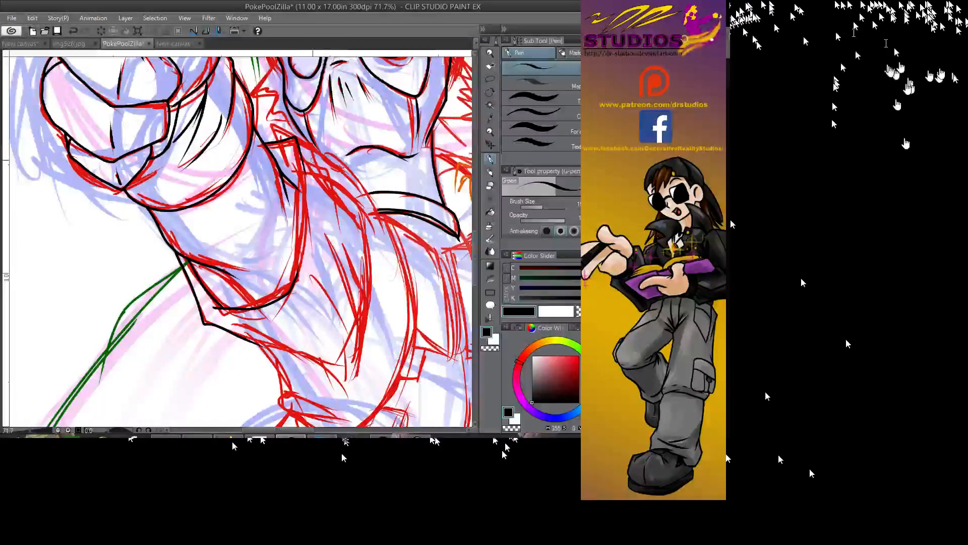
pyautogui.hotkey('ctrl', 'z')
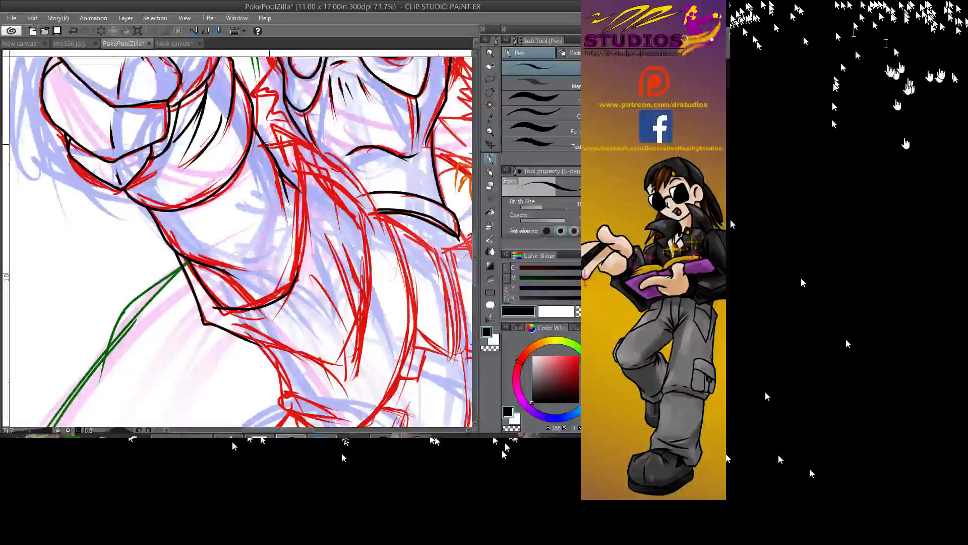
pyautogui.moveTo(288, 137)
pyautogui.mouseDown()
pyautogui.moveTo(328, 171)
pyautogui.moveTo(333, 196)
pyautogui.moveTo(364, 231)
pyautogui.mouseUp()
pyautogui.moveTo(286, 143)
pyautogui.mouseDown()
pyautogui.moveTo(304, 191)
pyautogui.moveTo(306, 265)
pyautogui.mouseUp()
pyautogui.moveTo(302, 202); pyautogui.dragTo(297, 273)
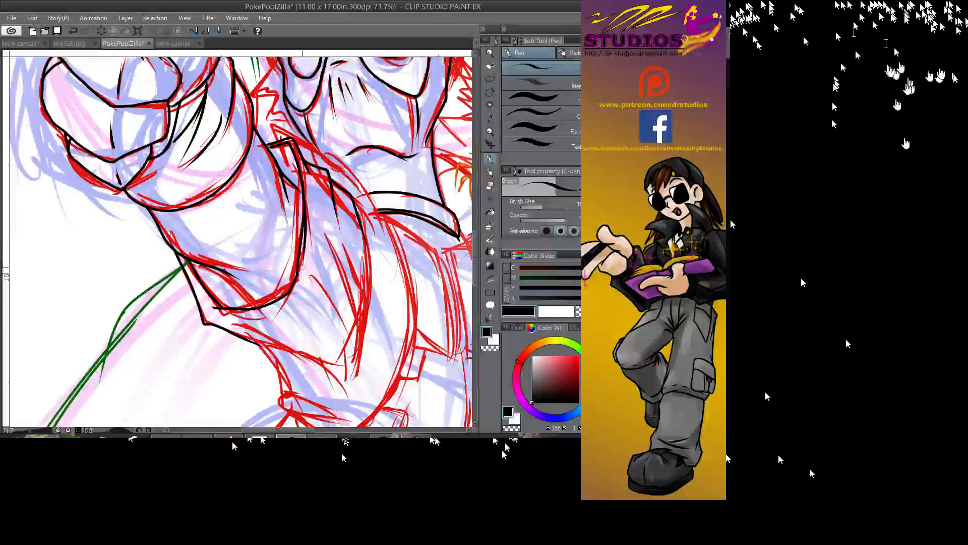
# - Ink the underside of the arm from the glove cuff's lower corner towards the shoulder, reworking the line where it joins the cuff
pyautogui.moveTo(233, 333)
pyautogui.mouseDown()
pyautogui.moveTo(285, 348)
pyautogui.moveTo(325, 376)
pyautogui.mouseUp()
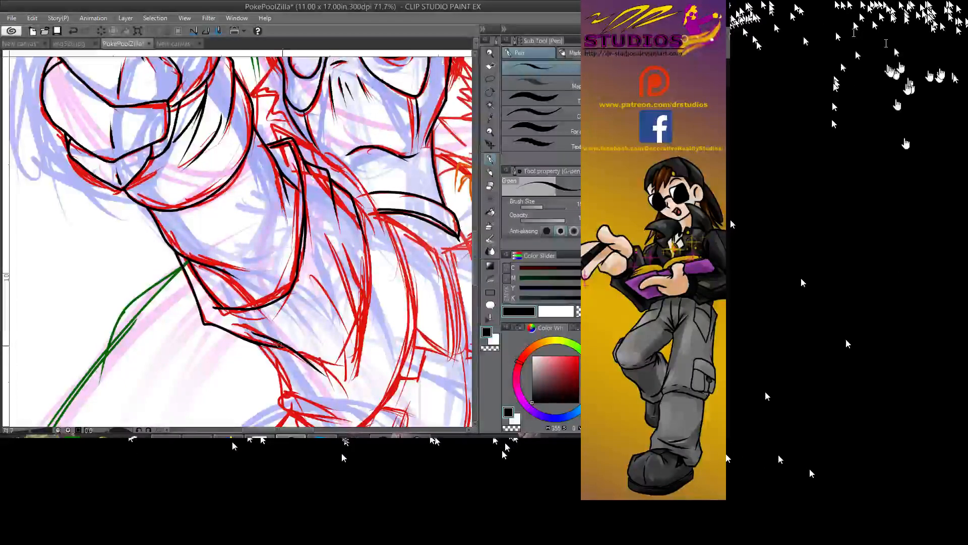
pyautogui.hotkey('ctrl', 'z')
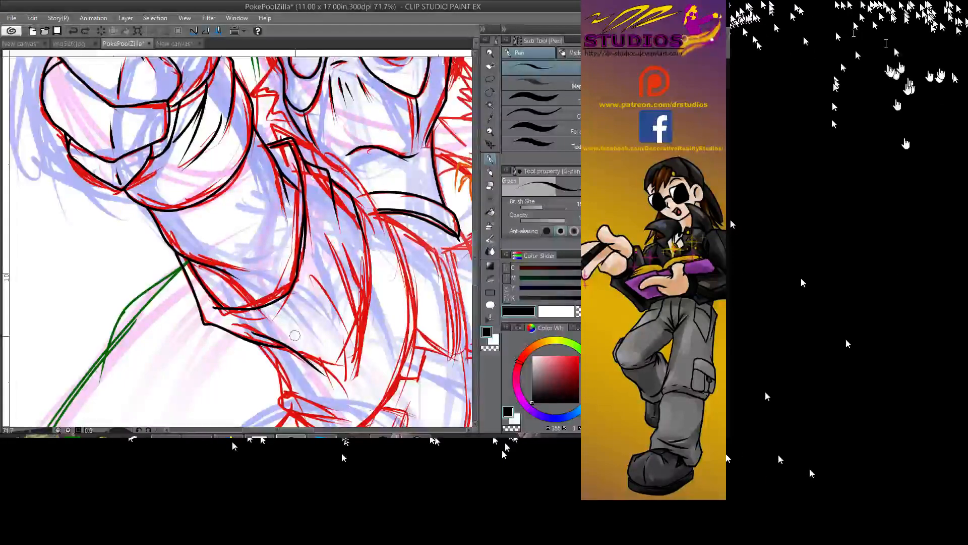
pyautogui.hotkey('ctrl', 'z')
pyautogui.hotkey('ctrl', 'z')
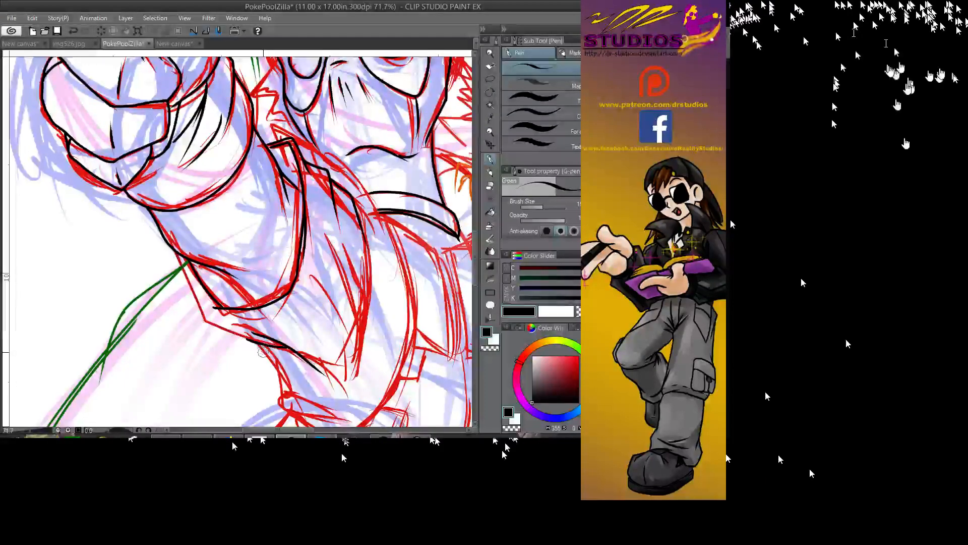
pyautogui.hotkey('ctrl', 'y')
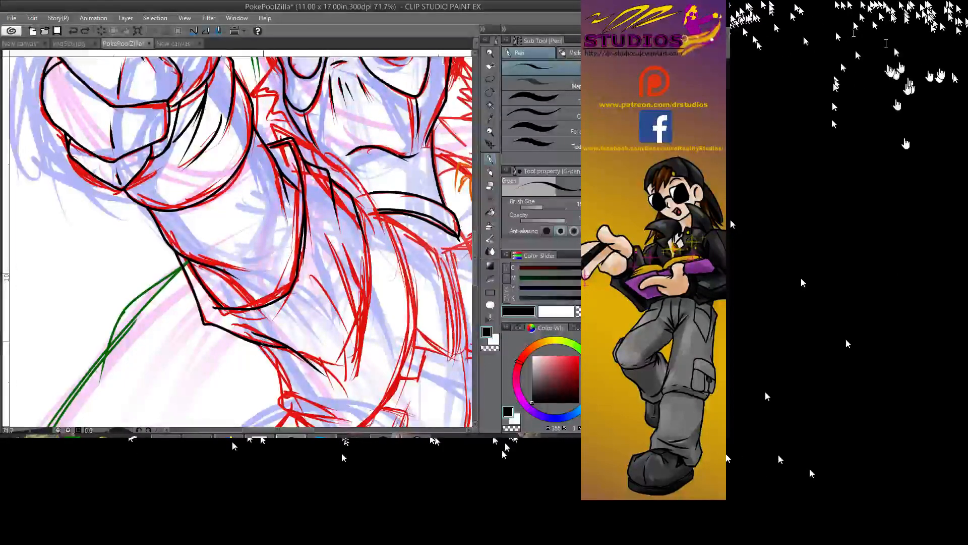
pyautogui.moveTo(239, 335); pyautogui.dragTo(274, 353)
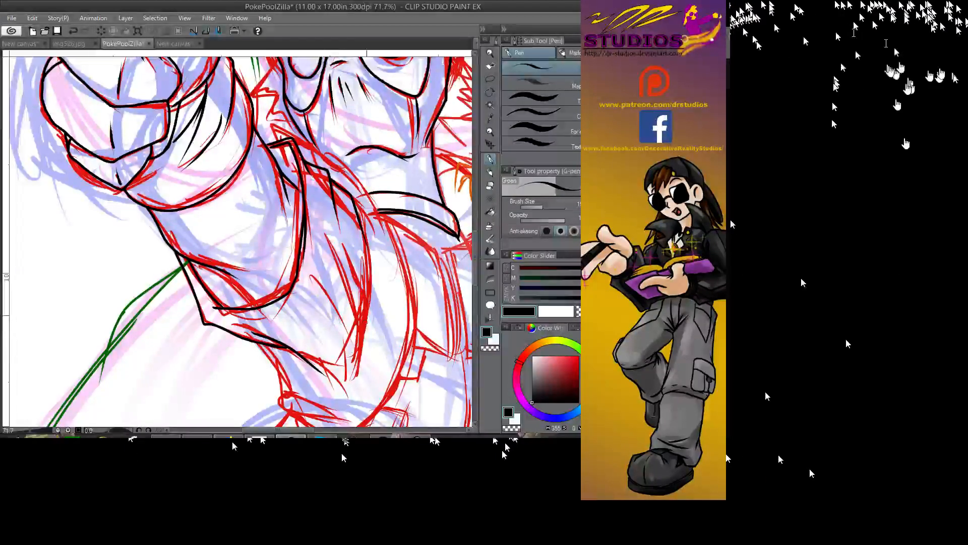
# - Ink the outer edge of the flared glove cuff down to its pointed lower corner, adding a crease line inside
pyautogui.moveTo(346, 280); pyautogui.dragTo(361, 371)
pyautogui.moveTo(374, 216)
pyautogui.mouseDown()
pyautogui.moveTo(360, 257)
pyautogui.moveTo(366, 273)
pyautogui.mouseUp()
pyautogui.moveTo(370, 315); pyautogui.dragTo(362, 349)
pyautogui.moveTo(300, 352); pyautogui.dragTo(348, 381)
pyautogui.moveTo(365, 323); pyautogui.dragTo(358, 348)
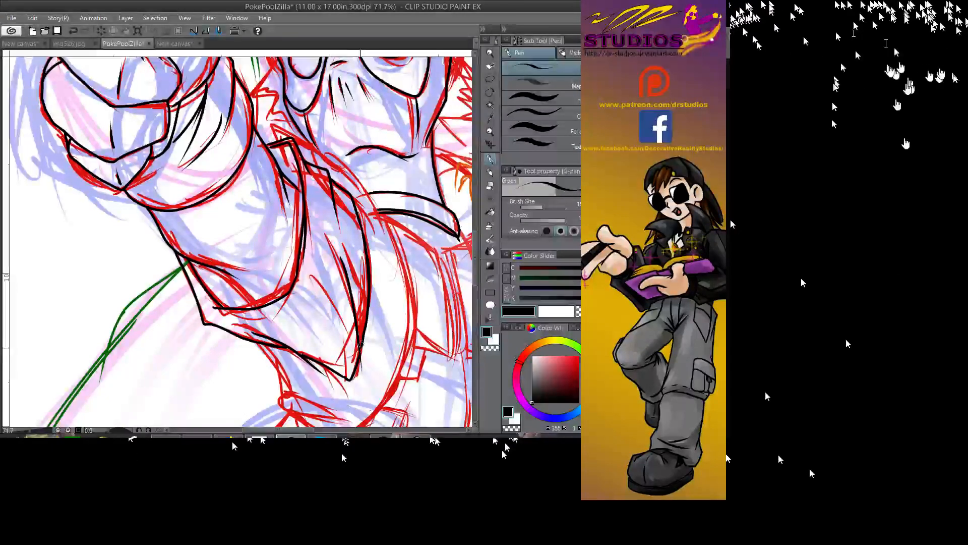
# - Ink the body contour below the cuff's point, with the small rounded knot and the folds radiating from it
pyautogui.scroll(-1, 239, 222)
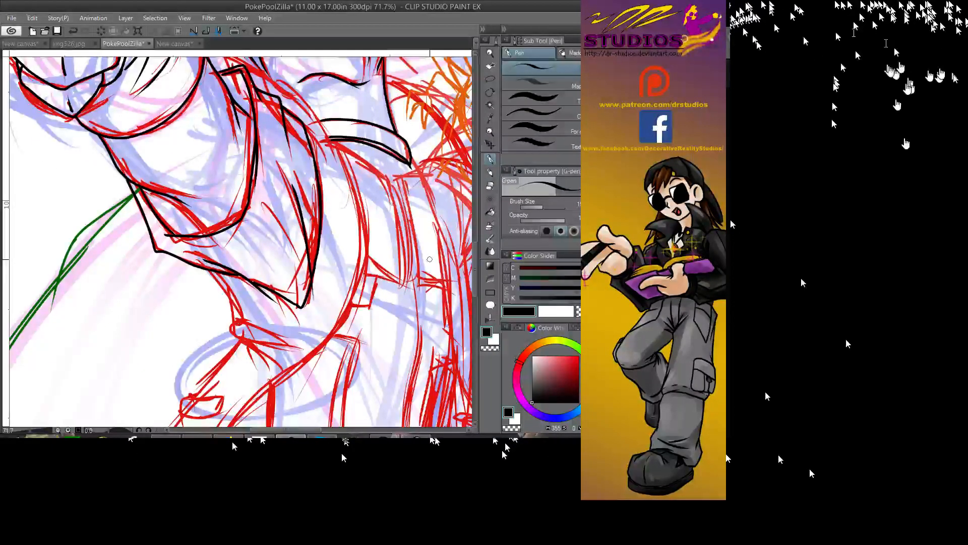
pyautogui.moveTo(210, 270)
pyautogui.mouseDown()
pyautogui.moveTo(238, 316)
pyautogui.moveTo(302, 349)
pyautogui.mouseUp()
pyautogui.moveTo(231, 324); pyautogui.dragTo(292, 363)
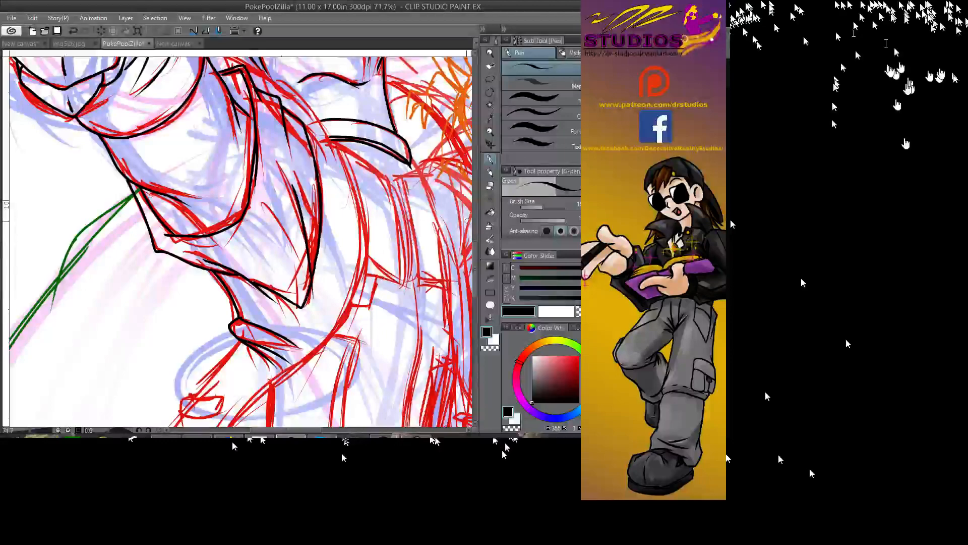
pyautogui.moveTo(243, 320); pyautogui.dragTo(285, 328)
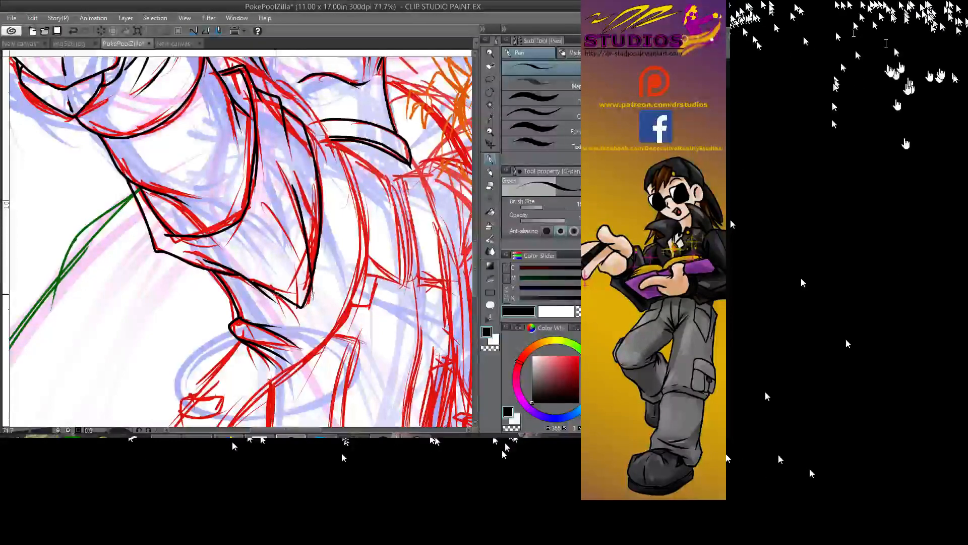
# - Ink the jacket edge below the knot, the small tab on it, and the curved contour down to the lower point
pyautogui.moveTo(332, 356)
pyautogui.mouseDown()
pyautogui.moveTo(417, 238)
pyautogui.moveTo(416, 187)
pyautogui.mouseUp()
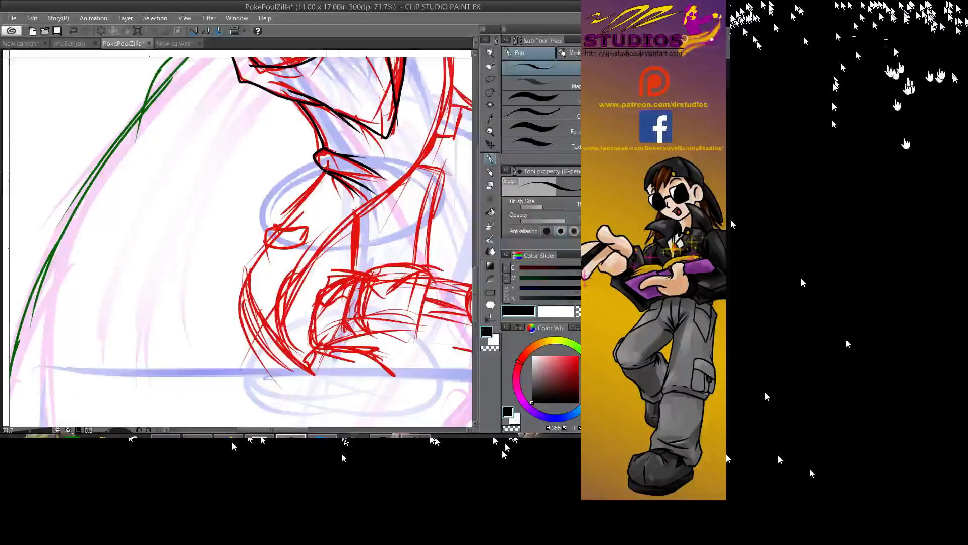
pyautogui.moveTo(326, 170)
pyautogui.mouseDown()
pyautogui.moveTo(260, 243)
pyautogui.moveTo(294, 248)
pyautogui.moveTo(304, 236)
pyautogui.moveTo(276, 224)
pyautogui.moveTo(306, 238)
pyautogui.mouseUp()
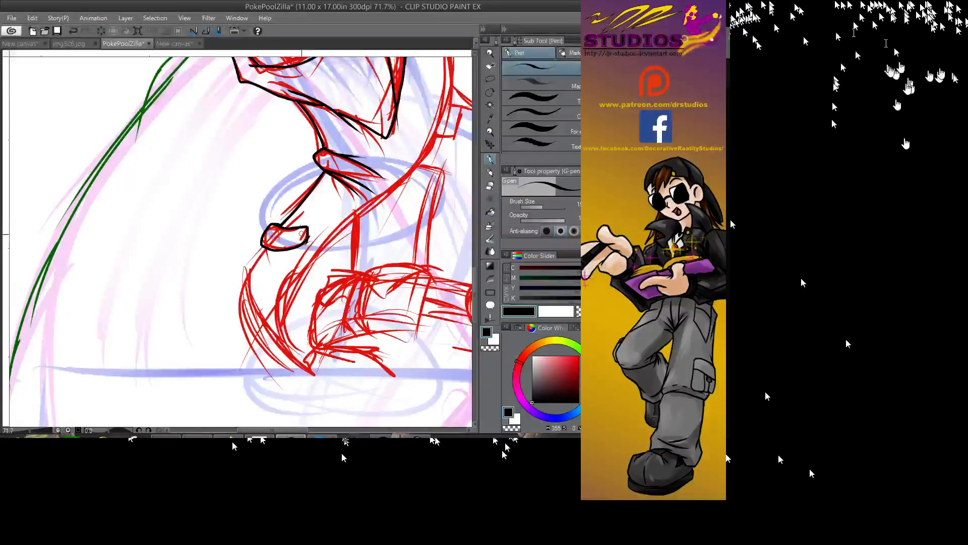
pyautogui.moveTo(267, 251)
pyautogui.mouseDown()
pyautogui.moveTo(244, 287)
pyautogui.moveTo(261, 331)
pyautogui.moveTo(289, 356)
pyautogui.mouseUp()
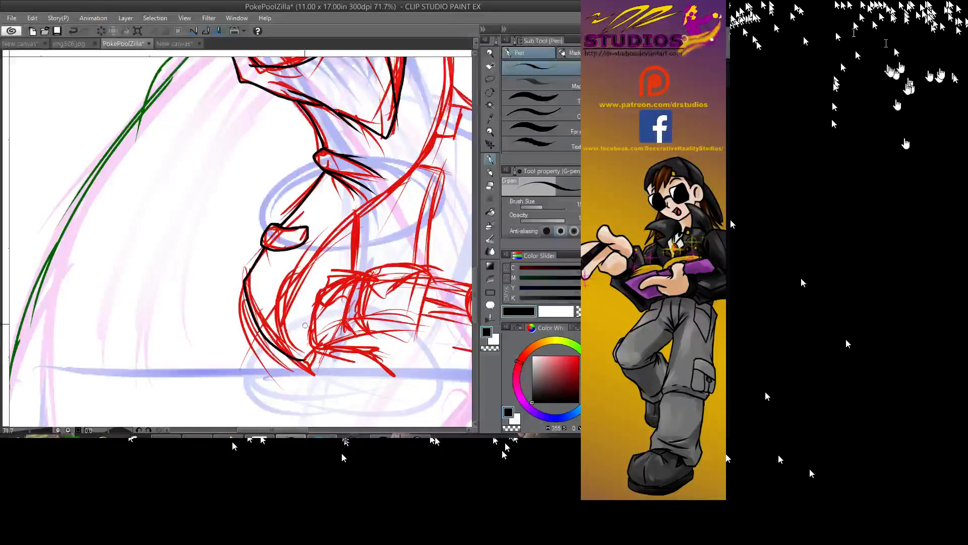
# - Ink the jacket's long curved front edge from the collar past the waist on the raised-arm side, redoing the first stroke
pyautogui.moveTo(291, 212); pyautogui.dragTo(232, 357)
pyautogui.moveTo(359, 88)
pyautogui.mouseDown()
pyautogui.moveTo(323, 245)
pyautogui.moveTo(337, 222)
pyautogui.mouseUp()
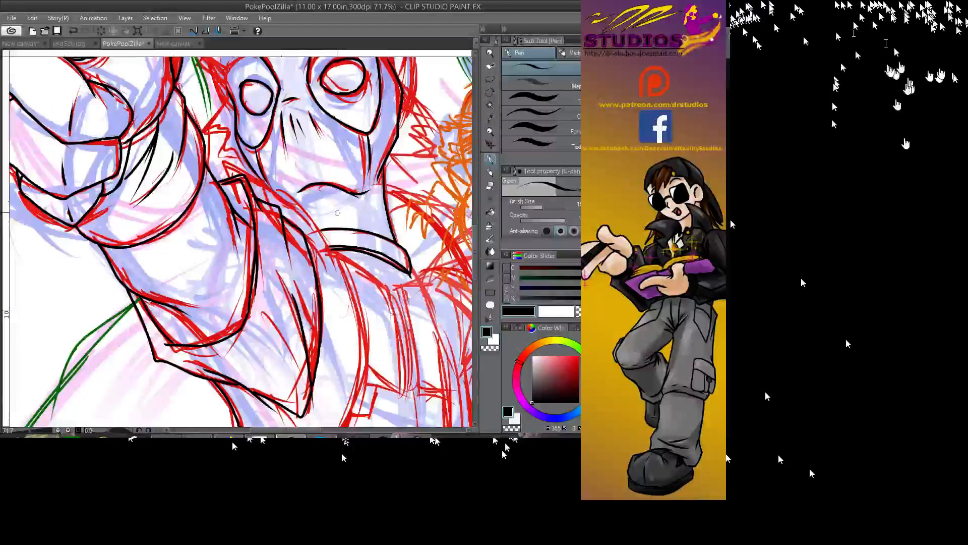
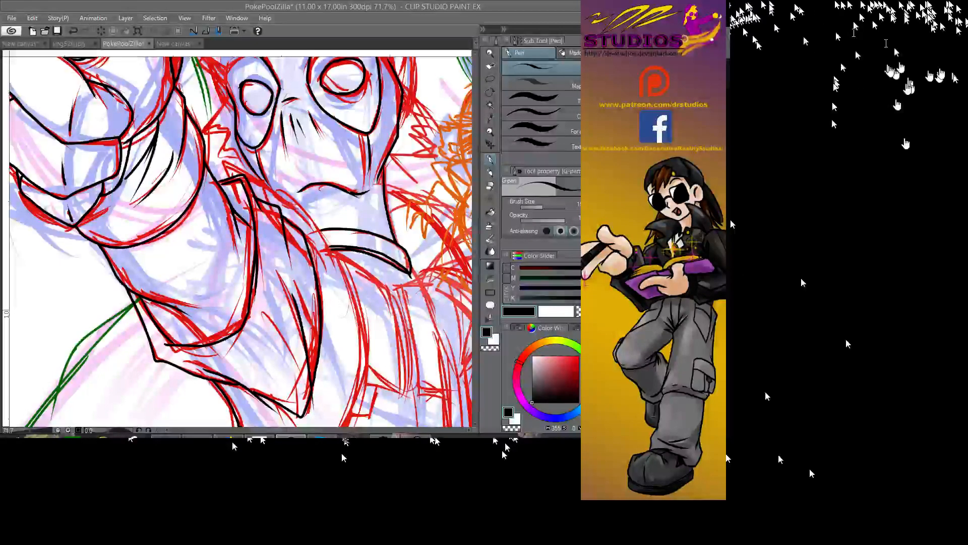
pyautogui.scroll(-2, 239, 242)
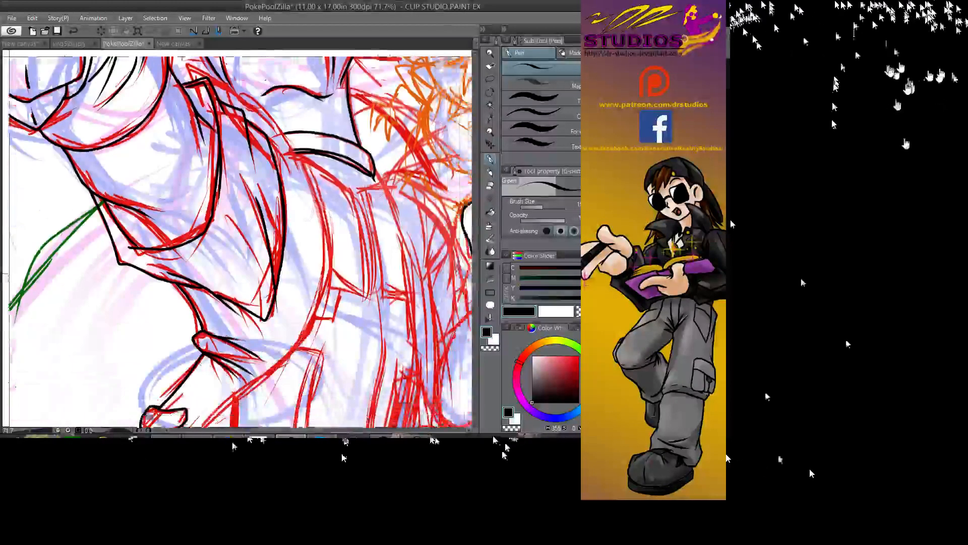
pyautogui.scroll(-2, 240, 242)
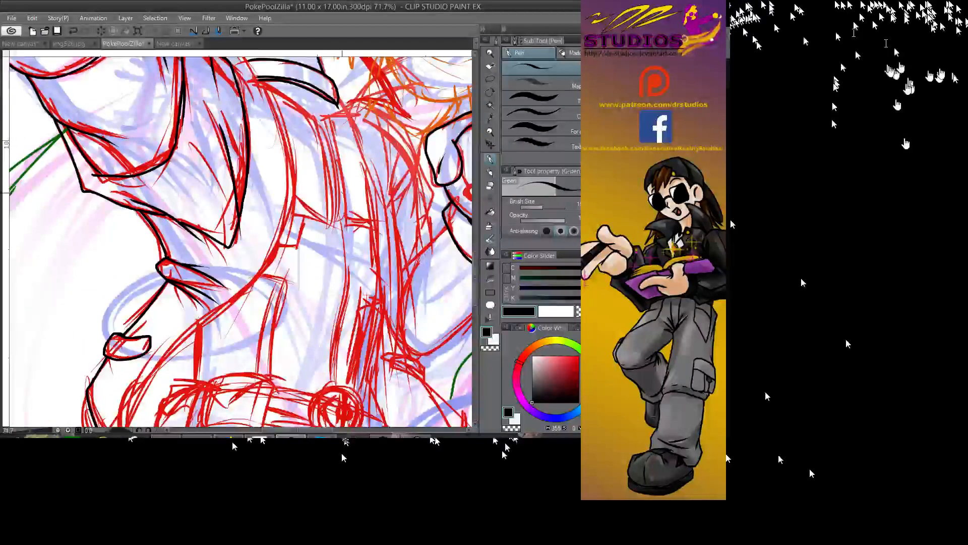
pyautogui.scroll(-1, 239, 242)
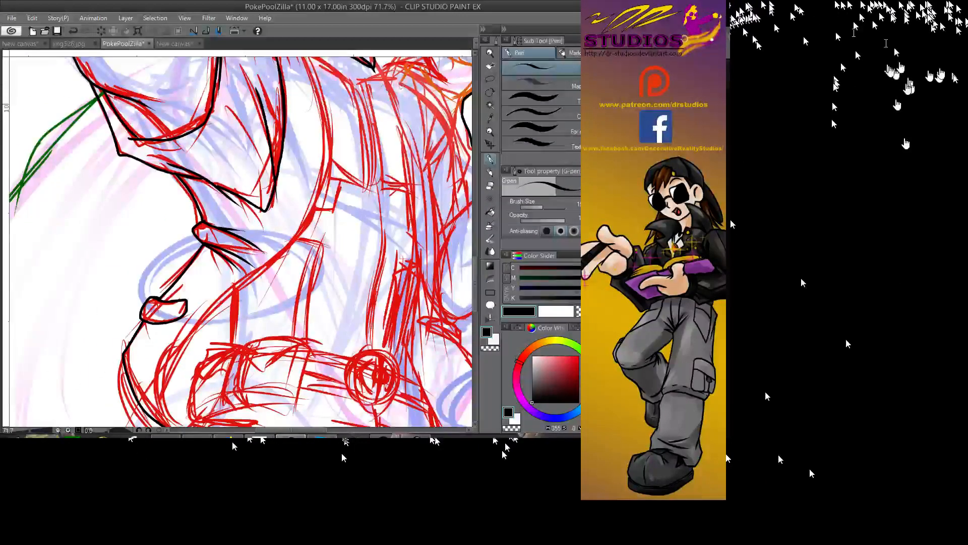
pyautogui.scroll(1, 240, 242)
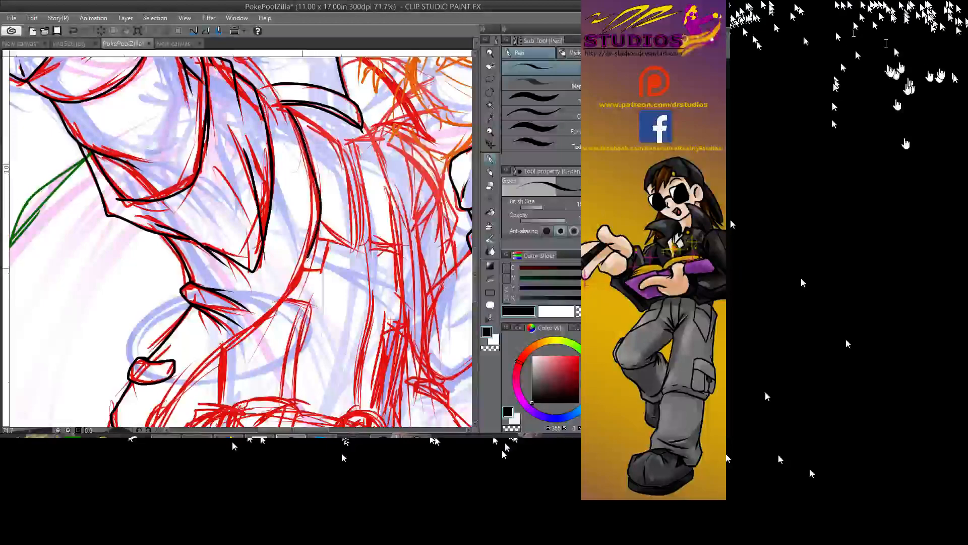
pyautogui.hotkey('ctrl', 'z')
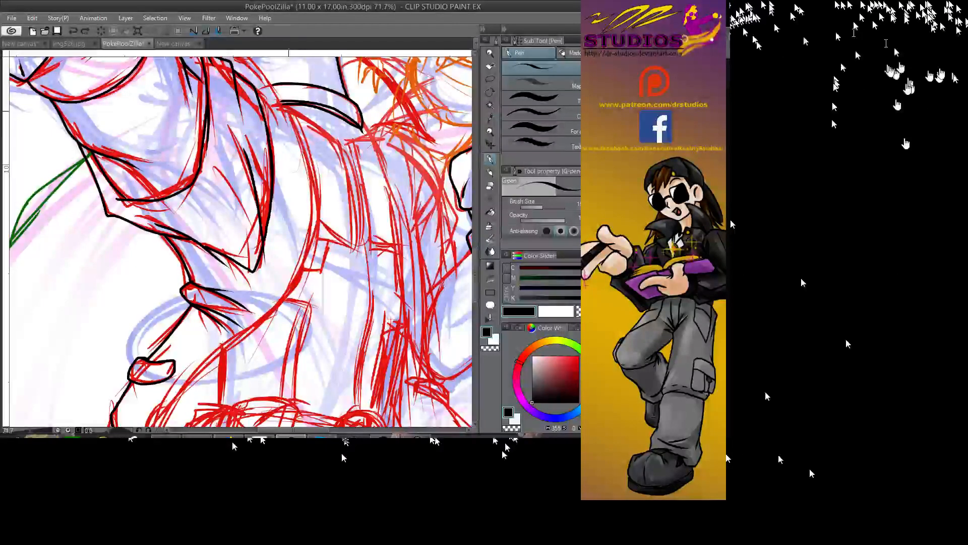
pyautogui.moveTo(314, 145); pyautogui.dragTo(303, 235)
pyautogui.moveTo(293, 291); pyautogui.dragTo(212, 361)
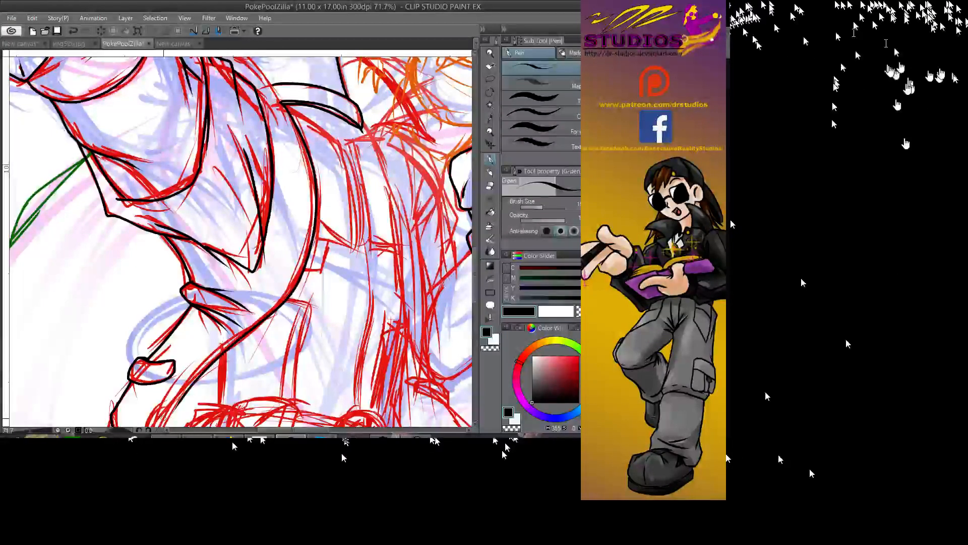
# - Extend the jacket's front edge down to its lower tip and ink the outer rim of the curved hem
pyautogui.scroll(-4, 239, 242)
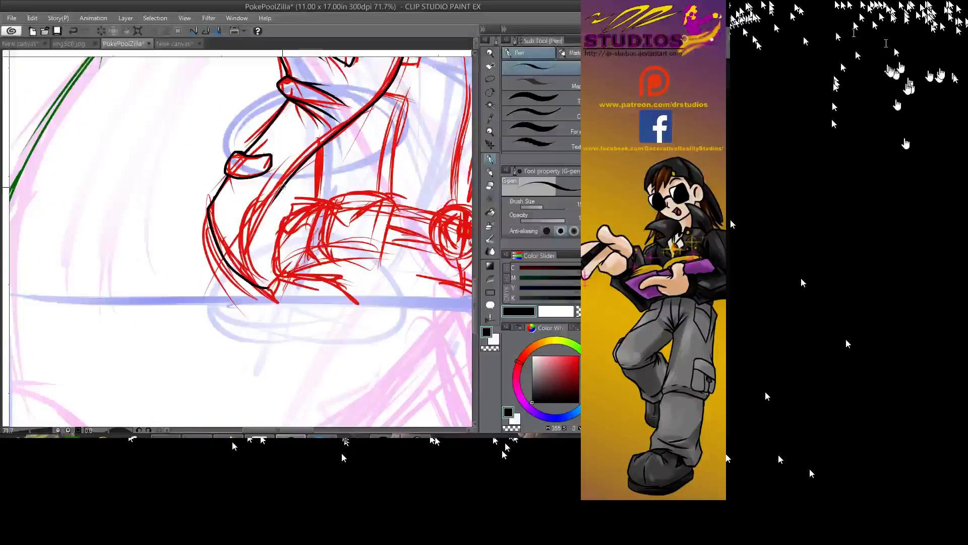
pyautogui.moveTo(275, 201)
pyautogui.mouseDown()
pyautogui.moveTo(255, 268)
pyautogui.moveTo(270, 282)
pyautogui.mouseUp()
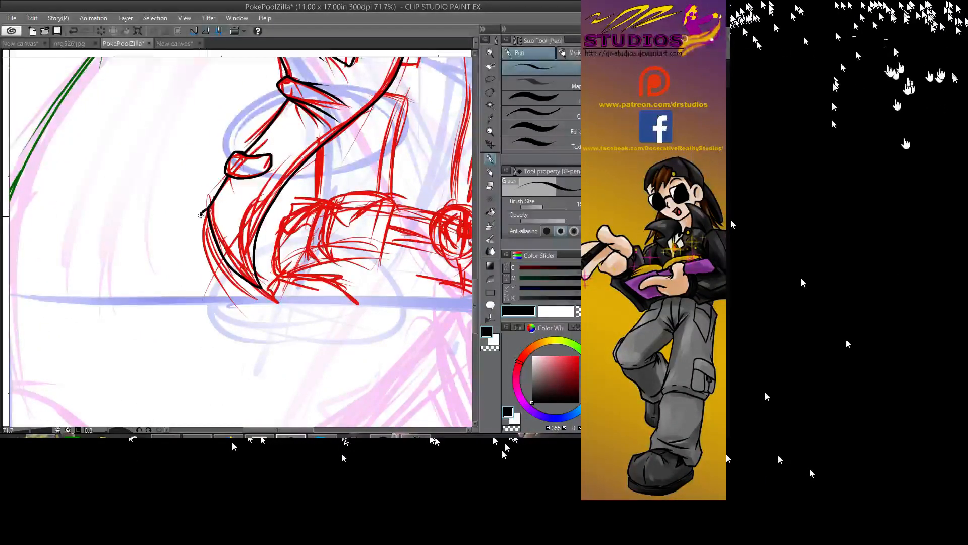
pyautogui.moveTo(200, 214)
pyautogui.mouseDown()
pyautogui.moveTo(204, 245)
pyautogui.moveTo(267, 298)
pyautogui.mouseUp()
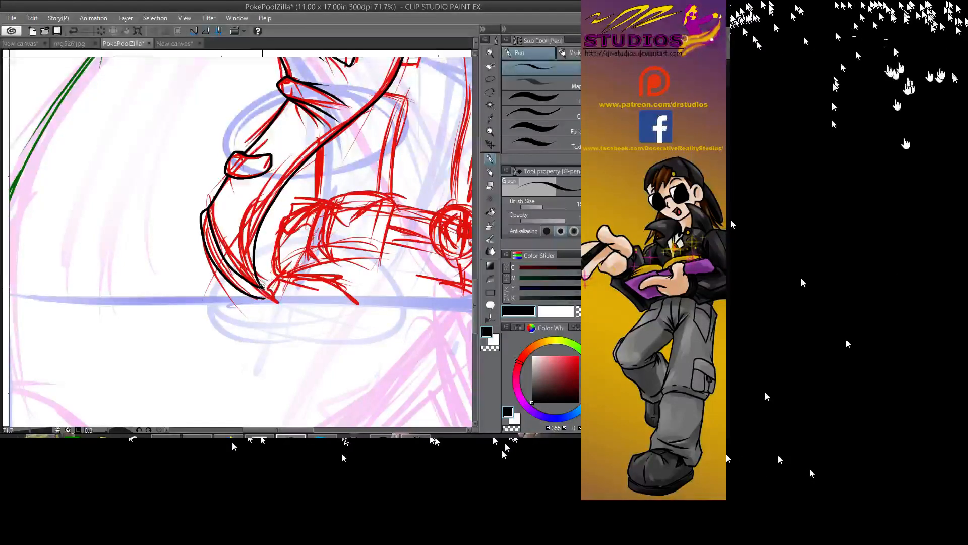
# - Ink the jacket's lower front edge on the fist side, the small tab, and the flared outer contour, reworking the tip
pyautogui.scroll(5, 262, 286)
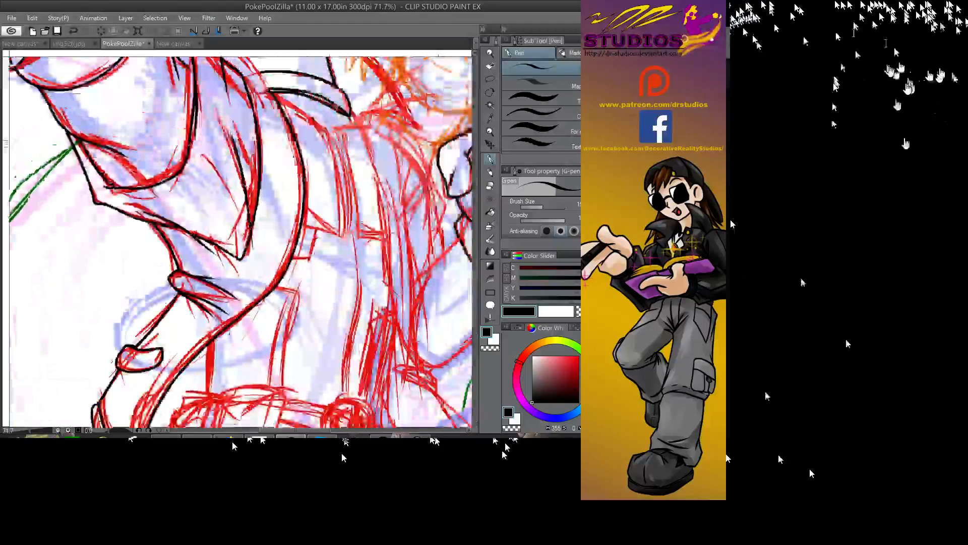
pyautogui.scroll(10, 240, 242)
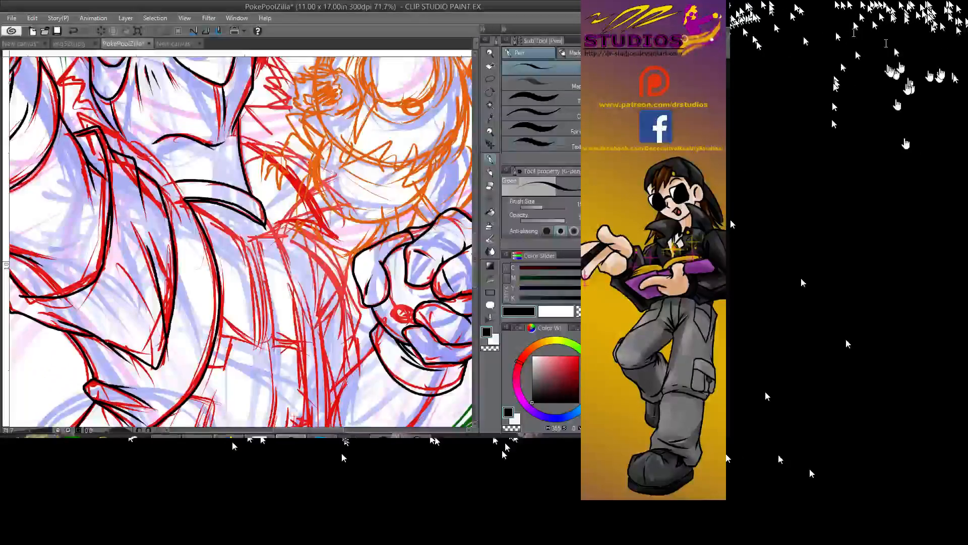
pyautogui.hscroll(1, 239, 242)
pyautogui.scroll(-4, 239, 242)
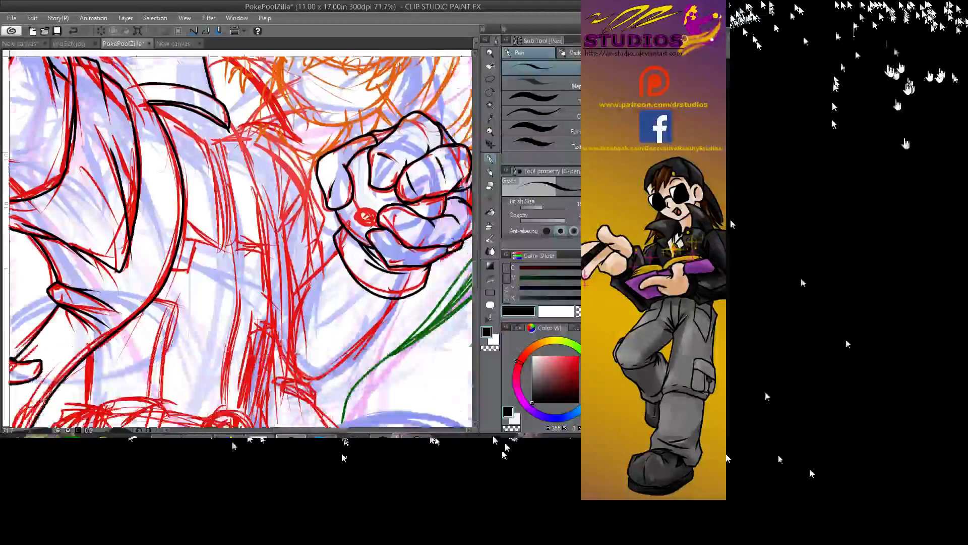
pyautogui.scroll(-4, 239, 242)
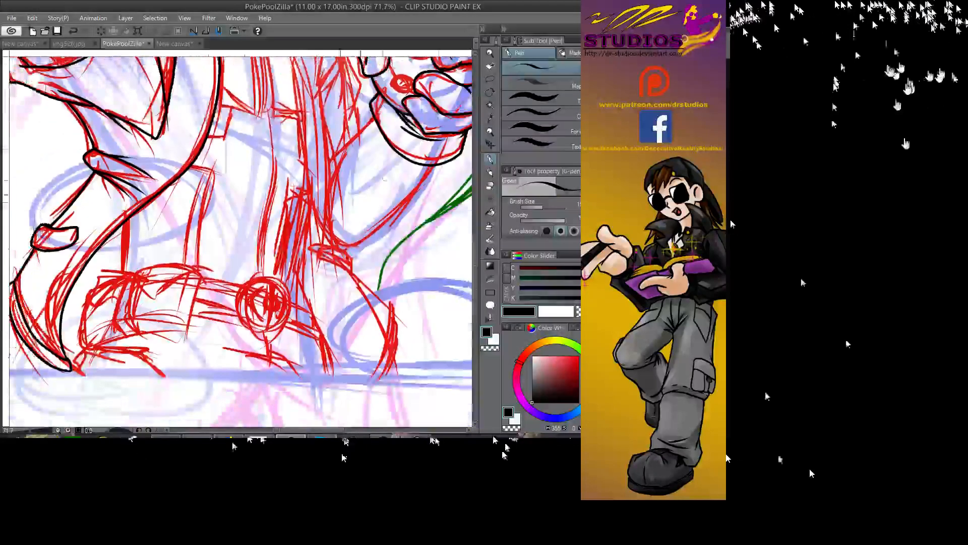
pyautogui.moveTo(305, 151)
pyautogui.mouseDown()
pyautogui.moveTo(295, 222)
pyautogui.moveTo(303, 293)
pyautogui.moveTo(356, 391)
pyautogui.mouseUp()
pyautogui.moveTo(315, 247)
pyautogui.mouseDown()
pyautogui.moveTo(350, 255)
pyautogui.moveTo(352, 264)
pyautogui.moveTo(318, 256)
pyautogui.moveTo(370, 276)
pyautogui.moveTo(354, 269)
pyautogui.moveTo(387, 316)
pyautogui.moveTo(359, 404)
pyautogui.mouseUp()
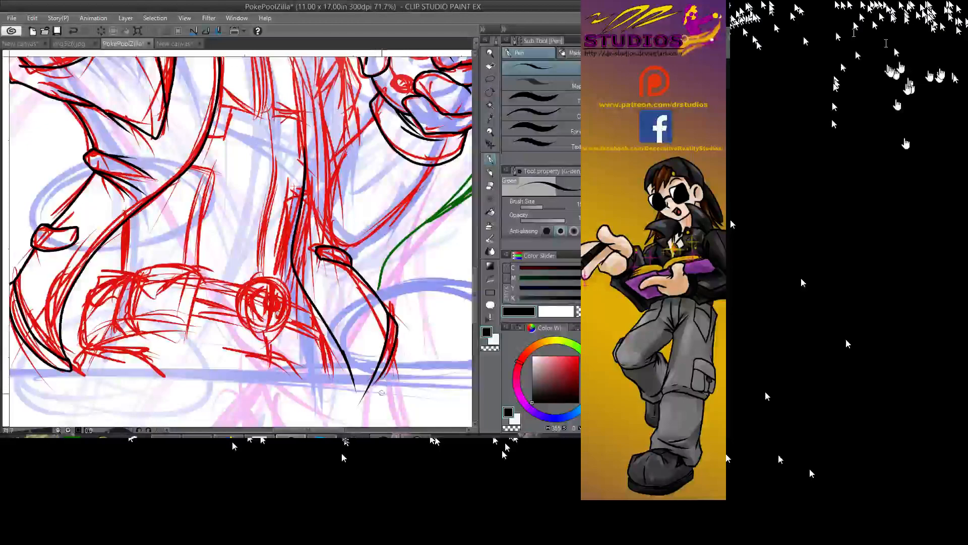
pyautogui.hotkey('ctrl', 'z')
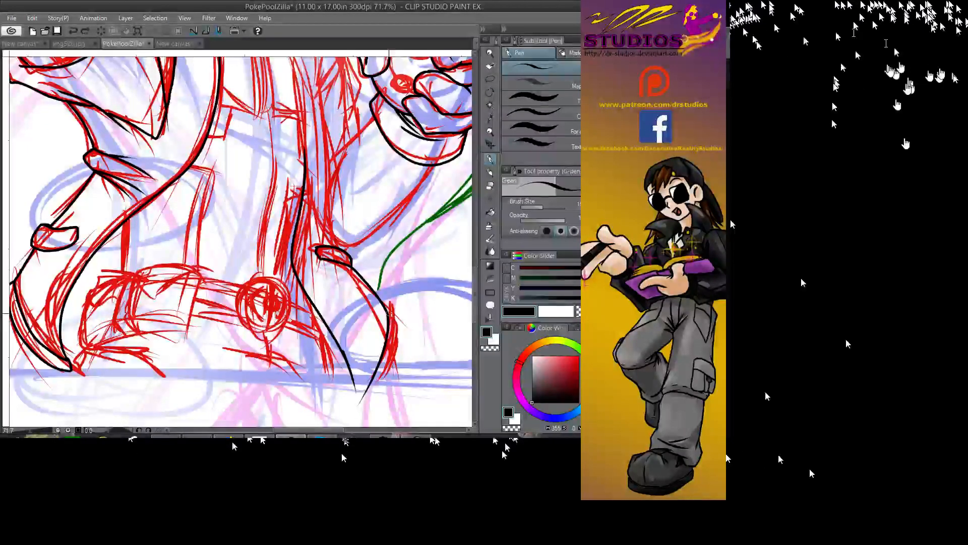
pyautogui.moveTo(390, 389); pyautogui.dragTo(372, 411)
# - Ink the sloping line from the neck to the fist-side shoulder and the short curve beside the collar tip, reworking the slope
pyautogui.scroll(6, 239, 242)
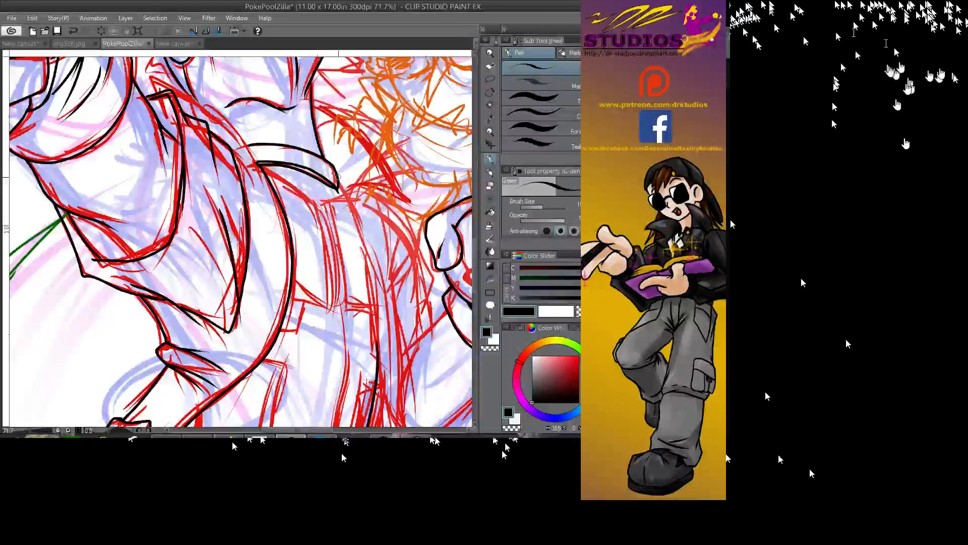
pyautogui.moveTo(311, 108)
pyautogui.mouseDown()
pyautogui.moveTo(355, 126)
pyautogui.moveTo(386, 174)
pyautogui.mouseUp()
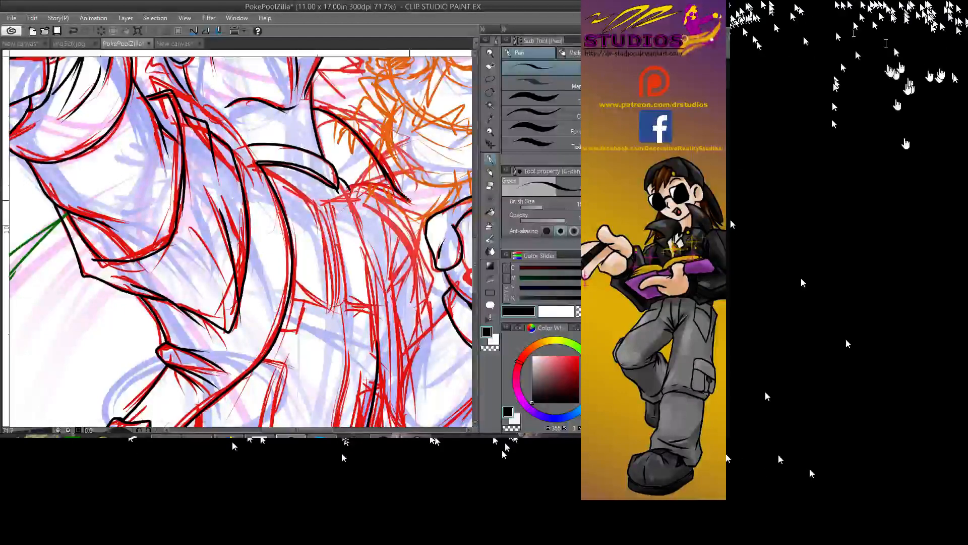
pyautogui.hotkey('ctrl', 'z')
pyautogui.moveTo(312, 108)
pyautogui.mouseDown()
pyautogui.moveTo(387, 179)
pyautogui.moveTo(356, 184)
pyautogui.moveTo(411, 199)
pyautogui.mouseUp()
pyautogui.hotkey('ctrl', 'z')
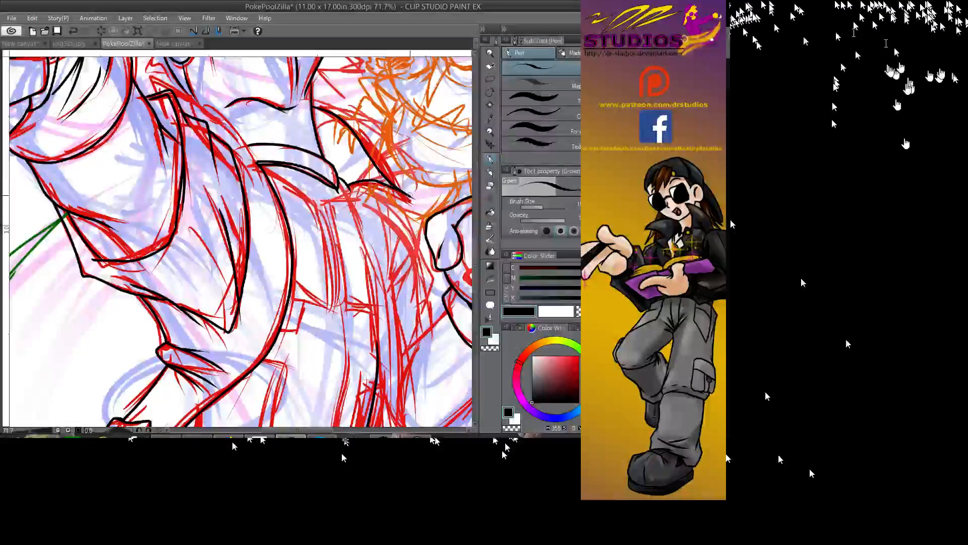
# - Ink the doubled shoulder line from behind the raised glove cuff down to the collar, redoing the first attempt
pyautogui.moveTo(155, 90)
pyautogui.mouseDown()
pyautogui.moveTo(213, 176)
pyautogui.moveTo(265, 189)
pyautogui.moveTo(331, 229)
pyautogui.moveTo(344, 256)
pyautogui.mouseUp()
pyautogui.moveTo(299, 234); pyautogui.dragTo(323, 247)
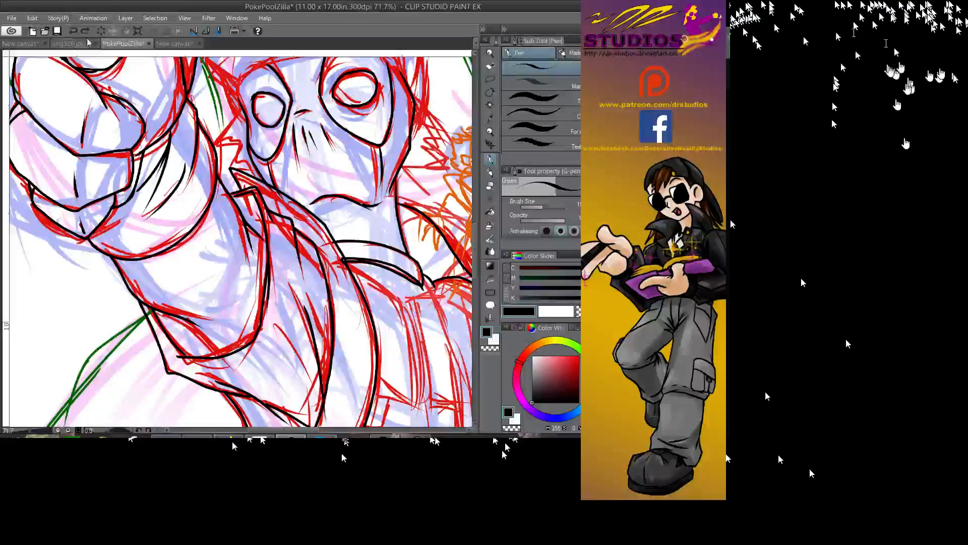
pyautogui.hotkey('ctrl', 'z')
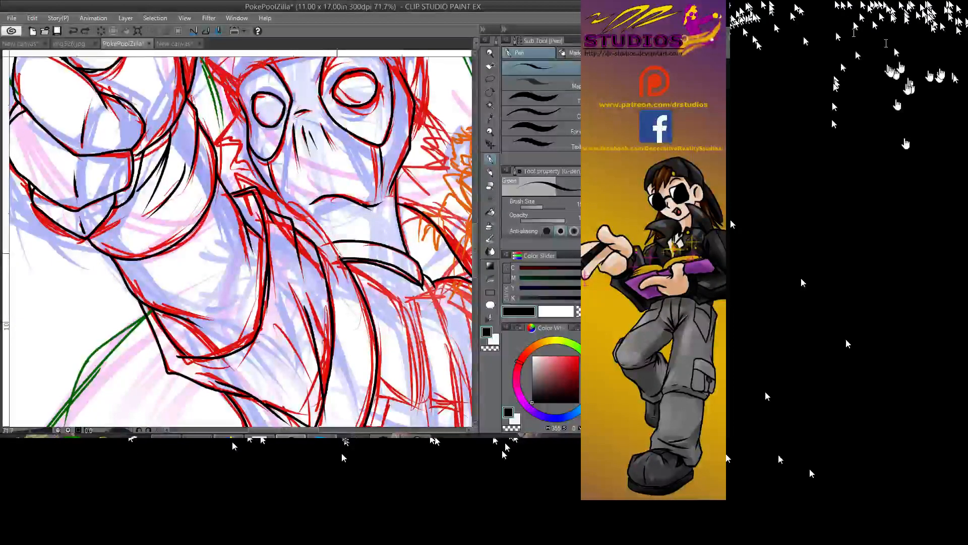
pyautogui.moveTo(232, 169); pyautogui.dragTo(330, 256)
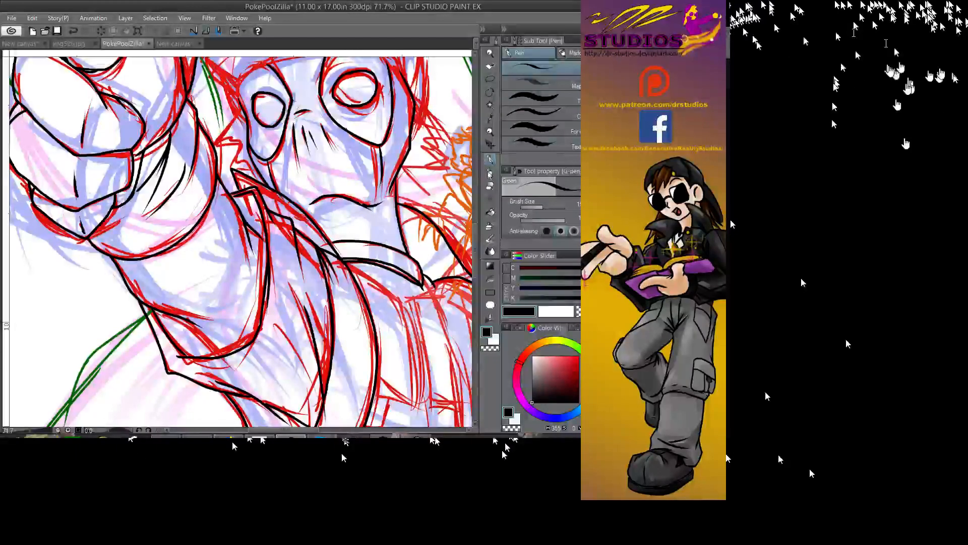
# - Ink the fist-side shoulder curve, the angular sleeve edge beside the fist, and the pointed fold inside it
pyautogui.moveTo(392, 242); pyautogui.dragTo(249, 120)
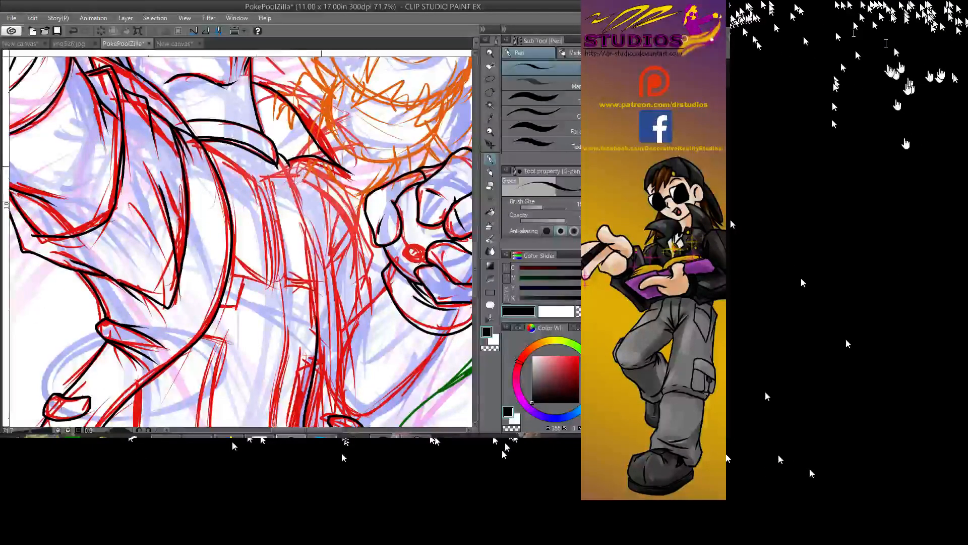
pyautogui.moveTo(302, 158)
pyautogui.mouseDown()
pyautogui.moveTo(321, 164)
pyautogui.moveTo(331, 189)
pyautogui.moveTo(329, 255)
pyautogui.mouseUp()
pyautogui.moveTo(343, 216); pyautogui.dragTo(330, 255)
pyautogui.moveTo(331, 174)
pyautogui.mouseDown()
pyautogui.moveTo(356, 196)
pyautogui.moveTo(365, 228)
pyautogui.moveTo(356, 256)
pyautogui.moveTo(376, 278)
pyautogui.moveTo(350, 313)
pyautogui.mouseUp()
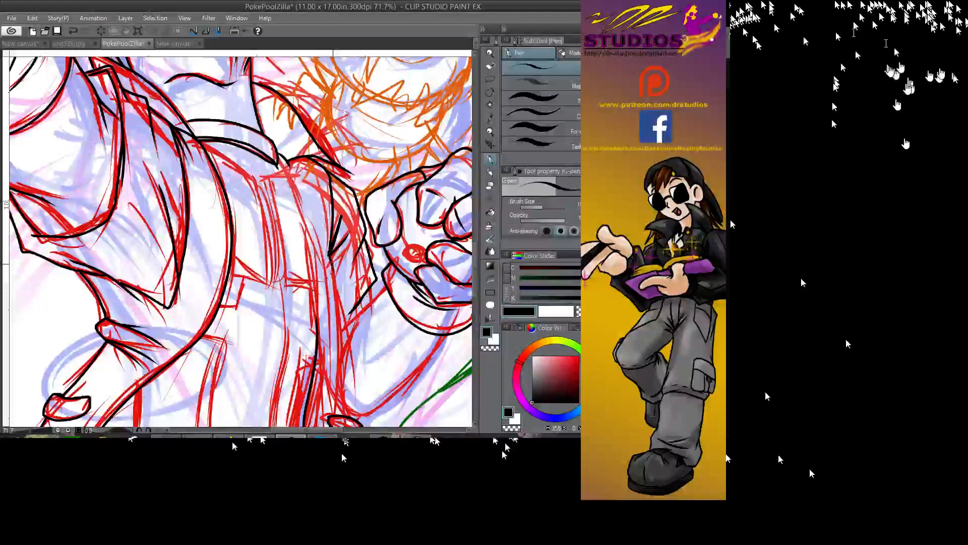
# - Ink the fist-side torso line down to the waist tab and the jacket's doubled front edge descending from the collar
pyautogui.moveTo(329, 262)
pyautogui.mouseDown()
pyautogui.moveTo(346, 411)
pyautogui.moveTo(362, 249)
pyautogui.moveTo(340, 264)
pyautogui.moveTo(317, 411)
pyautogui.mouseUp()
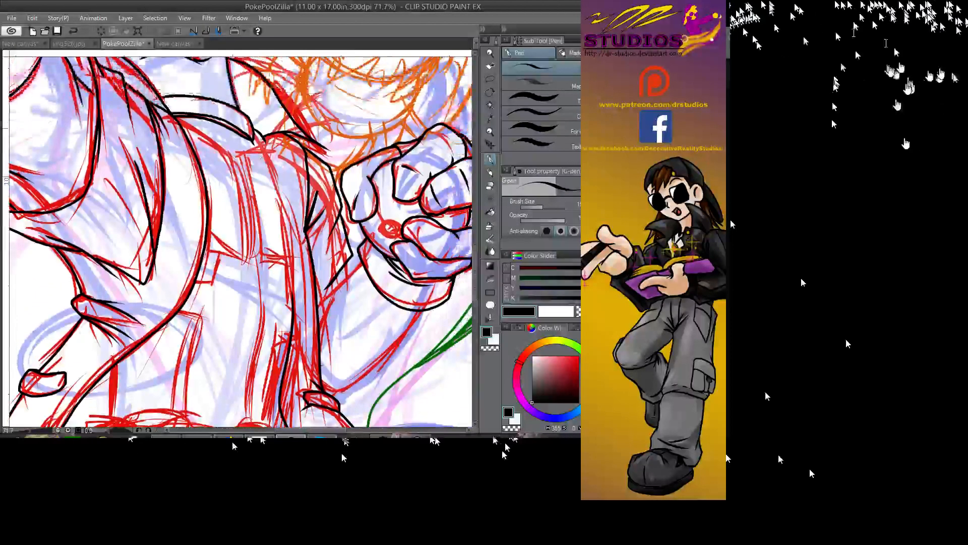
pyautogui.moveTo(296, 267); pyautogui.dragTo(291, 303)
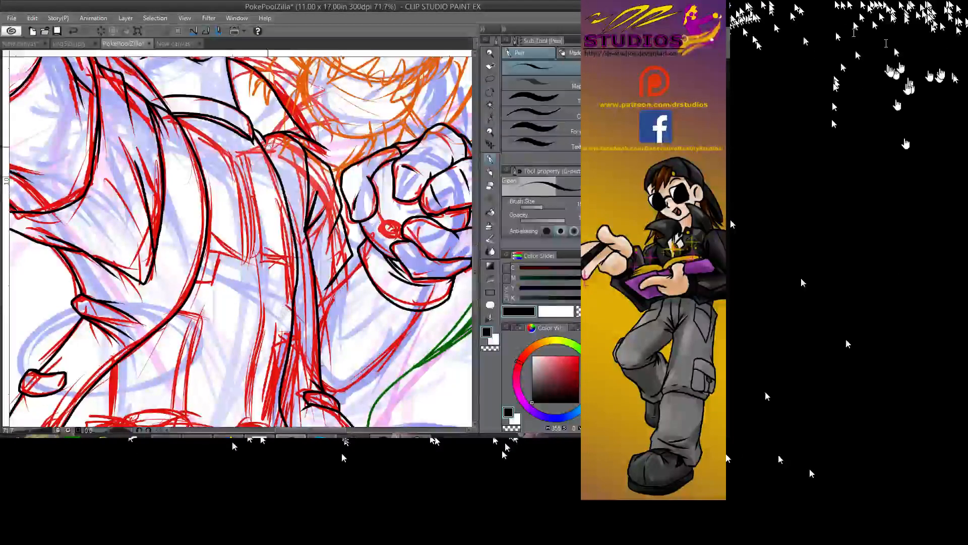
pyautogui.moveTo(263, 144)
pyautogui.mouseDown()
pyautogui.moveTo(285, 183)
pyautogui.moveTo(302, 258)
pyautogui.mouseUp()
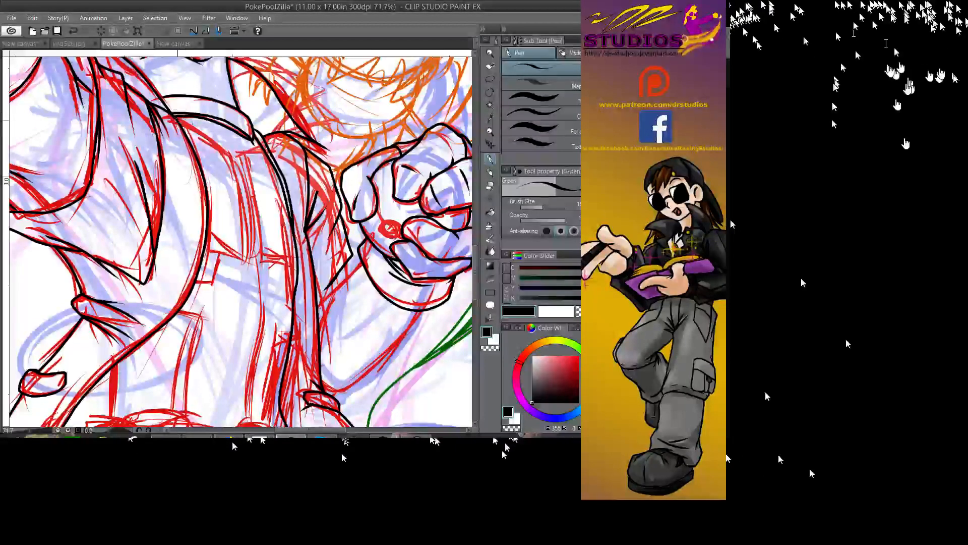
# - Ink the paired chest seam lines running down from the collar, with the short edge joining the fist-side seam to the collar
pyautogui.moveTo(237, 182); pyautogui.dragTo(252, 260)
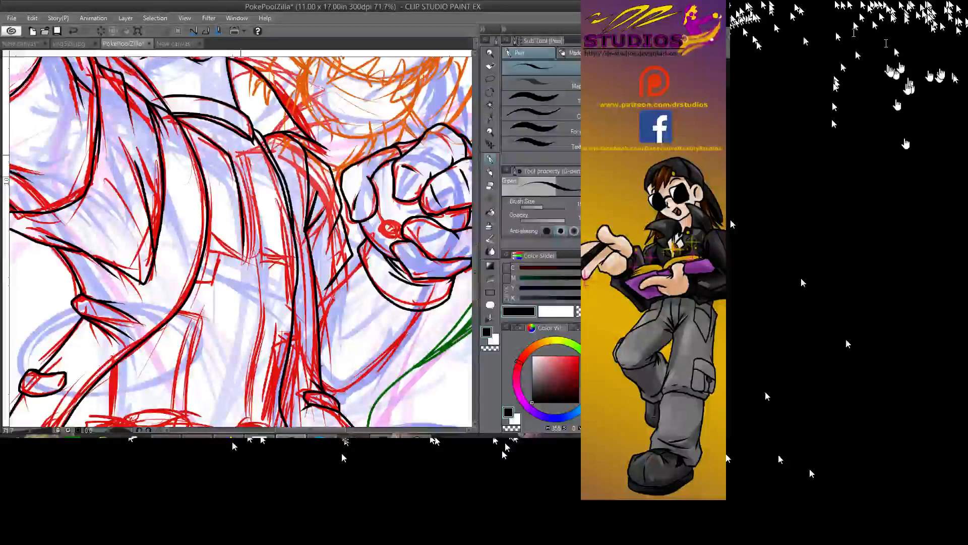
pyautogui.moveTo(244, 162); pyautogui.dragTo(255, 232)
pyautogui.moveTo(252, 138); pyautogui.dragTo(235, 176)
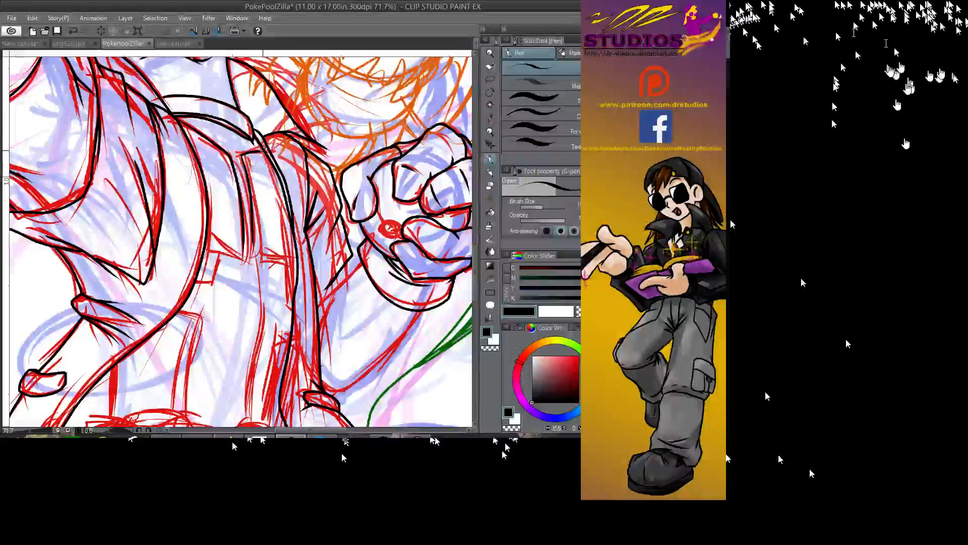
pyautogui.moveTo(248, 137)
pyautogui.mouseDown()
pyautogui.moveTo(253, 146)
pyautogui.moveTo(255, 127)
pyautogui.mouseUp()
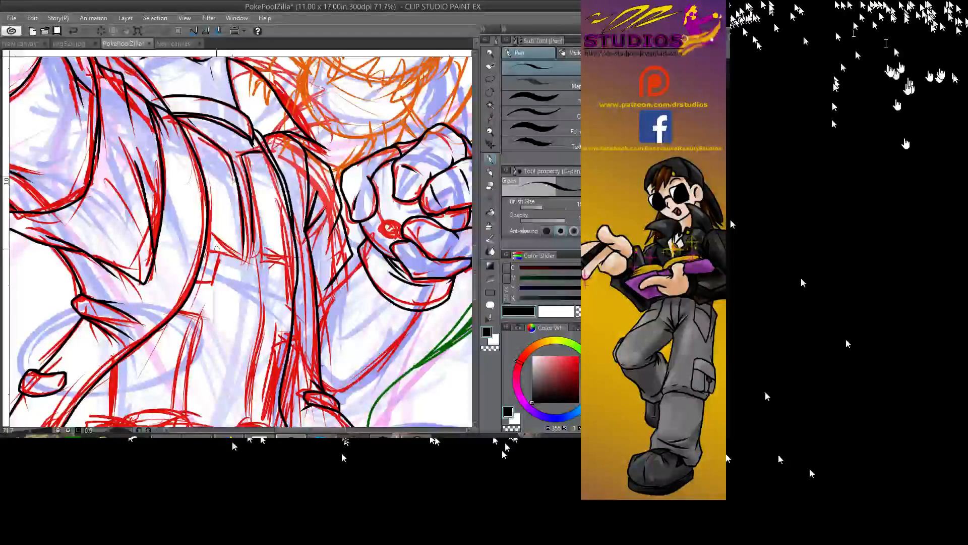
# - Ink the lower edges of both chest panels and the short stepped seams below them at the jacket edges
pyautogui.moveTo(209, 250); pyautogui.dragTo(238, 256)
pyautogui.moveTo(332, 191); pyautogui.dragTo(313, 214)
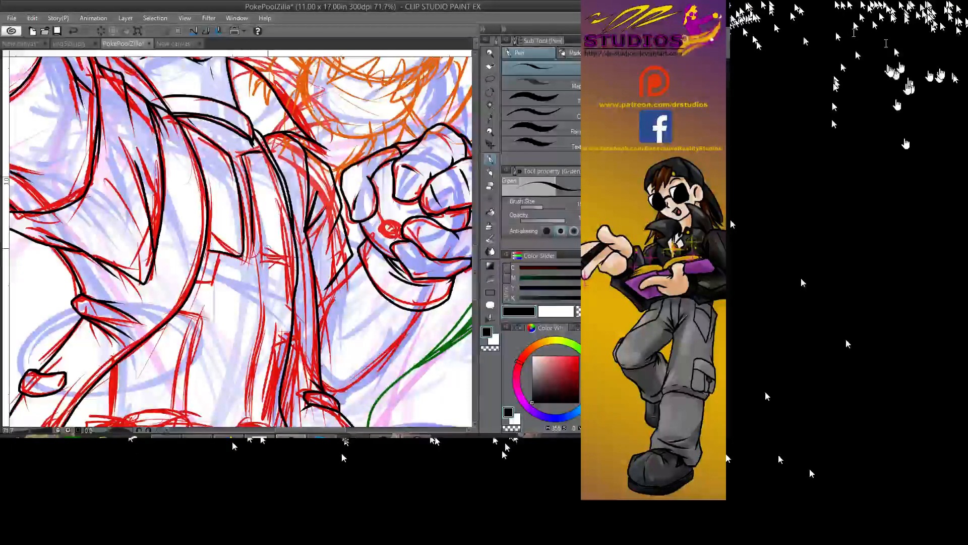
pyautogui.moveTo(258, 255); pyautogui.dragTo(290, 265)
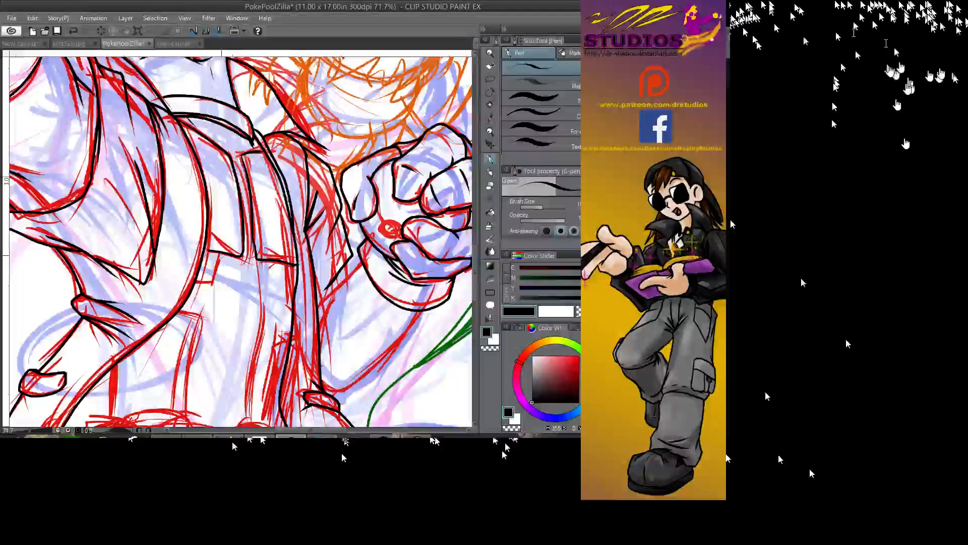
pyautogui.moveTo(219, 255)
pyautogui.mouseDown()
pyautogui.moveTo(214, 281)
pyautogui.moveTo(196, 284)
pyautogui.mouseUp()
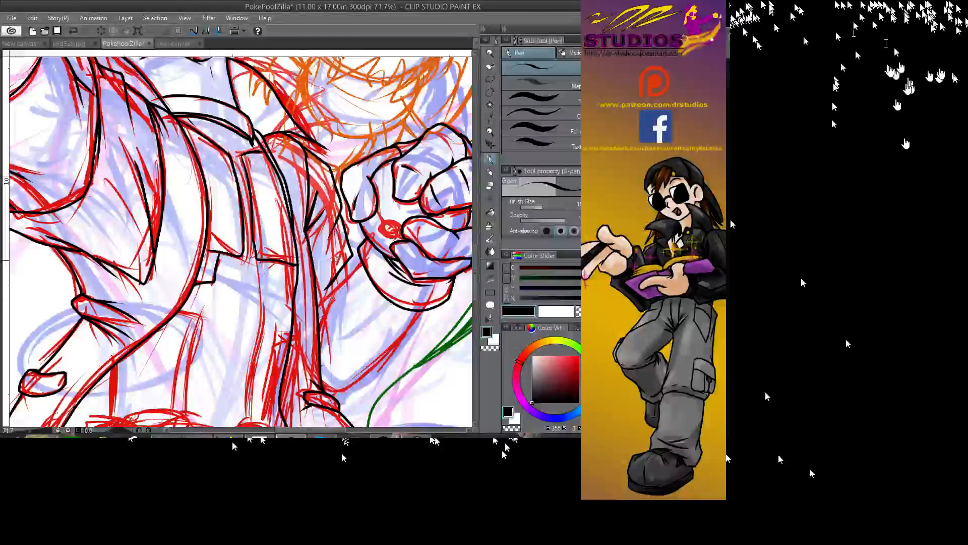
pyautogui.moveTo(291, 263); pyautogui.dragTo(296, 290)
# - Ink the long vertical seam lines on the lower torso, from beneath the chest panels down to the belt
pyautogui.scroll(-5, 297, 291)
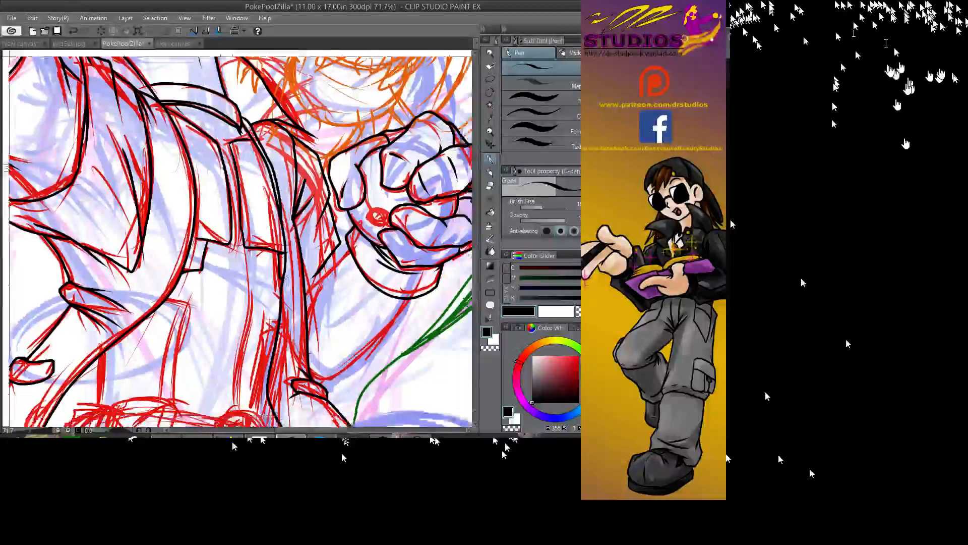
pyautogui.moveTo(254, 136)
pyautogui.mouseDown()
pyautogui.moveTo(261, 195)
pyautogui.moveTo(248, 298)
pyautogui.mouseUp()
pyautogui.moveTo(177, 190)
pyautogui.mouseDown()
pyautogui.moveTo(202, 195)
pyautogui.moveTo(183, 293)
pyautogui.mouseUp()
pyautogui.moveTo(112, 265); pyautogui.dragTo(108, 300)
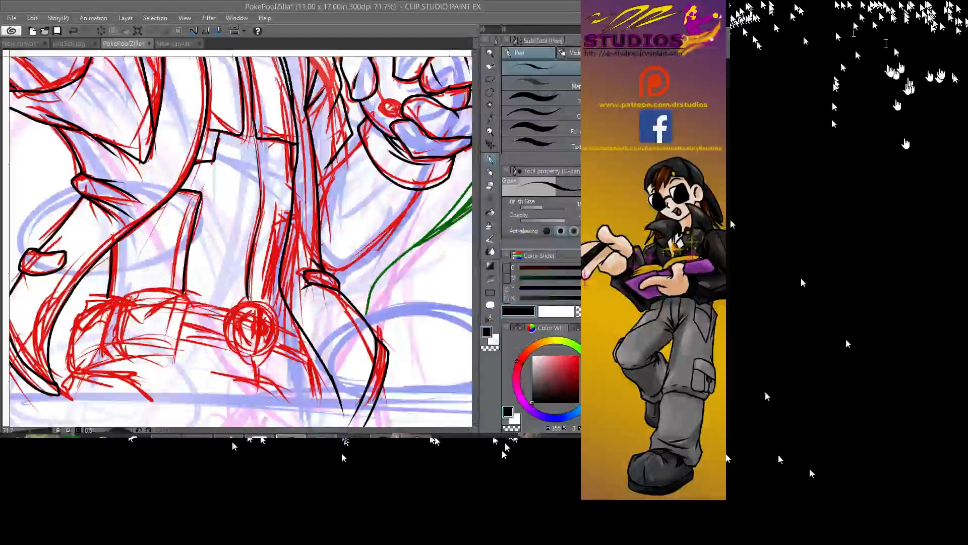
# - Ink the larger belt pouch with its pointed flap, round button, side fold and bottom edge
pyautogui.moveTo(113, 331)
pyautogui.mouseDown()
pyautogui.moveTo(168, 310)
pyautogui.moveTo(152, 260)
pyautogui.mouseUp()
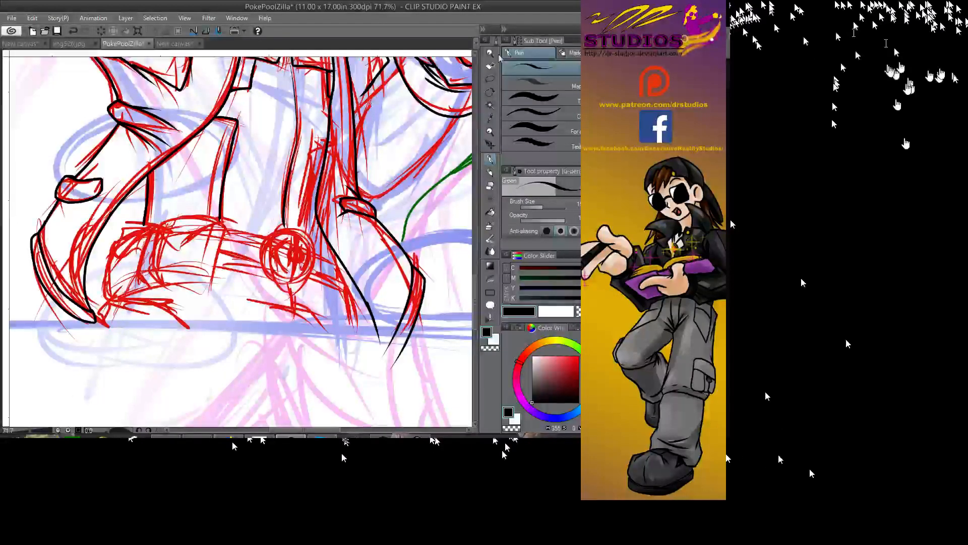
pyautogui.hotkey('ctrl', 'space')
pyautogui.moveTo(178, 212); pyautogui.dragTo(196, 218)
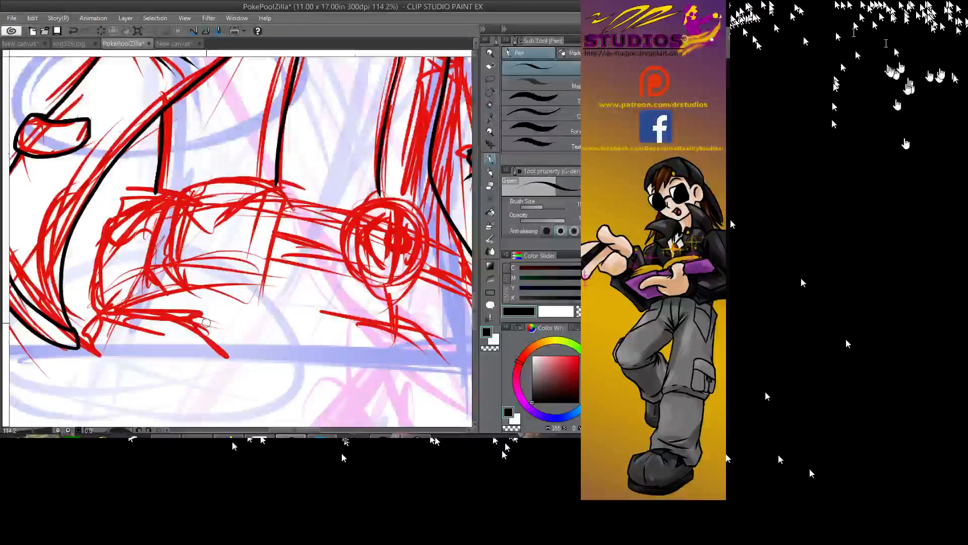
pyautogui.moveTo(188, 187)
pyautogui.mouseDown()
pyautogui.moveTo(274, 179)
pyautogui.moveTo(289, 208)
pyautogui.moveTo(246, 194)
pyautogui.moveTo(206, 232)
pyautogui.mouseUp()
pyautogui.moveTo(180, 191)
pyautogui.mouseDown()
pyautogui.moveTo(212, 233)
pyautogui.moveTo(201, 218)
pyautogui.moveTo(207, 210)
pyautogui.moveTo(168, 252)
pyautogui.moveTo(194, 288)
pyautogui.mouseUp()
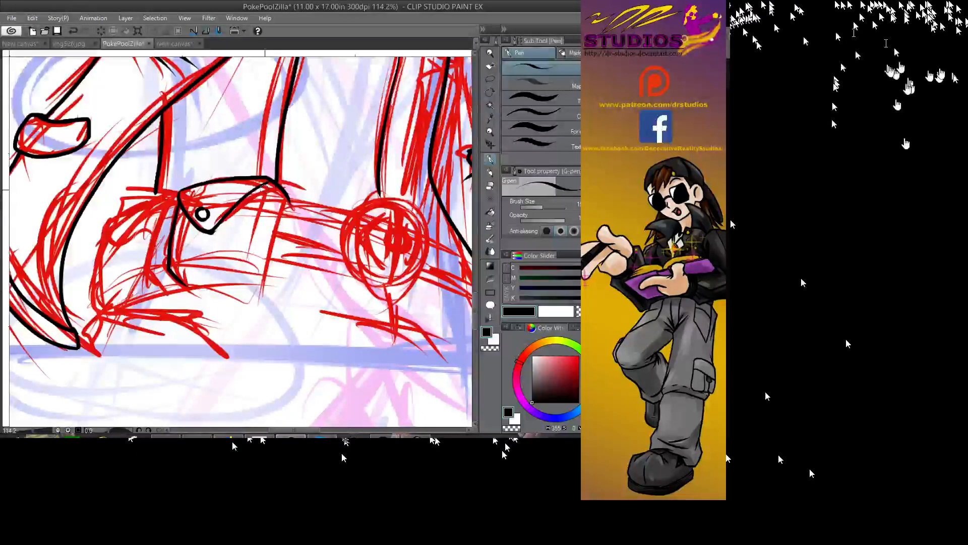
pyautogui.moveTo(269, 182); pyautogui.dragTo(245, 261)
pyautogui.moveTo(290, 205); pyautogui.dragTo(267, 276)
pyautogui.moveTo(186, 286)
pyautogui.mouseDown()
pyautogui.moveTo(266, 281)
pyautogui.moveTo(218, 260)
pyautogui.moveTo(178, 264)
pyautogui.mouseUp()
# - Ink the smaller belt pouch behind the larger one, with its flap, button, side edges and bottom
pyautogui.moveTo(156, 202)
pyautogui.mouseDown()
pyautogui.moveTo(118, 243)
pyautogui.moveTo(105, 238)
pyautogui.moveTo(115, 234)
pyautogui.moveTo(107, 235)
pyautogui.moveTo(111, 219)
pyautogui.moveTo(179, 198)
pyautogui.moveTo(141, 269)
pyautogui.mouseUp()
pyautogui.moveTo(107, 231); pyautogui.dragTo(93, 306)
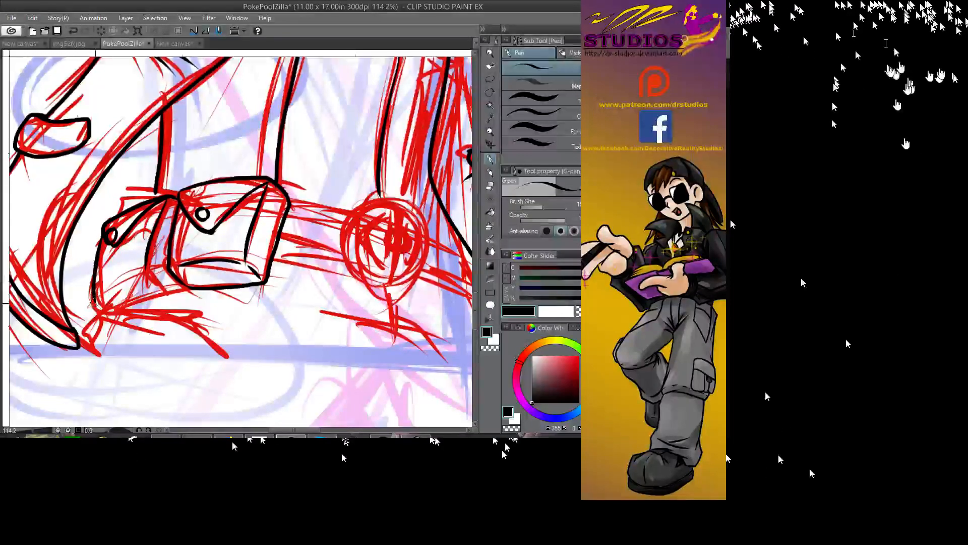
pyautogui.moveTo(144, 268); pyautogui.dragTo(97, 300)
pyautogui.moveTo(143, 274); pyautogui.dragTo(166, 287)
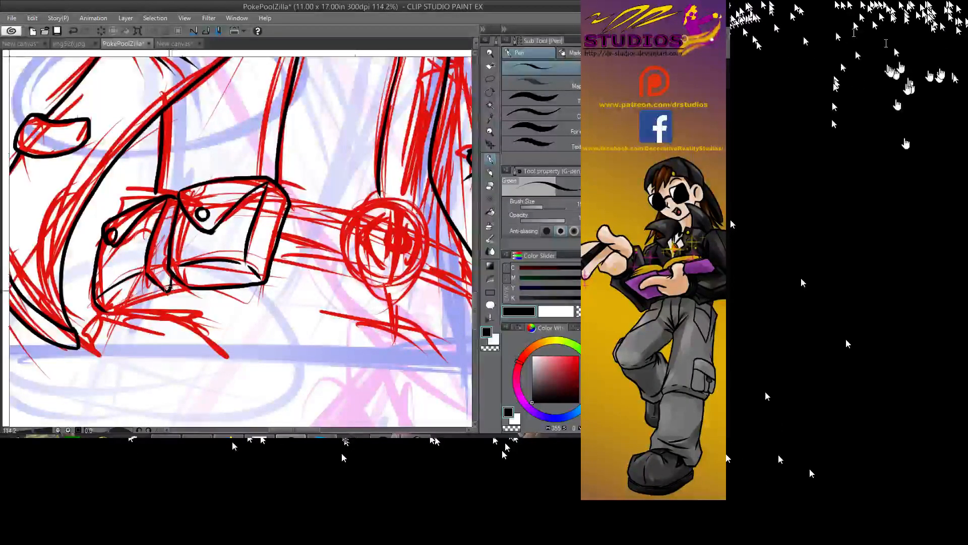
pyautogui.moveTo(178, 220); pyautogui.dragTo(165, 252)
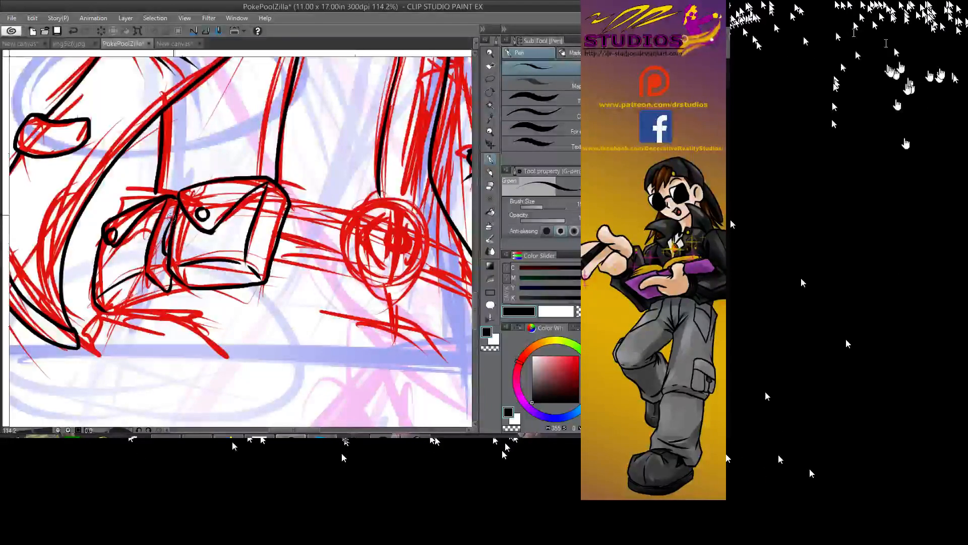
pyautogui.moveTo(107, 310); pyautogui.dragTo(170, 288)
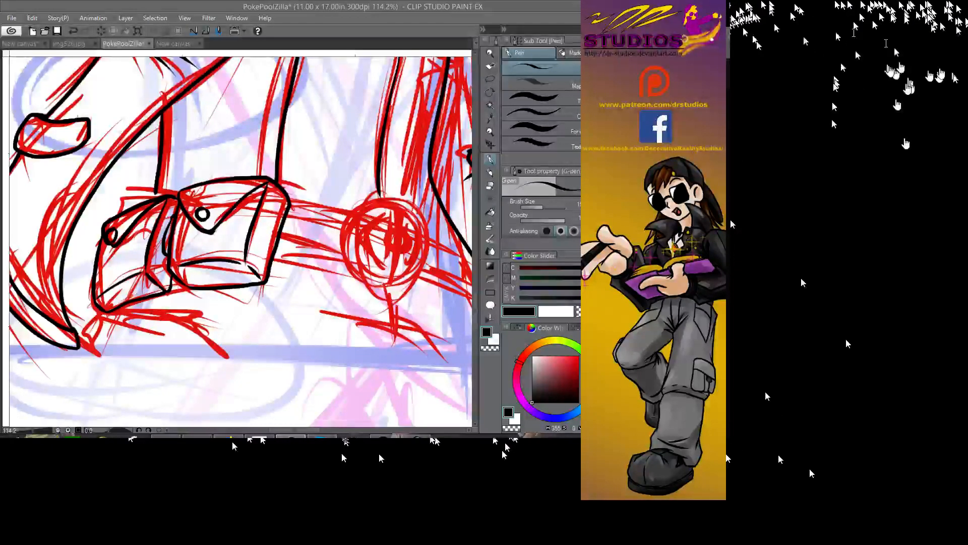
# - Ink the short hip line and angled edge beneath the belt pouches, reworking the first strokes
pyautogui.hscroll(-1, 240, 241)
pyautogui.hscroll(-3, 240, 241)
pyautogui.scroll(-2, 240, 241)
pyautogui.moveTo(162, 295)
pyautogui.mouseDown()
pyautogui.moveTo(168, 311)
pyautogui.moveTo(201, 274)
pyautogui.moveTo(283, 298)
pyautogui.mouseUp()
pyautogui.moveTo(190, 275); pyautogui.dragTo(302, 304)
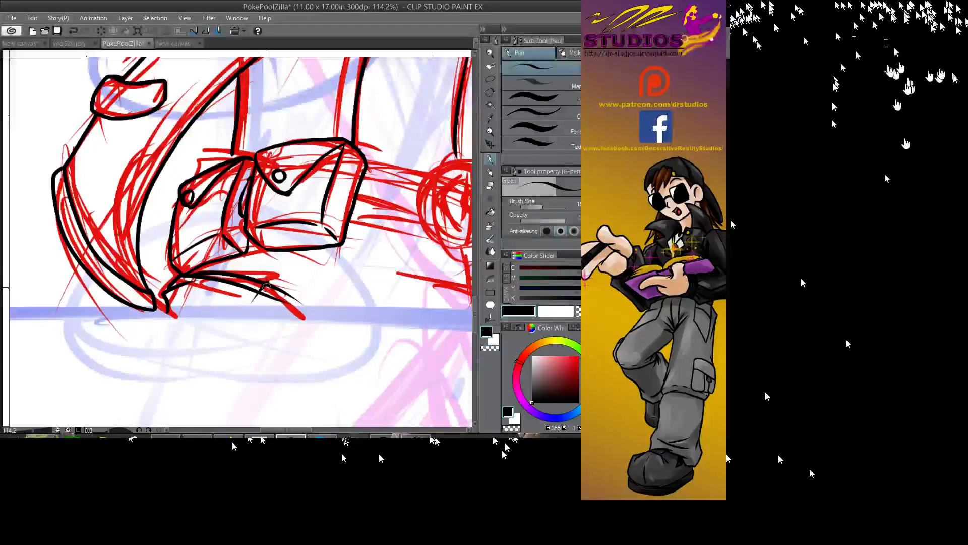
pyautogui.moveTo(269, 280)
pyautogui.mouseDown()
pyautogui.moveTo(257, 303)
pyautogui.moveTo(176, 282)
pyautogui.moveTo(191, 275)
pyautogui.moveTo(159, 323)
pyautogui.mouseUp()
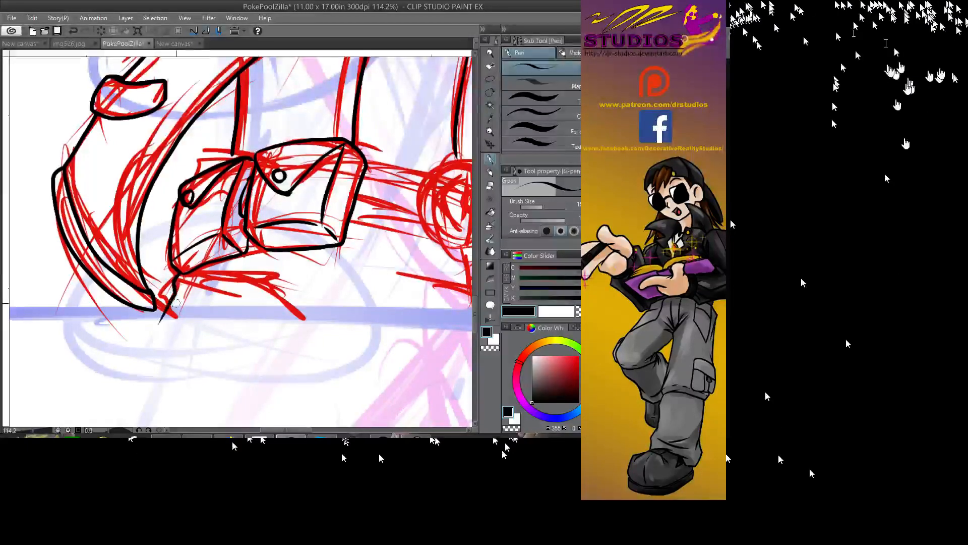
pyautogui.moveTo(182, 272)
pyautogui.mouseDown()
pyautogui.moveTo(290, 279)
pyautogui.moveTo(298, 309)
pyautogui.moveTo(80, 119)
pyautogui.moveTo(112, 304)
pyautogui.moveTo(105, 402)
pyautogui.mouseUp()
# - Ink the short torso line above the belt and the round buckle with its split centre and outer ring
pyautogui.moveTo(318, 128)
pyautogui.mouseDown()
pyautogui.moveTo(322, 181)
pyautogui.moveTo(356, 207)
pyautogui.moveTo(343, 326)
pyautogui.mouseUp()
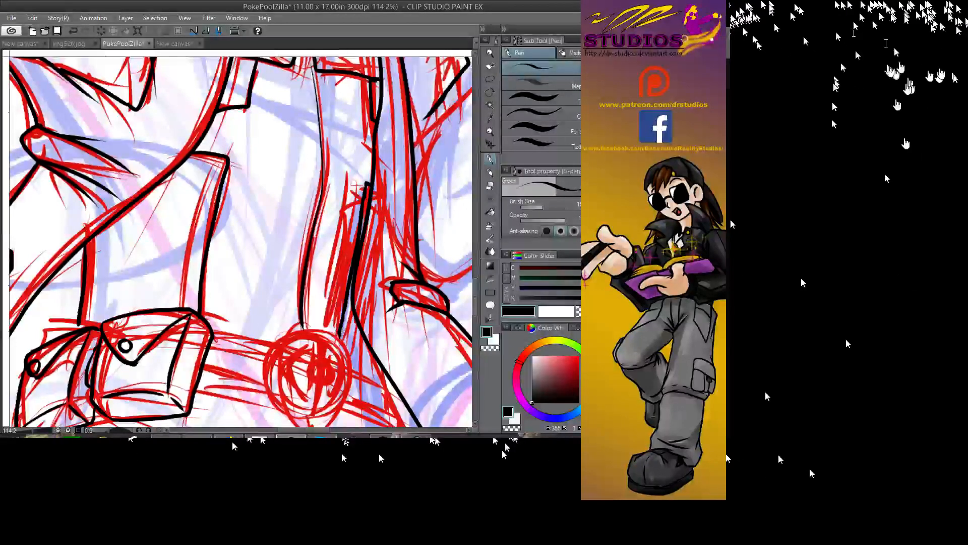
pyautogui.moveTo(474, 296); pyautogui.dragTo(474, 308)
pyautogui.moveTo(312, 227)
pyautogui.mouseDown()
pyautogui.moveTo(351, 207)
pyautogui.moveTo(348, 266)
pyautogui.mouseUp()
pyautogui.moveTo(371, 210)
pyautogui.mouseDown()
pyautogui.moveTo(362, 264)
pyautogui.moveTo(320, 243)
pyautogui.moveTo(352, 211)
pyautogui.mouseUp()
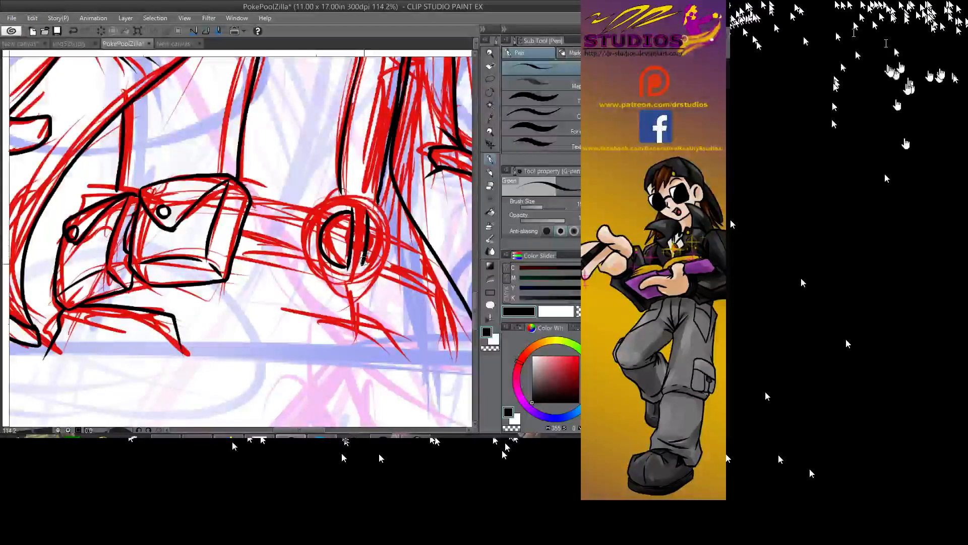
pyautogui.moveTo(369, 208); pyautogui.dragTo(374, 265)
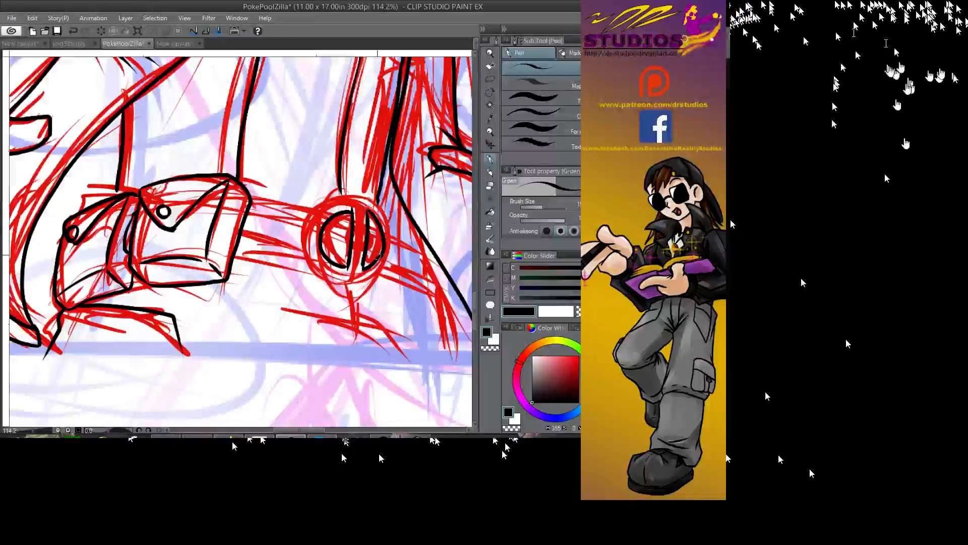
pyautogui.moveTo(315, 271)
pyautogui.mouseDown()
pyautogui.moveTo(342, 285)
pyautogui.moveTo(370, 281)
pyautogui.moveTo(382, 250)
pyautogui.moveTo(304, 249)
pyautogui.moveTo(305, 215)
pyautogui.moveTo(330, 199)
pyautogui.moveTo(358, 195)
pyautogui.moveTo(384, 211)
pyautogui.moveTo(365, 198)
pyautogui.moveTo(390, 238)
pyautogui.moveTo(383, 267)
pyautogui.moveTo(390, 237)
pyautogui.mouseUp()
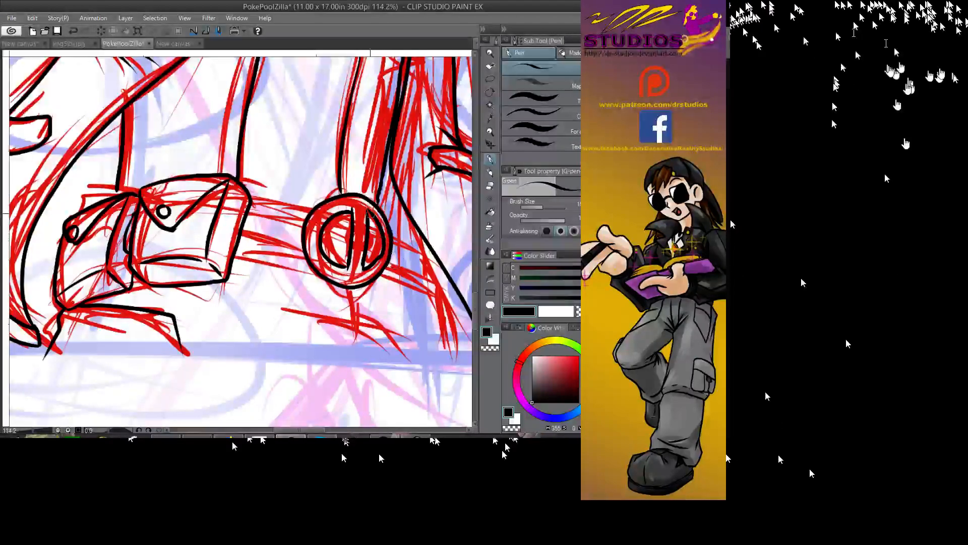
pyautogui.moveTo(373, 250); pyautogui.dragTo(367, 265)
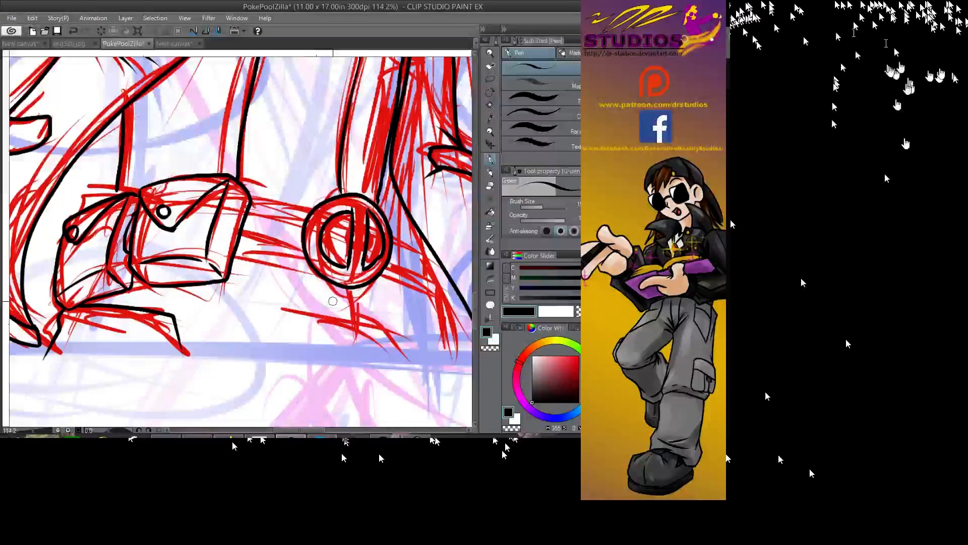
# - Ink the belt strap on both sides of the buckle, including the narrow vertical edge beside the larger pouch
pyautogui.moveTo(251, 204); pyautogui.dragTo(310, 213)
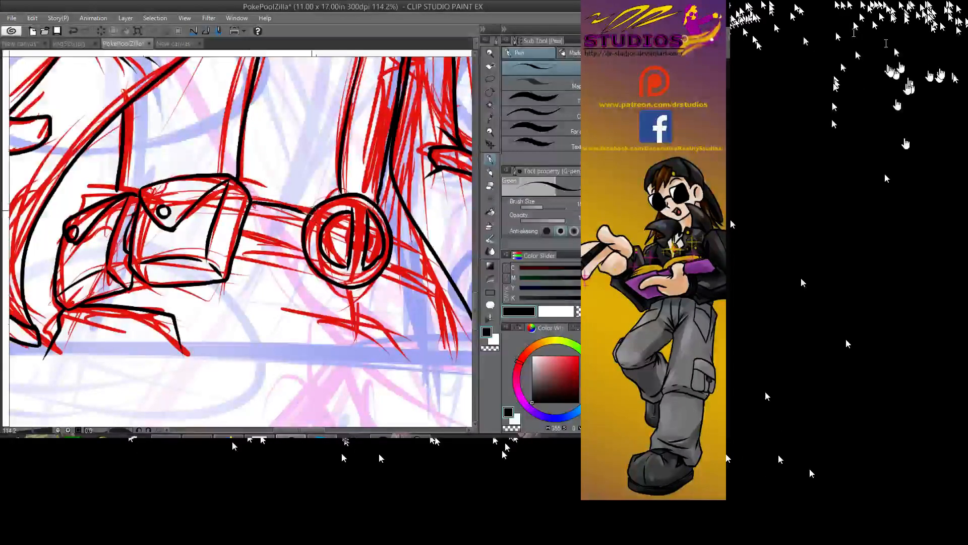
pyautogui.moveTo(255, 225); pyautogui.dragTo(275, 232)
pyautogui.moveTo(247, 202)
pyautogui.mouseDown()
pyautogui.moveTo(224, 253)
pyautogui.moveTo(316, 275)
pyautogui.mouseUp()
pyautogui.moveTo(384, 221); pyautogui.dragTo(404, 231)
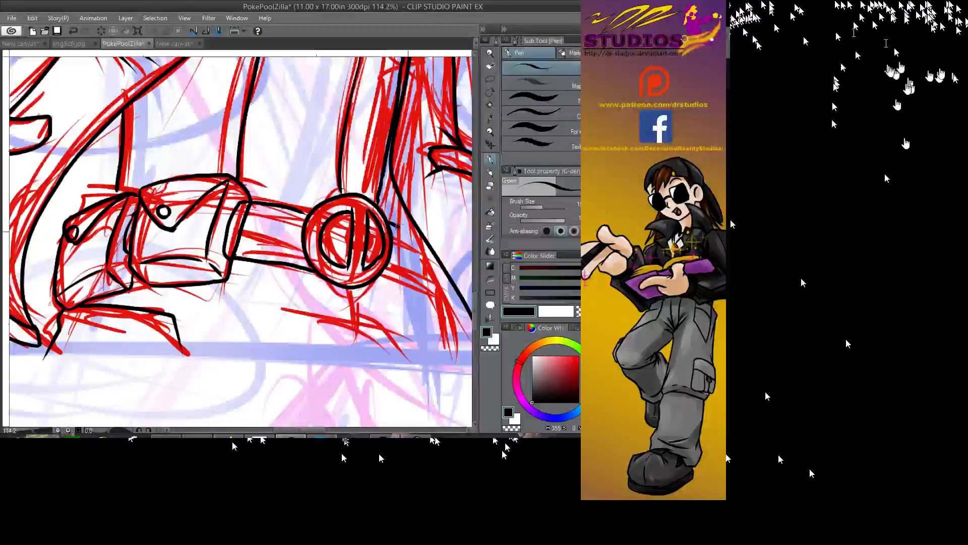
pyautogui.moveTo(379, 267)
pyautogui.mouseDown()
pyautogui.moveTo(429, 299)
pyautogui.moveTo(438, 256)
pyautogui.mouseUp()
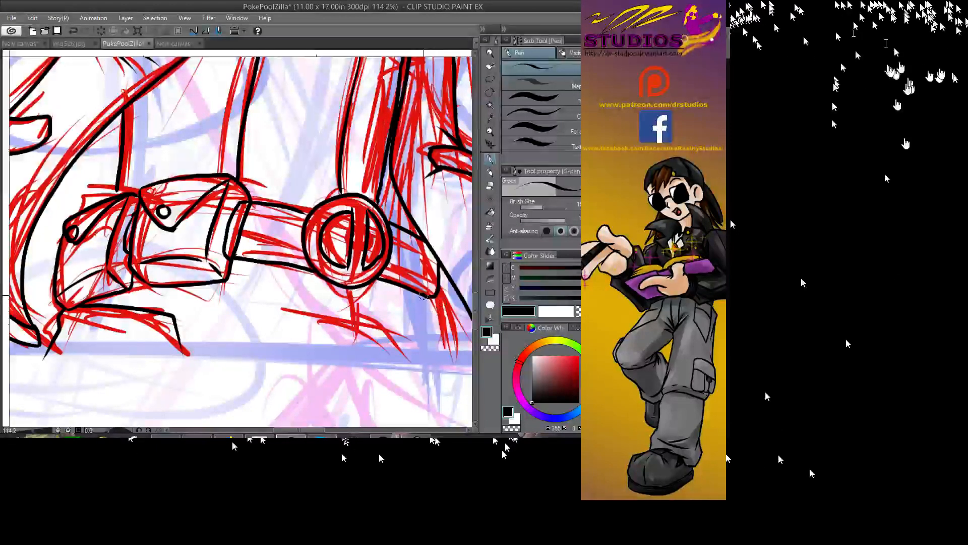
# - Ink the narrow tip and upper strap edge beyond the buckle, and redraw the buckle's pouch-side inner bar
pyautogui.moveTo(425, 298)
pyautogui.mouseDown()
pyautogui.moveTo(445, 318)
pyautogui.moveTo(470, 323)
pyautogui.mouseUp()
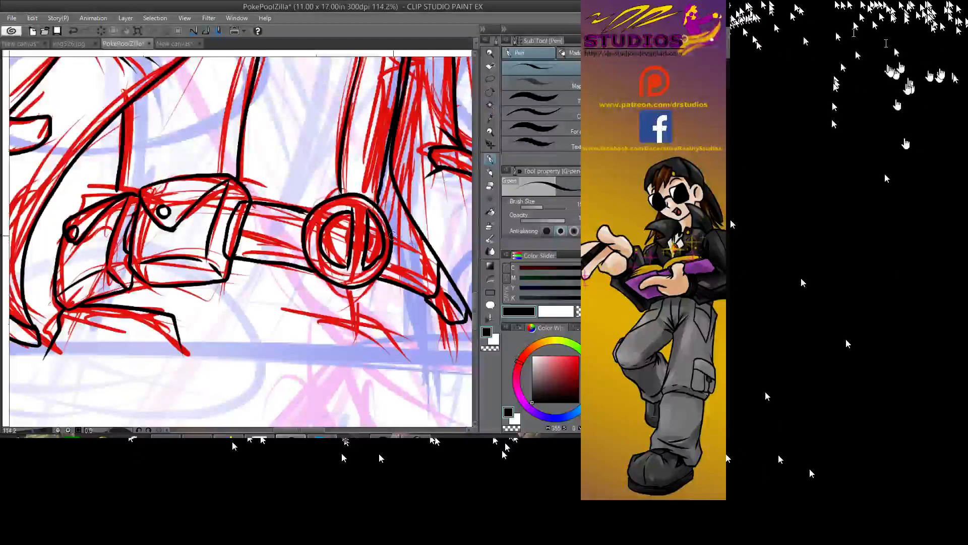
pyautogui.moveTo(391, 235); pyautogui.dragTo(447, 264)
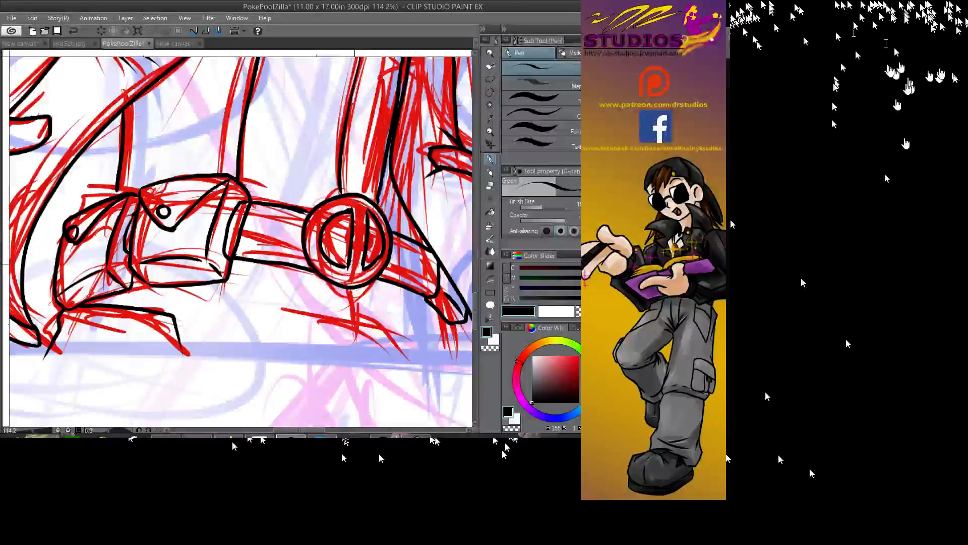
pyautogui.hotkey('ctrl', 'z')
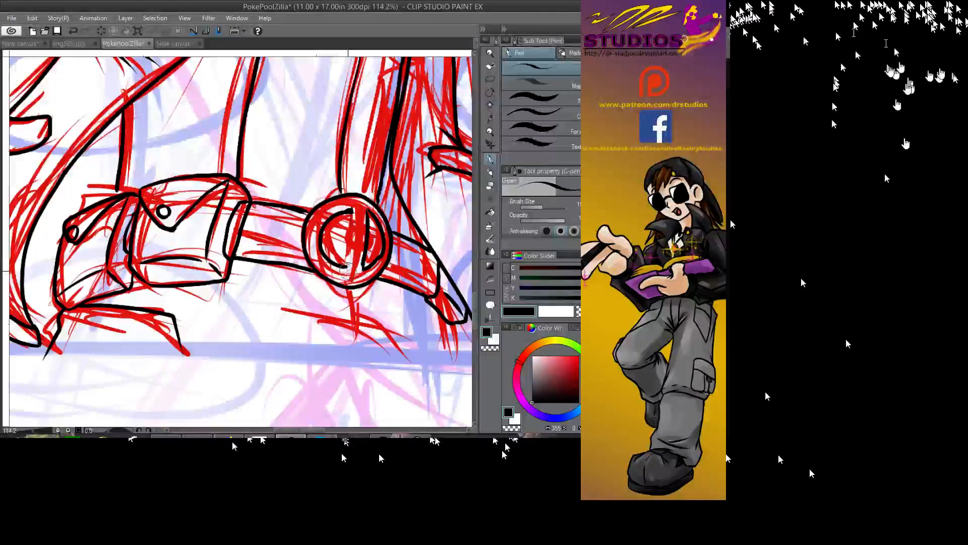
pyautogui.moveTo(352, 209); pyautogui.dragTo(346, 266)
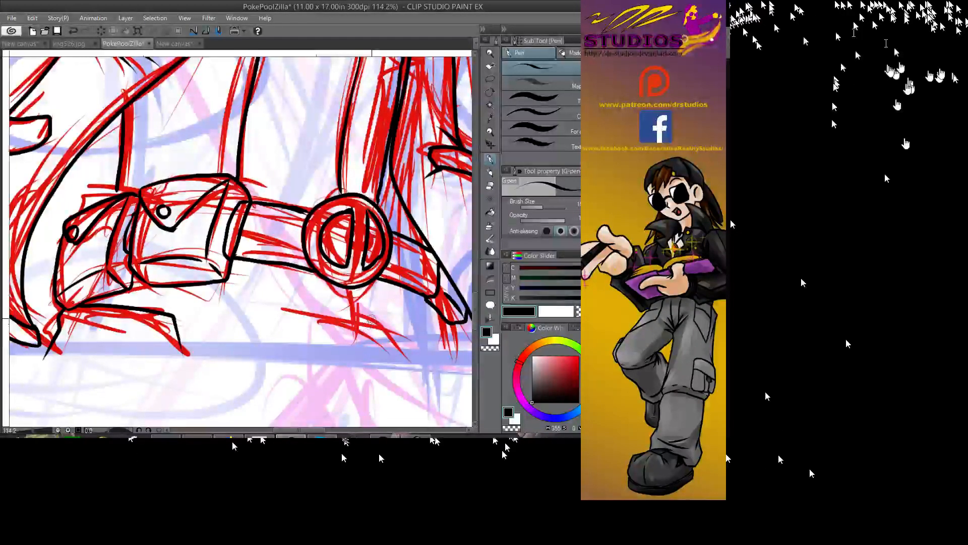
# - Ink the cap's brim above the mask's eyes, with its lower edge, doubled upper curve and pointed side corner, undoing a stray stroke
pyautogui.moveTo(474, 307); pyautogui.dragTo(475, 272)
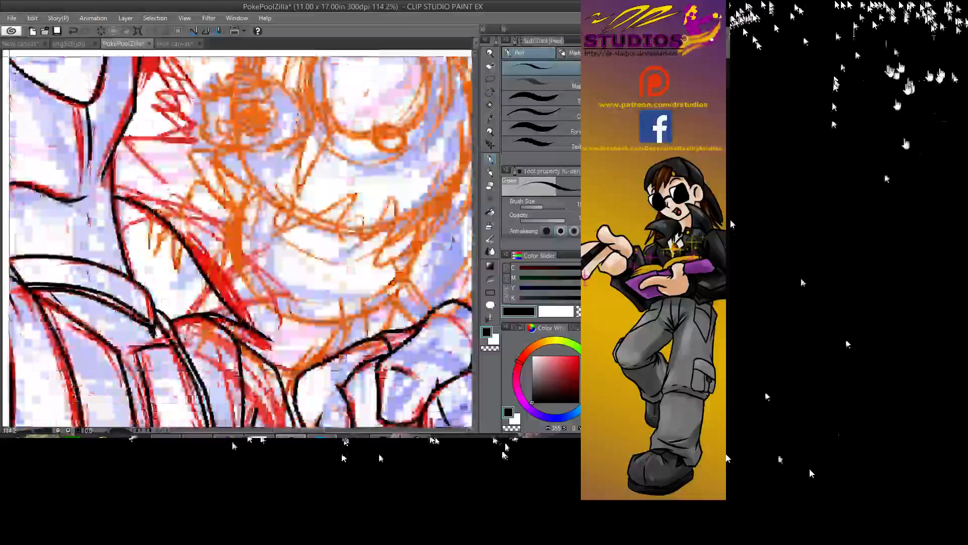
pyautogui.moveTo(85, 121)
pyautogui.mouseDown()
pyautogui.moveTo(176, 297)
pyautogui.moveTo(362, 411)
pyautogui.moveTo(369, 295)
pyautogui.moveTo(407, 367)
pyautogui.moveTo(387, 367)
pyautogui.mouseUp()
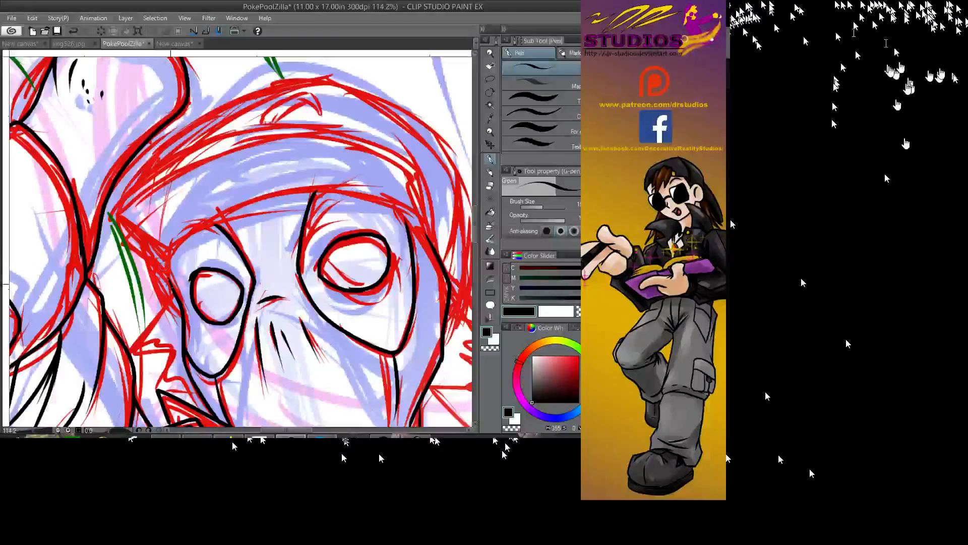
pyautogui.moveTo(166, 278)
pyautogui.mouseDown()
pyautogui.moveTo(165, 252)
pyautogui.moveTo(231, 211)
pyautogui.moveTo(283, 195)
pyautogui.mouseUp()
pyautogui.moveTo(274, 197)
pyautogui.mouseDown()
pyautogui.moveTo(336, 187)
pyautogui.moveTo(407, 211)
pyautogui.moveTo(411, 237)
pyautogui.moveTo(426, 221)
pyautogui.mouseUp()
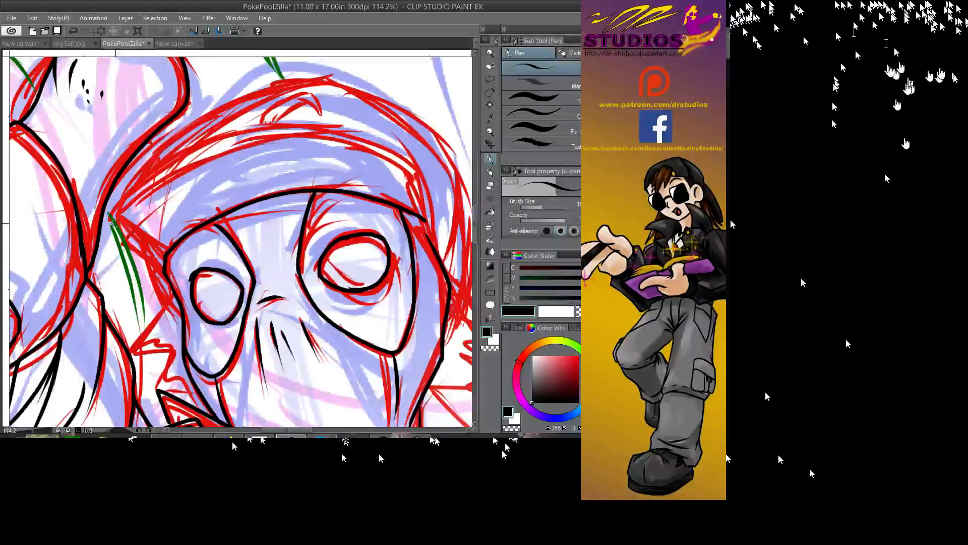
pyautogui.moveTo(113, 220)
pyautogui.mouseDown()
pyautogui.moveTo(241, 150)
pyautogui.moveTo(330, 143)
pyautogui.moveTo(406, 165)
pyautogui.moveTo(374, 153)
pyautogui.moveTo(426, 220)
pyautogui.mouseUp()
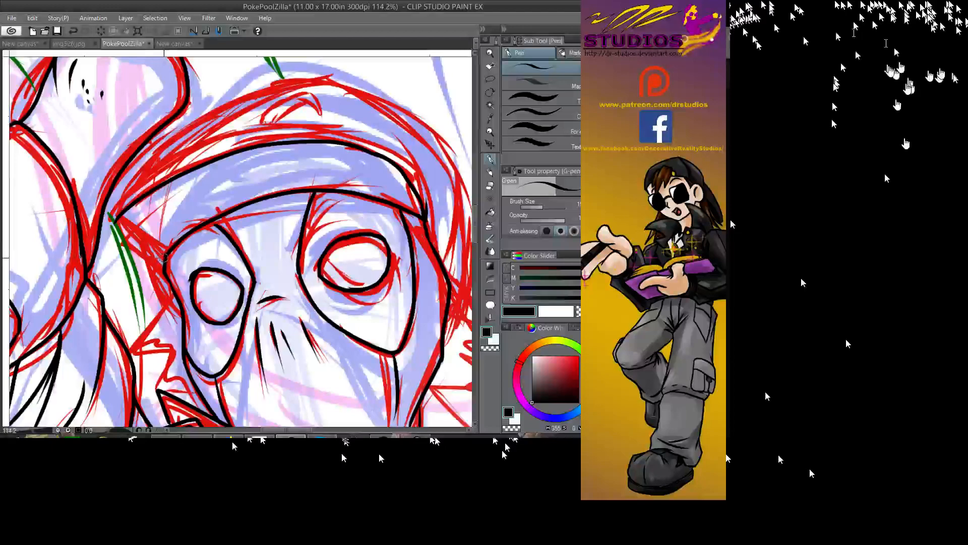
pyautogui.moveTo(163, 256)
pyautogui.mouseDown()
pyautogui.moveTo(124, 235)
pyautogui.moveTo(112, 214)
pyautogui.moveTo(171, 166)
pyautogui.moveTo(284, 127)
pyautogui.moveTo(336, 126)
pyautogui.moveTo(390, 149)
pyautogui.moveTo(424, 209)
pyautogui.mouseUp()
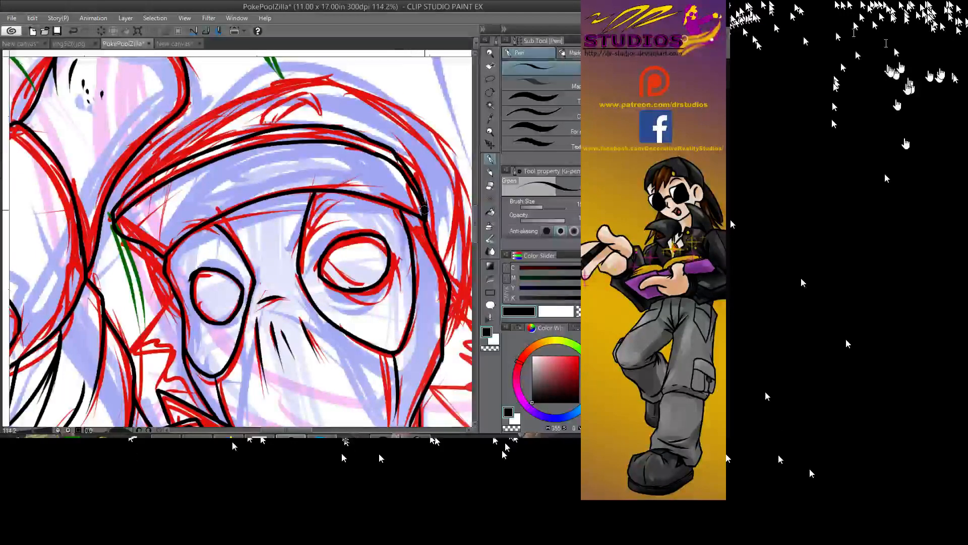
pyautogui.hotkey('ctrl', 'z')
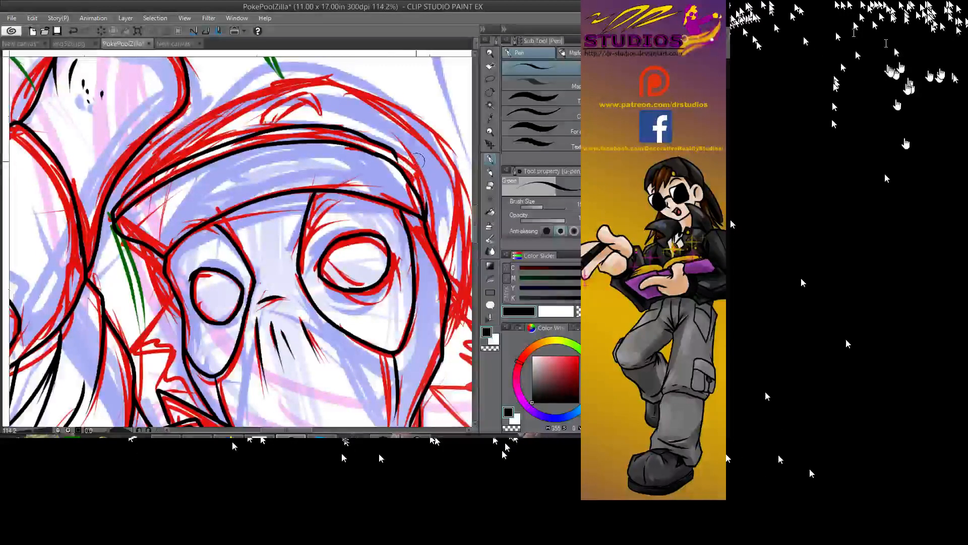
# - Double the edge of the brim's corner beyond the larger eye and ink the short edge beside the smaller eye, undoing a stray stroke
pyautogui.moveTo(398, 154); pyautogui.dragTo(426, 209)
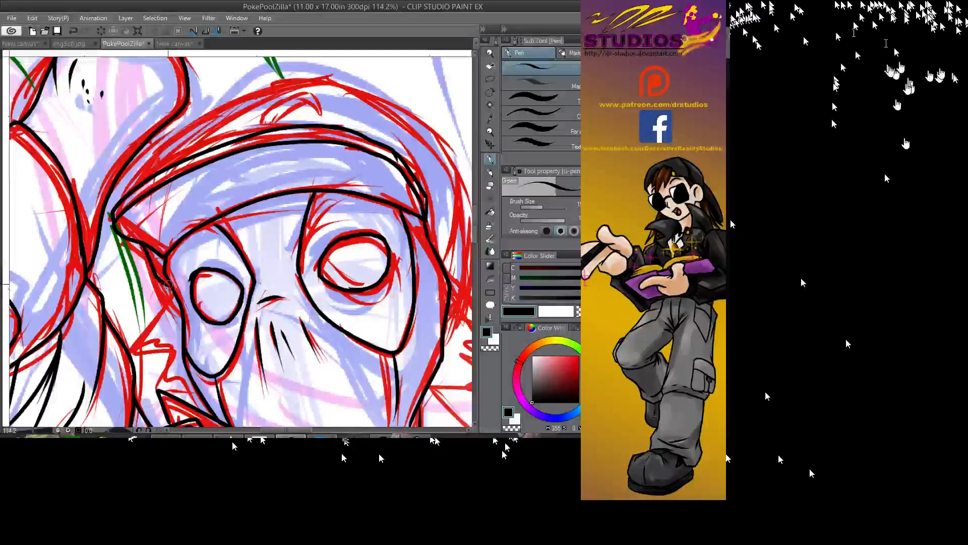
pyautogui.moveTo(168, 279); pyautogui.dragTo(141, 337)
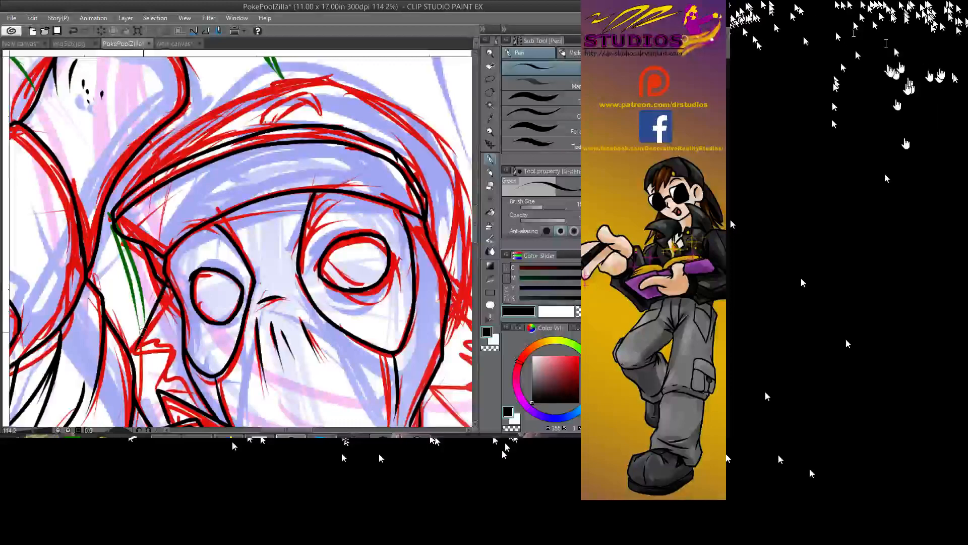
pyautogui.hotkey('ctrl', 'z')
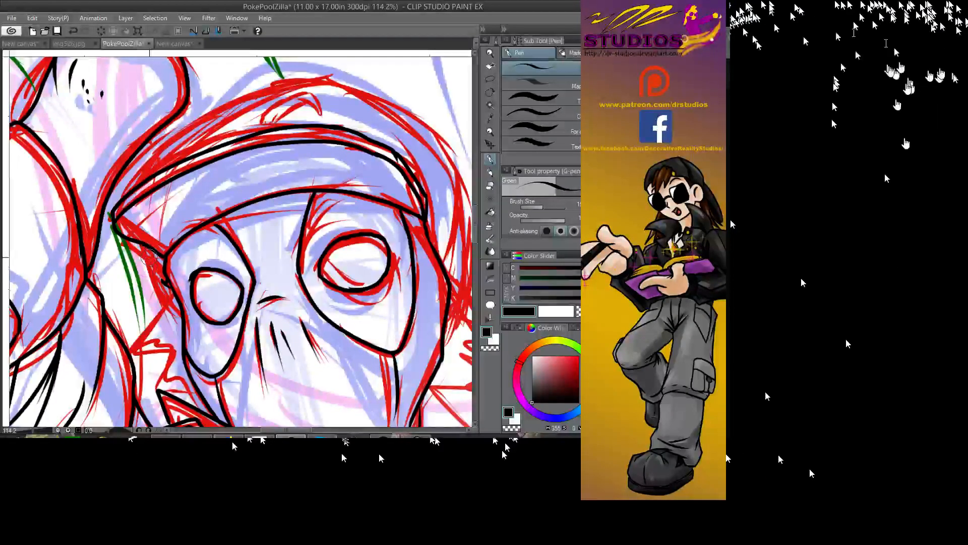
pyautogui.moveTo(149, 259); pyautogui.dragTo(162, 281)
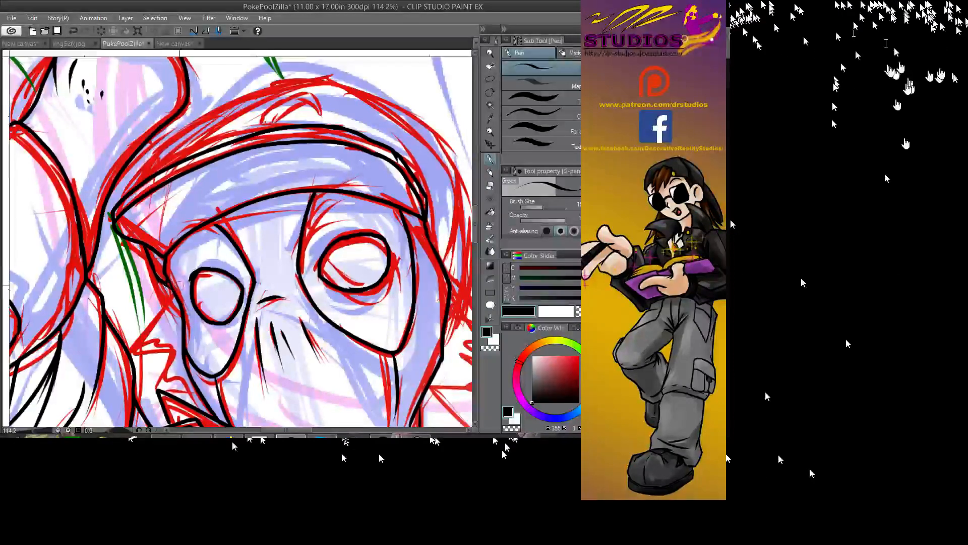
# - Ink the cap's crown outline from the brim over the peak and down the back of the head, undoing misplaced strokes
pyautogui.moveTo(135, 178)
pyautogui.mouseDown()
pyautogui.moveTo(203, 125)
pyautogui.moveTo(300, 83)
pyautogui.moveTo(398, 112)
pyautogui.mouseUp()
pyautogui.moveTo(366, 79); pyautogui.dragTo(378, 89)
pyautogui.hotkey('ctrl', 'z')
pyautogui.hotkey('ctrl', 'z')
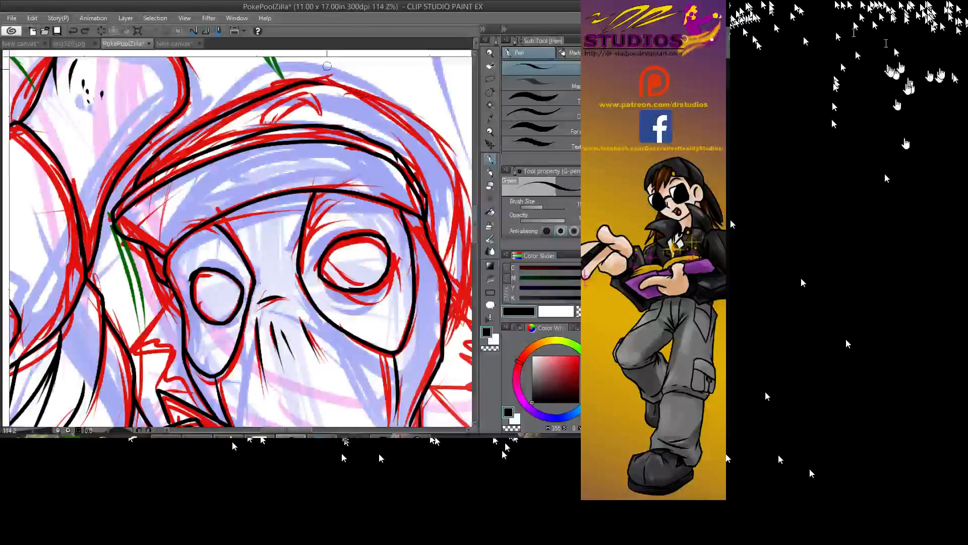
pyautogui.moveTo(305, 80)
pyautogui.mouseDown()
pyautogui.moveTo(416, 125)
pyautogui.moveTo(450, 154)
pyautogui.moveTo(314, 152)
pyautogui.moveTo(337, 294)
pyautogui.mouseUp()
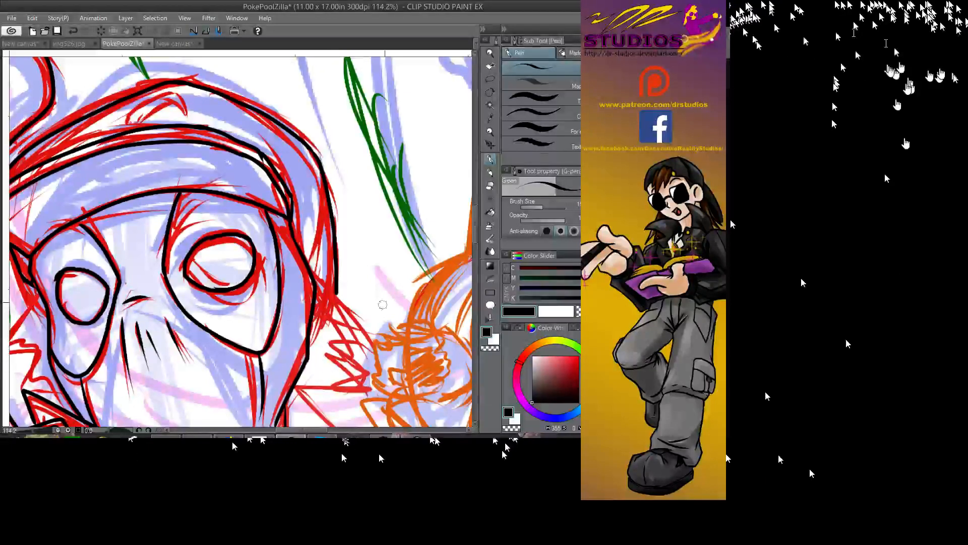
# - Undo the brim's corner strokes beyond the larger eye and redraw its lower edge and pointed corner closer to the mask
pyautogui.moveTo(318, 159); pyautogui.dragTo(337, 161)
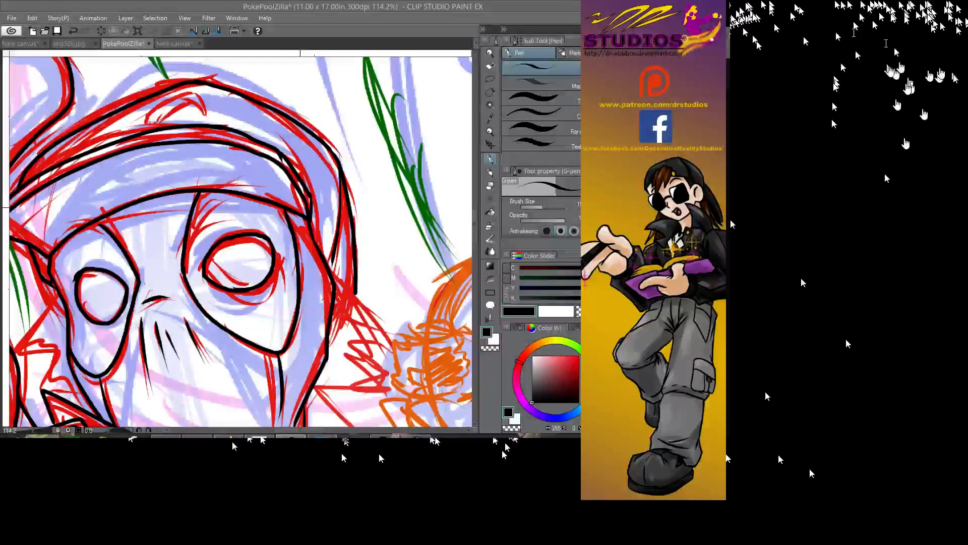
pyautogui.hotkey('ctrl', 'z')
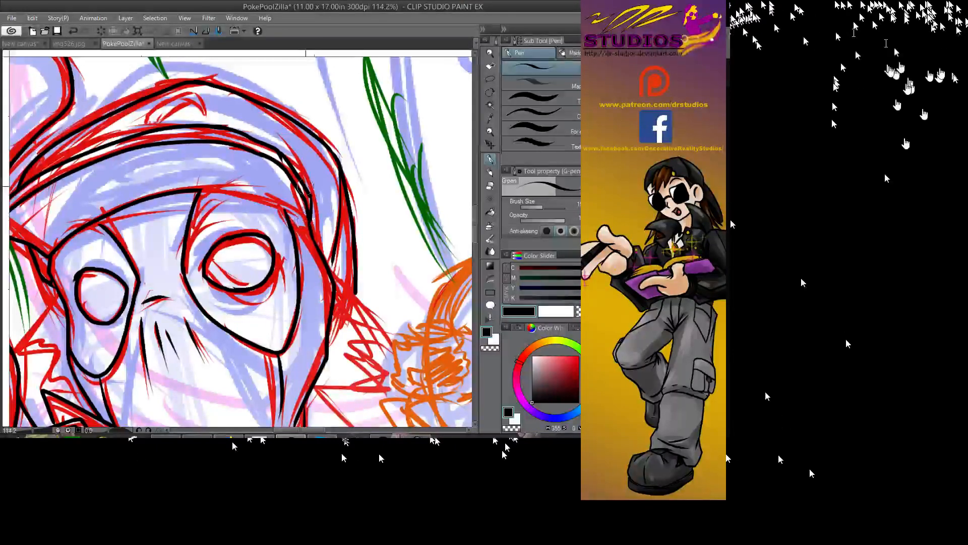
pyautogui.hotkey('ctrl', 'z')
pyautogui.hotkey('ctrl', 'z')
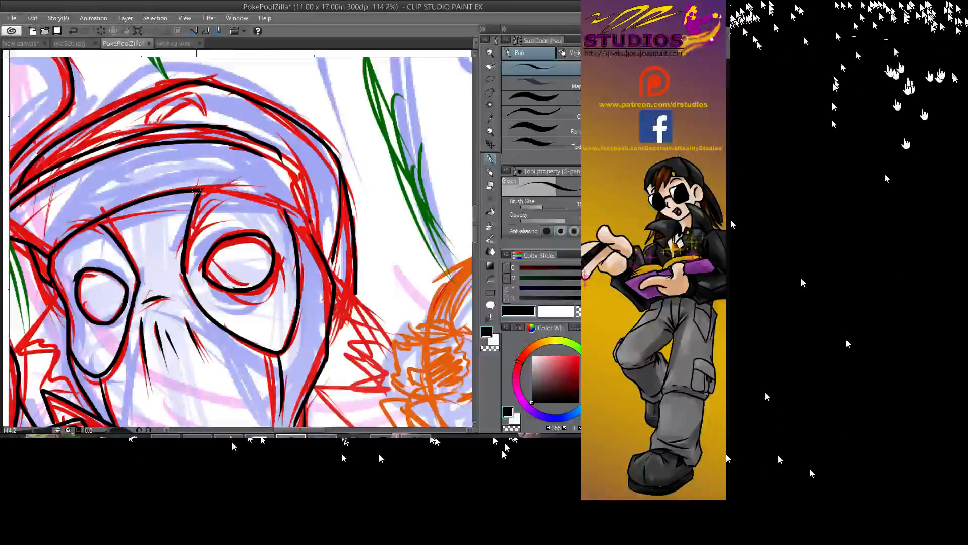
pyautogui.moveTo(231, 189); pyautogui.dragTo(297, 210)
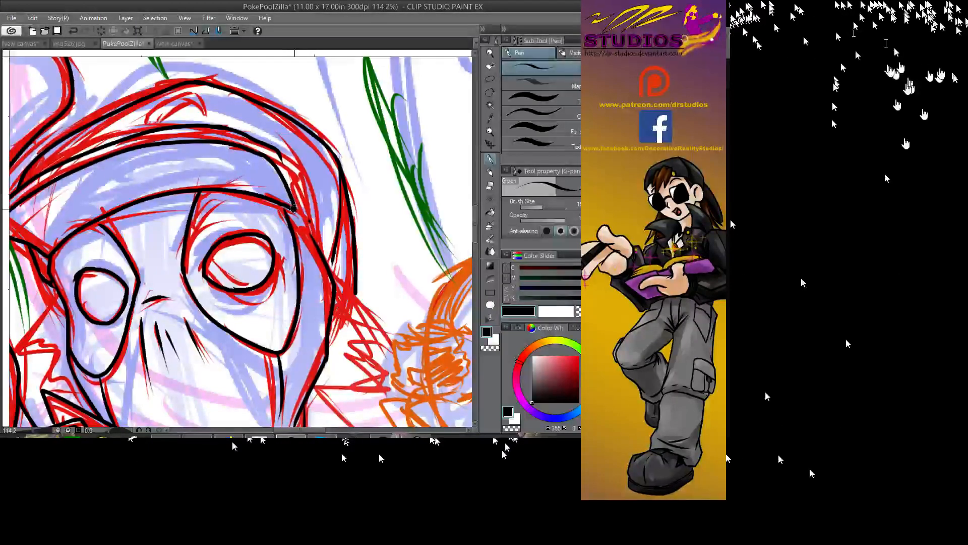
pyautogui.moveTo(294, 199); pyautogui.dragTo(280, 153)
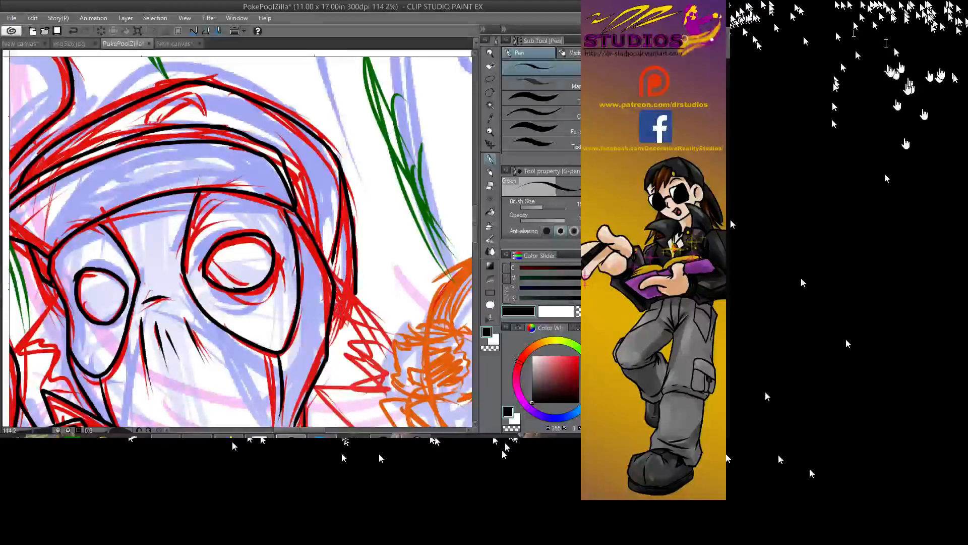
# - Ink the slanted edge running from below the brim beside the smaller eye down to the jacket collar
pyautogui.moveTo(232, 269)
pyautogui.mouseDown()
pyautogui.moveTo(225, 226)
pyautogui.moveTo(404, 229)
pyautogui.moveTo(404, 191)
pyautogui.moveTo(424, 191)
pyautogui.mouseUp()
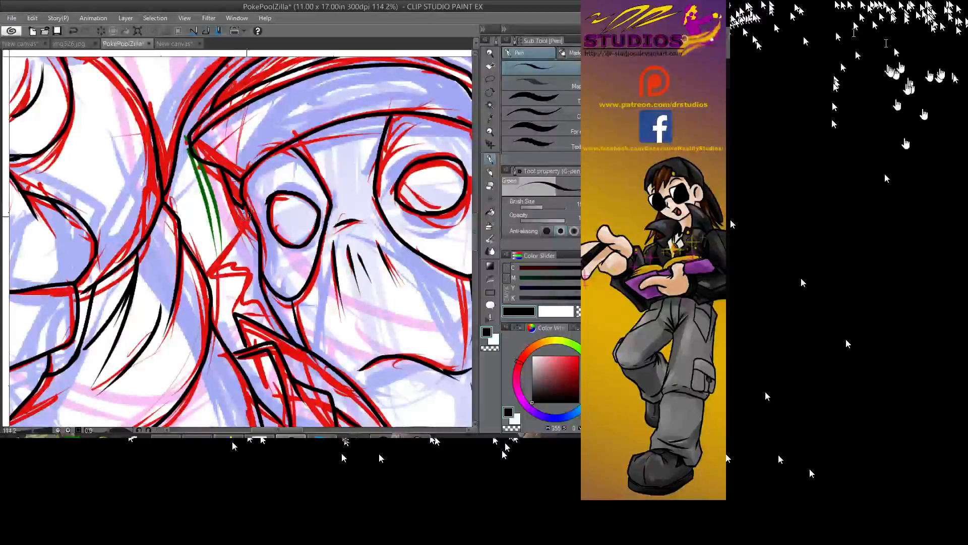
pyautogui.moveTo(244, 211)
pyautogui.mouseDown()
pyautogui.moveTo(217, 258)
pyautogui.moveTo(212, 318)
pyautogui.moveTo(242, 324)
pyautogui.mouseUp()
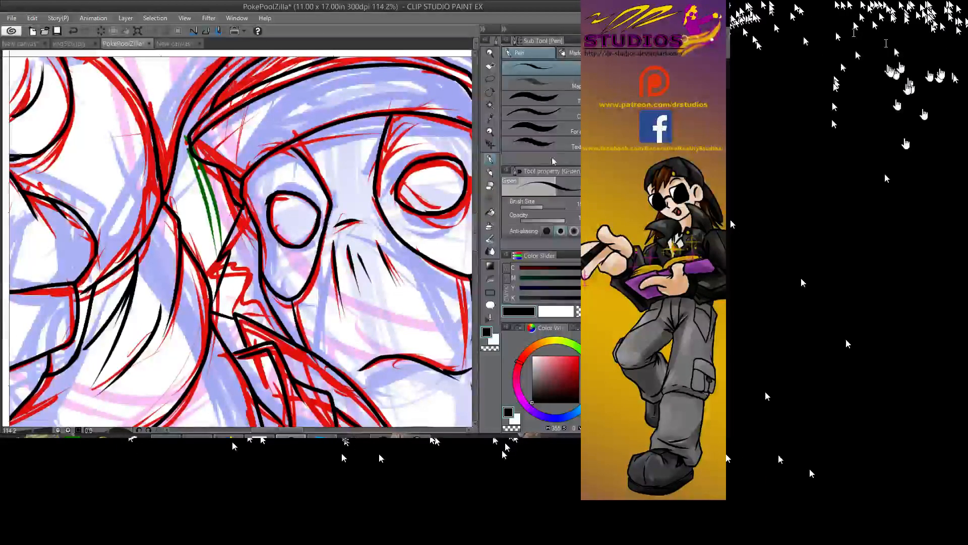
# - Ink the cap's vertical side seam above the brim corner and the small doubled peak mark on the crown
pyautogui.moveTo(303, 177); pyautogui.dragTo(167, 290)
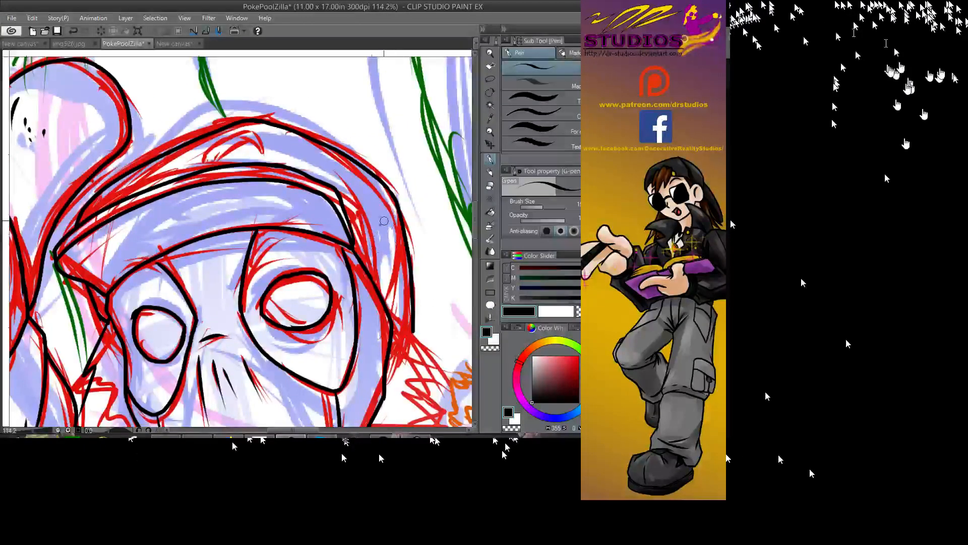
pyautogui.moveTo(359, 249); pyautogui.dragTo(354, 163)
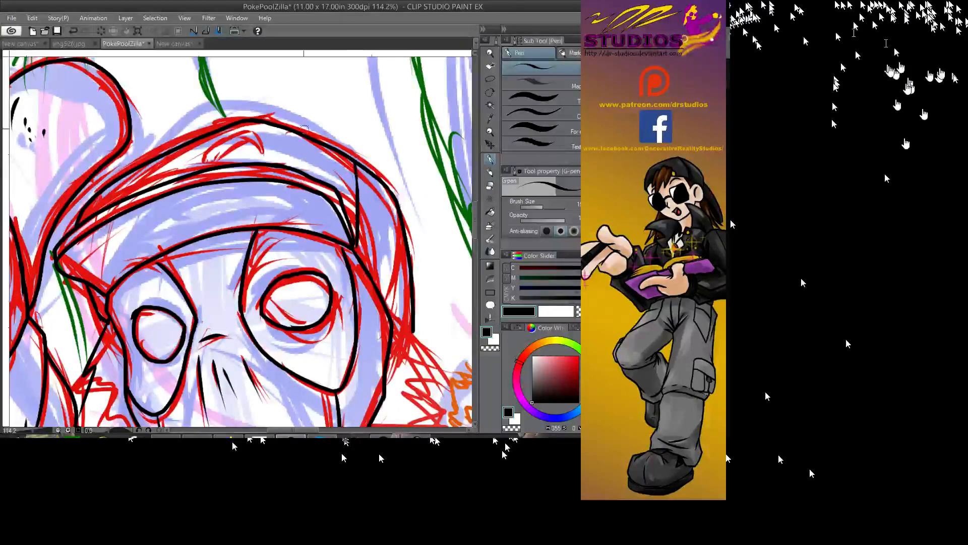
pyautogui.moveTo(257, 135); pyautogui.dragTo(220, 155)
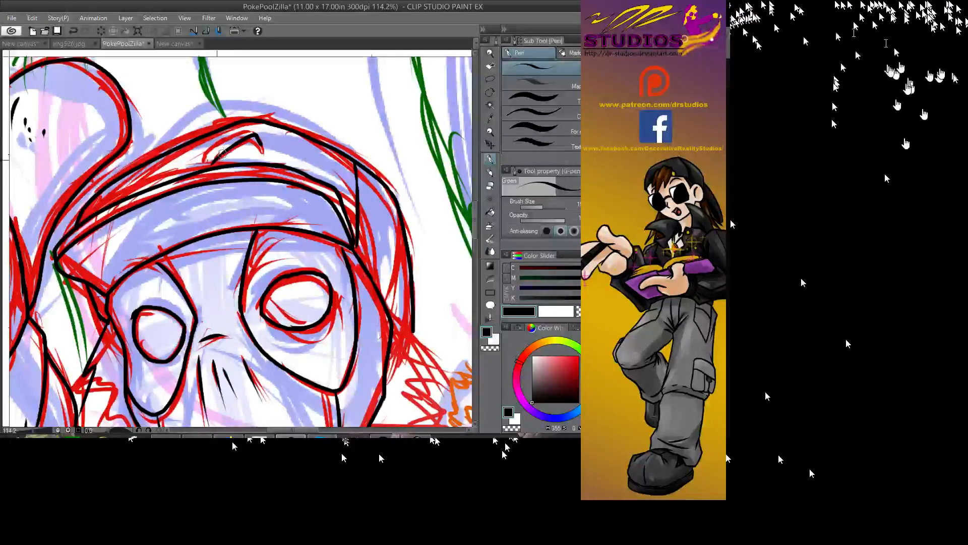
pyautogui.moveTo(262, 145); pyautogui.dragTo(222, 164)
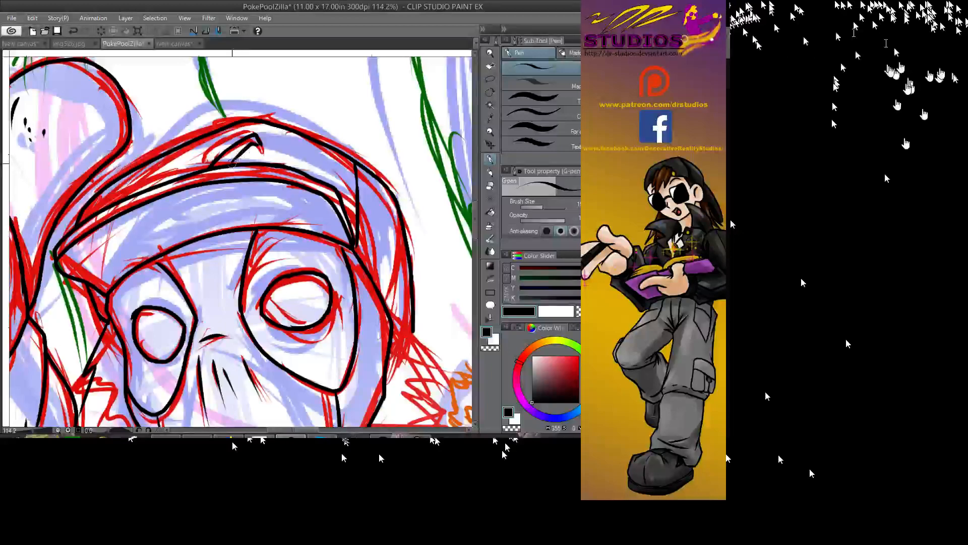
# - Ink the jagged spikes behind the head on the larger eye's side, redoing the lower spike's return stroke
pyautogui.moveTo(333, 236)
pyautogui.mouseDown()
pyautogui.moveTo(330, 218)
pyautogui.moveTo(237, 123)
pyautogui.mouseUp()
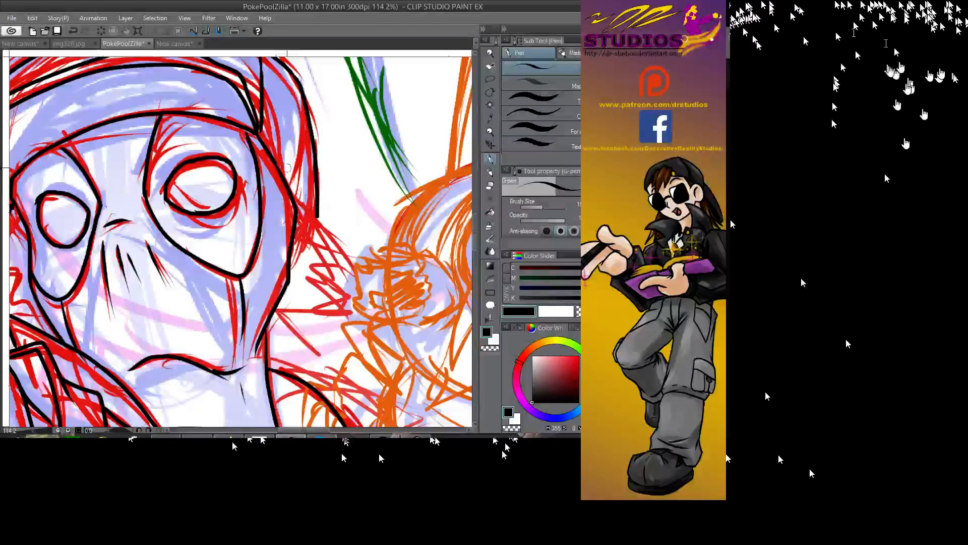
pyautogui.moveTo(282, 161)
pyautogui.mouseDown()
pyautogui.moveTo(344, 235)
pyautogui.moveTo(340, 227)
pyautogui.moveTo(352, 242)
pyautogui.moveTo(329, 215)
pyautogui.moveTo(373, 288)
pyautogui.mouseUp()
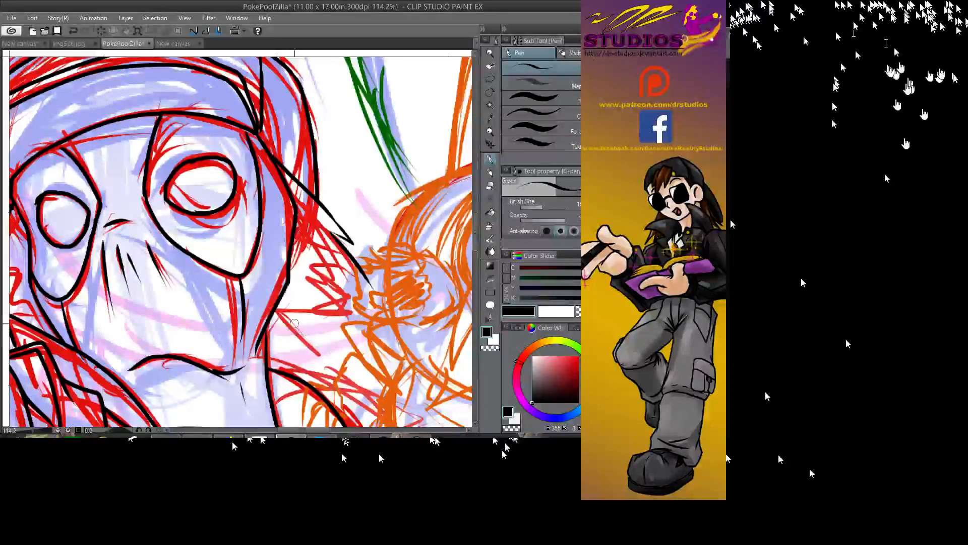
pyautogui.moveTo(270, 320)
pyautogui.mouseDown()
pyautogui.moveTo(339, 334)
pyautogui.moveTo(312, 320)
pyautogui.moveTo(353, 313)
pyautogui.mouseUp()
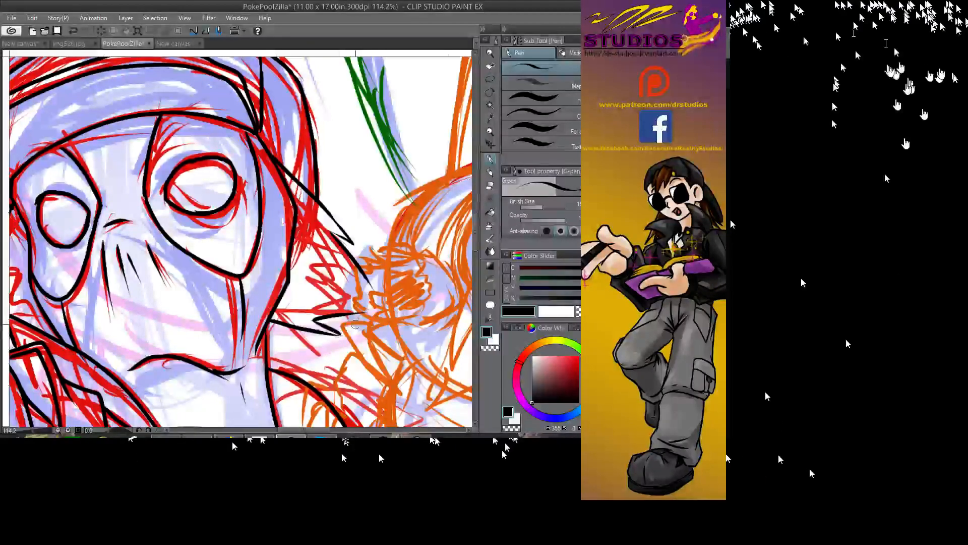
pyautogui.hotkey('ctrl', 'z')
pyautogui.hotkey('ctrl', 'z')
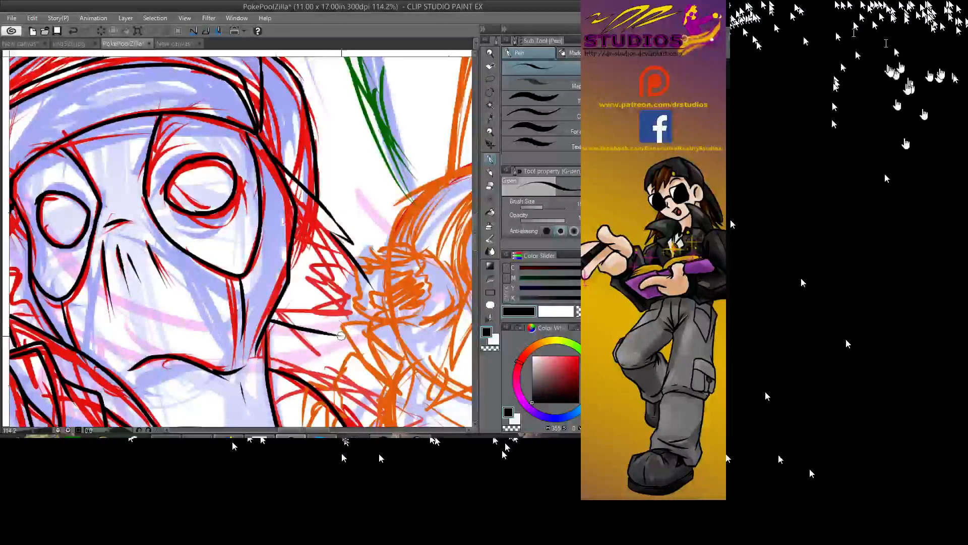
pyautogui.moveTo(342, 335)
pyautogui.mouseDown()
pyautogui.moveTo(315, 316)
pyautogui.moveTo(373, 307)
pyautogui.mouseUp()
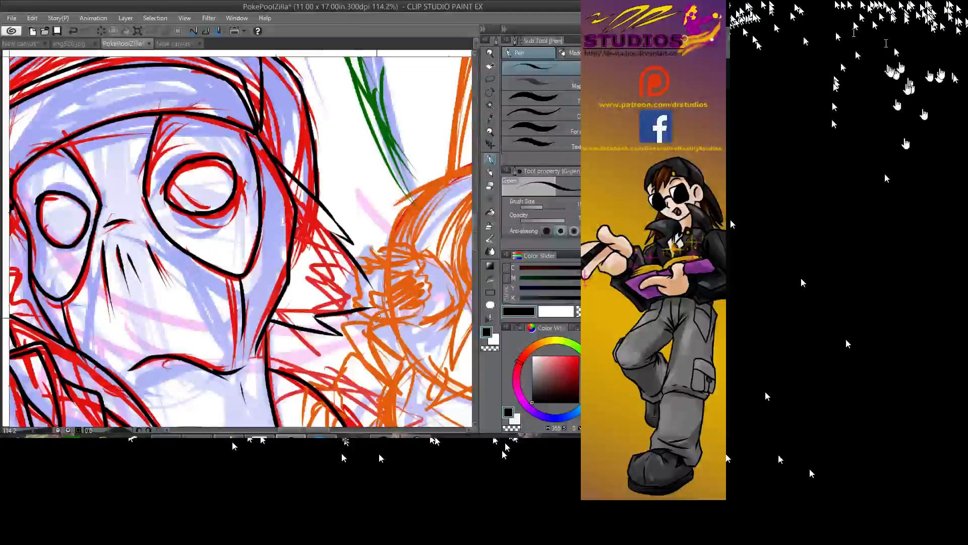
# - Ink the small jagged spikes above the collar on the smaller eye's side of the head
pyautogui.press('h')
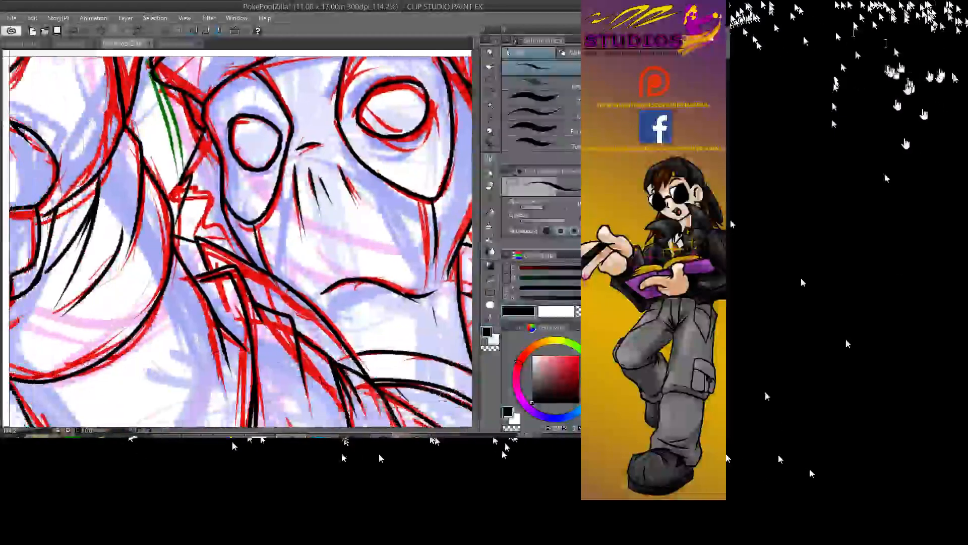
pyautogui.scroll(1, 267, 265)
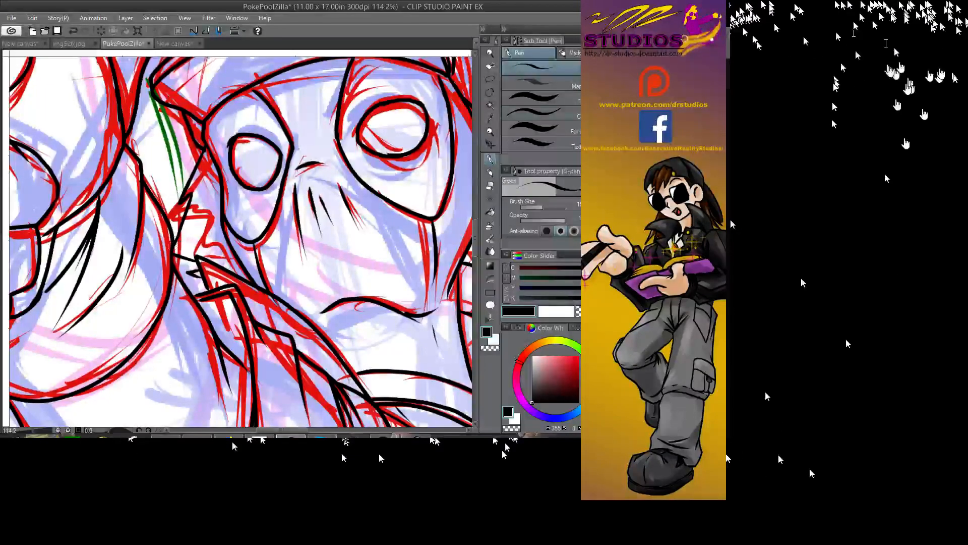
pyautogui.moveTo(353, 126); pyautogui.dragTo(220, 280)
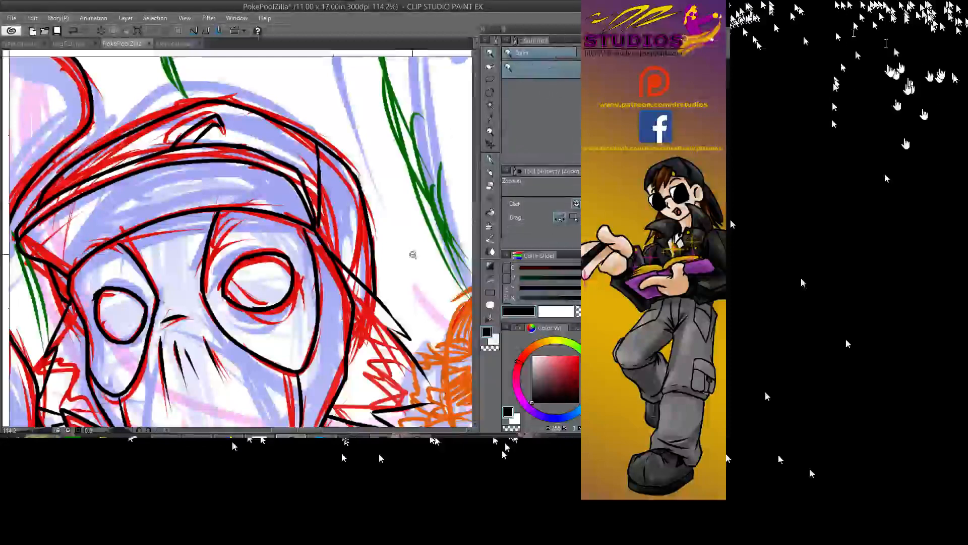
# - Ink the forearm below the clenched fist, with its long curved lower edge and short upper edge, undoing the first attempt
pyautogui.moveTo(413, 255); pyautogui.dragTo(323, 255)
pyautogui.moveTo(353, 303); pyautogui.dragTo(295, 226)
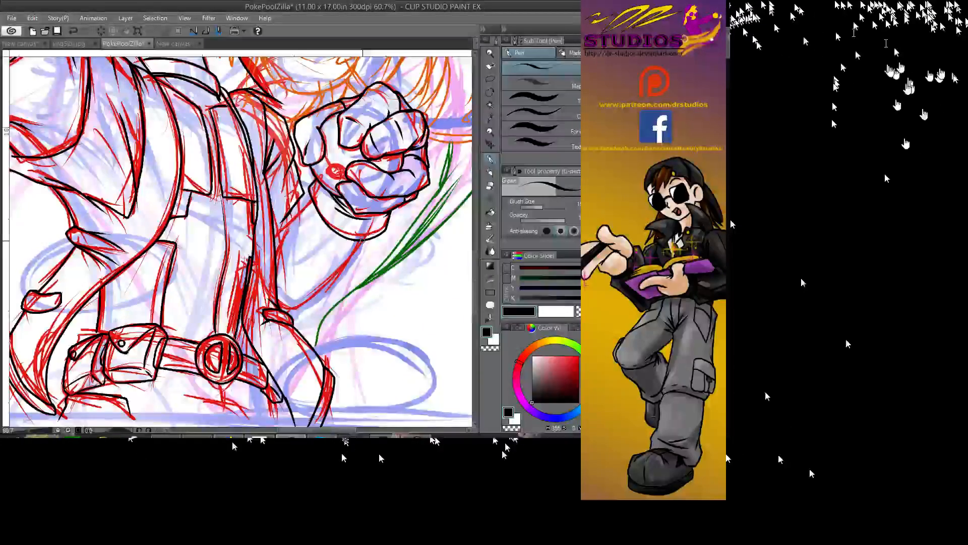
pyautogui.moveTo(362, 242); pyautogui.dragTo(346, 259)
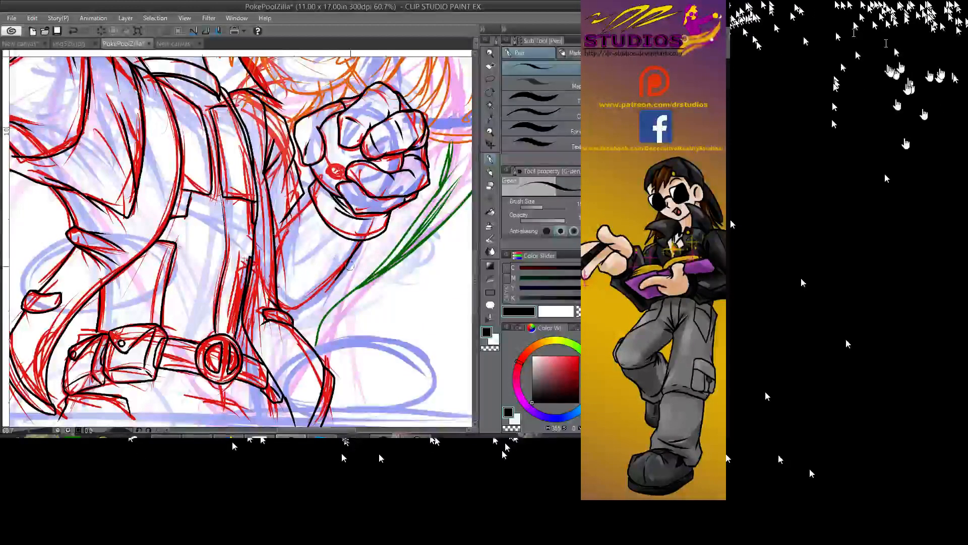
pyautogui.hotkey('ctrl', 'z')
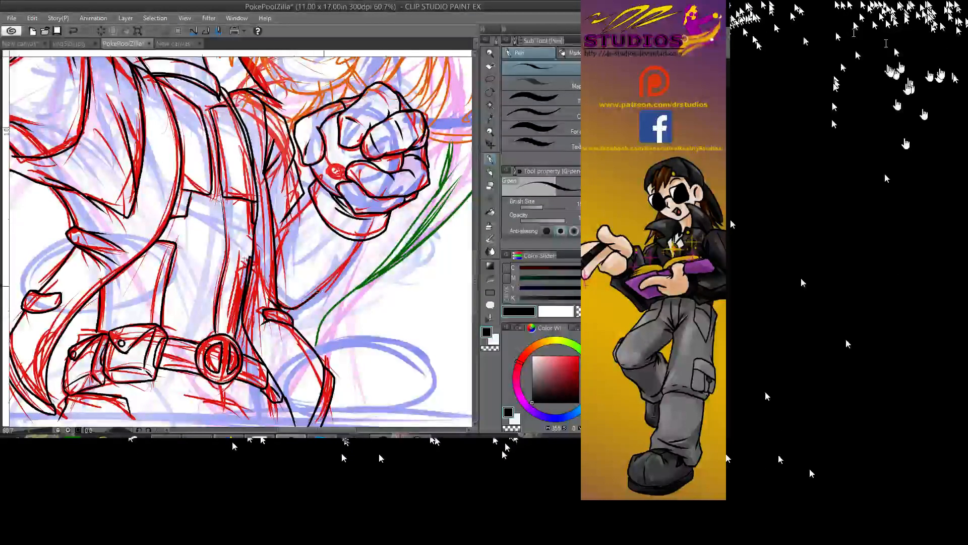
pyautogui.moveTo(362, 240); pyautogui.dragTo(292, 308)
pyautogui.moveTo(312, 196); pyautogui.dragTo(299, 222)
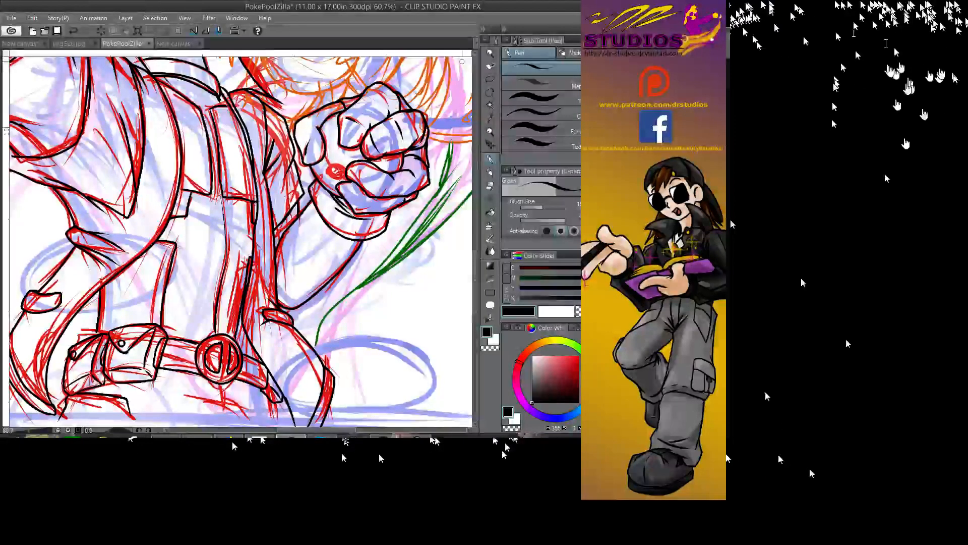
# - Ink the crease lines on the trousers just below the belt buckle, undoing and redrawing the first stroke
pyautogui.hotkey('ctrl', '-')
pyautogui.hotkey('ctrl', '-')
pyautogui.hotkey('ctrl', '-')
pyautogui.hotkey('ctrl', '-')
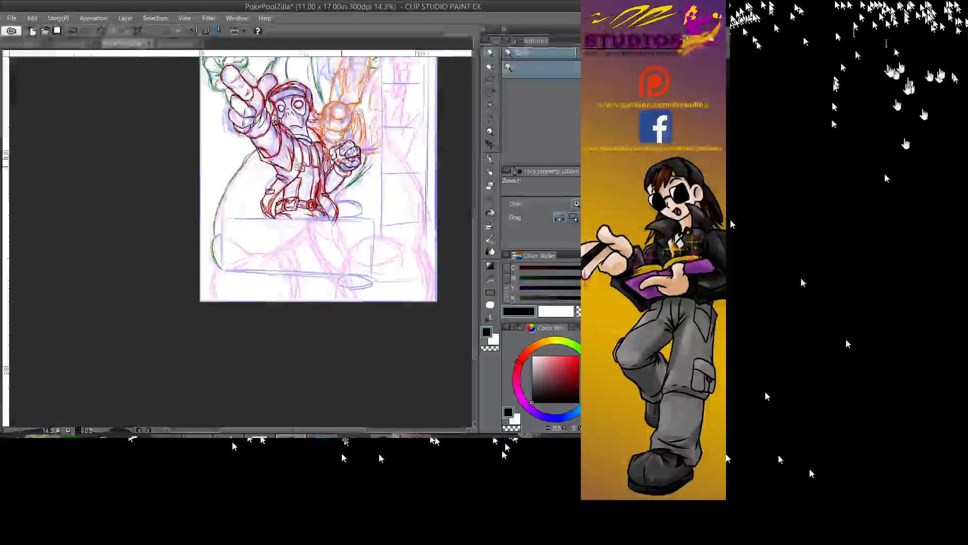
pyautogui.hotkey('ctrl', '0')
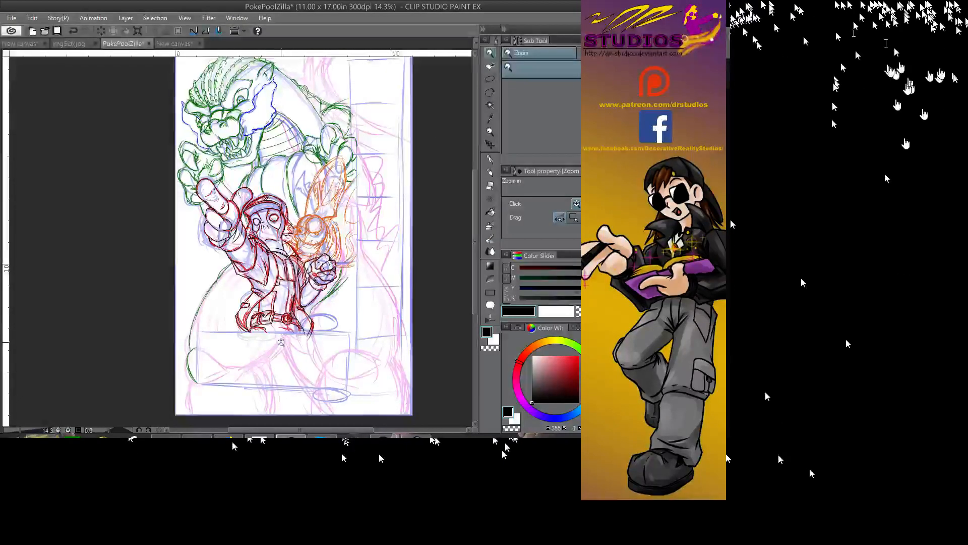
pyautogui.moveTo(278, 342); pyautogui.dragTo(323, 342)
pyautogui.click(490, 163)
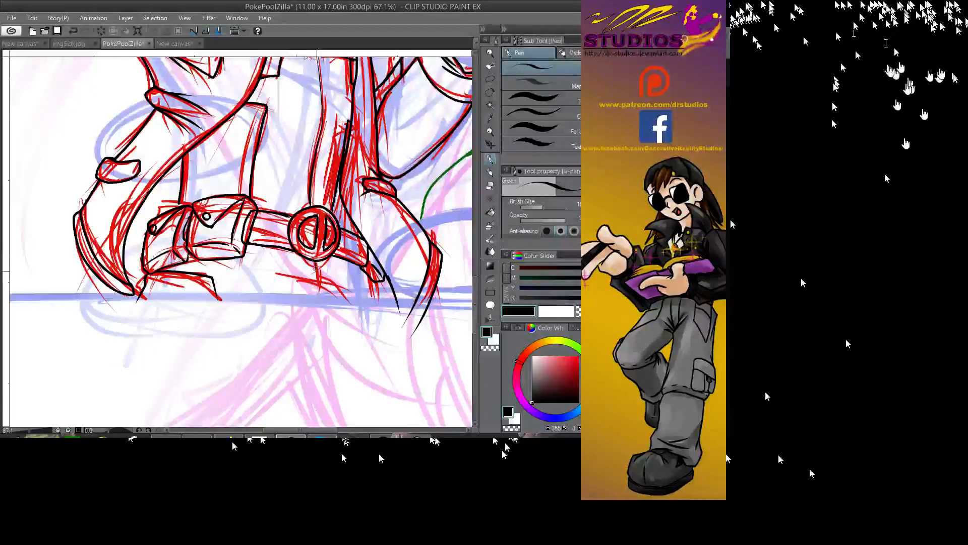
pyautogui.moveTo(291, 275); pyautogui.dragTo(363, 292)
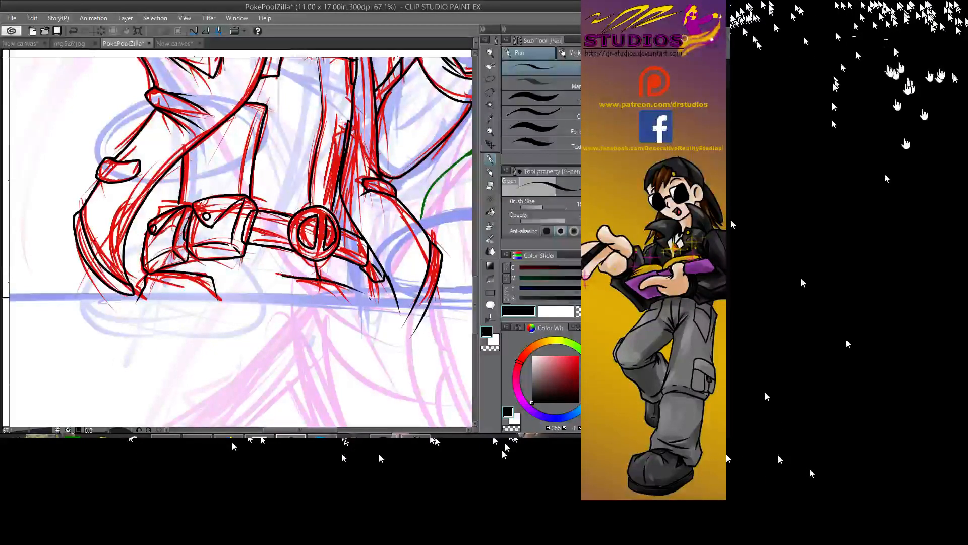
pyautogui.hotkey('ctrl', 'z')
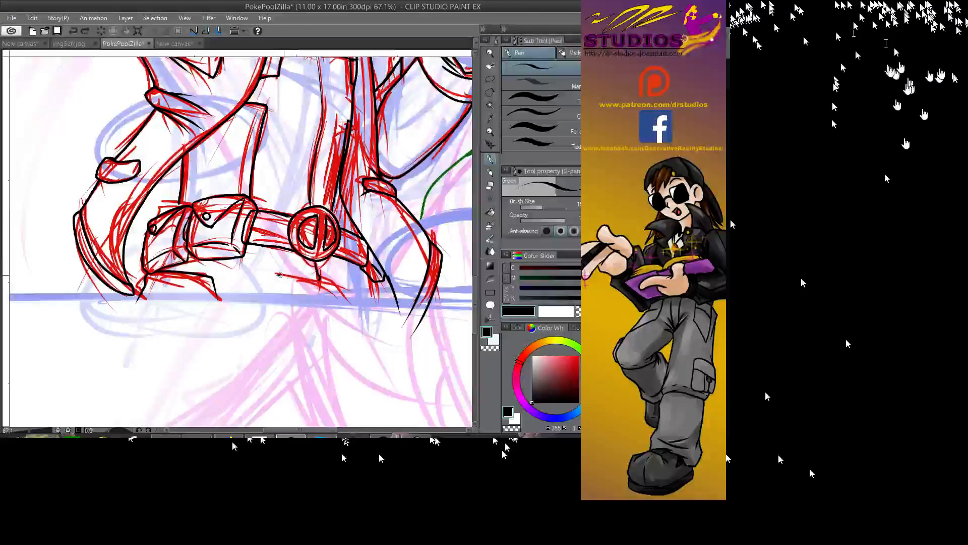
pyautogui.moveTo(277, 274)
pyautogui.mouseDown()
pyautogui.moveTo(357, 299)
pyautogui.moveTo(323, 302)
pyautogui.moveTo(356, 305)
pyautogui.mouseUp()
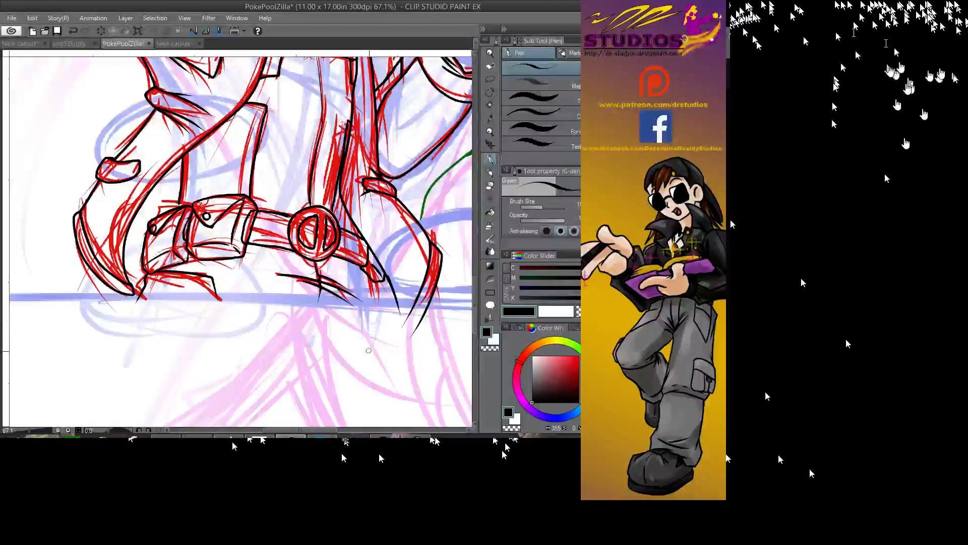
# - Ink the short angled strokes just below the belt's loose end beside the buckle with the G-pen
pyautogui.click(489, 66)
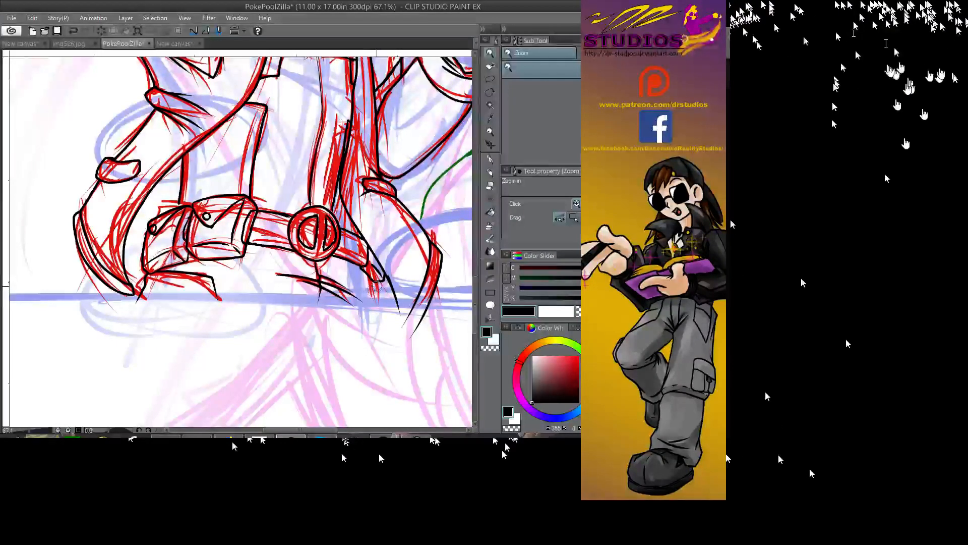
pyautogui.click(490, 160)
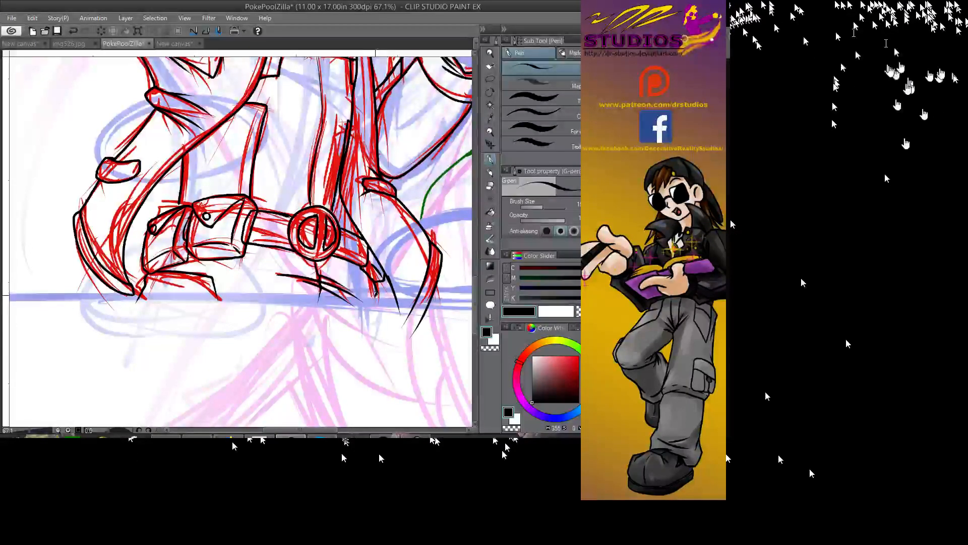
pyautogui.moveTo(374, 282); pyautogui.dragTo(377, 304)
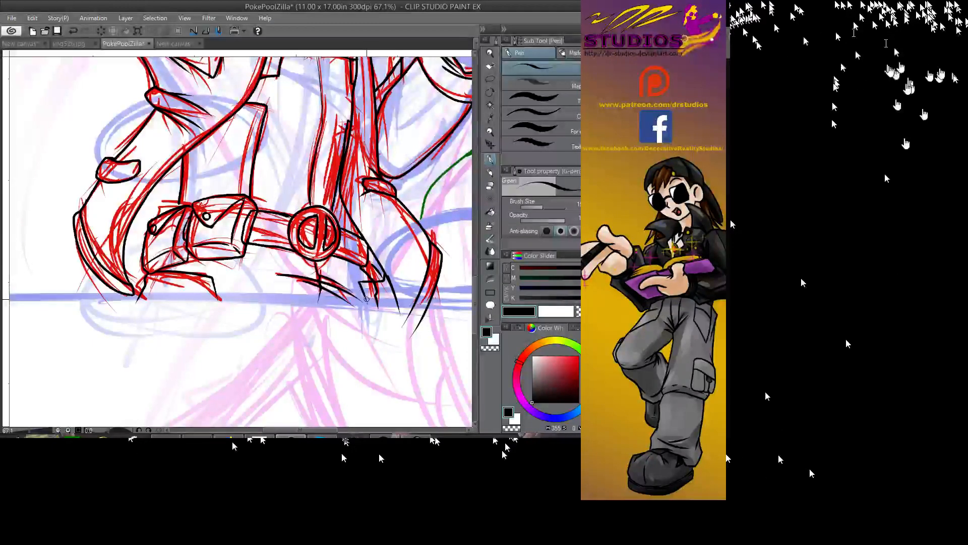
pyautogui.moveTo(364, 296); pyautogui.dragTo(366, 328)
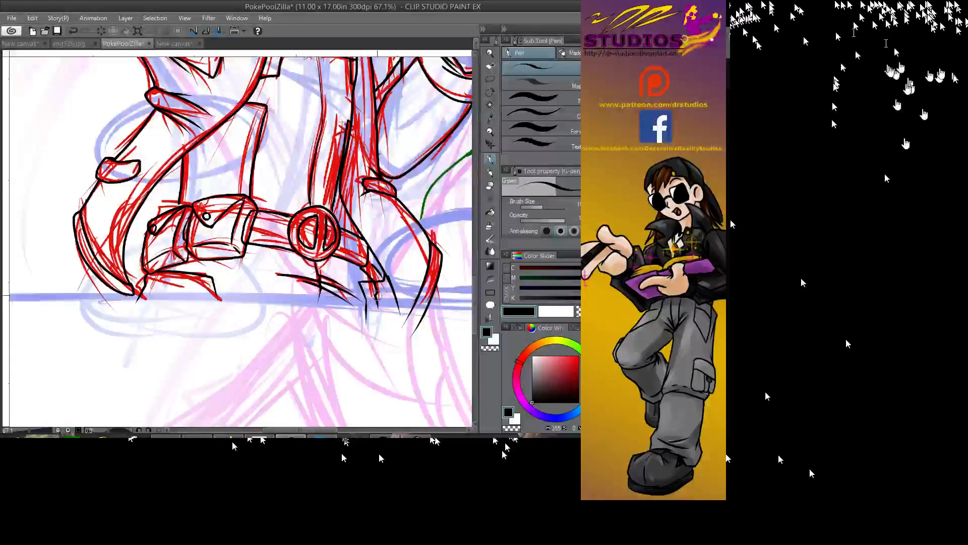
# - Undo and redo the last line change around the masked figure's jacket collar
pyautogui.press('/')
pyautogui.moveTo(423, 181); pyautogui.dragTo(267, 270)
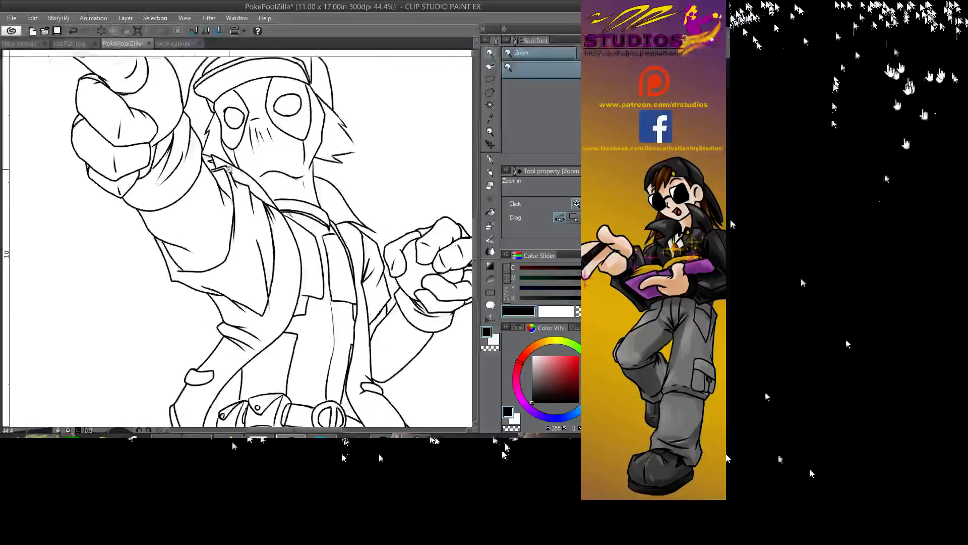
pyautogui.press('e')
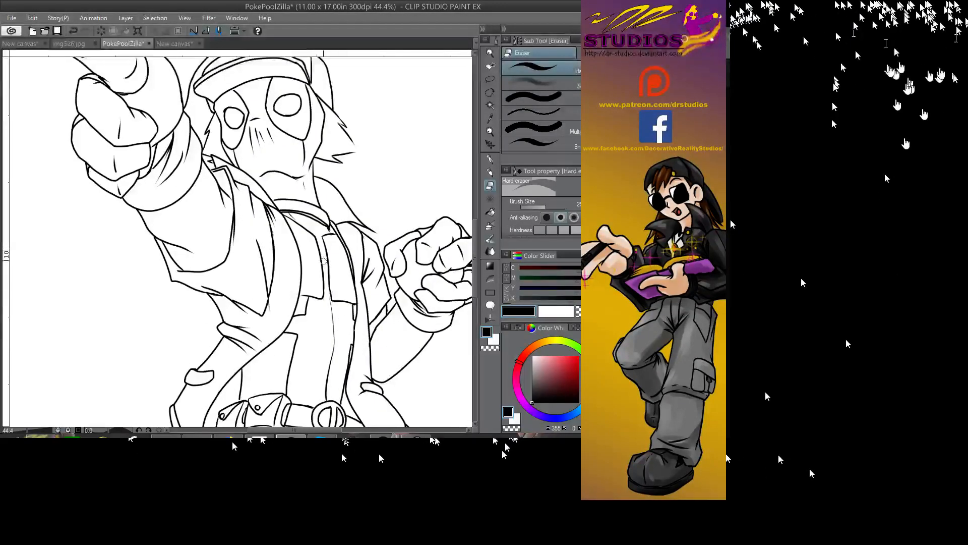
pyautogui.press('p')
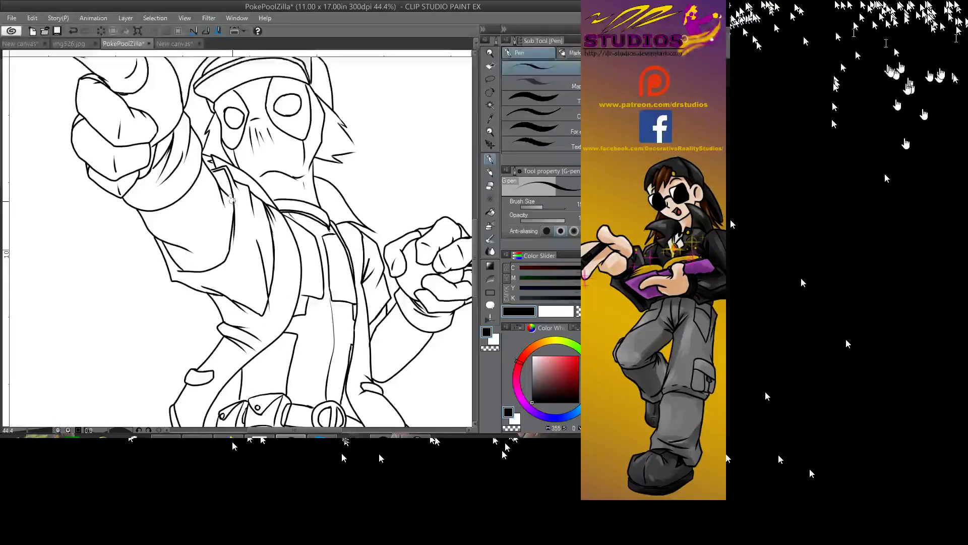
pyautogui.hotkey('ctrl', 'z')
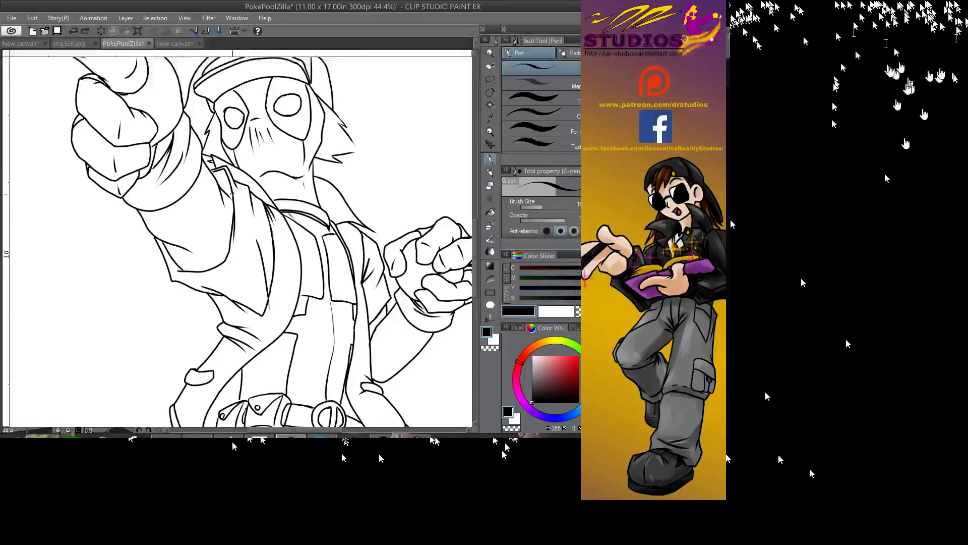
pyautogui.hotkey('ctrl', 'y')
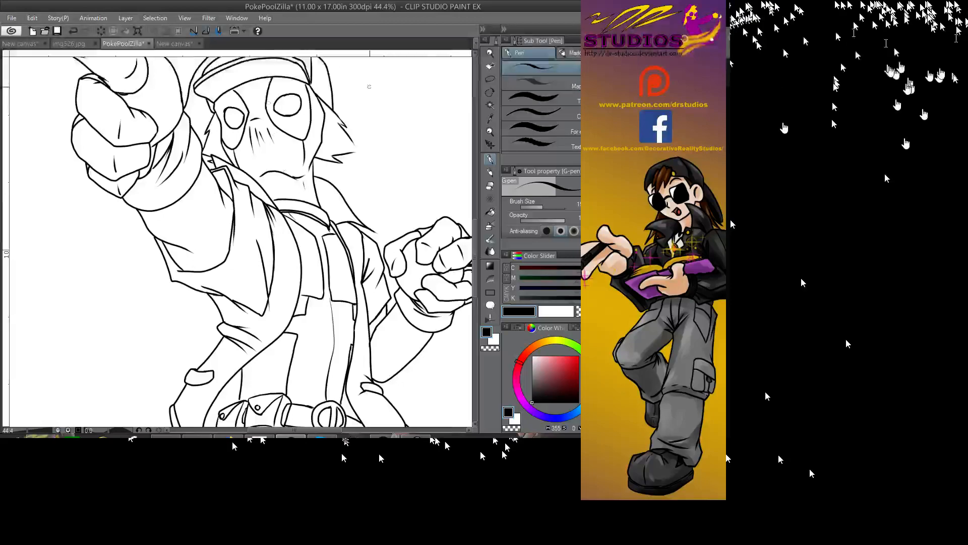
# - Ink the outline of the orange creature's large round eye and the small circle at its lower edge
pyautogui.press('/')
pyautogui.moveTo(417, 115); pyautogui.dragTo(397, 130)
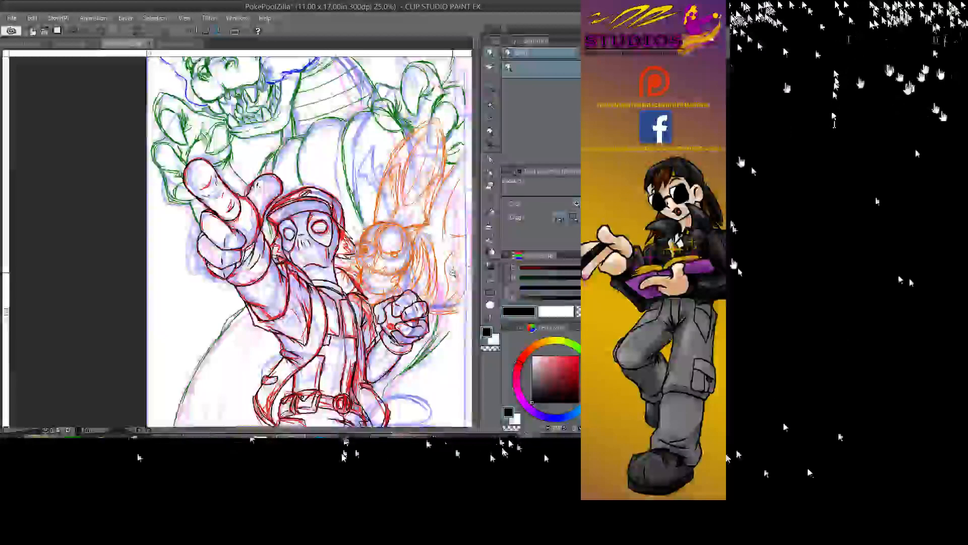
pyautogui.moveTo(453, 273); pyautogui.dragTo(391, 308)
pyautogui.moveTo(453, 300); pyautogui.dragTo(405, 282)
pyautogui.click(406, 282)
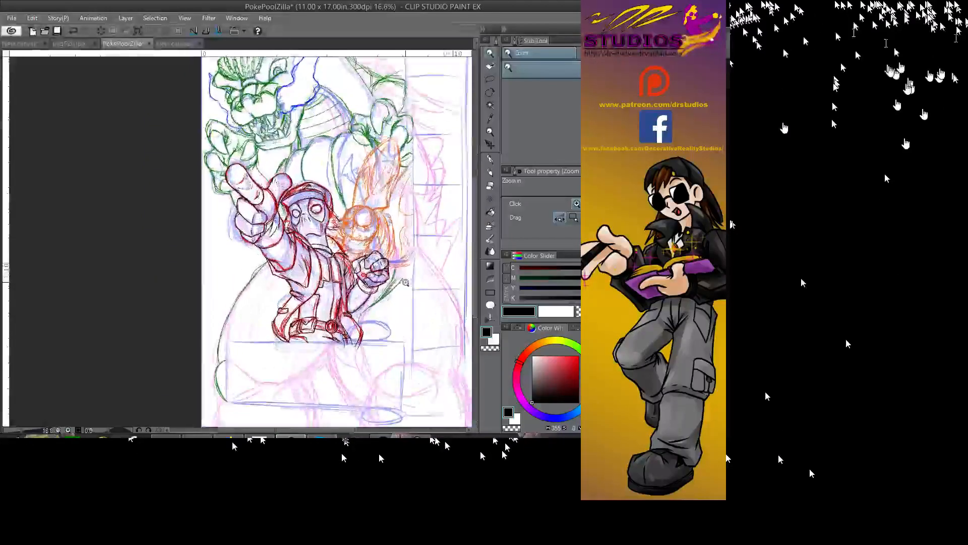
pyautogui.click(406, 282)
pyautogui.moveTo(368, 180); pyautogui.dragTo(372, 180)
pyautogui.click(371, 180)
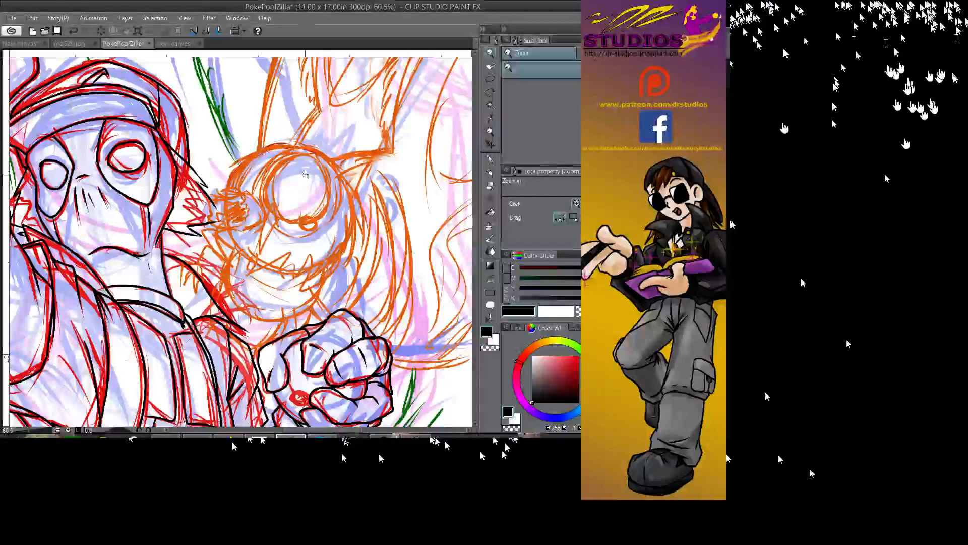
pyautogui.moveTo(316, 169); pyautogui.dragTo(355, 168)
pyautogui.click(490, 159)
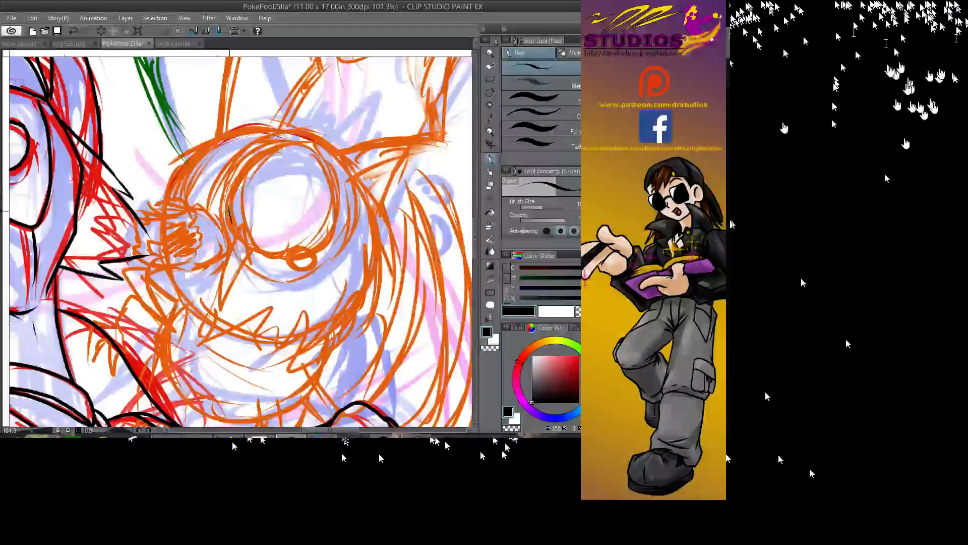
pyautogui.moveTo(230, 212)
pyautogui.mouseDown()
pyautogui.moveTo(240, 170)
pyautogui.moveTo(271, 146)
pyautogui.moveTo(298, 145)
pyautogui.moveTo(328, 169)
pyautogui.moveTo(341, 223)
pyautogui.mouseUp()
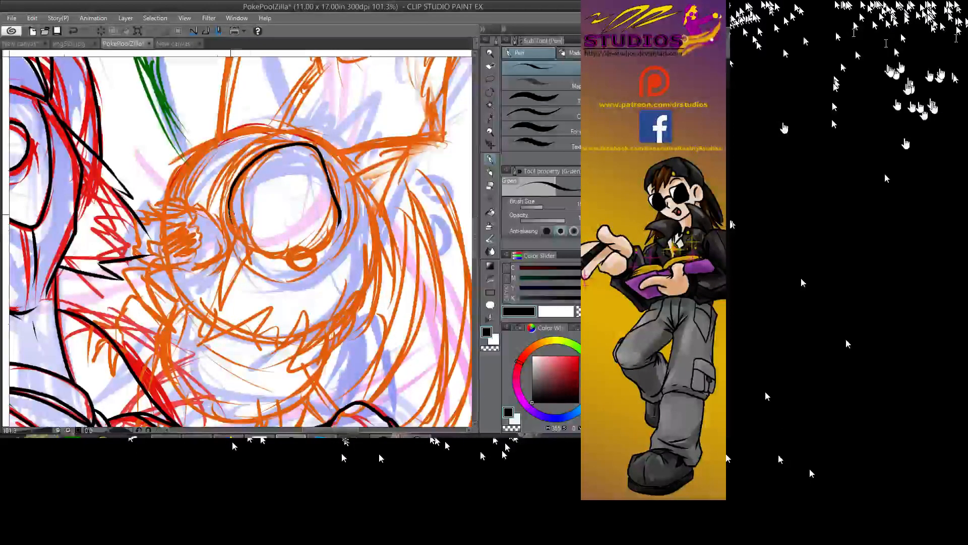
pyautogui.moveTo(230, 216)
pyautogui.mouseDown()
pyautogui.moveTo(259, 256)
pyautogui.moveTo(295, 255)
pyautogui.moveTo(286, 267)
pyautogui.moveTo(315, 267)
pyautogui.moveTo(310, 250)
pyautogui.moveTo(332, 242)
pyautogui.moveTo(342, 223)
pyautogui.mouseUp()
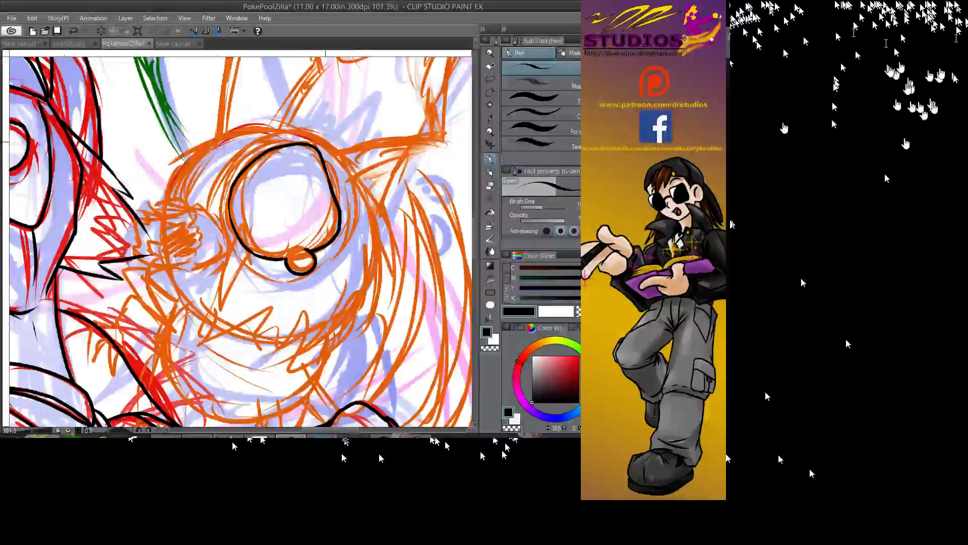
# - Ink the orange creature's head contour from above the large eye down the cheek, continuing into jagged fur along the lower face
pyautogui.moveTo(324, 135); pyautogui.dragTo(355, 197)
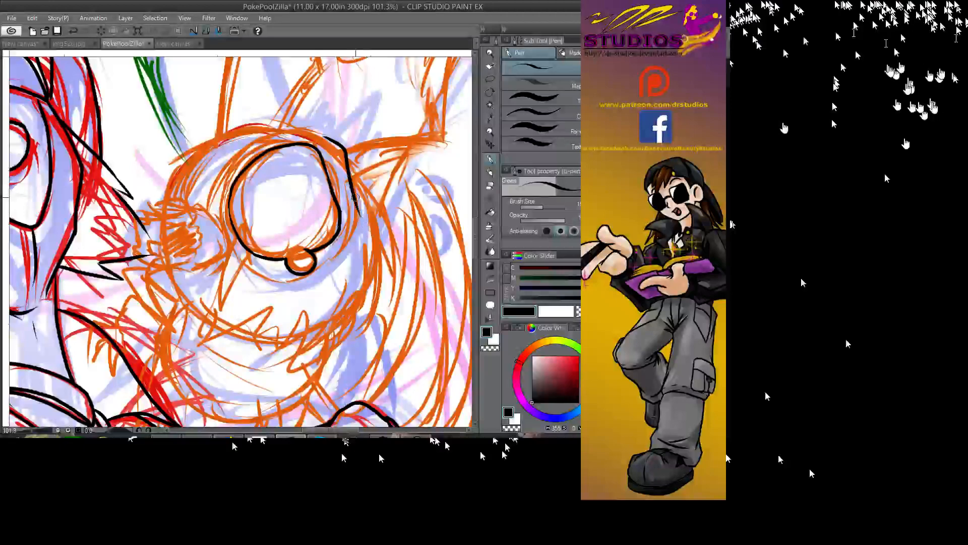
pyautogui.moveTo(335, 145); pyautogui.dragTo(302, 125)
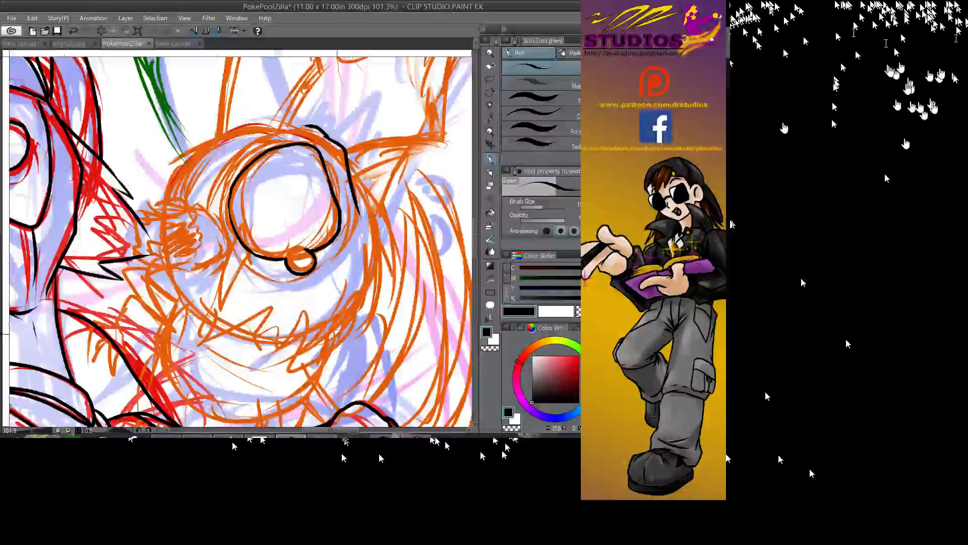
pyautogui.moveTo(356, 202); pyautogui.dragTo(391, 248)
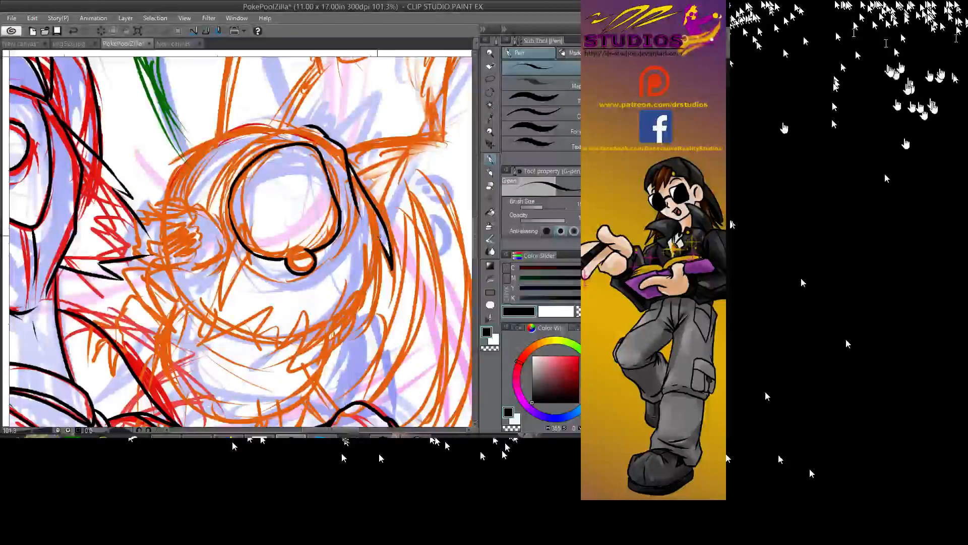
pyautogui.moveTo(386, 227)
pyautogui.mouseDown()
pyautogui.moveTo(372, 312)
pyautogui.moveTo(371, 282)
pyautogui.moveTo(346, 343)
pyautogui.moveTo(342, 320)
pyautogui.moveTo(314, 354)
pyautogui.moveTo(290, 368)
pyautogui.mouseUp()
pyautogui.moveTo(305, 326); pyautogui.dragTo(276, 359)
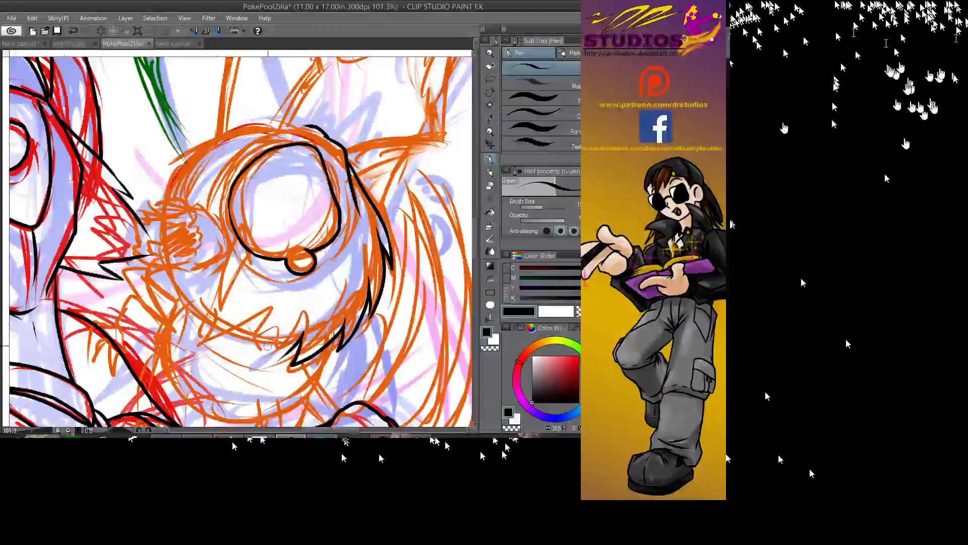
pyautogui.moveTo(215, 310)
pyautogui.mouseDown()
pyautogui.moveTo(197, 345)
pyautogui.moveTo(238, 321)
pyautogui.moveTo(225, 348)
pyautogui.moveTo(263, 325)
pyautogui.moveTo(268, 342)
pyautogui.moveTo(285, 333)
pyautogui.moveTo(296, 363)
pyautogui.mouseUp()
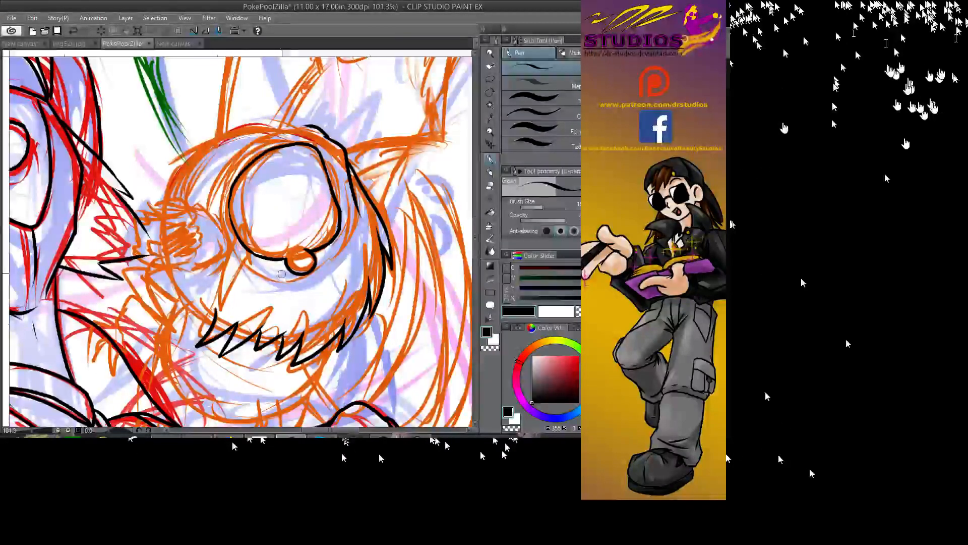
# - Ink the smaller rounded shape beside the large eye, with its curved rim, upper and lower lobes and ragged outer edge
pyautogui.moveTo(174, 271)
pyautogui.mouseDown()
pyautogui.moveTo(203, 266)
pyautogui.moveTo(220, 233)
pyautogui.moveTo(196, 205)
pyautogui.moveTo(186, 259)
pyautogui.mouseUp()
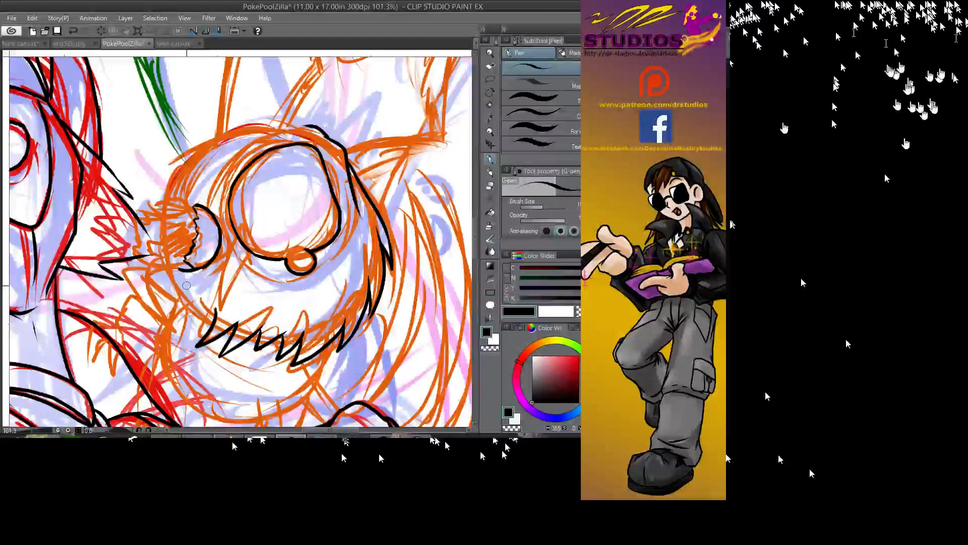
pyautogui.moveTo(147, 207)
pyautogui.mouseDown()
pyautogui.moveTo(192, 205)
pyautogui.moveTo(182, 208)
pyautogui.moveTo(199, 232)
pyautogui.moveTo(195, 219)
pyautogui.mouseUp()
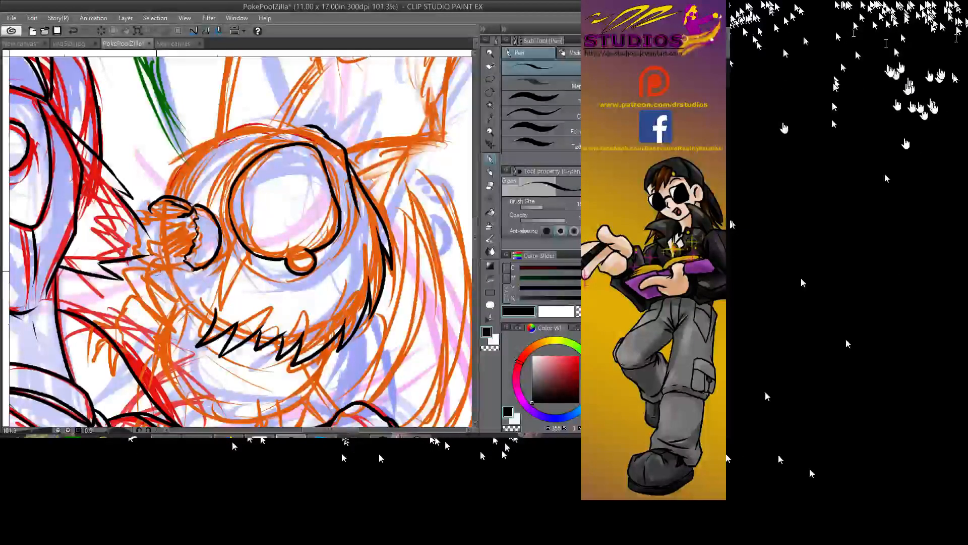
pyautogui.moveTo(162, 280)
pyautogui.mouseDown()
pyautogui.moveTo(193, 270)
pyautogui.moveTo(180, 256)
pyautogui.mouseUp()
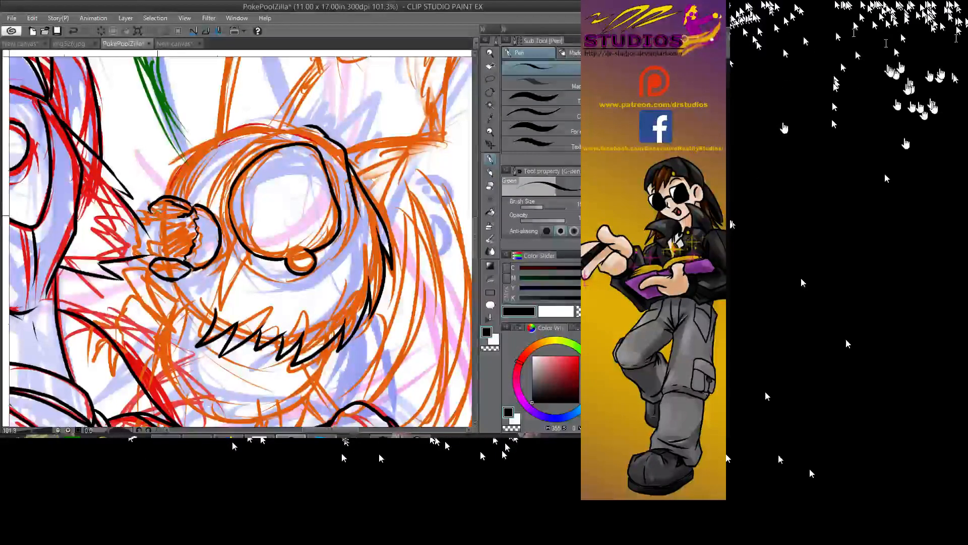
pyautogui.moveTo(156, 206)
pyautogui.mouseDown()
pyautogui.moveTo(136, 217)
pyautogui.moveTo(132, 233)
pyautogui.moveTo(138, 257)
pyautogui.moveTo(154, 263)
pyautogui.mouseUp()
pyautogui.moveTo(135, 224)
pyautogui.mouseDown()
pyautogui.moveTo(152, 263)
pyautogui.moveTo(154, 250)
pyautogui.mouseUp()
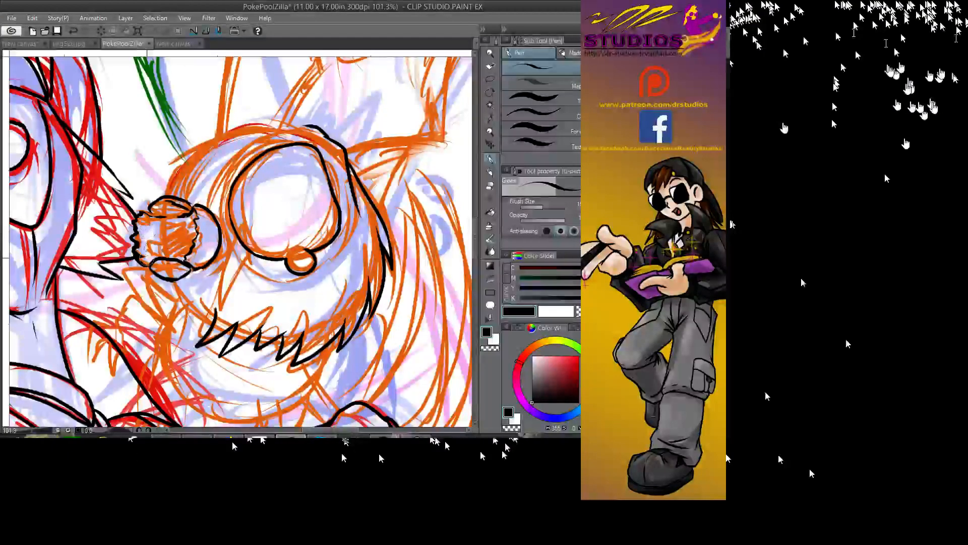
# - Undo the last three strokes and redraw the outer edge of the creature's small bulging eye in black
pyautogui.hotkey('ctrl', 'z')
pyautogui.hotkey('ctrl', 'z')
pyautogui.hotkey('ctrl', 'z')
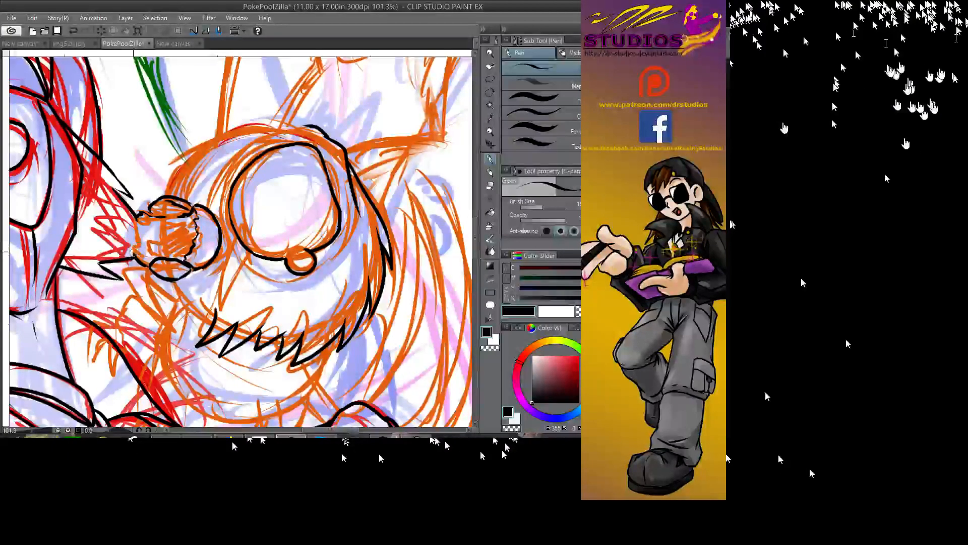
pyautogui.moveTo(138, 216); pyautogui.dragTo(134, 230)
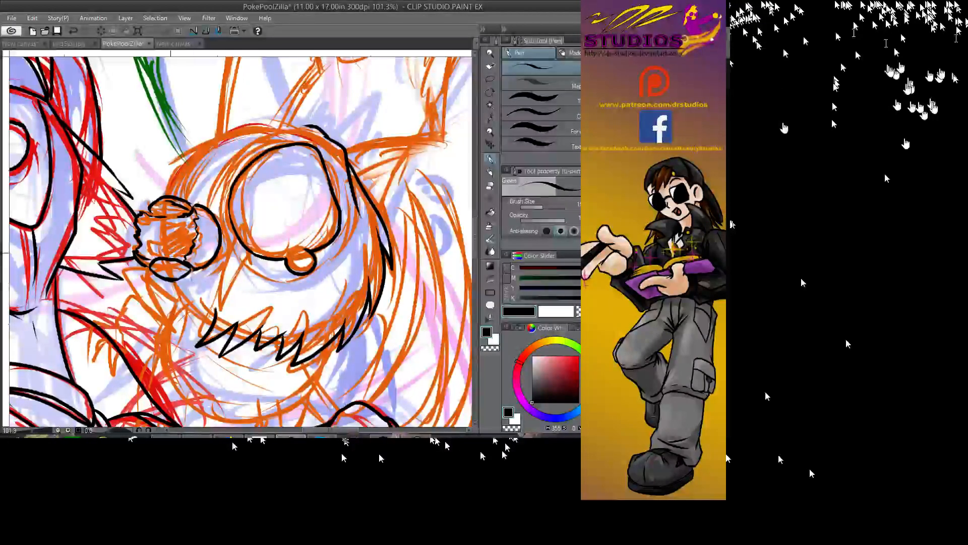
# - Ink the lower lid of the small bulging eye and the jagged fur along the cheek beneath it
pyautogui.moveTo(156, 271)
pyautogui.mouseDown()
pyautogui.moveTo(165, 283)
pyautogui.moveTo(164, 258)
pyautogui.moveTo(188, 279)
pyautogui.mouseUp()
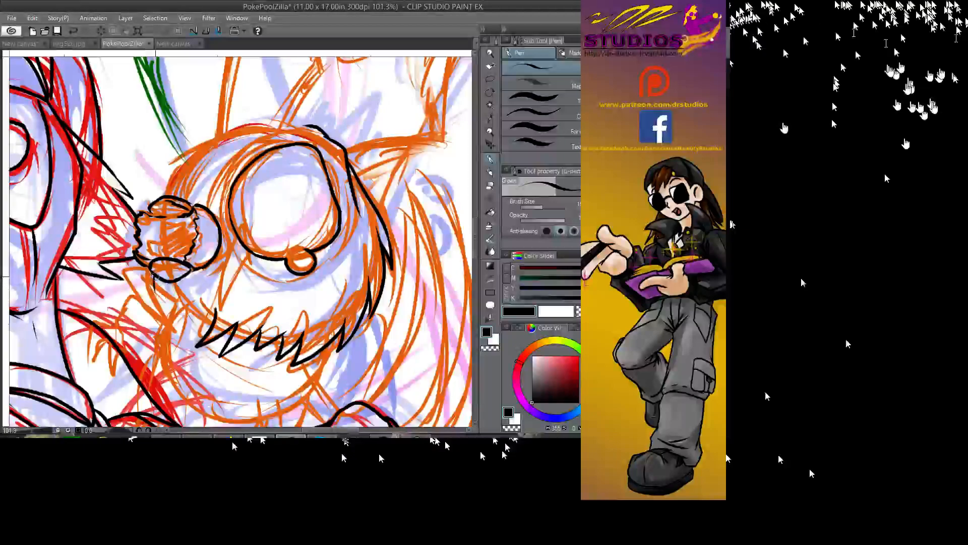
pyautogui.moveTo(167, 312)
pyautogui.mouseDown()
pyautogui.moveTo(157, 294)
pyautogui.moveTo(166, 299)
pyautogui.mouseUp()
pyautogui.moveTo(203, 330); pyautogui.dragTo(189, 312)
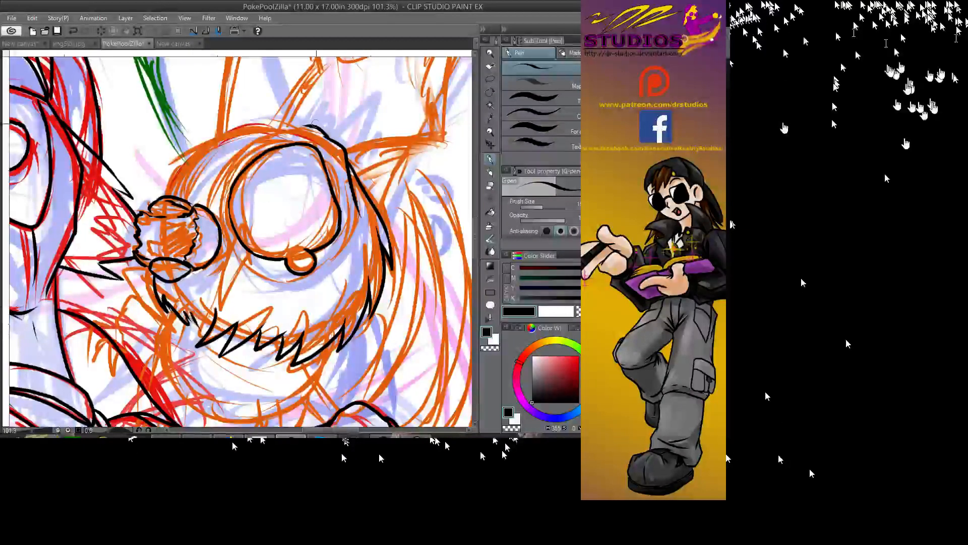
# - Ink the creature's head outline with the pen from the crown down towards the small eye
pyautogui.moveTo(393, 170); pyautogui.dragTo(288, 460)
pyautogui.moveTo(404, 277); pyautogui.dragTo(348, 282)
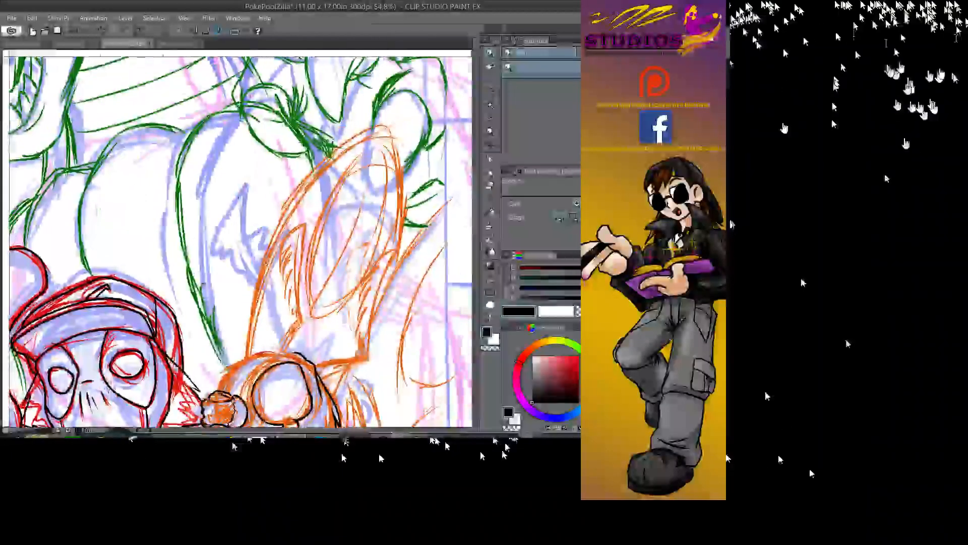
pyautogui.moveTo(348, 323); pyautogui.dragTo(330, 204)
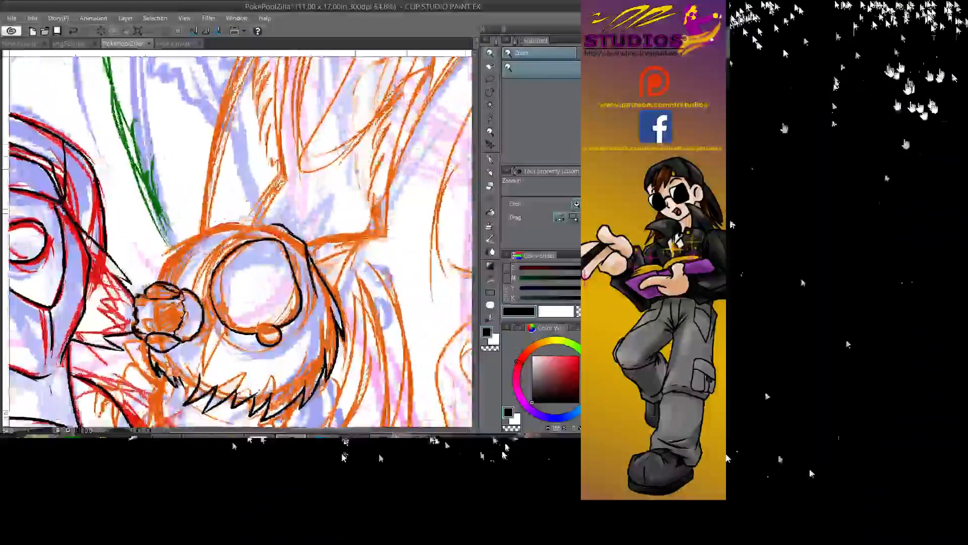
pyautogui.press('p')
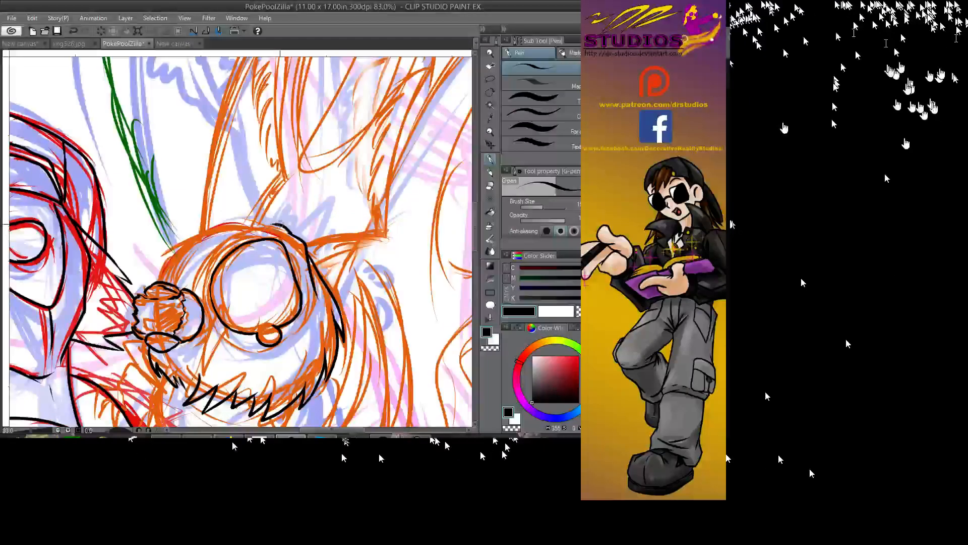
pyautogui.moveTo(265, 223); pyautogui.dragTo(254, 226)
pyautogui.moveTo(262, 222)
pyautogui.mouseDown()
pyautogui.moveTo(219, 223)
pyautogui.moveTo(172, 249)
pyautogui.moveTo(168, 269)
pyautogui.moveTo(256, 229)
pyautogui.moveTo(237, 233)
pyautogui.moveTo(195, 291)
pyautogui.mouseUp()
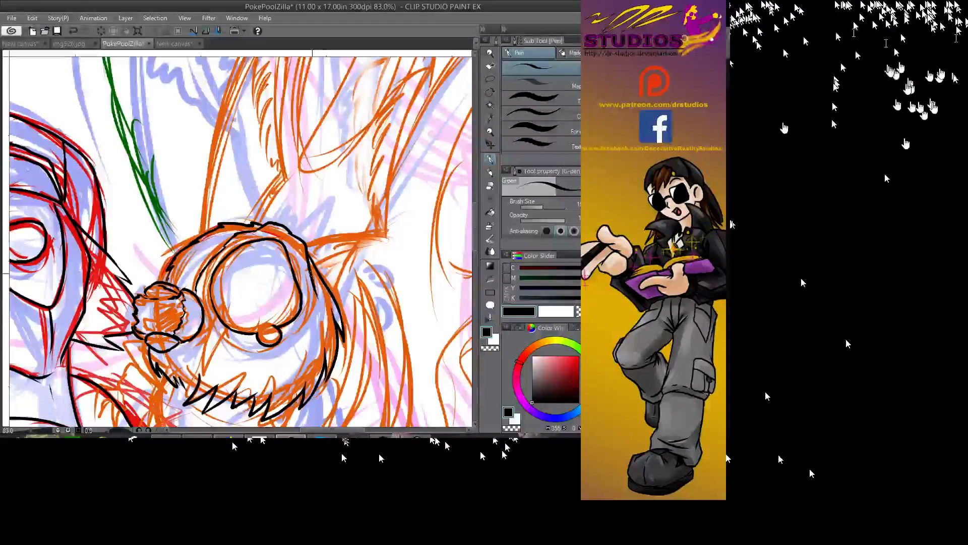
# - Ink the zigzag fur line across the lower face and add short fur strokes along the head's edge
pyautogui.moveTo(315, 285)
pyautogui.mouseDown()
pyautogui.moveTo(321, 313)
pyautogui.moveTo(313, 358)
pyautogui.moveTo(285, 386)
pyautogui.mouseUp()
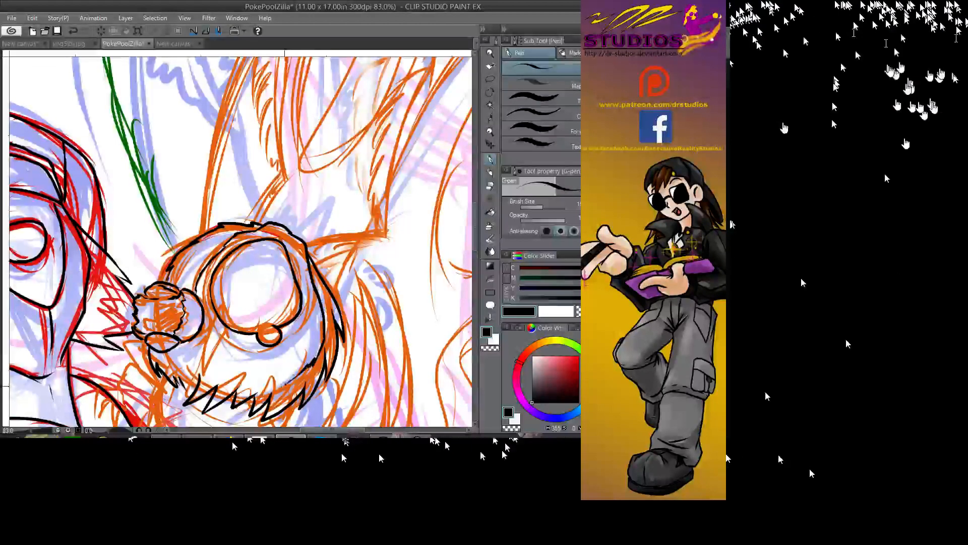
pyautogui.moveTo(204, 310)
pyautogui.mouseDown()
pyautogui.moveTo(206, 334)
pyautogui.moveTo(238, 361)
pyautogui.moveTo(272, 371)
pyautogui.moveTo(262, 382)
pyautogui.moveTo(285, 384)
pyautogui.mouseUp()
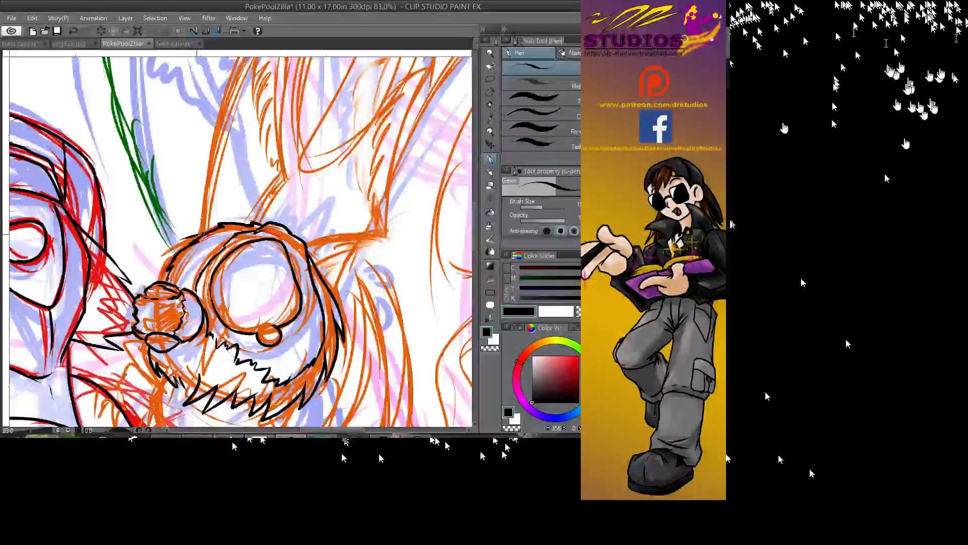
pyautogui.moveTo(204, 233)
pyautogui.mouseDown()
pyautogui.moveTo(177, 239)
pyautogui.moveTo(154, 283)
pyautogui.mouseUp()
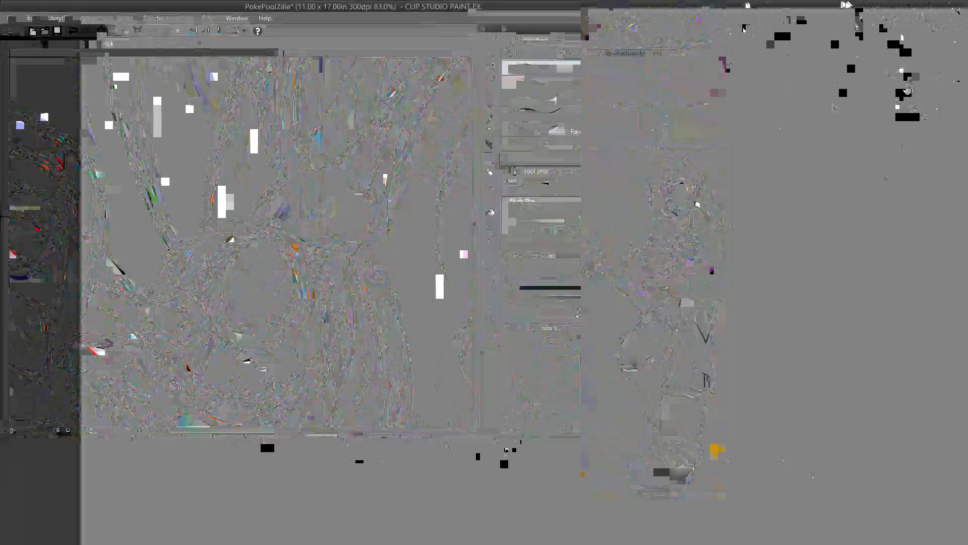
# - Ink curved base lines rising from the top of the head for the inner fur tuft of each ear, redoing the first stroke
pyautogui.moveTo(276, 222)
pyautogui.mouseDown()
pyautogui.moveTo(314, 201)
pyautogui.moveTo(288, 307)
pyautogui.mouseUp()
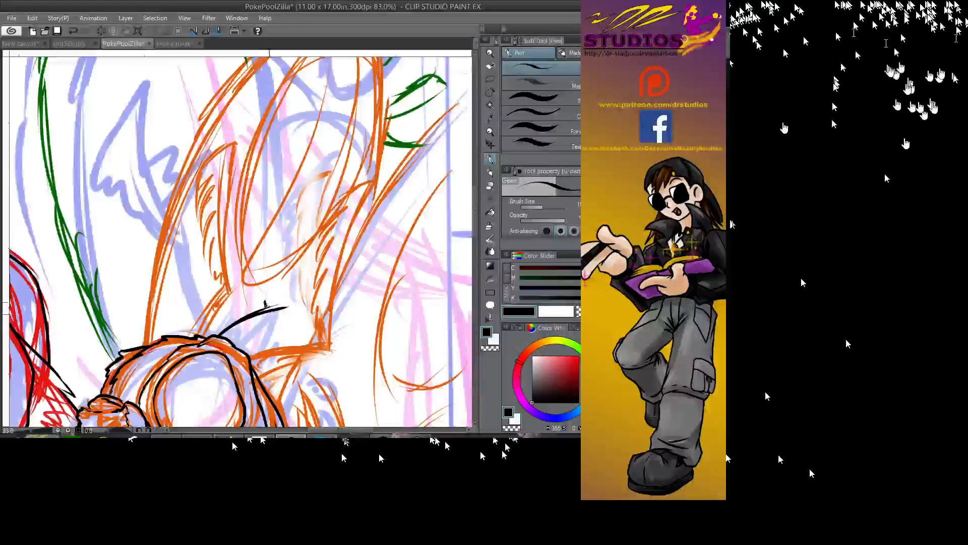
pyautogui.hotkey('ctrl', 'z')
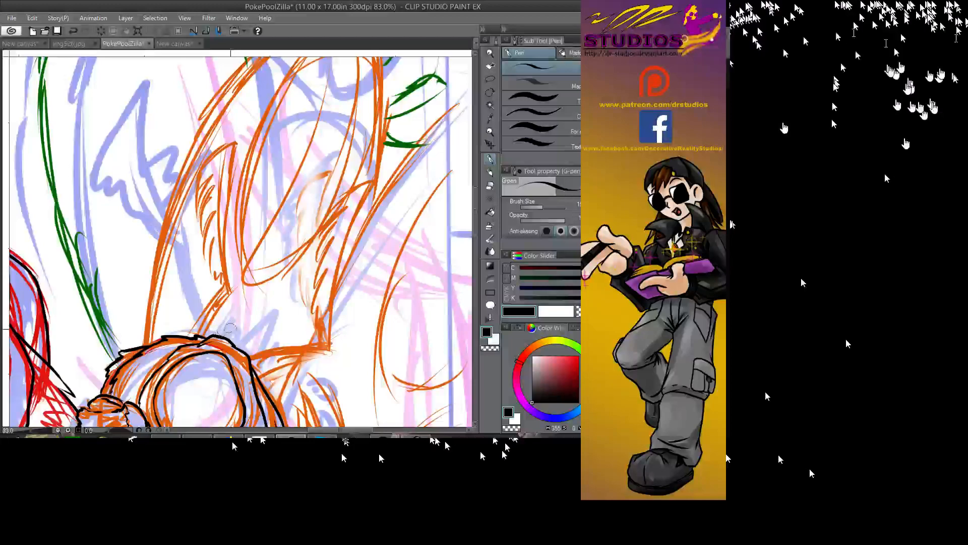
pyautogui.moveTo(217, 335)
pyautogui.mouseDown()
pyautogui.moveTo(290, 312)
pyautogui.moveTo(287, 274)
pyautogui.moveTo(312, 201)
pyautogui.mouseUp()
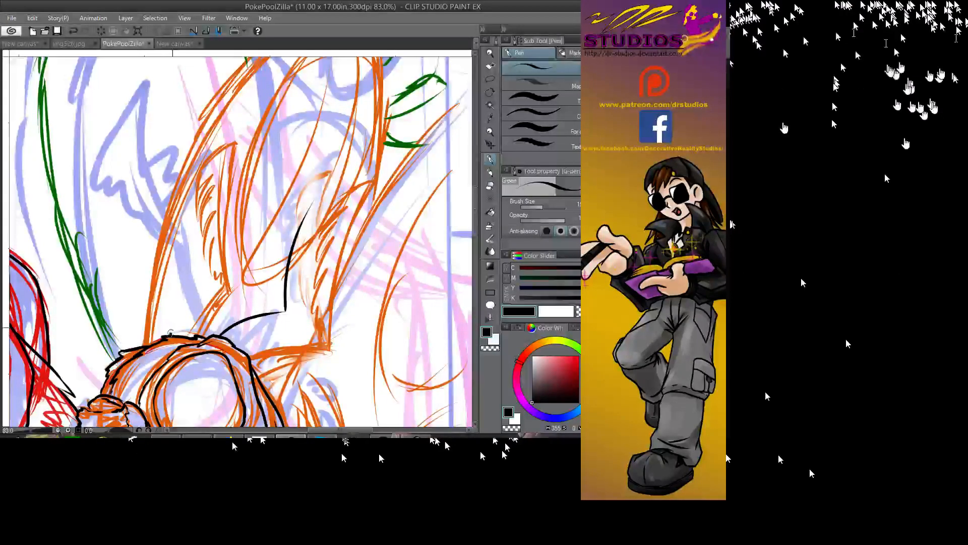
pyautogui.moveTo(204, 284); pyautogui.dragTo(201, 174)
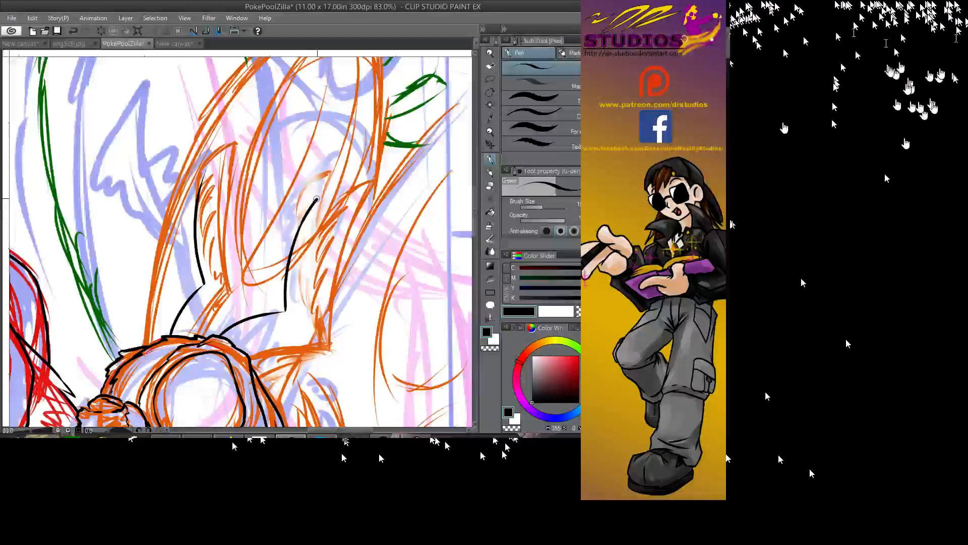
# - Ink jagged fur edges on both inner ear tufts and close their bases above the head
pyautogui.moveTo(318, 198)
pyautogui.mouseDown()
pyautogui.moveTo(276, 226)
pyautogui.moveTo(285, 219)
pyautogui.moveTo(270, 254)
pyautogui.moveTo(277, 310)
pyautogui.moveTo(263, 314)
pyautogui.mouseUp()
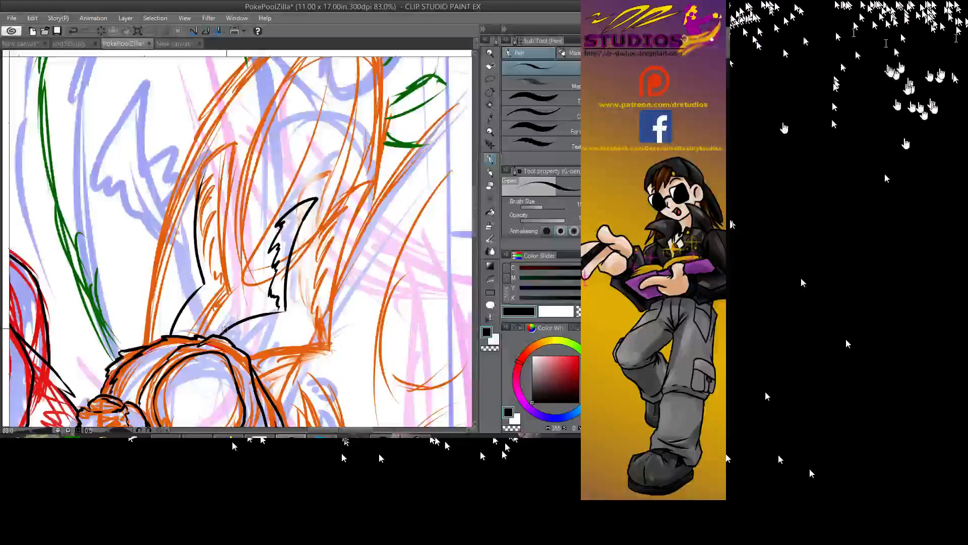
pyautogui.moveTo(227, 328); pyautogui.dragTo(281, 302)
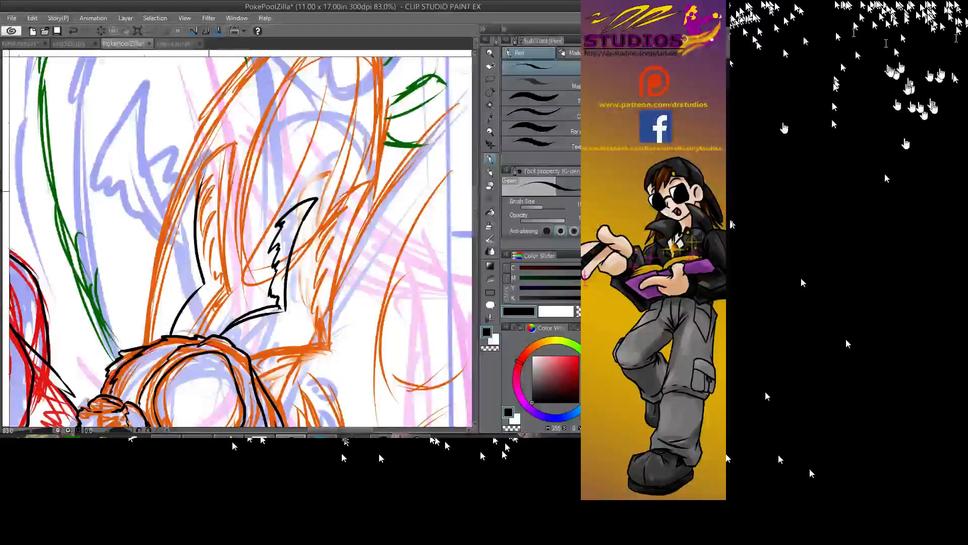
pyautogui.moveTo(200, 194)
pyautogui.mouseDown()
pyautogui.moveTo(207, 169)
pyautogui.moveTo(173, 219)
pyautogui.moveTo(176, 246)
pyautogui.moveTo(186, 225)
pyautogui.moveTo(177, 217)
pyautogui.moveTo(190, 229)
pyautogui.moveTo(181, 249)
pyautogui.moveTo(189, 284)
pyautogui.moveTo(168, 335)
pyautogui.moveTo(202, 277)
pyautogui.mouseUp()
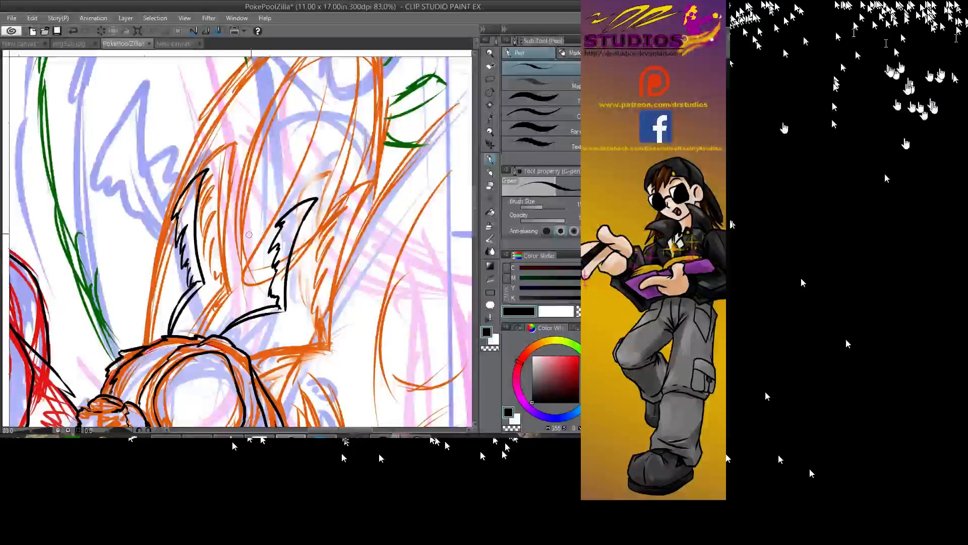
# - Ink the small loops beside the head and the long outer outlines of the creature's tall ears
pyautogui.scroll(-3, 236, 242)
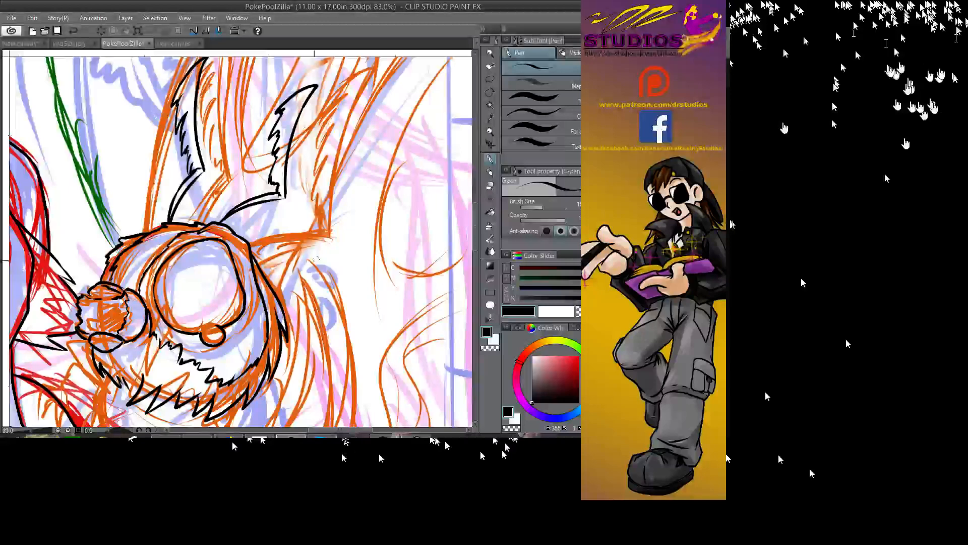
pyautogui.moveTo(308, 276)
pyautogui.mouseDown()
pyautogui.moveTo(286, 273)
pyautogui.moveTo(307, 277)
pyautogui.moveTo(295, 285)
pyautogui.moveTo(301, 308)
pyautogui.moveTo(287, 288)
pyautogui.moveTo(298, 300)
pyautogui.mouseUp()
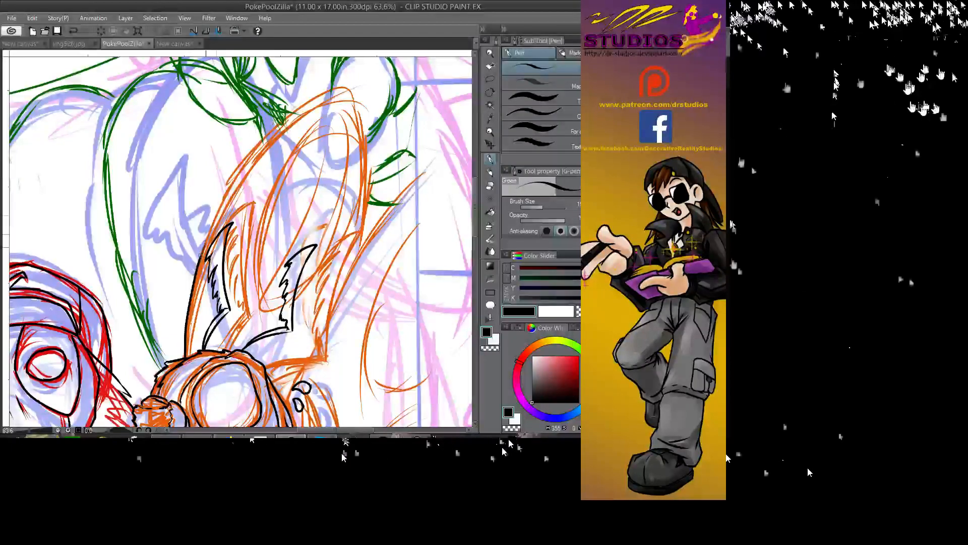
pyautogui.moveTo(200, 255)
pyautogui.mouseDown()
pyautogui.moveTo(298, 118)
pyautogui.moveTo(364, 99)
pyautogui.moveTo(375, 218)
pyautogui.moveTo(366, 261)
pyautogui.moveTo(393, 217)
pyautogui.mouseUp()
pyautogui.moveTo(271, 336)
pyautogui.mouseDown()
pyautogui.moveTo(384, 151)
pyautogui.moveTo(418, 126)
pyautogui.mouseUp()
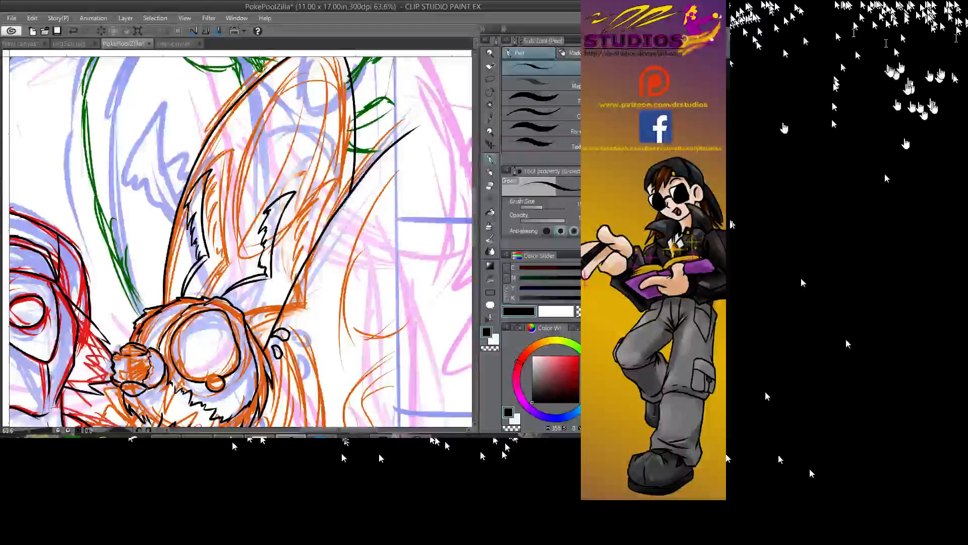
# - Ink the creature's small clawed hand and its wrist over the masked figure's shoulder
pyautogui.moveTo(428, 424); pyautogui.dragTo(428, 250)
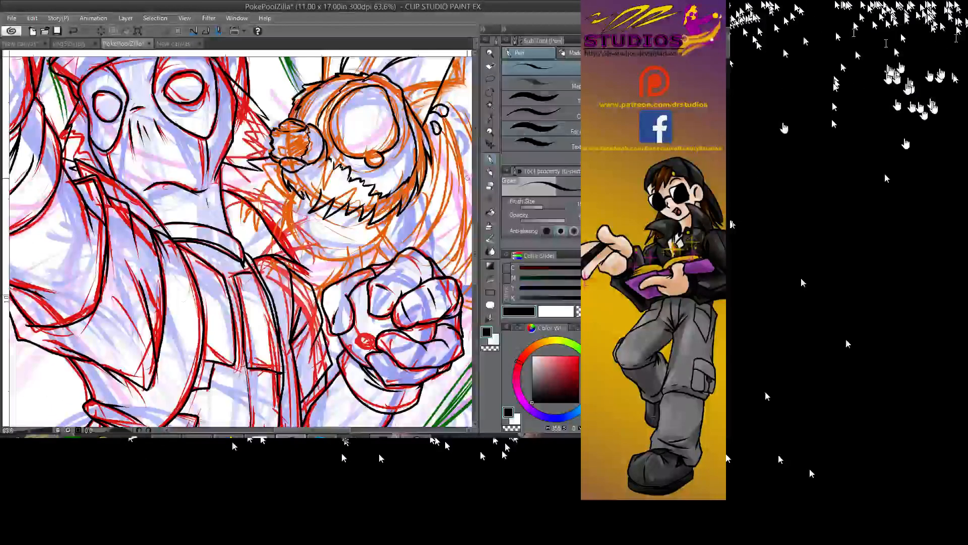
pyautogui.press('/')
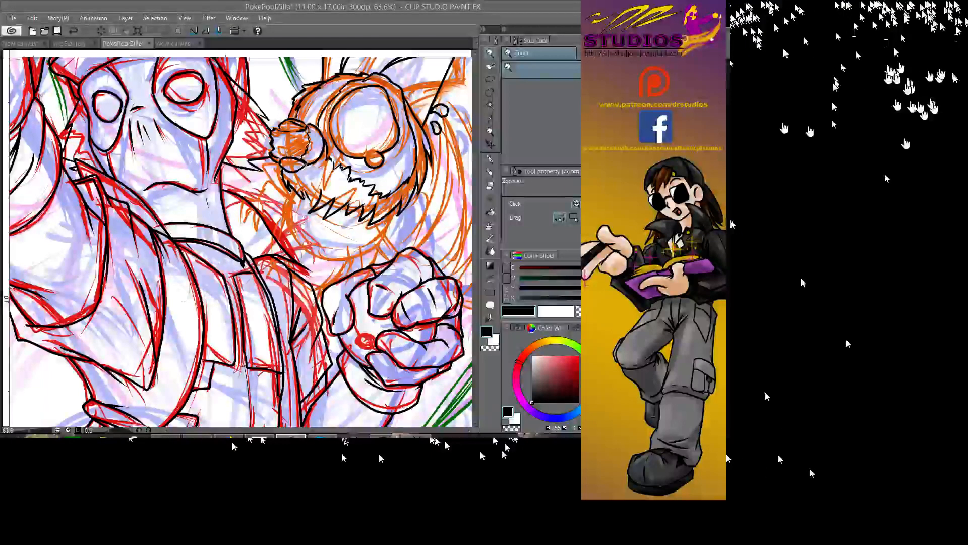
pyautogui.click(256, 212)
pyautogui.press('p')
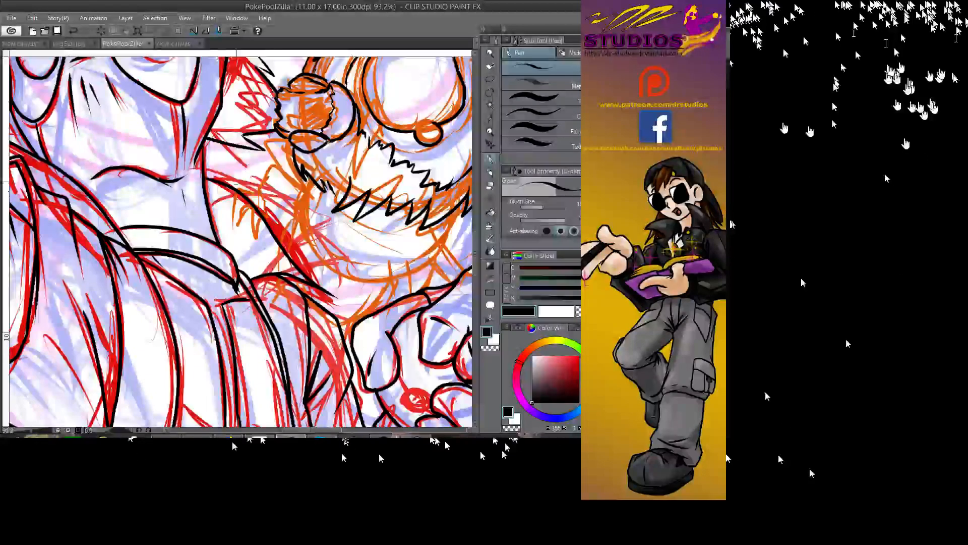
pyautogui.moveTo(242, 176)
pyautogui.mouseDown()
pyautogui.moveTo(226, 203)
pyautogui.moveTo(236, 215)
pyautogui.moveTo(236, 200)
pyautogui.moveTo(250, 203)
pyautogui.moveTo(255, 230)
pyautogui.mouseUp()
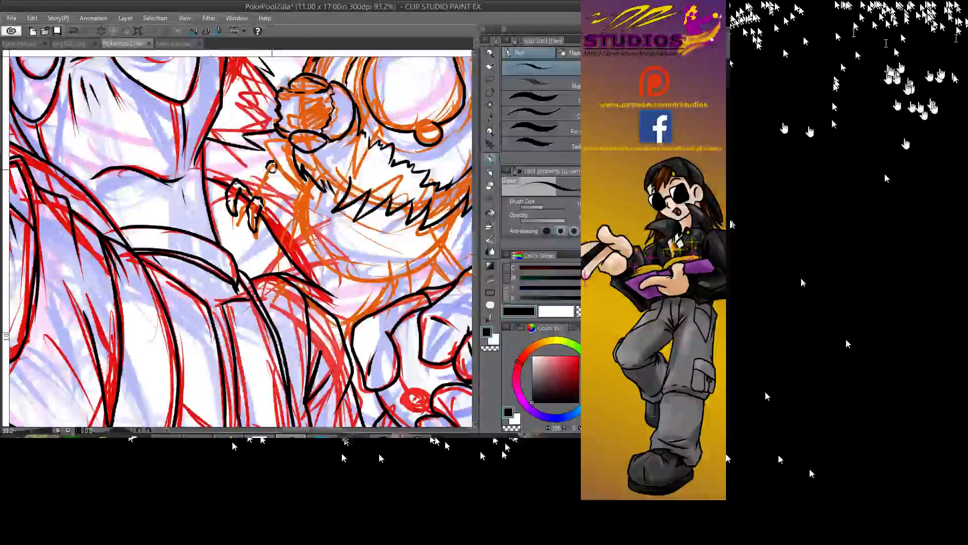
pyautogui.moveTo(255, 190); pyautogui.dragTo(270, 167)
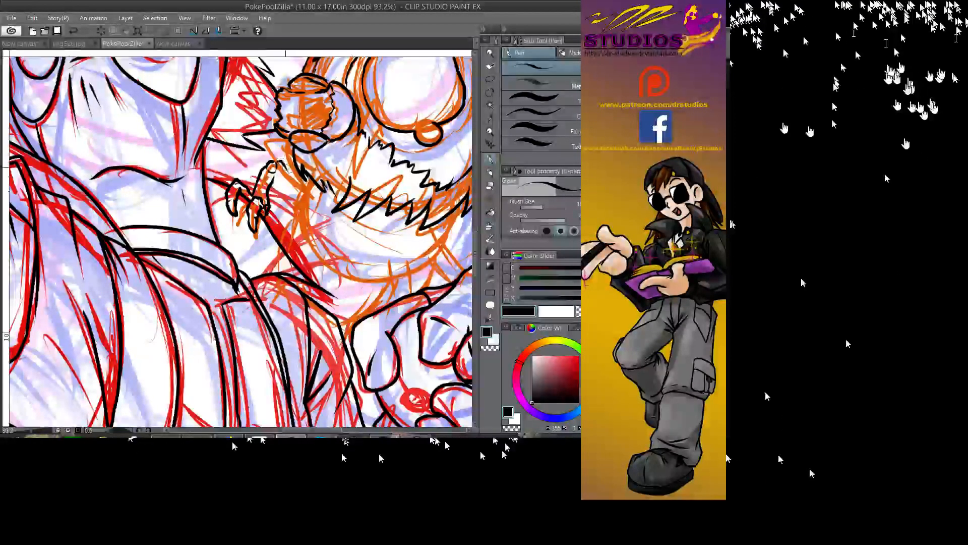
# - Ink the arm line, two curved contour lines below the jagged jaw, and a short centre line crossing them
pyautogui.moveTo(288, 154)
pyautogui.mouseDown()
pyautogui.moveTo(280, 174)
pyautogui.moveTo(293, 197)
pyautogui.moveTo(318, 190)
pyautogui.moveTo(398, 245)
pyautogui.mouseUp()
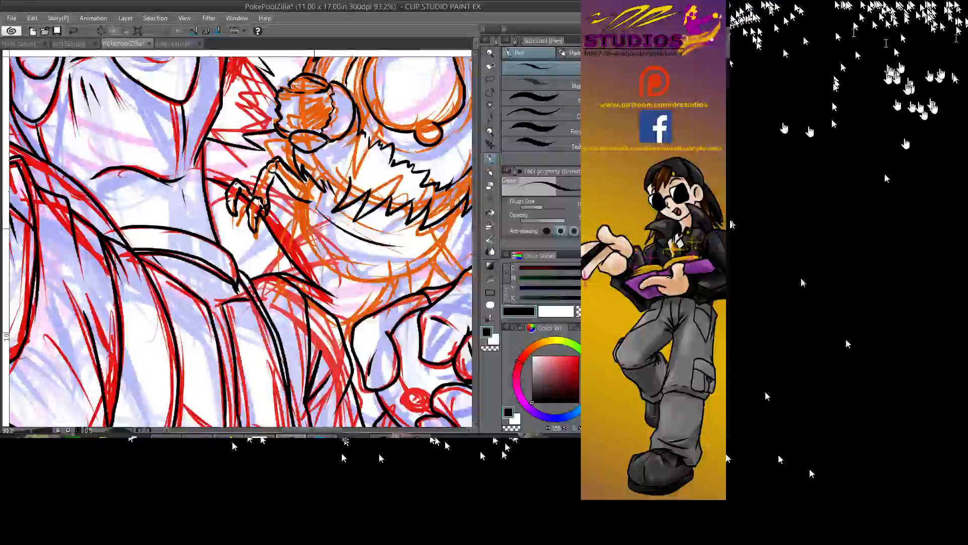
pyautogui.moveTo(316, 226)
pyautogui.mouseDown()
pyautogui.moveTo(335, 247)
pyautogui.moveTo(377, 263)
pyautogui.mouseUp()
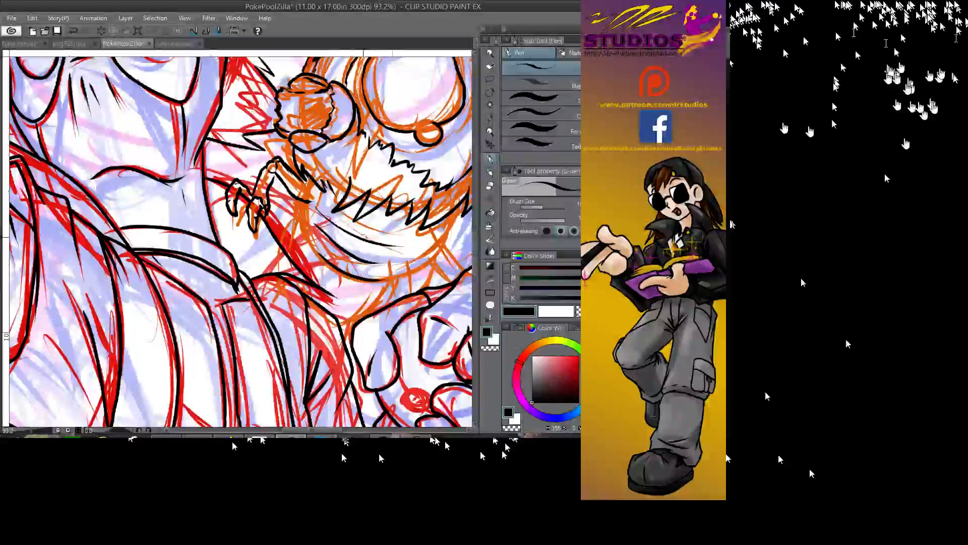
pyautogui.moveTo(355, 218)
pyautogui.mouseDown()
pyautogui.moveTo(350, 233)
pyautogui.moveTo(380, 280)
pyautogui.mouseUp()
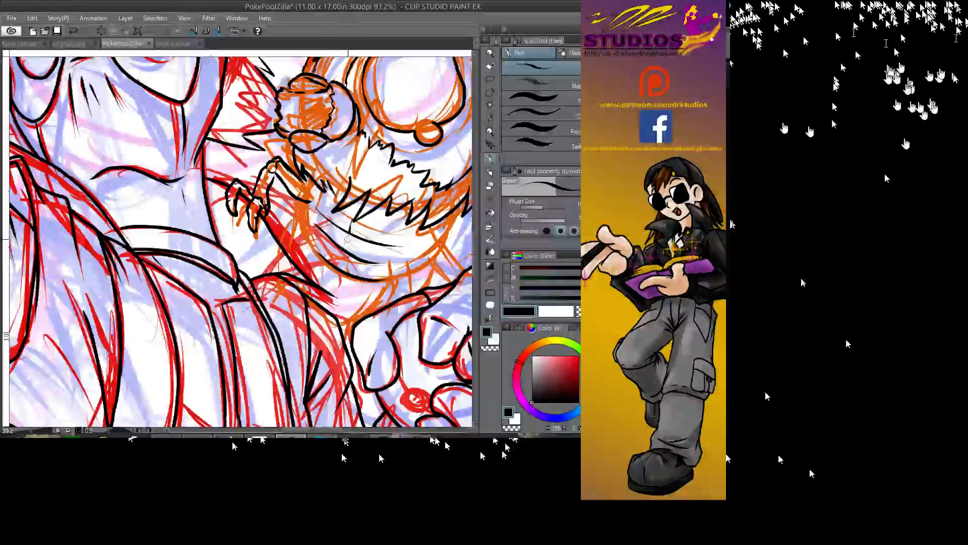
pyautogui.moveTo(348, 240); pyautogui.dragTo(342, 269)
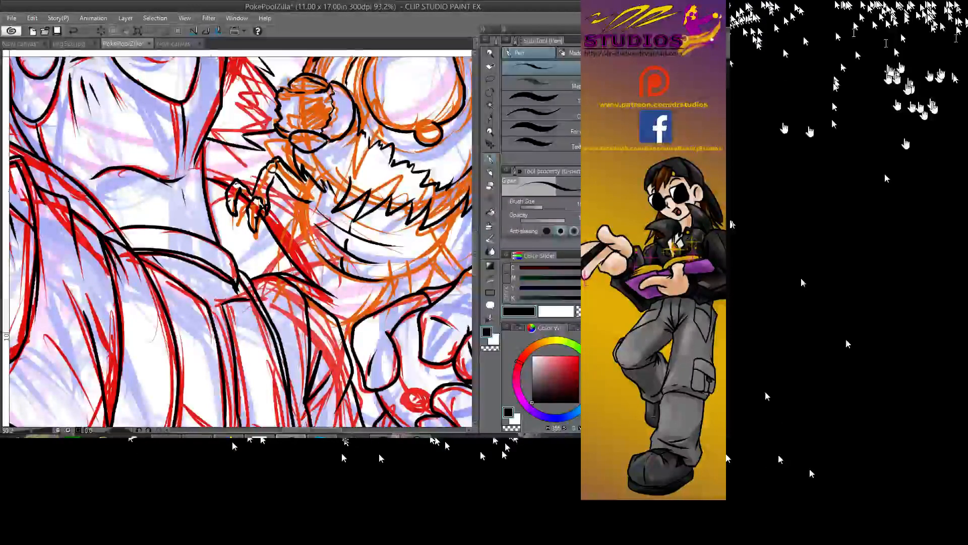
# - Undo the last stroke and redraw the curved contour line running from the centre line below the jaw
pyautogui.moveTo(403, 256); pyautogui.dragTo(278, 256)
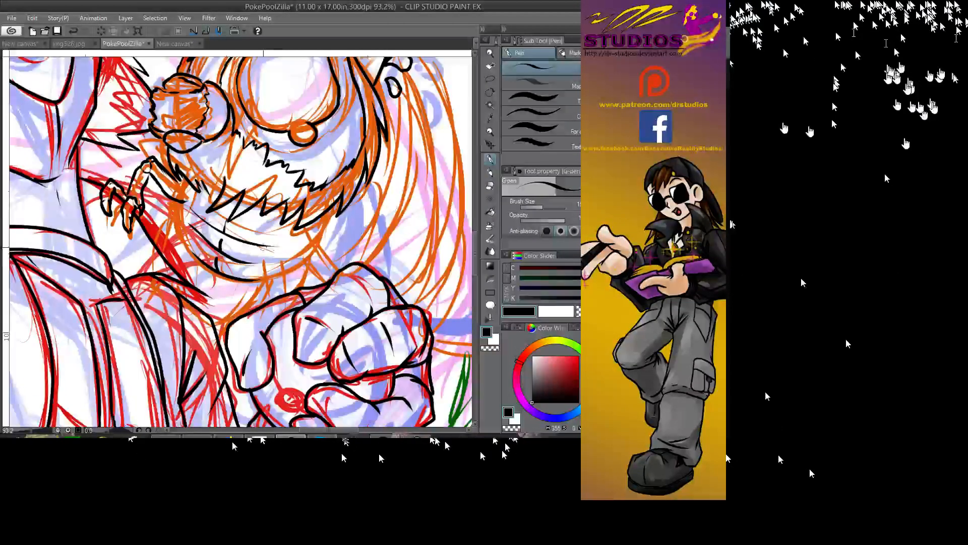
pyautogui.hotkey('ctrl', 'z')
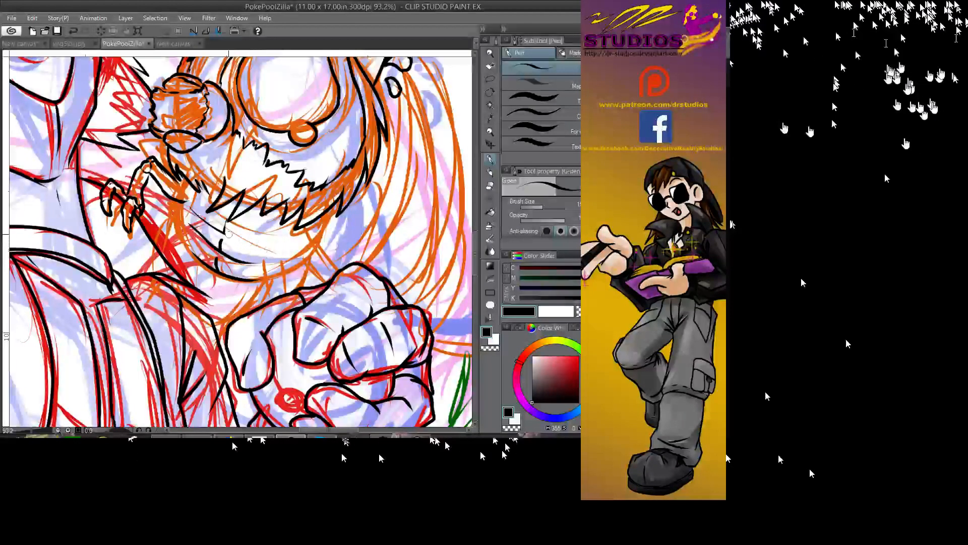
pyautogui.moveTo(223, 238); pyautogui.dragTo(284, 247)
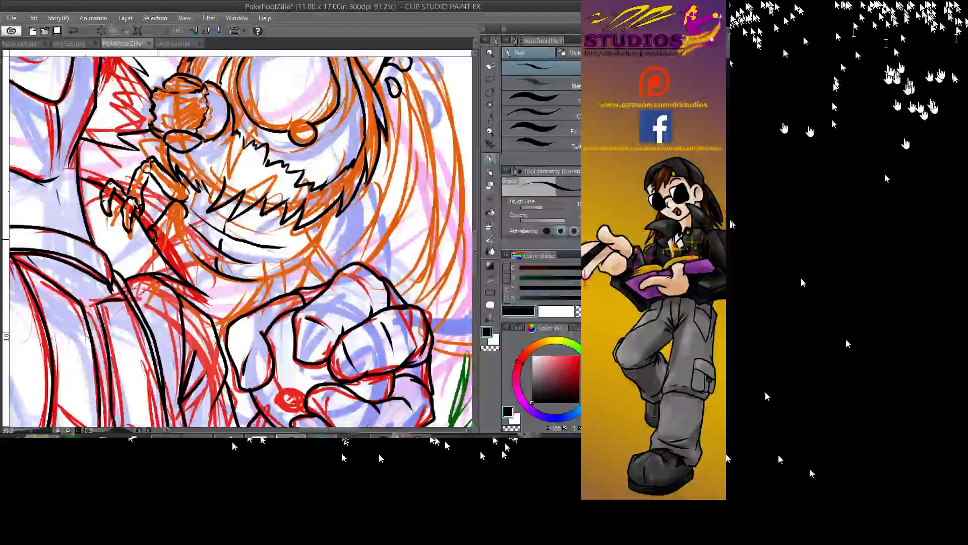
# - Ink the second arm with its clawed hand on the shoulder and small oval shapes above the large fist
pyautogui.moveTo(159, 238); pyautogui.dragTo(177, 227)
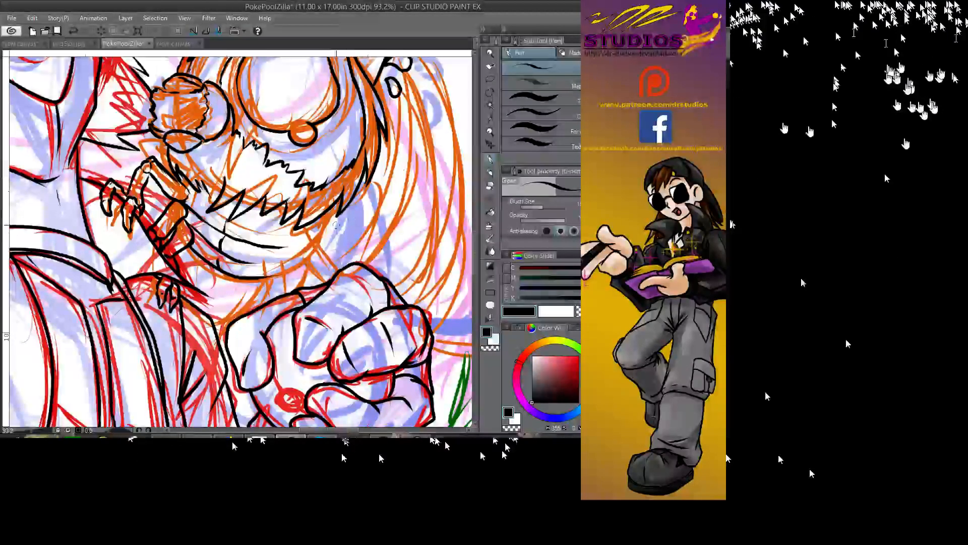
pyautogui.moveTo(348, 218)
pyautogui.mouseDown()
pyautogui.moveTo(337, 243)
pyautogui.moveTo(346, 228)
pyautogui.moveTo(363, 232)
pyautogui.moveTo(346, 261)
pyautogui.mouseUp()
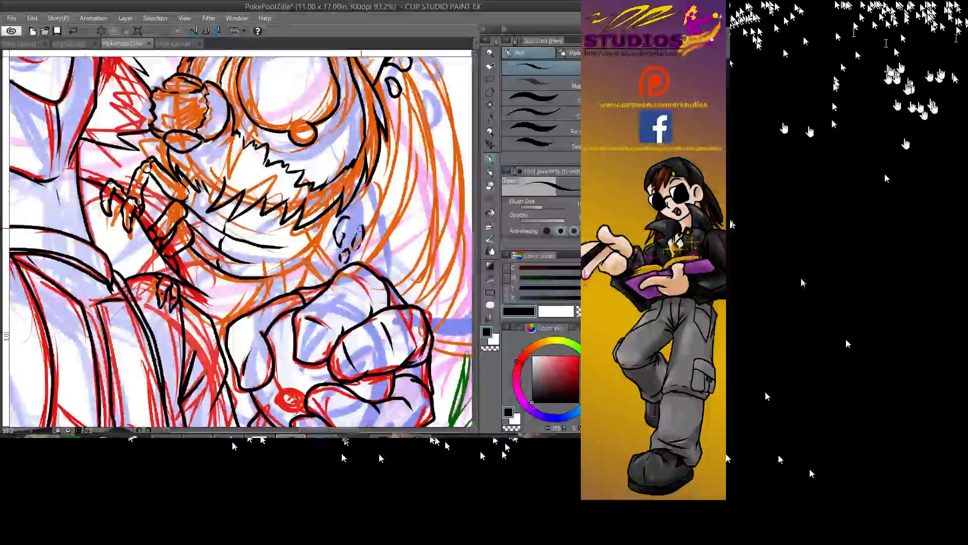
# - Ink the finger details, wrist and forearm of the creature's small raised hand above the large fist
pyautogui.moveTo(361, 228)
pyautogui.mouseDown()
pyautogui.moveTo(351, 224)
pyautogui.moveTo(359, 242)
pyautogui.mouseUp()
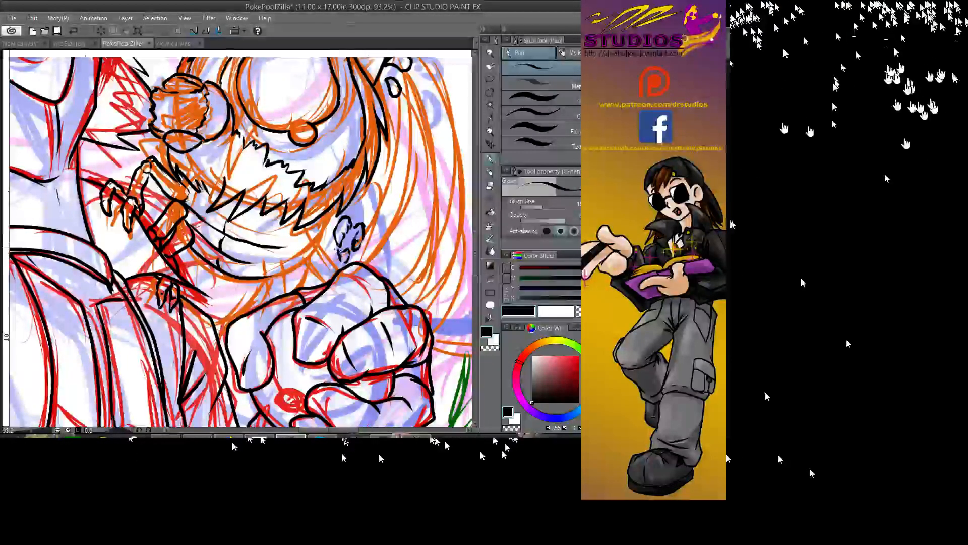
pyautogui.moveTo(338, 229)
pyautogui.mouseDown()
pyautogui.moveTo(319, 259)
pyautogui.moveTo(330, 269)
pyautogui.mouseUp()
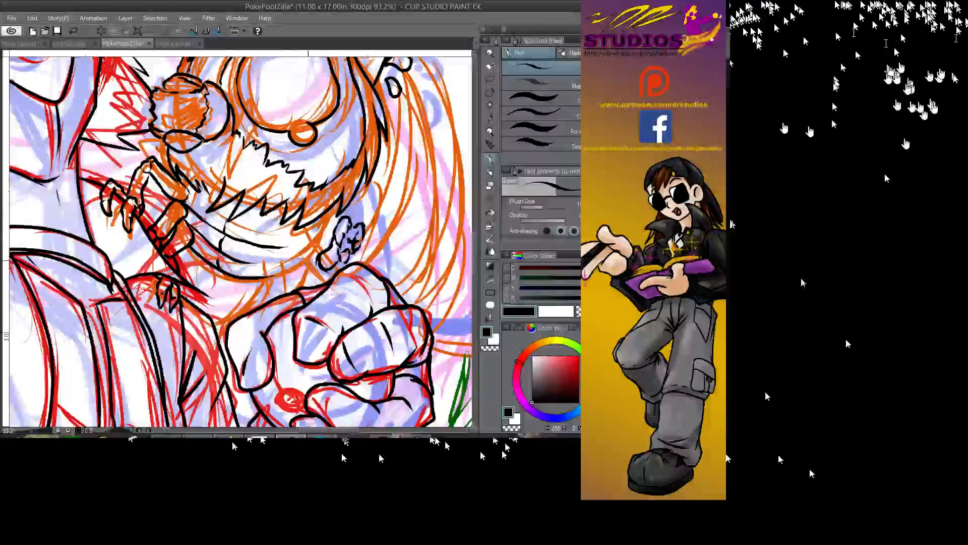
pyautogui.moveTo(297, 242); pyautogui.dragTo(318, 271)
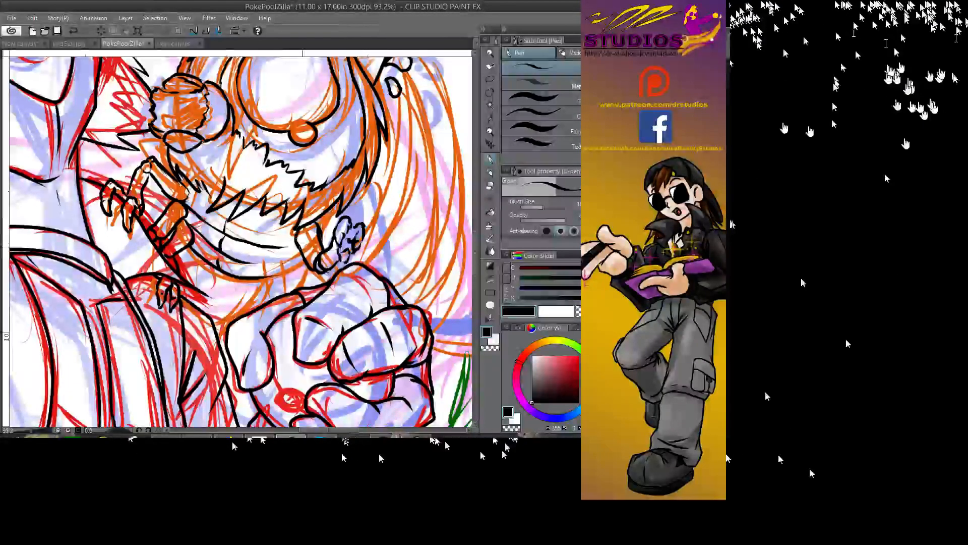
# - Ink the remaining curved belly segments below the jagged jaw and a small fur tuft at the raised hand's wrist
pyautogui.moveTo(240, 271)
pyautogui.mouseDown()
pyautogui.moveTo(291, 260)
pyautogui.moveTo(293, 275)
pyautogui.mouseUp()
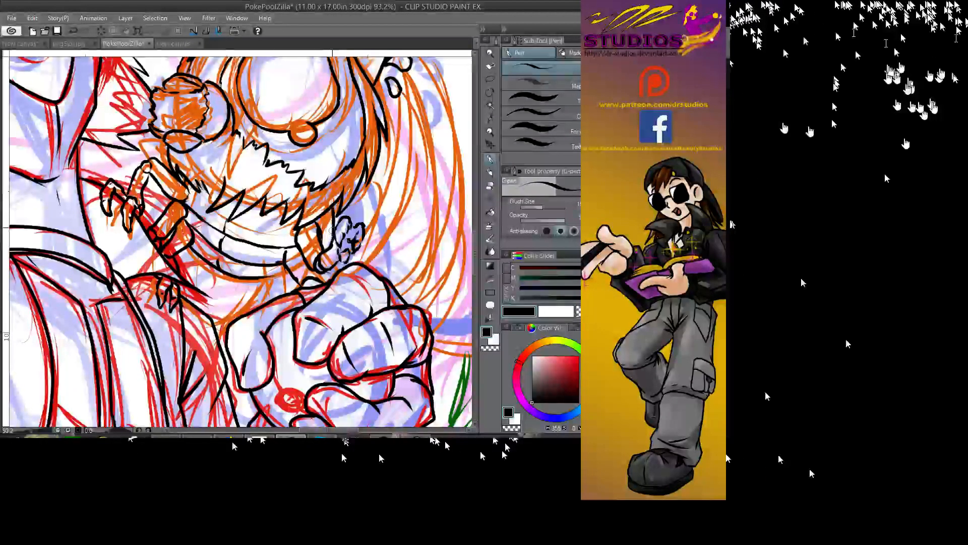
pyautogui.moveTo(328, 231); pyautogui.dragTo(324, 246)
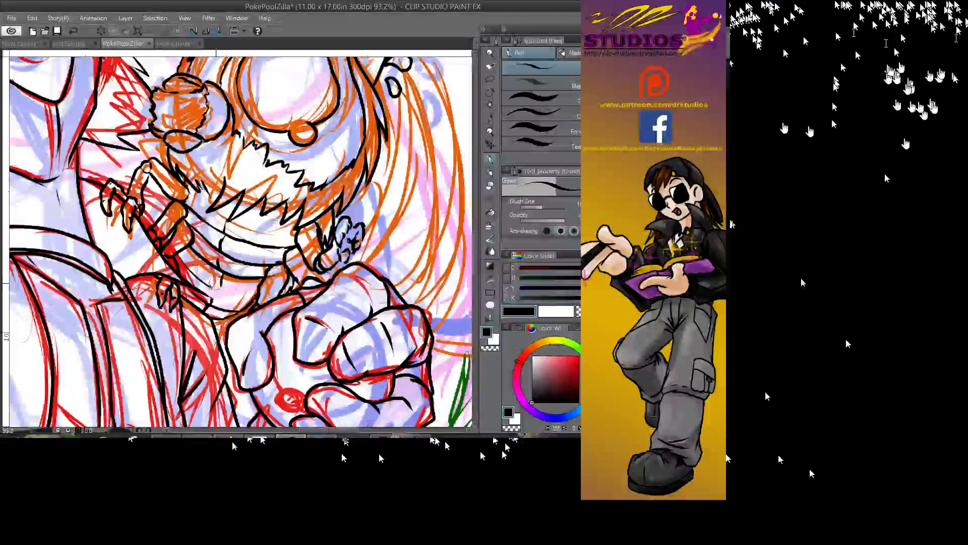
pyautogui.hotkey('ctrl', 'z')
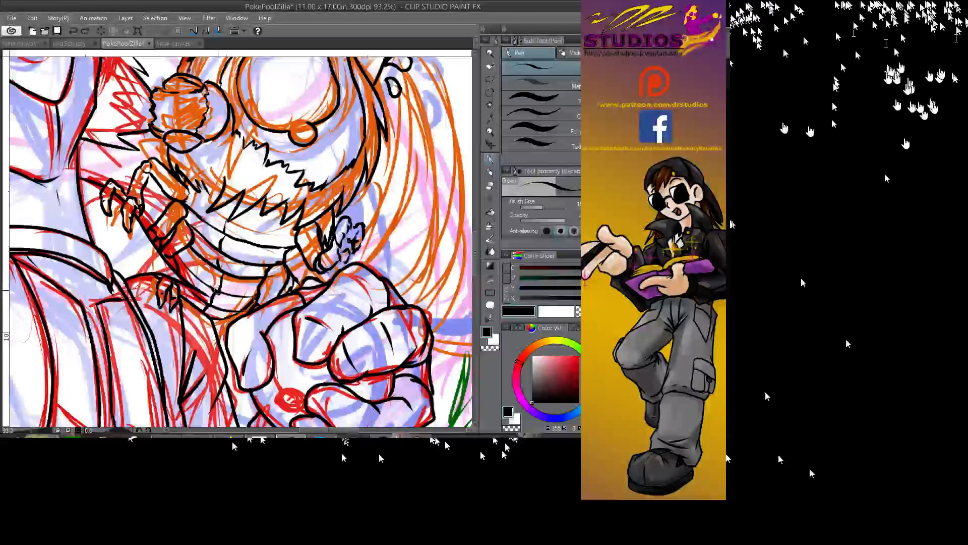
pyautogui.hotkey('ctrl', 'y')
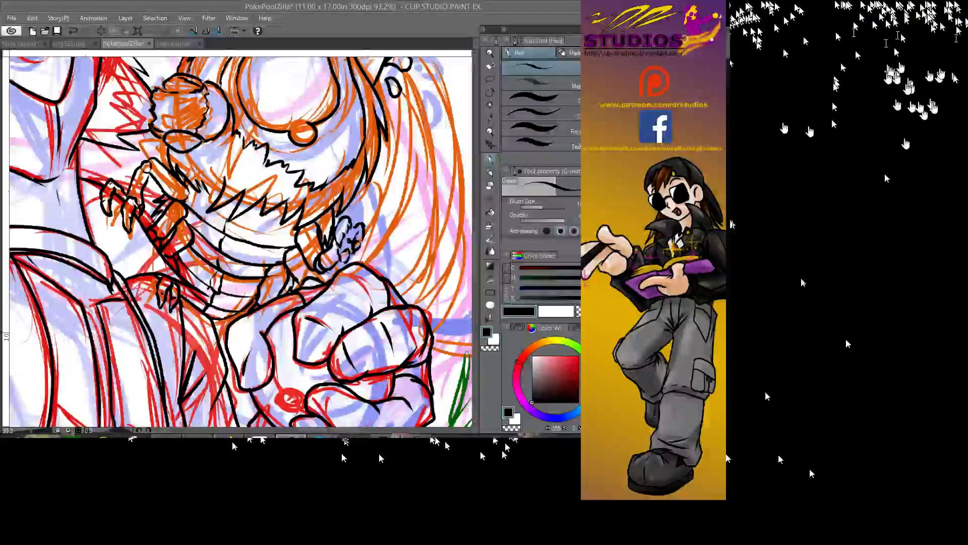
pyautogui.moveTo(241, 167); pyautogui.dragTo(226, 294)
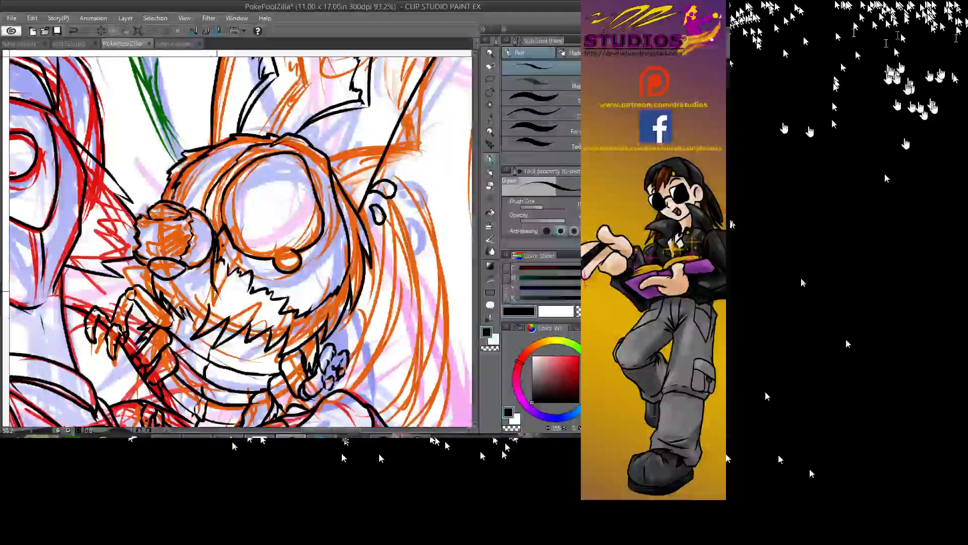
pyautogui.moveTo(222, 296); pyautogui.dragTo(230, 308)
pyautogui.moveTo(220, 265); pyautogui.dragTo(226, 297)
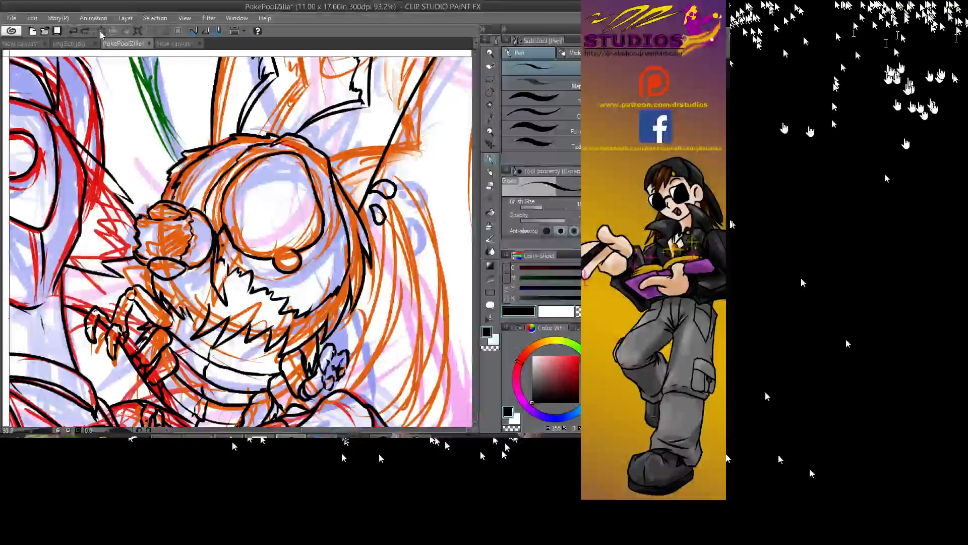
pyautogui.click(85, 31)
pyautogui.click(74, 32)
pyautogui.click(74, 31)
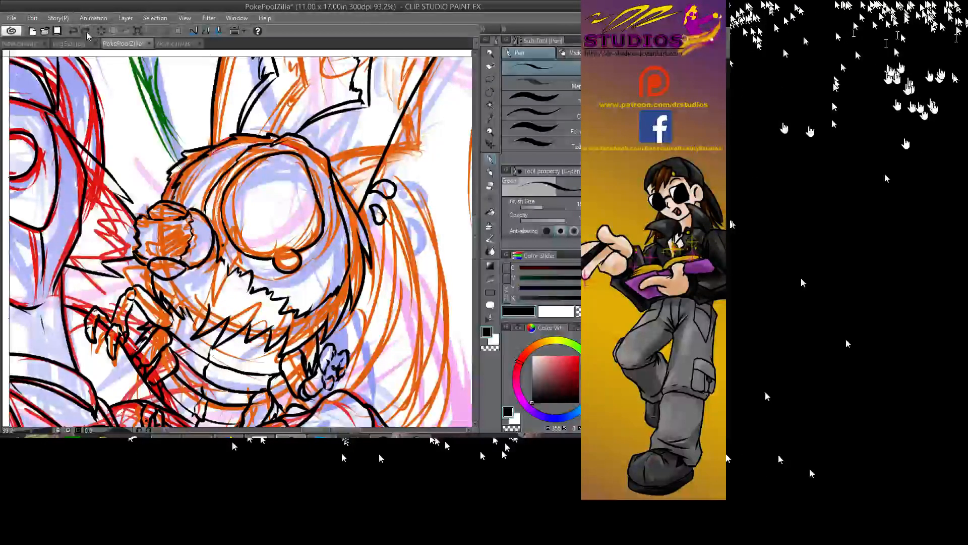
pyautogui.click(86, 32)
pyautogui.click(73, 32)
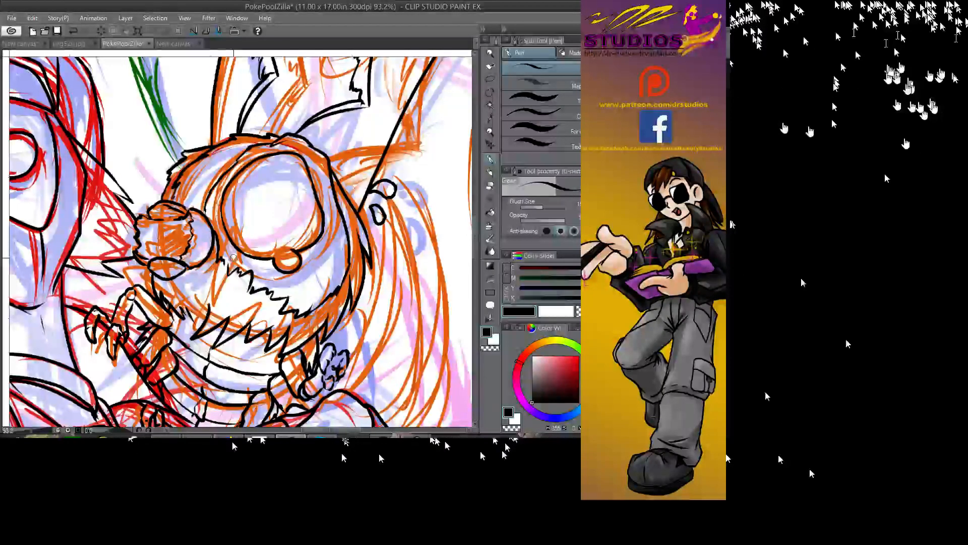
# - Erase the inner end of the creature's jagged upper lip line and redraw it with a pointed tuft beside the large eye
pyautogui.moveTo(222, 255); pyautogui.dragTo(237, 278)
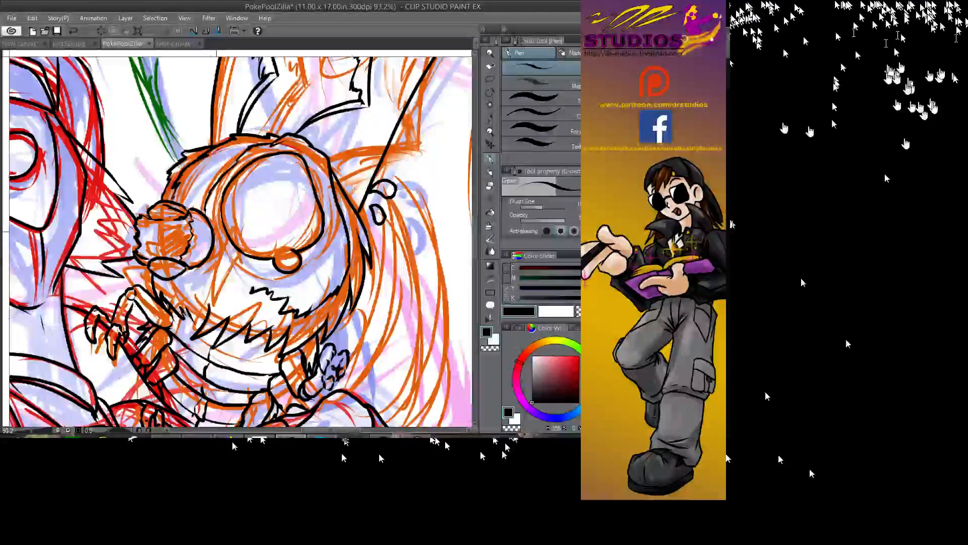
pyautogui.moveTo(220, 234)
pyautogui.mouseDown()
pyautogui.moveTo(231, 226)
pyautogui.moveTo(211, 288)
pyautogui.mouseUp()
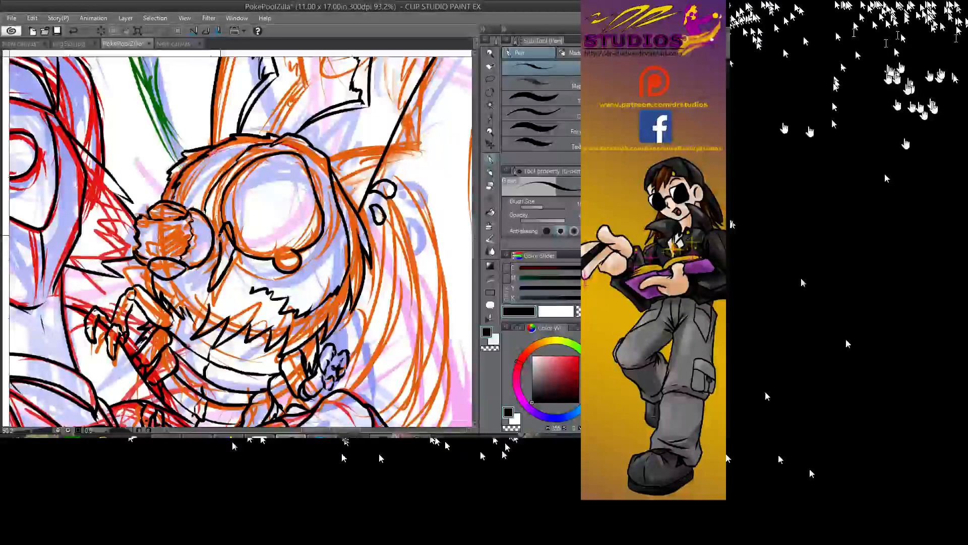
pyautogui.moveTo(220, 235); pyautogui.dragTo(215, 256)
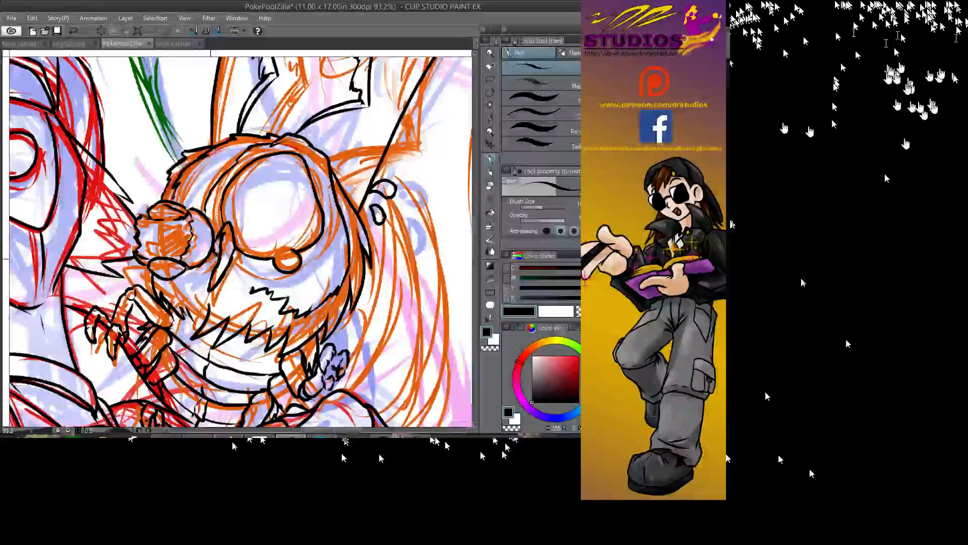
pyautogui.moveTo(212, 254)
pyautogui.mouseDown()
pyautogui.moveTo(208, 273)
pyautogui.moveTo(229, 297)
pyautogui.moveTo(240, 283)
pyautogui.moveTo(255, 299)
pyautogui.mouseUp()
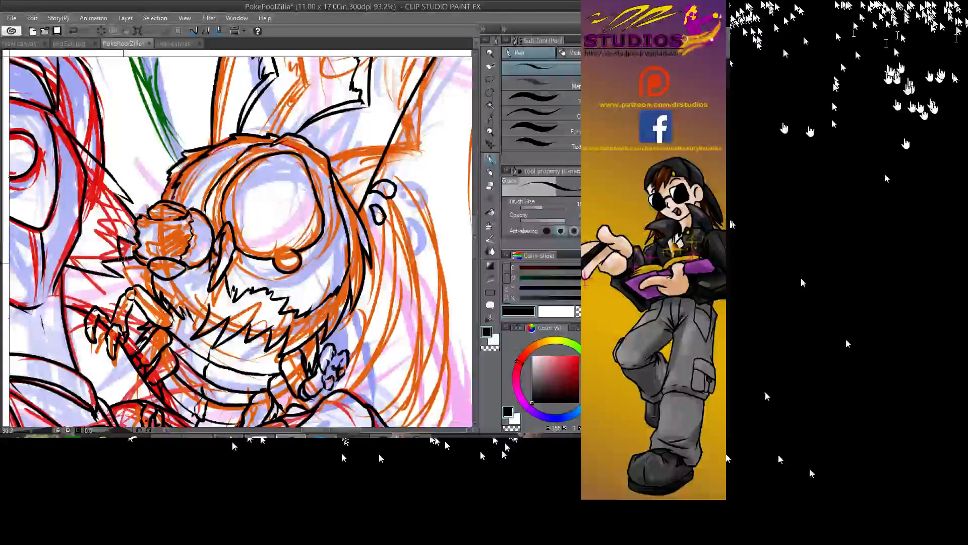
# - Ink spiky fur along the creature's outer cheek and a broken inner curve on the round shape beside it
pyautogui.moveTo(124, 267); pyautogui.dragTo(152, 293)
pyautogui.moveTo(99, 237); pyautogui.dragTo(157, 287)
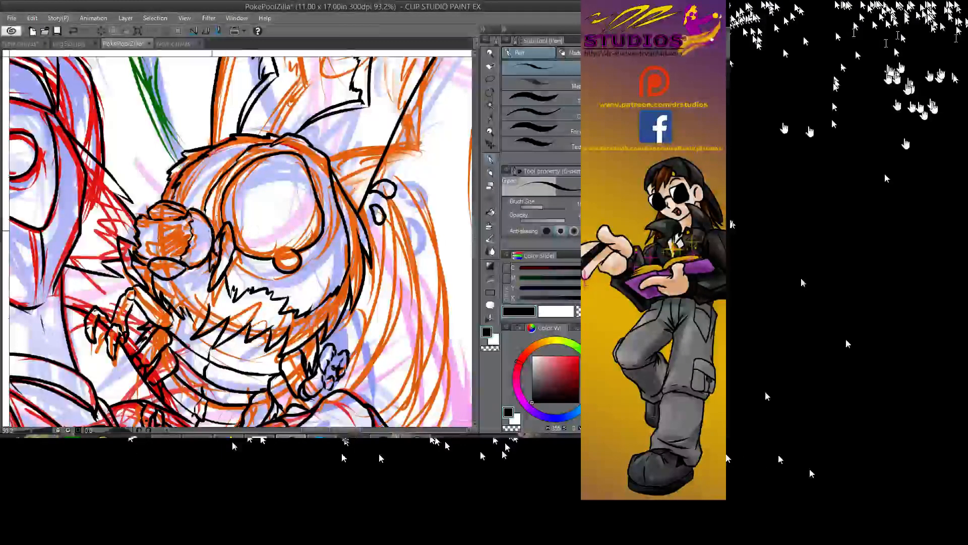
pyautogui.moveTo(205, 228); pyautogui.dragTo(207, 241)
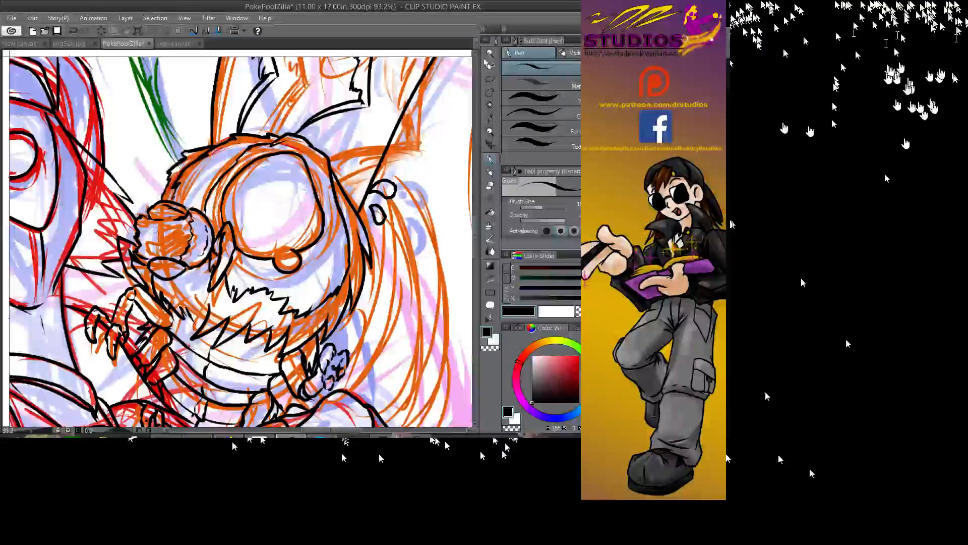
# - Ink a long curved line extending outward from the large fist along the lower edge of the orange tail sketch
pyautogui.hotkey('ctrl', '-')
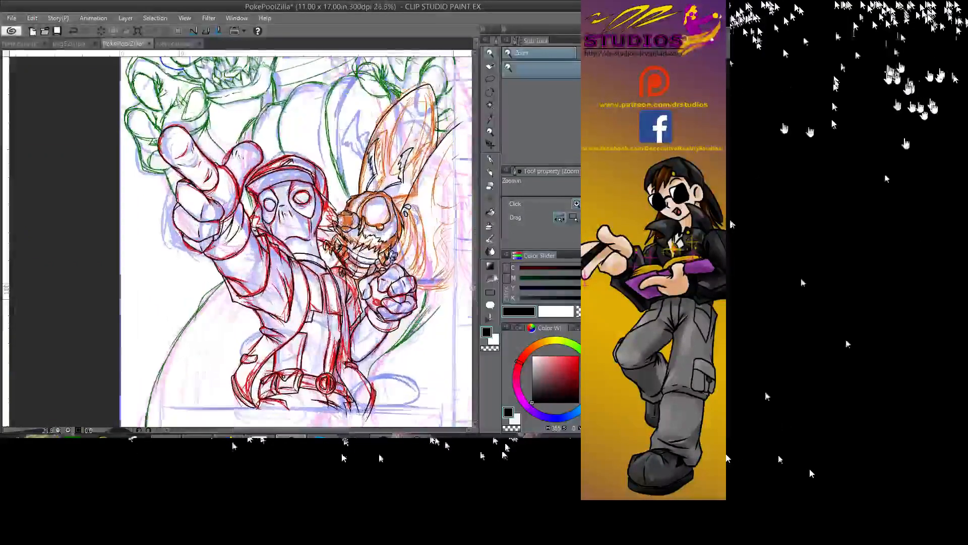
pyautogui.hscroll(3, 252, 242)
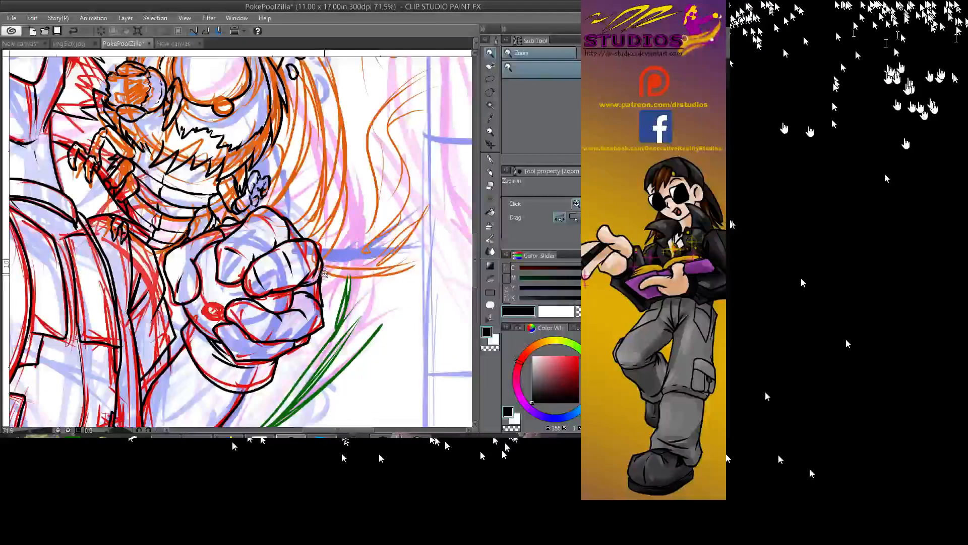
pyautogui.press('p')
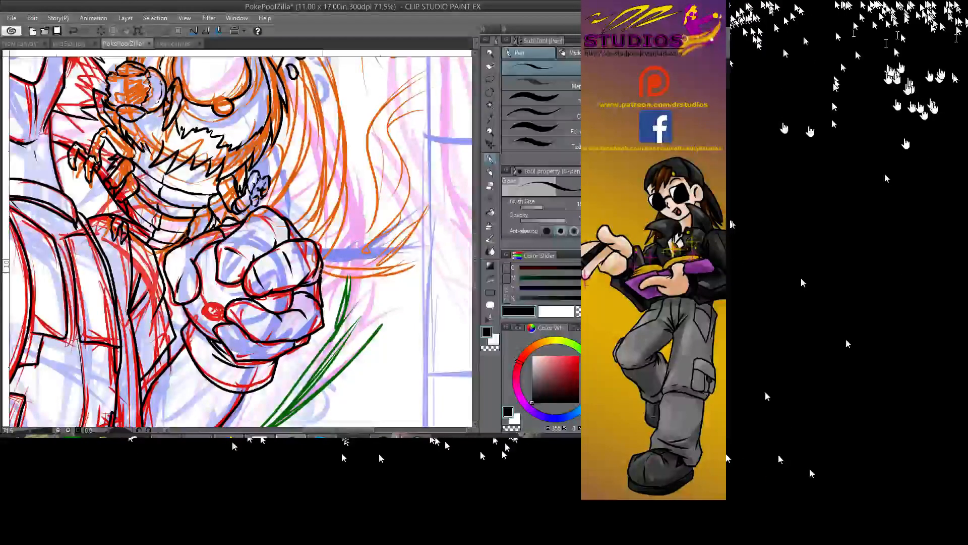
pyautogui.moveTo(324, 275)
pyautogui.mouseDown()
pyautogui.moveTo(420, 268)
pyautogui.moveTo(458, 242)
pyautogui.mouseUp()
# - Hide the coloured sketch and try a touch-up stroke on the creature's small raised hand
pyautogui.click(490, 53)
pyautogui.moveTo(433, 186); pyautogui.dragTo(316, 245)
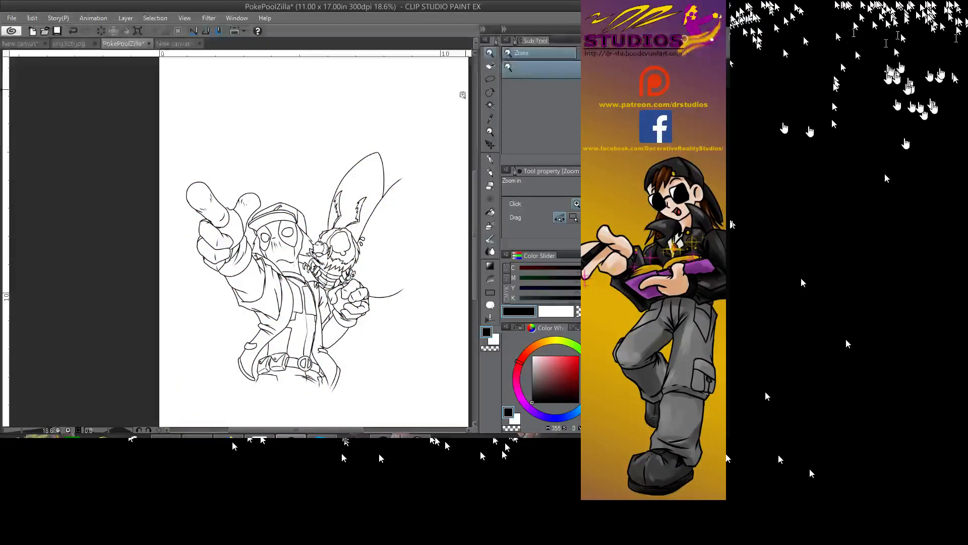
pyautogui.moveTo(348, 276); pyautogui.dragTo(454, 277)
pyautogui.click(490, 159)
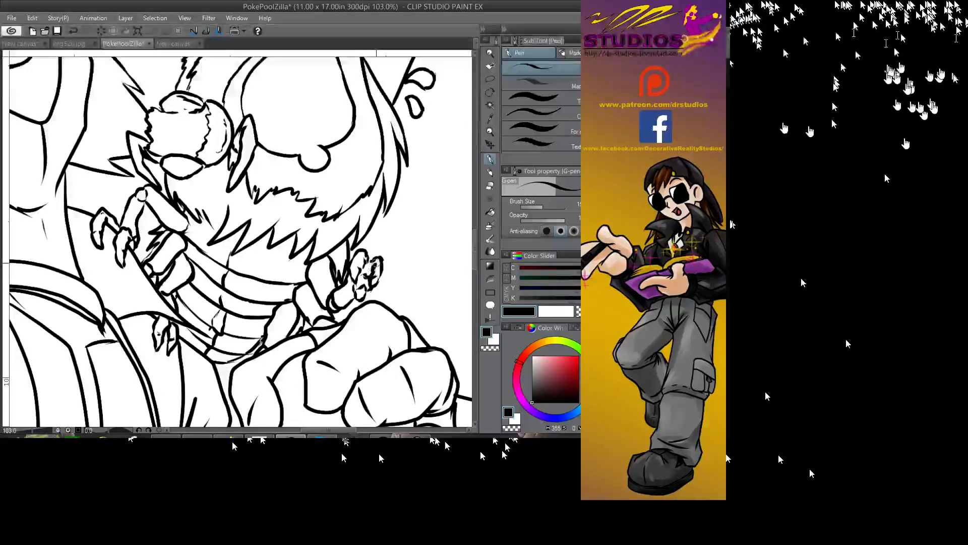
pyautogui.moveTo(378, 260); pyautogui.dragTo(356, 277)
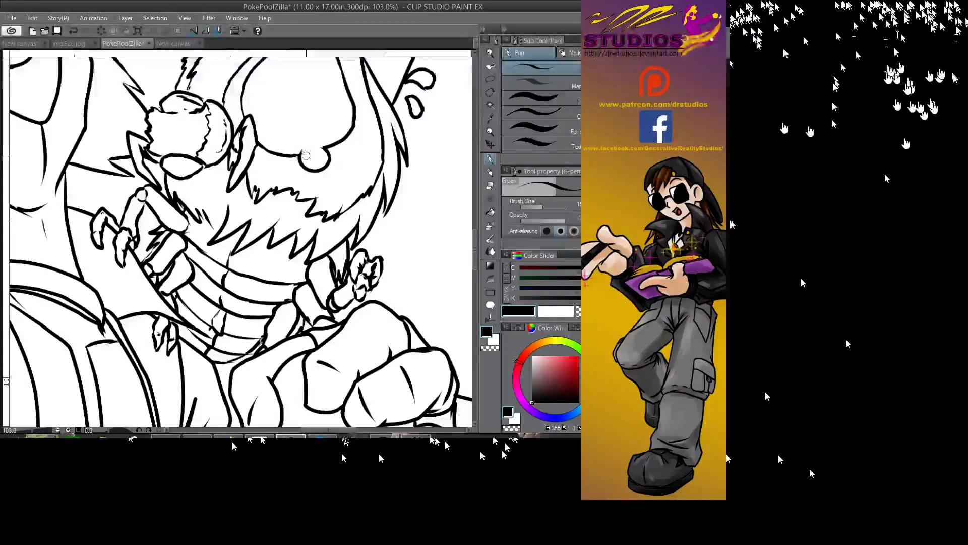
pyautogui.click(490, 52)
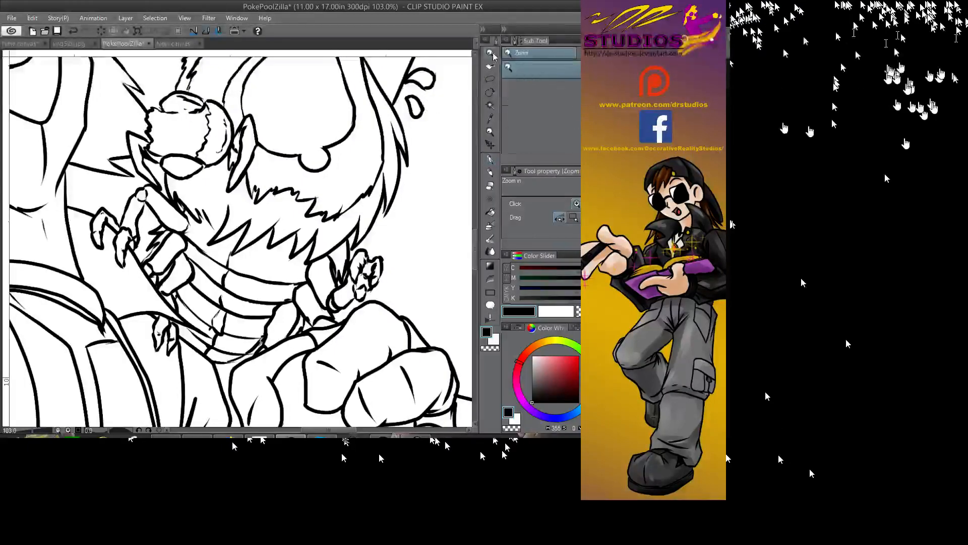
pyautogui.hotkey('ctrl', 'z')
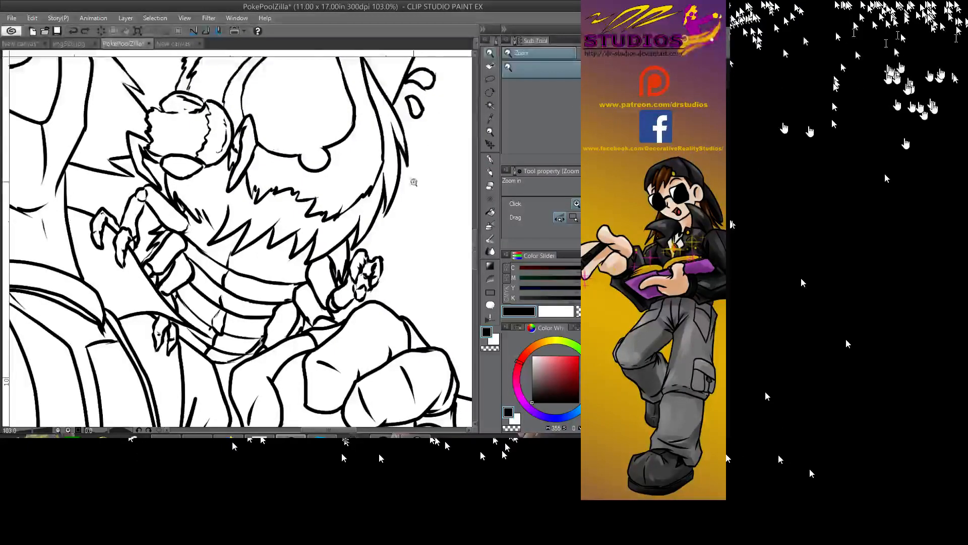
# - Check the line art of both figures as a whole and save the illustration
pyautogui.hotkey('ctrl', '-')
pyautogui.hotkey('ctrl', '-')
pyautogui.hotkey('ctrl', '-')
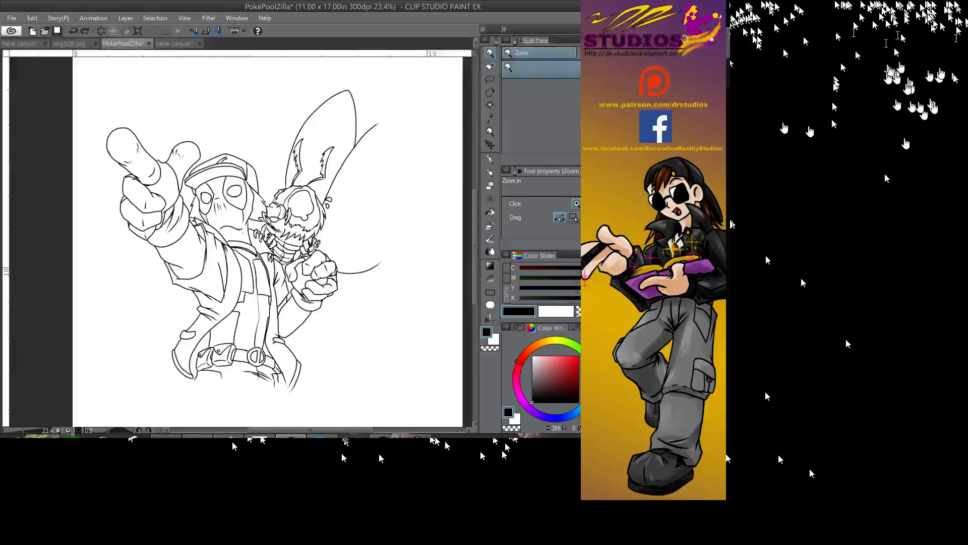
pyautogui.hotkey('ctrl', 's')
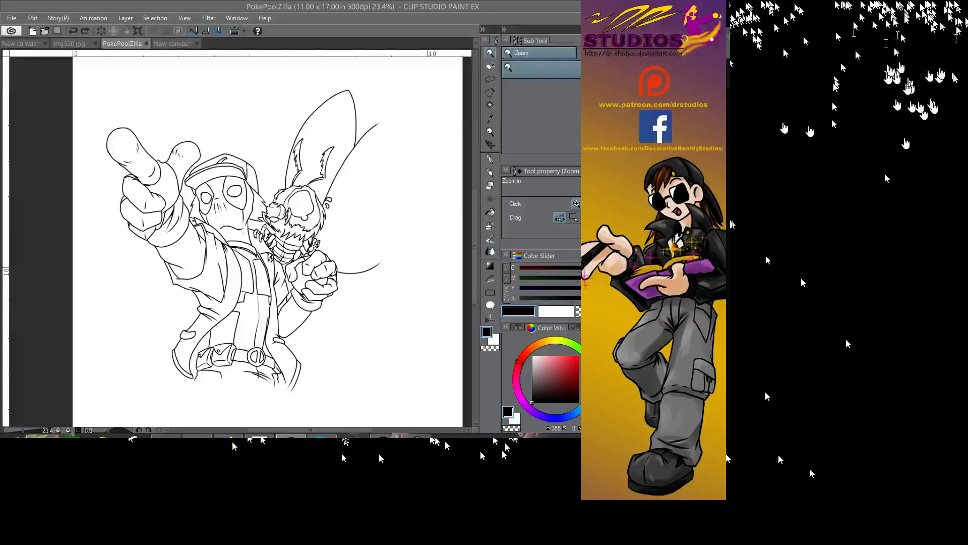
# - Show the coloured sketch again, switch to the pen for the green monster's head, and save the illustration
pyautogui.moveTo(411, 182); pyautogui.dragTo(363, 187)
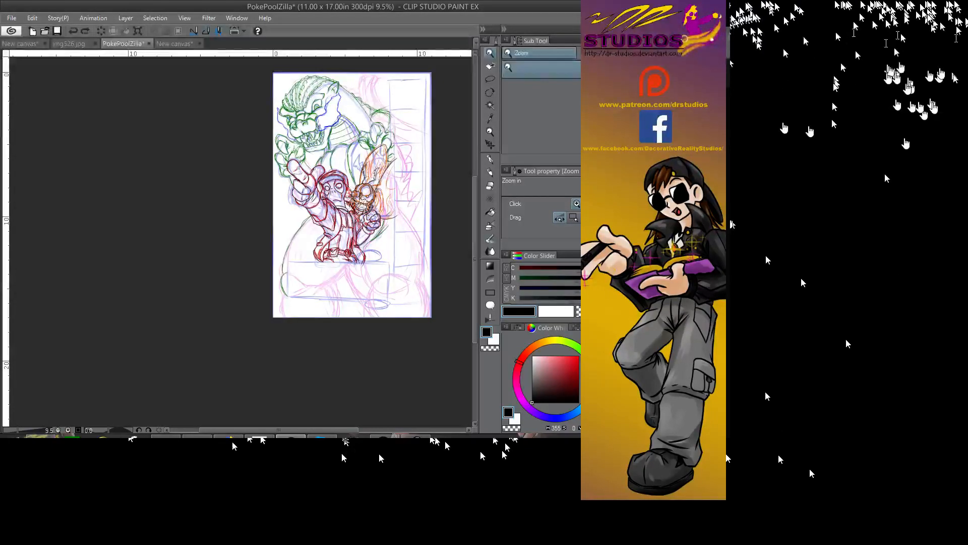
pyautogui.moveTo(352, 195); pyautogui.dragTo(333, 167)
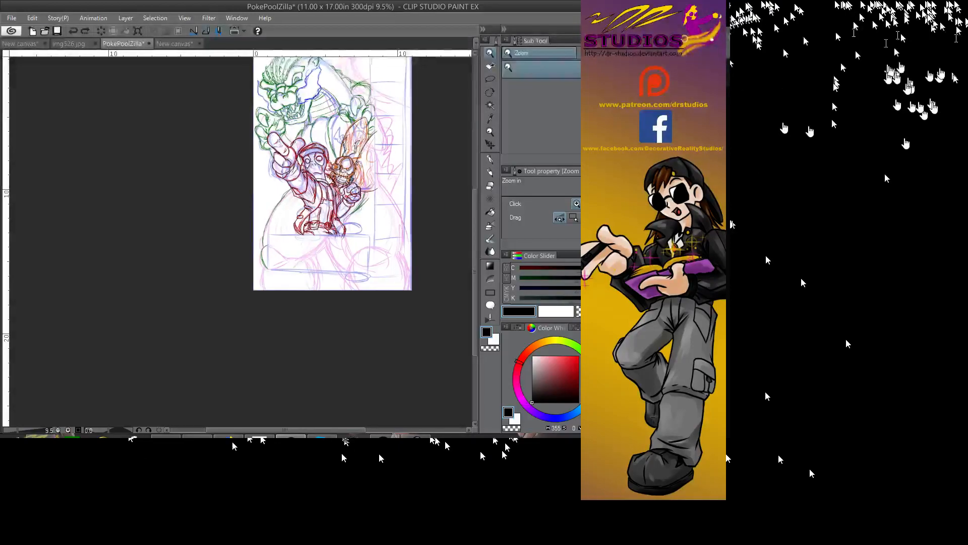
pyautogui.moveTo(334, 168); pyautogui.dragTo(343, 179)
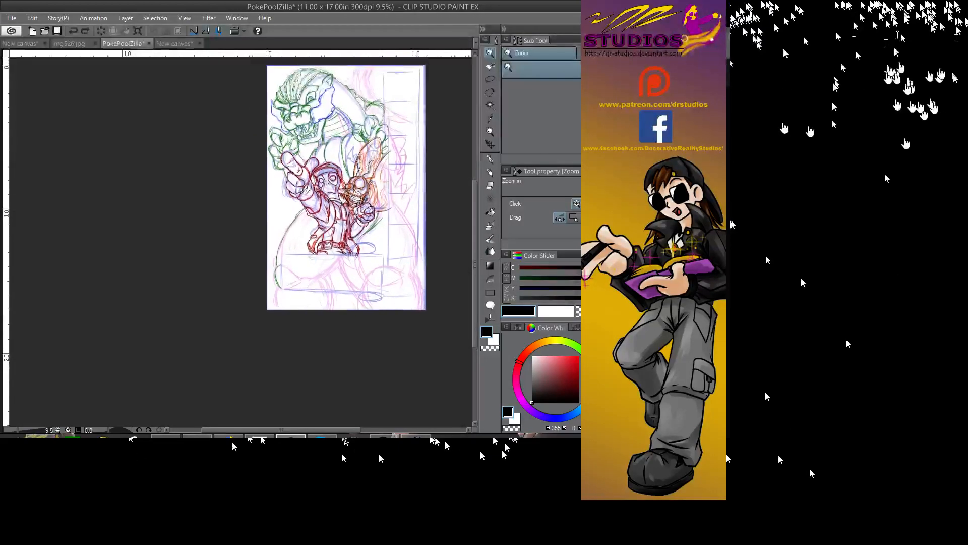
pyautogui.click(354, 122)
pyautogui.click(355, 122)
pyautogui.click(354, 122)
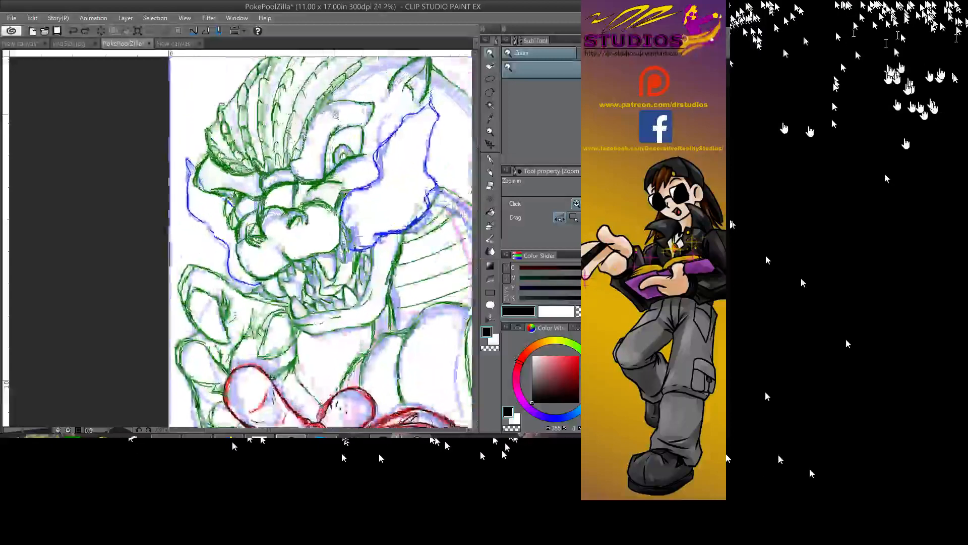
pyautogui.click(354, 122)
pyautogui.click(489, 159)
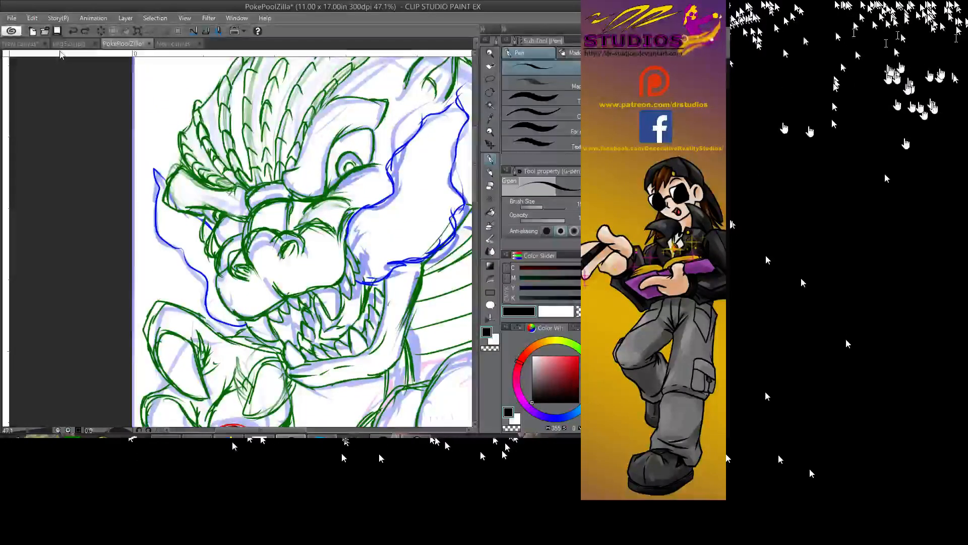
pyautogui.click(60, 44)
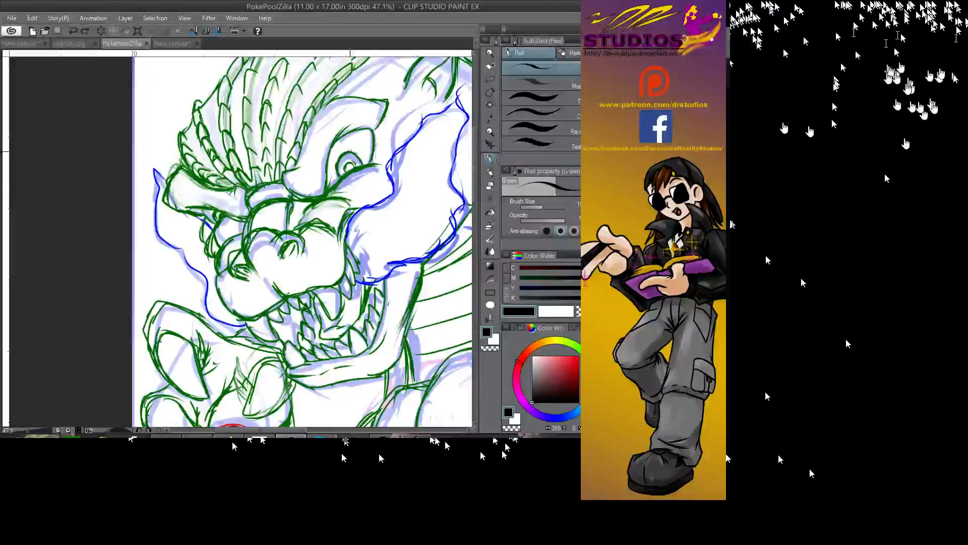
# - Ink the curved line beneath the green monster's eye and the outline of the eye
pyautogui.click(293, 190)
pyautogui.moveTo(292, 191)
pyautogui.mouseDown()
pyautogui.moveTo(317, 200)
pyautogui.moveTo(381, 164)
pyautogui.mouseUp()
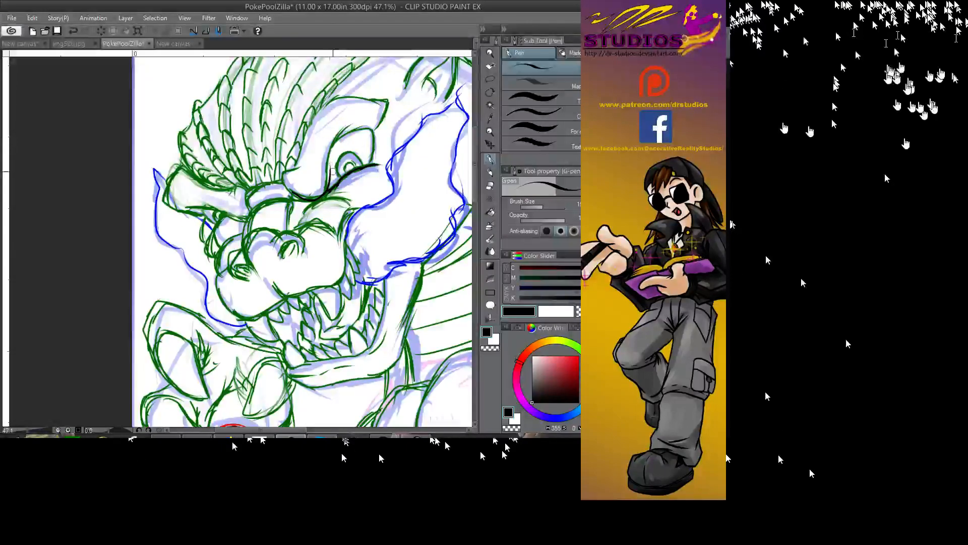
pyautogui.moveTo(330, 174)
pyautogui.mouseDown()
pyautogui.moveTo(193, 176)
pyautogui.moveTo(213, 140)
pyautogui.moveTo(212, 149)
pyautogui.moveTo(235, 145)
pyautogui.moveTo(236, 172)
pyautogui.mouseUp()
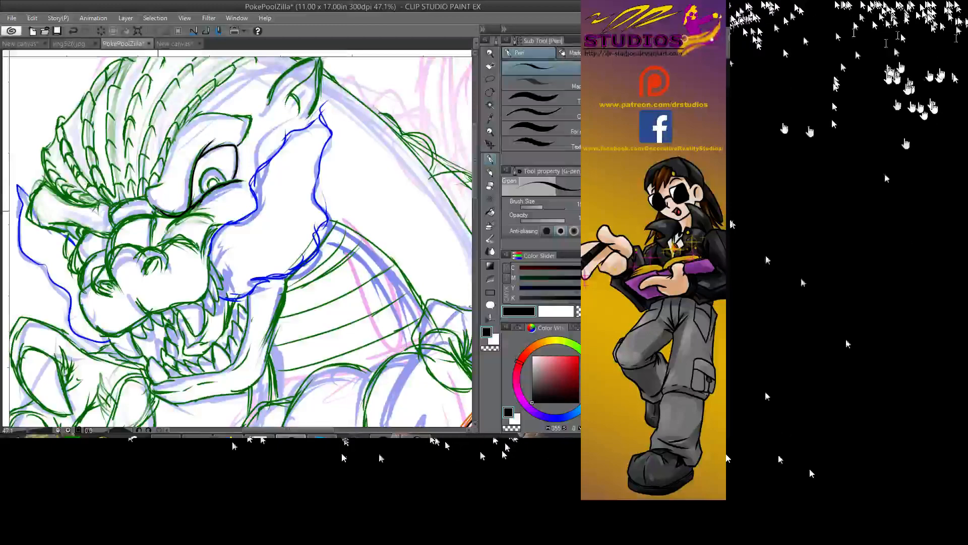
# - Ink the brow ridge above the green monster's near eye and the outline and inner folds of its pointed ear
pyautogui.moveTo(164, 211)
pyautogui.mouseDown()
pyautogui.moveTo(148, 186)
pyautogui.moveTo(189, 124)
pyautogui.moveTo(245, 114)
pyautogui.moveTo(236, 146)
pyautogui.mouseUp()
pyautogui.moveTo(443, 97); pyautogui.dragTo(468, 137)
pyautogui.moveTo(292, 145)
pyautogui.mouseDown()
pyautogui.moveTo(317, 107)
pyautogui.moveTo(344, 98)
pyautogui.moveTo(334, 155)
pyautogui.moveTo(323, 155)
pyautogui.moveTo(327, 122)
pyautogui.moveTo(345, 99)
pyautogui.mouseUp()
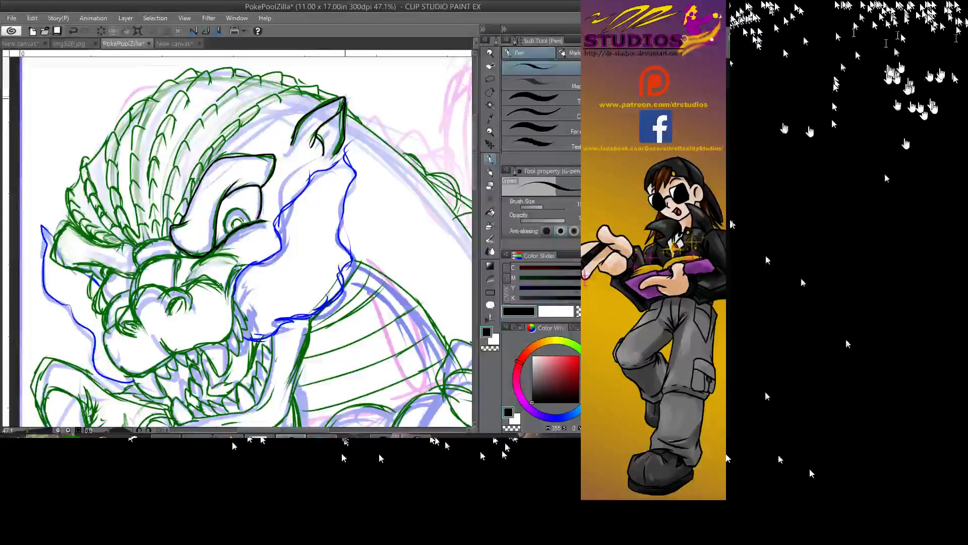
# - Ink the green monster's far brow ridge, the bridge of its nose and the upper contours of its snout
pyautogui.moveTo(309, 174); pyautogui.dragTo(406, 150)
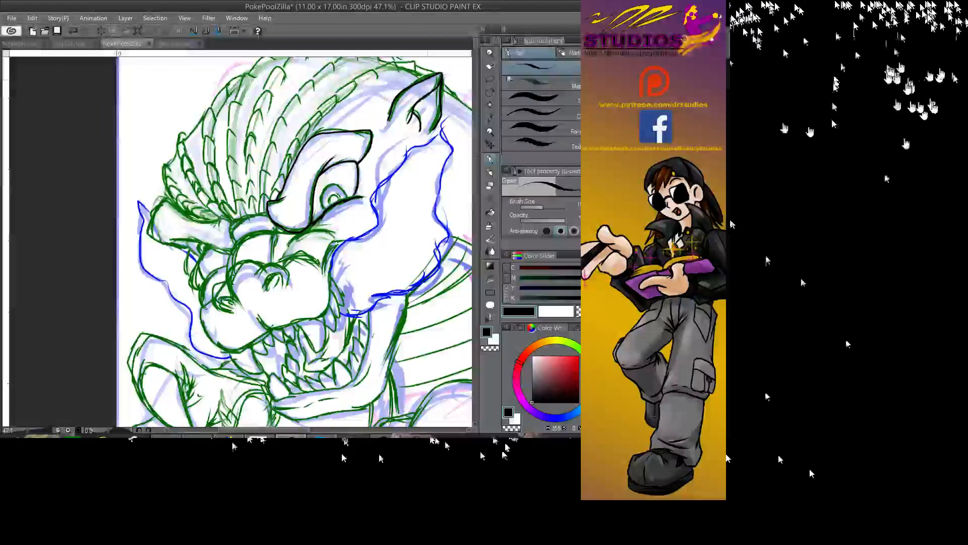
pyautogui.moveTo(229, 229)
pyautogui.mouseDown()
pyautogui.moveTo(269, 210)
pyautogui.moveTo(214, 228)
pyautogui.moveTo(178, 210)
pyautogui.moveTo(151, 219)
pyautogui.moveTo(160, 245)
pyautogui.moveTo(187, 254)
pyautogui.moveTo(236, 247)
pyautogui.moveTo(224, 268)
pyautogui.moveTo(263, 230)
pyautogui.moveTo(275, 262)
pyautogui.moveTo(236, 240)
pyautogui.mouseUp()
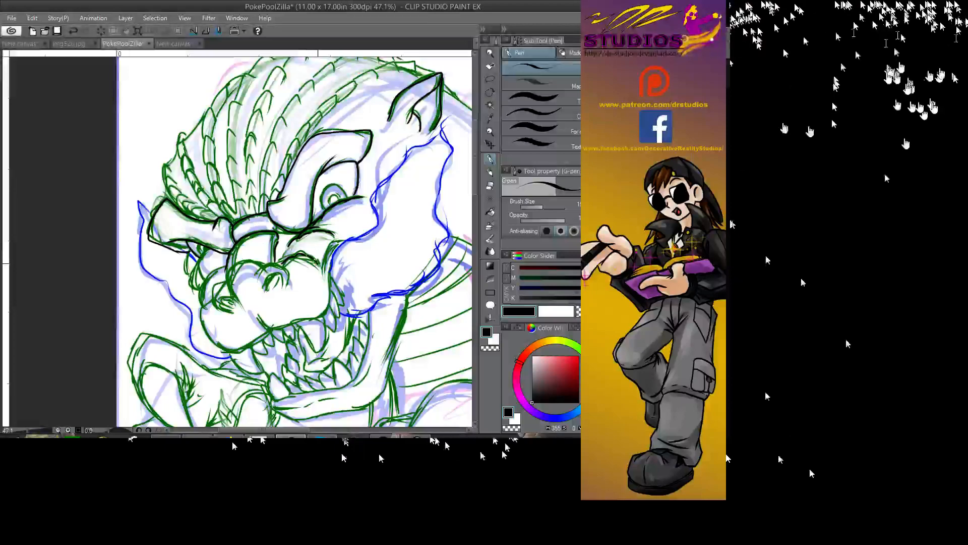
pyautogui.moveTo(316, 259); pyautogui.dragTo(325, 283)
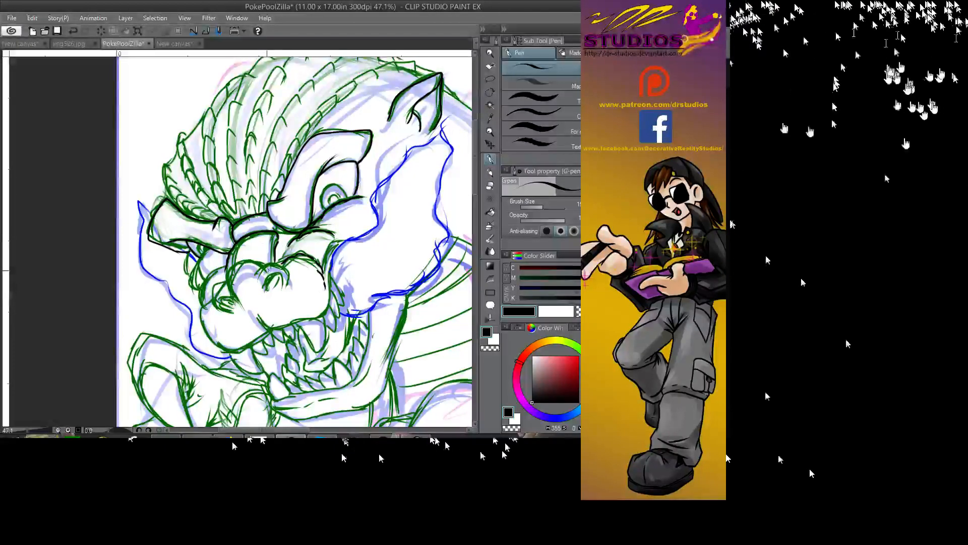
pyautogui.moveTo(245, 260); pyautogui.dragTo(213, 306)
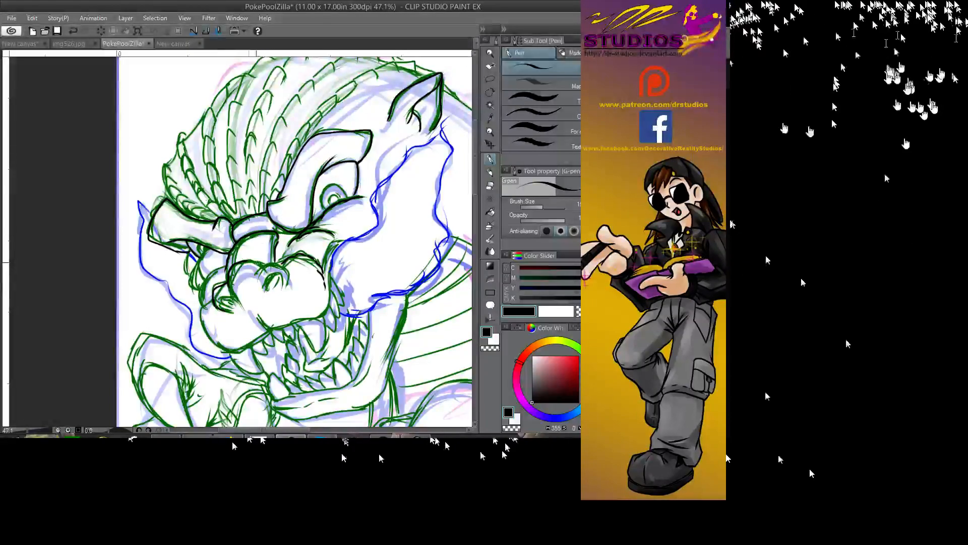
pyautogui.moveTo(256, 260)
pyautogui.mouseDown()
pyautogui.moveTo(242, 264)
pyautogui.moveTo(290, 276)
pyautogui.mouseUp()
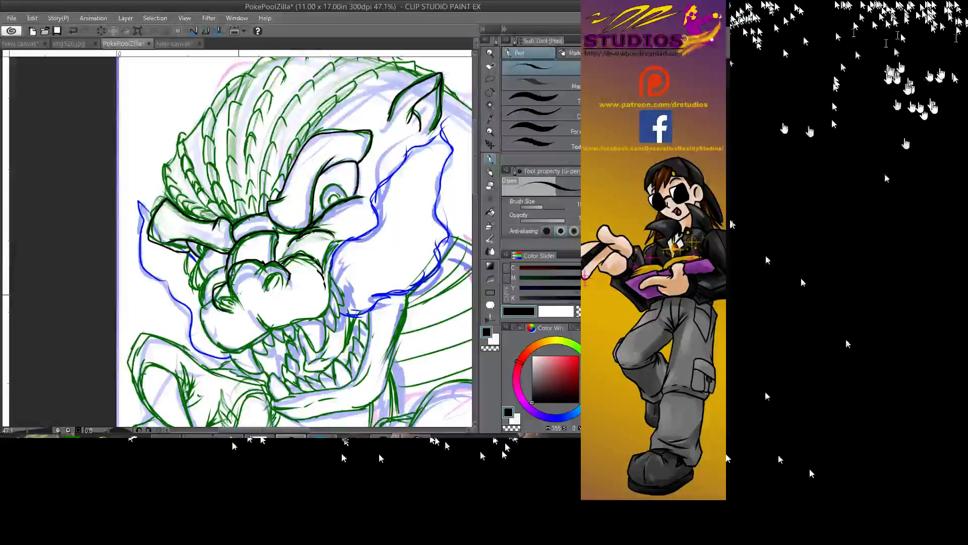
# - Ink the lower edge and front of the green monster's snout, both nostrils and the contours of the far cheek
pyautogui.moveTo(232, 293)
pyautogui.mouseDown()
pyautogui.moveTo(272, 328)
pyautogui.moveTo(320, 316)
pyautogui.mouseUp()
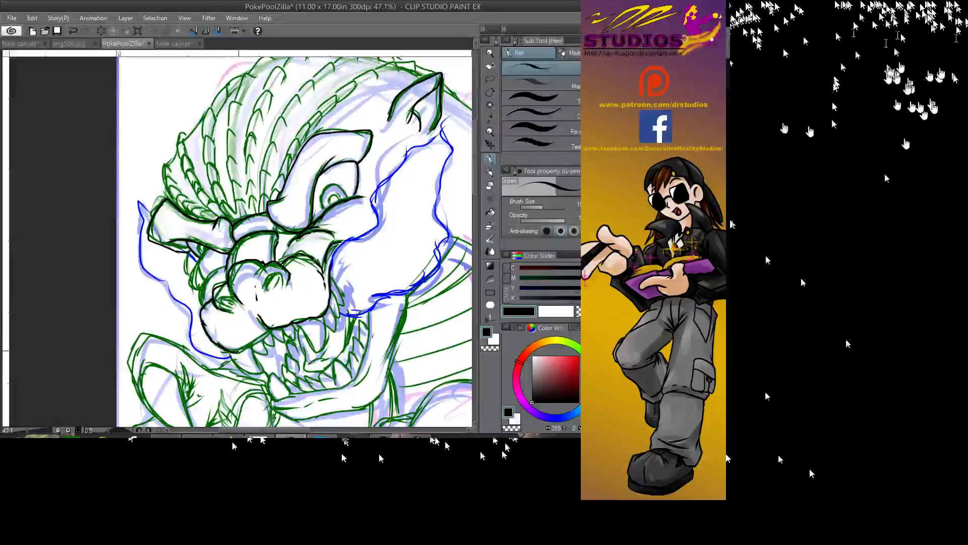
pyautogui.moveTo(238, 351); pyautogui.dragTo(248, 343)
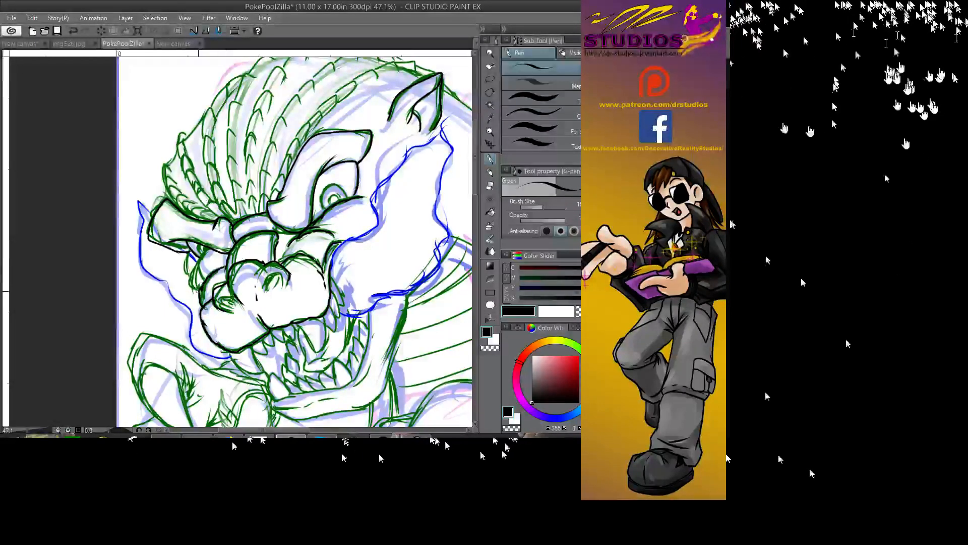
pyautogui.moveTo(198, 291)
pyautogui.mouseDown()
pyautogui.moveTo(192, 268)
pyautogui.moveTo(203, 306)
pyautogui.moveTo(231, 343)
pyautogui.mouseUp()
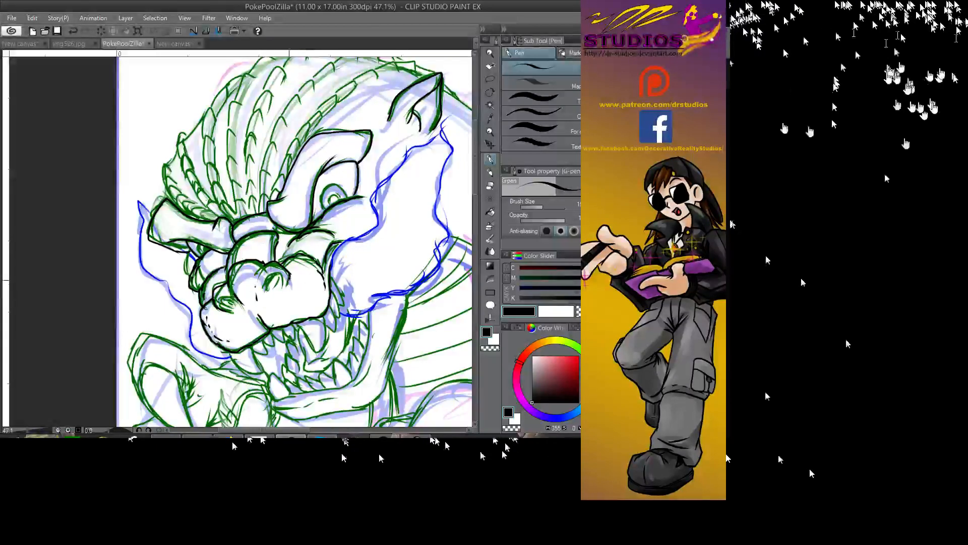
pyautogui.moveTo(271, 272); pyautogui.dragTo(281, 277)
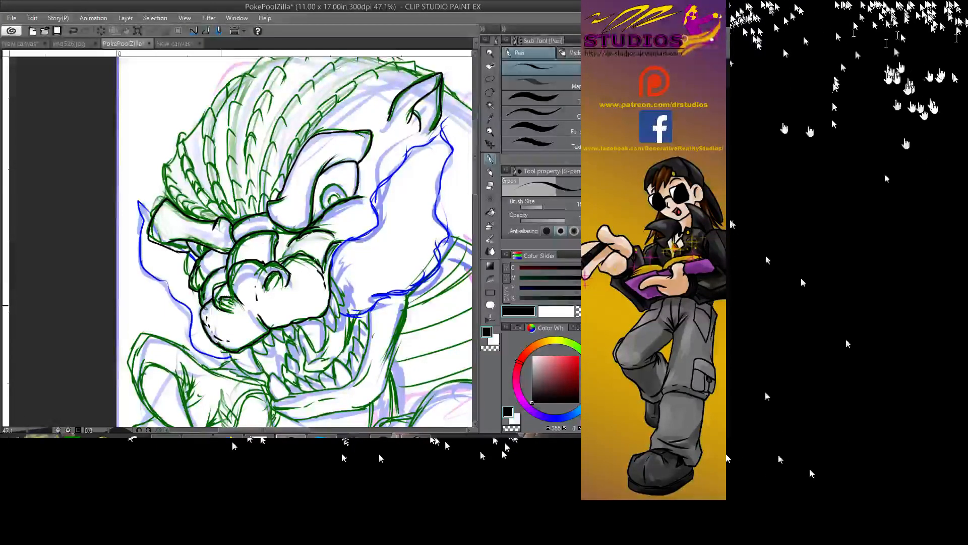
pyautogui.moveTo(219, 297)
pyautogui.mouseDown()
pyautogui.moveTo(232, 305)
pyautogui.moveTo(275, 291)
pyautogui.mouseUp()
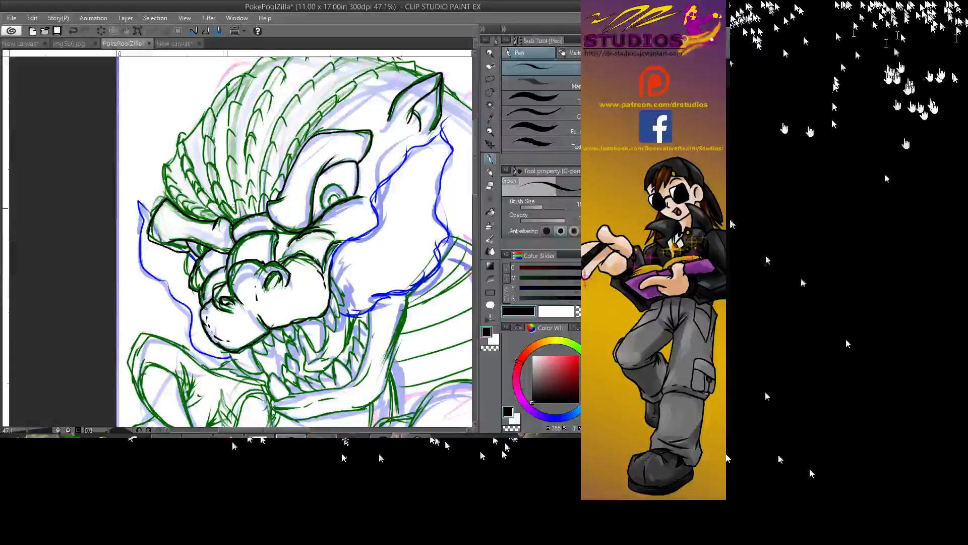
pyautogui.moveTo(166, 243)
pyautogui.mouseDown()
pyautogui.moveTo(191, 250)
pyautogui.moveTo(184, 267)
pyautogui.mouseUp()
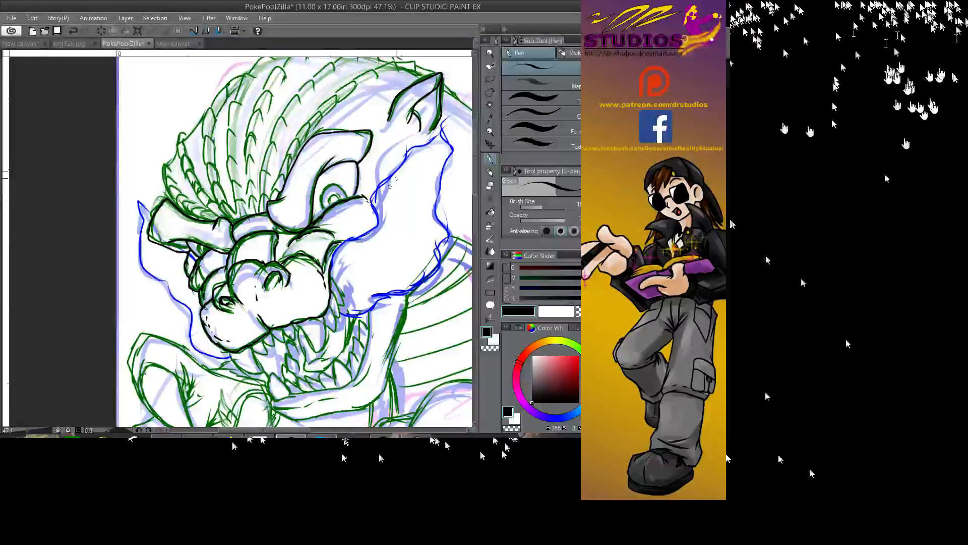
# - Ink the back contour of the green monster's neck and add a few short texture strokes inside it
pyautogui.moveTo(397, 179)
pyautogui.mouseDown()
pyautogui.moveTo(217, 161)
pyautogui.moveTo(170, 212)
pyautogui.mouseUp()
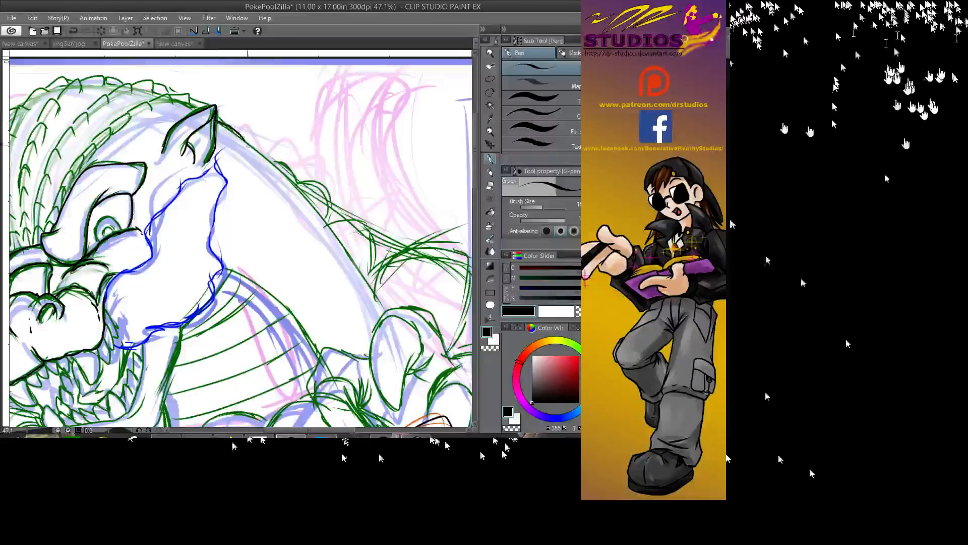
pyautogui.moveTo(247, 144)
pyautogui.mouseDown()
pyautogui.moveTo(294, 177)
pyautogui.moveTo(383, 307)
pyautogui.mouseUp()
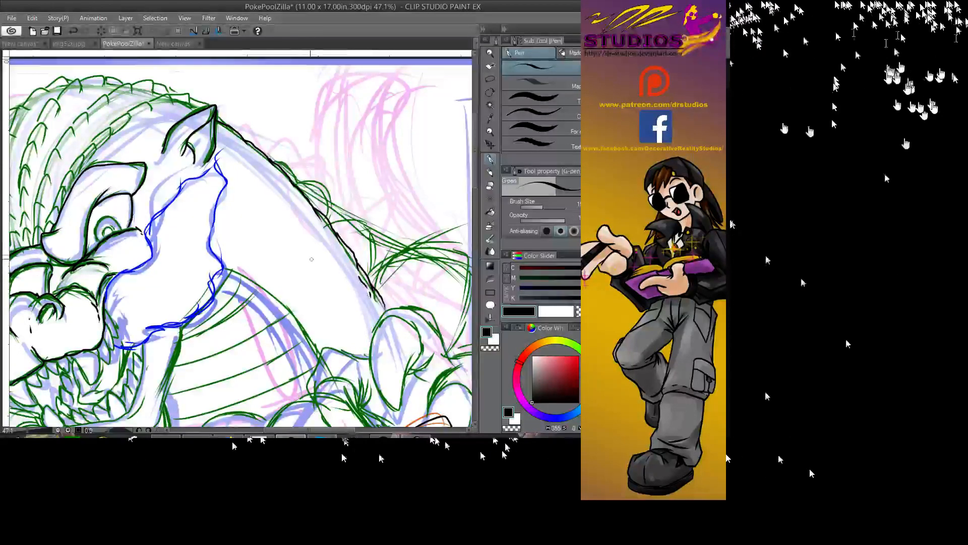
pyautogui.moveTo(290, 245); pyautogui.dragTo(299, 253)
pyautogui.moveTo(303, 255); pyautogui.dragTo(333, 302)
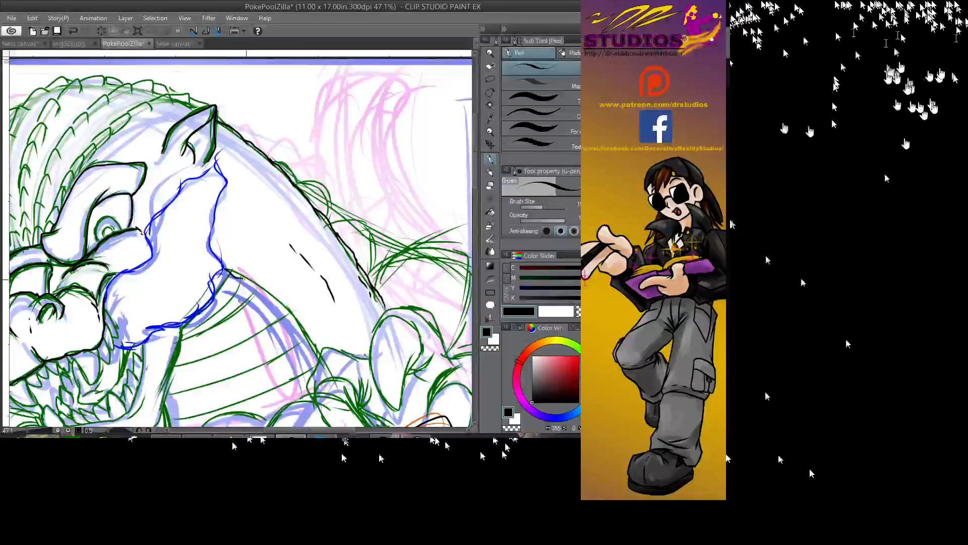
# - Ink the neck's front contour above the ribbed throat and fill the neck with short texture strokes
pyautogui.moveTo(245, 278); pyautogui.dragTo(283, 300)
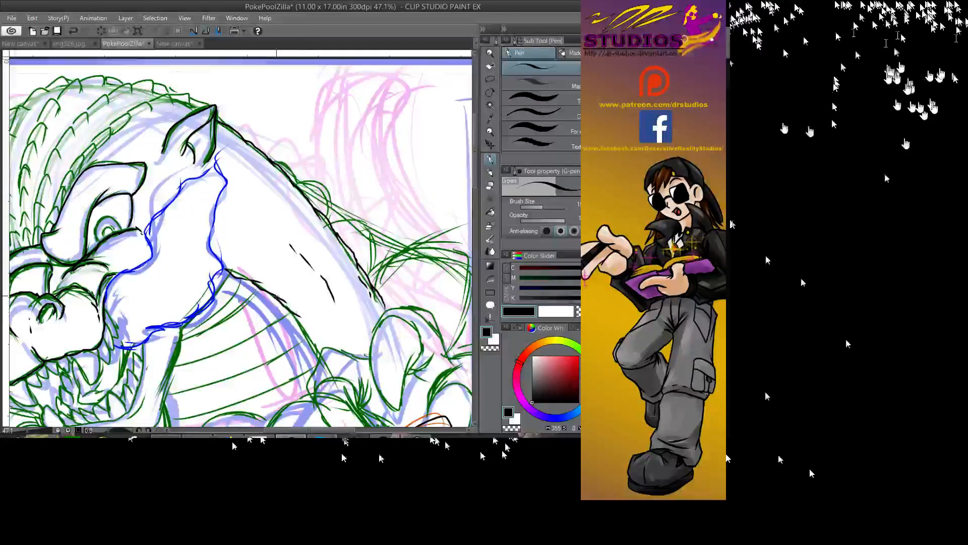
pyautogui.moveTo(285, 303); pyautogui.dragTo(318, 348)
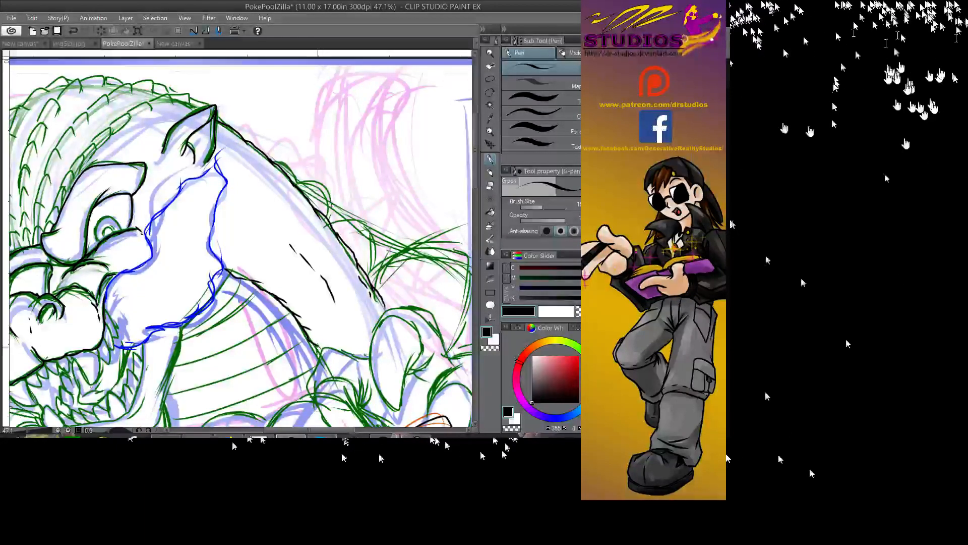
pyautogui.moveTo(298, 290); pyautogui.dragTo(309, 309)
pyautogui.moveTo(317, 309); pyautogui.dragTo(323, 318)
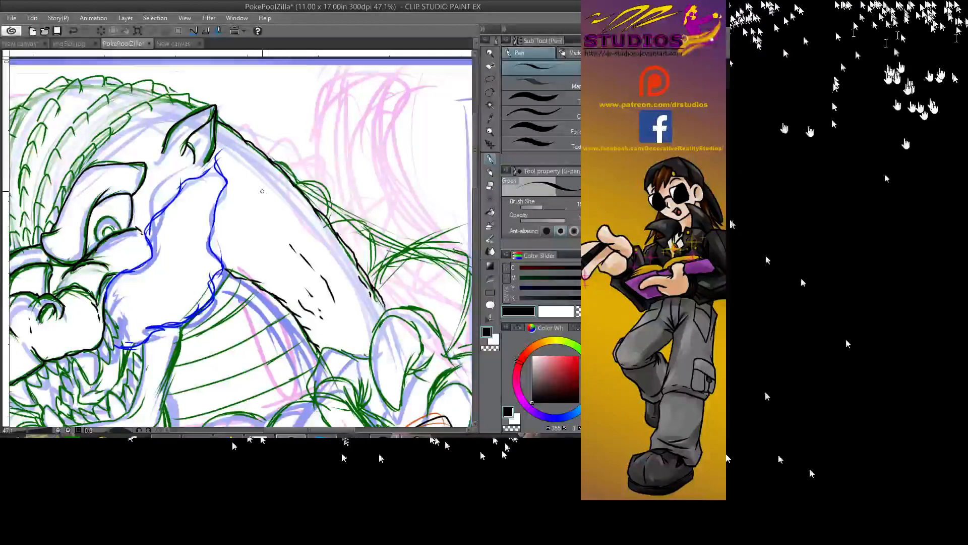
pyautogui.moveTo(263, 192); pyautogui.dragTo(290, 214)
pyautogui.moveTo(231, 146)
pyautogui.mouseDown()
pyautogui.moveTo(265, 172)
pyautogui.moveTo(250, 169)
pyautogui.moveTo(263, 200)
pyautogui.moveTo(251, 225)
pyautogui.moveTo(261, 238)
pyautogui.moveTo(237, 252)
pyautogui.moveTo(293, 283)
pyautogui.moveTo(355, 292)
pyautogui.moveTo(367, 325)
pyautogui.moveTo(325, 232)
pyautogui.moveTo(280, 242)
pyautogui.mouseUp()
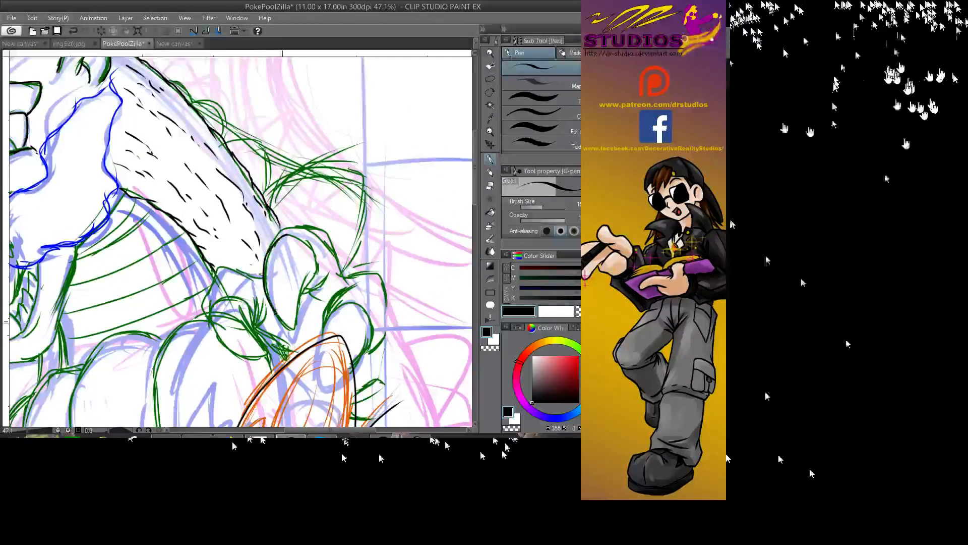
# - Ink the outlines of the three rounded claws at the base of the green monster's neck
pyautogui.moveTo(291, 318); pyautogui.dragTo(301, 329)
pyautogui.moveTo(304, 289); pyautogui.dragTo(295, 329)
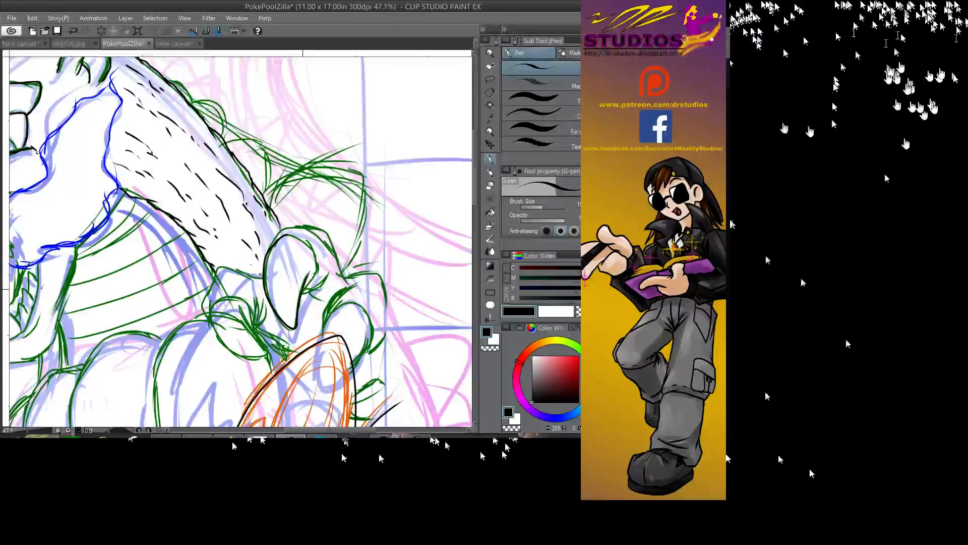
pyautogui.moveTo(316, 274); pyautogui.dragTo(301, 291)
pyautogui.moveTo(302, 243); pyautogui.dragTo(318, 268)
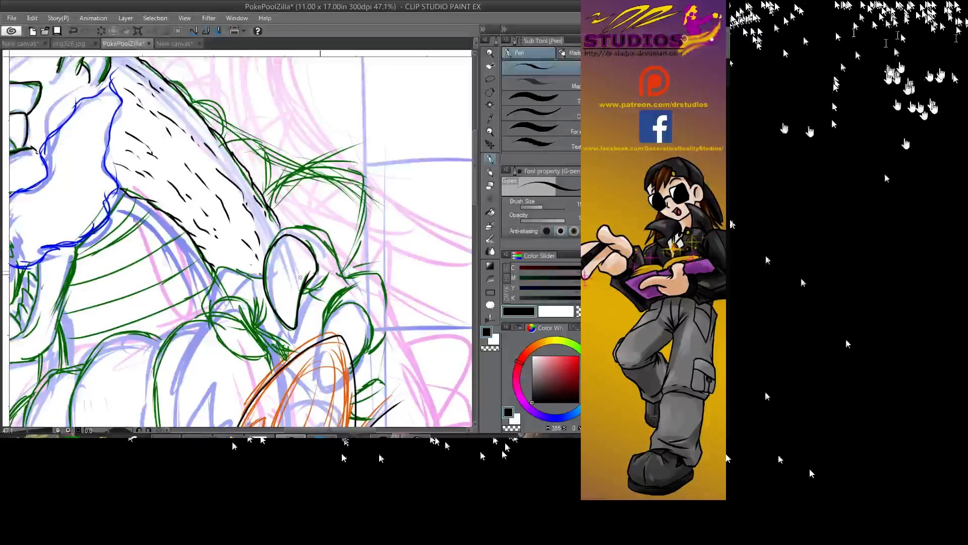
pyautogui.moveTo(321, 337); pyautogui.dragTo(370, 339)
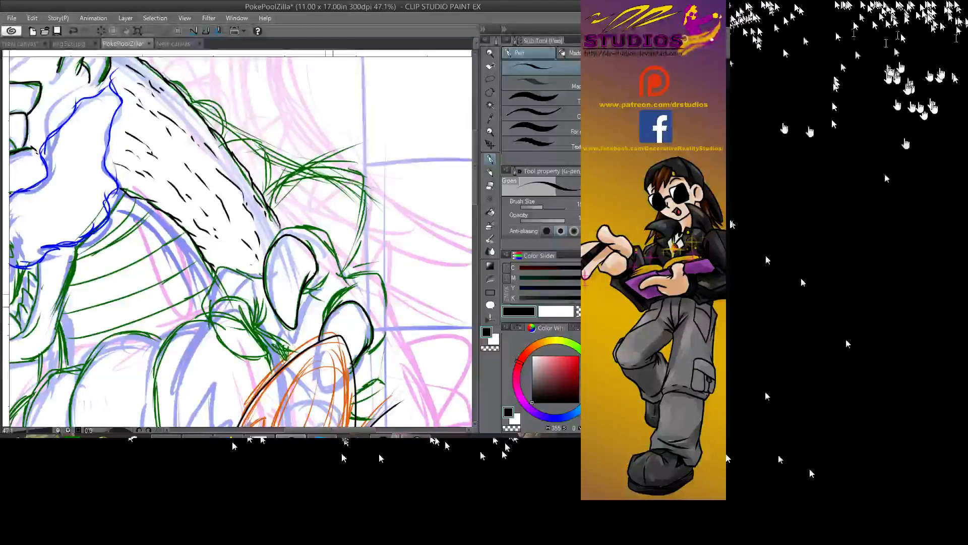
pyautogui.moveTo(215, 305)
pyautogui.mouseDown()
pyautogui.moveTo(272, 355)
pyautogui.moveTo(262, 341)
pyautogui.mouseUp()
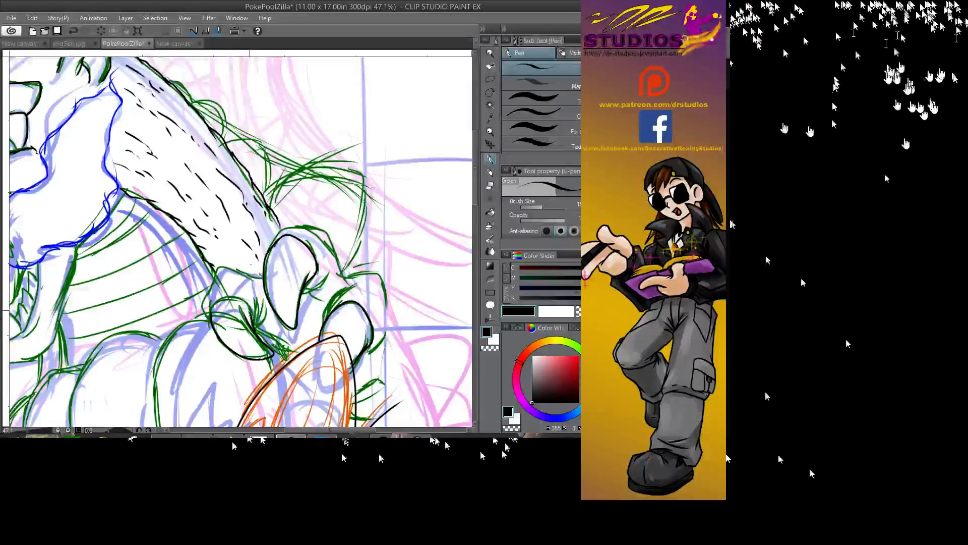
pyautogui.moveTo(212, 312)
pyautogui.mouseDown()
pyautogui.moveTo(231, 297)
pyautogui.moveTo(250, 308)
pyautogui.mouseUp()
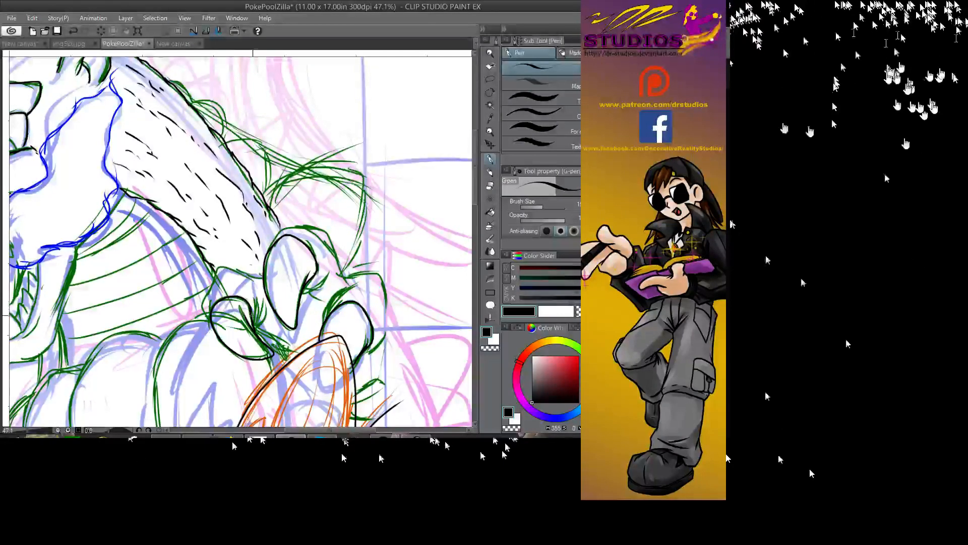
# - Save the illustration and ink the fangs and small teeth along the green monster's upper jaw at a closer zoom
pyautogui.scroll(-3, 241, 242)
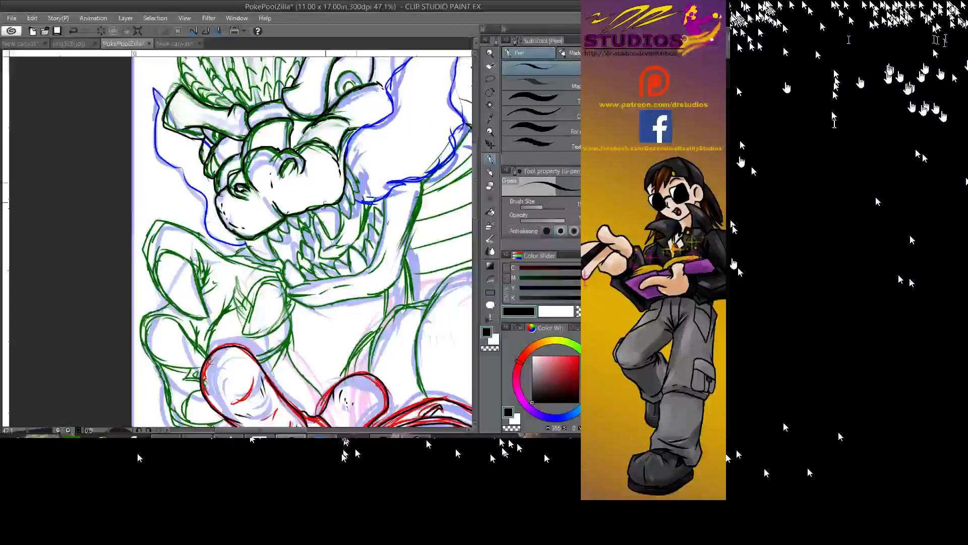
pyautogui.click(490, 55)
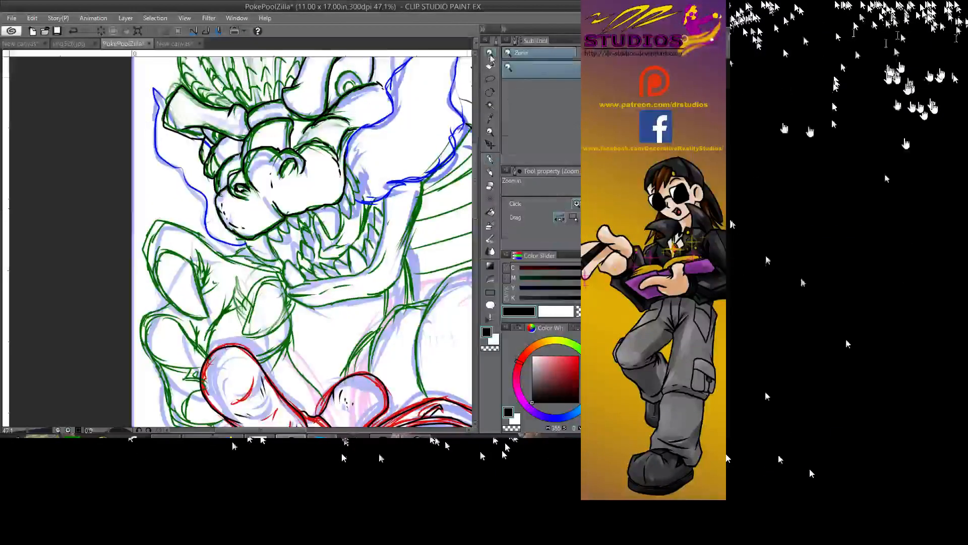
pyautogui.moveTo(361, 228); pyautogui.dragTo(403, 220)
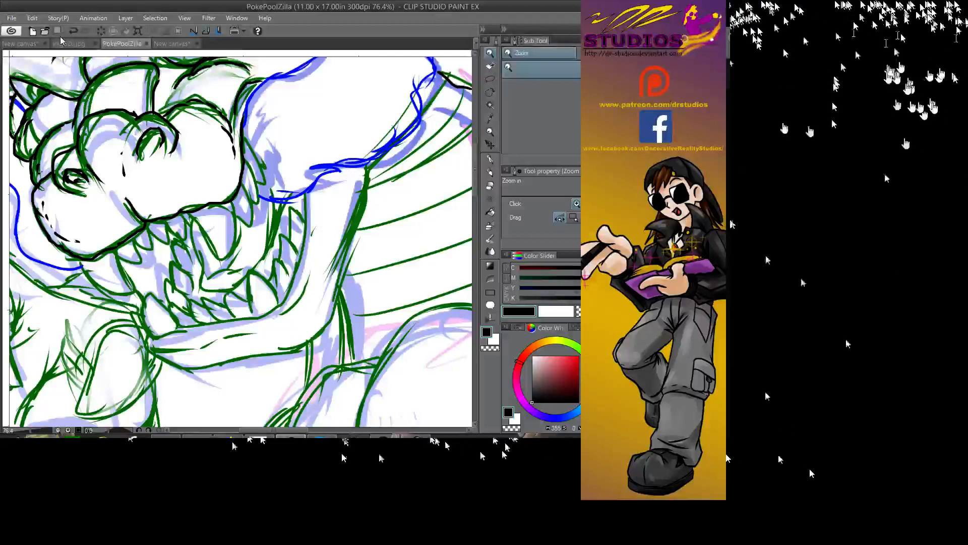
pyautogui.click(491, 159)
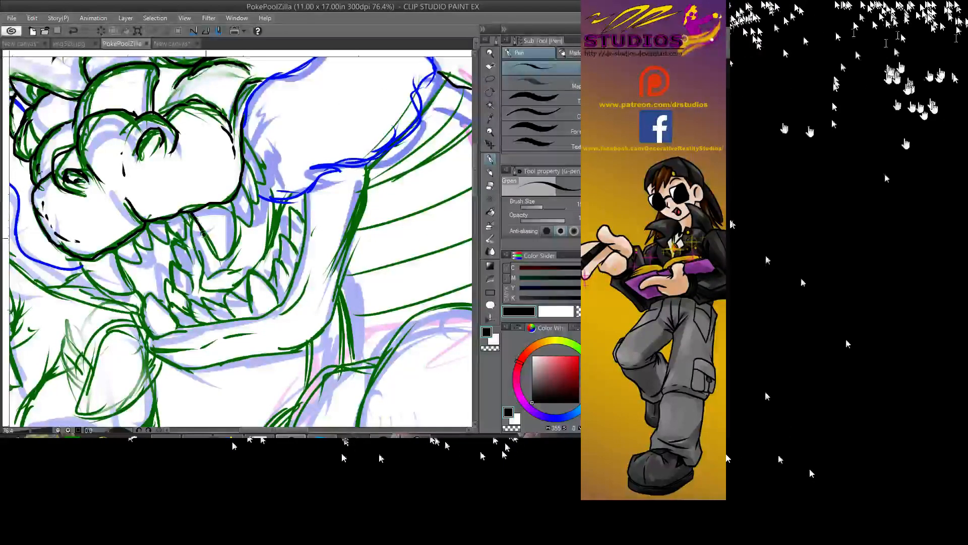
pyautogui.moveTo(202, 234)
pyautogui.mouseDown()
pyautogui.moveTo(217, 259)
pyautogui.moveTo(231, 245)
pyautogui.moveTo(229, 204)
pyautogui.moveTo(232, 224)
pyautogui.moveTo(247, 205)
pyautogui.moveTo(231, 208)
pyautogui.moveTo(244, 222)
pyautogui.moveTo(241, 185)
pyautogui.moveTo(253, 203)
pyautogui.moveTo(256, 194)
pyautogui.moveTo(244, 143)
pyautogui.moveTo(259, 183)
pyautogui.moveTo(263, 159)
pyautogui.mouseUp()
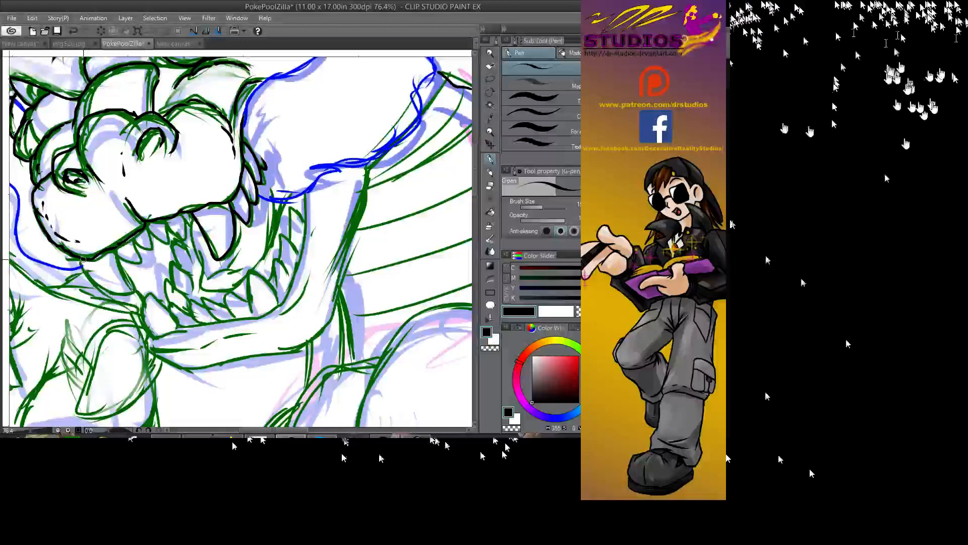
pyautogui.moveTo(82, 258)
pyautogui.mouseDown()
pyautogui.moveTo(104, 289)
pyautogui.moveTo(134, 295)
pyautogui.moveTo(115, 260)
pyautogui.moveTo(142, 263)
pyautogui.mouseUp()
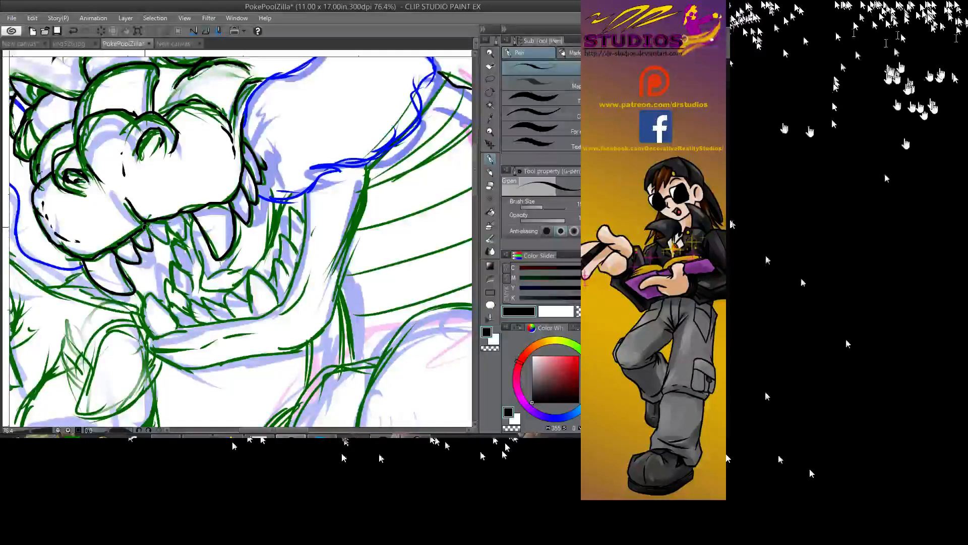
pyautogui.moveTo(147, 230)
pyautogui.mouseDown()
pyautogui.moveTo(163, 242)
pyautogui.moveTo(167, 215)
pyautogui.moveTo(187, 224)
pyautogui.mouseUp()
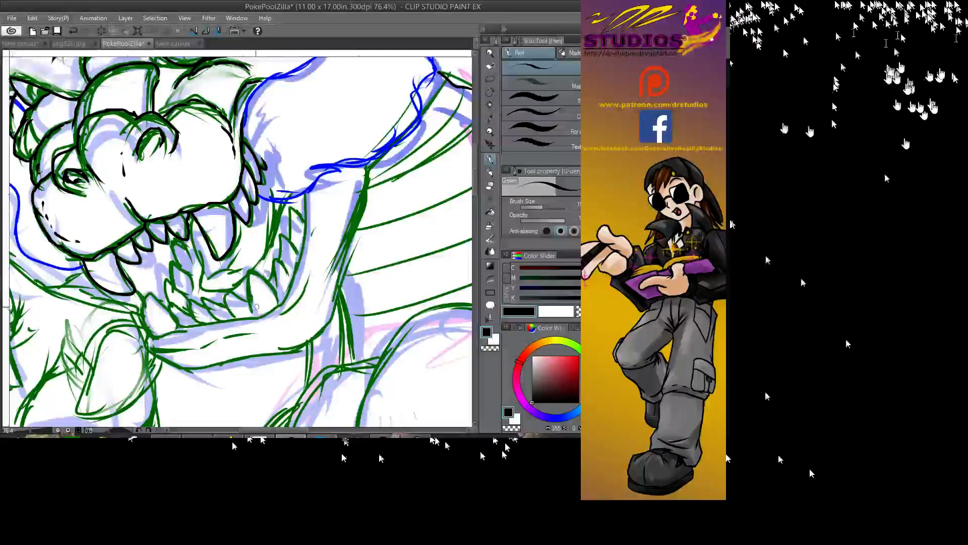
# - Ink the large lower fang and the teeth running up the near side of the green monster's lower jaw
pyautogui.moveTo(251, 301); pyautogui.dragTo(254, 315)
pyautogui.moveTo(249, 270)
pyautogui.mouseDown()
pyautogui.moveTo(251, 297)
pyautogui.moveTo(280, 302)
pyautogui.mouseUp()
pyautogui.moveTo(278, 268)
pyautogui.mouseDown()
pyautogui.moveTo(291, 274)
pyautogui.moveTo(283, 240)
pyautogui.moveTo(297, 251)
pyautogui.moveTo(291, 217)
pyautogui.mouseUp()
pyautogui.moveTo(292, 217)
pyautogui.mouseDown()
pyautogui.moveTo(301, 225)
pyautogui.moveTo(297, 202)
pyautogui.mouseUp()
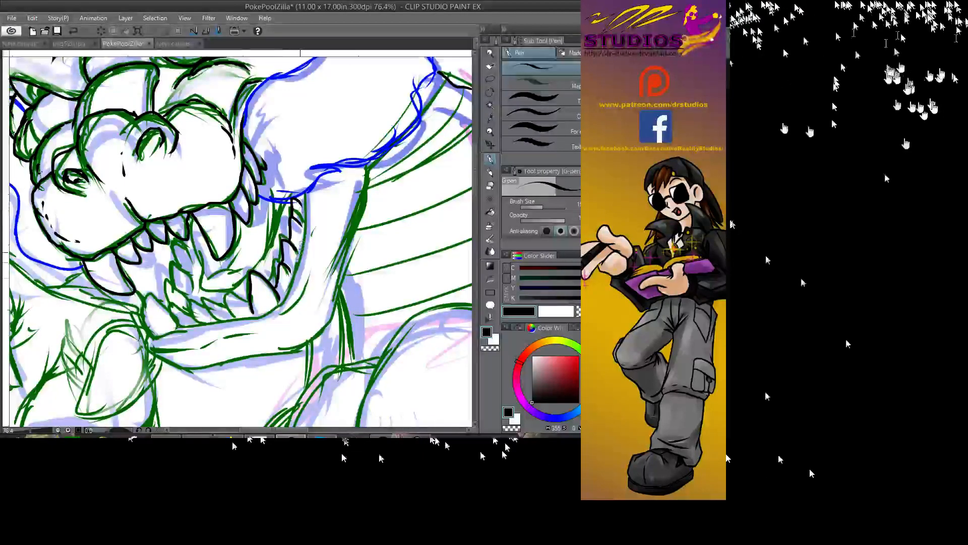
pyautogui.moveTo(285, 277)
pyautogui.mouseDown()
pyautogui.moveTo(277, 288)
pyautogui.moveTo(298, 252)
pyautogui.moveTo(298, 203)
pyautogui.mouseUp()
# - Ink the front row of lower teeth up to the large fang and the small teeth behind them
pyautogui.moveTo(153, 334)
pyautogui.mouseDown()
pyautogui.moveTo(143, 296)
pyautogui.moveTo(181, 313)
pyautogui.moveTo(176, 325)
pyautogui.moveTo(174, 302)
pyautogui.moveTo(199, 321)
pyautogui.moveTo(193, 298)
pyautogui.moveTo(229, 315)
pyautogui.moveTo(219, 317)
pyautogui.moveTo(208, 299)
pyautogui.moveTo(243, 312)
pyautogui.moveTo(235, 313)
pyautogui.moveTo(226, 293)
pyautogui.moveTo(254, 311)
pyautogui.mouseUp()
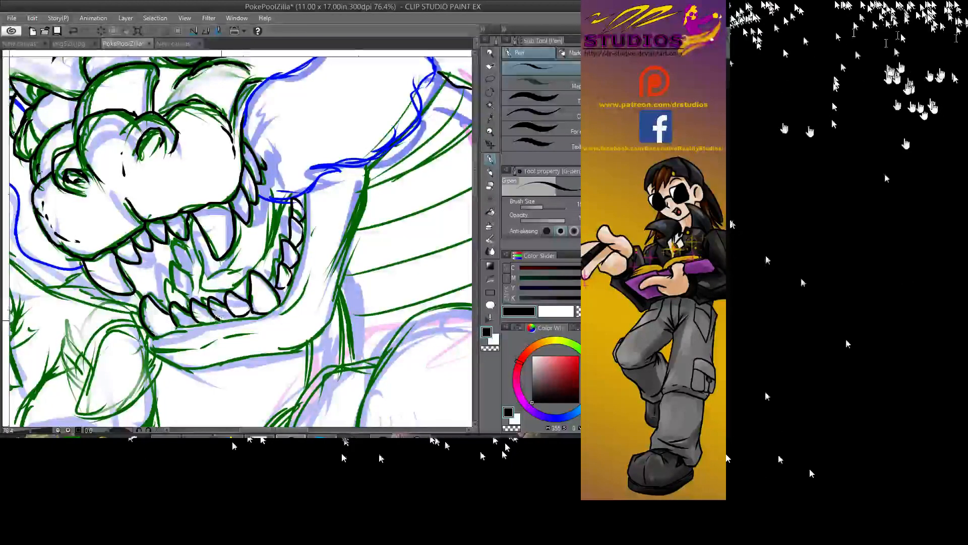
pyautogui.moveTo(227, 316); pyautogui.dragTo(210, 320)
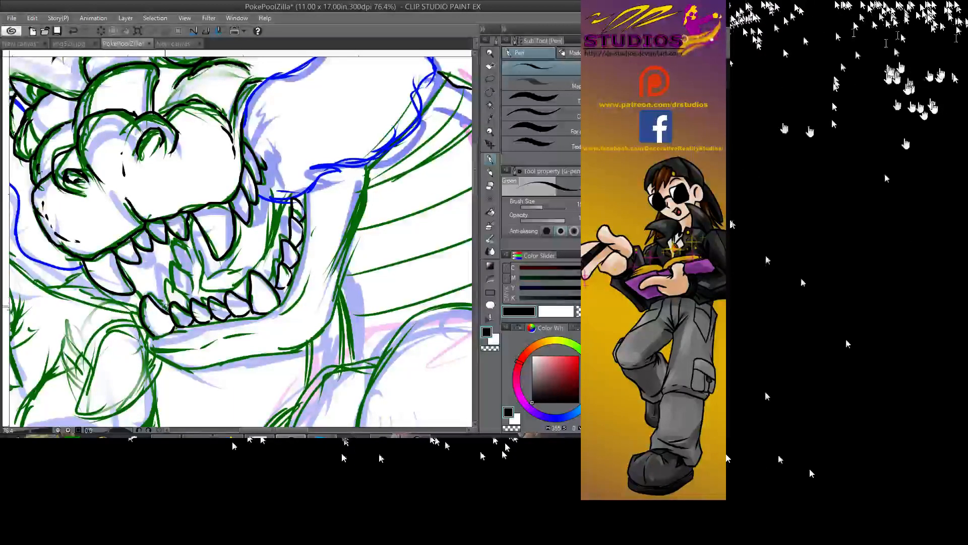
pyautogui.moveTo(162, 297)
pyautogui.mouseDown()
pyautogui.moveTo(184, 301)
pyautogui.moveTo(178, 283)
pyautogui.moveTo(167, 289)
pyautogui.moveTo(170, 265)
pyautogui.moveTo(180, 295)
pyautogui.mouseUp()
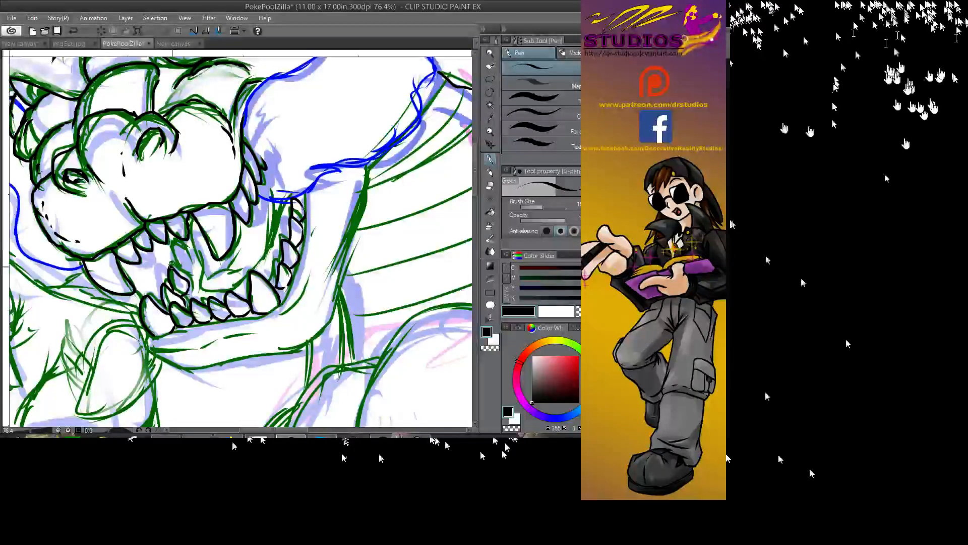
# - Ink the far row of lower teeth, the tongue and the inner mouth contours of the green monster
pyautogui.moveTo(173, 251)
pyautogui.mouseDown()
pyautogui.moveTo(188, 262)
pyautogui.moveTo(186, 276)
pyautogui.mouseUp()
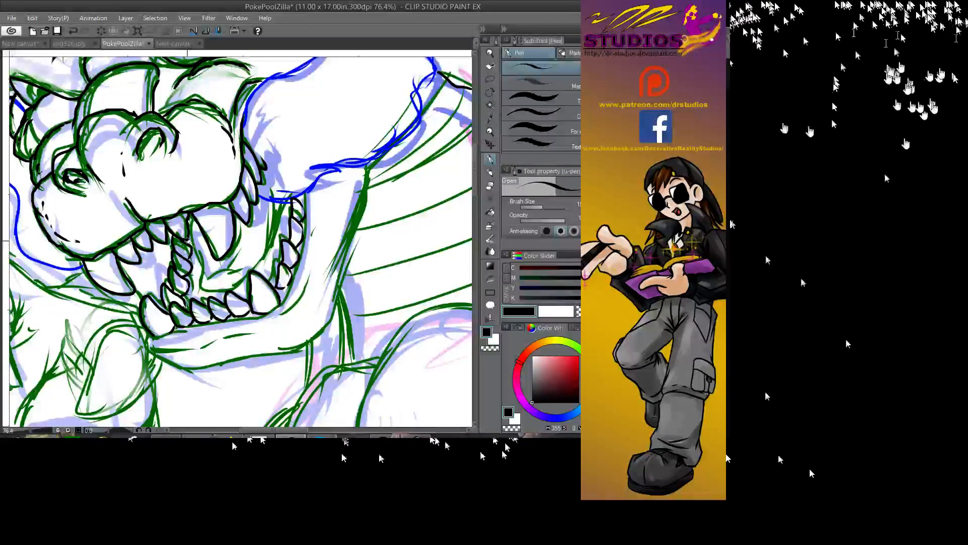
pyautogui.moveTo(190, 226); pyautogui.dragTo(208, 292)
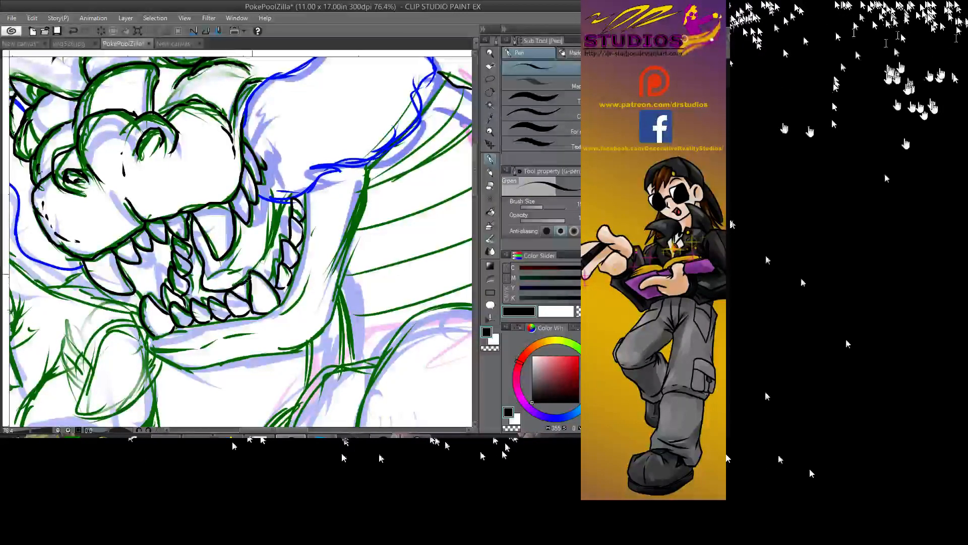
pyautogui.moveTo(273, 239)
pyautogui.mouseDown()
pyautogui.moveTo(257, 270)
pyautogui.moveTo(219, 272)
pyautogui.mouseUp()
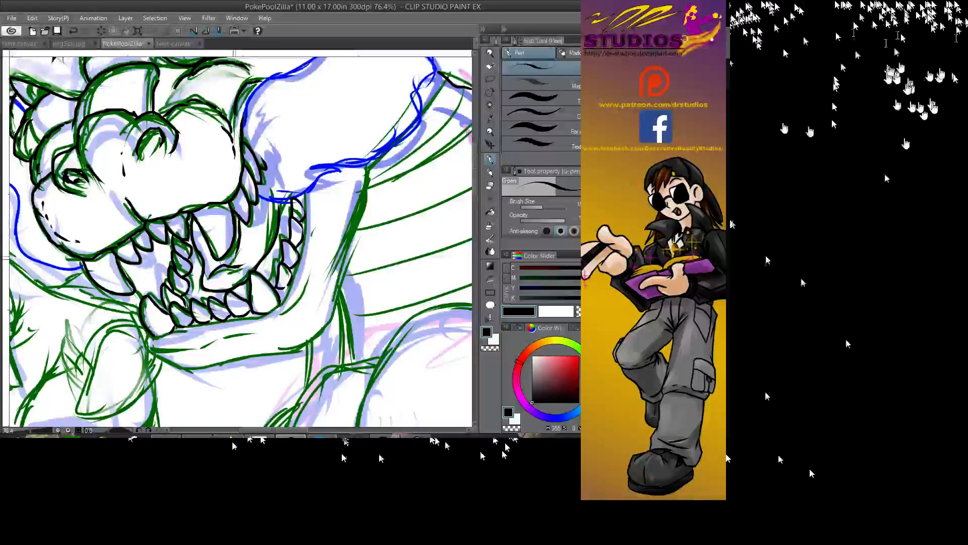
pyautogui.moveTo(237, 222); pyautogui.dragTo(241, 256)
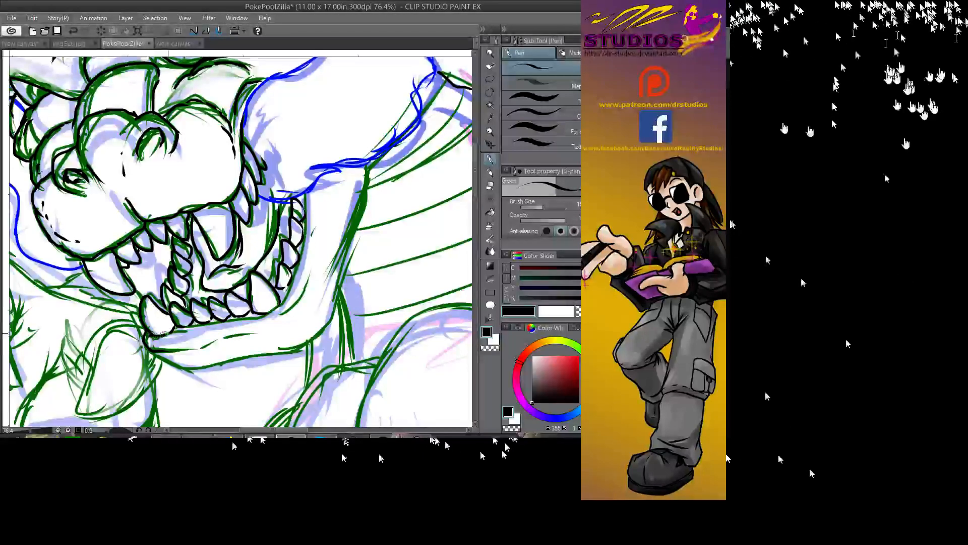
# - Ink the green monster's lower jaw: the gum line beneath the teeth, the crease marks, and the outer edge up to the neck
pyautogui.moveTo(173, 330)
pyautogui.mouseDown()
pyautogui.moveTo(220, 328)
pyautogui.moveTo(279, 304)
pyautogui.mouseUp()
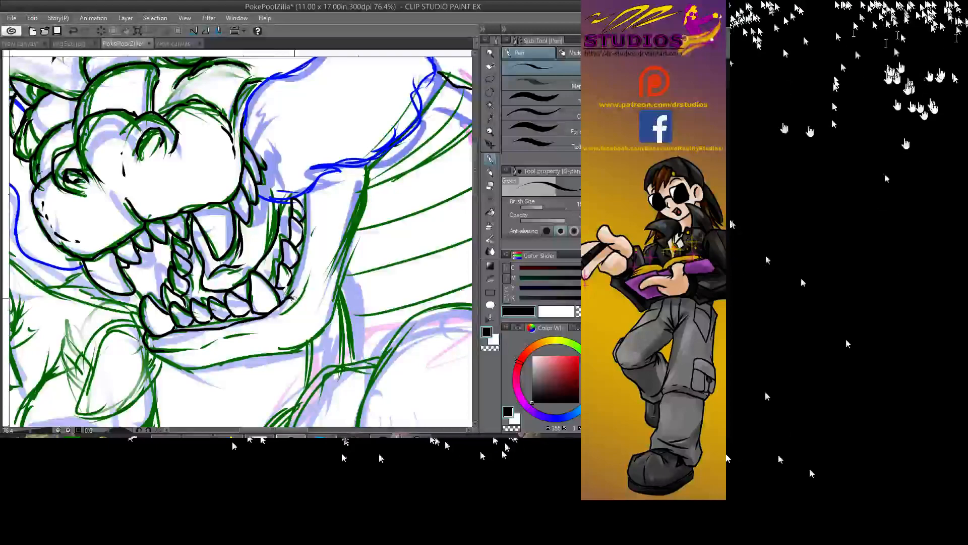
pyautogui.moveTo(286, 297); pyautogui.dragTo(306, 207)
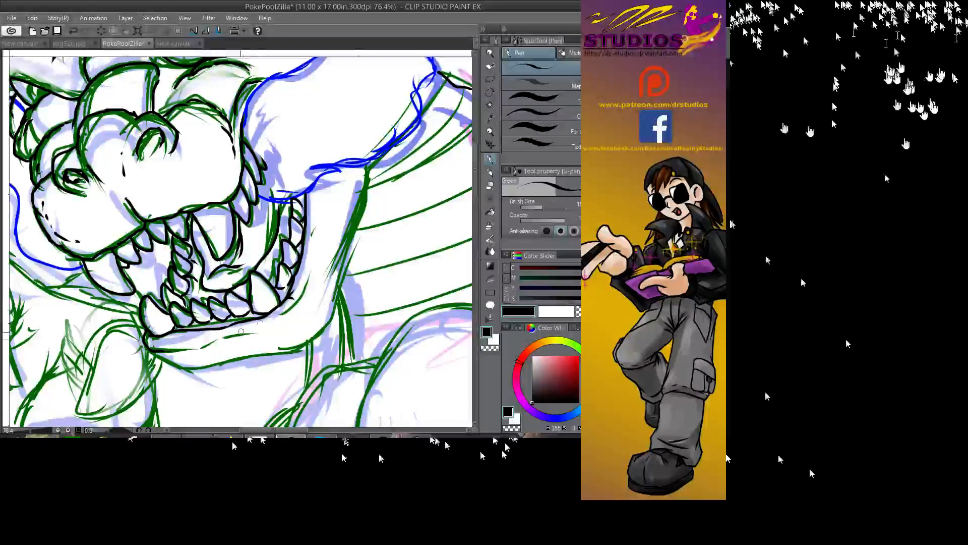
pyautogui.moveTo(177, 347); pyautogui.dragTo(247, 334)
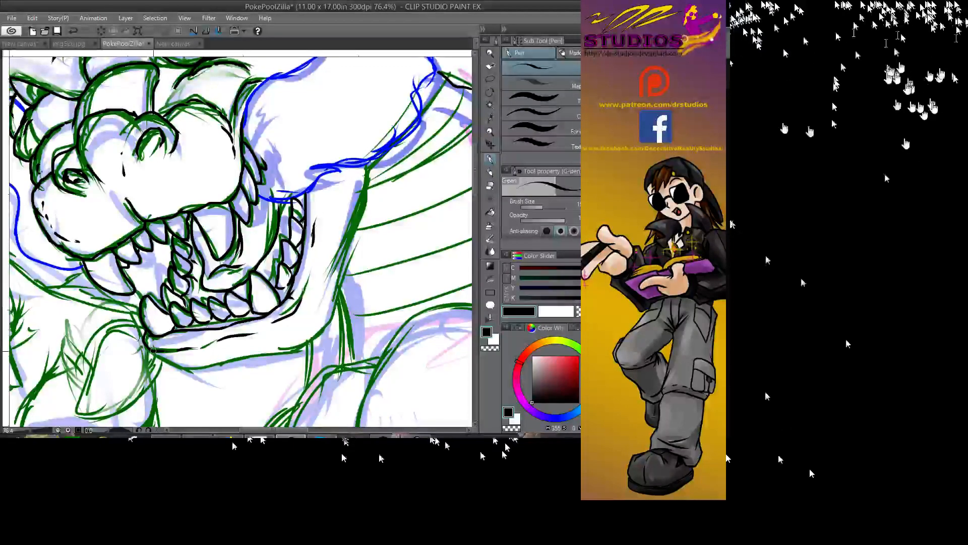
pyautogui.moveTo(157, 354)
pyautogui.mouseDown()
pyautogui.moveTo(190, 370)
pyautogui.moveTo(237, 360)
pyautogui.moveTo(308, 339)
pyautogui.moveTo(325, 328)
pyautogui.mouseUp()
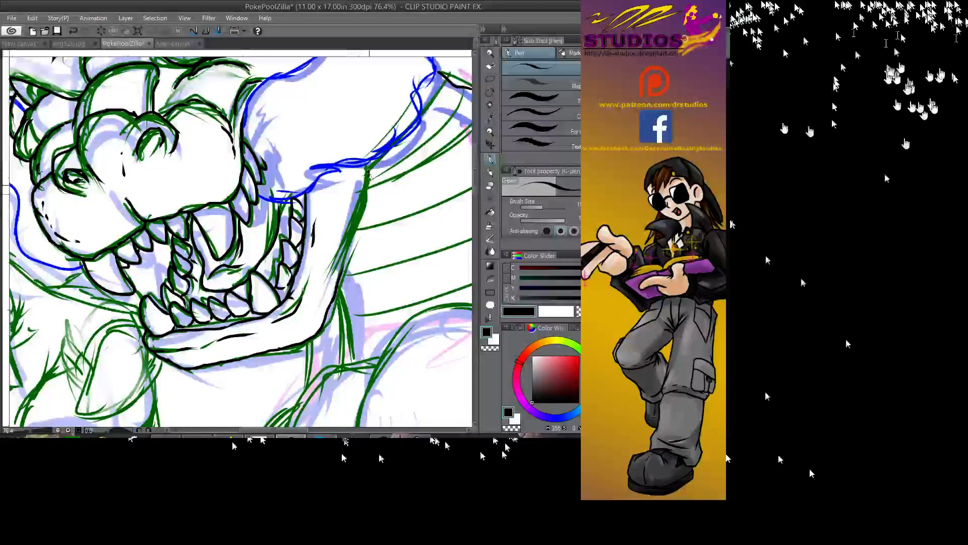
pyautogui.moveTo(369, 200); pyautogui.dragTo(352, 240)
pyautogui.moveTo(370, 200)
pyautogui.mouseDown()
pyautogui.moveTo(338, 285)
pyautogui.moveTo(178, 325)
pyautogui.moveTo(163, 346)
pyautogui.moveTo(159, 332)
pyautogui.moveTo(169, 357)
pyautogui.moveTo(267, 334)
pyautogui.moveTo(400, 273)
pyautogui.mouseUp()
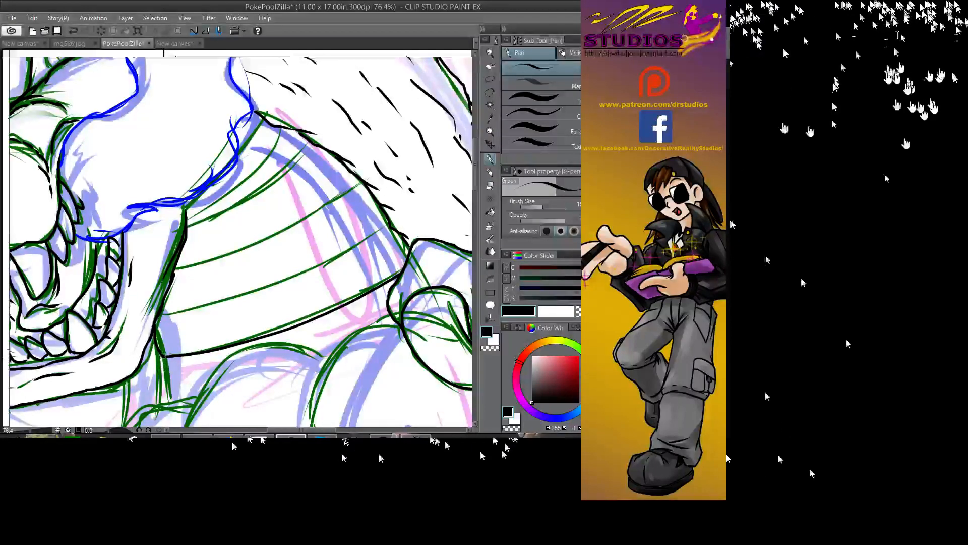
# - Ink the short neck edge behind the jaw and the curved bands running across the green monster's neck
pyautogui.moveTo(162, 372); pyautogui.dragTo(167, 404)
pyautogui.moveTo(168, 306); pyautogui.dragTo(387, 226)
pyautogui.hotkey('ctrl', 'z')
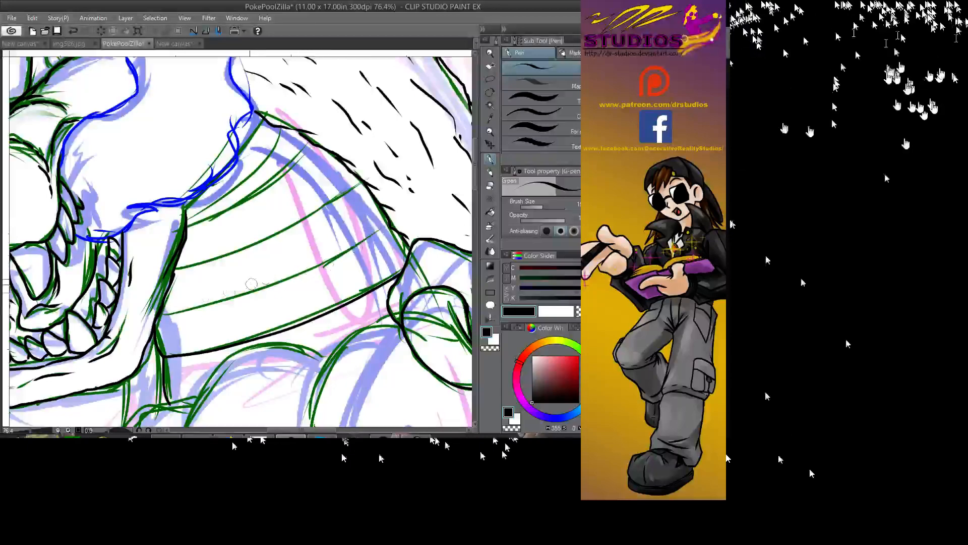
pyautogui.moveTo(164, 309)
pyautogui.mouseDown()
pyautogui.moveTo(312, 262)
pyautogui.moveTo(387, 226)
pyautogui.mouseUp()
pyautogui.moveTo(175, 265)
pyautogui.mouseDown()
pyautogui.moveTo(283, 232)
pyautogui.moveTo(361, 184)
pyautogui.mouseUp()
pyautogui.moveTo(188, 228)
pyautogui.mouseDown()
pyautogui.moveTo(224, 214)
pyautogui.moveTo(316, 145)
pyautogui.mouseUp()
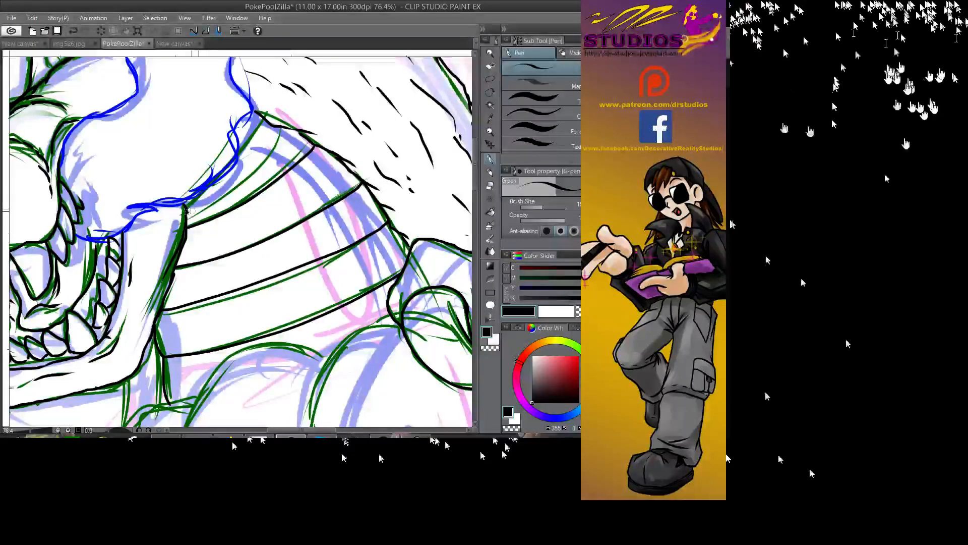
pyautogui.moveTo(188, 207)
pyautogui.mouseDown()
pyautogui.moveTo(224, 193)
pyautogui.moveTo(298, 129)
pyautogui.mouseUp()
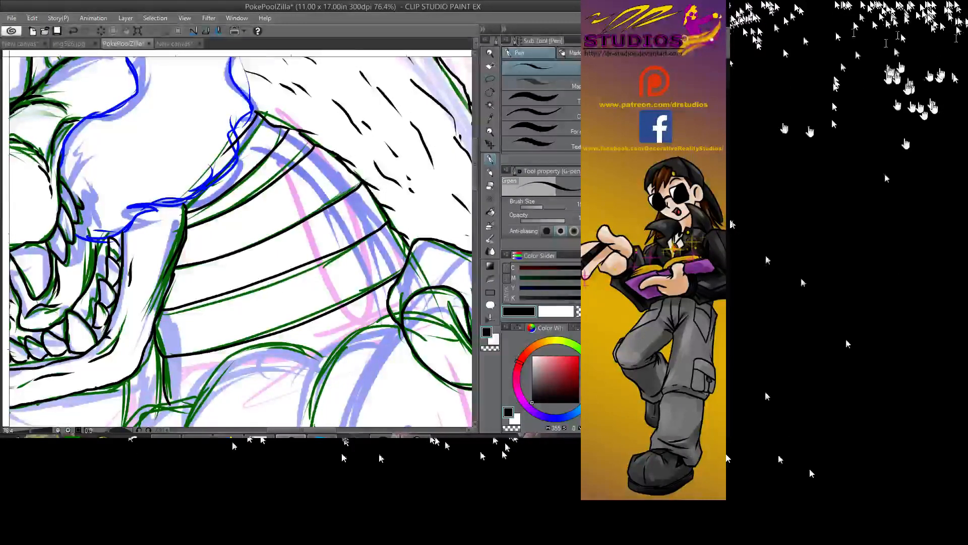
pyautogui.moveTo(262, 217); pyautogui.dragTo(327, 204)
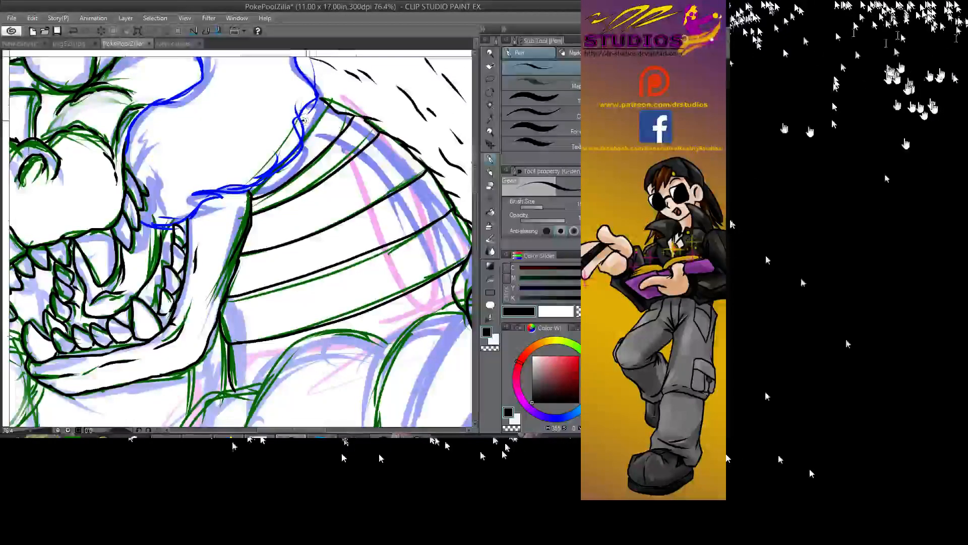
pyautogui.moveTo(319, 119)
pyautogui.mouseDown()
pyautogui.moveTo(335, 111)
pyautogui.moveTo(247, 202)
pyautogui.moveTo(232, 96)
pyautogui.moveTo(311, 95)
pyautogui.mouseUp()
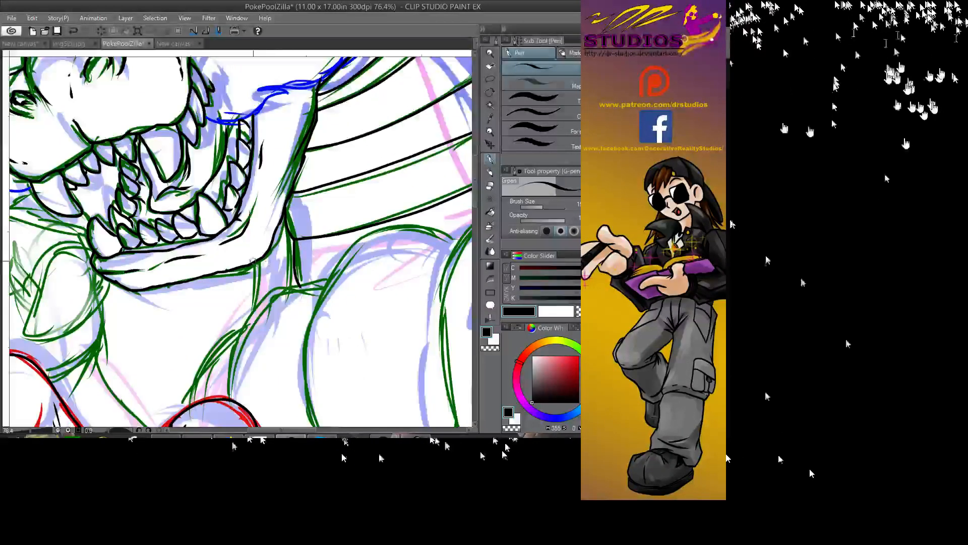
# - Ink the throat fold below the green monster's jaw and add short skin flecks there, on the snout tip and around the far brow
pyautogui.moveTo(260, 263); pyautogui.dragTo(254, 305)
pyautogui.moveTo(285, 236)
pyautogui.mouseDown()
pyautogui.moveTo(279, 266)
pyautogui.moveTo(275, 238)
pyautogui.moveTo(267, 282)
pyautogui.mouseUp()
pyautogui.moveTo(10, 141); pyautogui.dragTo(260, 315)
pyautogui.moveTo(231, 280); pyautogui.dragTo(237, 297)
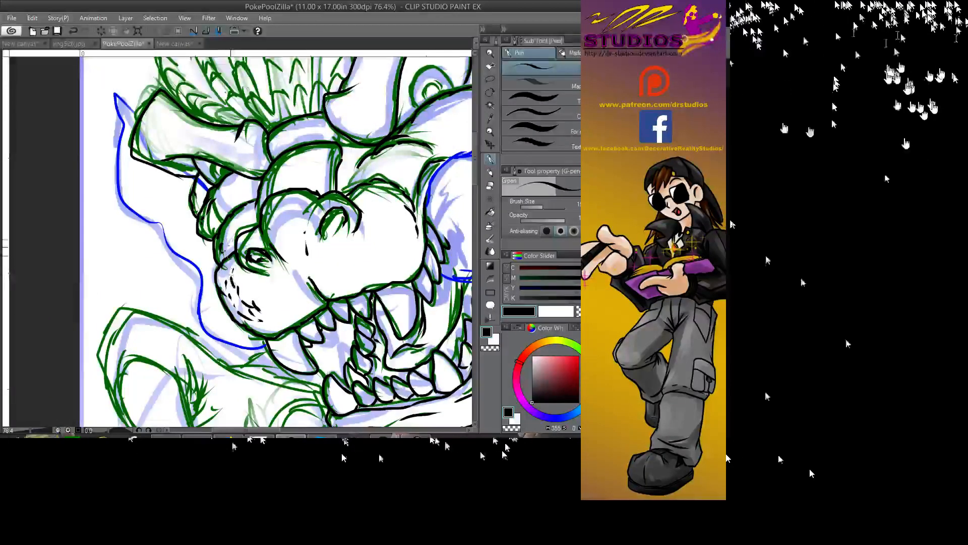
pyautogui.moveTo(230, 241)
pyautogui.mouseDown()
pyautogui.moveTo(248, 217)
pyautogui.moveTo(213, 221)
pyautogui.mouseUp()
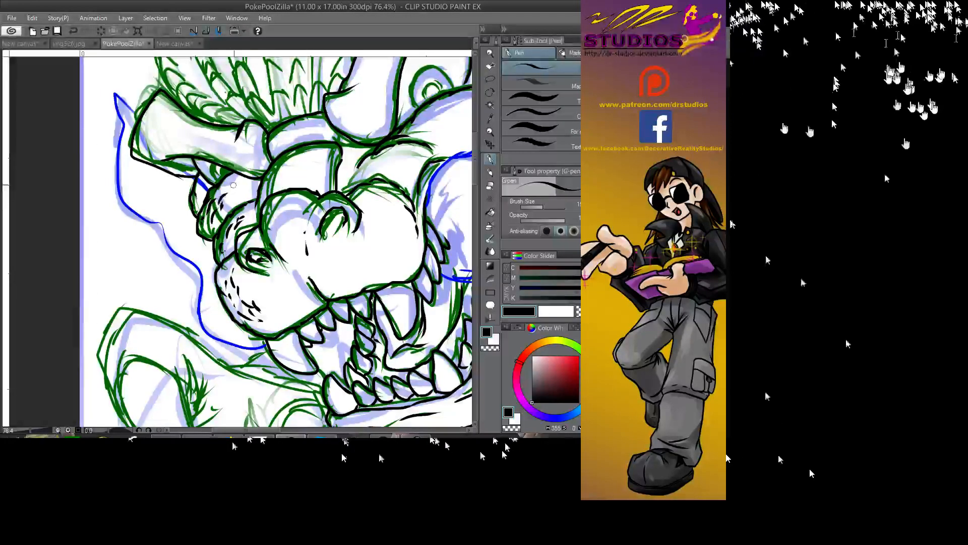
pyautogui.moveTo(231, 183); pyautogui.dragTo(203, 197)
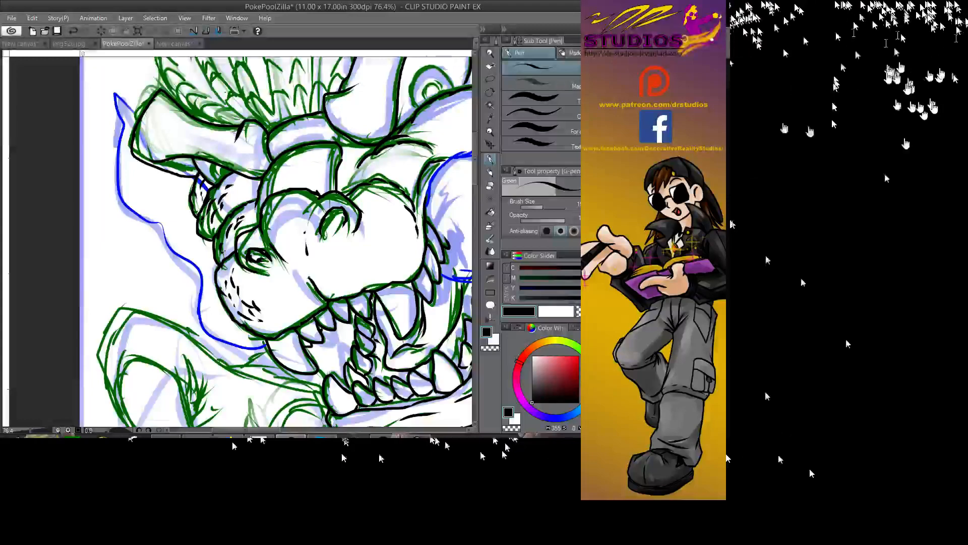
# - Ink the round iris of the green monster's near eye
pyautogui.moveTo(429, 90); pyautogui.dragTo(272, 247)
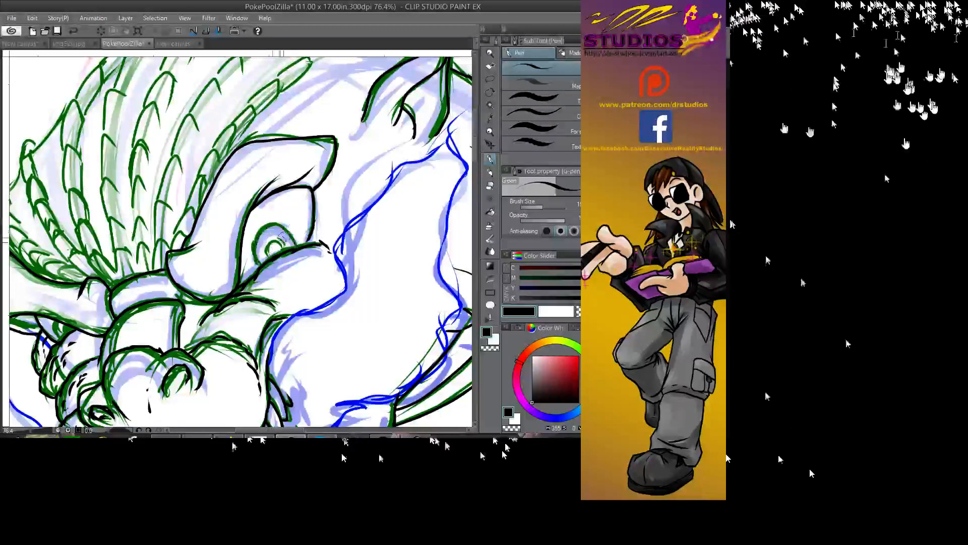
pyautogui.moveTo(260, 265)
pyautogui.mouseDown()
pyautogui.moveTo(258, 230)
pyautogui.moveTo(287, 228)
pyautogui.moveTo(299, 247)
pyautogui.moveTo(270, 258)
pyautogui.moveTo(289, 250)
pyautogui.mouseUp()
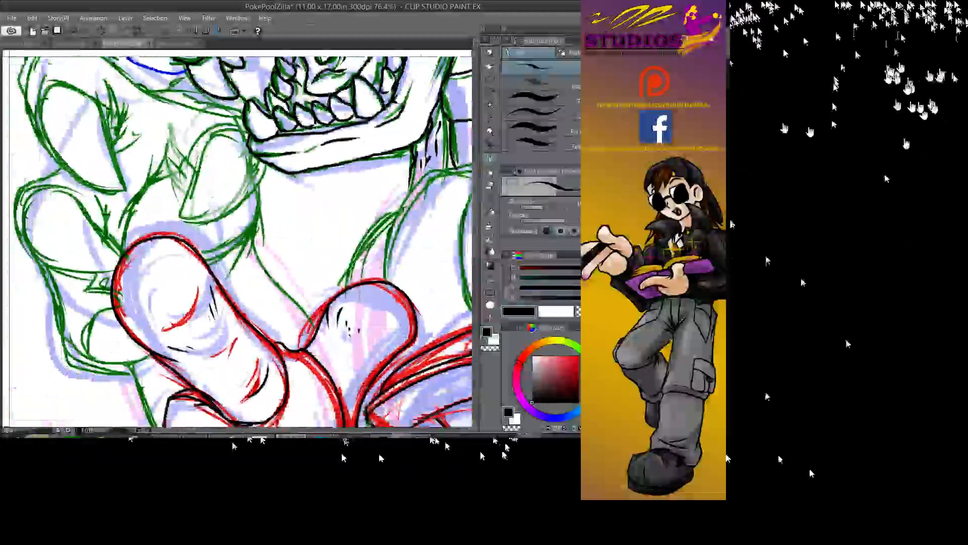
# - Ink the throat and chest contours from below the jaw down to the red character, with skin flecks along the narrow throat strip
pyautogui.moveTo(385, 207)
pyautogui.mouseDown()
pyautogui.moveTo(349, 217)
pyautogui.moveTo(327, 243)
pyautogui.moveTo(309, 308)
pyautogui.mouseUp()
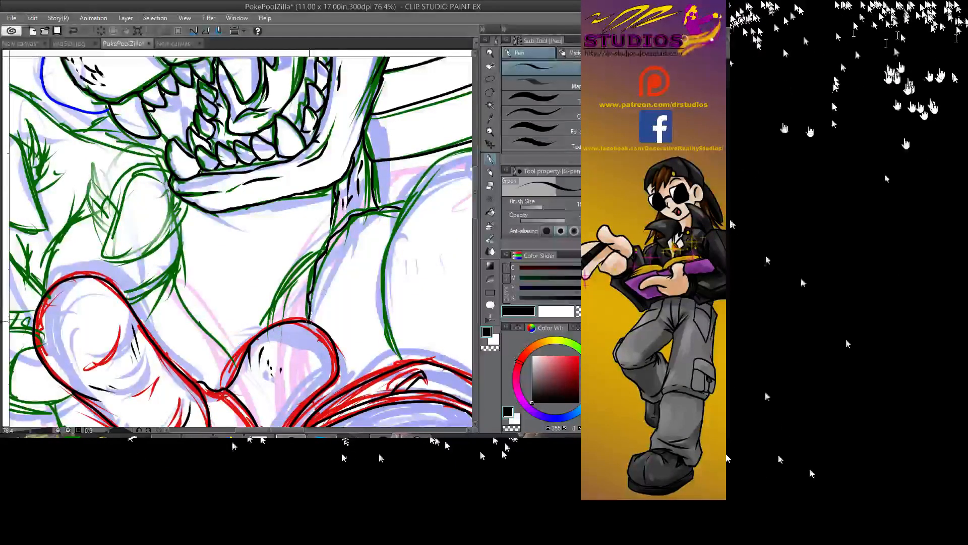
pyautogui.moveTo(438, 159)
pyautogui.mouseDown()
pyautogui.moveTo(383, 262)
pyautogui.moveTo(386, 315)
pyautogui.moveTo(381, 309)
pyautogui.moveTo(399, 358)
pyautogui.mouseUp()
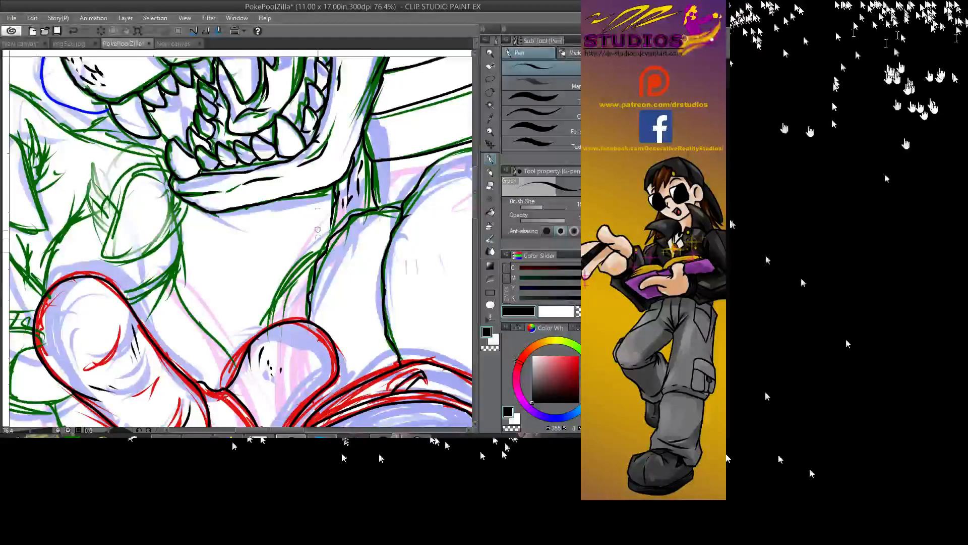
pyautogui.moveTo(330, 236); pyautogui.dragTo(270, 315)
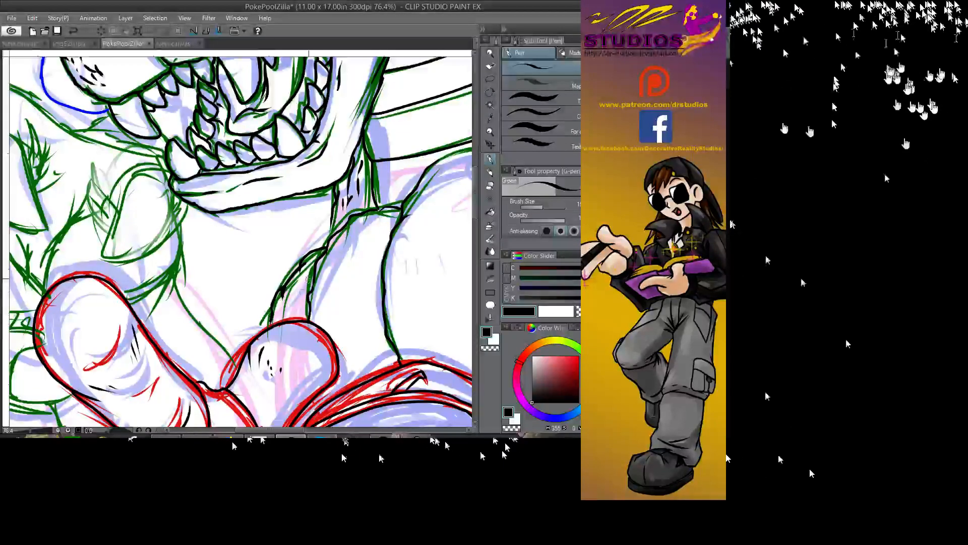
pyautogui.moveTo(306, 280); pyautogui.dragTo(292, 311)
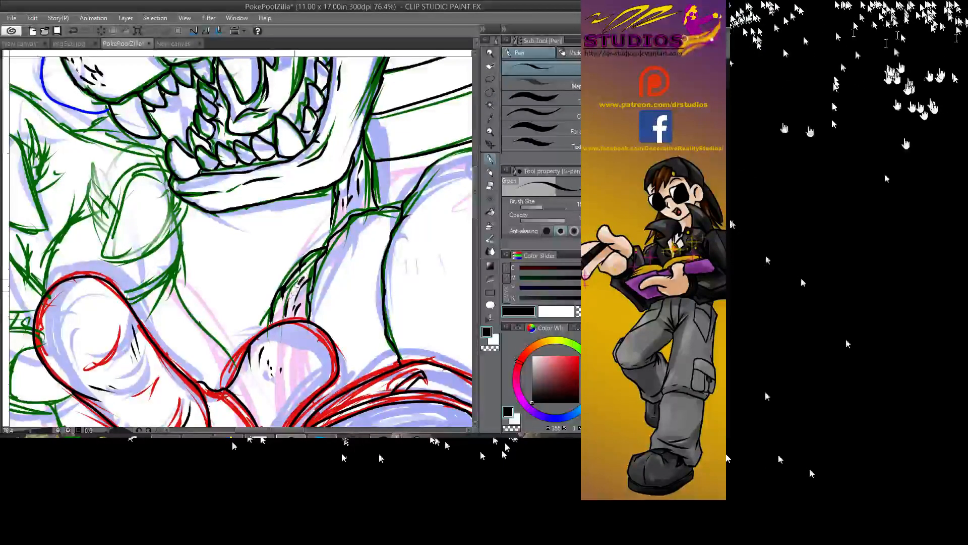
pyautogui.moveTo(309, 261); pyautogui.dragTo(299, 272)
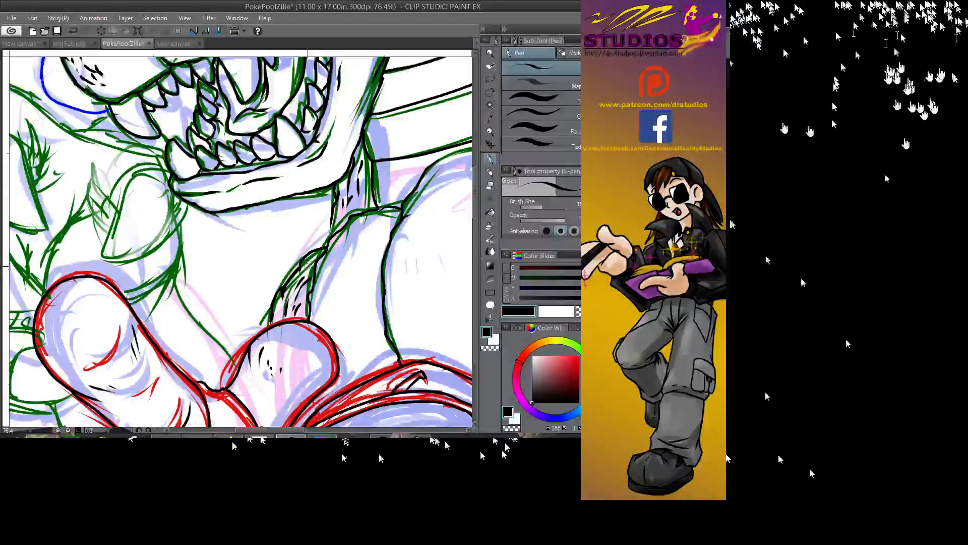
# - Ink the rounded top of the green monster's chest segment and the long curve of the neighbouring segment below the neck
pyautogui.scroll(-5, 241, 242)
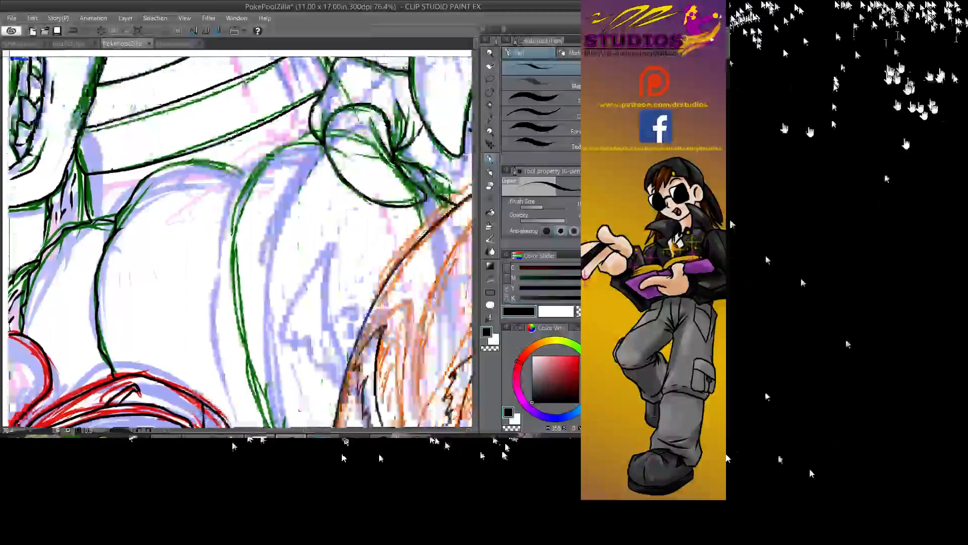
pyautogui.moveTo(240, 161)
pyautogui.mouseDown()
pyautogui.moveTo(225, 186)
pyautogui.moveTo(145, 194)
pyautogui.moveTo(127, 209)
pyautogui.mouseUp()
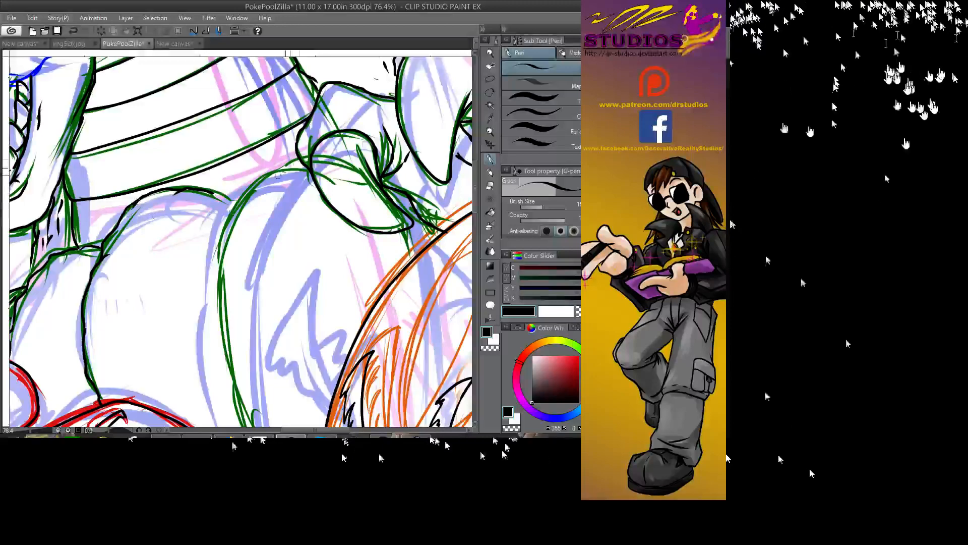
pyautogui.moveTo(297, 160); pyautogui.dragTo(259, 182)
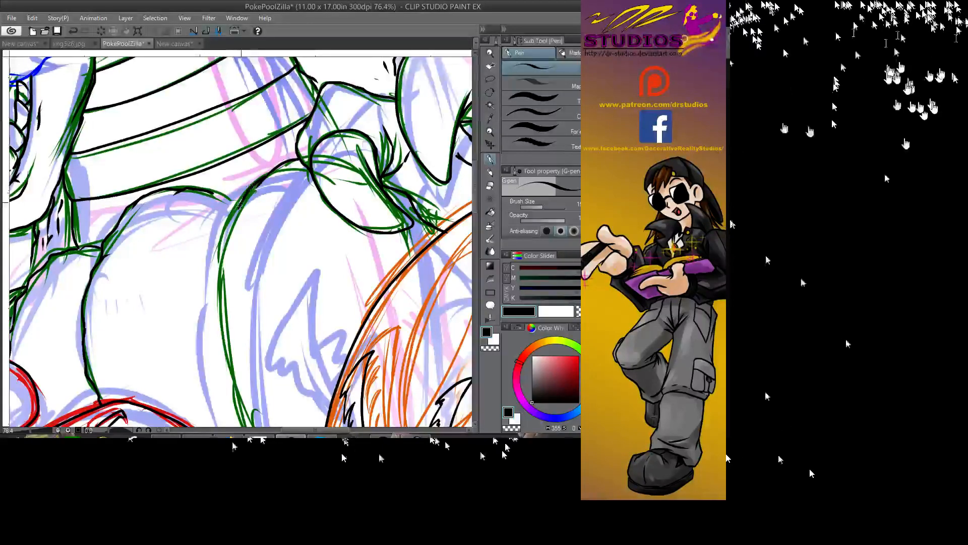
pyautogui.moveTo(223, 229); pyautogui.dragTo(223, 268)
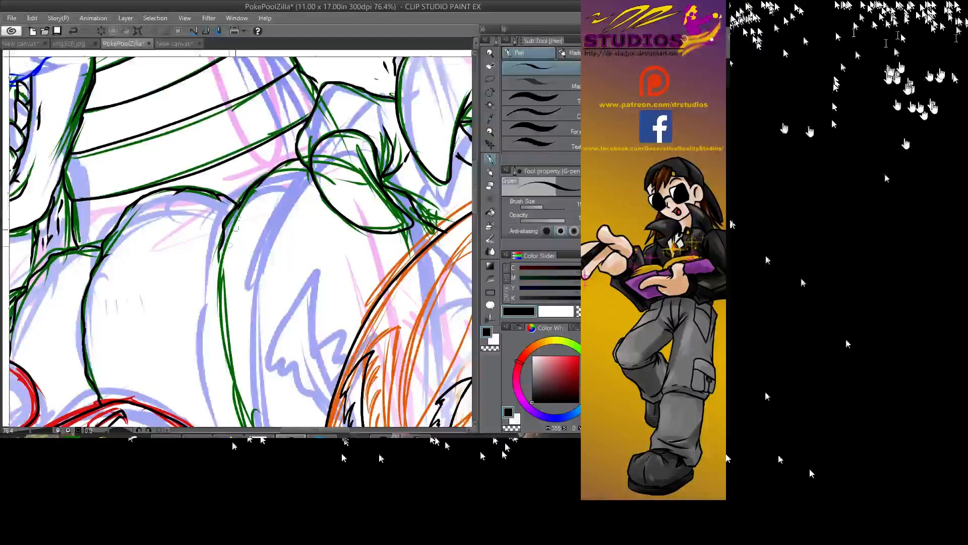
pyautogui.moveTo(220, 300)
pyautogui.mouseDown()
pyautogui.moveTo(233, 378)
pyautogui.moveTo(247, 181)
pyautogui.moveTo(300, 331)
pyautogui.moveTo(366, 208)
pyautogui.moveTo(344, 208)
pyautogui.mouseUp()
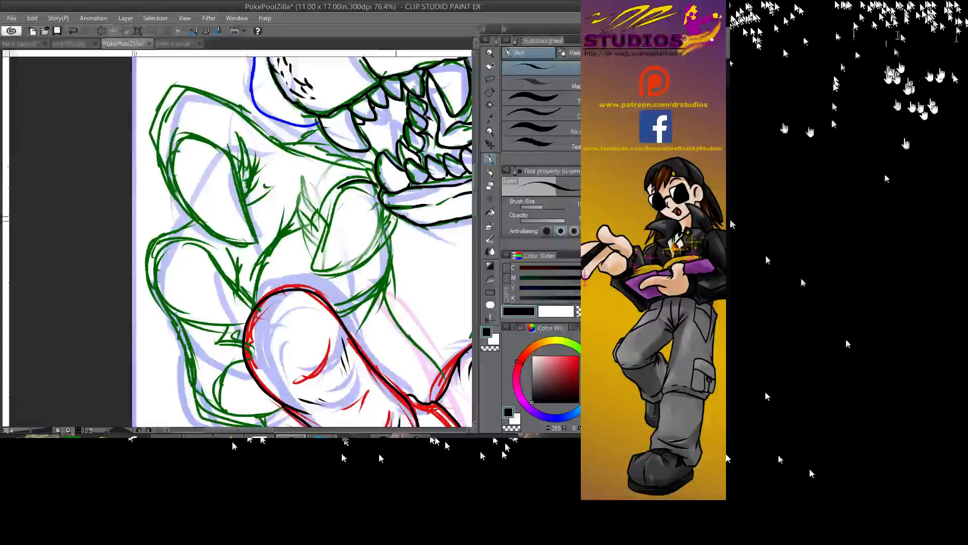
# - Ink the two upper claws of the green monster's raised hand and the fingertip contour around the outer claw
pyautogui.moveTo(394, 216)
pyautogui.mouseDown()
pyautogui.moveTo(385, 249)
pyautogui.moveTo(328, 272)
pyautogui.moveTo(312, 268)
pyautogui.moveTo(344, 187)
pyautogui.mouseUp()
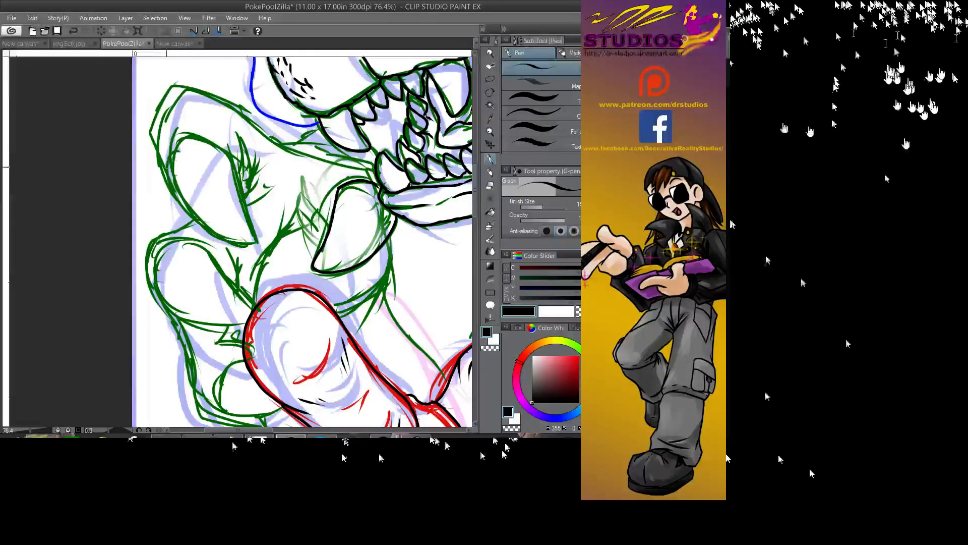
pyautogui.moveTo(167, 166)
pyautogui.mouseDown()
pyautogui.moveTo(182, 134)
pyautogui.moveTo(218, 140)
pyautogui.mouseUp()
pyautogui.moveTo(167, 168)
pyautogui.mouseDown()
pyautogui.moveTo(175, 200)
pyautogui.moveTo(196, 224)
pyautogui.moveTo(254, 241)
pyautogui.moveTo(234, 166)
pyautogui.moveTo(214, 136)
pyautogui.moveTo(237, 172)
pyautogui.moveTo(212, 135)
pyautogui.mouseUp()
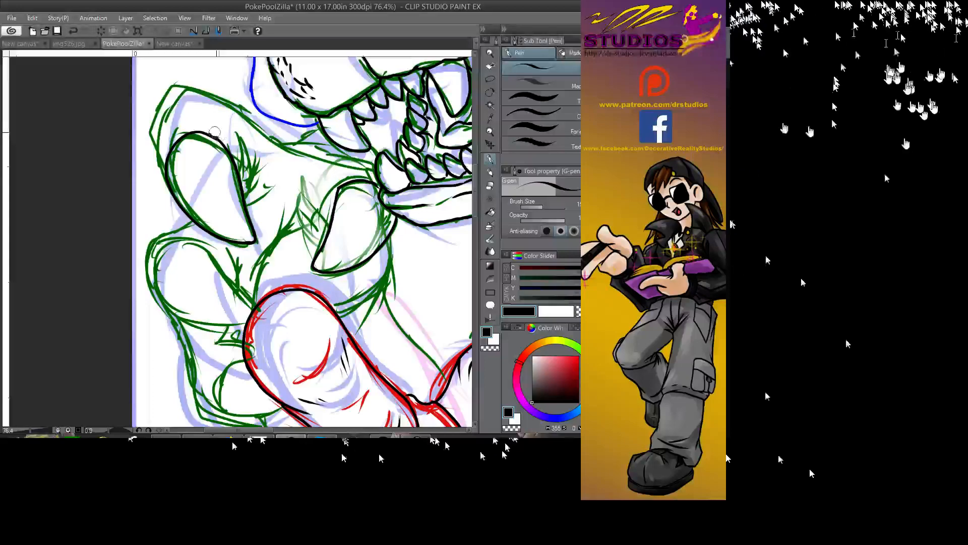
pyautogui.moveTo(209, 134); pyautogui.dragTo(223, 142)
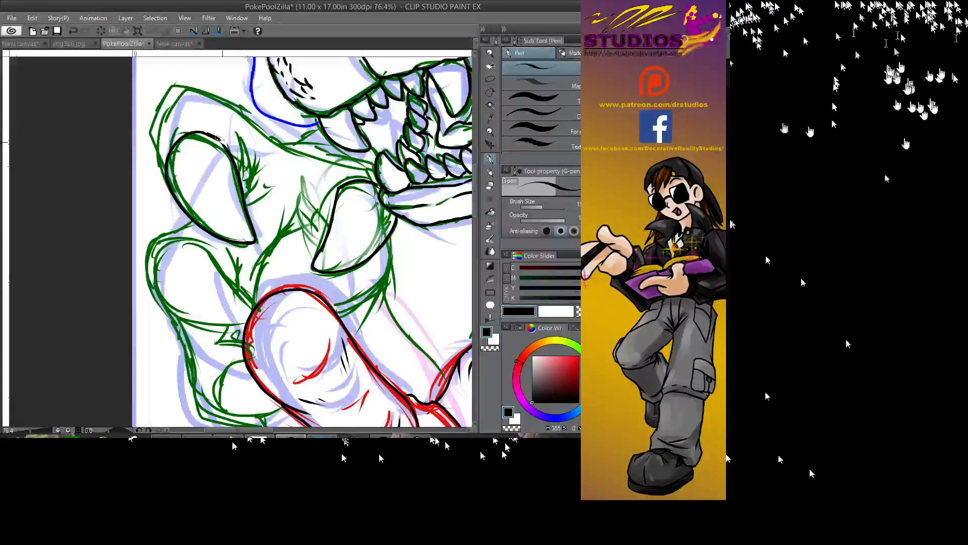
pyautogui.hotkey('ctrl', 'z')
pyautogui.hotkey('ctrl', 'z')
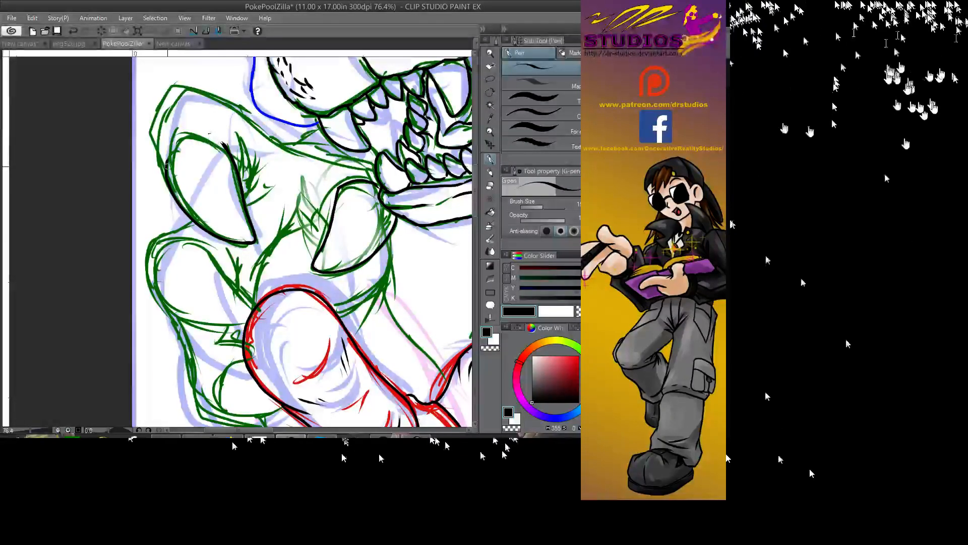
pyautogui.moveTo(167, 168)
pyautogui.mouseDown()
pyautogui.moveTo(187, 135)
pyautogui.moveTo(214, 136)
pyautogui.moveTo(209, 129)
pyautogui.moveTo(197, 133)
pyautogui.moveTo(221, 143)
pyautogui.mouseUp()
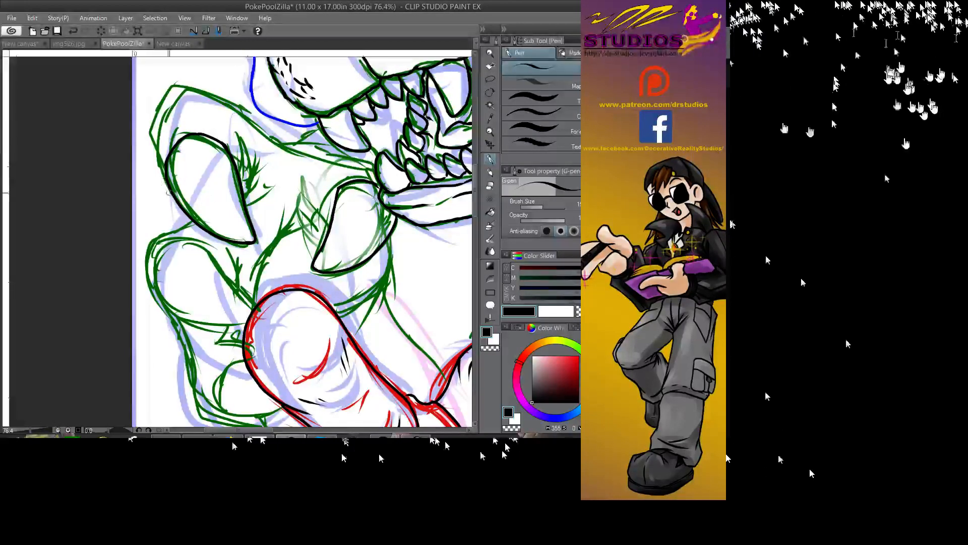
pyautogui.moveTo(170, 194)
pyautogui.mouseDown()
pyautogui.moveTo(154, 107)
pyautogui.moveTo(191, 92)
pyautogui.moveTo(242, 103)
pyautogui.moveTo(227, 96)
pyautogui.moveTo(213, 96)
pyautogui.moveTo(254, 123)
pyautogui.mouseUp()
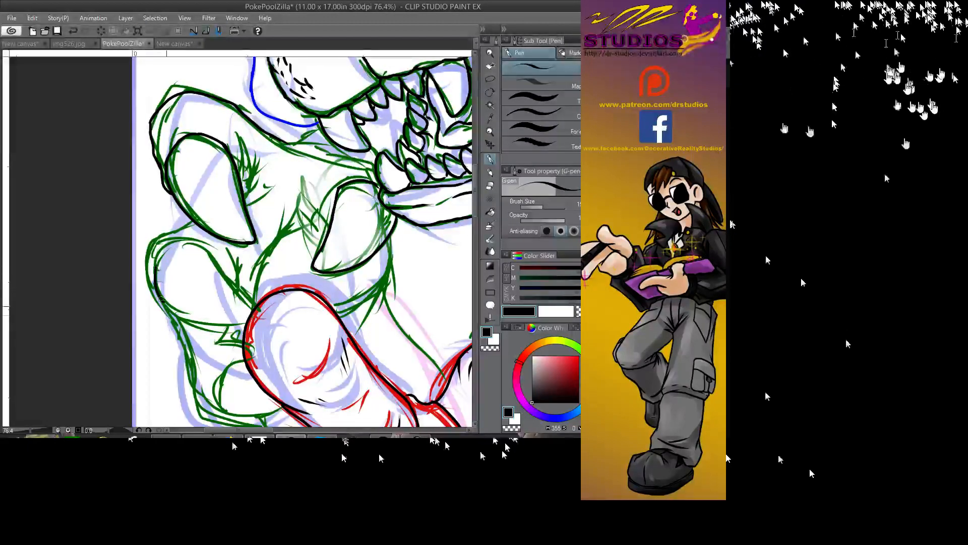
# - Ink the third claw of the green monster's raised hand and the short crease strokes across its palm and beside the upper claws
pyautogui.moveTo(156, 272)
pyautogui.mouseDown()
pyautogui.moveTo(187, 317)
pyautogui.moveTo(235, 321)
pyautogui.mouseUp()
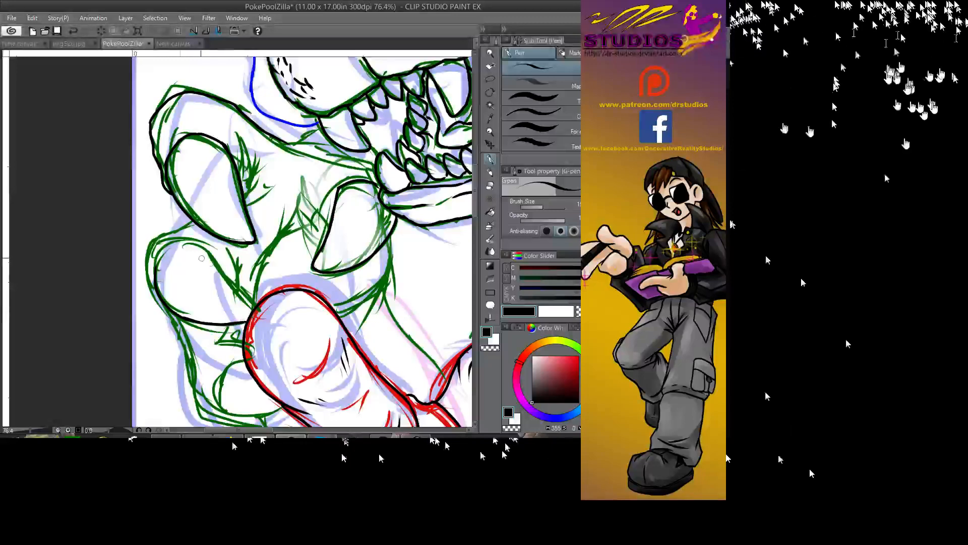
pyautogui.moveTo(188, 242); pyautogui.dragTo(250, 295)
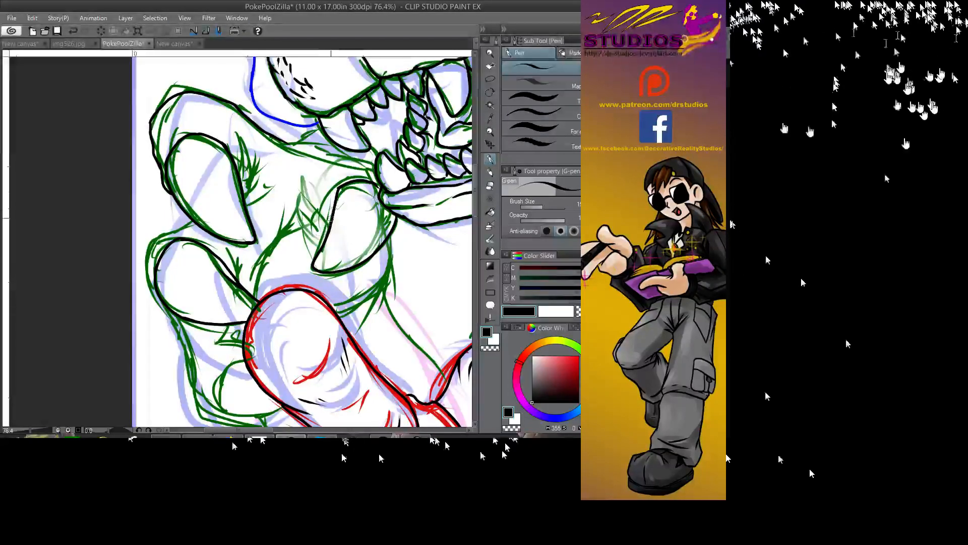
pyautogui.moveTo(330, 216); pyautogui.dragTo(315, 239)
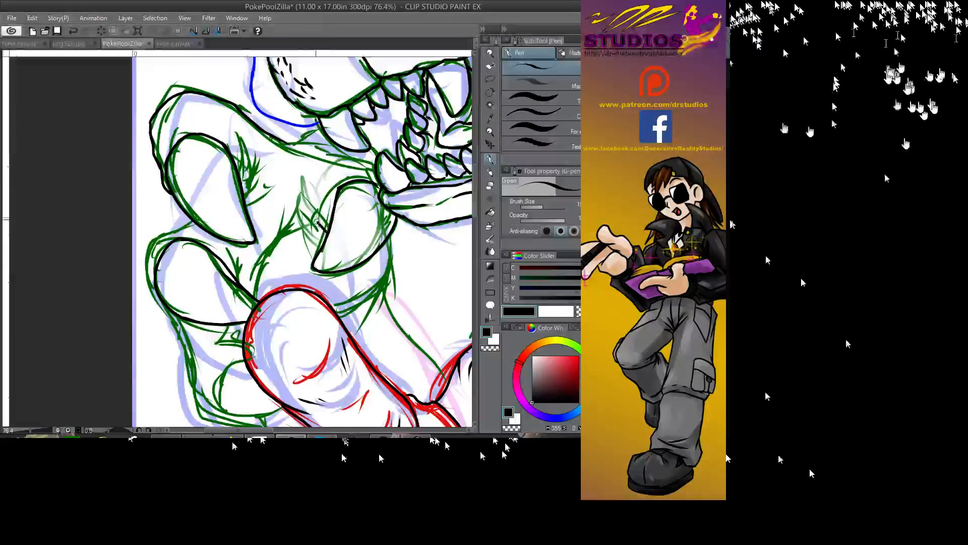
pyautogui.moveTo(318, 189); pyautogui.dragTo(276, 254)
pyautogui.moveTo(302, 217); pyautogui.dragTo(292, 236)
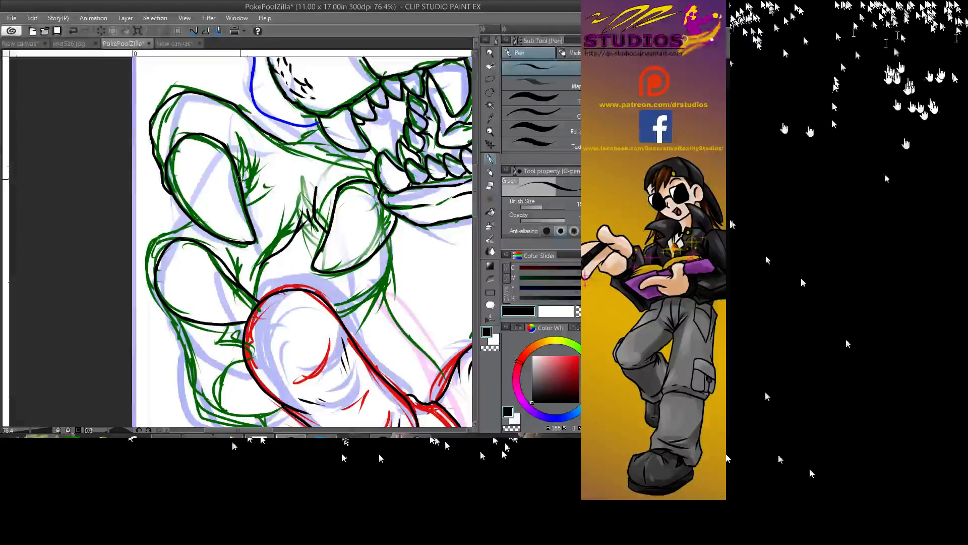
pyautogui.moveTo(252, 140); pyautogui.dragTo(246, 166)
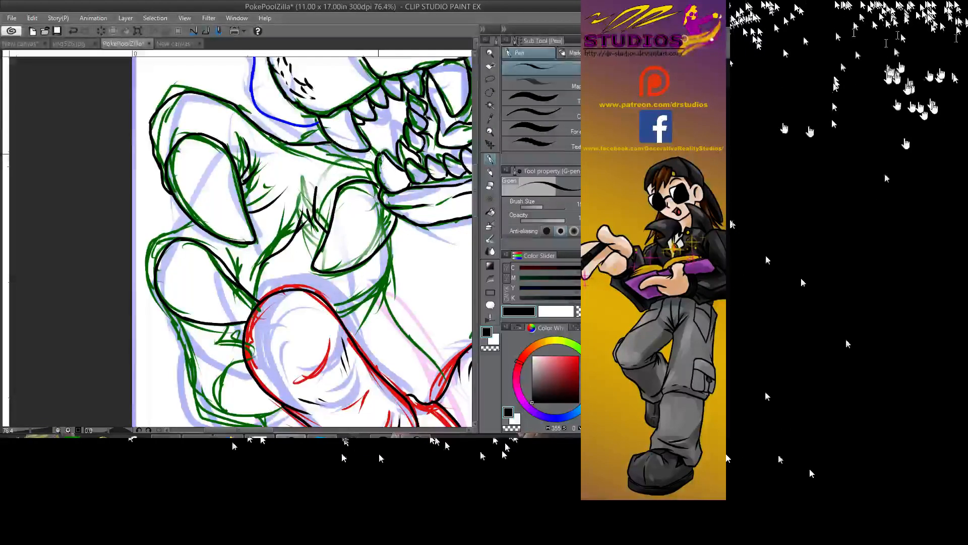
pyautogui.moveTo(368, 194)
pyautogui.mouseDown()
pyautogui.moveTo(275, 235)
pyautogui.moveTo(292, 172)
pyautogui.moveTo(334, 189)
pyautogui.mouseUp()
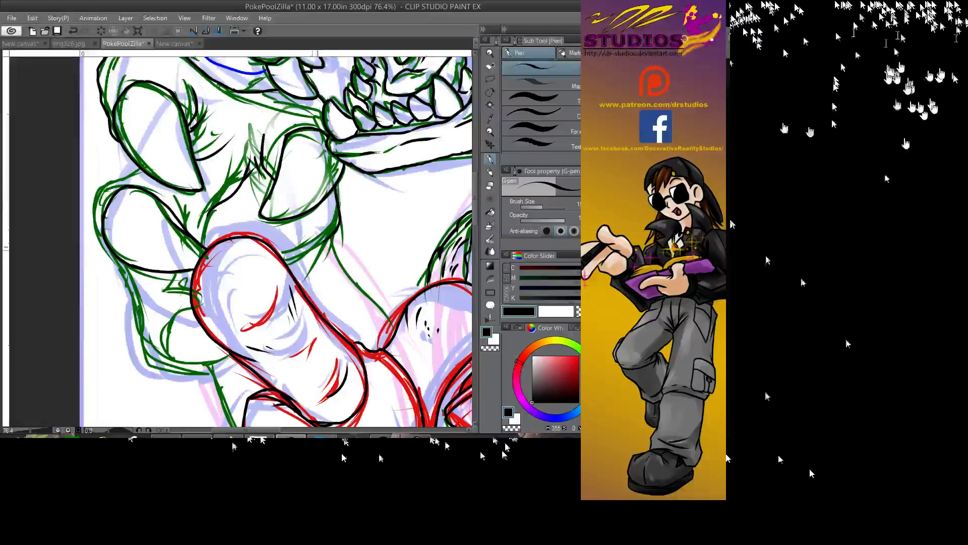
# - Ink both edges of the green monster's forearm around the red character's pointing finger, with short skin flecks along them
pyautogui.moveTo(310, 248)
pyautogui.mouseDown()
pyautogui.moveTo(293, 260)
pyautogui.moveTo(349, 266)
pyautogui.moveTo(359, 284)
pyautogui.moveTo(339, 266)
pyautogui.moveTo(362, 308)
pyautogui.moveTo(320, 305)
pyautogui.moveTo(239, 174)
pyautogui.mouseUp()
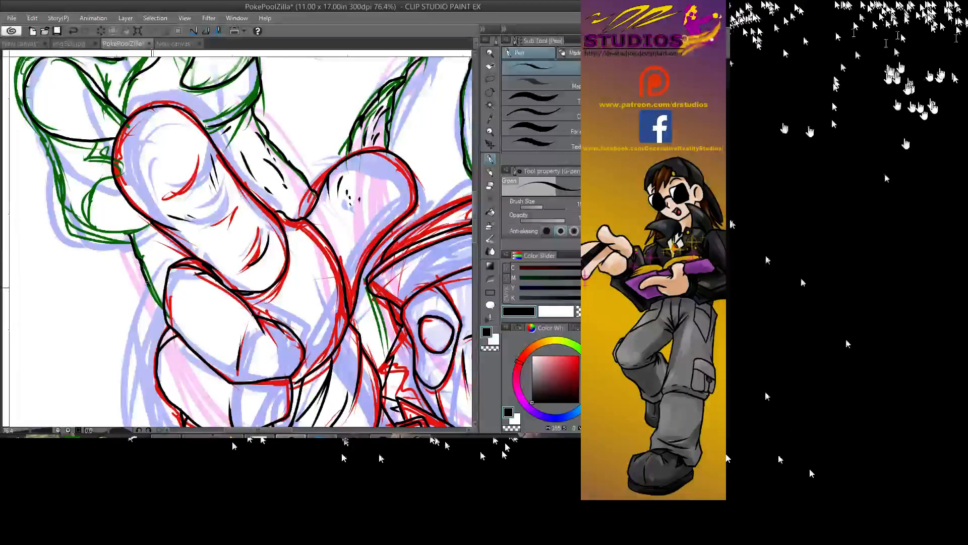
pyautogui.moveTo(142, 235)
pyautogui.mouseDown()
pyautogui.moveTo(163, 296)
pyautogui.moveTo(168, 253)
pyautogui.moveTo(187, 255)
pyautogui.mouseUp()
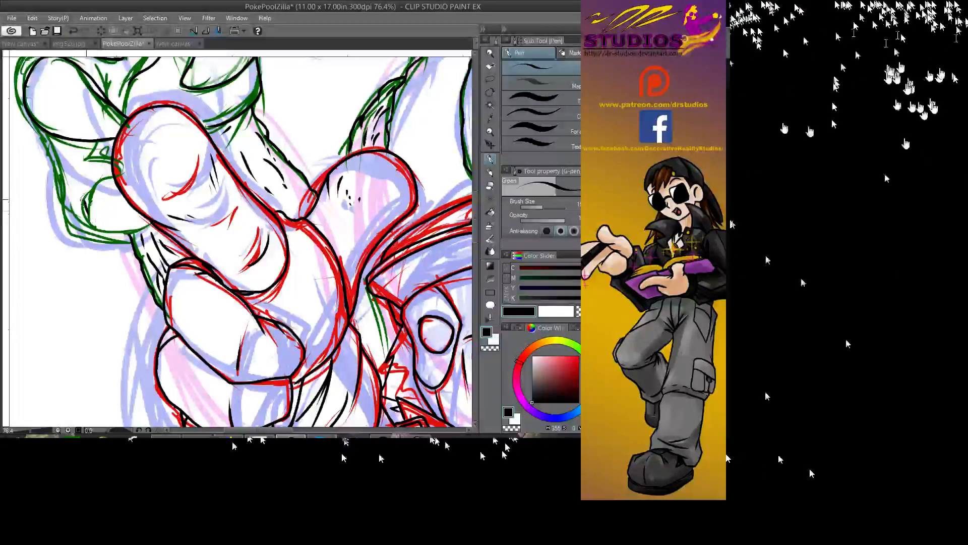
# - Ink the lowest claw and outer finger contour of the green monster's raised hand, adding crease strokes beside the red character's fingertip
pyautogui.moveTo(100, 202)
pyautogui.mouseDown()
pyautogui.moveTo(115, 231)
pyautogui.moveTo(95, 209)
pyautogui.moveTo(107, 177)
pyautogui.moveTo(101, 225)
pyautogui.moveTo(117, 235)
pyautogui.moveTo(153, 239)
pyautogui.mouseUp()
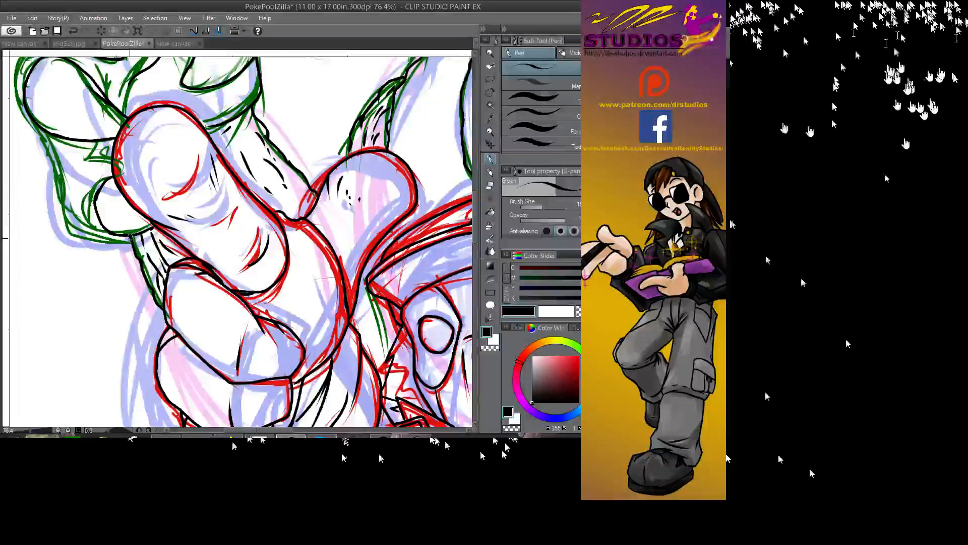
pyautogui.moveTo(120, 244)
pyautogui.mouseDown()
pyautogui.moveTo(134, 228)
pyautogui.moveTo(138, 238)
pyautogui.moveTo(115, 242)
pyautogui.moveTo(78, 231)
pyautogui.moveTo(61, 211)
pyautogui.moveTo(57, 185)
pyautogui.mouseUp()
pyautogui.moveTo(15, 96); pyautogui.dragTo(65, 176)
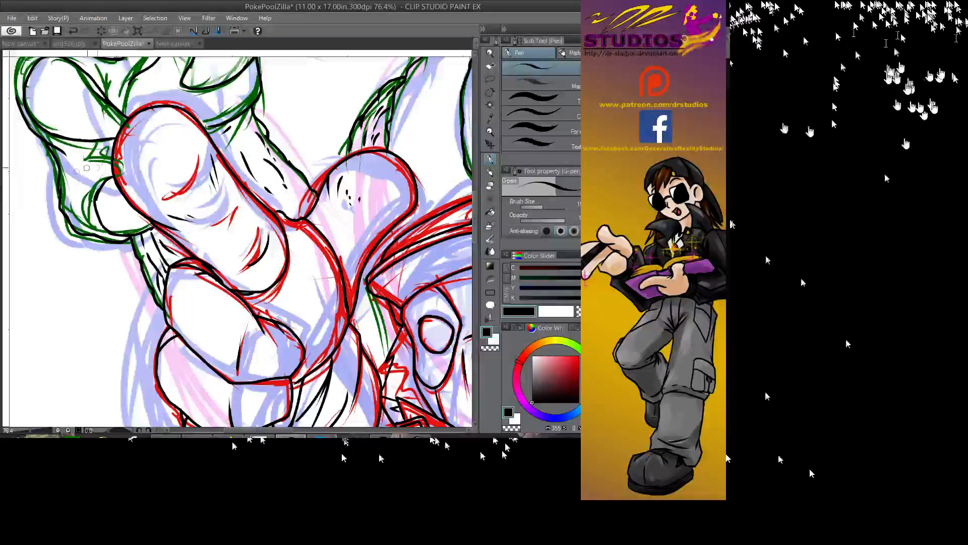
pyautogui.moveTo(114, 157)
pyautogui.mouseDown()
pyautogui.moveTo(89, 168)
pyautogui.moveTo(74, 154)
pyautogui.mouseUp()
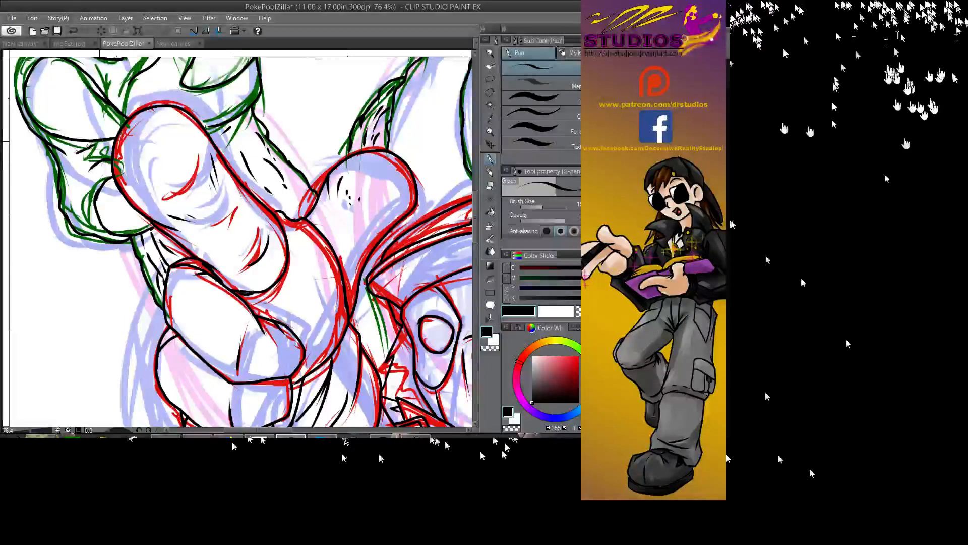
pyautogui.moveTo(66, 61)
pyautogui.mouseDown()
pyautogui.moveTo(107, 98)
pyautogui.moveTo(110, 65)
pyautogui.moveTo(125, 105)
pyautogui.mouseUp()
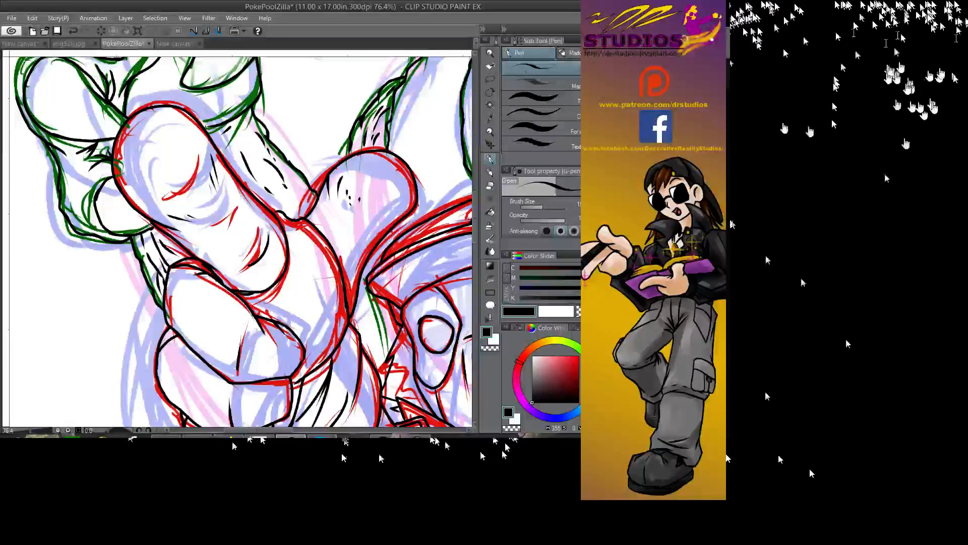
# - Ink skin flecks on the narrow green strip between the red character's raised hand and mask
pyautogui.moveTo(360, 274); pyautogui.dragTo(309, 170)
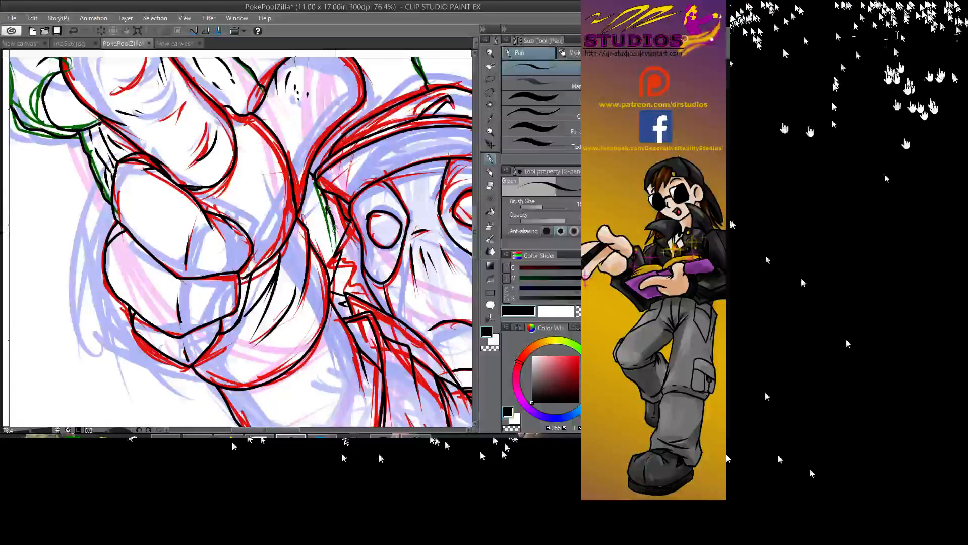
pyautogui.moveTo(301, 200); pyautogui.dragTo(318, 225)
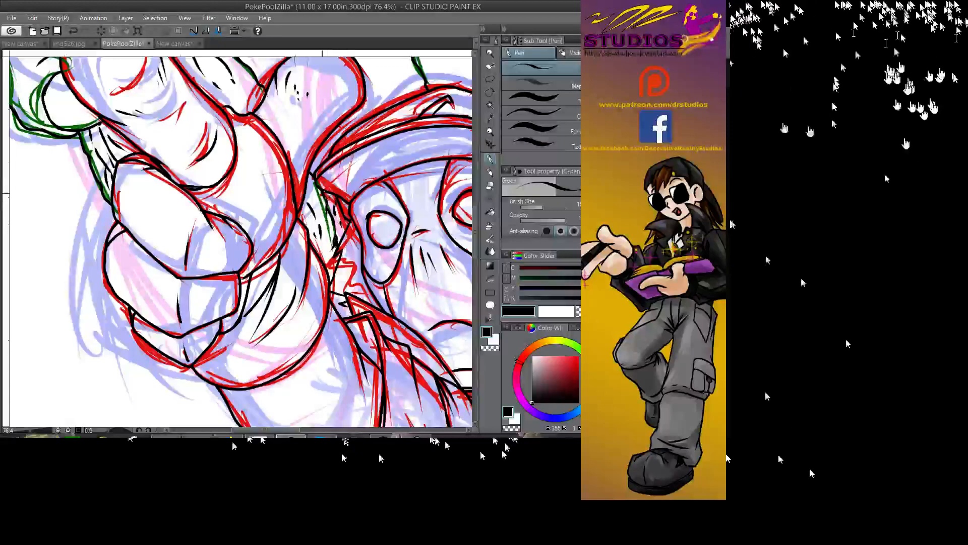
# - Ink the upper part of the green monster's long lower-body contour below the red character's sleeve, with broken strokes and scattered skin flecks inside
pyautogui.click(489, 53)
pyautogui.moveTo(383, 275); pyautogui.dragTo(322, 276)
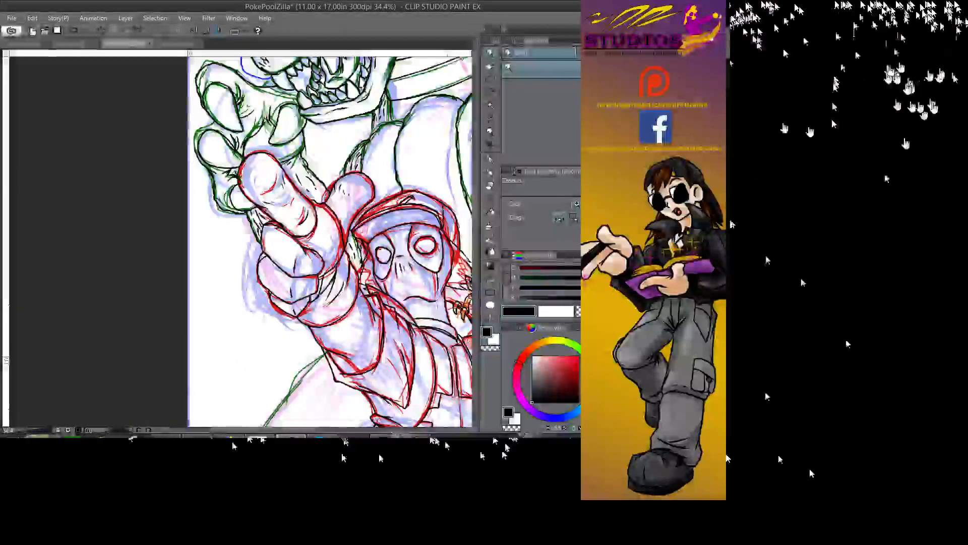
pyautogui.scroll(-6, 330, 177)
pyautogui.click(329, 177)
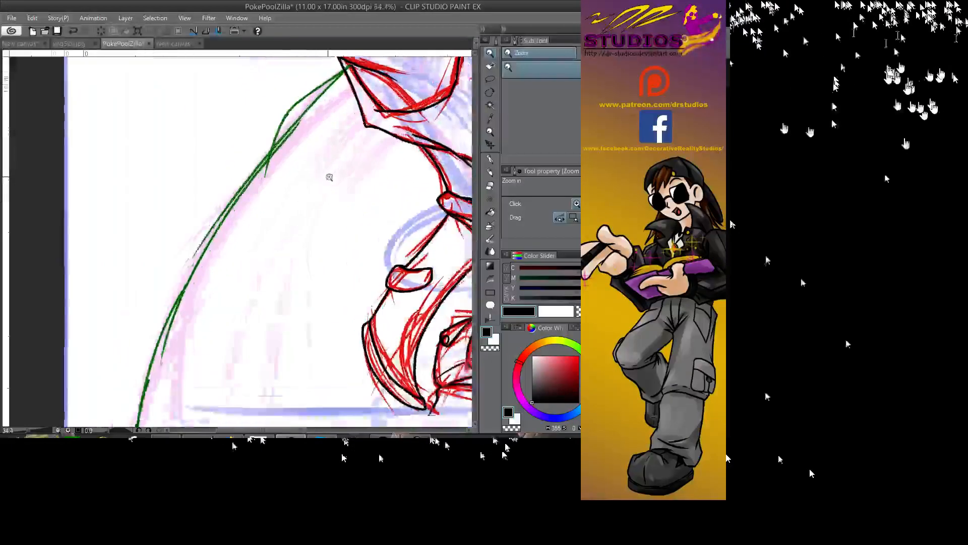
pyautogui.moveTo(329, 177); pyautogui.dragTo(296, 240)
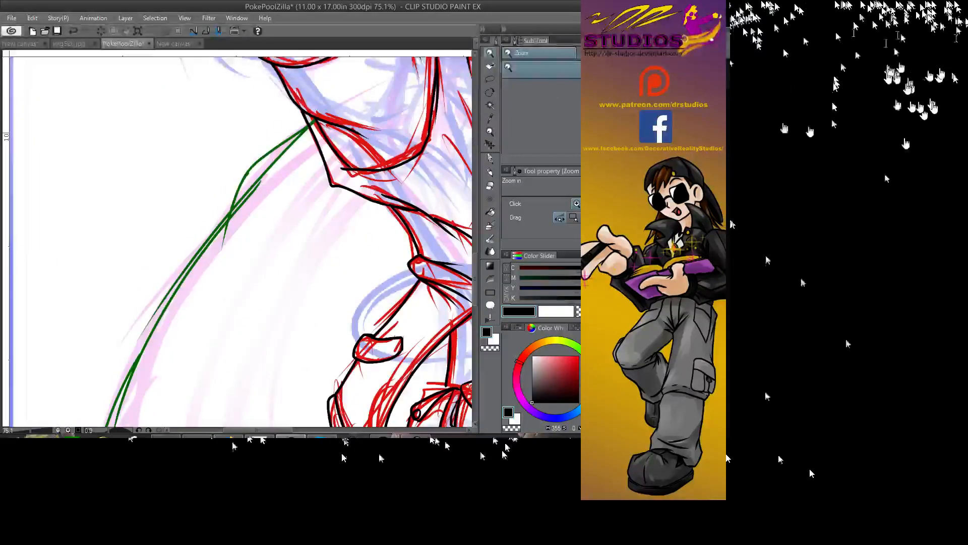
pyautogui.click(490, 158)
pyautogui.moveTo(310, 125)
pyautogui.mouseDown()
pyautogui.moveTo(268, 155)
pyautogui.moveTo(171, 300)
pyautogui.moveTo(159, 303)
pyautogui.moveTo(125, 381)
pyautogui.moveTo(133, 391)
pyautogui.mouseUp()
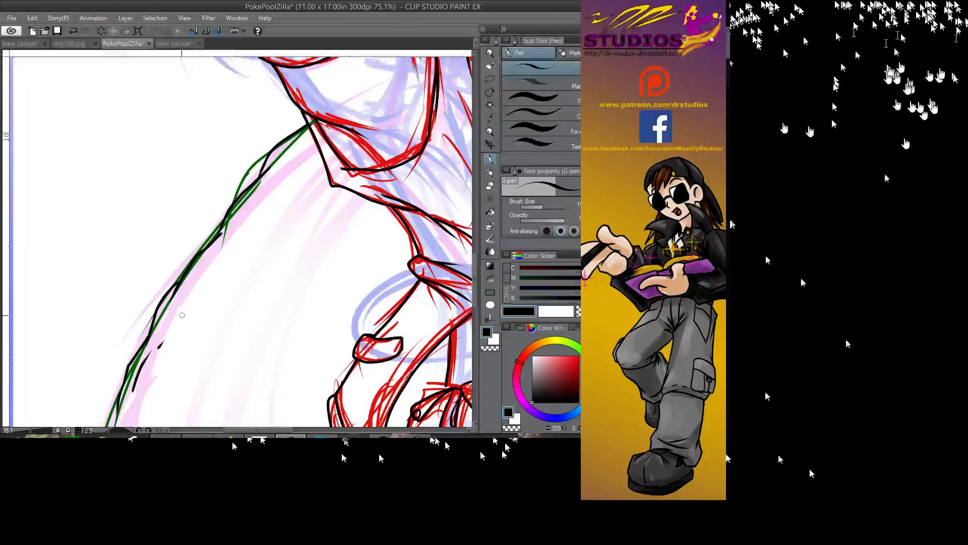
pyautogui.moveTo(196, 285); pyautogui.dragTo(179, 318)
pyautogui.moveTo(400, 267)
pyautogui.mouseDown()
pyautogui.moveTo(365, 295)
pyautogui.moveTo(313, 402)
pyautogui.moveTo(330, 318)
pyautogui.moveTo(366, 272)
pyautogui.mouseUp()
pyautogui.moveTo(309, 305)
pyautogui.mouseDown()
pyautogui.moveTo(386, 236)
pyautogui.moveTo(335, 251)
pyautogui.moveTo(286, 297)
pyautogui.mouseUp()
pyautogui.moveTo(326, 205); pyautogui.dragTo(286, 268)
pyautogui.moveTo(294, 211); pyautogui.dragTo(281, 232)
pyautogui.moveTo(313, 197); pyautogui.dragTo(304, 202)
pyautogui.moveTo(311, 153); pyautogui.dragTo(253, 234)
# - Ink the rest of the green monster's lower-body contour downward, ending with the rounded curve and its short overlapping top edge
pyautogui.moveTo(167, 353); pyautogui.dragTo(319, 100)
pyautogui.moveTo(273, 141)
pyautogui.mouseDown()
pyautogui.moveTo(246, 225)
pyautogui.moveTo(236, 300)
pyautogui.moveTo(243, 336)
pyautogui.mouseUp()
pyautogui.moveTo(342, 265)
pyautogui.mouseDown()
pyautogui.moveTo(221, 254)
pyautogui.moveTo(265, 101)
pyautogui.mouseUp()
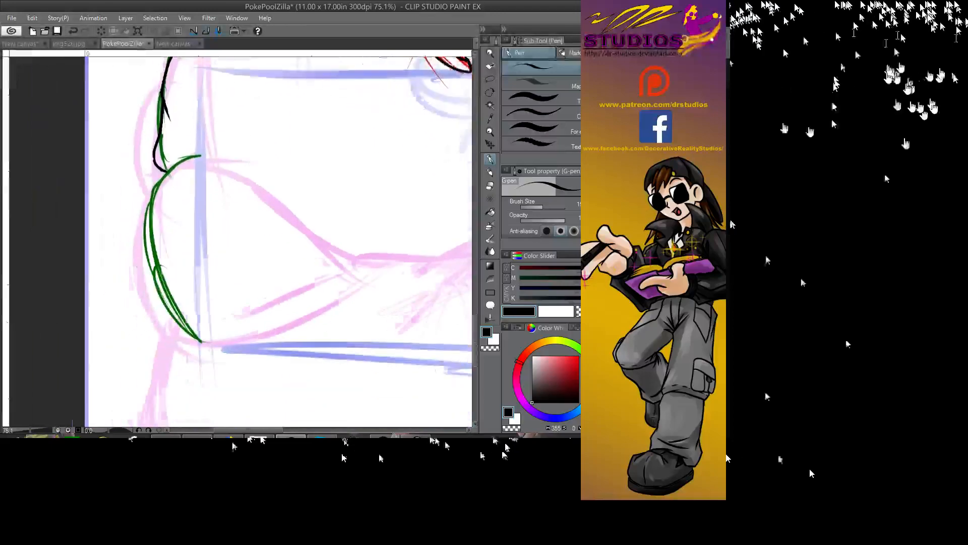
pyautogui.moveTo(170, 169)
pyautogui.mouseDown()
pyautogui.moveTo(152, 208)
pyautogui.moveTo(155, 256)
pyautogui.moveTo(170, 300)
pyautogui.moveTo(202, 340)
pyautogui.mouseUp()
pyautogui.moveTo(168, 171); pyautogui.dragTo(202, 155)
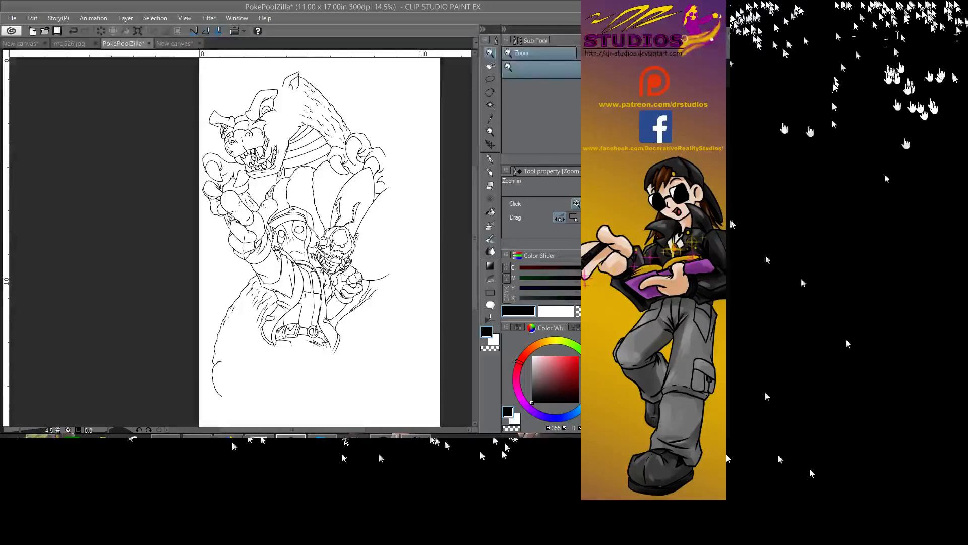
# - Review the clean line art on the full page and up close around the masked character, the small creature and the monster's head
pyautogui.hscroll(2, 309, 242)
pyautogui.scroll(1, 301, 242)
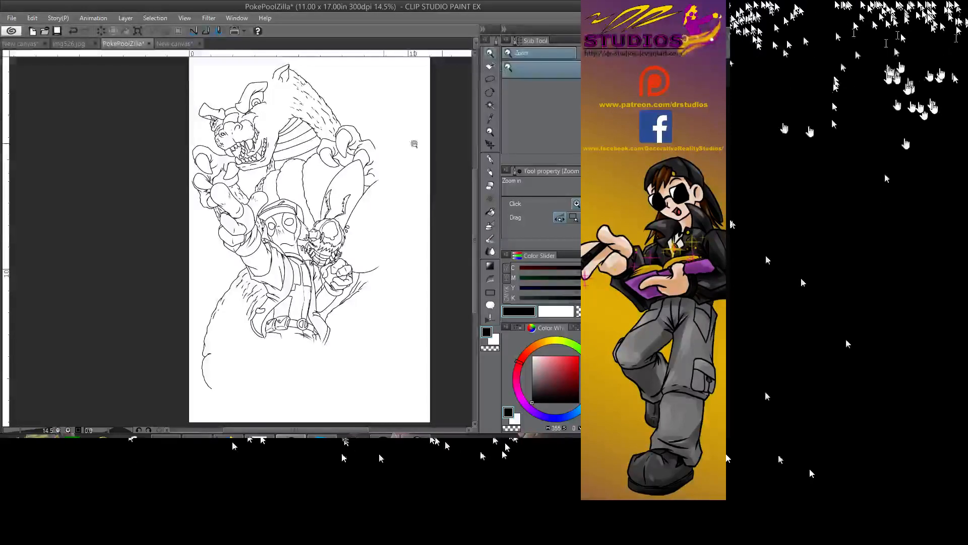
pyautogui.scroll(3, 303, 291)
pyautogui.scroll(2, 303, 290)
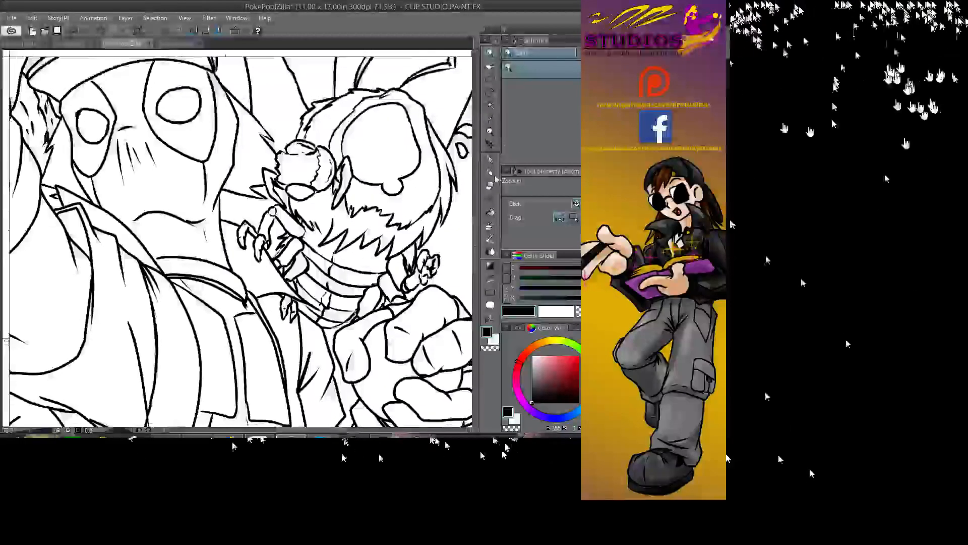
pyautogui.press('p')
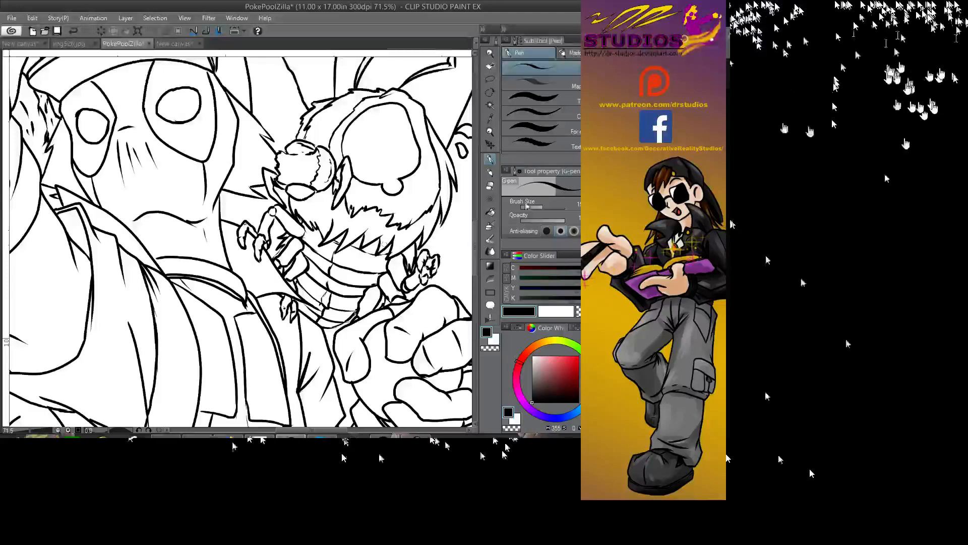
pyautogui.scroll(-1, 237, 239)
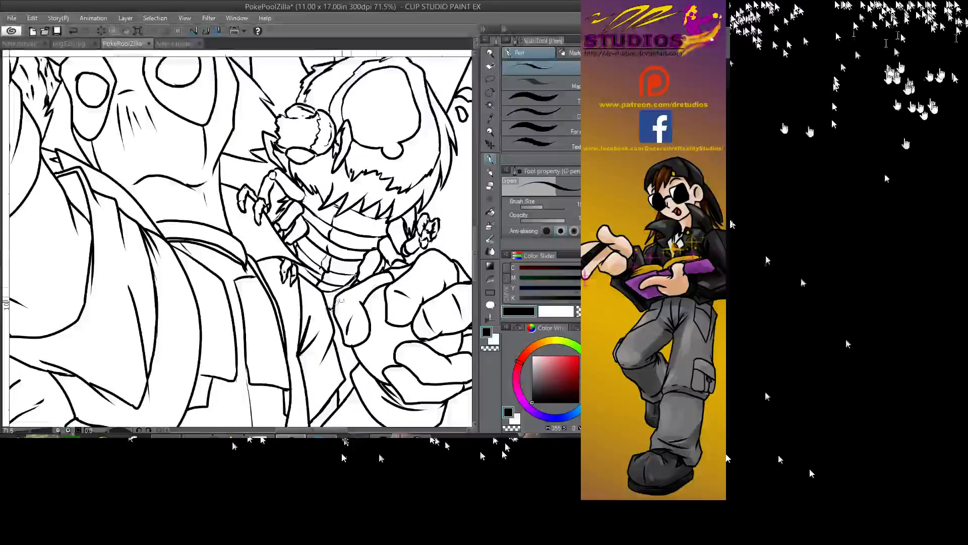
pyautogui.scroll(10, 239, 242)
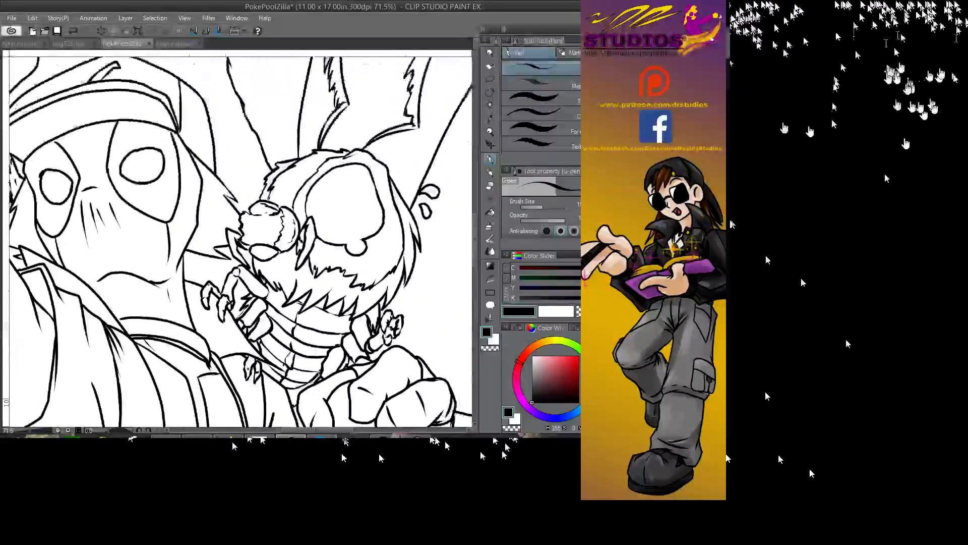
pyautogui.scroll(3, 239, 242)
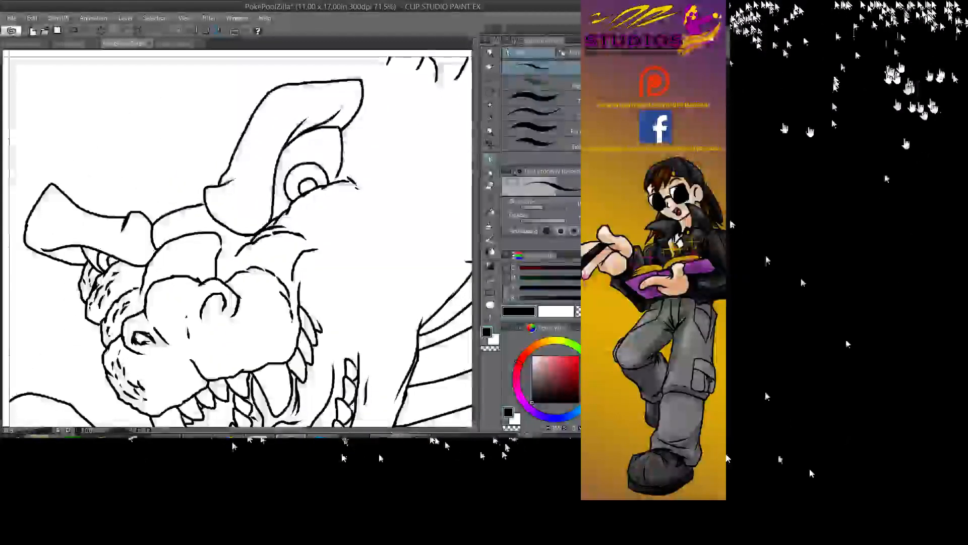
# - Bring back the coloured sketch and ink the scalloped ridge of the monster's head crest from its base over the top
pyautogui.scroll(2, 240, 242)
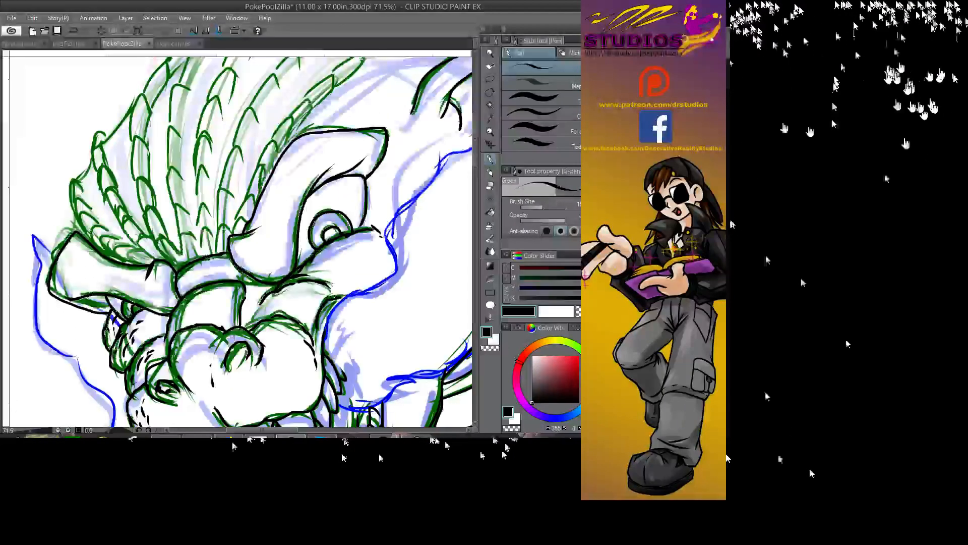
pyautogui.scroll(3, 239, 242)
pyautogui.scroll(4, 240, 242)
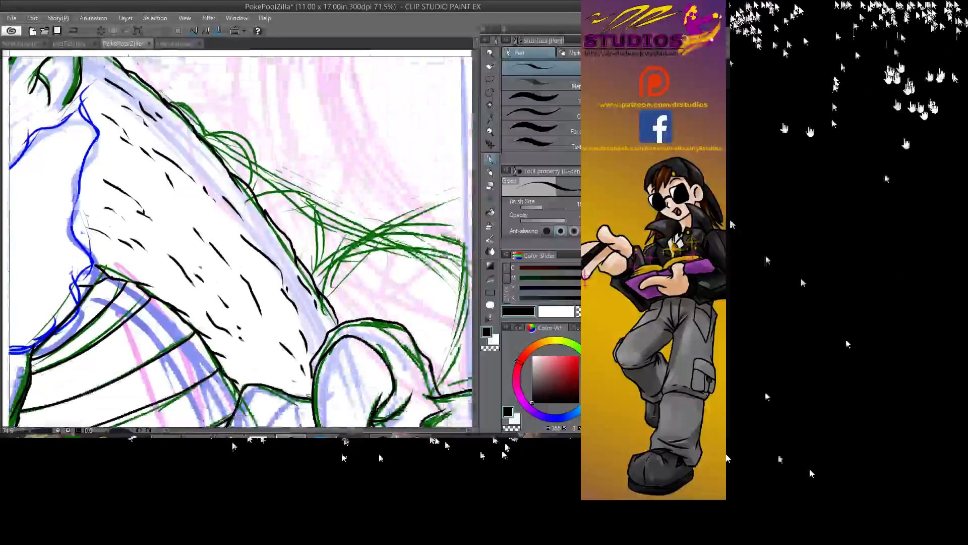
pyautogui.hscroll(-3, 239, 242)
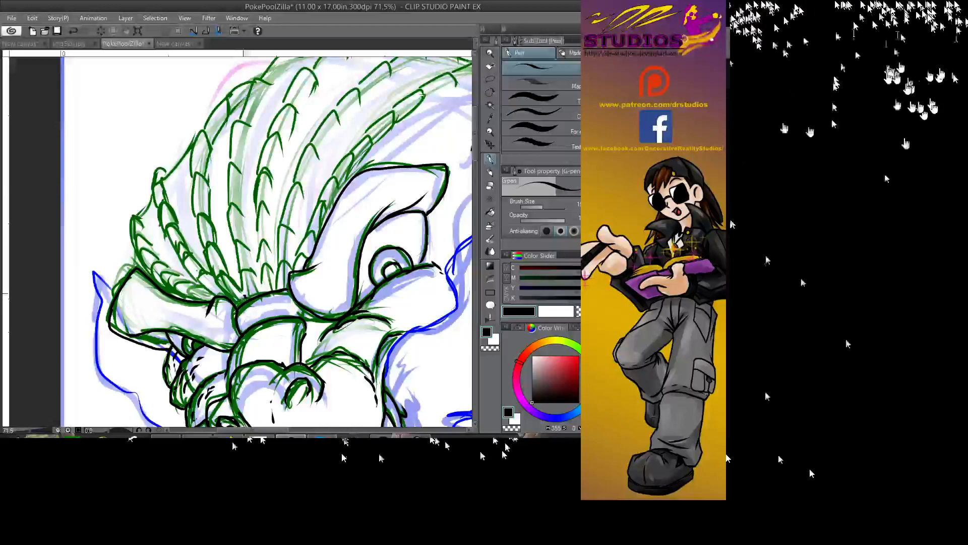
pyautogui.moveTo(244, 292)
pyautogui.mouseDown()
pyautogui.moveTo(234, 246)
pyautogui.moveTo(249, 240)
pyautogui.moveTo(235, 243)
pyautogui.moveTo(228, 171)
pyautogui.moveTo(257, 82)
pyautogui.moveTo(280, 75)
pyautogui.moveTo(232, 162)
pyautogui.moveTo(301, 130)
pyautogui.mouseUp()
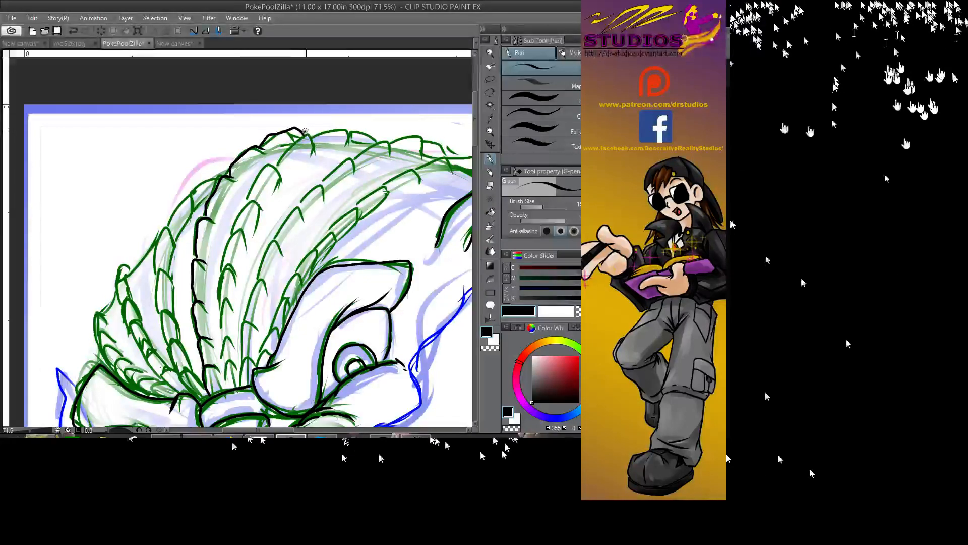
pyautogui.moveTo(303, 131); pyautogui.dragTo(333, 124)
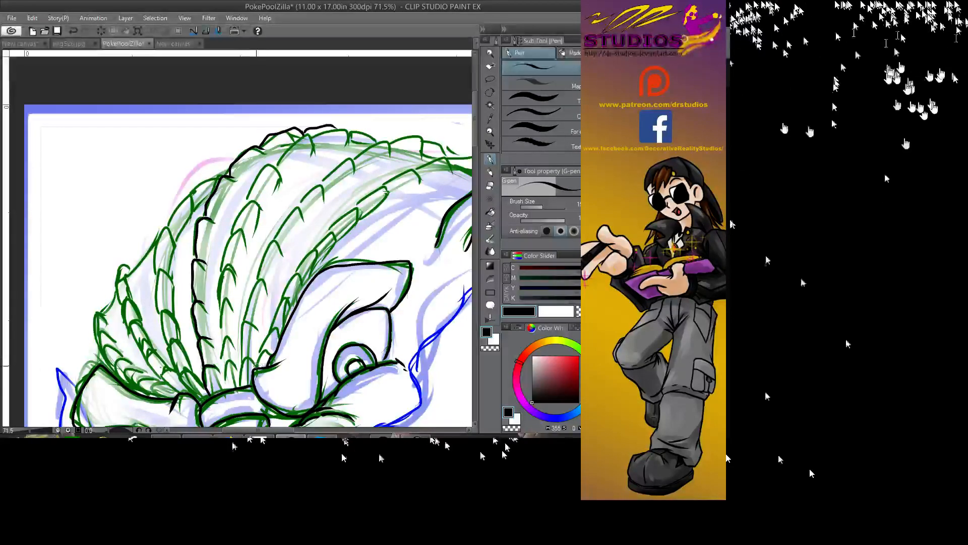
# - Ink the scalloped crest ridge nearest the monster's eye horn and continue its jagged scales behind the ear down the neck
pyautogui.moveTo(257, 366)
pyautogui.mouseDown()
pyautogui.moveTo(271, 347)
pyautogui.moveTo(263, 331)
pyautogui.moveTo(305, 258)
pyautogui.moveTo(398, 181)
pyautogui.moveTo(390, 179)
pyautogui.moveTo(440, 170)
pyautogui.moveTo(423, 169)
pyautogui.moveTo(457, 155)
pyautogui.mouseUp()
pyautogui.moveTo(258, 429); pyautogui.dragTo(280, 429)
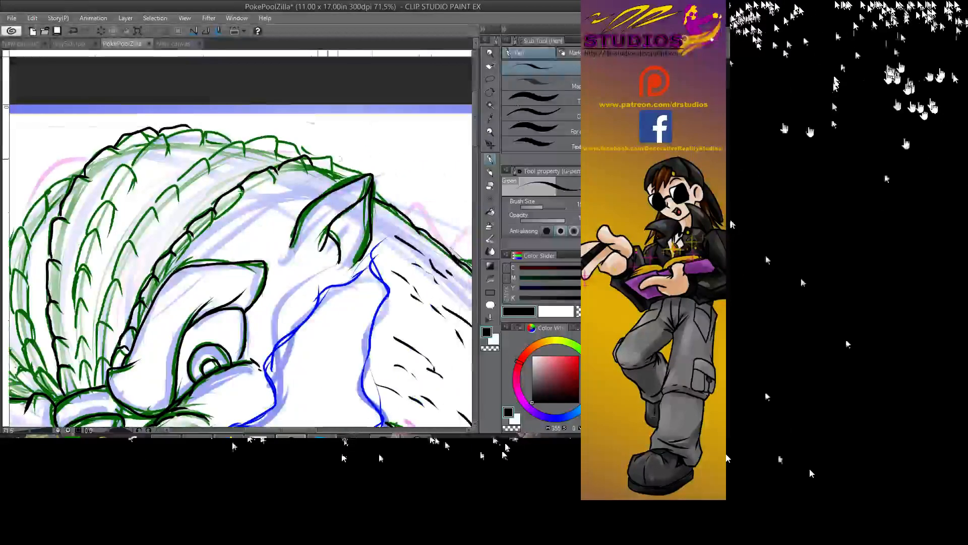
pyautogui.moveTo(313, 157)
pyautogui.mouseDown()
pyautogui.moveTo(337, 155)
pyautogui.moveTo(384, 182)
pyautogui.moveTo(386, 200)
pyautogui.moveTo(406, 203)
pyautogui.moveTo(422, 227)
pyautogui.mouseUp()
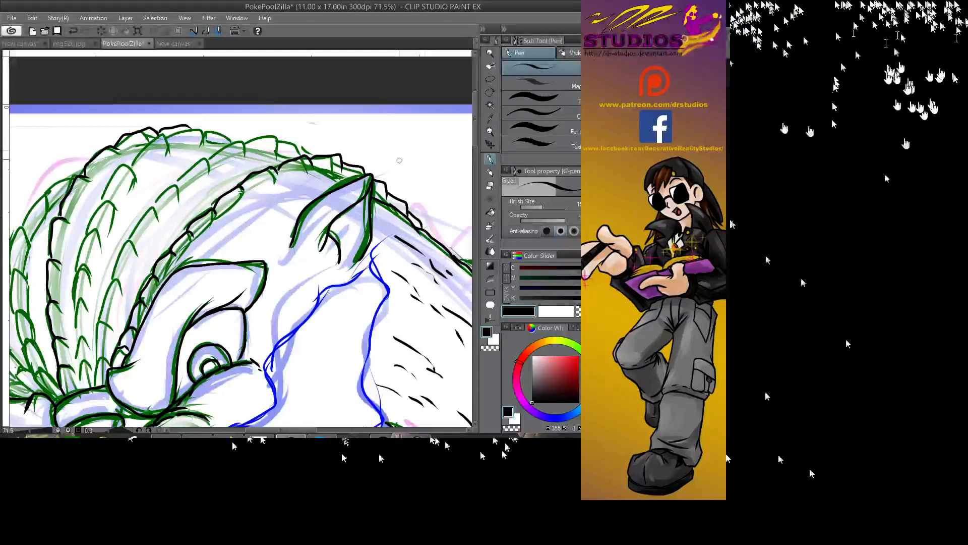
# - Ink the scalloped upper edge of the monster's head crest from the second ridge back towards the pointed ear
pyautogui.moveTo(314, 168); pyautogui.dragTo(337, 172)
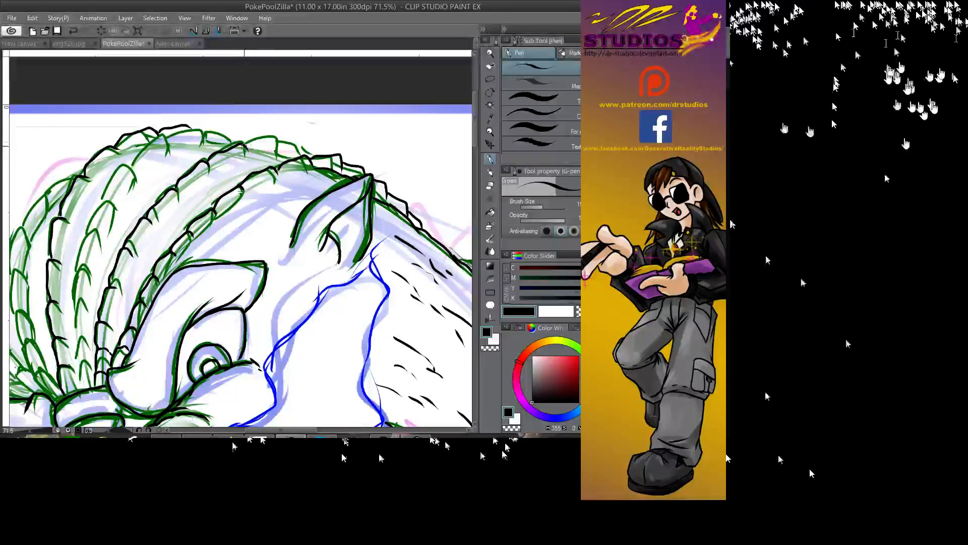
pyautogui.moveTo(247, 143); pyautogui.dragTo(279, 135)
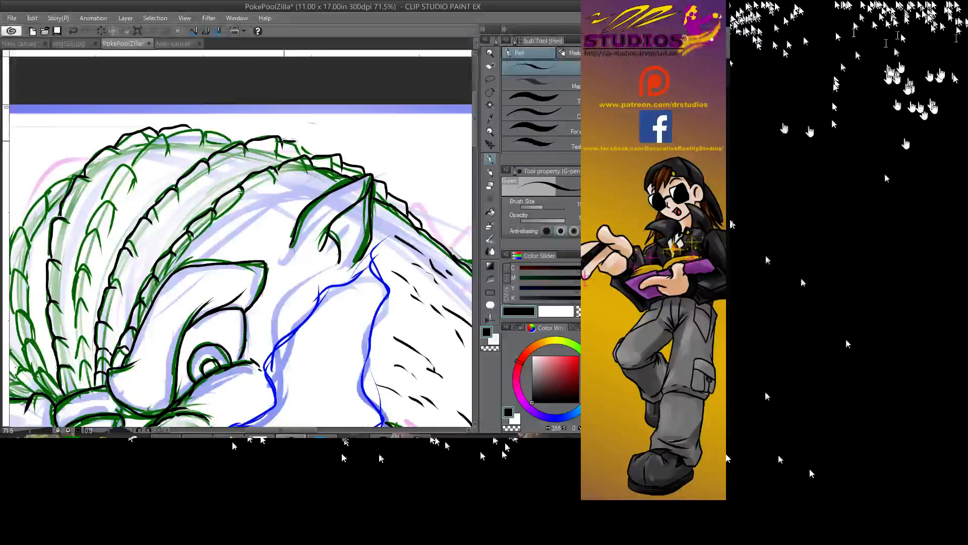
pyautogui.moveTo(283, 144)
pyautogui.mouseDown()
pyautogui.moveTo(341, 150)
pyautogui.moveTo(345, 159)
pyautogui.mouseUp()
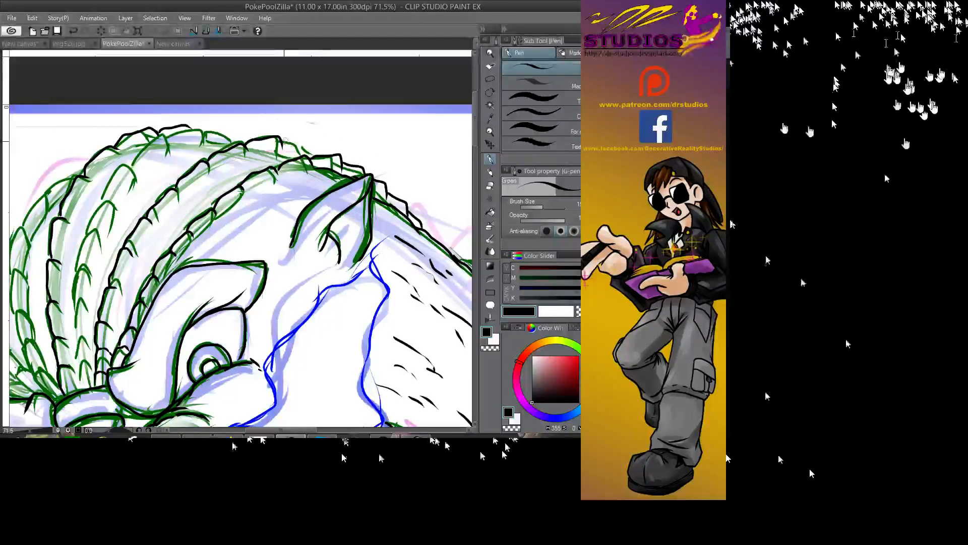
pyautogui.moveTo(287, 138); pyautogui.dragTo(344, 154)
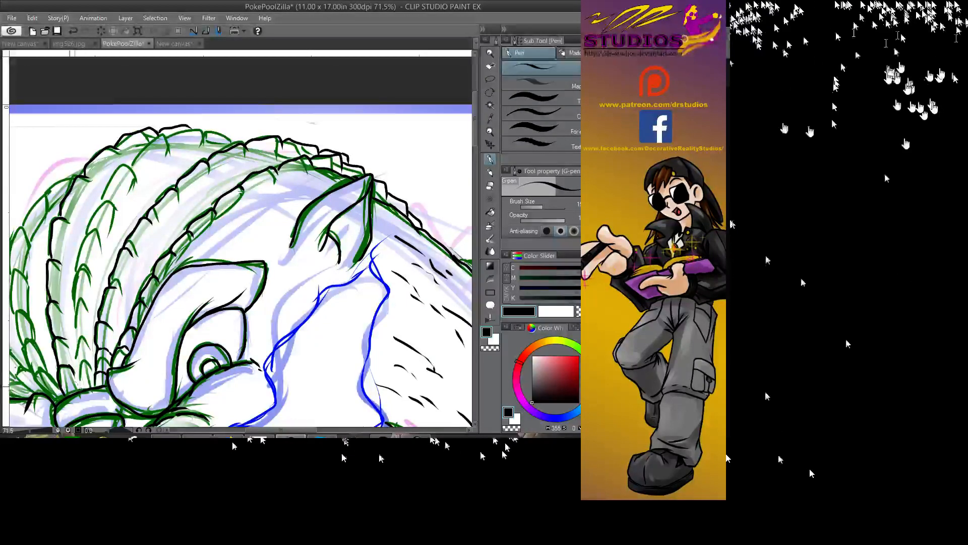
# - Ink the scales of the narrow ridge between the two outlined crest ridges from base to tip, and close the crest's scalloped top edge
pyautogui.moveTo(68, 386); pyautogui.dragTo(62, 397)
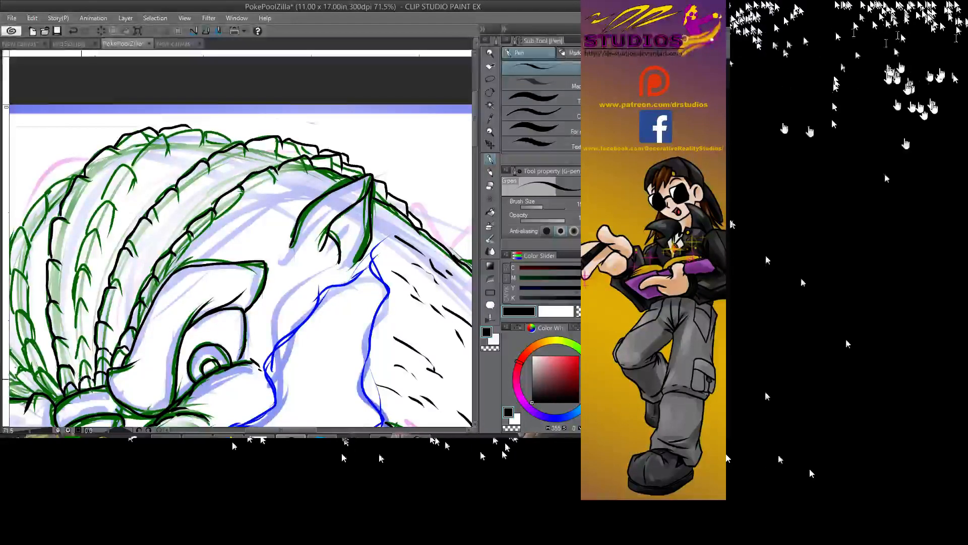
pyautogui.moveTo(88, 340); pyautogui.dragTo(75, 379)
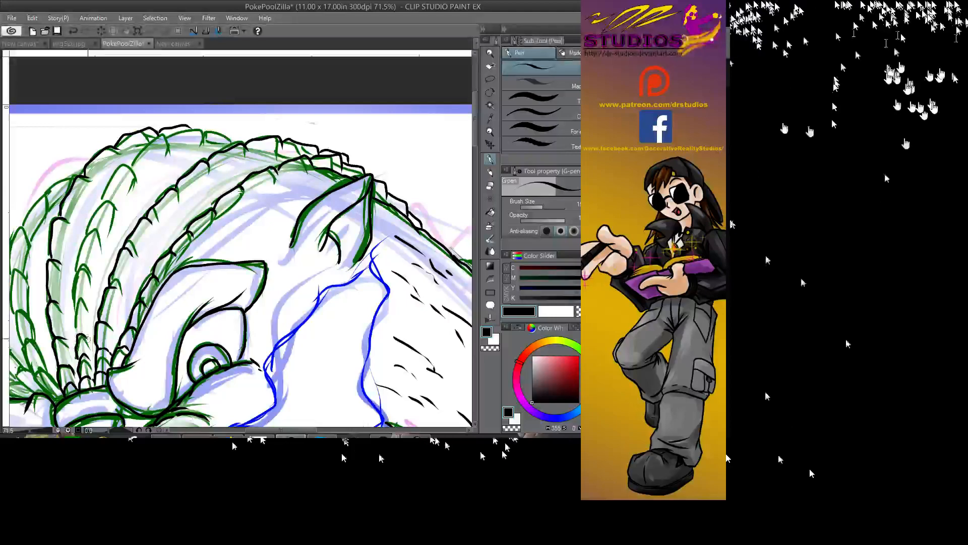
pyautogui.moveTo(78, 320); pyautogui.dragTo(70, 338)
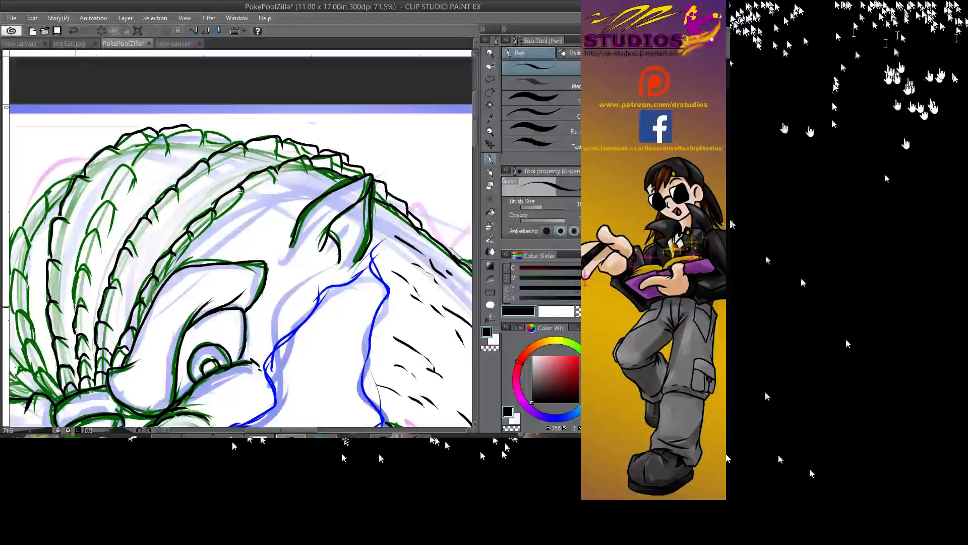
pyautogui.moveTo(79, 278)
pyautogui.mouseDown()
pyautogui.moveTo(70, 305)
pyautogui.moveTo(73, 283)
pyautogui.mouseUp()
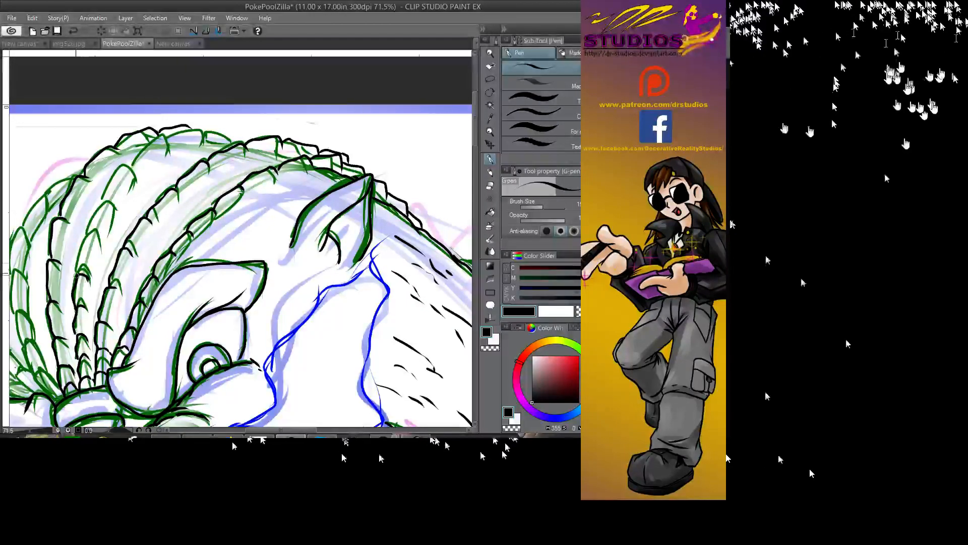
pyautogui.moveTo(83, 250); pyautogui.dragTo(74, 259)
pyautogui.moveTo(100, 209); pyautogui.dragTo(85, 239)
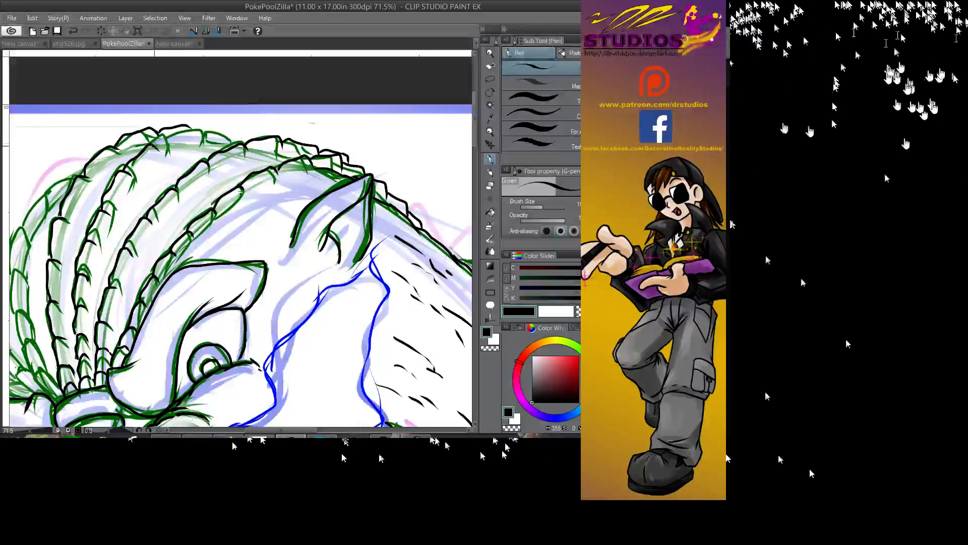
pyautogui.moveTo(160, 135); pyautogui.dragTo(222, 131)
pyautogui.moveTo(220, 134); pyautogui.dragTo(240, 135)
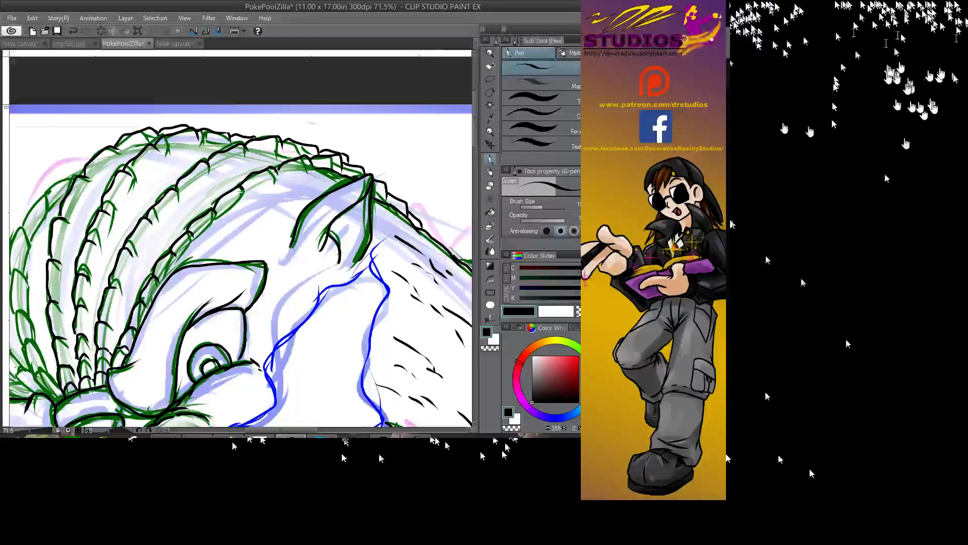
# - Ink the remaining scalloped ridges at the front of the head crest, from the snout-side base up to the outer edge
pyautogui.moveTo(201, 278)
pyautogui.mouseDown()
pyautogui.moveTo(442, 193)
pyautogui.moveTo(406, 192)
pyautogui.mouseUp()
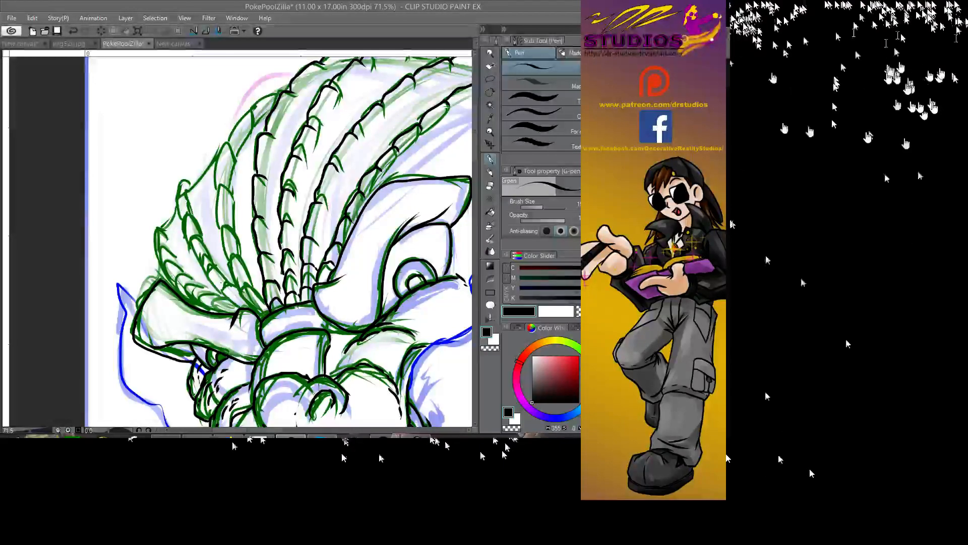
pyautogui.moveTo(282, 242); pyautogui.dragTo(258, 255)
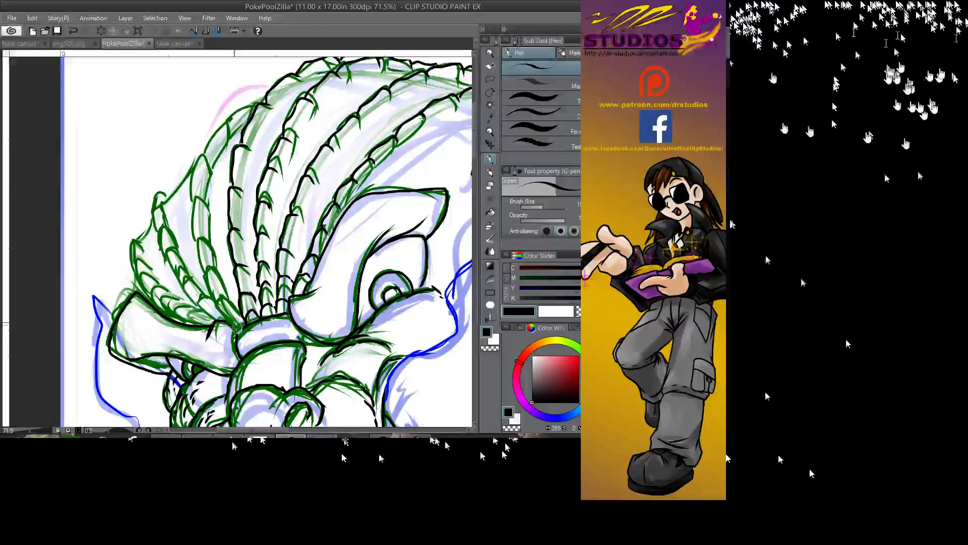
pyautogui.hotkey('ctrl', 'z')
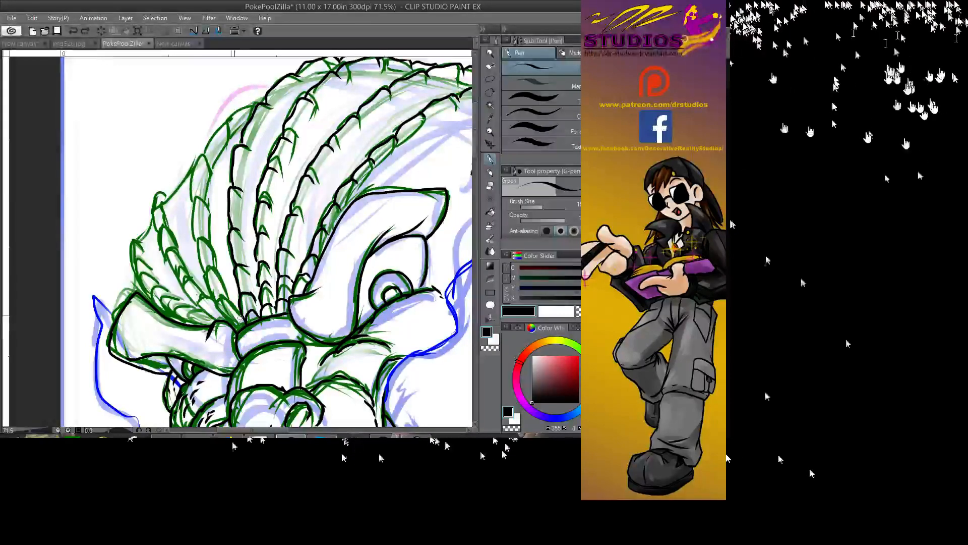
pyautogui.moveTo(233, 331); pyautogui.dragTo(241, 325)
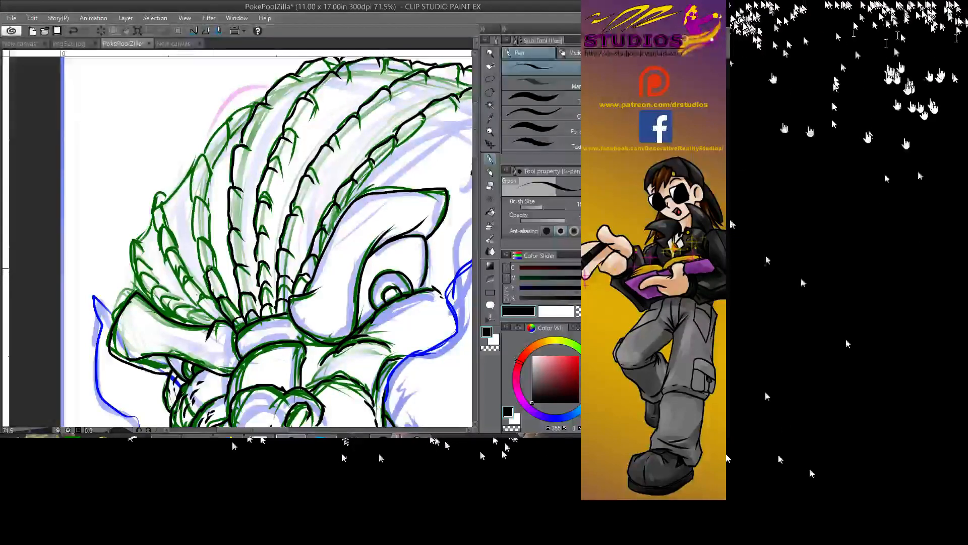
pyautogui.moveTo(207, 274); pyautogui.dragTo(199, 238)
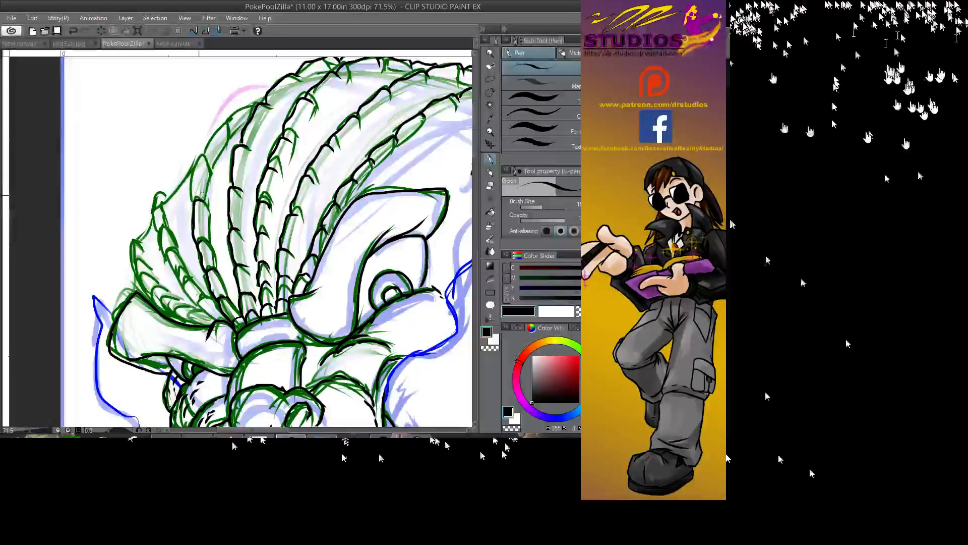
pyautogui.moveTo(195, 174)
pyautogui.mouseDown()
pyautogui.moveTo(220, 122)
pyautogui.moveTo(272, 84)
pyautogui.mouseUp()
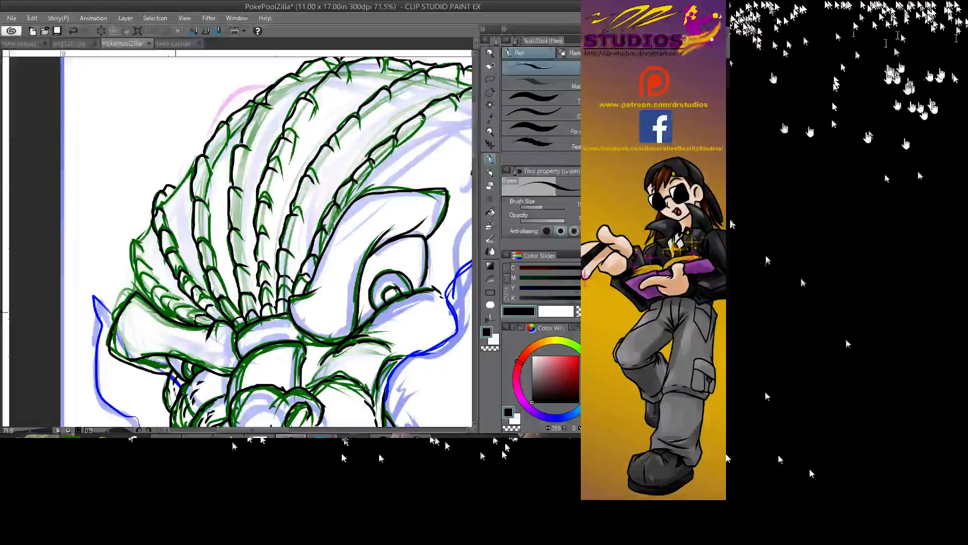
pyautogui.moveTo(166, 295)
pyautogui.mouseDown()
pyautogui.moveTo(174, 318)
pyautogui.moveTo(169, 303)
pyautogui.moveTo(192, 307)
pyautogui.moveTo(192, 299)
pyautogui.moveTo(150, 286)
pyautogui.moveTo(151, 297)
pyautogui.moveTo(132, 295)
pyautogui.moveTo(132, 258)
pyautogui.moveTo(145, 260)
pyautogui.moveTo(130, 256)
pyautogui.moveTo(130, 235)
pyautogui.moveTo(141, 241)
pyautogui.moveTo(133, 237)
pyautogui.moveTo(154, 217)
pyautogui.mouseUp()
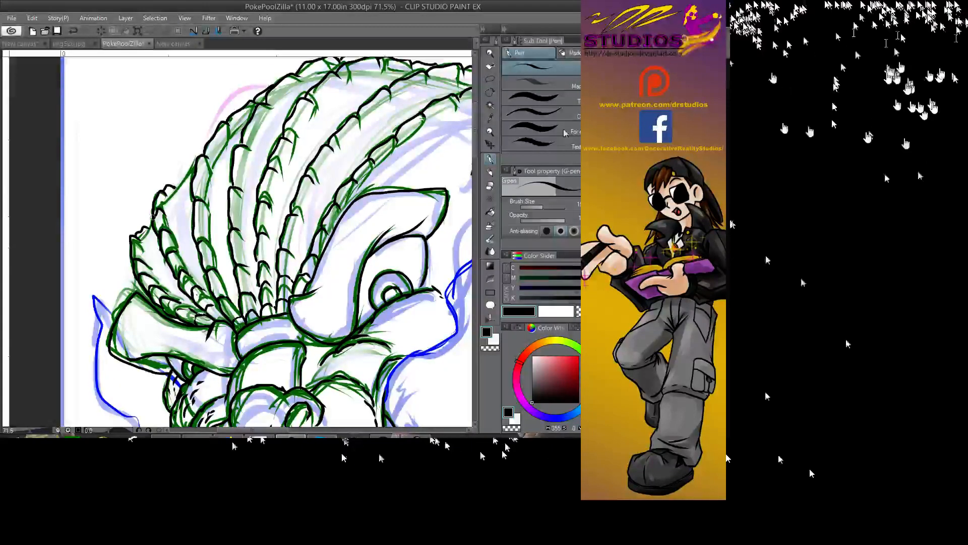
# - Fill the crest gaps nearest the eye horn with rows of short curved lines, working from the top down to the base
pyautogui.press('^')
pyautogui.press('^')
pyautogui.press('^')
pyautogui.press('^')
pyautogui.press('^')
pyautogui.press('^')
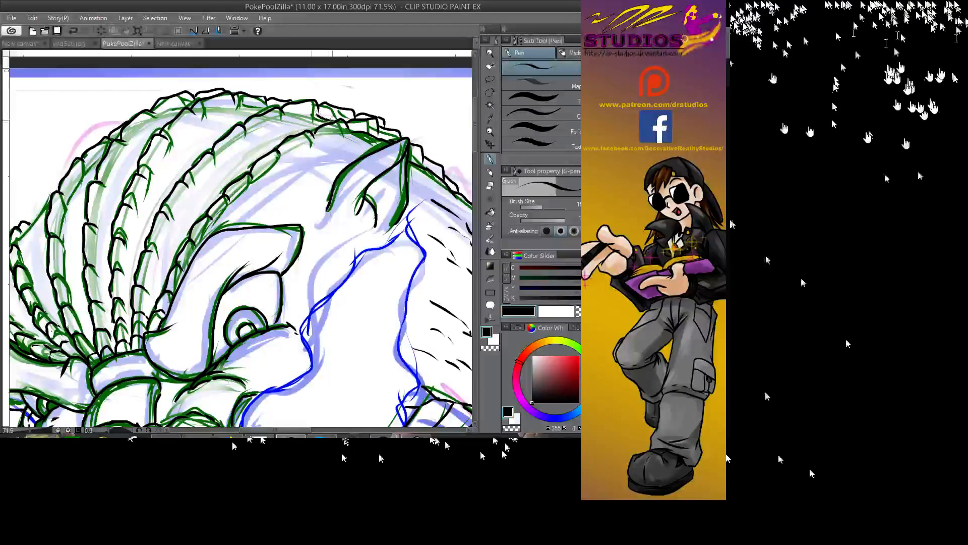
pyautogui.moveTo(313, 123)
pyautogui.mouseDown()
pyautogui.moveTo(282, 123)
pyautogui.moveTo(265, 140)
pyautogui.moveTo(272, 148)
pyautogui.moveTo(230, 153)
pyautogui.mouseUp()
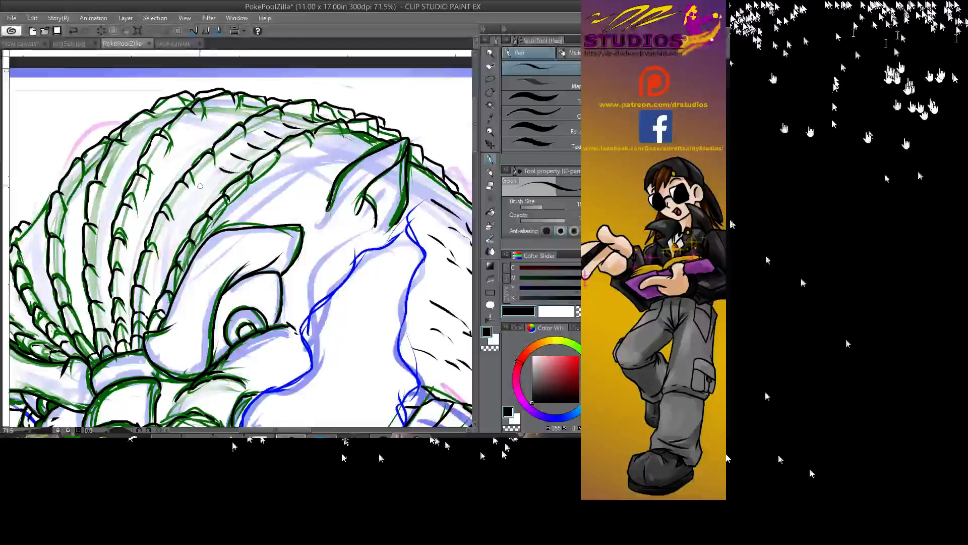
pyautogui.moveTo(224, 192); pyautogui.dragTo(202, 180)
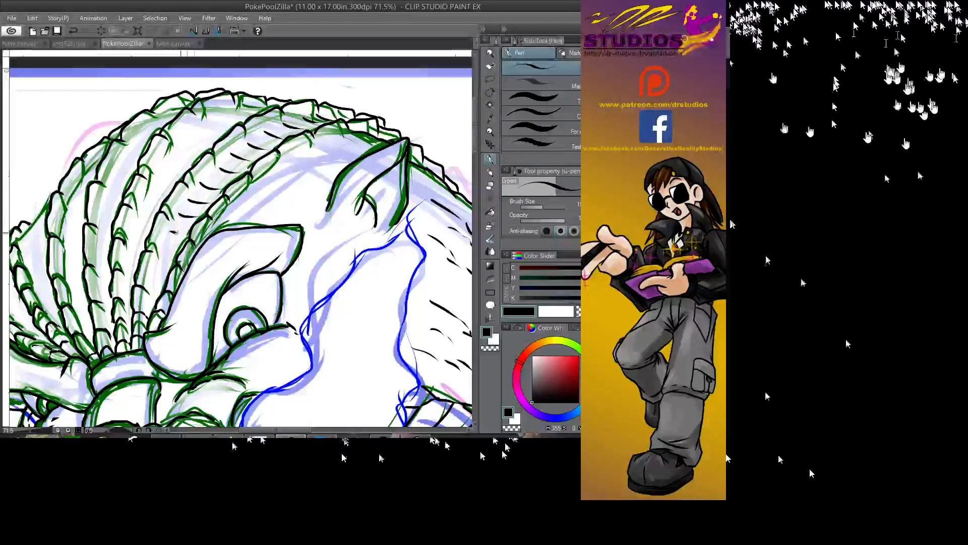
pyautogui.moveTo(167, 248)
pyautogui.mouseDown()
pyautogui.moveTo(154, 277)
pyautogui.moveTo(148, 249)
pyautogui.mouseUp()
pyautogui.moveTo(150, 294)
pyautogui.mouseDown()
pyautogui.moveTo(151, 262)
pyautogui.moveTo(147, 289)
pyautogui.mouseUp()
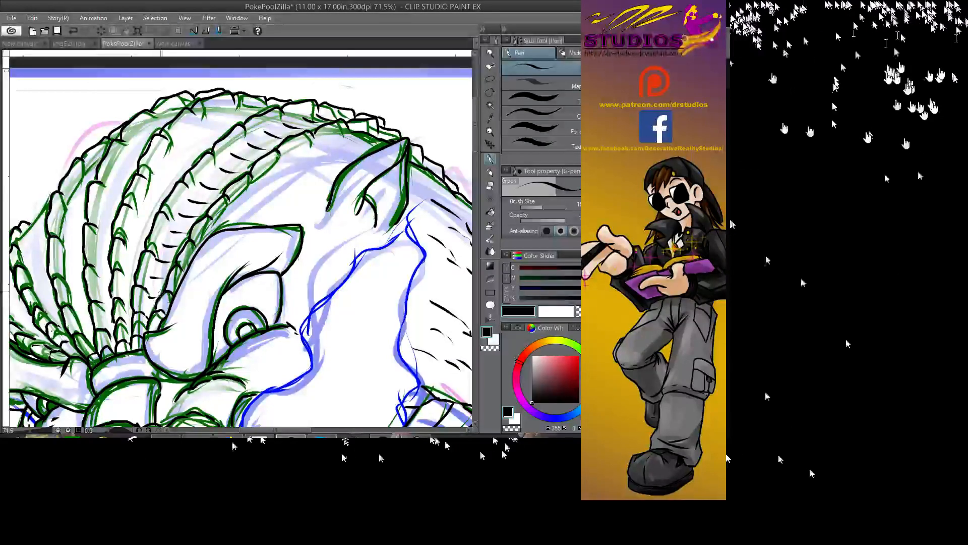
pyautogui.moveTo(133, 322)
pyautogui.mouseDown()
pyautogui.moveTo(112, 294)
pyautogui.moveTo(115, 320)
pyautogui.moveTo(93, 299)
pyautogui.mouseUp()
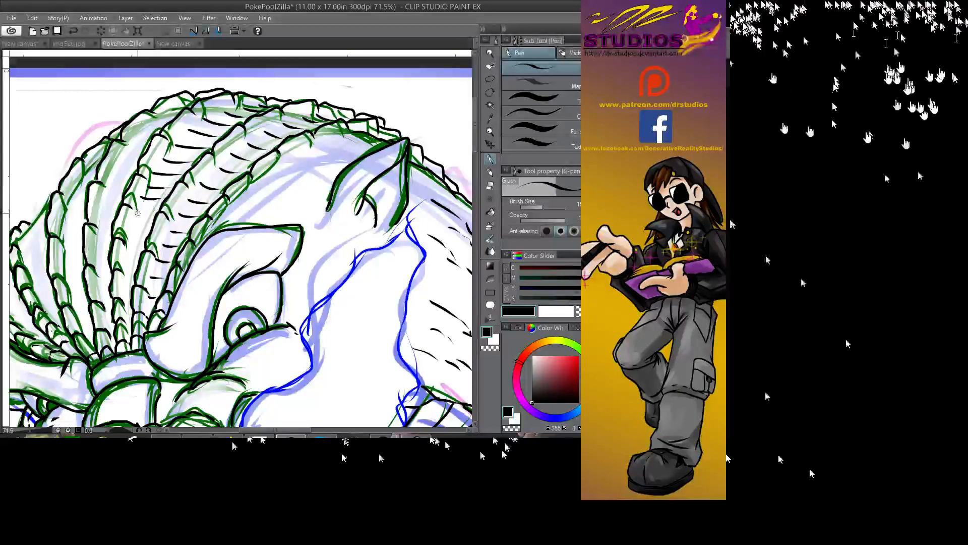
# - Continue the short curved lines through the remaining crest gaps up to the frontmost ridge
pyautogui.moveTo(129, 226); pyautogui.dragTo(148, 230)
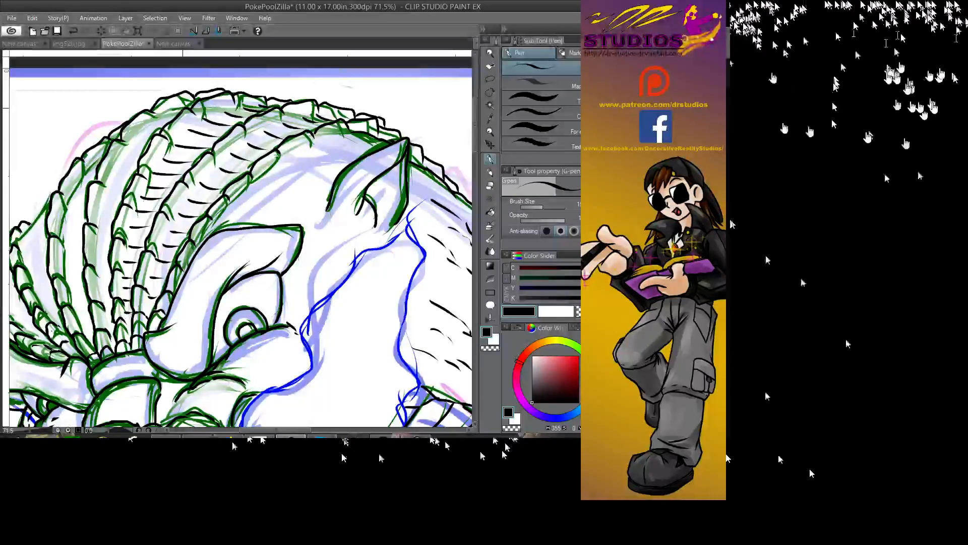
pyautogui.moveTo(195, 96); pyautogui.dragTo(156, 117)
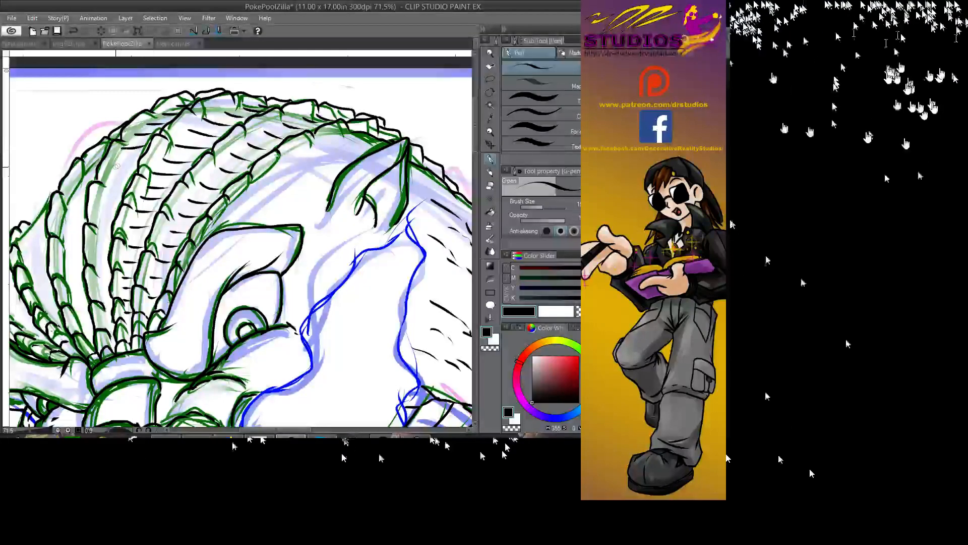
pyautogui.moveTo(112, 168); pyautogui.dragTo(137, 162)
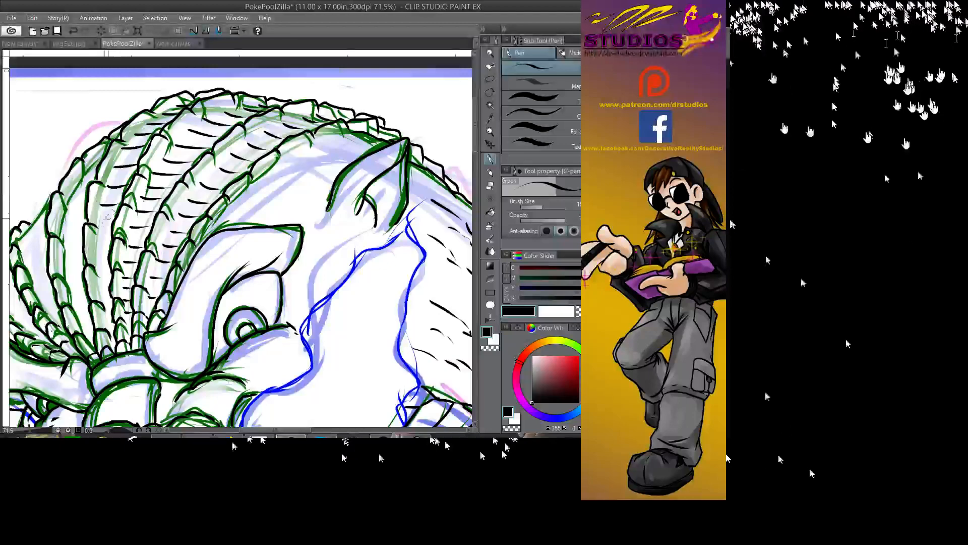
pyautogui.moveTo(108, 218); pyautogui.dragTo(118, 214)
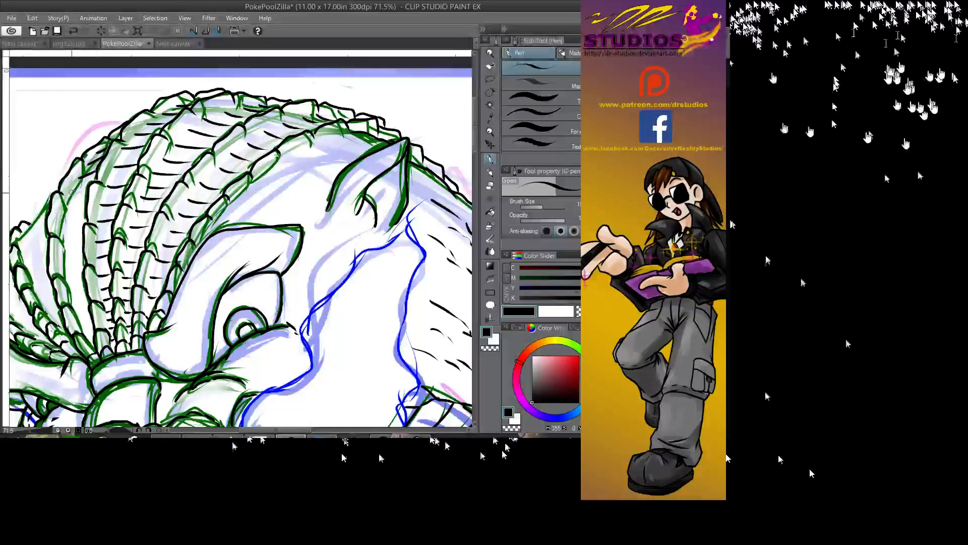
pyautogui.moveTo(62, 209)
pyautogui.mouseDown()
pyautogui.moveTo(80, 200)
pyautogui.moveTo(83, 216)
pyautogui.mouseUp()
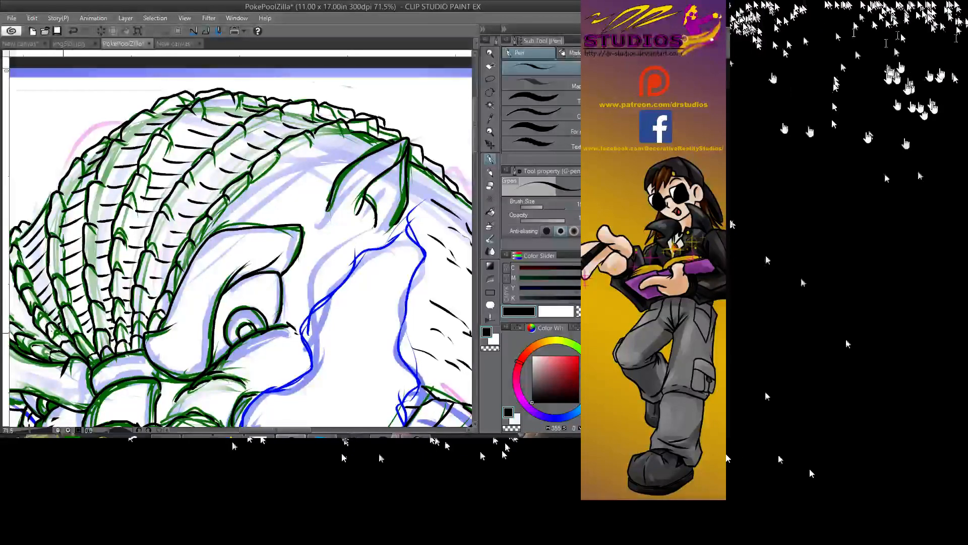
pyautogui.moveTo(167, 282); pyautogui.dragTo(396, 222)
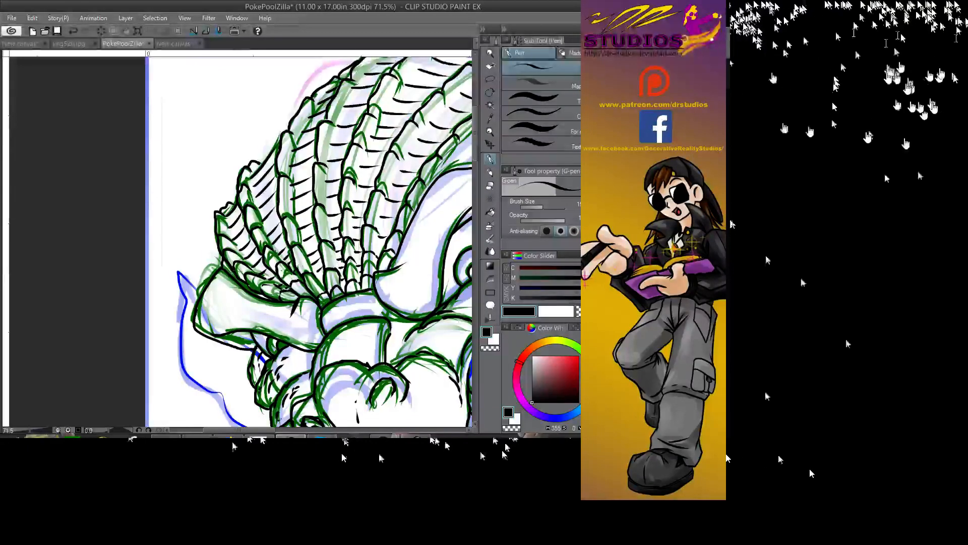
# - Add short skin-texture dashes along the monster's forehead below the crest, around the ear base and on the cheek under the eye
pyautogui.scroll(3, 222, 268)
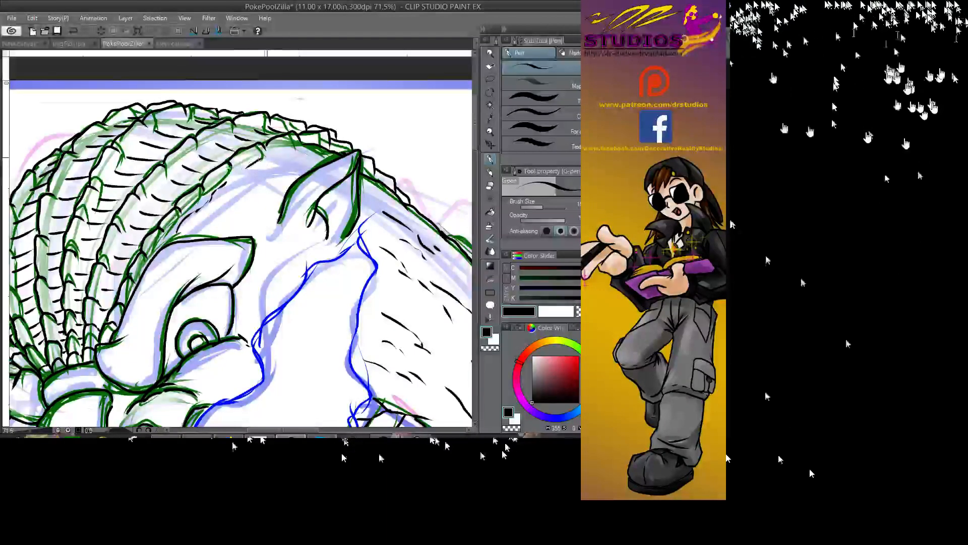
pyautogui.moveTo(280, 154)
pyautogui.mouseDown()
pyautogui.moveTo(307, 151)
pyautogui.moveTo(285, 151)
pyautogui.mouseUp()
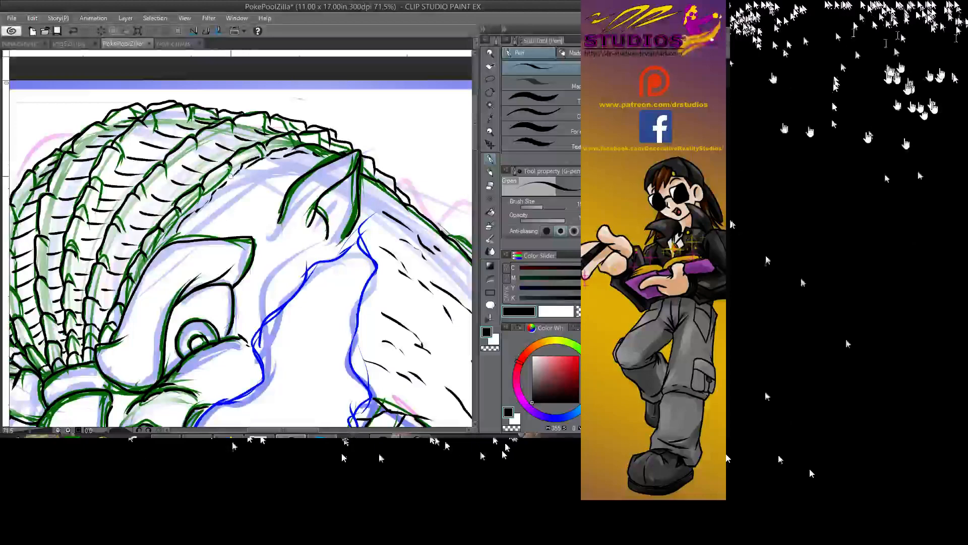
pyautogui.moveTo(223, 182)
pyautogui.mouseDown()
pyautogui.moveTo(217, 189)
pyautogui.moveTo(273, 213)
pyautogui.mouseUp()
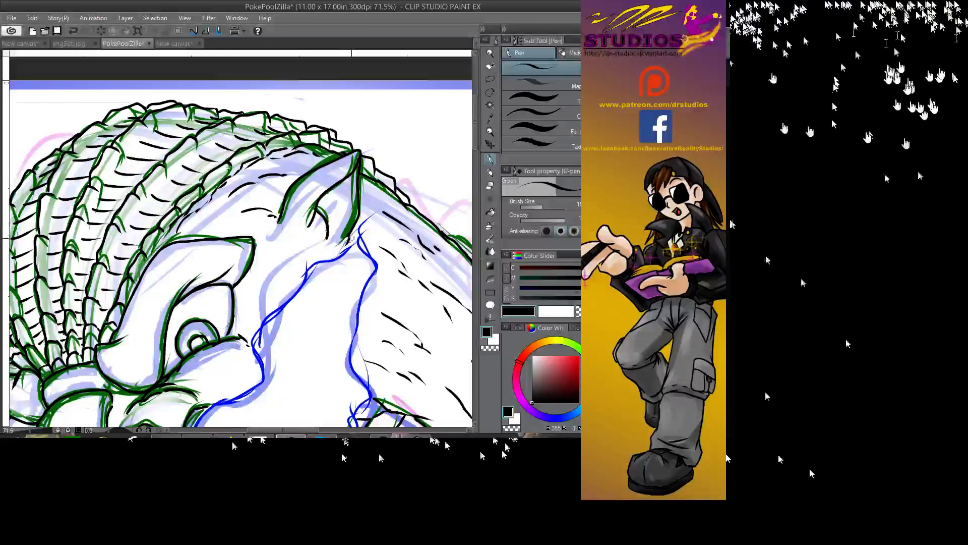
pyautogui.moveTo(356, 234); pyautogui.dragTo(349, 246)
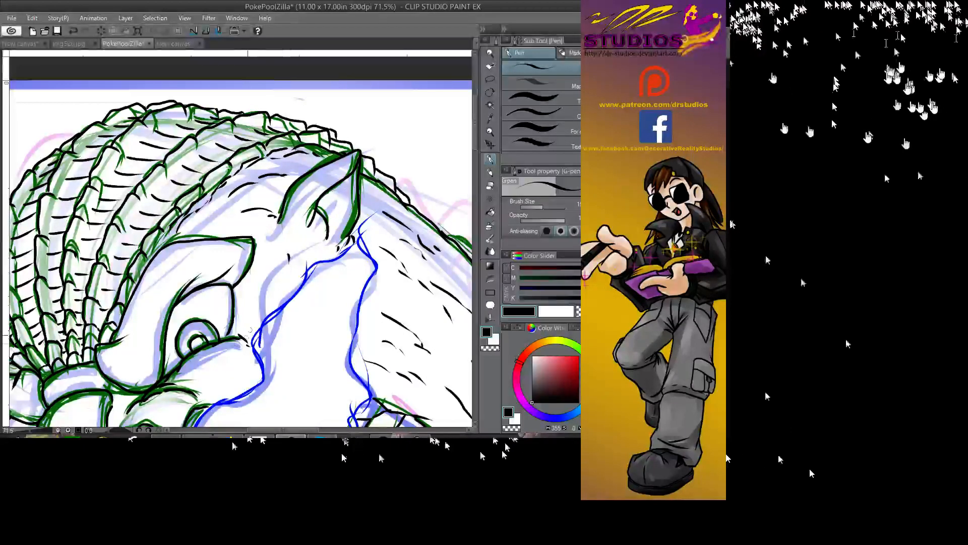
pyautogui.moveTo(214, 350)
pyautogui.mouseDown()
pyautogui.moveTo(235, 347)
pyautogui.moveTo(229, 357)
pyautogui.moveTo(247, 368)
pyautogui.moveTo(219, 358)
pyautogui.moveTo(192, 365)
pyautogui.mouseUp()
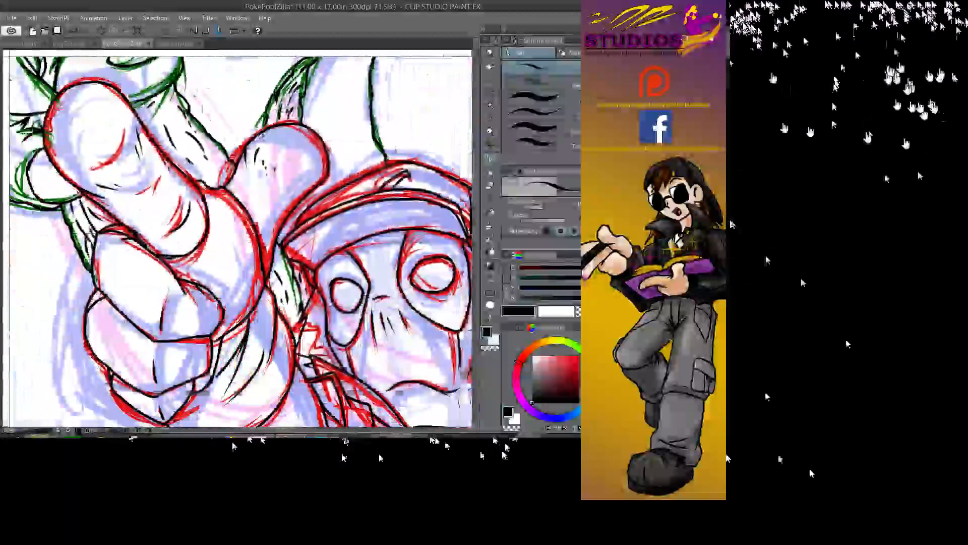
# - Add short skin-texture dashes along the back edge of the monster's snout above the upper teeth
pyautogui.hscroll(1, 261, 241)
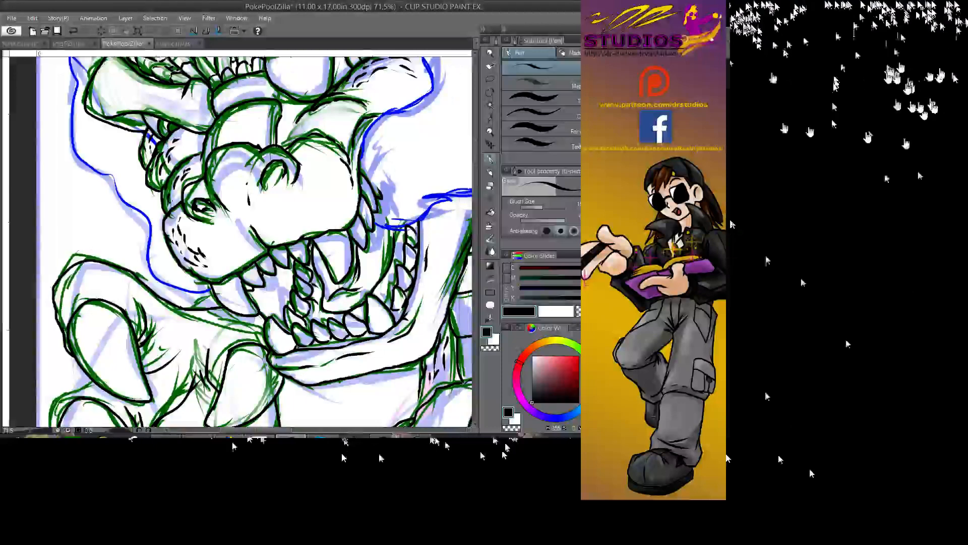
pyautogui.moveTo(328, 151); pyautogui.dragTo(344, 163)
pyautogui.moveTo(352, 204)
pyautogui.mouseDown()
pyautogui.moveTo(350, 215)
pyautogui.moveTo(349, 187)
pyautogui.mouseUp()
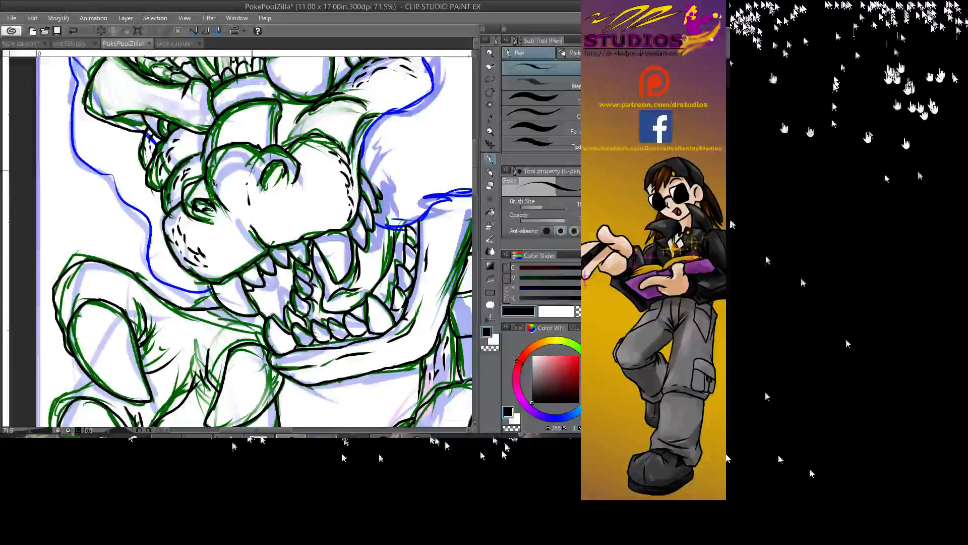
# - Add short skin-texture dashes between the monster's nostrils, on the front of the muzzle and on the fold behind the snout
pyautogui.moveTo(250, 171); pyautogui.dragTo(242, 200)
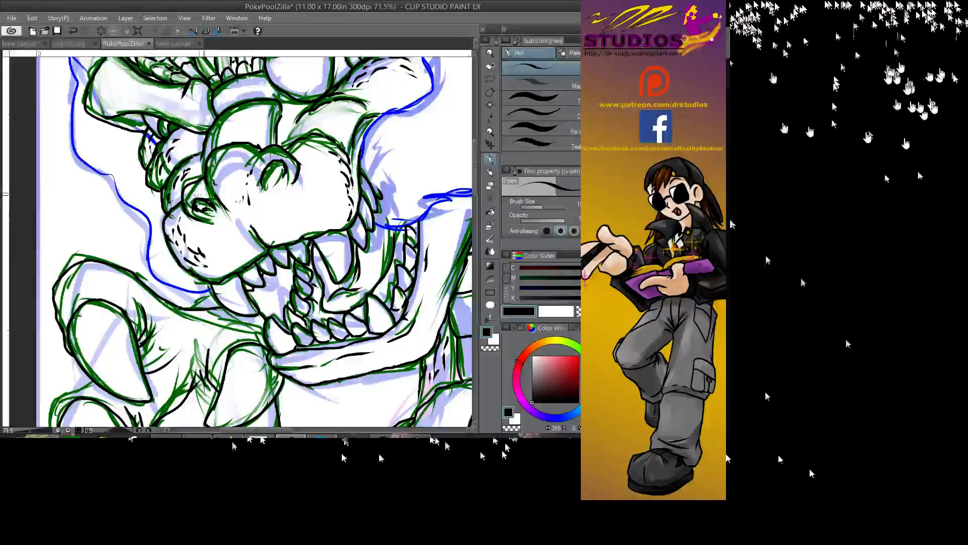
pyautogui.moveTo(218, 253); pyautogui.dragTo(218, 265)
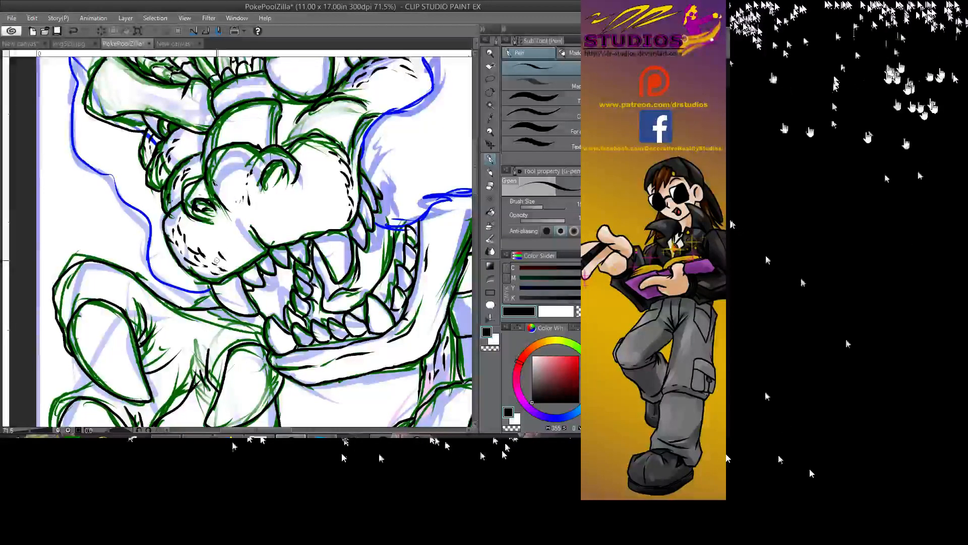
pyautogui.moveTo(191, 226)
pyautogui.mouseDown()
pyautogui.moveTo(201, 247)
pyautogui.moveTo(173, 225)
pyautogui.mouseUp()
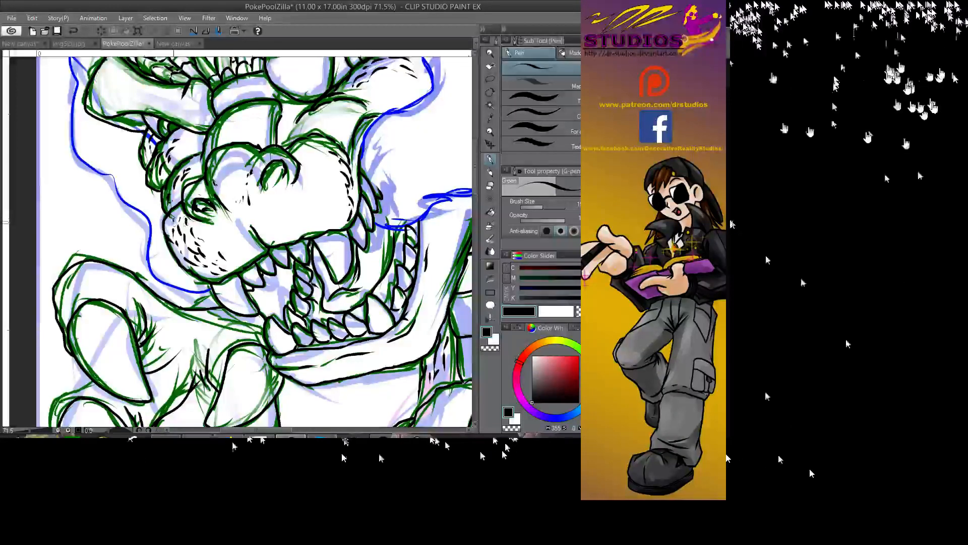
pyautogui.moveTo(330, 109); pyautogui.dragTo(335, 107)
pyautogui.moveTo(342, 107)
pyautogui.mouseDown()
pyautogui.moveTo(360, 114)
pyautogui.moveTo(297, 110)
pyautogui.moveTo(279, 134)
pyautogui.moveTo(293, 109)
pyautogui.moveTo(280, 103)
pyautogui.mouseUp()
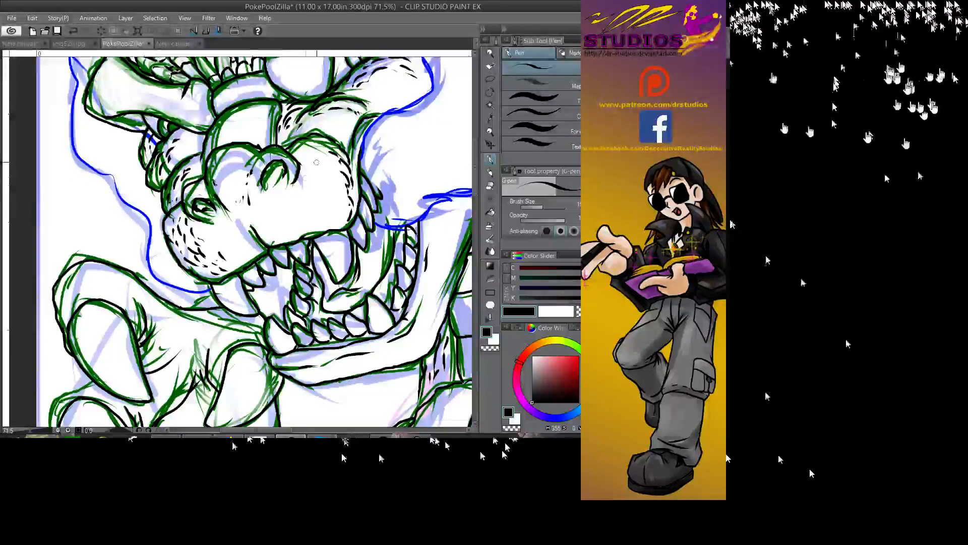
# - Extend the texture dashes over the snout's side behind the near nostril and down toward the upper lip
pyautogui.moveTo(328, 160); pyautogui.dragTo(319, 155)
pyautogui.moveTo(314, 153)
pyautogui.mouseDown()
pyautogui.moveTo(297, 144)
pyautogui.moveTo(316, 145)
pyautogui.moveTo(306, 153)
pyautogui.moveTo(327, 180)
pyautogui.moveTo(303, 176)
pyautogui.mouseUp()
pyautogui.moveTo(326, 171)
pyautogui.mouseDown()
pyautogui.moveTo(315, 180)
pyautogui.moveTo(335, 204)
pyautogui.moveTo(304, 187)
pyautogui.mouseUp()
pyautogui.moveTo(223, 264)
pyautogui.mouseDown()
pyautogui.moveTo(230, 269)
pyautogui.moveTo(225, 247)
pyautogui.mouseUp()
pyautogui.moveTo(250, 204); pyautogui.dragTo(256, 211)
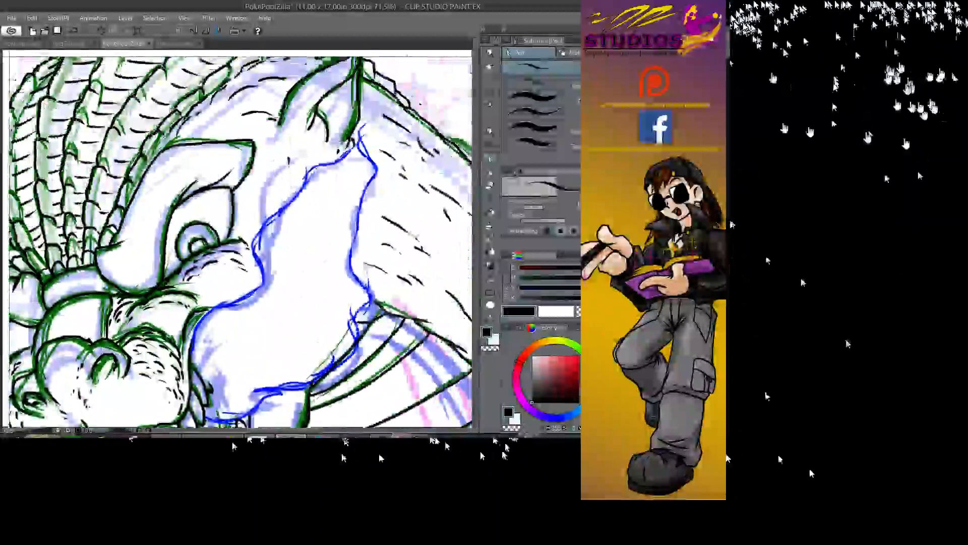
# - Add texture dashes behind the monster's eye and across the forehead above the eye horn
pyautogui.moveTo(241, 259)
pyautogui.mouseDown()
pyautogui.moveTo(260, 283)
pyautogui.moveTo(223, 281)
pyautogui.moveTo(237, 280)
pyautogui.moveTo(234, 298)
pyautogui.moveTo(213, 275)
pyautogui.moveTo(235, 309)
pyautogui.mouseUp()
pyautogui.moveTo(192, 216)
pyautogui.mouseDown()
pyautogui.moveTo(242, 184)
pyautogui.moveTo(233, 205)
pyautogui.mouseUp()
pyautogui.moveTo(156, 223); pyautogui.dragTo(176, 207)
pyautogui.moveTo(131, 237); pyautogui.dragTo(180, 200)
pyautogui.hscroll(-10, 240, 242)
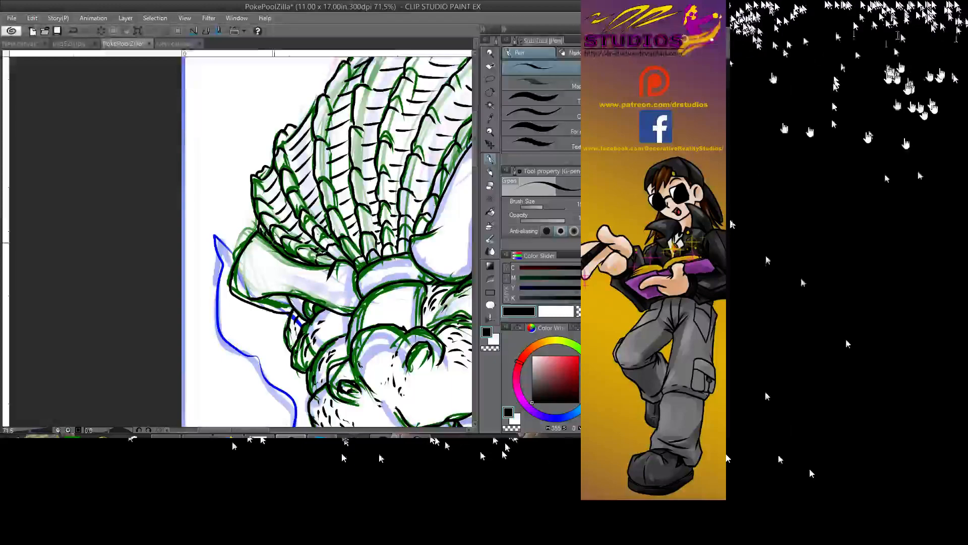
# - Fill the area around the ear base and the head below the crest with more short texture dashes
pyautogui.hscroll(10, 239, 242)
pyautogui.scroll(3, 240, 242)
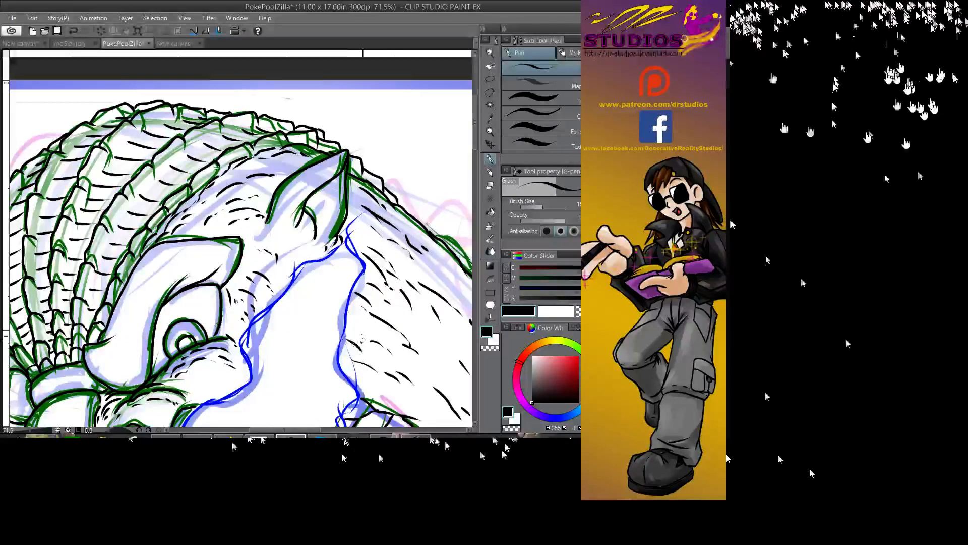
pyautogui.moveTo(294, 247)
pyautogui.mouseDown()
pyautogui.moveTo(284, 262)
pyautogui.moveTo(285, 240)
pyautogui.moveTo(326, 256)
pyautogui.mouseUp()
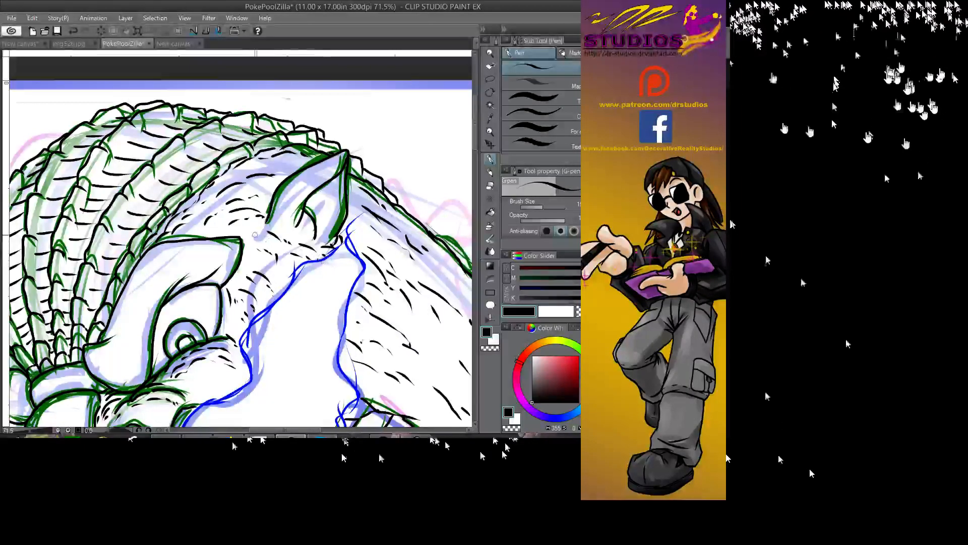
pyautogui.moveTo(266, 239); pyautogui.dragTo(283, 277)
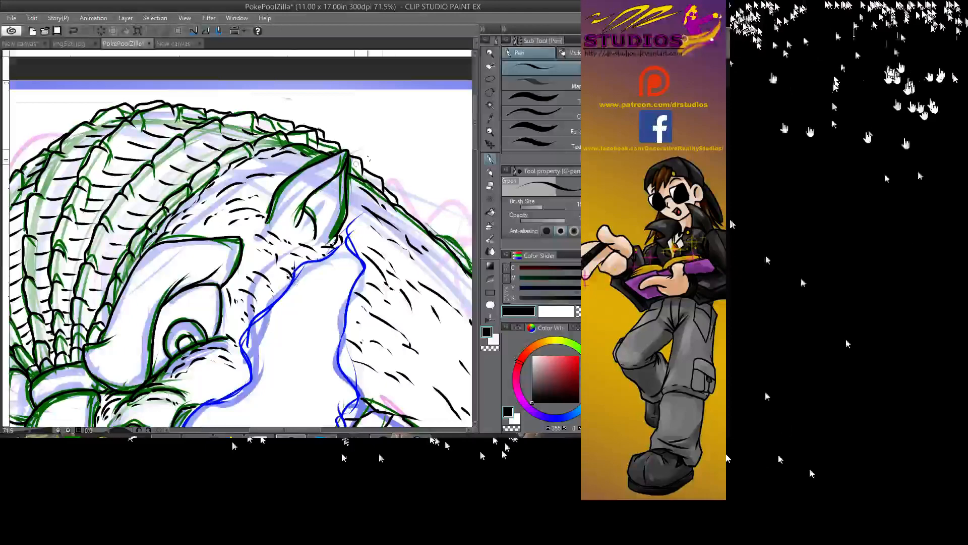
pyautogui.moveTo(286, 158)
pyautogui.mouseDown()
pyautogui.moveTo(266, 186)
pyautogui.moveTo(283, 180)
pyautogui.moveTo(257, 182)
pyautogui.moveTo(274, 193)
pyautogui.mouseUp()
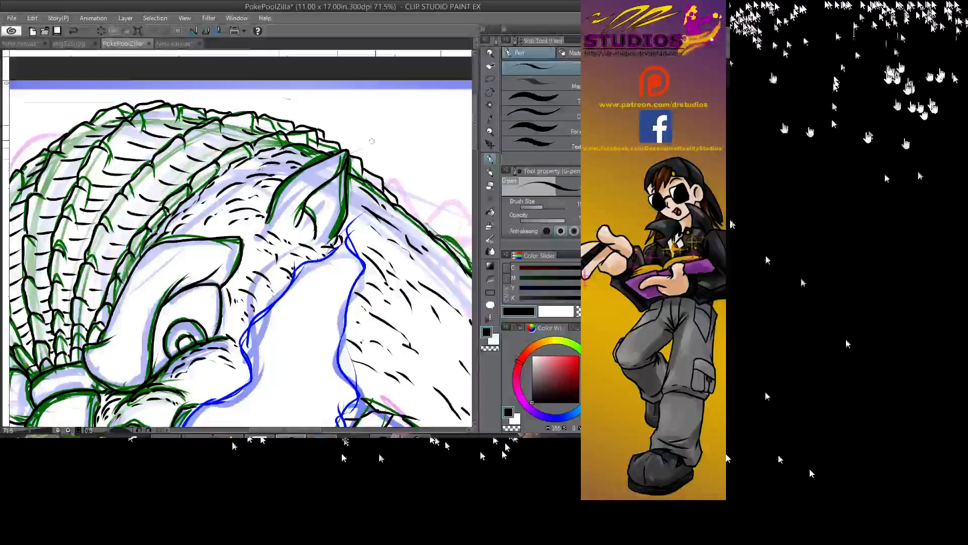
# - Fill the gaps on the monster's neck with short dashes, from below the ear down to the raised claw
pyautogui.scroll(-10, 261, 168)
pyautogui.moveTo(272, 176); pyautogui.dragTo(294, 203)
pyautogui.moveTo(268, 129); pyautogui.dragTo(283, 152)
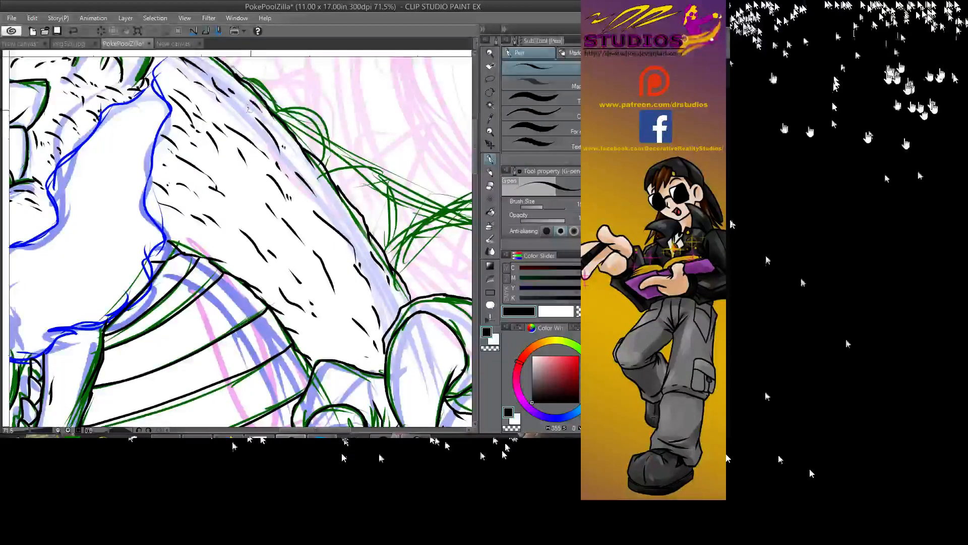
pyautogui.moveTo(226, 177)
pyautogui.mouseDown()
pyautogui.moveTo(253, 215)
pyautogui.moveTo(262, 209)
pyautogui.moveTo(229, 242)
pyautogui.moveTo(260, 273)
pyautogui.mouseUp()
pyautogui.moveTo(323, 332); pyautogui.dragTo(332, 339)
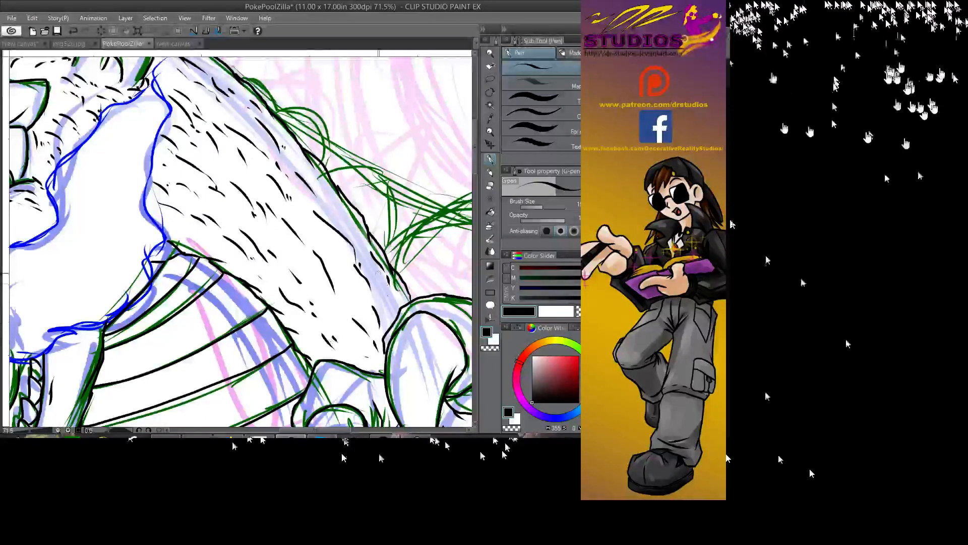
pyautogui.moveTo(388, 301)
pyautogui.mouseDown()
pyautogui.moveTo(395, 308)
pyautogui.moveTo(366, 303)
pyautogui.mouseUp()
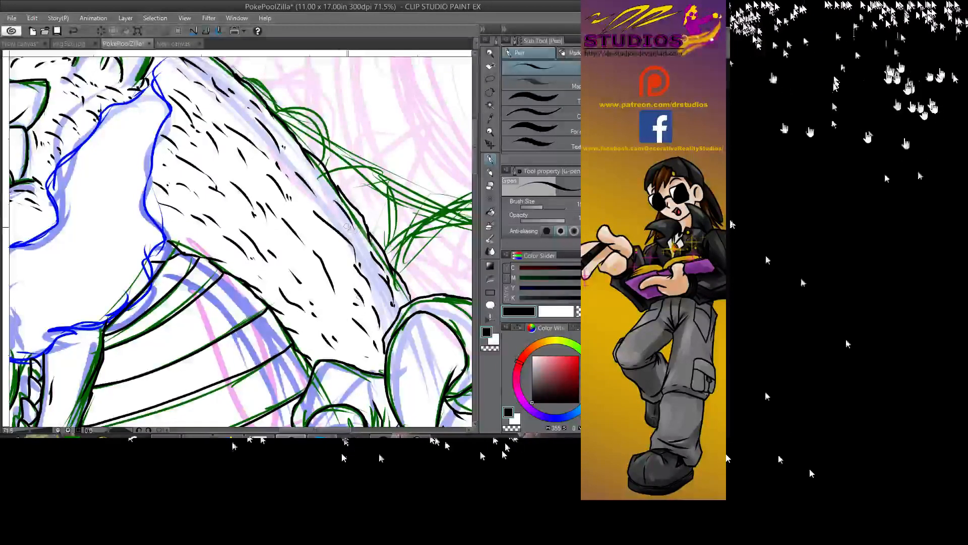
pyautogui.moveTo(309, 221); pyautogui.dragTo(316, 230)
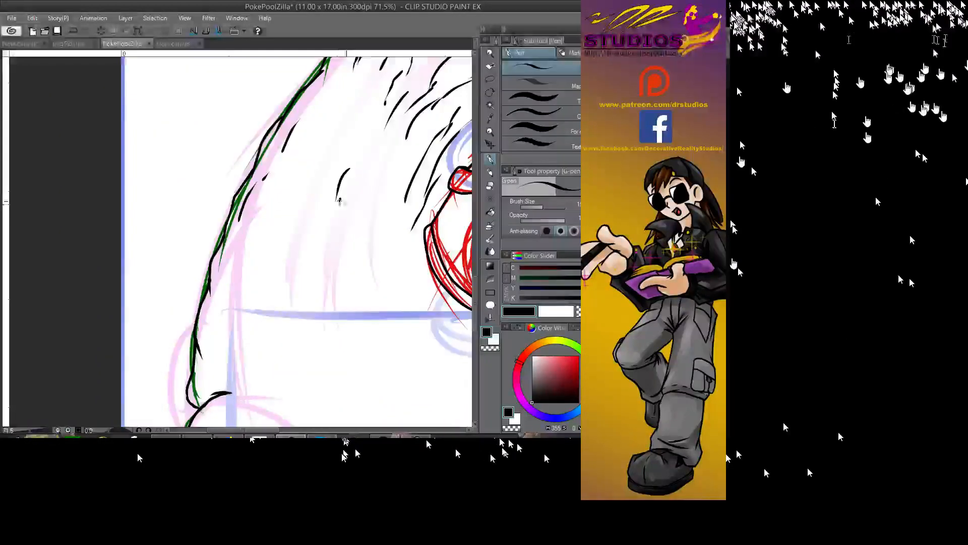
# - Ink curved texture dashes along the outer edge of the monster's lower body, down to its curled base
pyautogui.moveTo(360, 208)
pyautogui.mouseDown()
pyautogui.moveTo(342, 231)
pyautogui.moveTo(335, 282)
pyautogui.mouseUp()
pyautogui.moveTo(299, 202); pyautogui.dragTo(284, 258)
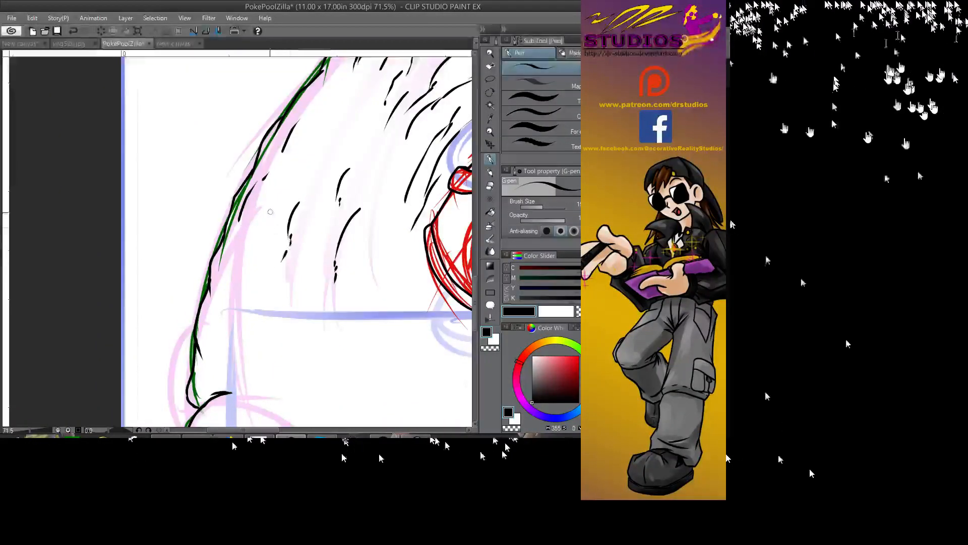
pyautogui.moveTo(267, 213)
pyautogui.mouseDown()
pyautogui.moveTo(249, 262)
pyautogui.moveTo(227, 259)
pyautogui.moveTo(208, 323)
pyautogui.mouseUp()
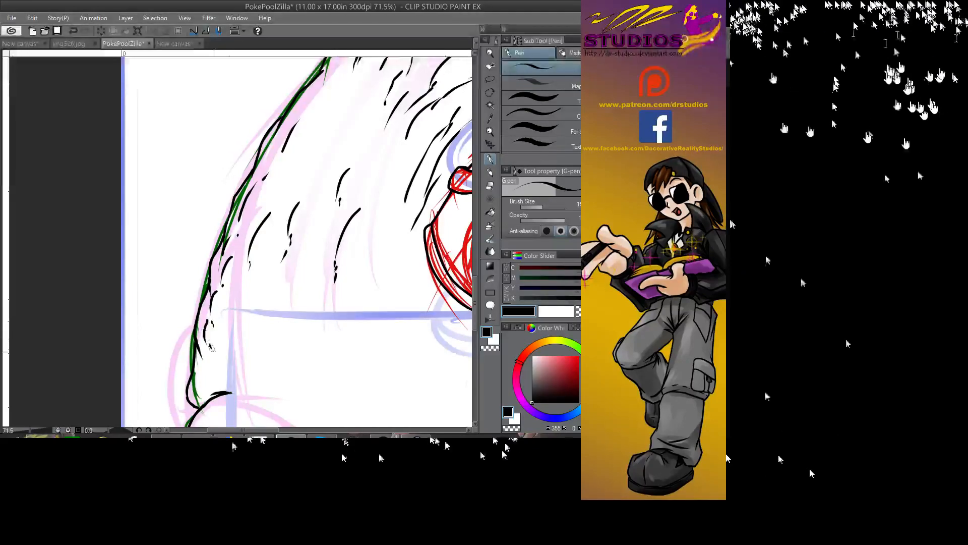
pyautogui.moveTo(208, 387)
pyautogui.mouseDown()
pyautogui.moveTo(205, 399)
pyautogui.moveTo(216, 390)
pyautogui.mouseUp()
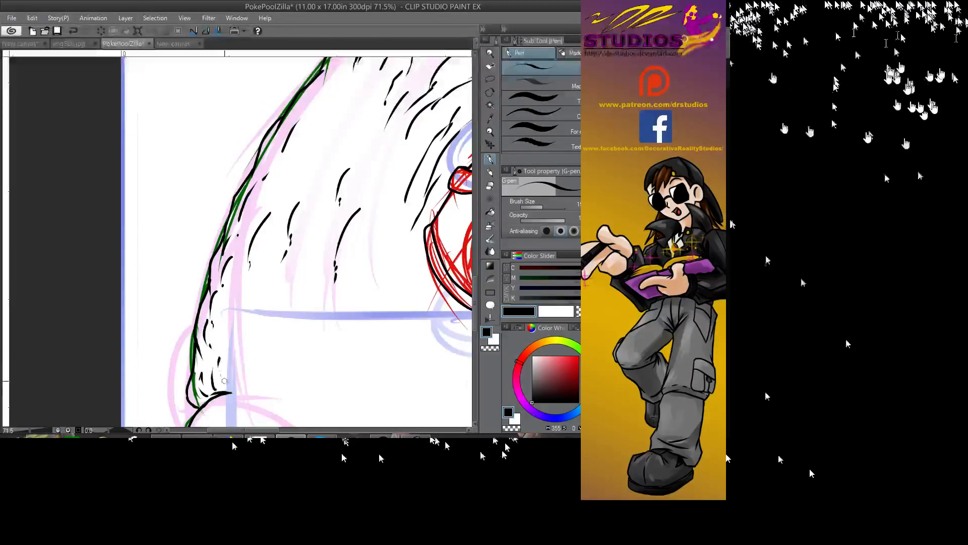
pyautogui.moveTo(224, 348); pyautogui.dragTo(221, 383)
# - Spread curved texture dashes across the inner lower body, from the outer edge up to the red figure's coat
pyautogui.moveTo(298, 267); pyautogui.dragTo(286, 293)
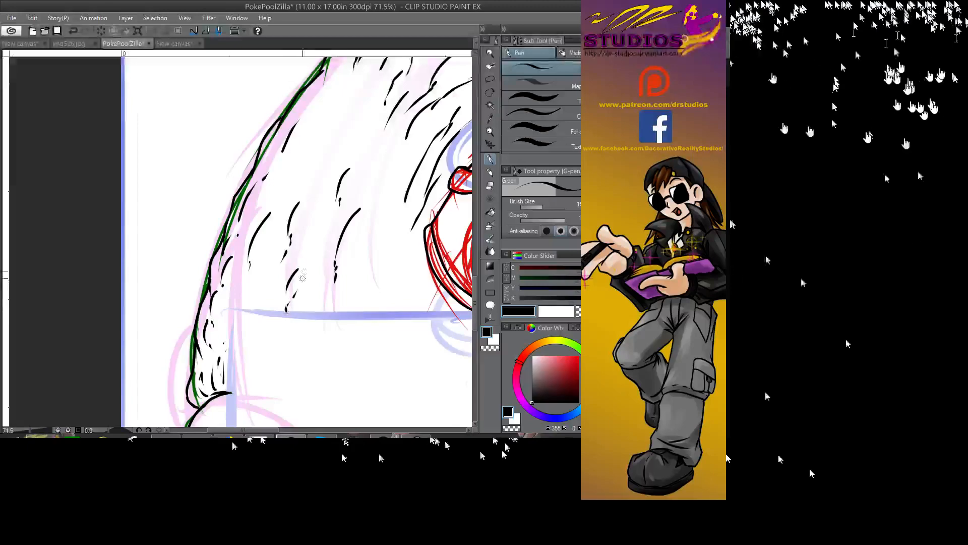
pyautogui.moveTo(326, 210); pyautogui.dragTo(316, 233)
pyautogui.moveTo(359, 106); pyautogui.dragTo(327, 164)
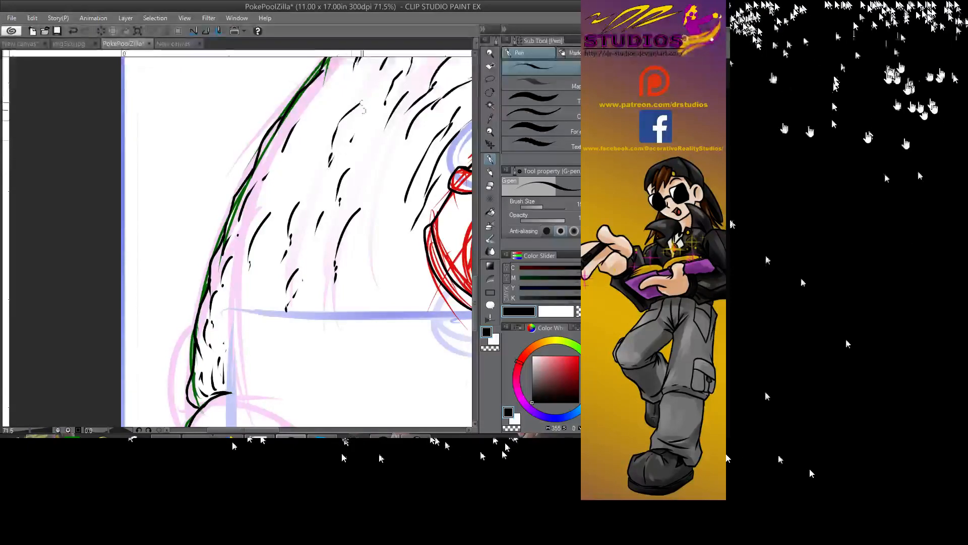
pyautogui.moveTo(343, 82)
pyautogui.mouseDown()
pyautogui.moveTo(313, 119)
pyautogui.moveTo(308, 151)
pyautogui.mouseUp()
pyautogui.moveTo(387, 217); pyautogui.dragTo(373, 238)
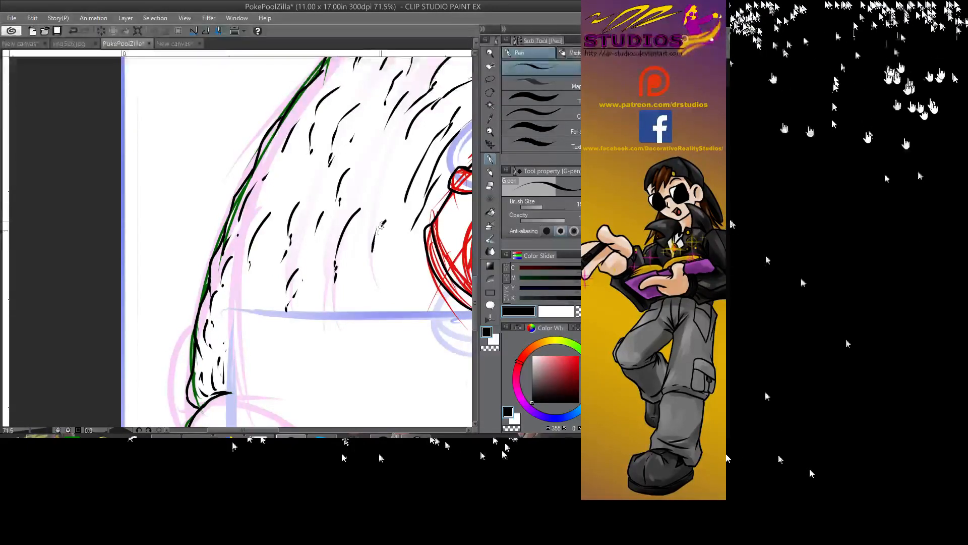
pyautogui.moveTo(408, 140); pyautogui.dragTo(374, 203)
pyautogui.moveTo(413, 246); pyautogui.dragTo(400, 309)
pyautogui.moveTo(419, 289); pyautogui.dragTo(368, 293)
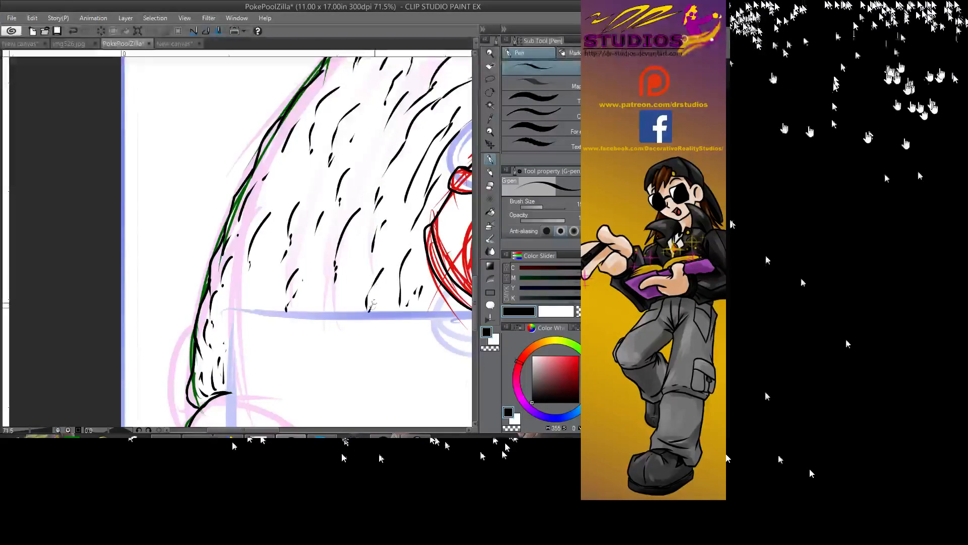
pyautogui.moveTo(395, 245); pyautogui.dragTo(394, 253)
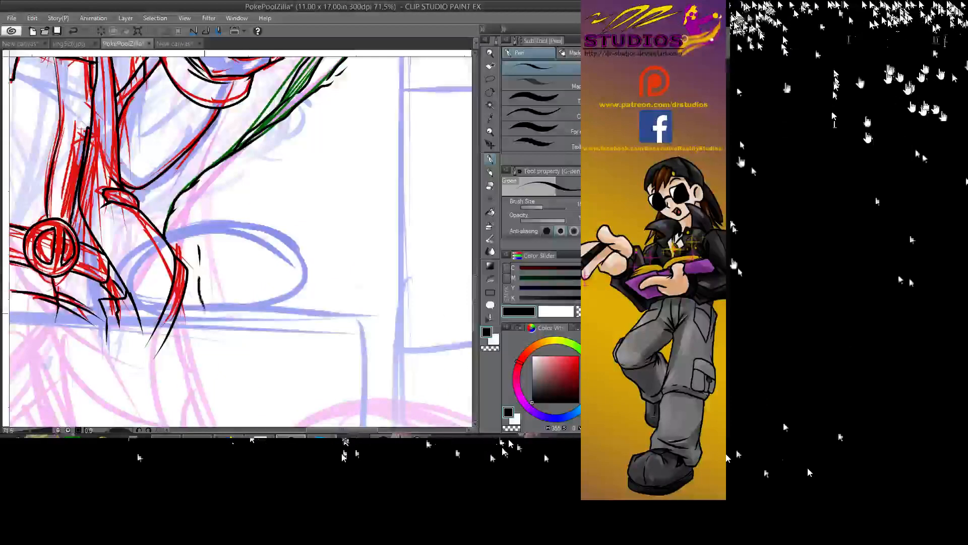
# - Start texture dashes on the opposite side of the lower body, beside the belted figure's coat tail
pyautogui.moveTo(190, 299); pyautogui.dragTo(197, 317)
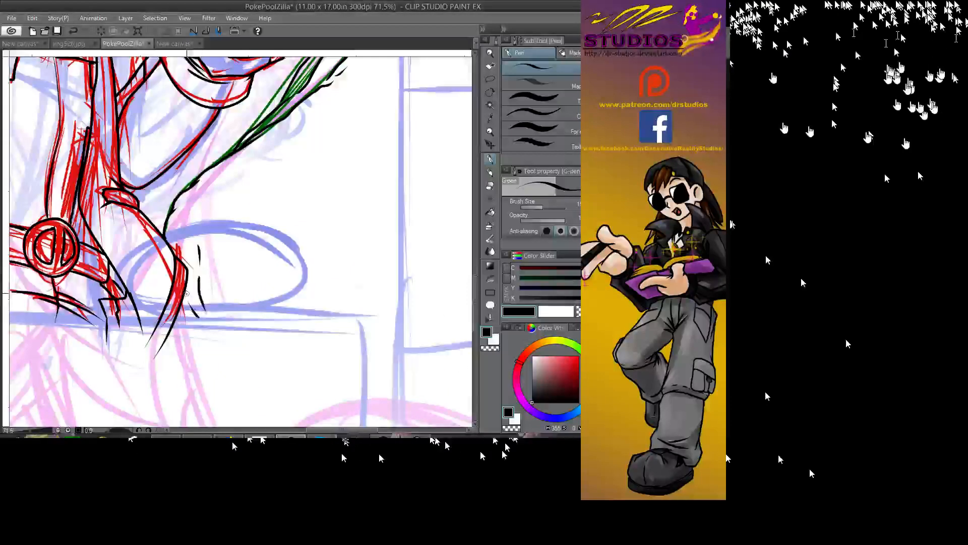
pyautogui.moveTo(188, 203); pyautogui.dragTo(180, 237)
pyautogui.moveTo(223, 166)
pyautogui.mouseDown()
pyautogui.moveTo(223, 212)
pyautogui.moveTo(257, 271)
pyautogui.moveTo(255, 301)
pyautogui.mouseUp()
pyautogui.moveTo(235, 261)
pyautogui.mouseDown()
pyautogui.moveTo(234, 323)
pyautogui.moveTo(221, 301)
pyautogui.mouseUp()
pyautogui.moveTo(304, 141); pyautogui.dragTo(313, 164)
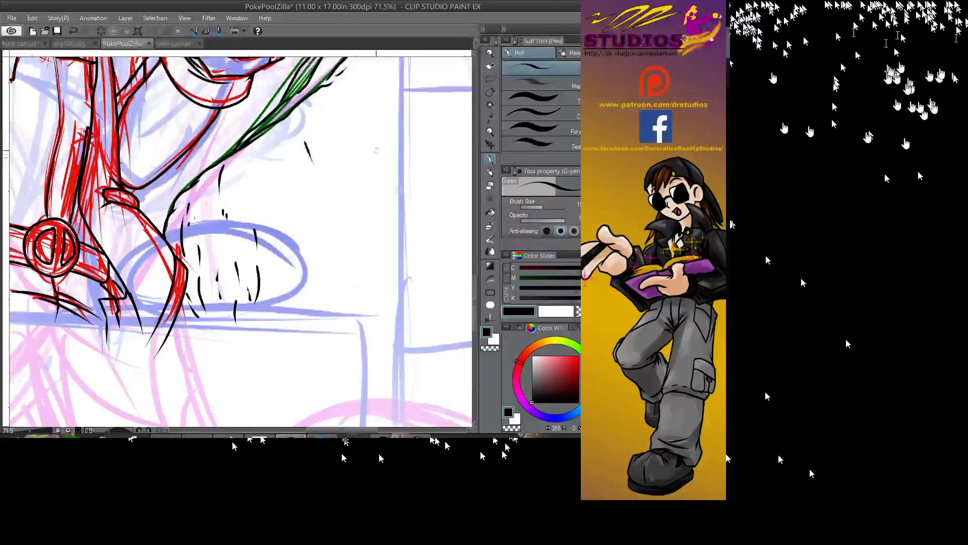
# - Ink a row of texture dashes defining the far outer edge of the monster's lower body
pyautogui.moveTo(395, 207); pyautogui.dragTo(395, 255)
pyautogui.moveTo(377, 151); pyautogui.dragTo(392, 216)
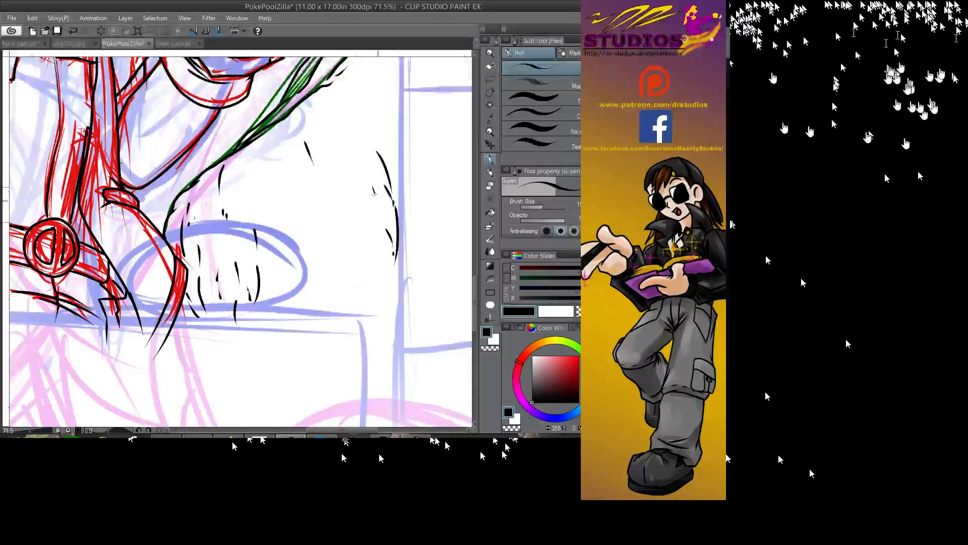
pyautogui.moveTo(364, 248)
pyautogui.mouseDown()
pyautogui.moveTo(378, 290)
pyautogui.moveTo(372, 349)
pyautogui.mouseUp()
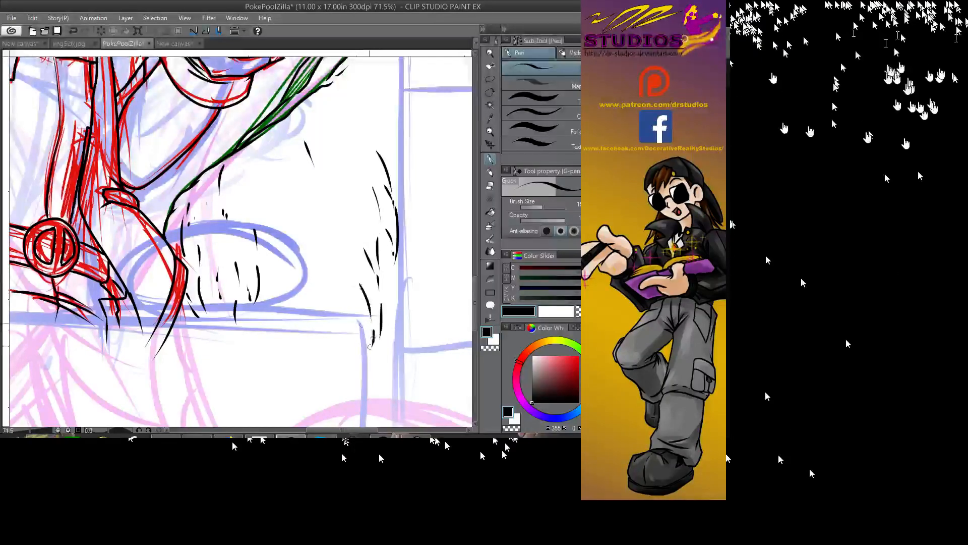
# - Fill the flank between the coat tail and the far outer edge with scattered texture dashes
pyautogui.moveTo(331, 266)
pyautogui.mouseDown()
pyautogui.moveTo(345, 298)
pyautogui.moveTo(305, 307)
pyautogui.mouseUp()
pyautogui.moveTo(275, 247); pyautogui.dragTo(289, 260)
pyautogui.moveTo(288, 204)
pyautogui.mouseDown()
pyautogui.moveTo(328, 291)
pyautogui.moveTo(326, 308)
pyautogui.moveTo(286, 297)
pyautogui.mouseUp()
pyautogui.moveTo(254, 147); pyautogui.dragTo(263, 191)
pyautogui.moveTo(301, 112)
pyautogui.mouseDown()
pyautogui.moveTo(304, 198)
pyautogui.moveTo(320, 203)
pyautogui.mouseUp()
pyautogui.moveTo(338, 111)
pyautogui.mouseDown()
pyautogui.moveTo(355, 141)
pyautogui.moveTo(371, 231)
pyautogui.moveTo(354, 247)
pyautogui.mouseUp()
pyautogui.moveTo(396, 236); pyautogui.dragTo(401, 244)
# - Fill the remaining gaps in the monster's lower-body texture with additional short dashes
pyautogui.moveTo(298, 73)
pyautogui.mouseDown()
pyautogui.moveTo(320, 321)
pyautogui.moveTo(262, 304)
pyautogui.mouseUp()
pyautogui.moveTo(308, 270); pyautogui.dragTo(284, 311)
pyautogui.moveTo(305, 240); pyautogui.dragTo(268, 314)
pyautogui.moveTo(323, 223); pyautogui.dragTo(309, 254)
pyautogui.moveTo(354, 226)
pyautogui.mouseDown()
pyautogui.moveTo(348, 263)
pyautogui.moveTo(342, 254)
pyautogui.moveTo(360, 362)
pyautogui.mouseUp()
pyautogui.moveTo(337, 291); pyautogui.dragTo(333, 370)
pyautogui.moveTo(334, 334); pyautogui.dragTo(286, 362)
pyautogui.moveTo(303, 365); pyautogui.dragTo(297, 385)
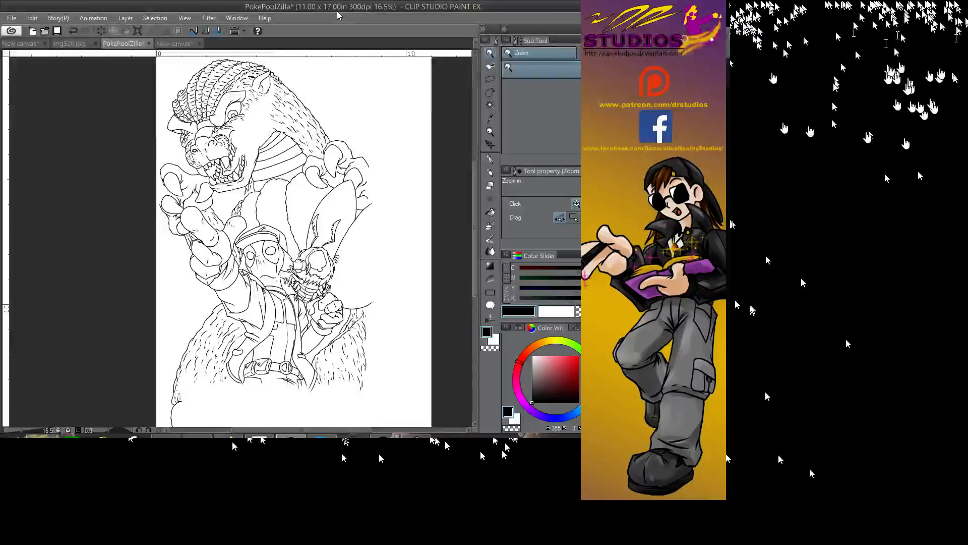
# - Ink a small jagged dorsal spine over the green sketch on the back of the monster's neck with the G-pen
pyautogui.scroll(-3, 292, 242)
pyautogui.scroll(3, 302, 242)
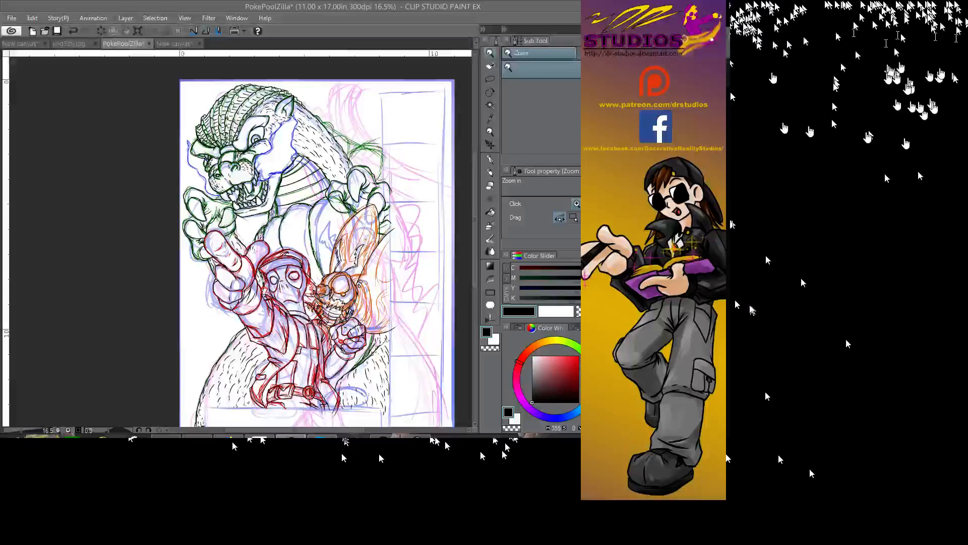
pyautogui.click(381, 135)
pyautogui.moveTo(381, 135); pyautogui.dragTo(434, 160)
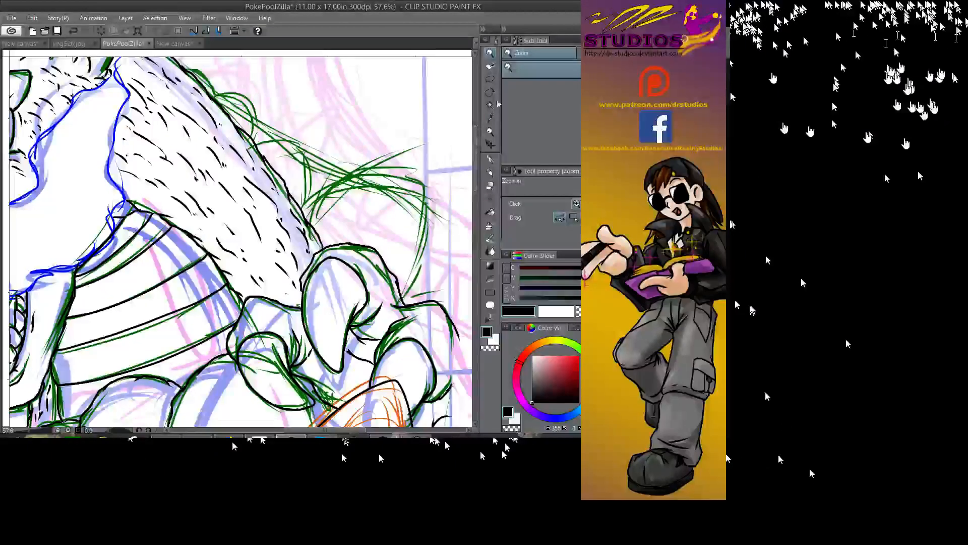
pyautogui.click(490, 159)
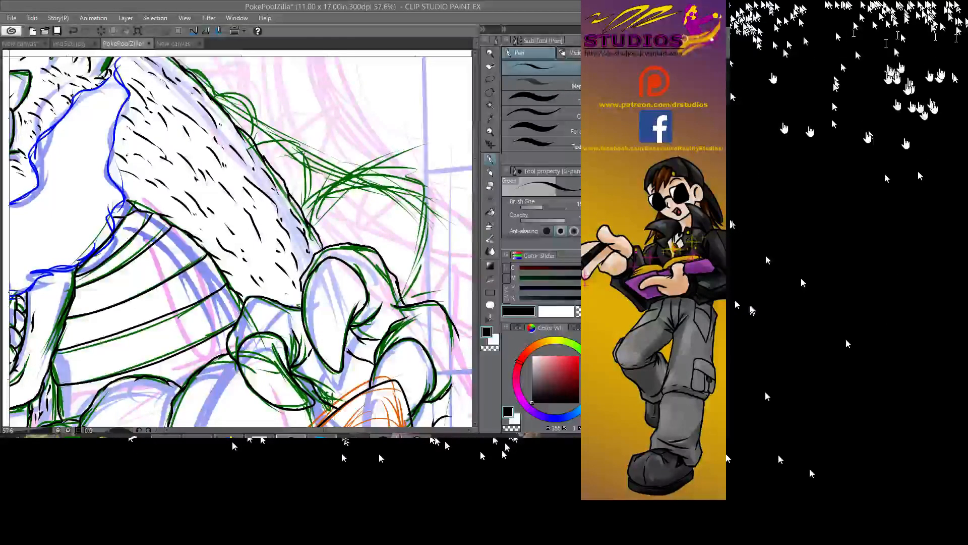
pyautogui.hotkey('ctrl', 'space')
pyautogui.moveTo(269, 100); pyautogui.dragTo(323, 101)
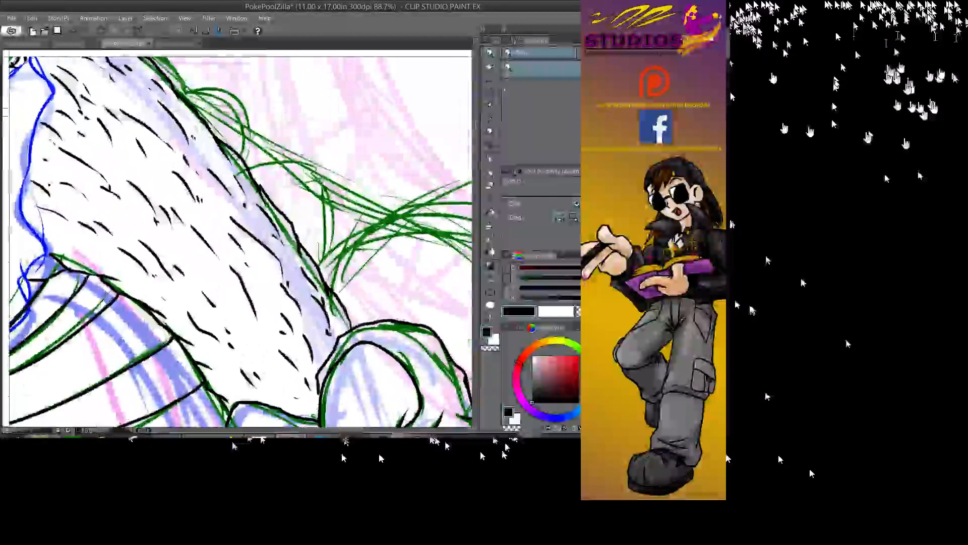
pyautogui.click(491, 160)
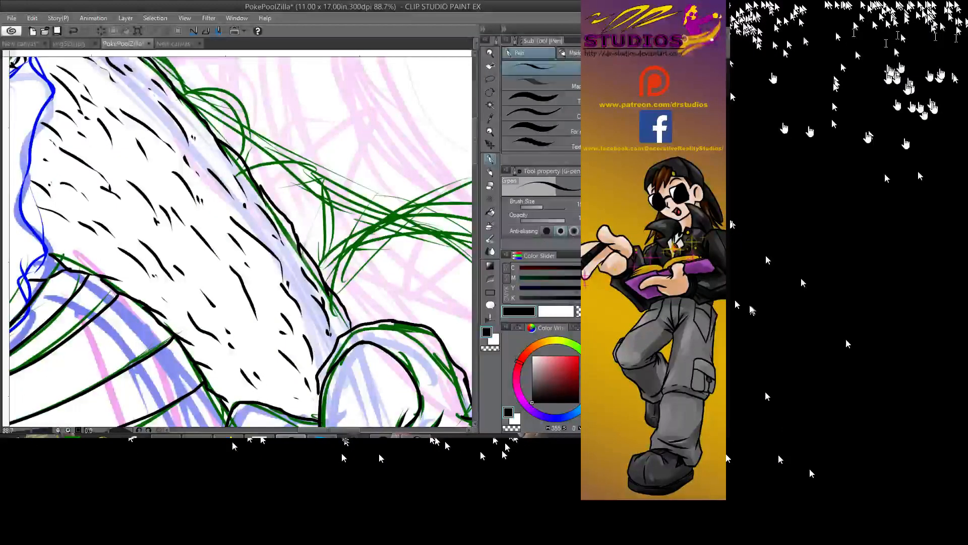
pyautogui.moveTo(237, 212); pyautogui.dragTo(177, 212)
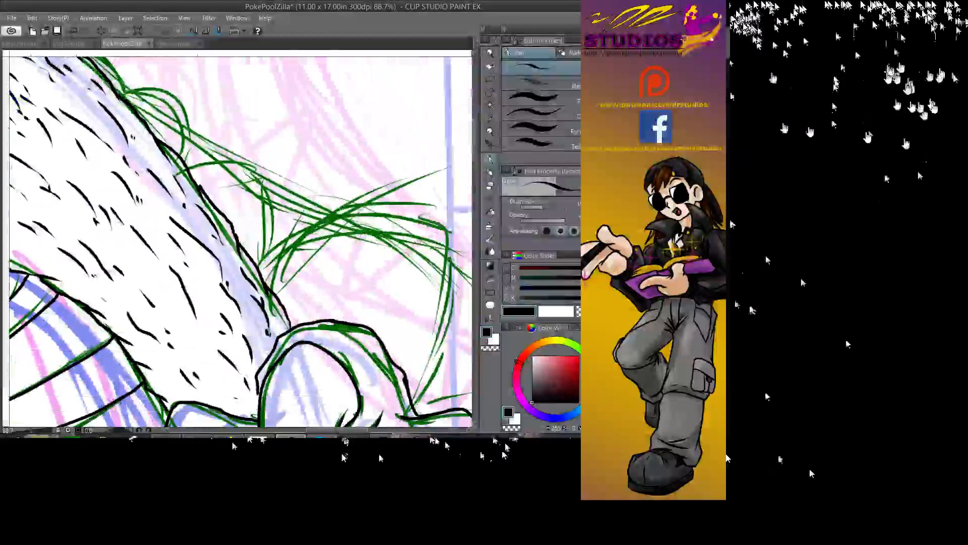
pyautogui.moveTo(144, 99); pyautogui.dragTo(310, 143)
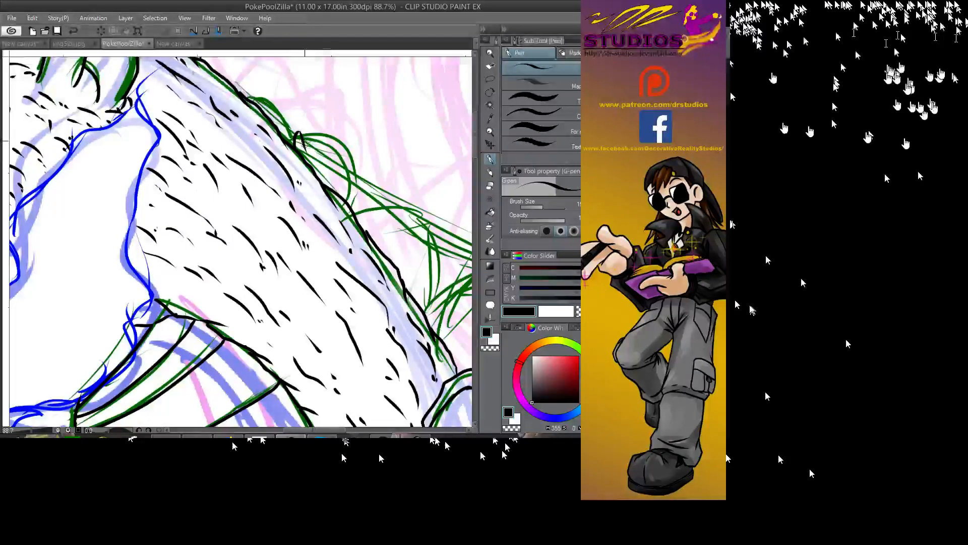
pyautogui.moveTo(301, 145)
pyautogui.mouseDown()
pyautogui.moveTo(314, 119)
pyautogui.moveTo(320, 160)
pyautogui.moveTo(331, 154)
pyautogui.moveTo(326, 183)
pyautogui.mouseUp()
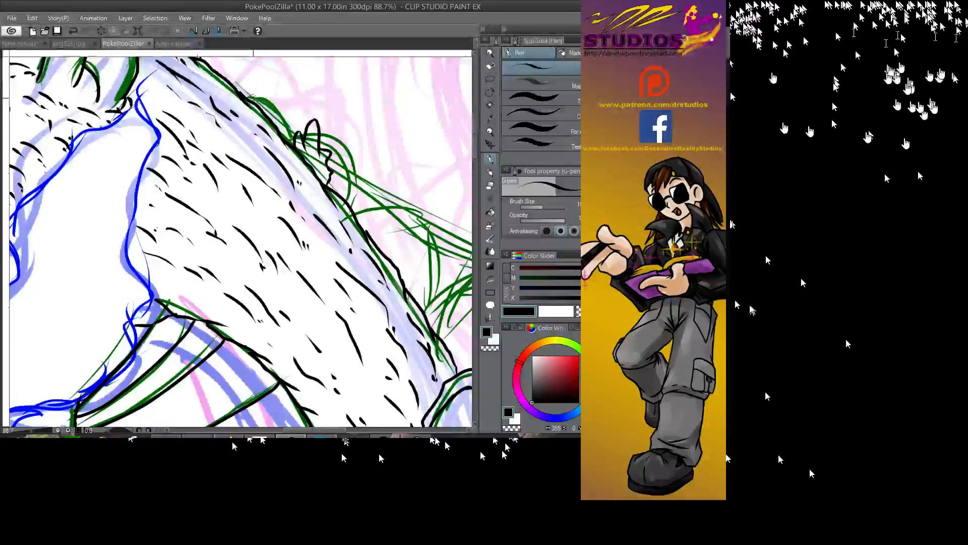
# - Ink a low row of small jagged spikes over the green sketch just above the neck spine
pyautogui.moveTo(250, 95)
pyautogui.mouseDown()
pyautogui.moveTo(291, 116)
pyautogui.moveTo(277, 132)
pyautogui.mouseUp()
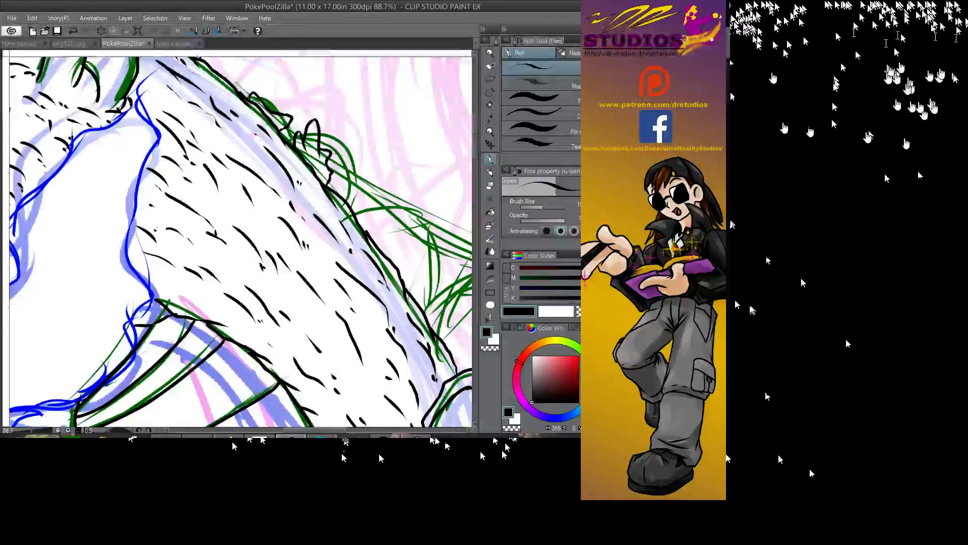
# - Try inking the front edge and pointed top of a medium dorsal spine below the small one on the monster's back
pyautogui.moveTo(303, 202)
pyautogui.mouseDown()
pyautogui.moveTo(267, 237)
pyautogui.moveTo(329, 219)
pyautogui.moveTo(333, 252)
pyautogui.moveTo(345, 216)
pyautogui.moveTo(356, 215)
pyautogui.moveTo(357, 240)
pyautogui.moveTo(382, 197)
pyautogui.moveTo(385, 231)
pyautogui.mouseUp()
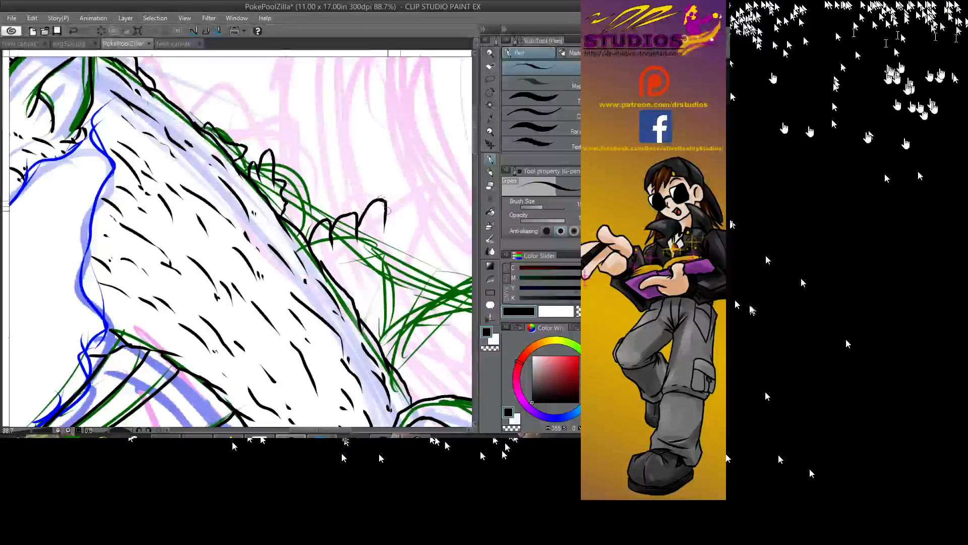
pyautogui.moveTo(386, 210)
pyautogui.mouseDown()
pyautogui.moveTo(293, 133)
pyautogui.moveTo(293, 161)
pyautogui.mouseUp()
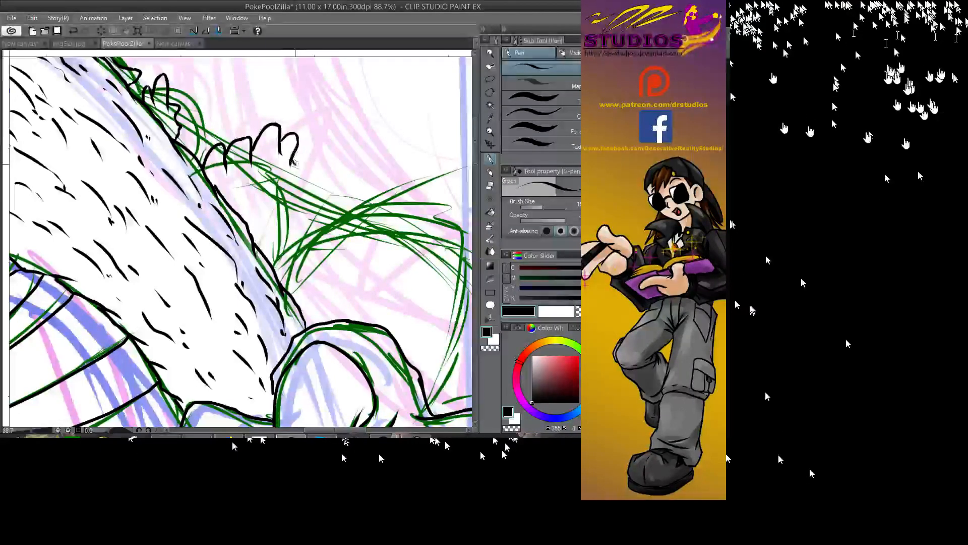
pyautogui.moveTo(293, 162)
pyautogui.mouseDown()
pyautogui.moveTo(310, 160)
pyautogui.moveTo(297, 183)
pyautogui.moveTo(304, 198)
pyautogui.mouseUp()
pyautogui.hotkey('ctrl', 'z')
pyautogui.hotkey('ctrl', 'z')
pyautogui.hotkey('ctrl', 'z')
pyautogui.hotkey('ctrl', 'z')
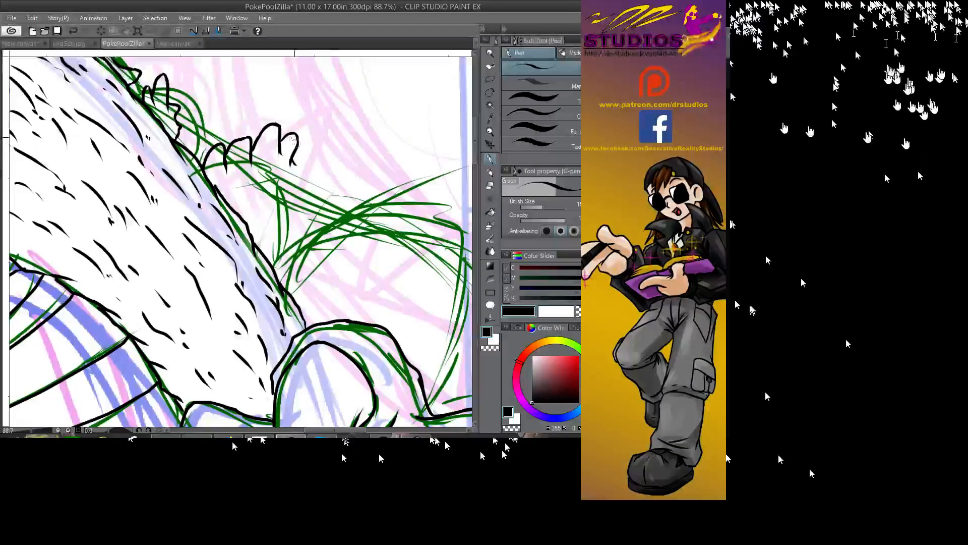
# - Try inking the jagged rear edge of the medium dorsal spine down to the back outline
pyautogui.press('r')
pyautogui.moveTo(404, 226); pyautogui.dragTo(422, 109)
pyautogui.press('p')
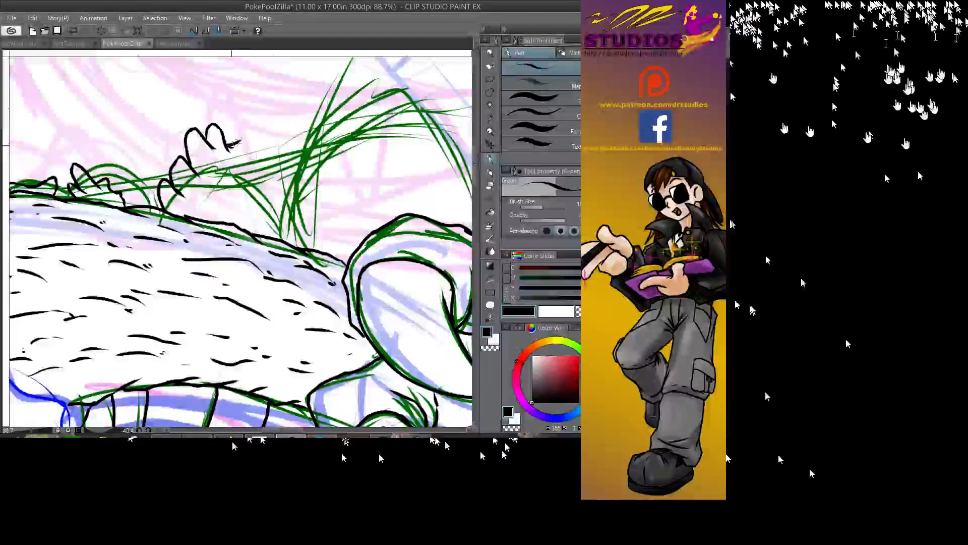
pyautogui.moveTo(229, 142)
pyautogui.mouseDown()
pyautogui.moveTo(239, 168)
pyautogui.moveTo(250, 158)
pyautogui.moveTo(247, 183)
pyautogui.moveTo(253, 166)
pyautogui.moveTo(252, 177)
pyautogui.moveTo(239, 196)
pyautogui.moveTo(253, 183)
pyautogui.moveTo(256, 203)
pyautogui.moveTo(252, 232)
pyautogui.mouseUp()
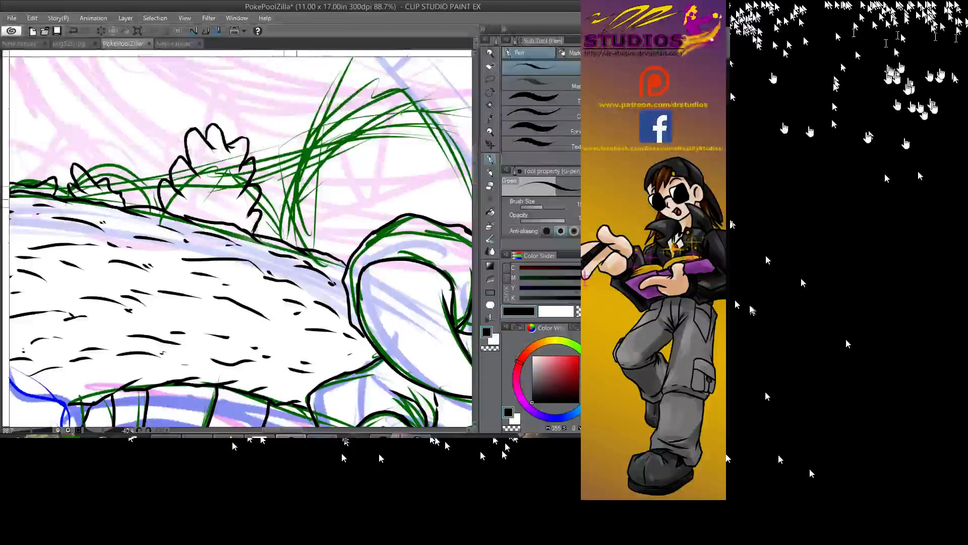
# - Try inking the front edge and rounded upper points of a large dorsal spine behind the medium one
pyautogui.moveTo(353, 216); pyautogui.dragTo(255, 241)
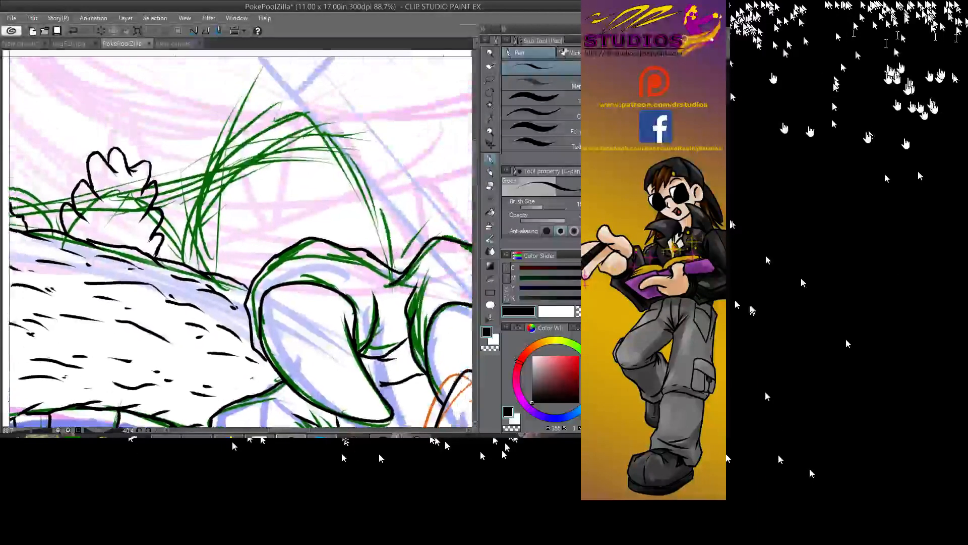
pyautogui.moveTo(192, 269)
pyautogui.mouseDown()
pyautogui.moveTo(174, 205)
pyautogui.moveTo(196, 222)
pyautogui.mouseUp()
pyautogui.moveTo(167, 250)
pyautogui.mouseDown()
pyautogui.moveTo(179, 239)
pyautogui.moveTo(189, 252)
pyautogui.mouseUp()
pyautogui.moveTo(191, 199)
pyautogui.mouseDown()
pyautogui.moveTo(178, 175)
pyautogui.moveTo(184, 158)
pyautogui.moveTo(214, 189)
pyautogui.moveTo(200, 166)
pyautogui.moveTo(210, 119)
pyautogui.moveTo(219, 112)
pyautogui.moveTo(246, 154)
pyautogui.mouseUp()
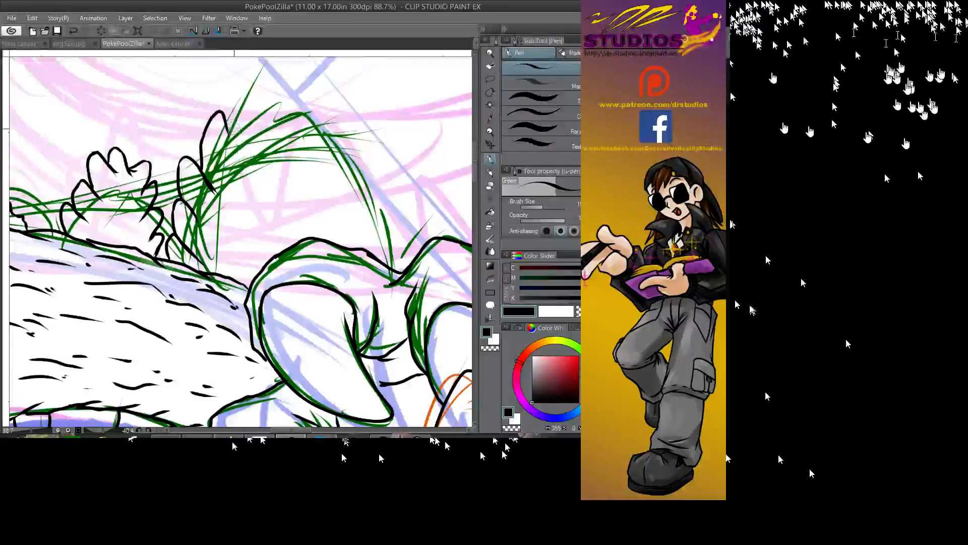
pyautogui.moveTo(226, 120); pyautogui.dragTo(244, 161)
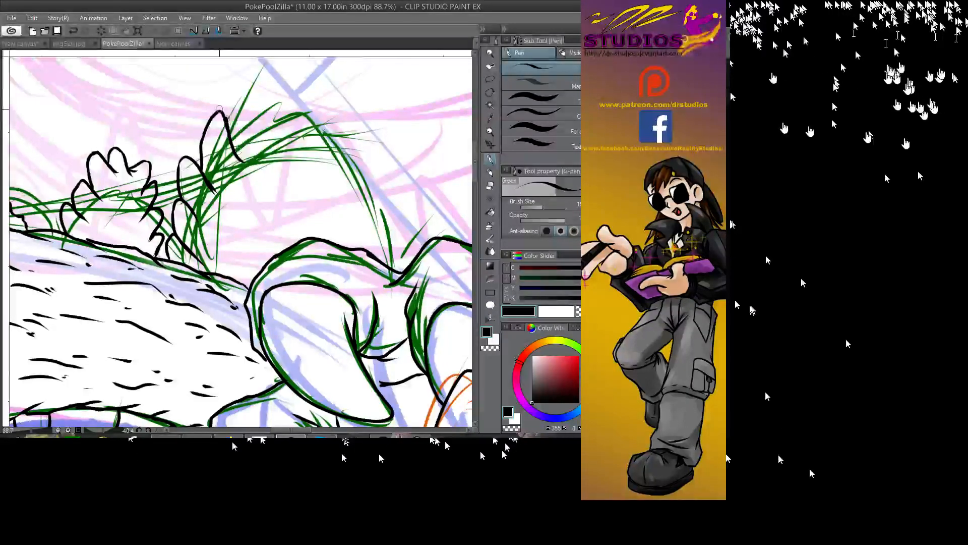
pyautogui.moveTo(220, 109)
pyautogui.mouseDown()
pyautogui.moveTo(245, 74)
pyautogui.moveTo(262, 126)
pyautogui.moveTo(261, 79)
pyautogui.moveTo(276, 75)
pyautogui.moveTo(279, 120)
pyautogui.moveTo(290, 96)
pyautogui.moveTo(303, 103)
pyautogui.moveTo(296, 144)
pyautogui.moveTo(315, 132)
pyautogui.moveTo(322, 154)
pyautogui.moveTo(301, 180)
pyautogui.mouseUp()
pyautogui.hotkey('ctrl', 'z')
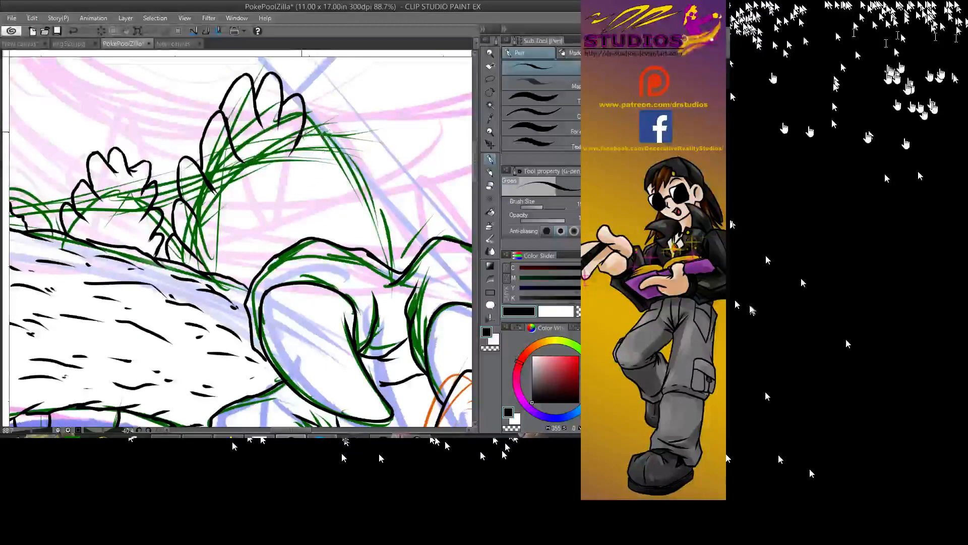
# - Try inking the stepped points of the large spine's rear edge down toward the black back outline
pyautogui.moveTo(317, 131)
pyautogui.mouseDown()
pyautogui.moveTo(328, 146)
pyautogui.moveTo(298, 186)
pyautogui.mouseUp()
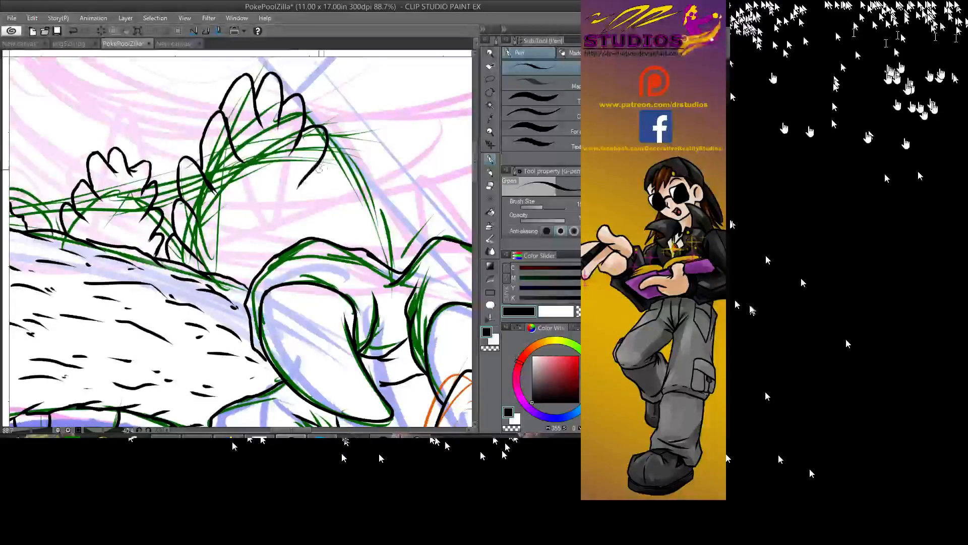
pyautogui.moveTo(333, 148)
pyautogui.mouseDown()
pyautogui.moveTo(344, 171)
pyautogui.moveTo(345, 162)
pyautogui.moveTo(334, 185)
pyautogui.moveTo(343, 205)
pyautogui.moveTo(331, 231)
pyautogui.moveTo(342, 234)
pyautogui.moveTo(345, 198)
pyautogui.moveTo(334, 230)
pyautogui.moveTo(339, 199)
pyautogui.moveTo(332, 218)
pyautogui.moveTo(339, 224)
pyautogui.moveTo(345, 174)
pyautogui.moveTo(355, 198)
pyautogui.moveTo(323, 232)
pyautogui.moveTo(356, 211)
pyautogui.moveTo(308, 220)
pyautogui.mouseUp()
pyautogui.hotkey('ctrl', 'z')
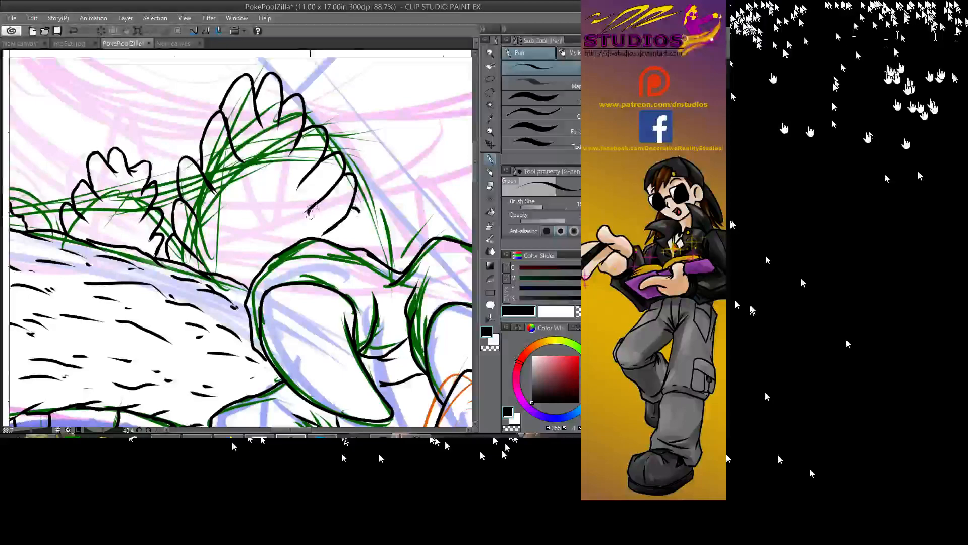
pyautogui.moveTo(303, 179); pyautogui.dragTo(299, 192)
pyautogui.moveTo(300, 140); pyautogui.dragTo(292, 160)
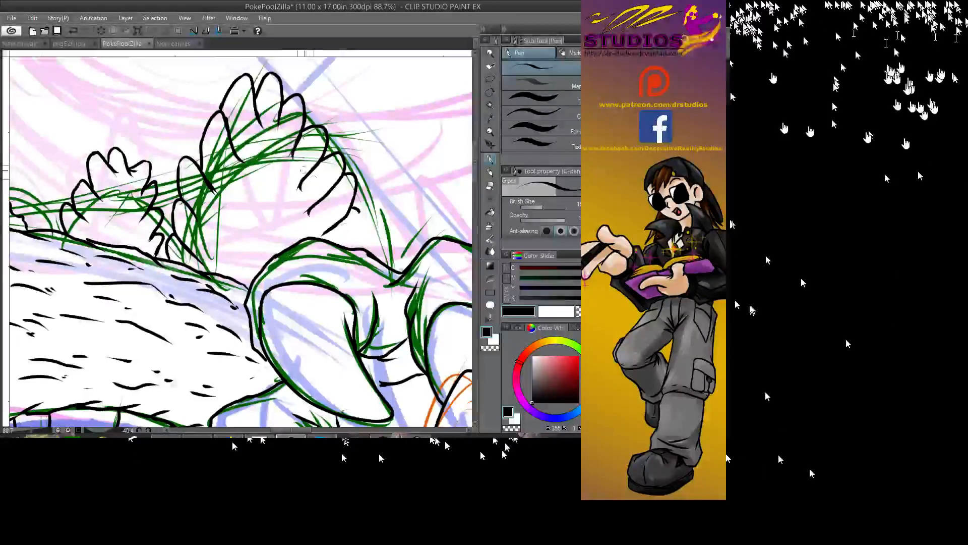
pyautogui.moveTo(356, 204)
pyautogui.mouseDown()
pyautogui.moveTo(364, 234)
pyautogui.moveTo(351, 252)
pyautogui.mouseUp()
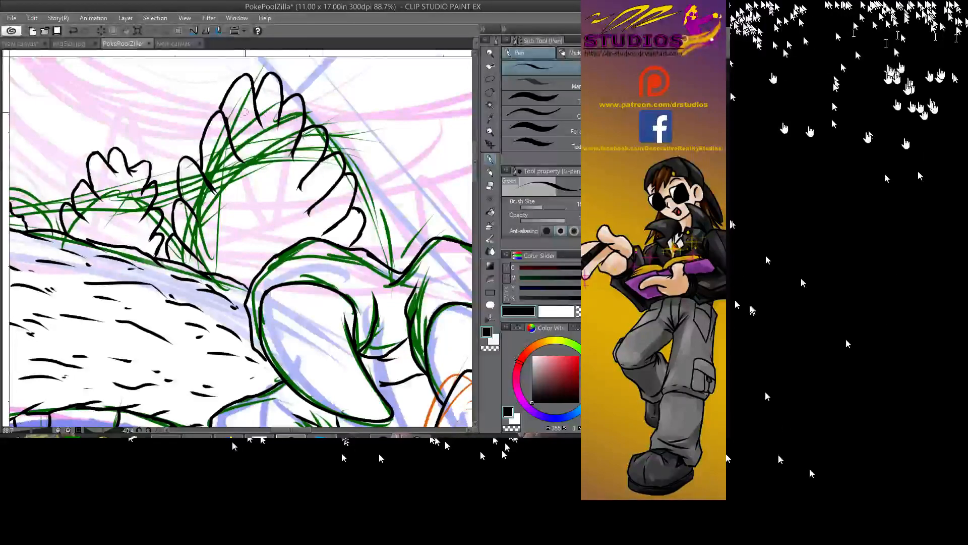
# - Remove the inked rear-edge strokes of the large dorsal spine
pyautogui.hotkey('ctrl', 'z')
pyautogui.hotkey('ctrl', 'z')
pyautogui.hotkey('ctrl', 'z')
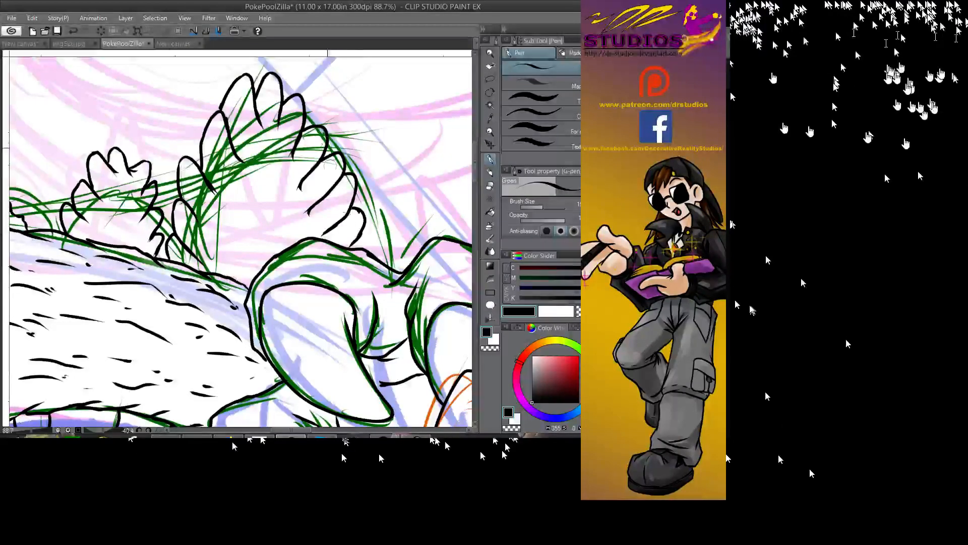
pyautogui.hotkey('ctrl', 'y')
pyautogui.hotkey('ctrl', 'y')
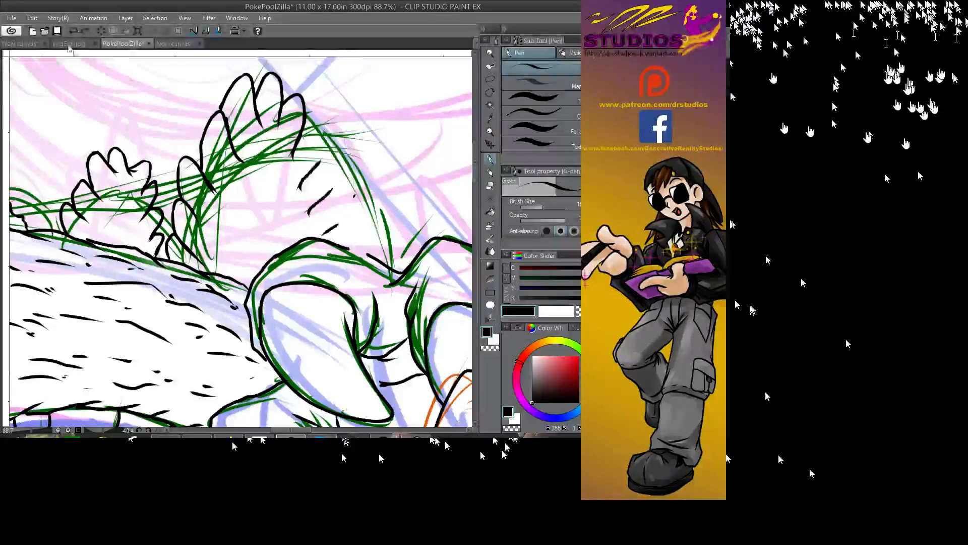
pyautogui.hotkey('ctrl', 'z')
pyautogui.hotkey('ctrl', 'z')
pyautogui.hotkey('ctrl', 'z')
pyautogui.hotkey('ctrl', 'z')
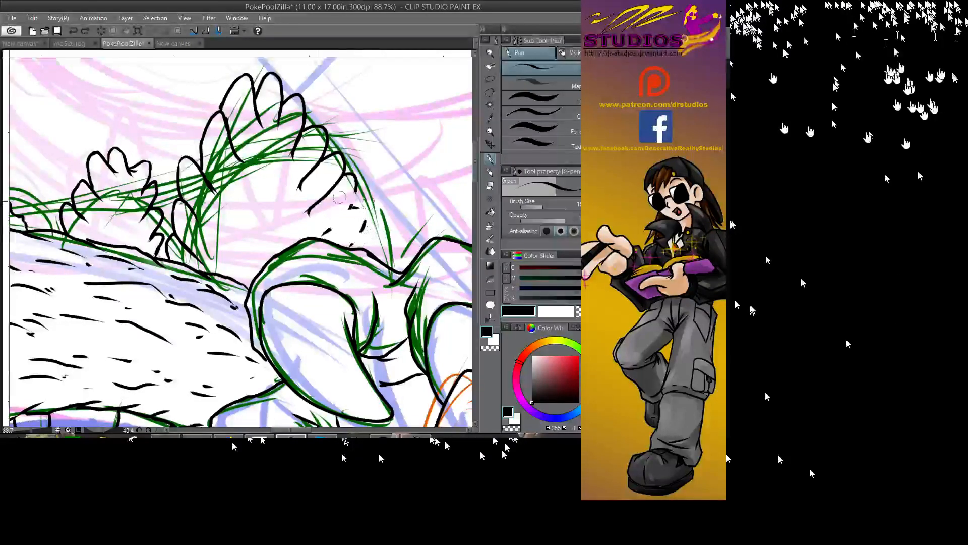
pyautogui.hotkey('ctrl', 'z')
pyautogui.hotkey('ctrl', 'z')
pyautogui.hotkey('ctrl', 'z')
pyautogui.hotkey('ctrl', 'z')
pyautogui.hotkey('ctrl', 'z')
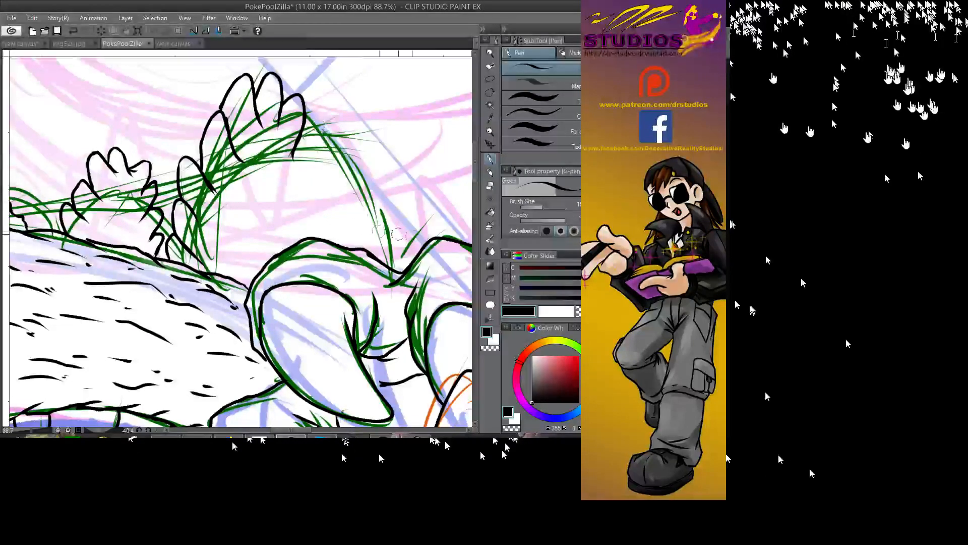
# - Remove the remaining ink of the large dorsal spine and the medium spine in front of it
pyautogui.hotkey('ctrl', 'z')
pyautogui.hotkey('ctrl', 'z')
pyautogui.hotkey('ctrl', 'z')
pyautogui.hotkey('ctrl', 'z')
pyautogui.hotkey('ctrl', 'z')
pyautogui.hotkey('ctrl', 'z')
pyautogui.hotkey('ctrl', 'z')
pyautogui.hotkey('ctrl', 'z')
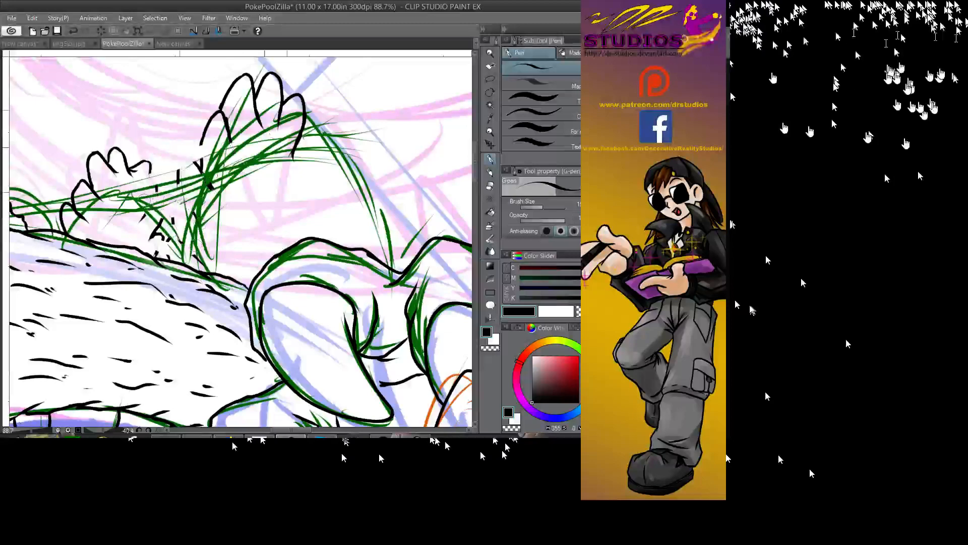
pyautogui.hotkey('ctrl', 'z')
pyautogui.hotkey('ctrl', 'z')
pyautogui.hotkey('ctrl', 'z')
pyautogui.hotkey('ctrl', 'z')
pyautogui.hotkey('ctrl', 'z')
pyautogui.hotkey('ctrl', 'z')
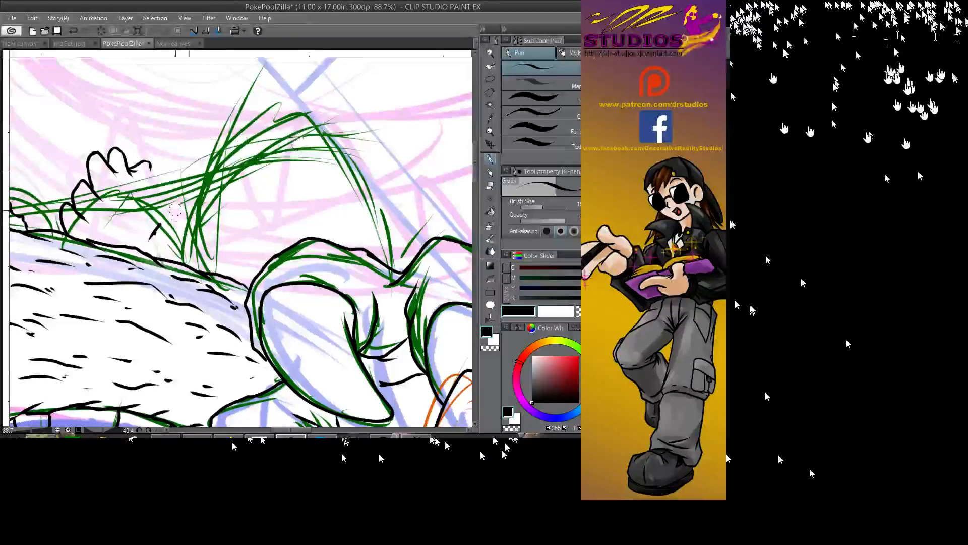
pyautogui.hotkey('ctrl', 'z')
pyautogui.hotkey('ctrl', 'z')
pyautogui.hotkey('ctrl', 'z')
pyautogui.hotkey('ctrl', 'z')
pyautogui.hotkey('ctrl', 'z')
pyautogui.hotkey('ctrl', 'z')
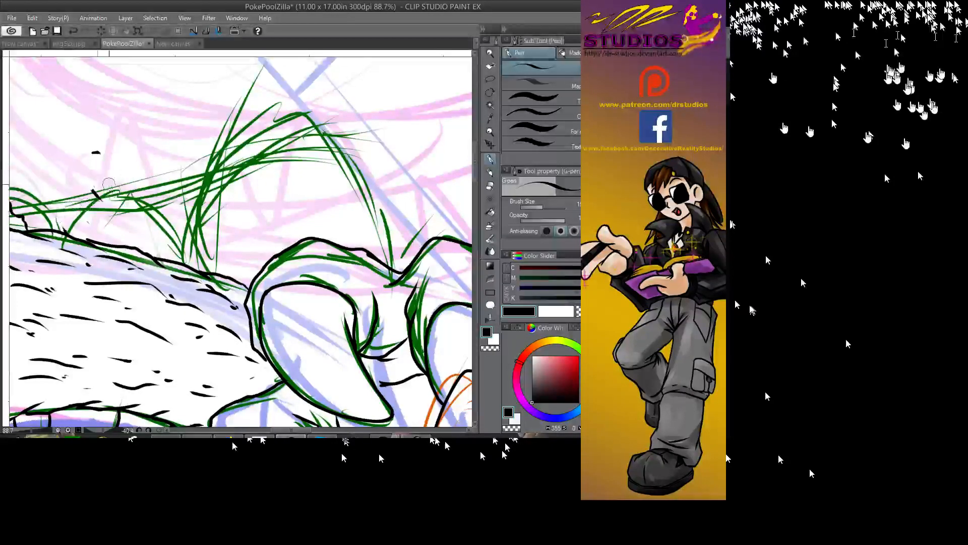
pyautogui.hotkey('ctrl', 'z')
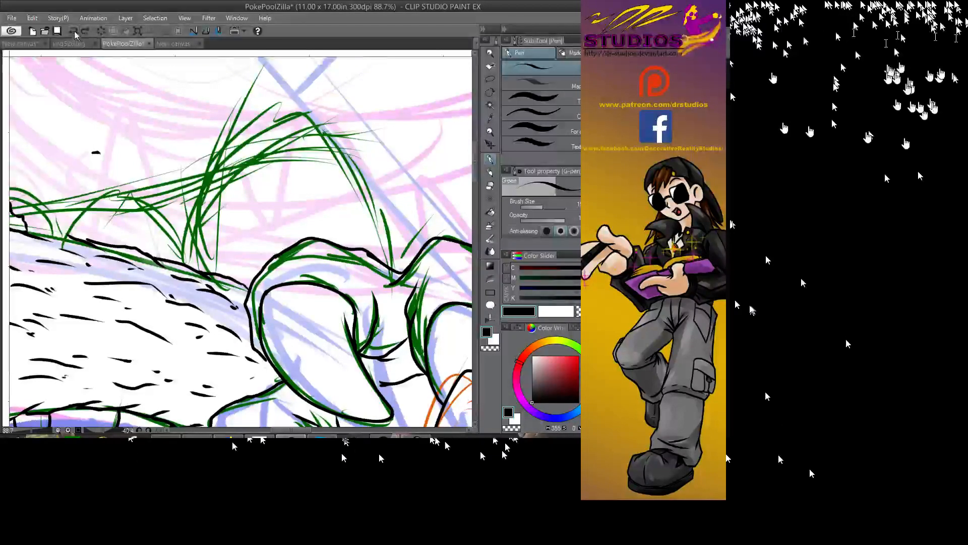
# - Restore the removed outlines of the medium spine and the front part of the large spine
pyautogui.hotkey('ctrl', 'y')
pyautogui.hotkey('ctrl', 'y')
pyautogui.hotkey('ctrl', 'y')
pyautogui.hotkey('ctrl', 'y')
pyautogui.hotkey('ctrl', 'y')
pyautogui.hotkey('ctrl', 'y')
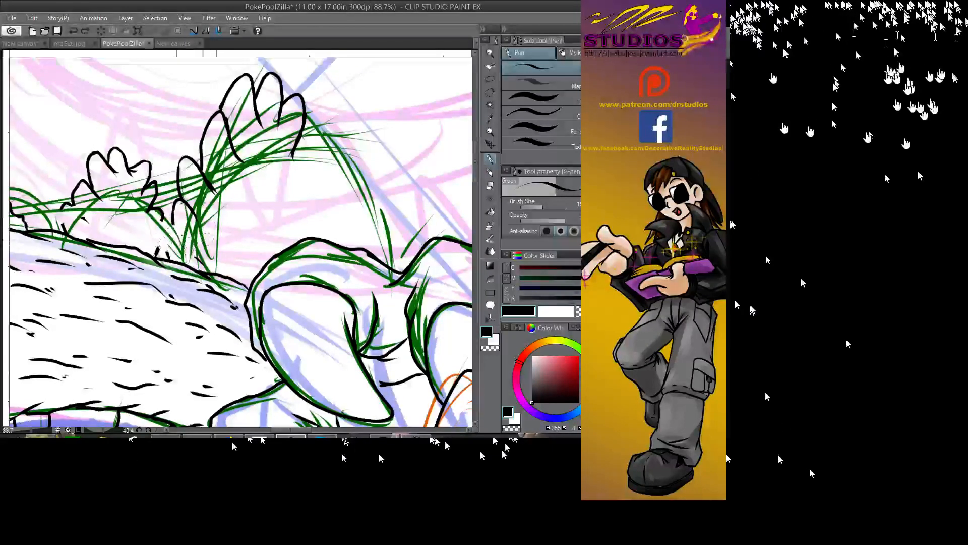
pyautogui.hotkey('ctrl', 'y')
pyautogui.hotkey('ctrl', 'y')
pyautogui.hotkey('ctrl', 'y')
pyautogui.hotkey('ctrl', 'y')
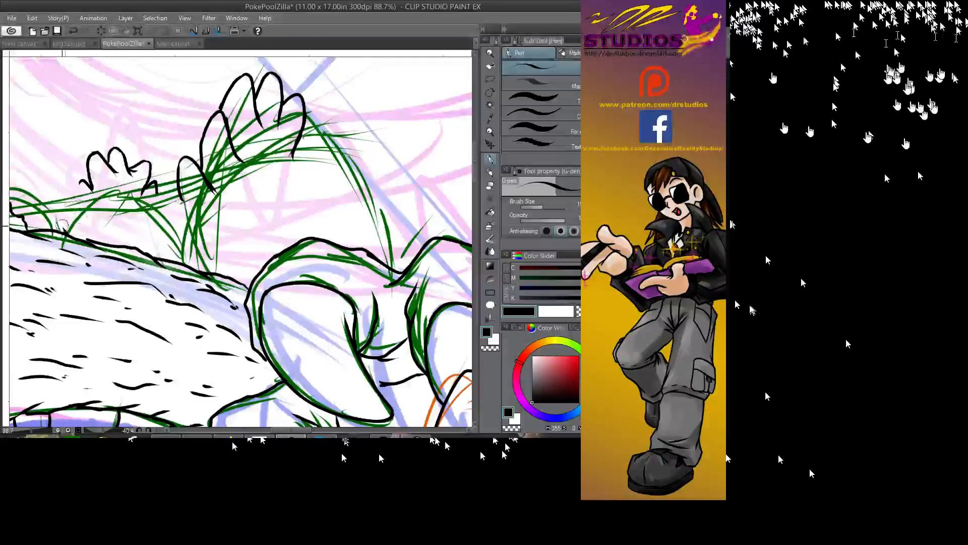
# - Clear the restored medium and large spine outlines, leaving only the green sketch there
pyautogui.hotkey('ctrl', 'z')
pyautogui.hotkey('ctrl', 'z')
pyautogui.hotkey('ctrl', 'z')
pyautogui.hotkey('ctrl', 'z')
pyautogui.hotkey('ctrl', 'z')
pyautogui.hotkey('ctrl', 'z')
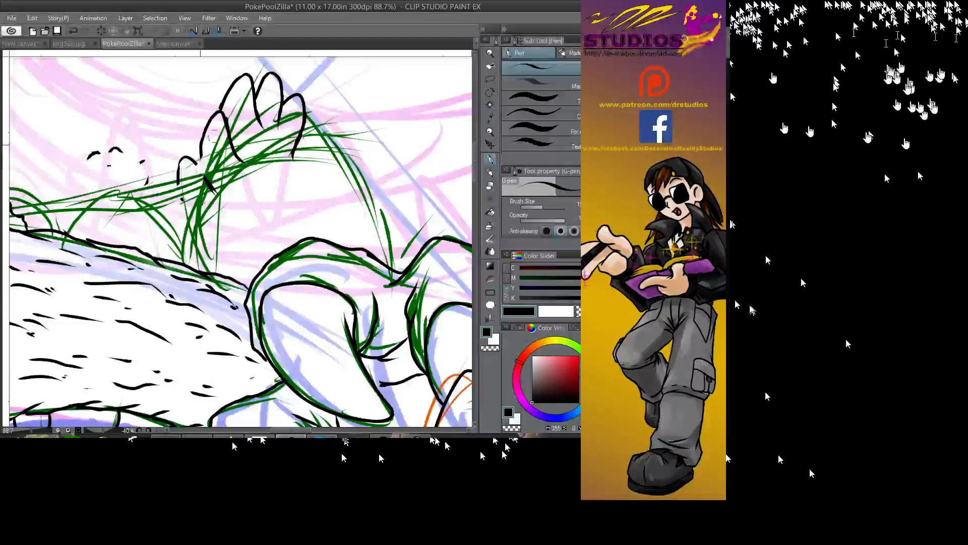
pyautogui.hotkey('ctrl', 'z')
pyautogui.hotkey('ctrl', 'z')
pyautogui.hotkey('ctrl', 'z')
pyautogui.hotkey('ctrl', 'z')
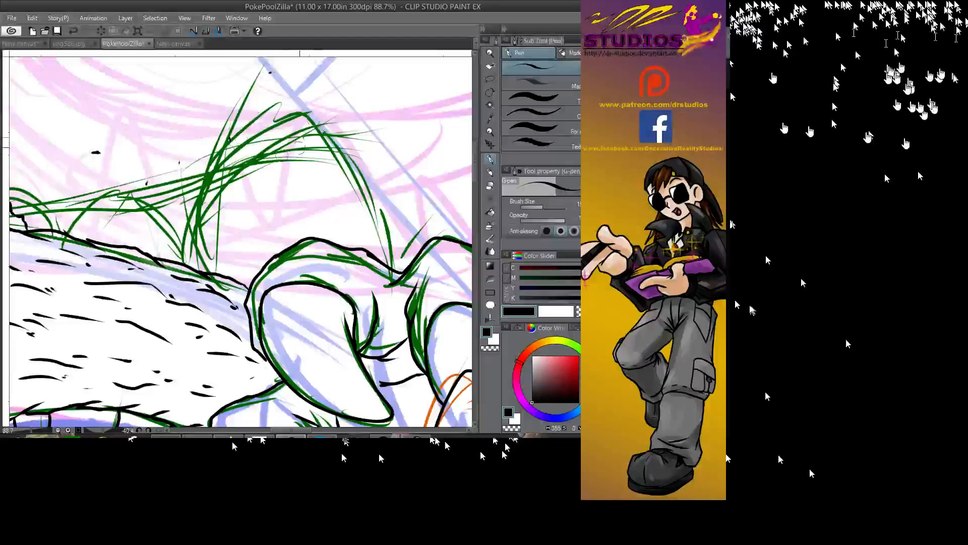
pyautogui.hotkey('ctrl', 'z')
pyautogui.hotkey('ctrl', 'z')
pyautogui.hotkey('ctrl', 'z')
pyautogui.hotkey('ctrl', 'z')
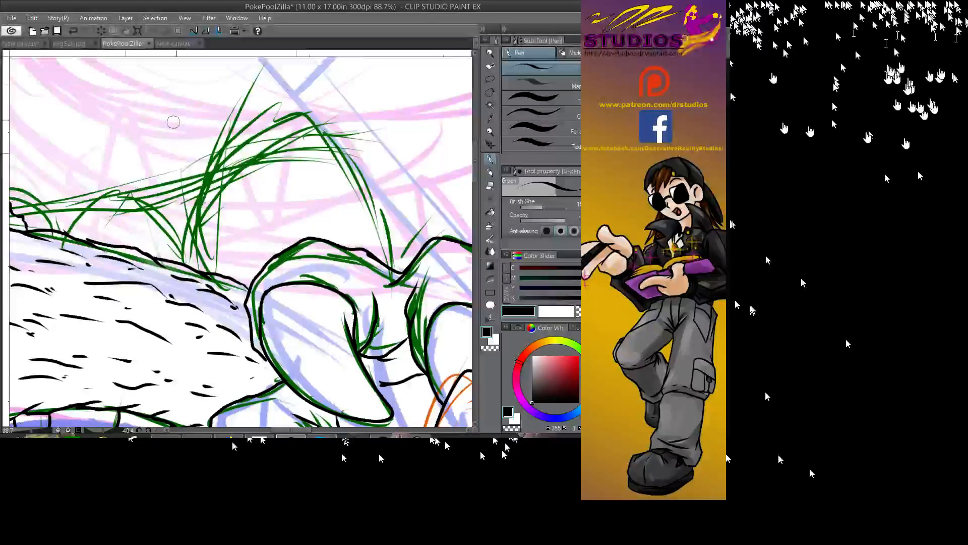
# - Remove the small jagged inked spine over the green arch, keeping the low spikes beside it
pyautogui.moveTo(173, 122); pyautogui.dragTo(373, 146)
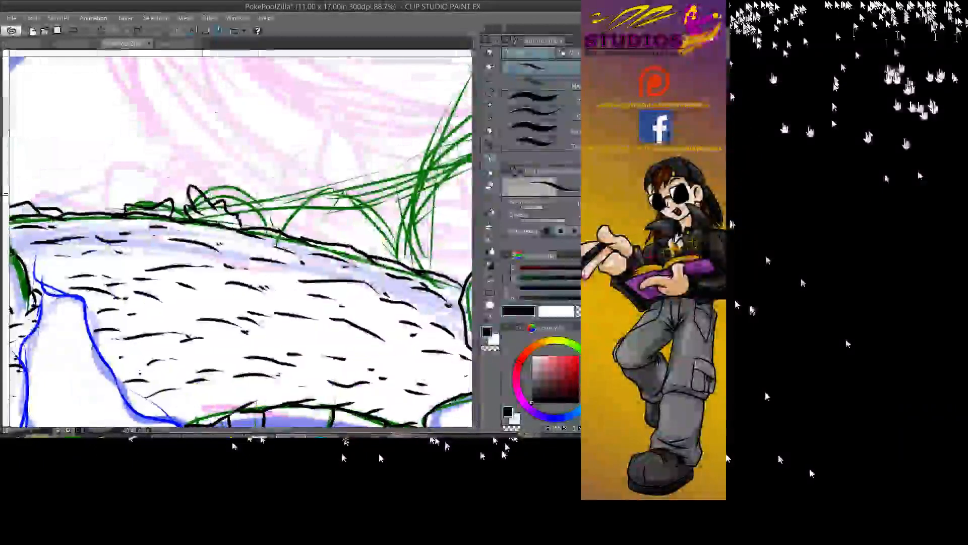
pyautogui.hotkey('ctrl', 'z')
pyautogui.hotkey('ctrl', 'z')
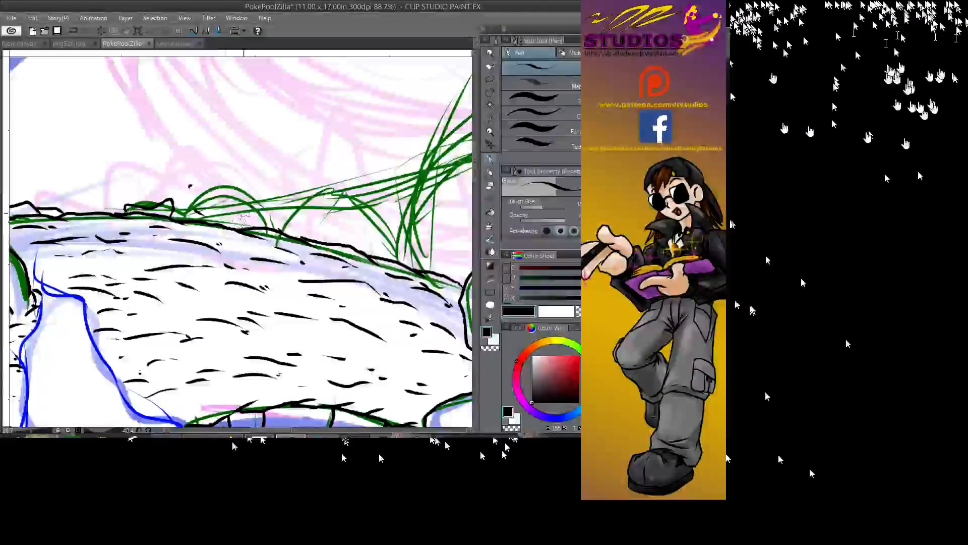
pyautogui.hotkey('ctrl', 'z')
pyautogui.hotkey('ctrl', 'z')
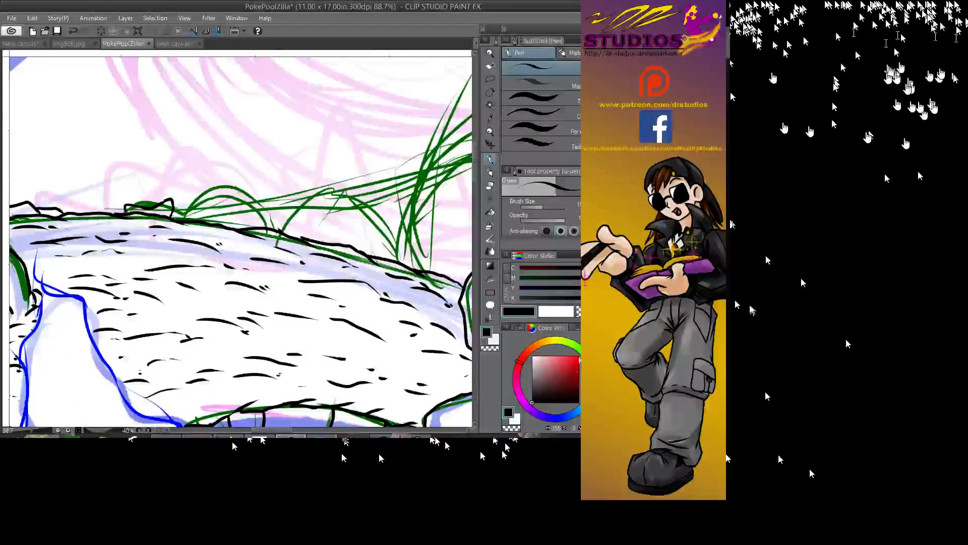
# - Set the drawing colour to a medium green for reworking the dorsal spine sketch
pyautogui.click(520, 359)
pyautogui.click(571, 368)
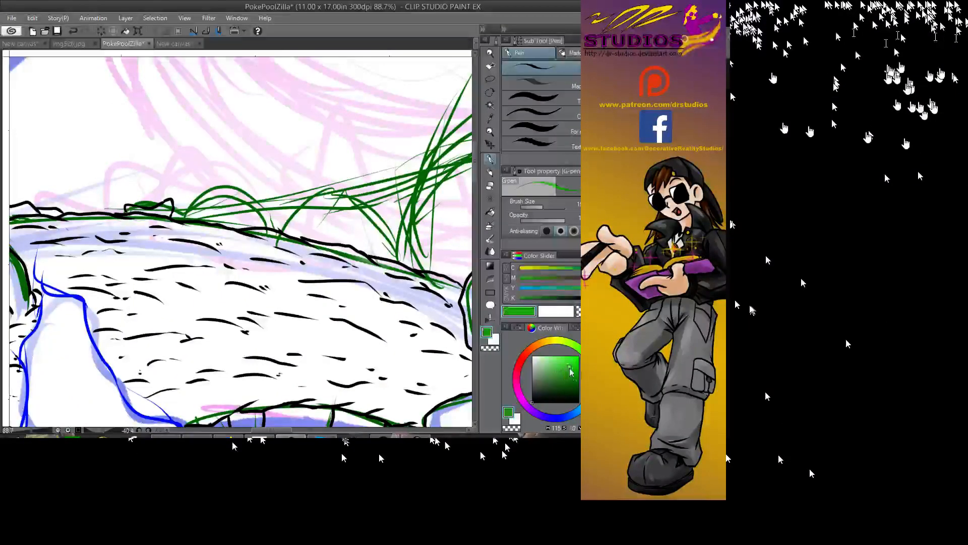
pyautogui.scroll(2, 242, 242)
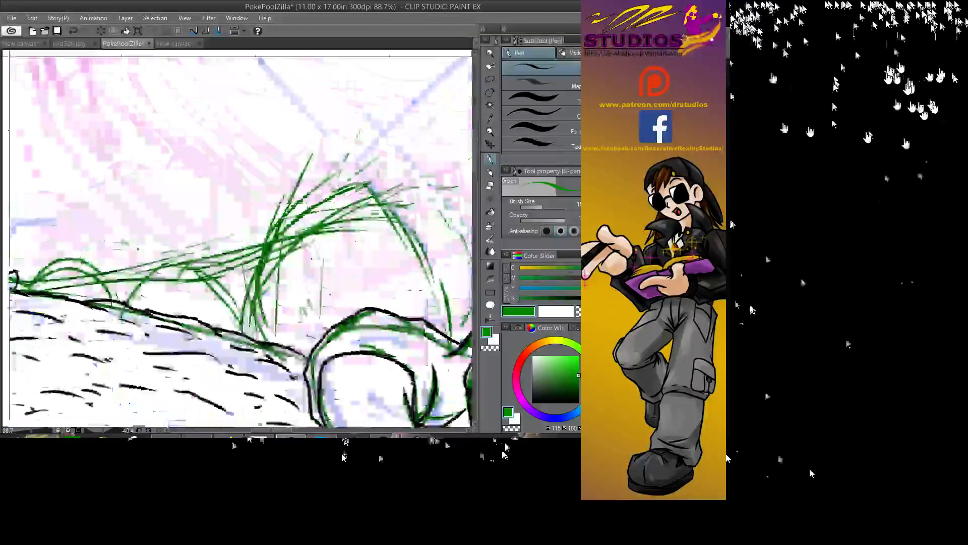
pyautogui.scroll(-5, 242, 242)
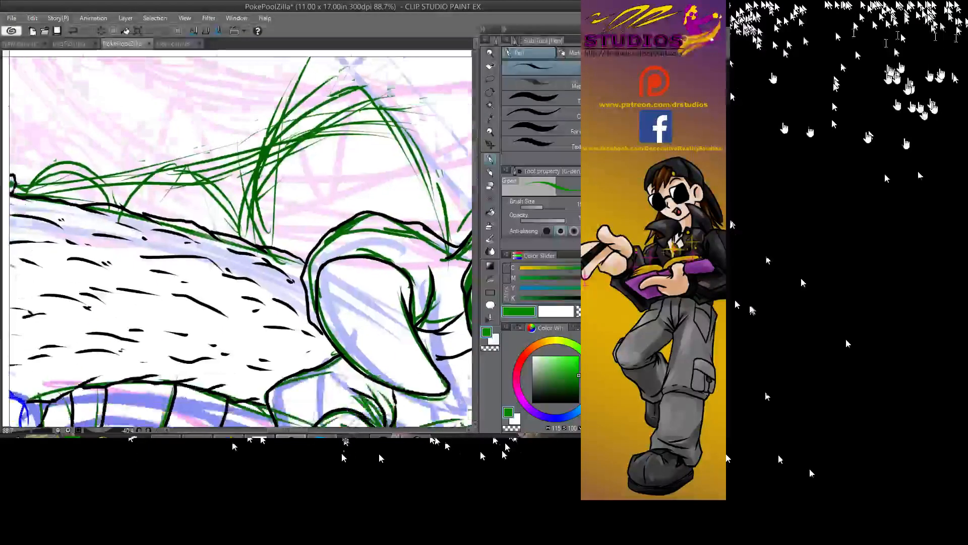
pyautogui.scroll(-3, 242, 242)
# - Fade the old green spine sketch along the monster's back with the soft eraser
pyautogui.click(490, 92)
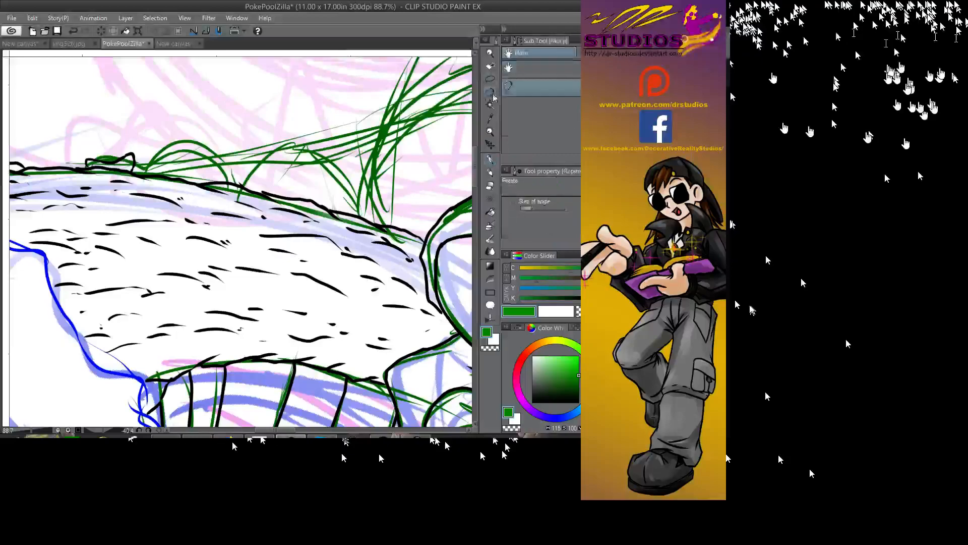
pyautogui.doubleClick(493, 93)
pyautogui.click(490, 53)
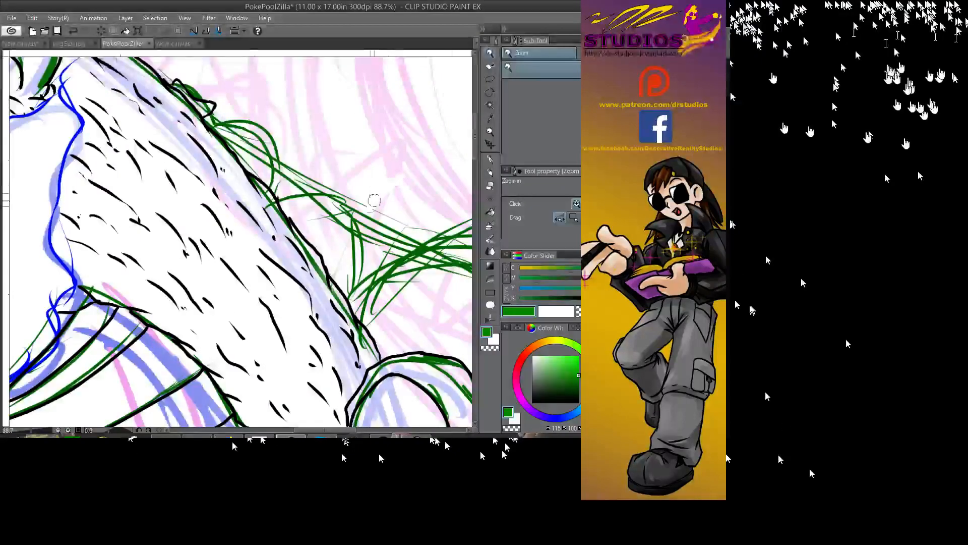
pyautogui.scroll(-6, 375, 200)
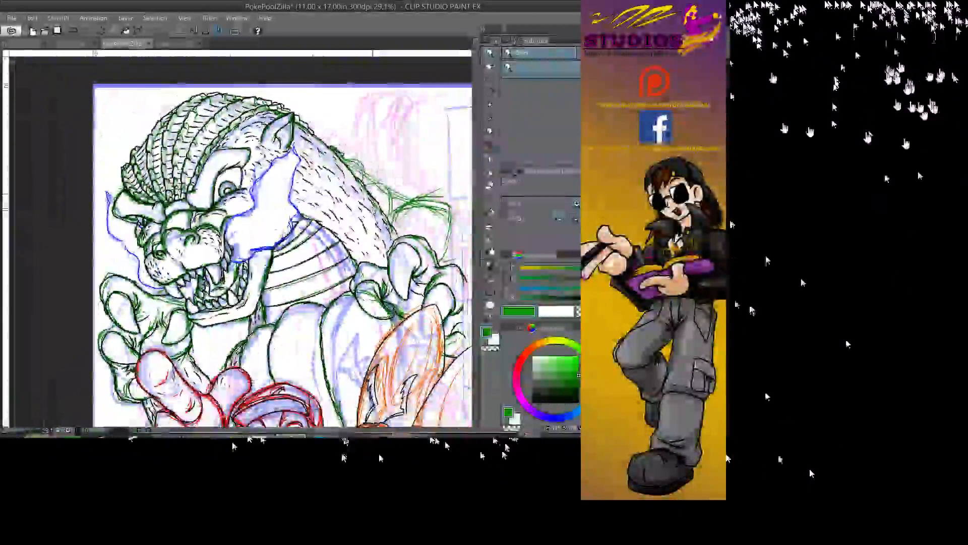
pyautogui.scroll(3, 410, 174)
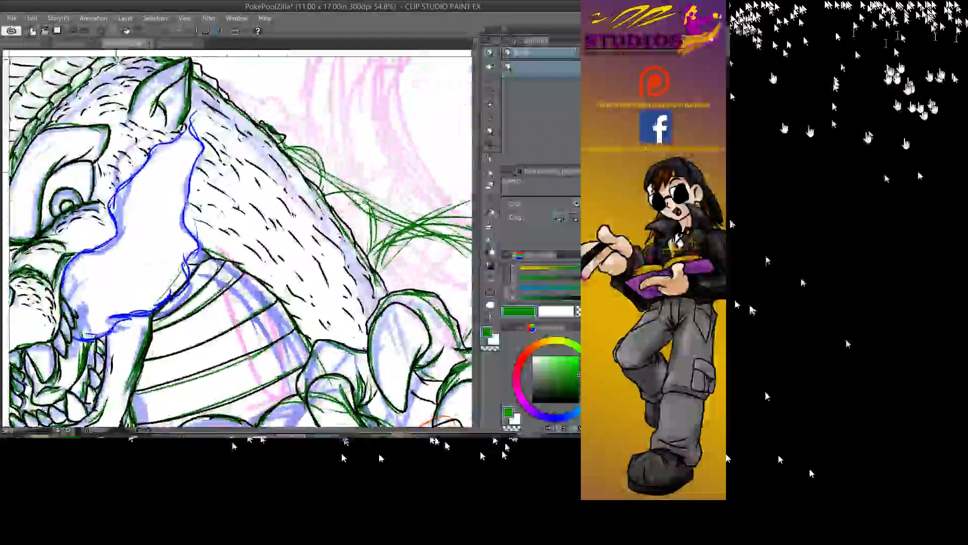
pyautogui.press('b')
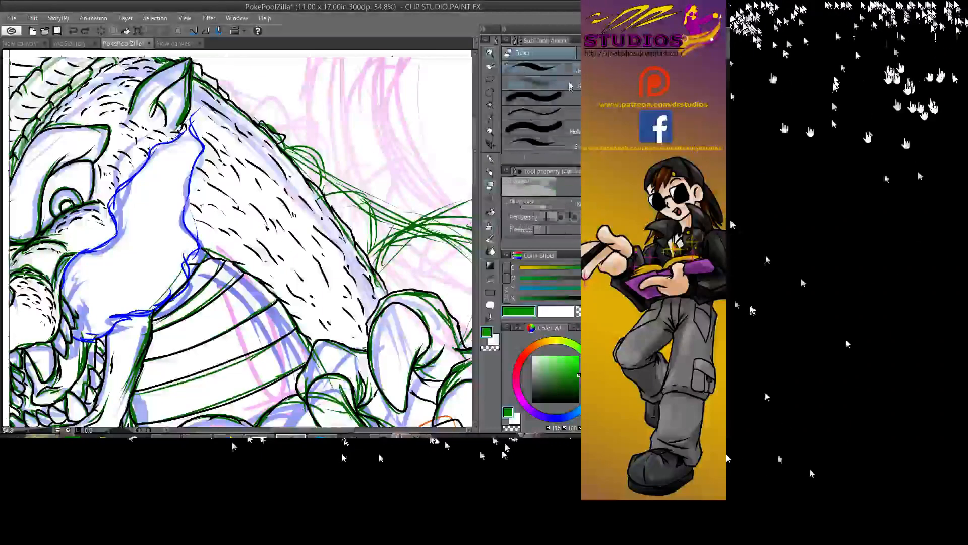
pyautogui.moveTo(375, 186)
pyautogui.mouseDown()
pyautogui.moveTo(360, 222)
pyautogui.moveTo(371, 245)
pyautogui.mouseUp()
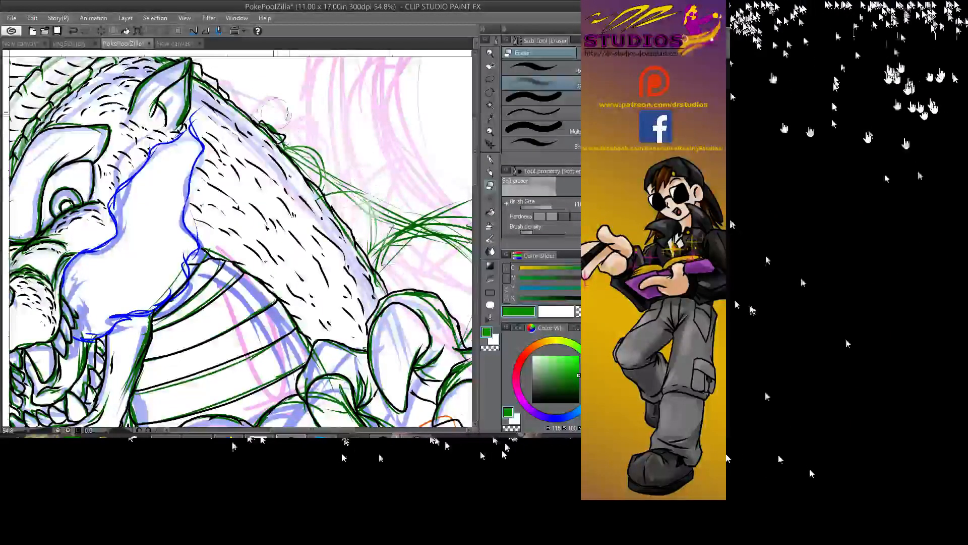
pyautogui.moveTo(275, 114); pyautogui.dragTo(159, 22)
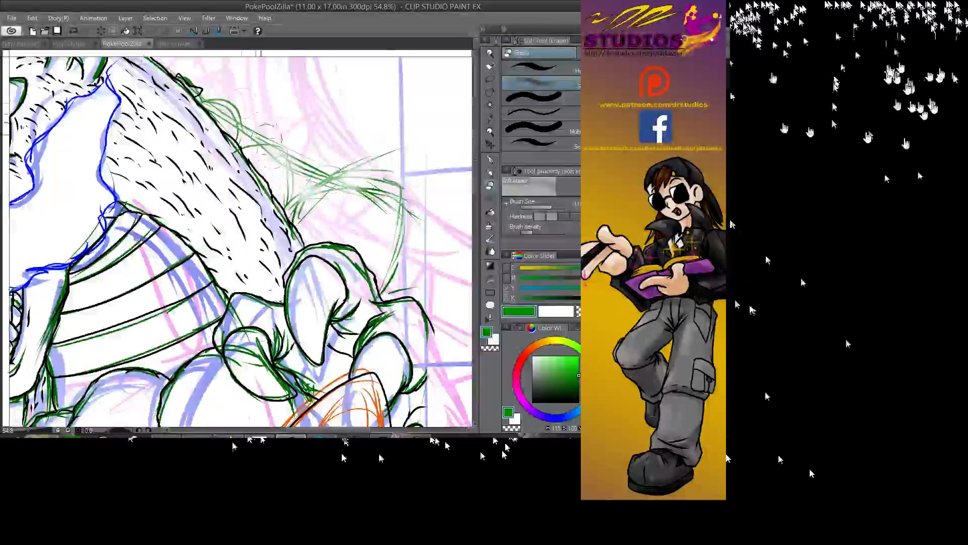
# - Sketch the front edge and top of a large angular spine in green above the raised claw hand
pyautogui.press('p')
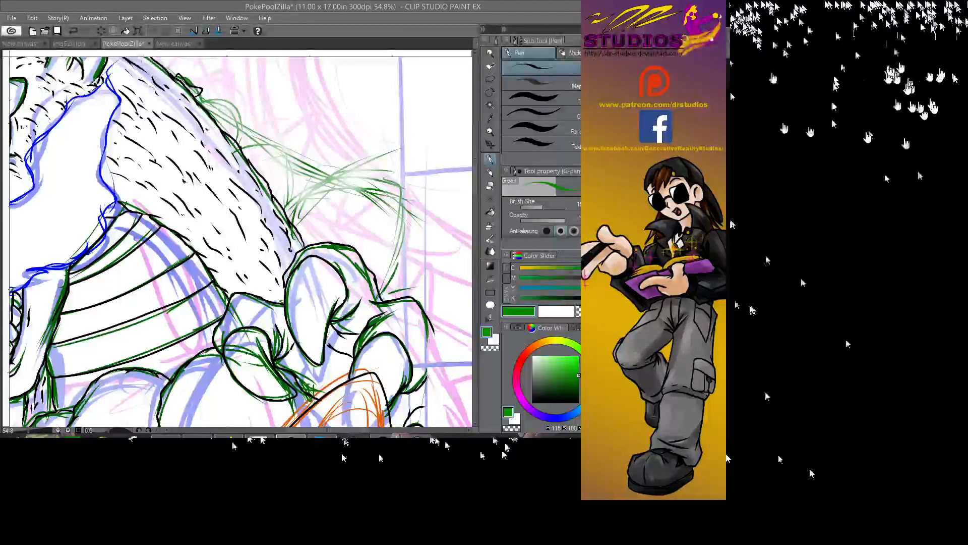
pyautogui.click(490, 145)
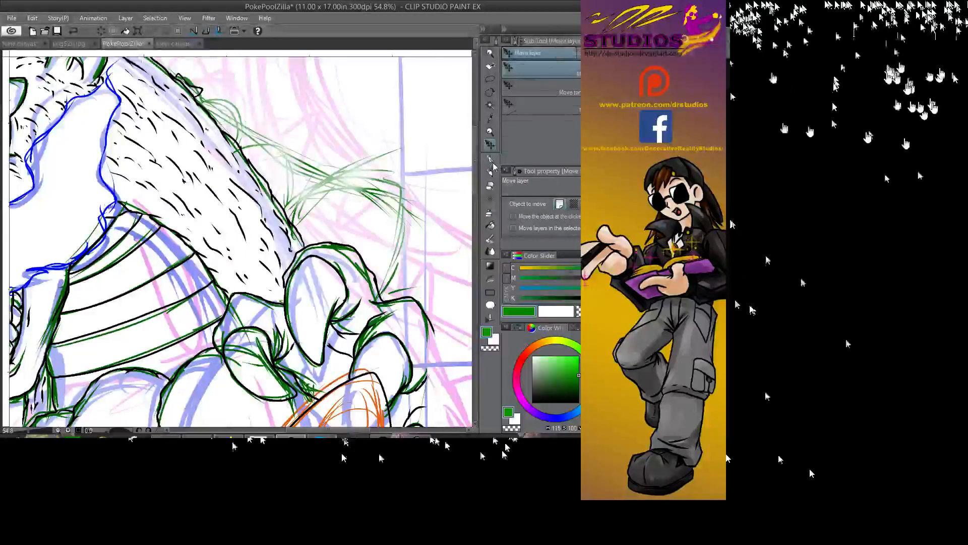
pyautogui.click(490, 160)
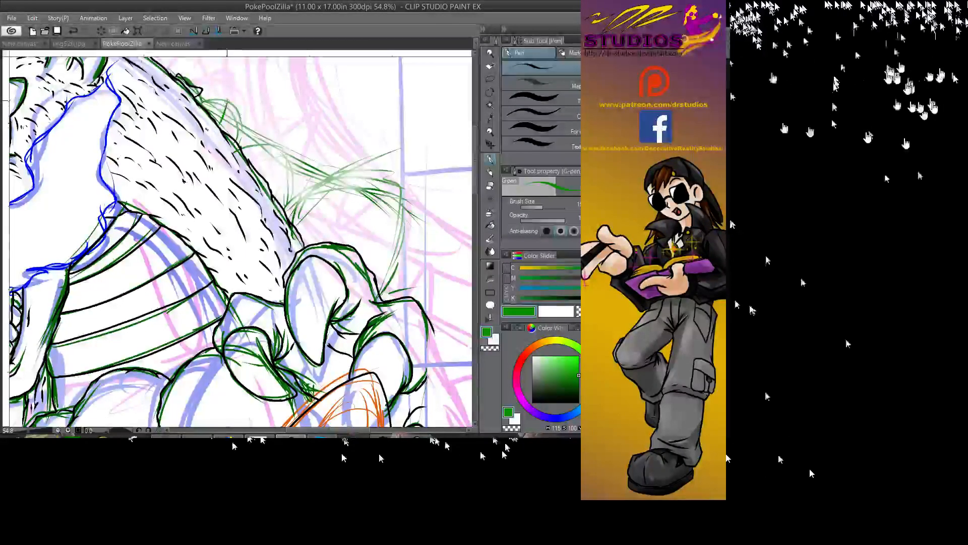
pyautogui.moveTo(266, 161); pyautogui.dragTo(287, 143)
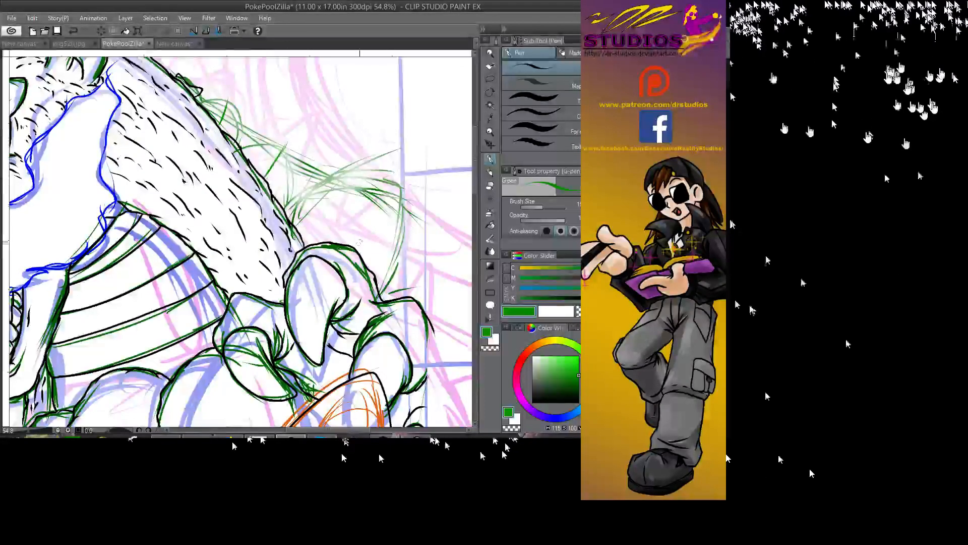
pyautogui.moveTo(351, 258); pyautogui.dragTo(403, 177)
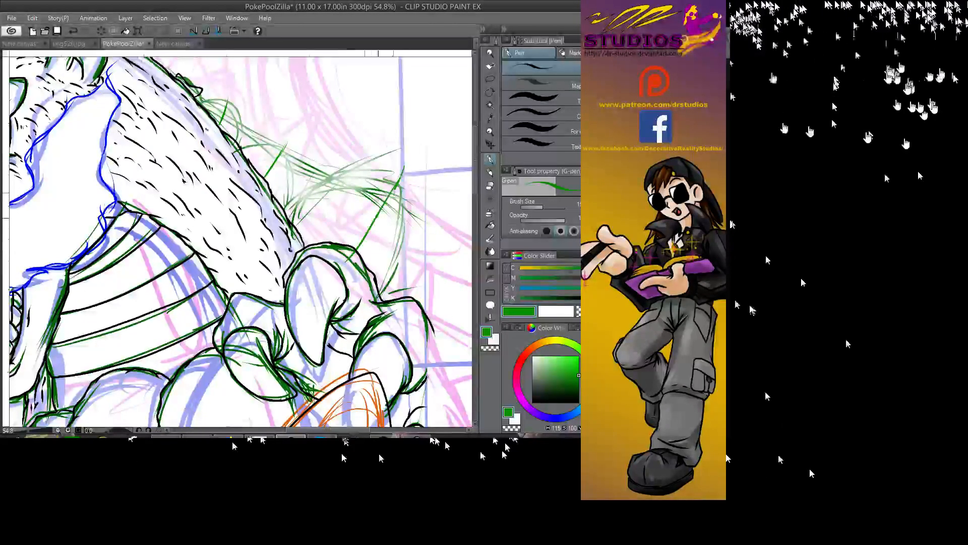
pyautogui.moveTo(360, 241); pyautogui.dragTo(395, 183)
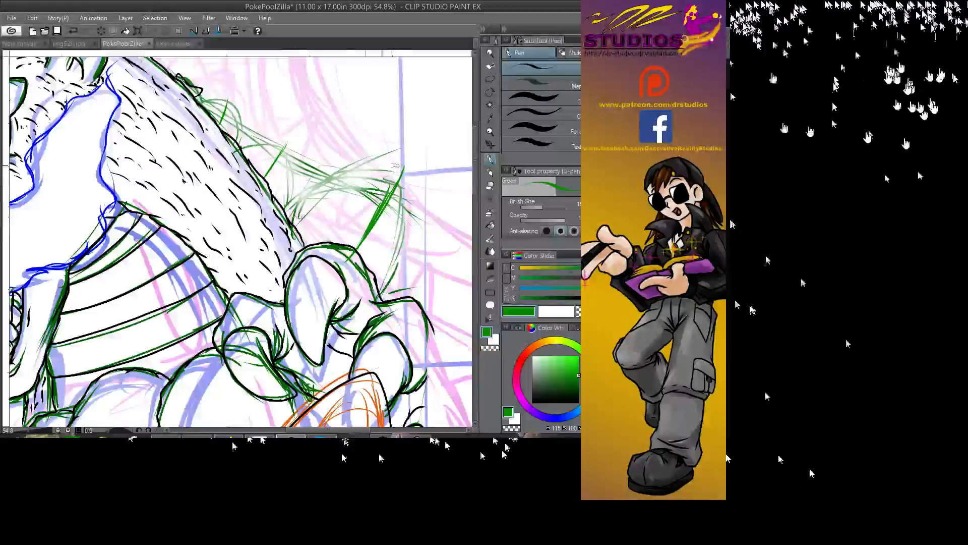
pyautogui.moveTo(388, 167)
pyautogui.mouseDown()
pyautogui.moveTo(336, 163)
pyautogui.moveTo(285, 209)
pyautogui.mouseUp()
pyautogui.moveTo(326, 171); pyautogui.dragTo(311, 186)
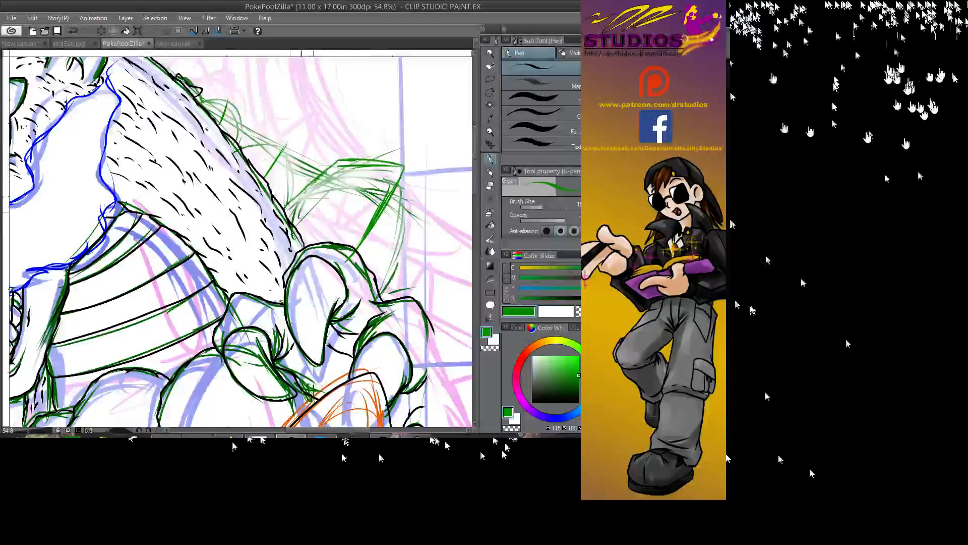
# - Sketch the outlines of a medium and a small pointed green spine along the neck ahead of the large one
pyautogui.moveTo(289, 151); pyautogui.dragTo(302, 181)
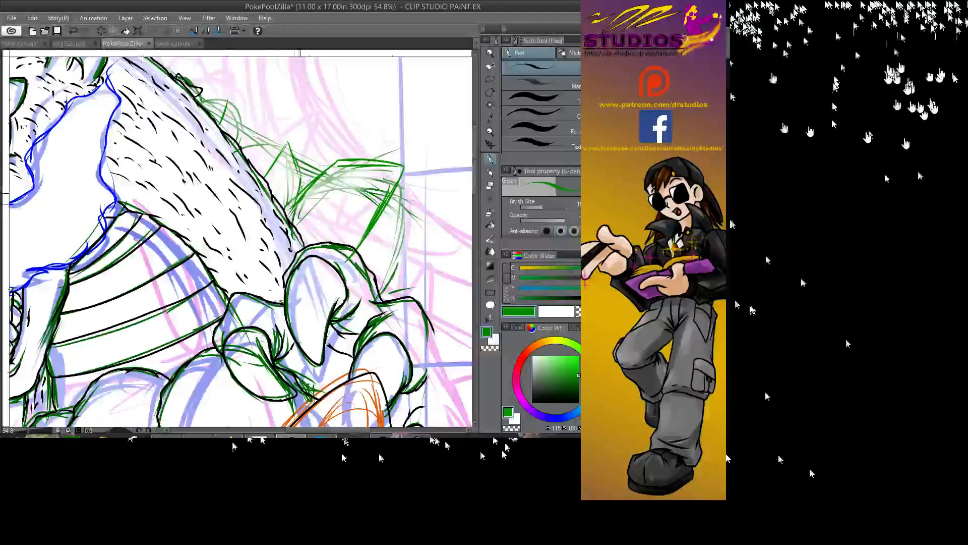
pyautogui.moveTo(290, 141); pyautogui.dragTo(256, 137)
pyautogui.moveTo(227, 99); pyautogui.dragTo(241, 139)
pyautogui.moveTo(227, 99); pyautogui.dragTo(204, 98)
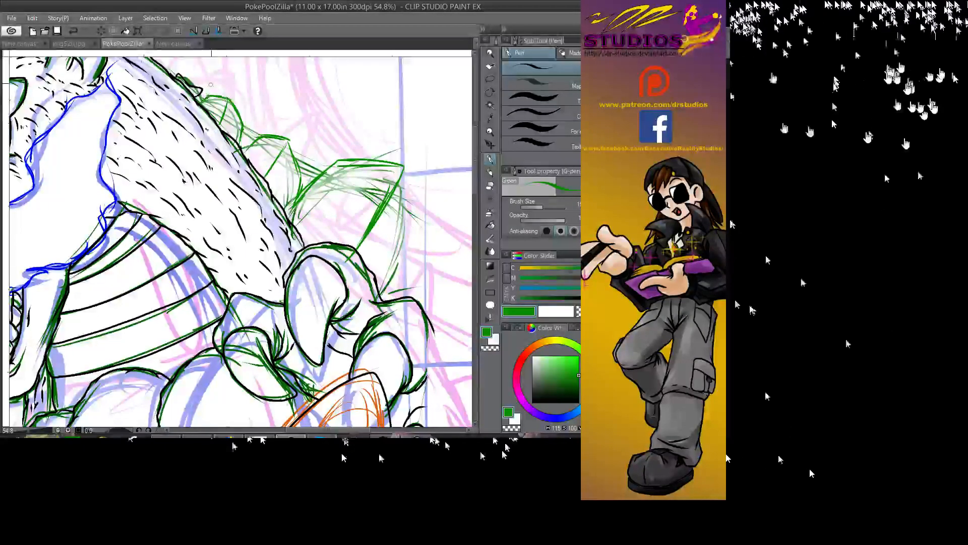
# - Draw the large spine's curved far side down to the hand and add ridge lines fanning across it
pyautogui.moveTo(404, 168)
pyautogui.mouseDown()
pyautogui.moveTo(420, 258)
pyautogui.moveTo(416, 235)
pyautogui.moveTo(414, 257)
pyautogui.mouseUp()
pyautogui.moveTo(381, 297); pyautogui.dragTo(415, 255)
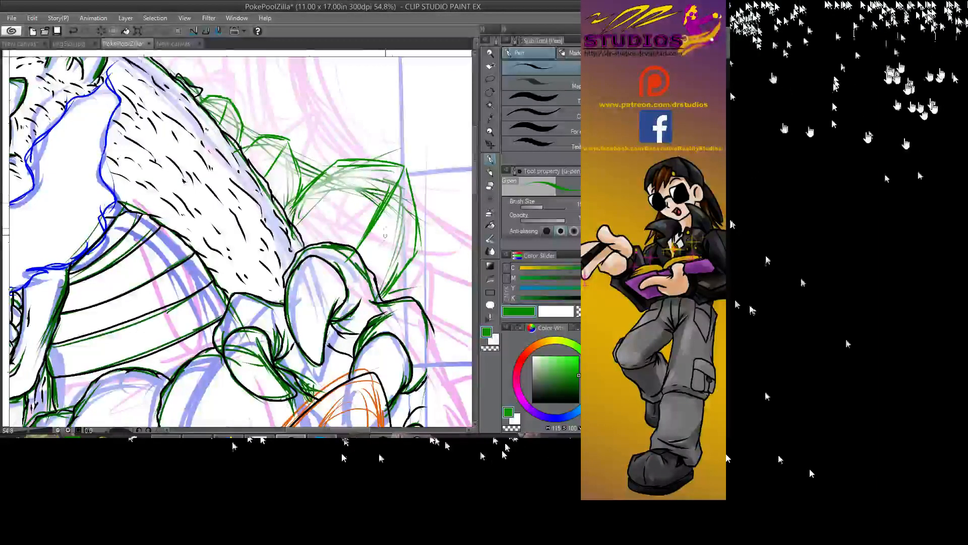
pyautogui.moveTo(344, 164); pyautogui.dragTo(352, 232)
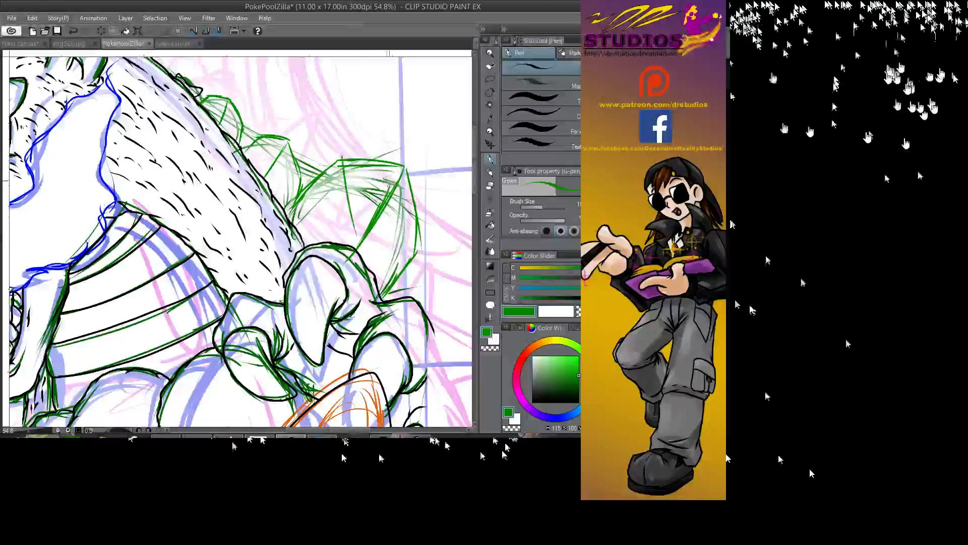
pyautogui.moveTo(378, 161)
pyautogui.mouseDown()
pyautogui.moveTo(373, 196)
pyautogui.moveTo(396, 211)
pyautogui.moveTo(364, 247)
pyautogui.mouseUp()
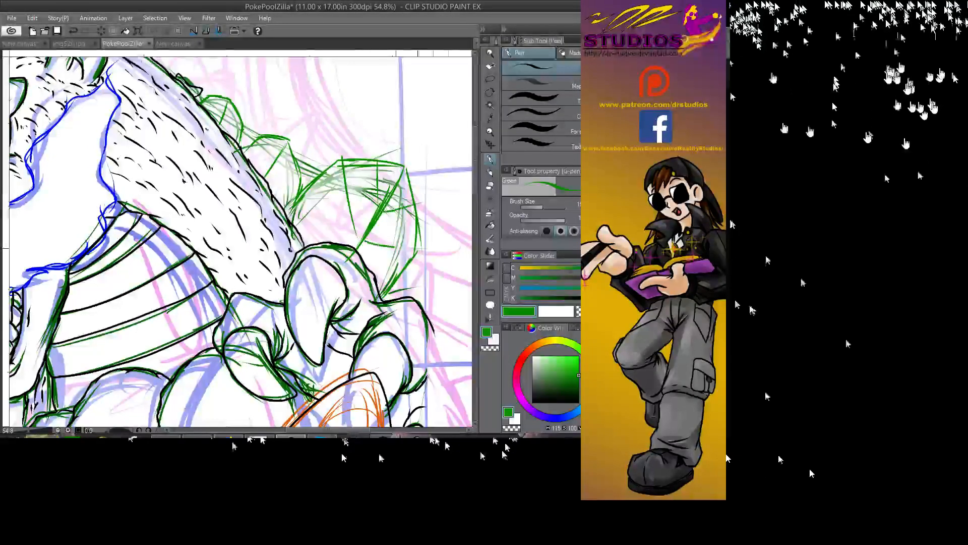
pyautogui.moveTo(316, 179); pyautogui.dragTo(318, 198)
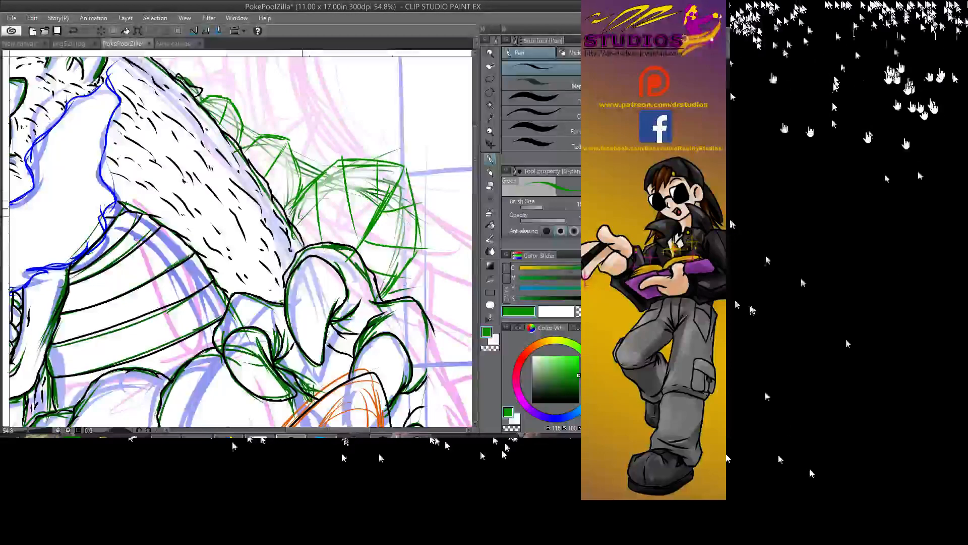
# - Add green facet and ridge lines inside the medium and small spines along the neck
pyautogui.moveTo(268, 139)
pyautogui.mouseDown()
pyautogui.moveTo(271, 163)
pyautogui.moveTo(296, 175)
pyautogui.moveTo(273, 143)
pyautogui.moveTo(307, 185)
pyautogui.mouseUp()
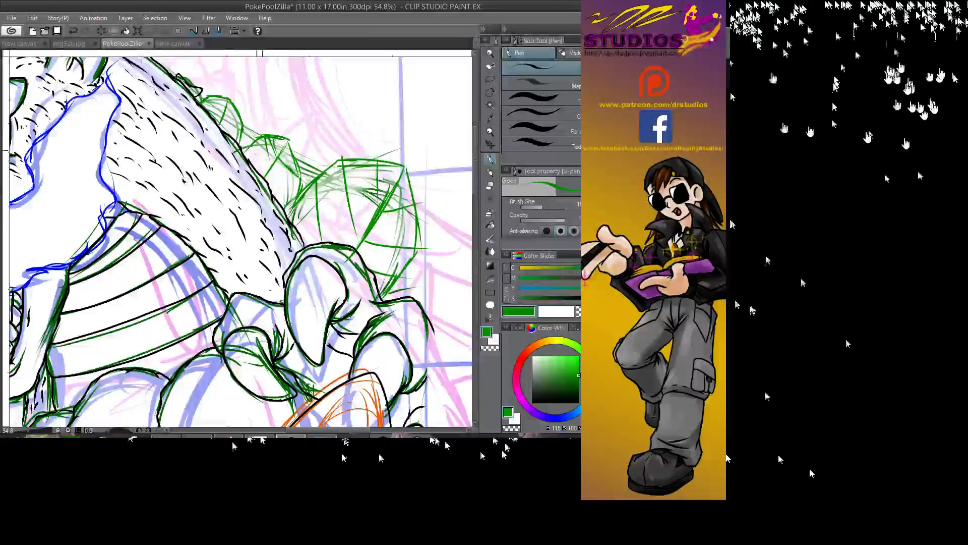
pyautogui.moveTo(290, 153); pyautogui.dragTo(266, 178)
pyautogui.moveTo(295, 136)
pyautogui.mouseDown()
pyautogui.moveTo(279, 161)
pyautogui.moveTo(292, 177)
pyautogui.moveTo(279, 188)
pyautogui.moveTo(276, 163)
pyautogui.moveTo(255, 176)
pyautogui.moveTo(279, 190)
pyautogui.mouseUp()
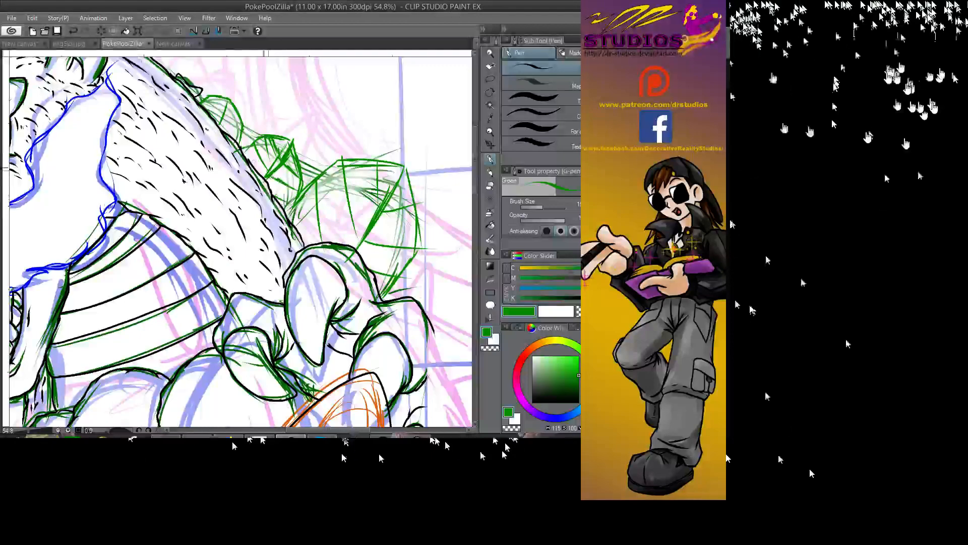
pyautogui.moveTo(228, 117); pyautogui.dragTo(219, 130)
pyautogui.moveTo(235, 98)
pyautogui.mouseDown()
pyautogui.moveTo(226, 127)
pyautogui.moveTo(212, 108)
pyautogui.moveTo(208, 119)
pyautogui.moveTo(222, 137)
pyautogui.mouseUp()
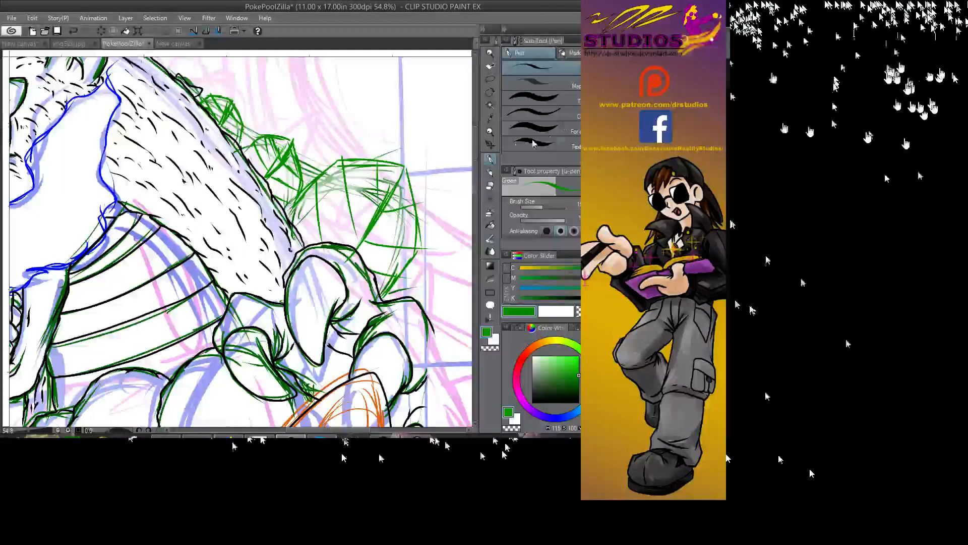
pyautogui.moveTo(233, 97); pyautogui.dragTo(194, 137)
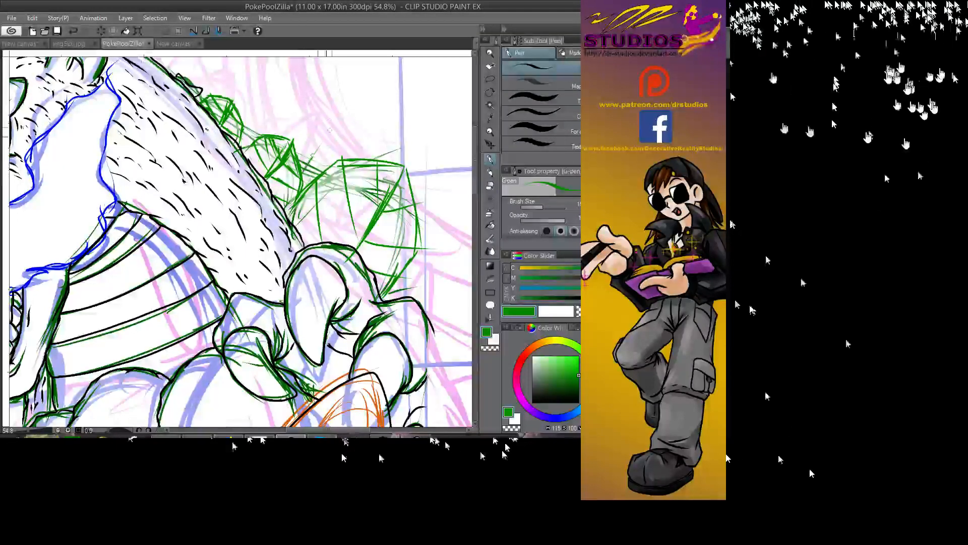
# - Sketch a large pointed green spine for a second row behind the first, reworking its outline to a bigger size
pyautogui.moveTo(305, 173)
pyautogui.mouseDown()
pyautogui.moveTo(343, 95)
pyautogui.moveTo(342, 172)
pyautogui.moveTo(327, 162)
pyautogui.moveTo(280, 173)
pyautogui.moveTo(271, 204)
pyautogui.mouseUp()
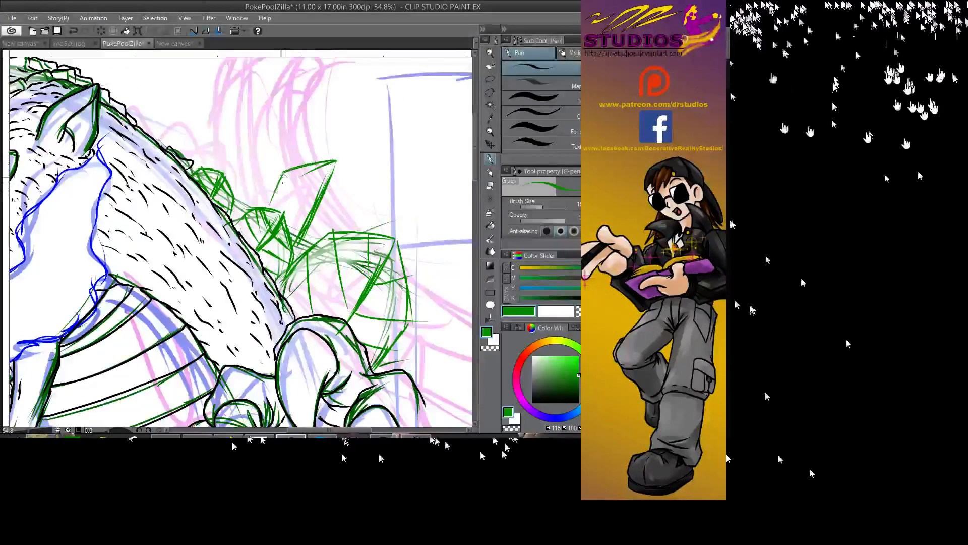
pyautogui.moveTo(343, 160); pyautogui.dragTo(358, 220)
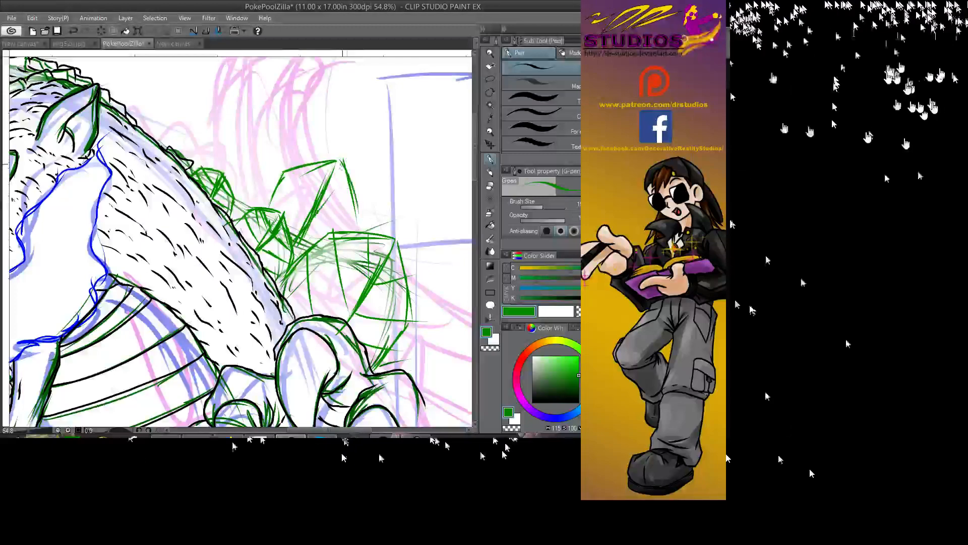
pyautogui.moveTo(333, 163)
pyautogui.mouseDown()
pyautogui.moveTo(347, 184)
pyautogui.moveTo(354, 174)
pyautogui.moveTo(298, 170)
pyautogui.mouseUp()
pyautogui.moveTo(357, 161)
pyautogui.mouseDown()
pyautogui.moveTo(297, 247)
pyautogui.moveTo(303, 239)
pyautogui.mouseUp()
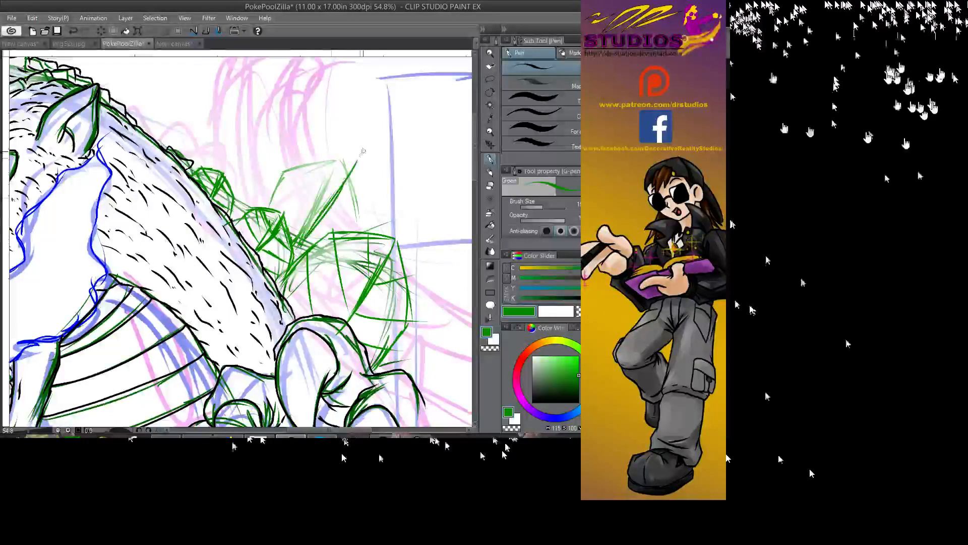
pyautogui.moveTo(361, 155)
pyautogui.mouseDown()
pyautogui.moveTo(296, 161)
pyautogui.moveTo(257, 198)
pyautogui.mouseUp()
pyautogui.moveTo(364, 155); pyautogui.dragTo(376, 233)
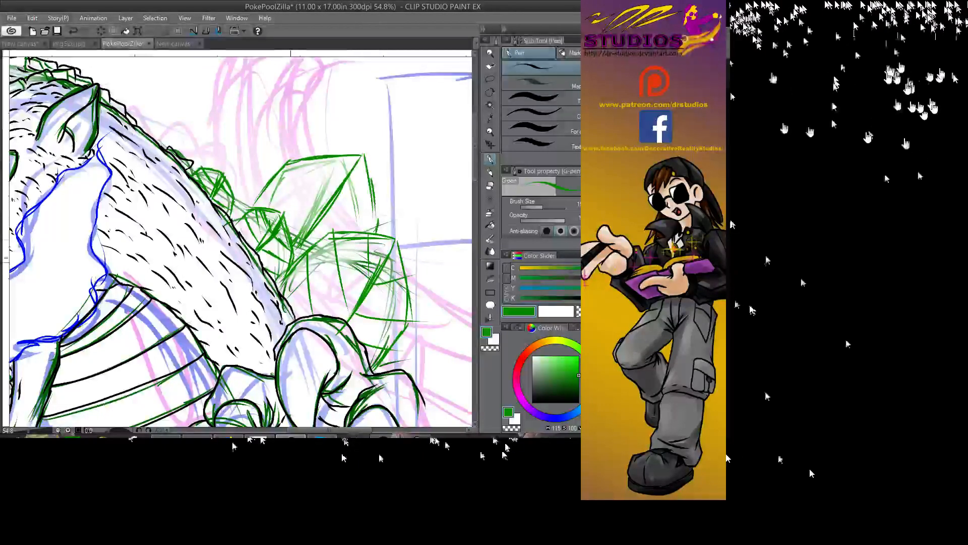
pyautogui.moveTo(301, 243); pyautogui.dragTo(292, 272)
# - Sketch the medium and small green spines of the second row, continuing up the neck toward the ear
pyautogui.moveTo(231, 186); pyautogui.dragTo(248, 154)
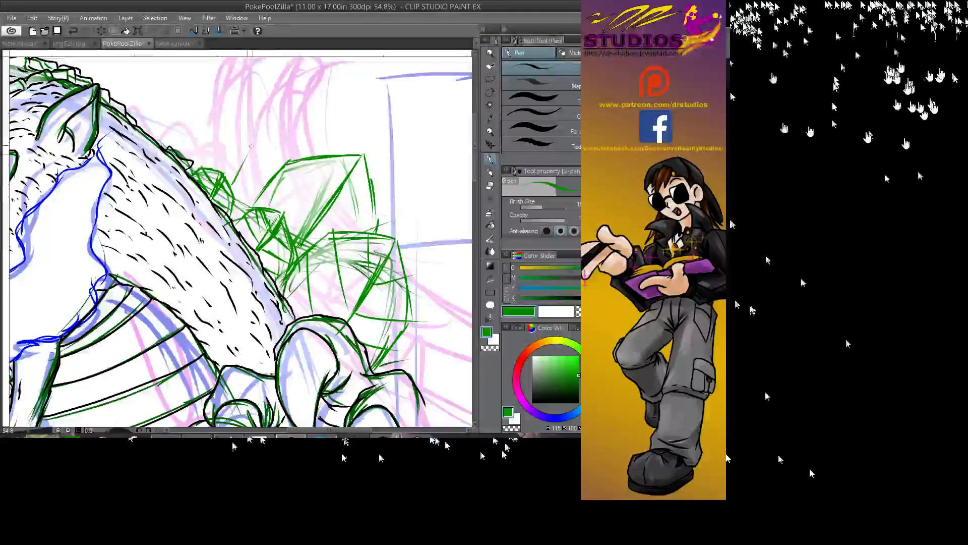
pyautogui.moveTo(229, 185)
pyautogui.mouseDown()
pyautogui.moveTo(251, 146)
pyautogui.moveTo(269, 184)
pyautogui.mouseUp()
pyautogui.moveTo(252, 147)
pyautogui.mouseDown()
pyautogui.moveTo(214, 142)
pyautogui.moveTo(193, 168)
pyautogui.mouseUp()
pyautogui.moveTo(273, 180); pyautogui.dragTo(258, 206)
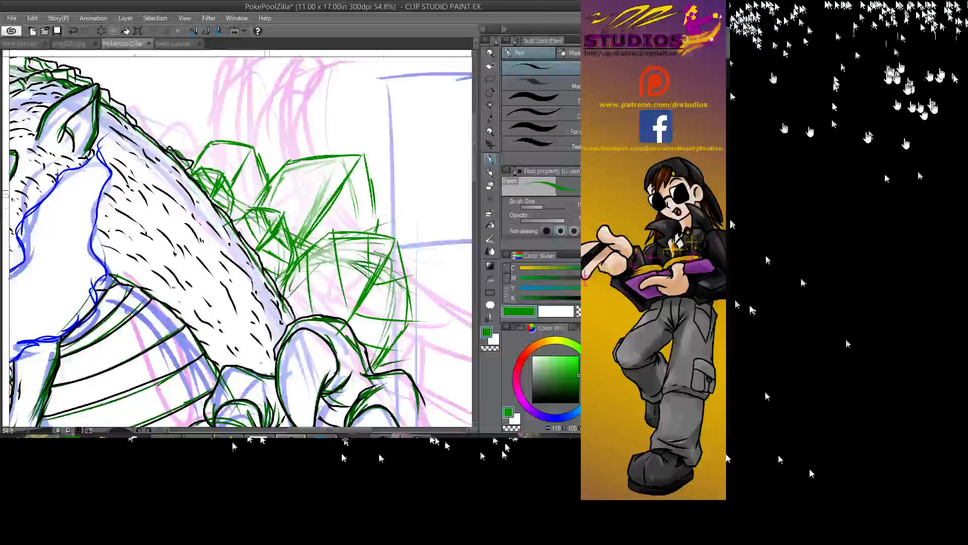
pyautogui.moveTo(179, 139)
pyautogui.mouseDown()
pyautogui.moveTo(192, 157)
pyautogui.moveTo(189, 140)
pyautogui.moveTo(152, 141)
pyautogui.mouseUp()
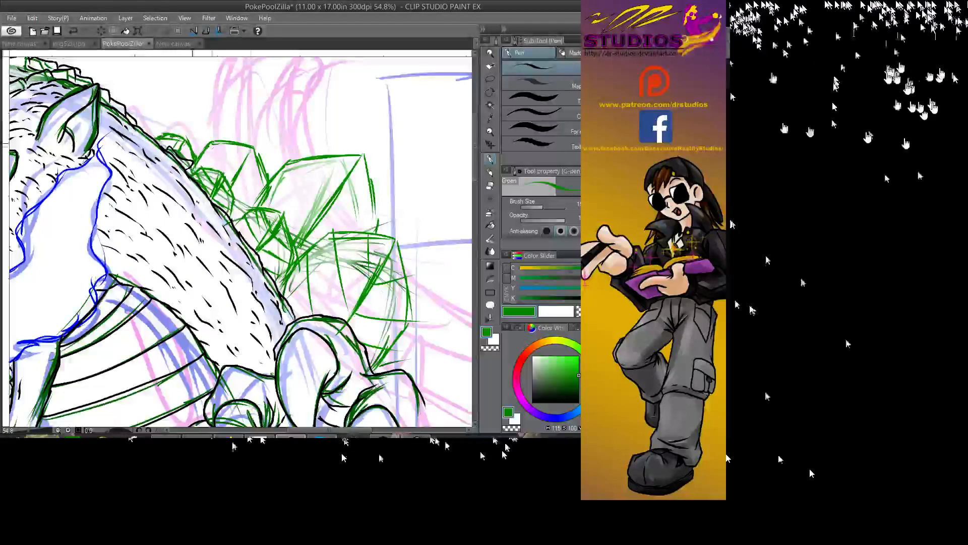
pyautogui.moveTo(240, 149)
pyautogui.mouseDown()
pyautogui.moveTo(213, 143)
pyautogui.moveTo(250, 175)
pyautogui.moveTo(354, 195)
pyautogui.moveTo(301, 158)
pyautogui.moveTo(301, 173)
pyautogui.moveTo(292, 158)
pyautogui.moveTo(321, 200)
pyautogui.moveTo(353, 221)
pyautogui.moveTo(373, 217)
pyautogui.mouseUp()
pyautogui.moveTo(275, 183); pyautogui.dragTo(334, 247)
pyautogui.moveTo(237, 198)
pyautogui.mouseDown()
pyautogui.moveTo(260, 205)
pyautogui.moveTo(215, 96)
pyautogui.mouseUp()
pyautogui.moveTo(244, 154); pyautogui.dragTo(208, 100)
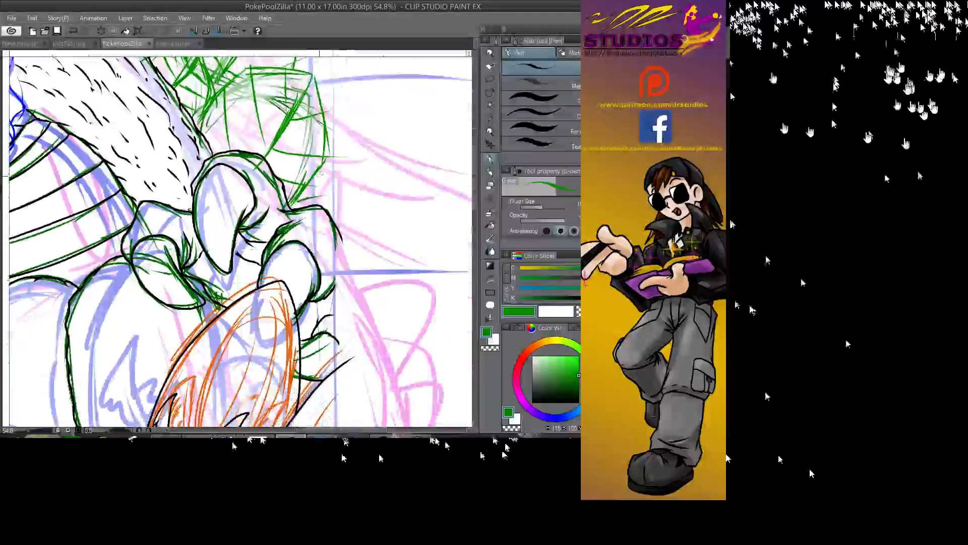
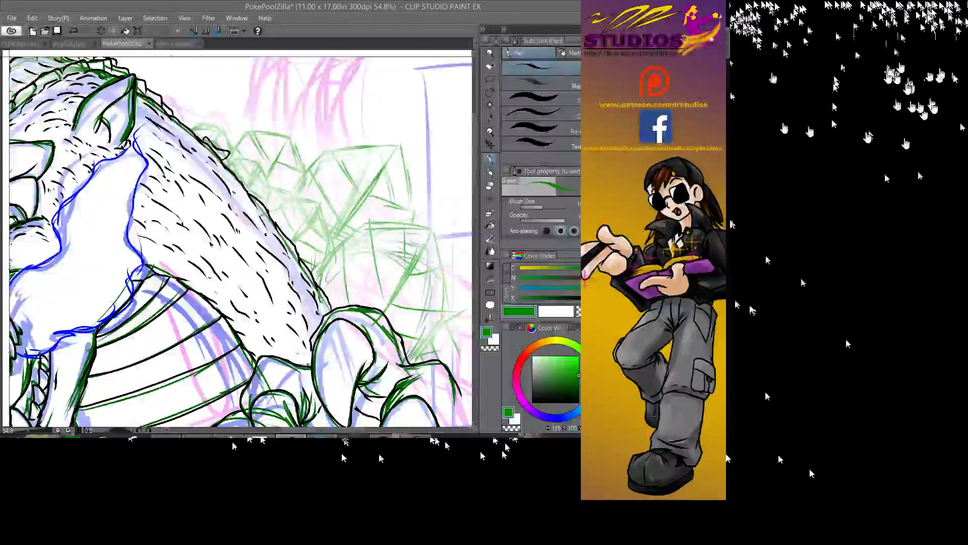
# - Save the file and draw a bold green outline with curved, leaf-like points over the large second-row spine
pyautogui.click(57, 31)
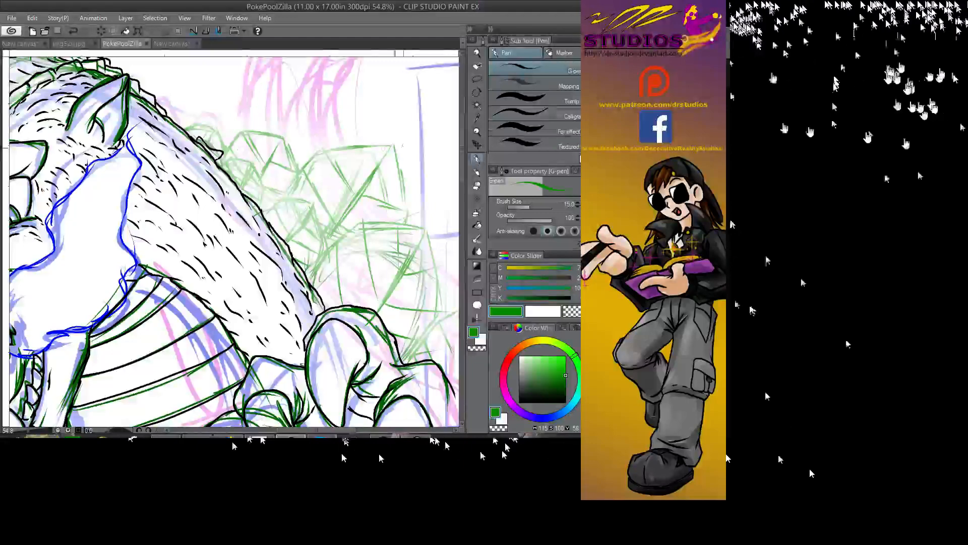
pyautogui.moveTo(368, 156)
pyautogui.mouseDown()
pyautogui.moveTo(396, 143)
pyautogui.moveTo(388, 179)
pyautogui.mouseUp()
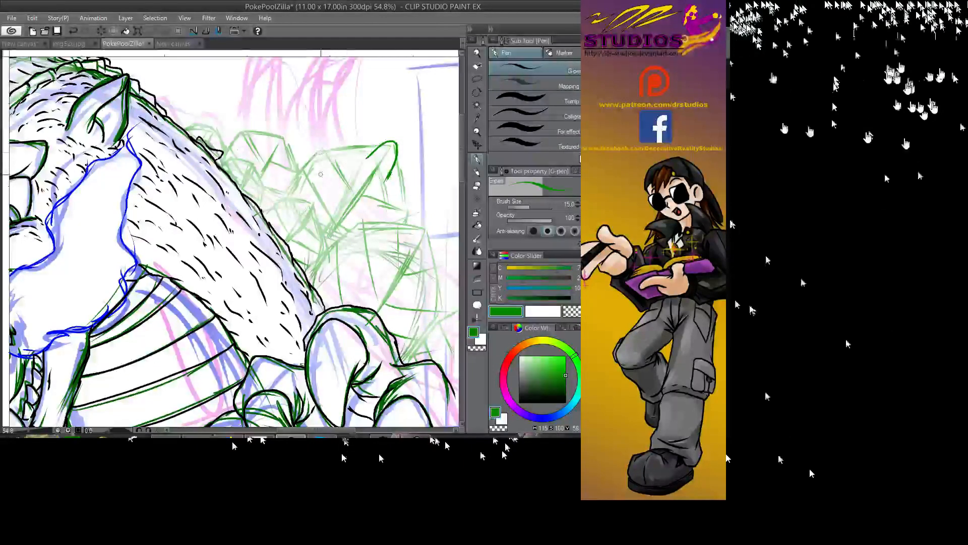
pyautogui.moveTo(317, 142); pyautogui.dragTo(320, 173)
pyautogui.moveTo(325, 140)
pyautogui.mouseDown()
pyautogui.moveTo(358, 171)
pyautogui.moveTo(390, 145)
pyautogui.moveTo(418, 218)
pyautogui.mouseUp()
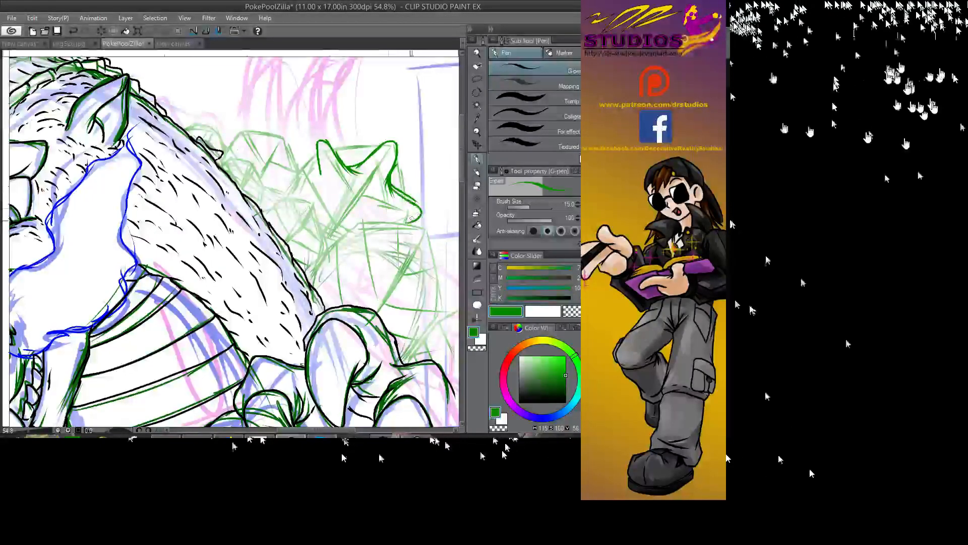
pyautogui.moveTo(317, 173)
pyautogui.mouseDown()
pyautogui.moveTo(291, 167)
pyautogui.moveTo(294, 190)
pyautogui.mouseUp()
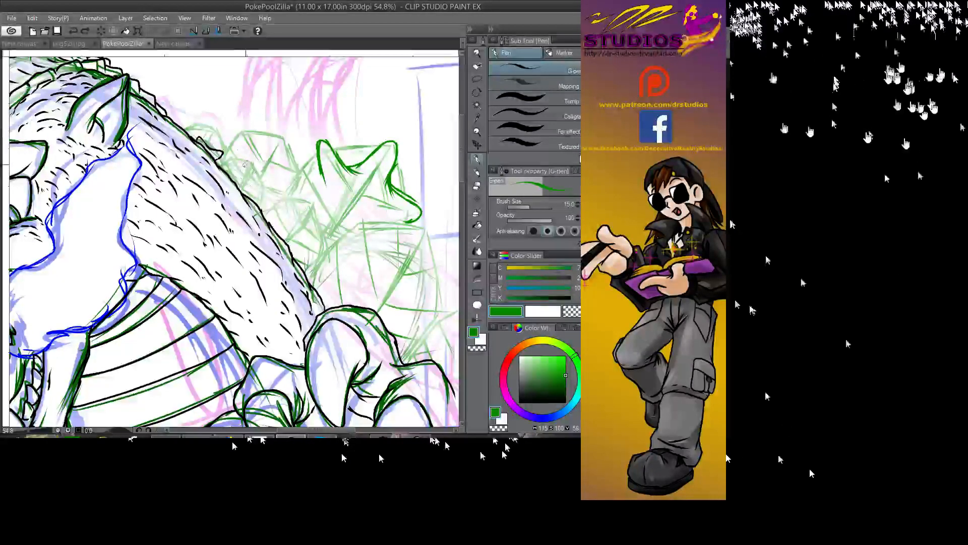
# - Outline the small spines near the ear and the medium spine behind them in bold green with jagged, leaf-like points
pyautogui.moveTo(248, 161)
pyautogui.mouseDown()
pyautogui.moveTo(262, 183)
pyautogui.moveTo(252, 205)
pyautogui.mouseUp()
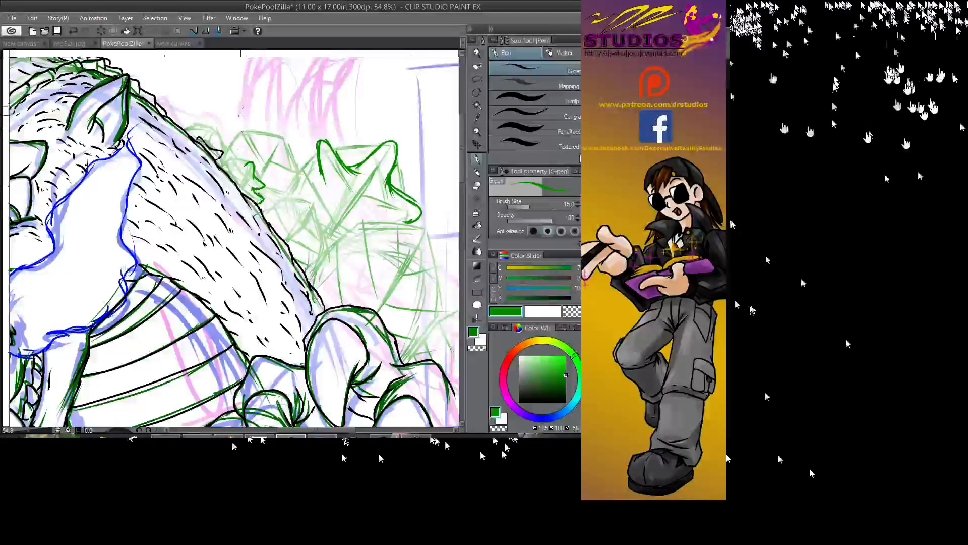
pyautogui.moveTo(252, 162)
pyautogui.mouseDown()
pyautogui.moveTo(235, 153)
pyautogui.moveTo(216, 177)
pyautogui.mouseUp()
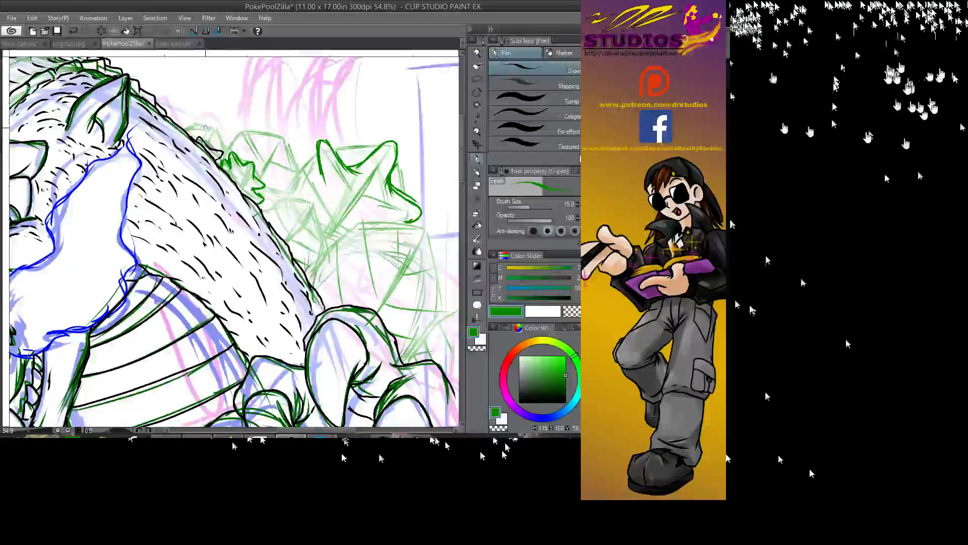
pyautogui.moveTo(219, 125)
pyautogui.mouseDown()
pyautogui.moveTo(201, 137)
pyautogui.moveTo(211, 137)
pyautogui.moveTo(186, 130)
pyautogui.moveTo(194, 139)
pyautogui.mouseUp()
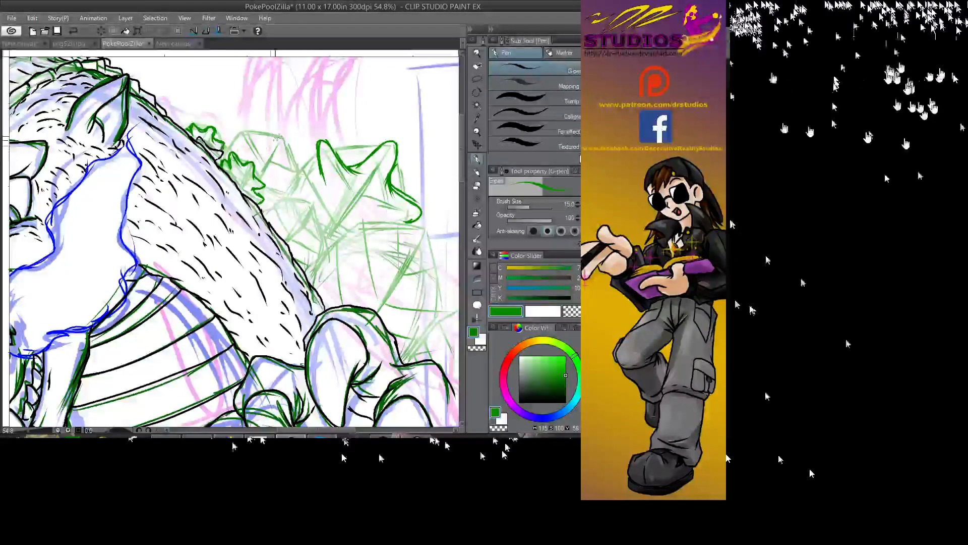
pyautogui.moveTo(264, 147)
pyautogui.mouseDown()
pyautogui.moveTo(281, 133)
pyautogui.moveTo(284, 156)
pyautogui.moveTo(301, 166)
pyautogui.mouseUp()
pyautogui.moveTo(258, 130)
pyautogui.mouseDown()
pyautogui.moveTo(272, 143)
pyautogui.moveTo(246, 124)
pyautogui.moveTo(242, 139)
pyautogui.mouseUp()
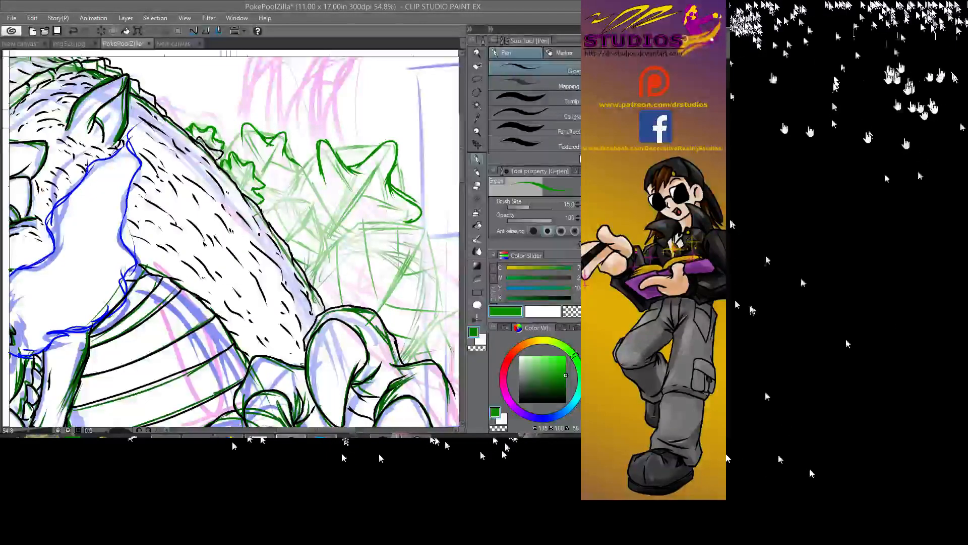
pyautogui.click(290, 10)
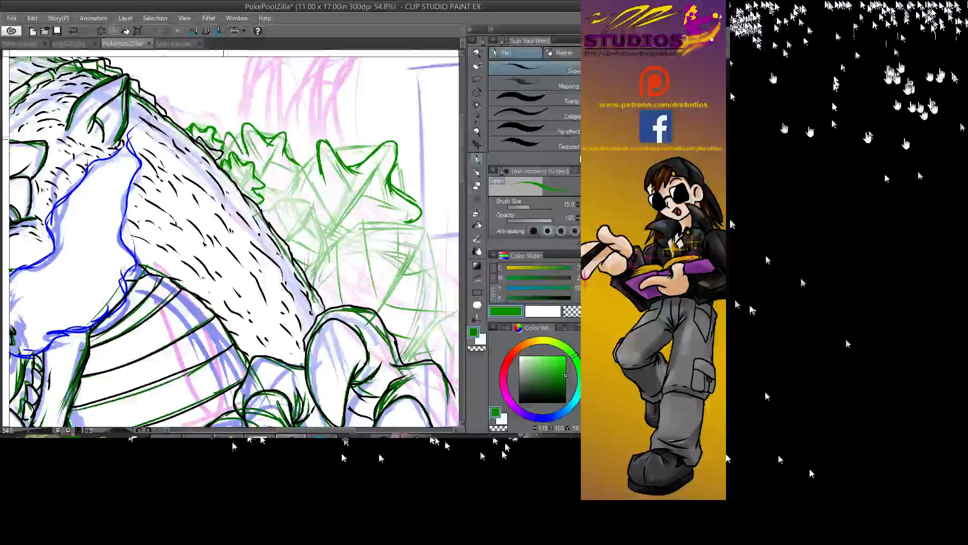
pyautogui.moveTo(228, 134)
pyautogui.mouseDown()
pyautogui.moveTo(249, 159)
pyautogui.moveTo(222, 149)
pyautogui.mouseUp()
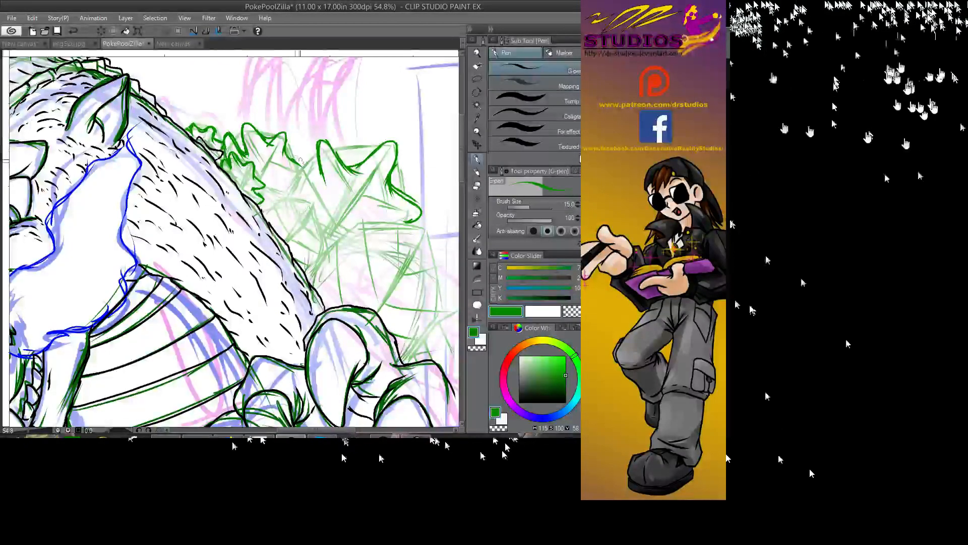
# - Outline the medium front-row spine along the neck in jagged green and add the lobed edge joining it to the spines behind
pyautogui.click(478, 91)
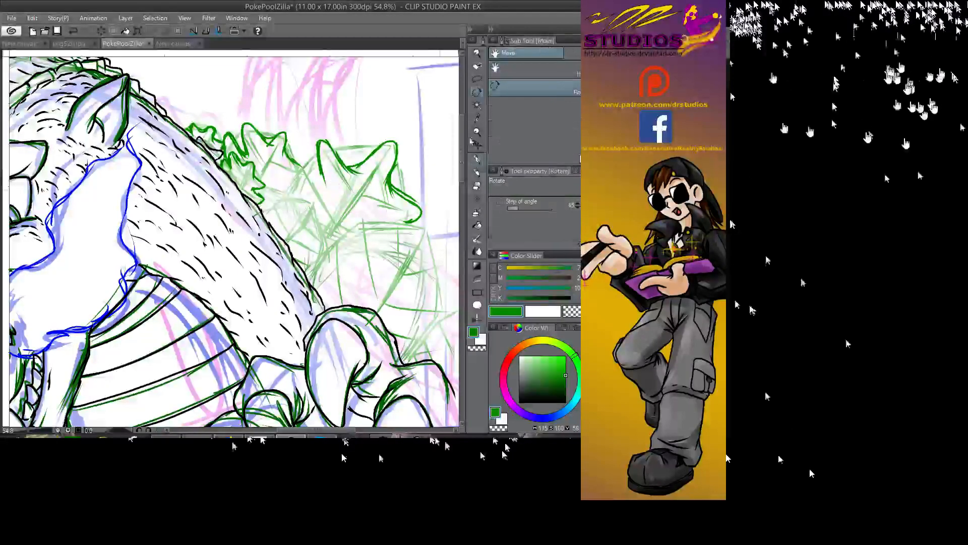
pyautogui.moveTo(404, 287); pyautogui.dragTo(495, 137)
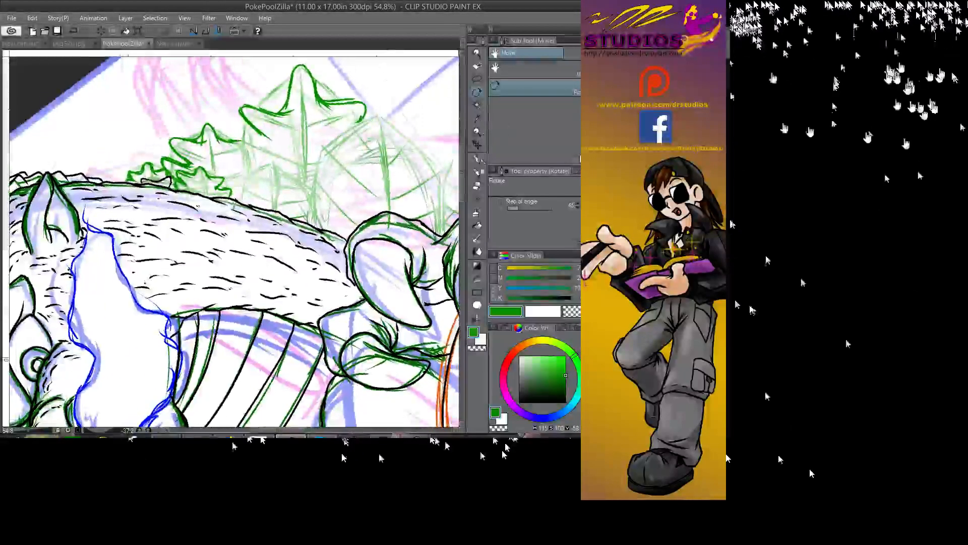
pyautogui.click(476, 159)
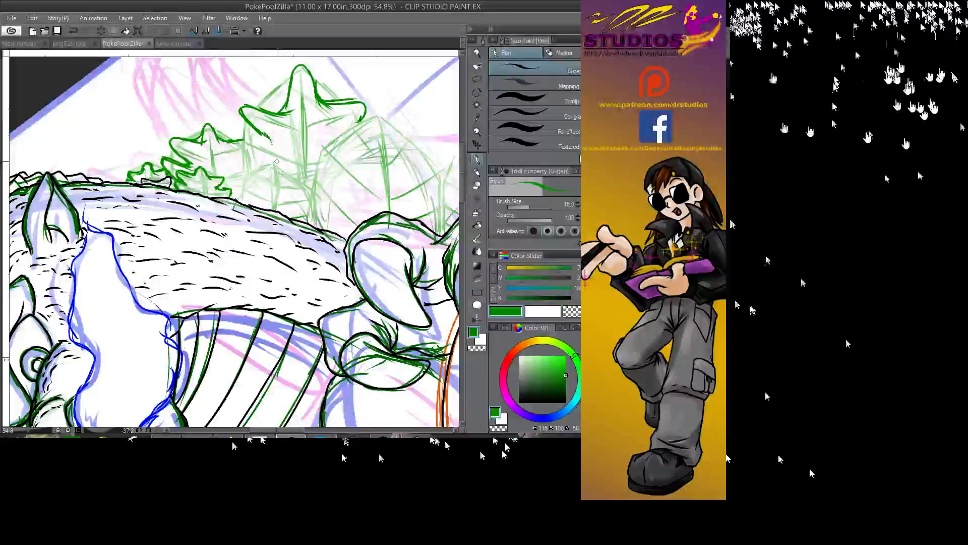
pyautogui.moveTo(261, 168)
pyautogui.mouseDown()
pyautogui.moveTo(281, 176)
pyautogui.moveTo(271, 164)
pyautogui.moveTo(248, 176)
pyautogui.moveTo(282, 163)
pyautogui.moveTo(292, 182)
pyautogui.moveTo(284, 174)
pyautogui.moveTo(286, 184)
pyautogui.moveTo(308, 181)
pyautogui.moveTo(261, 194)
pyautogui.moveTo(252, 185)
pyautogui.moveTo(266, 195)
pyautogui.moveTo(242, 182)
pyautogui.moveTo(237, 205)
pyautogui.mouseUp()
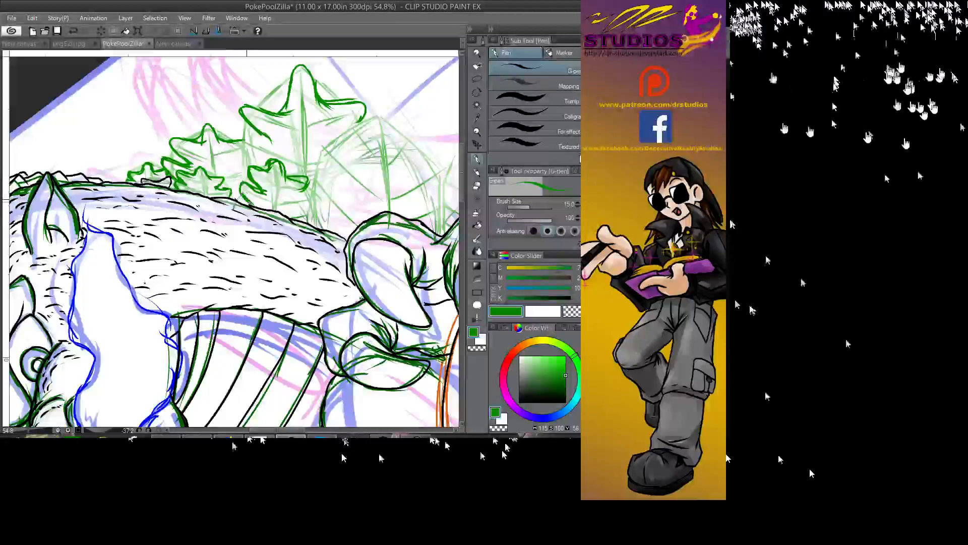
pyautogui.moveTo(312, 174)
pyautogui.mouseDown()
pyautogui.moveTo(289, 193)
pyautogui.moveTo(312, 190)
pyautogui.moveTo(289, 196)
pyautogui.moveTo(312, 199)
pyautogui.moveTo(289, 209)
pyautogui.moveTo(305, 222)
pyautogui.mouseUp()
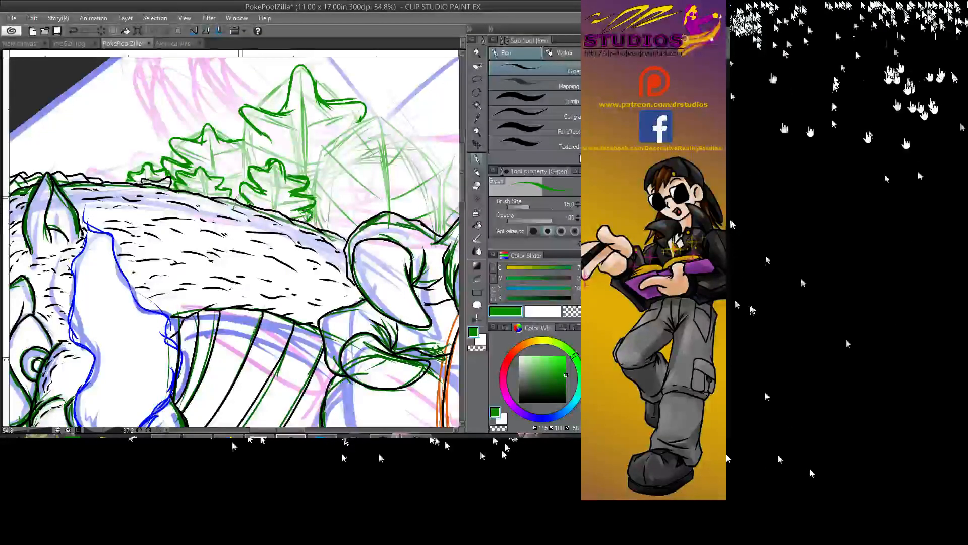
pyautogui.moveTo(246, 196); pyautogui.dragTo(240, 209)
pyautogui.moveTo(267, 130)
pyautogui.mouseDown()
pyautogui.moveTo(239, 127)
pyautogui.moveTo(240, 151)
pyautogui.moveTo(264, 164)
pyautogui.moveTo(250, 177)
pyautogui.mouseUp()
pyautogui.moveTo(241, 155); pyautogui.dragTo(233, 177)
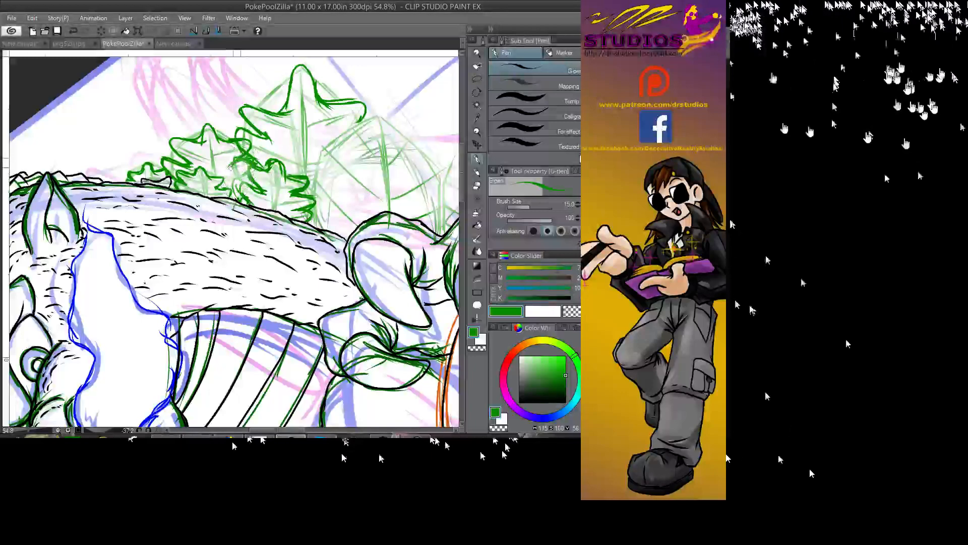
pyautogui.moveTo(239, 161); pyautogui.dragTo(230, 168)
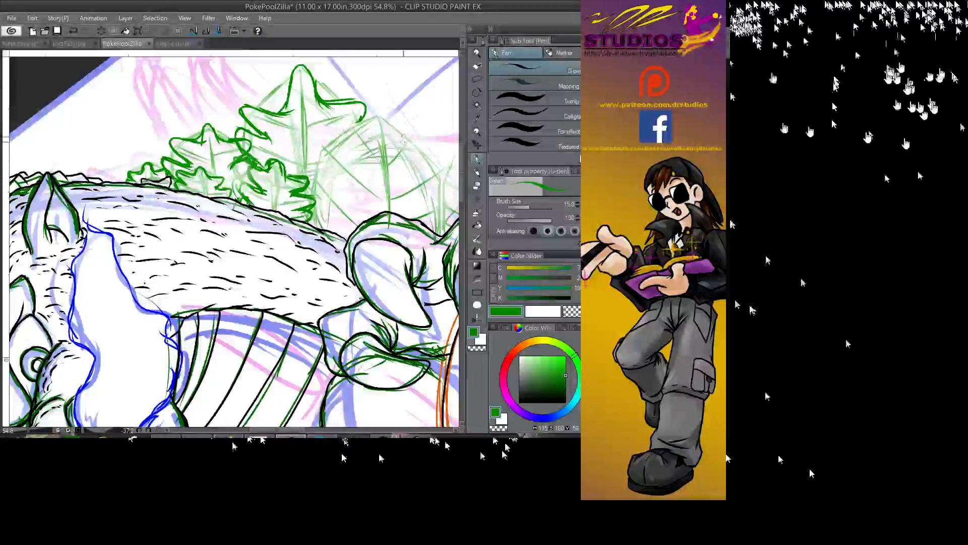
# - Outline the large front spine with green leaf-like points down to the hand, and add extra points behind the medium spine
pyautogui.moveTo(375, 107)
pyautogui.mouseDown()
pyautogui.moveTo(389, 122)
pyautogui.moveTo(377, 108)
pyautogui.moveTo(369, 128)
pyautogui.moveTo(351, 109)
pyautogui.moveTo(339, 126)
pyautogui.moveTo(409, 118)
pyautogui.moveTo(418, 135)
pyautogui.moveTo(414, 117)
pyautogui.moveTo(415, 149)
pyautogui.mouseUp()
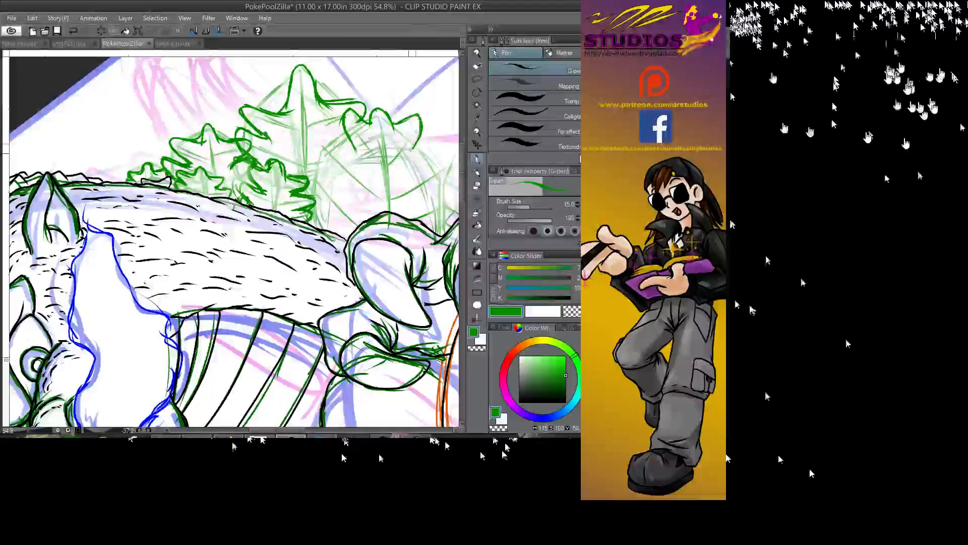
pyautogui.moveTo(325, 132)
pyautogui.mouseDown()
pyautogui.moveTo(313, 171)
pyautogui.moveTo(339, 181)
pyautogui.mouseUp()
pyautogui.moveTo(353, 140); pyautogui.dragTo(346, 151)
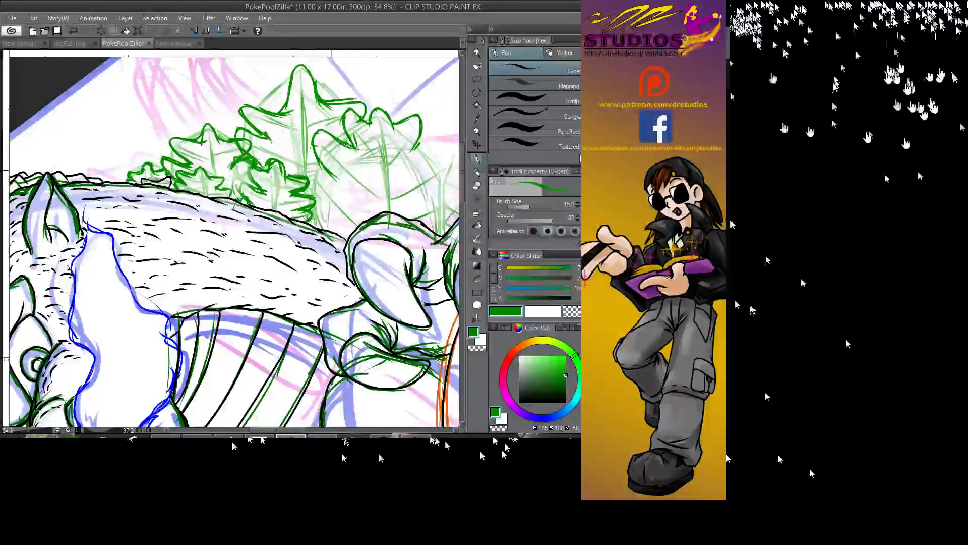
pyautogui.moveTo(320, 200); pyautogui.dragTo(306, 171)
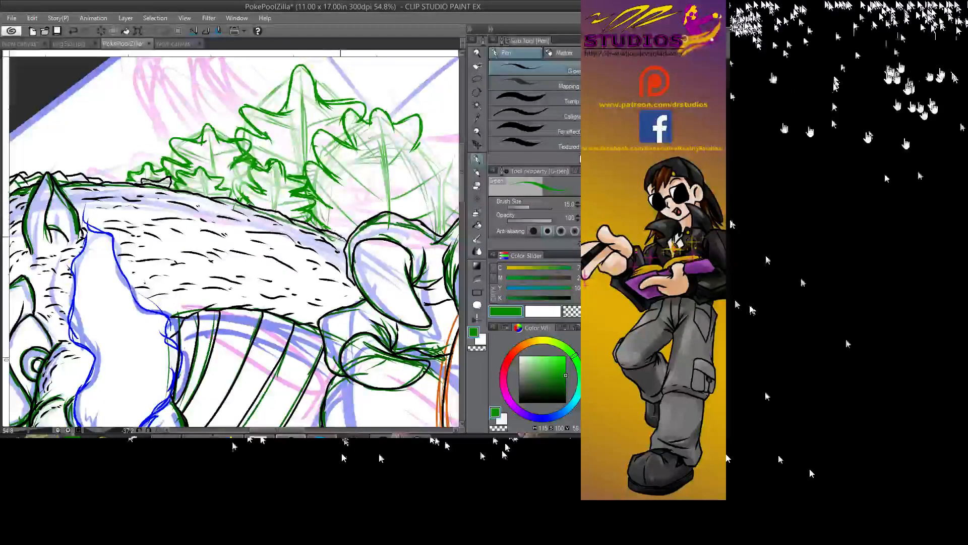
pyautogui.moveTo(418, 155)
pyautogui.mouseDown()
pyautogui.moveTo(453, 152)
pyautogui.moveTo(428, 181)
pyautogui.moveTo(312, 174)
pyautogui.moveTo(313, 196)
pyautogui.moveTo(346, 189)
pyautogui.moveTo(330, 211)
pyautogui.mouseUp()
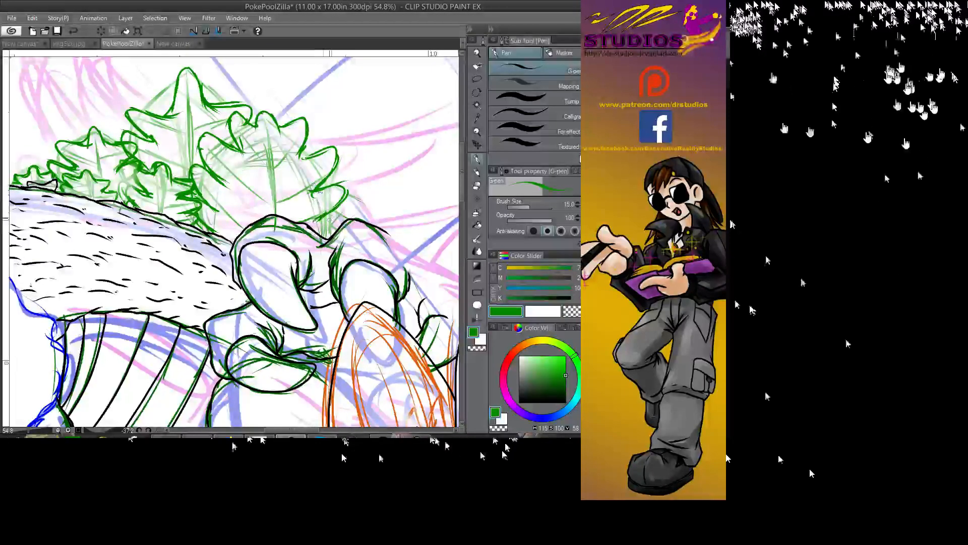
pyautogui.moveTo(327, 219); pyautogui.dragTo(348, 212)
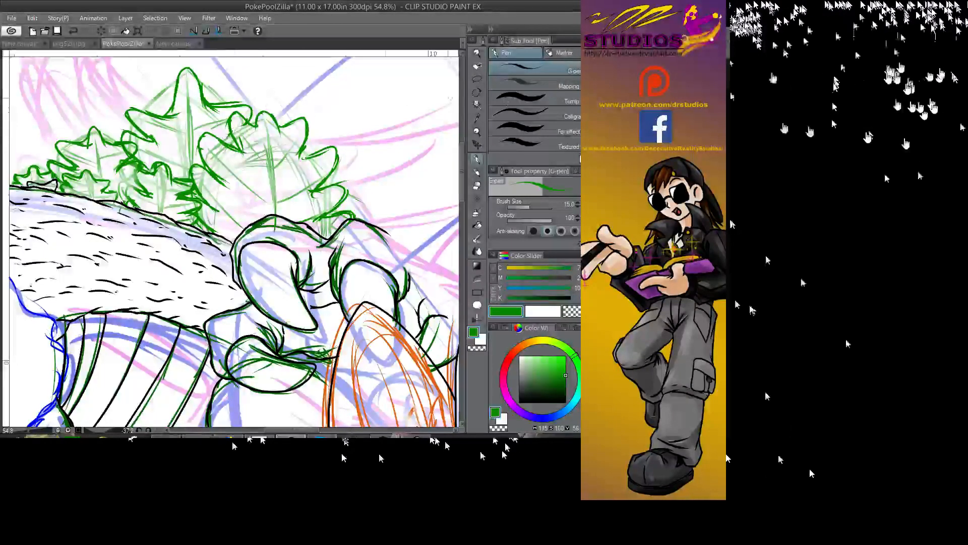
pyautogui.moveTo(109, 117)
pyautogui.mouseDown()
pyautogui.moveTo(124, 108)
pyautogui.moveTo(83, 135)
pyautogui.mouseUp()
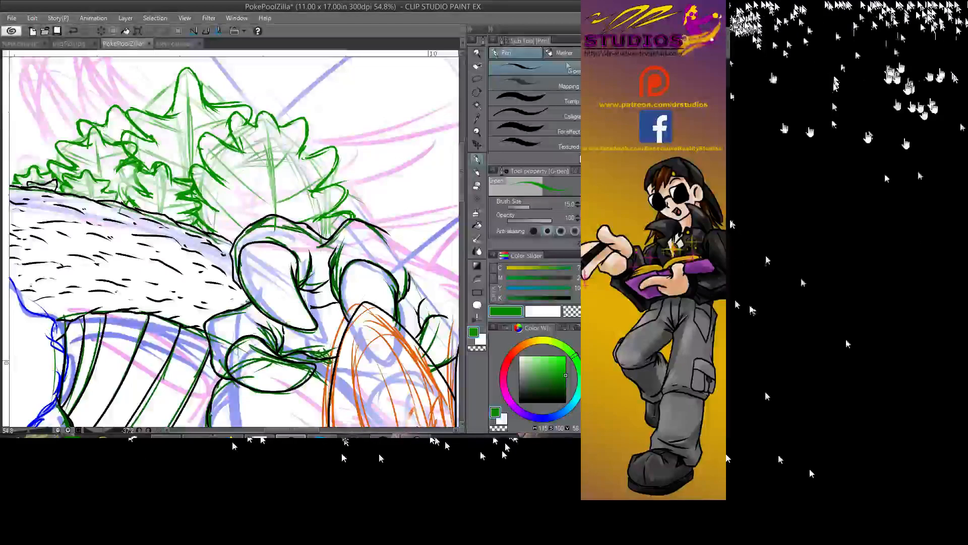
# - Set the canvas back upright, change the drawing colour to black and save the file
pyautogui.hotkey('ctrl', '-')
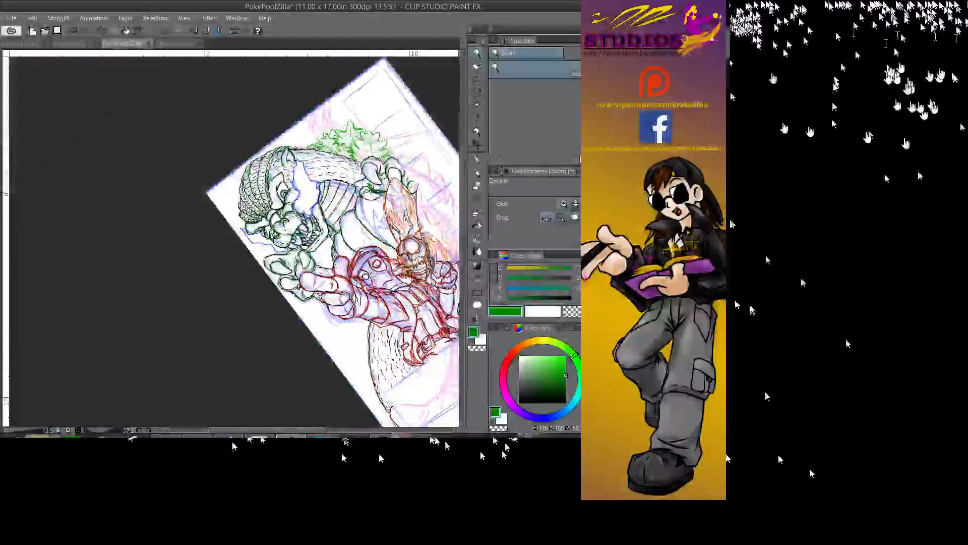
pyautogui.hotkey('ctrl', '+')
pyautogui.hotkey('ctrl', '+')
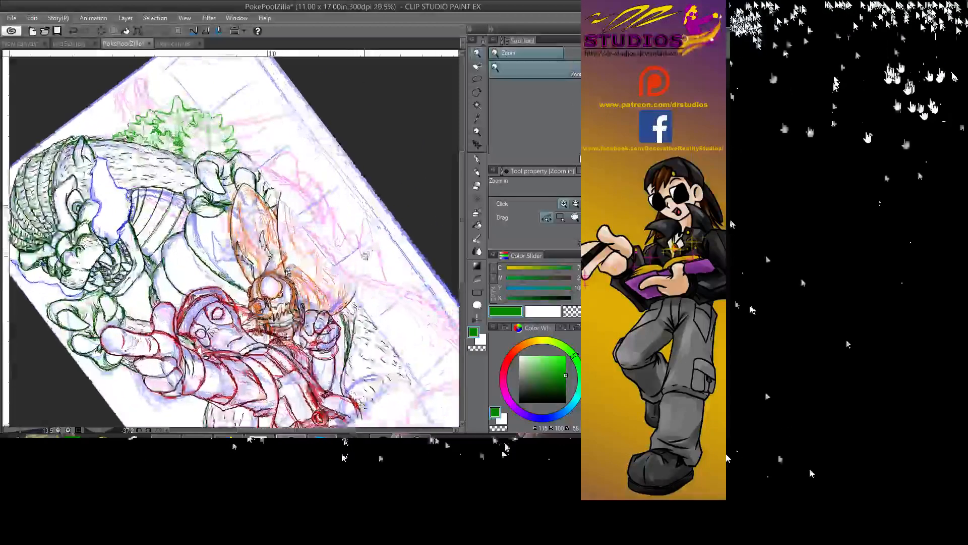
pyautogui.click(477, 146)
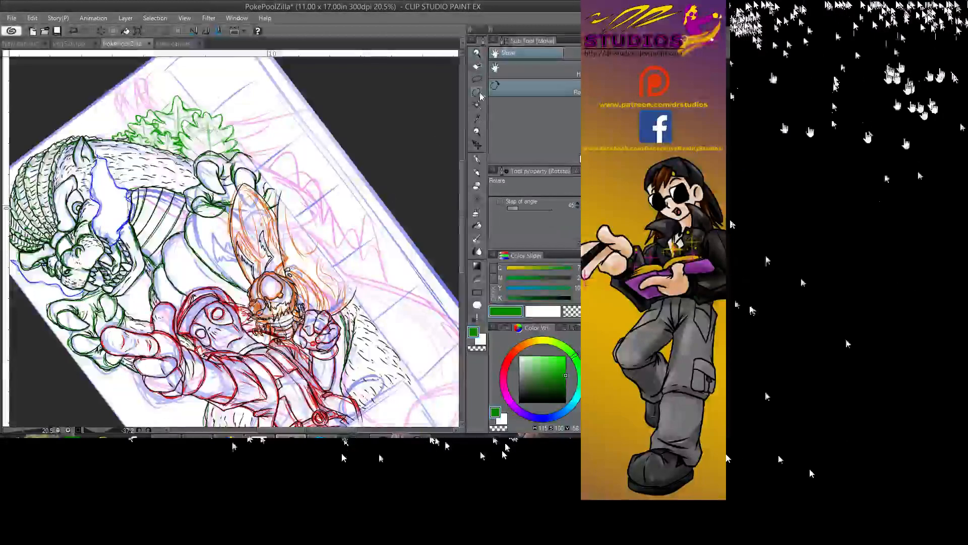
pyautogui.hotkey('ctrl', '@')
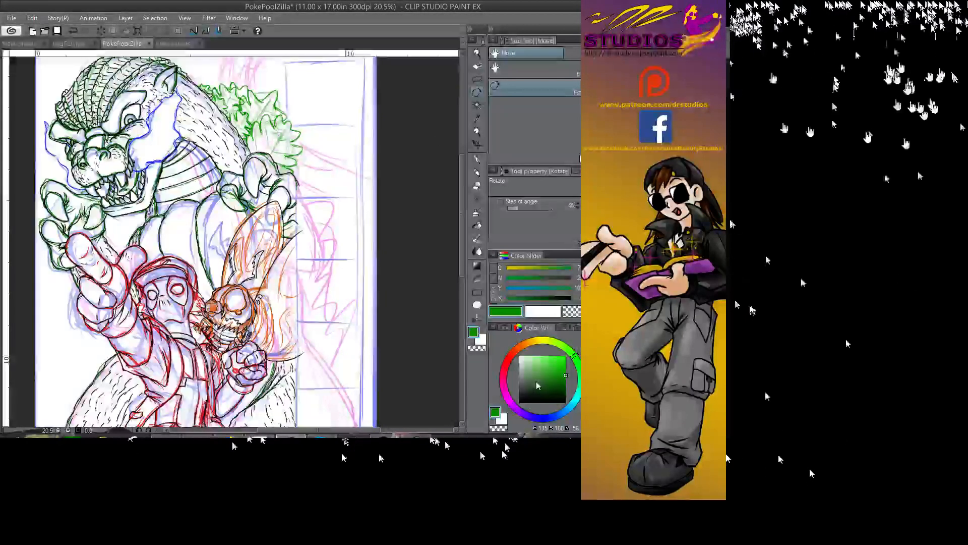
pyautogui.press('d')
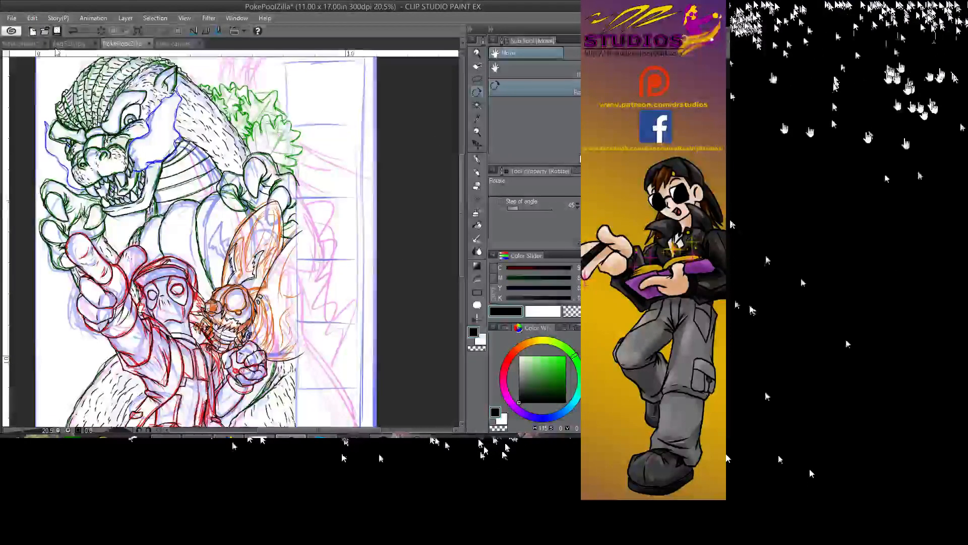
pyautogui.click(57, 31)
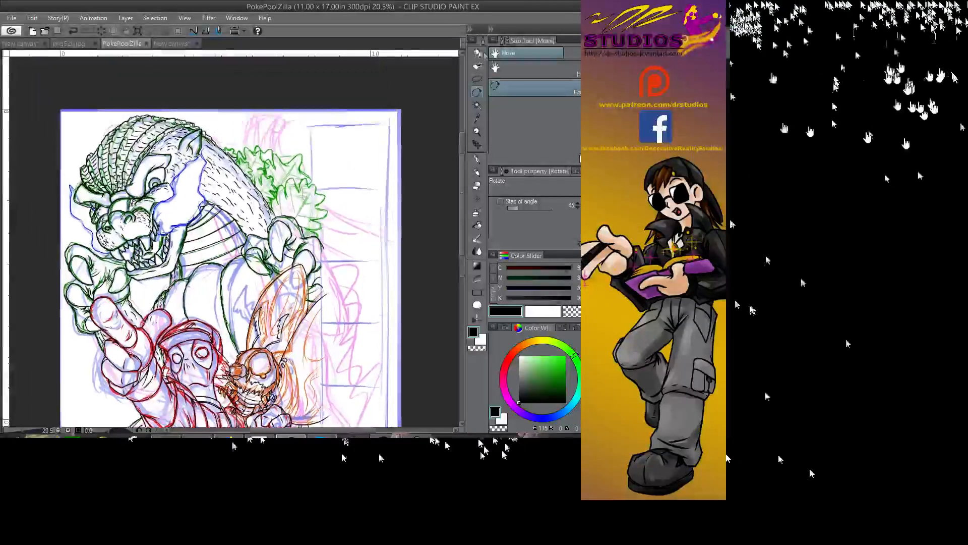
# - Ink the small spines nearest the ear and the next front-row spine along the neck in black over the green outline
pyautogui.hotkey('ctrl', 'space')
pyautogui.hotkey('ctrl', '+')
pyautogui.hotkey('ctrl', '+')
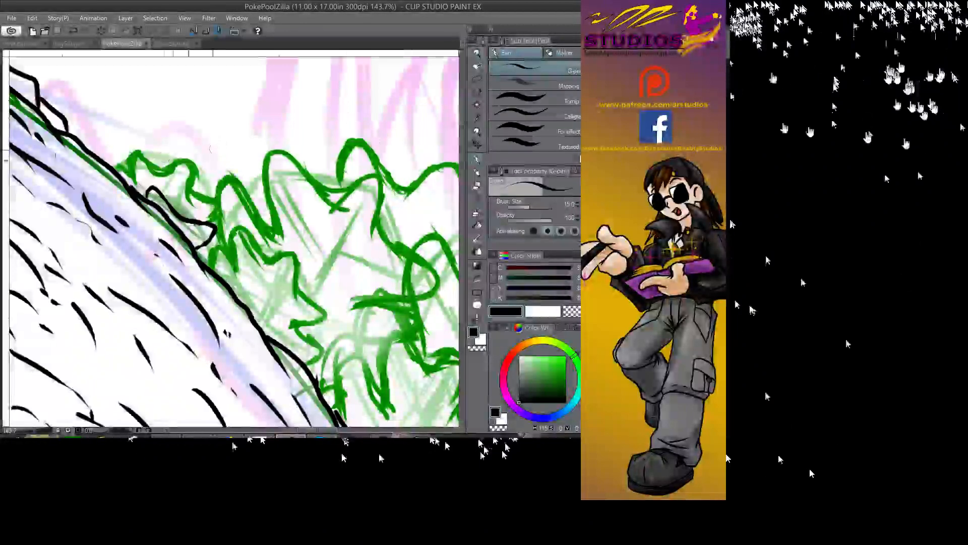
pyautogui.moveTo(161, 171)
pyautogui.mouseDown()
pyautogui.moveTo(189, 163)
pyautogui.moveTo(195, 195)
pyautogui.moveTo(208, 202)
pyautogui.mouseUp()
pyautogui.moveTo(153, 170)
pyautogui.mouseDown()
pyautogui.moveTo(169, 158)
pyautogui.moveTo(179, 180)
pyautogui.moveTo(135, 152)
pyautogui.moveTo(114, 174)
pyautogui.moveTo(218, 222)
pyautogui.mouseUp()
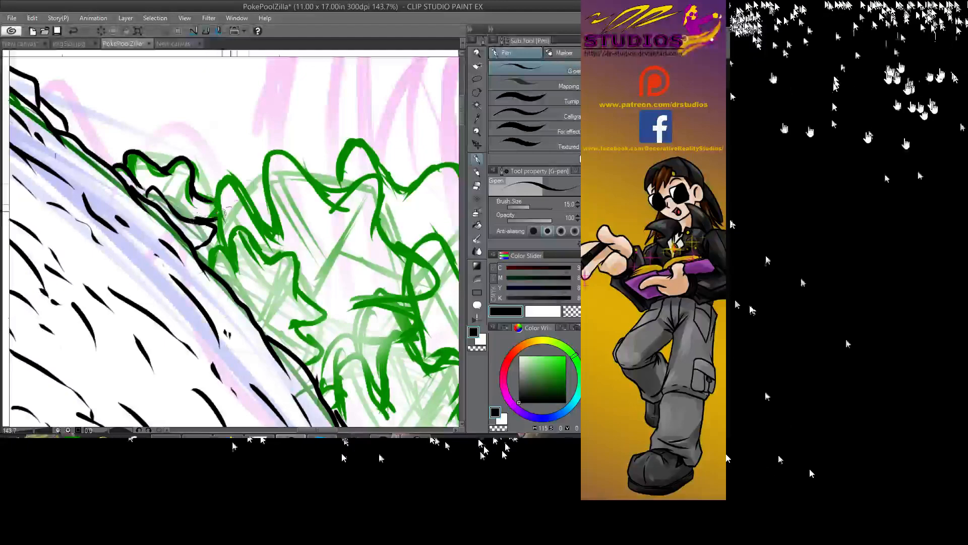
pyautogui.moveTo(271, 254)
pyautogui.mouseDown()
pyautogui.moveTo(298, 265)
pyautogui.moveTo(300, 297)
pyautogui.moveTo(296, 280)
pyautogui.moveTo(324, 311)
pyautogui.moveTo(292, 324)
pyautogui.moveTo(306, 328)
pyautogui.moveTo(296, 315)
pyautogui.moveTo(319, 337)
pyautogui.moveTo(302, 360)
pyautogui.mouseUp()
pyautogui.moveTo(275, 255)
pyautogui.mouseDown()
pyautogui.moveTo(237, 236)
pyautogui.moveTo(229, 242)
pyautogui.moveTo(238, 272)
pyautogui.moveTo(220, 246)
pyautogui.moveTo(216, 266)
pyautogui.mouseUp()
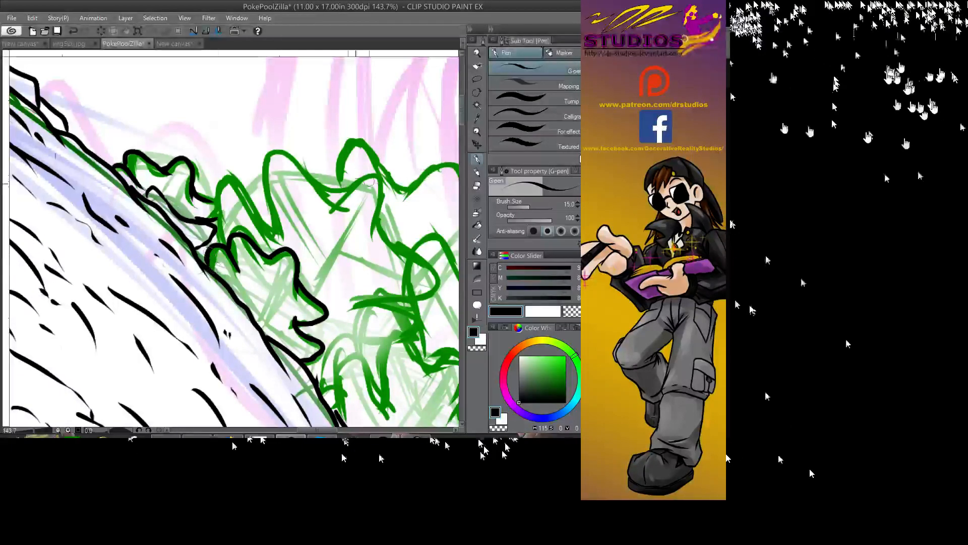
# - Ink the pointed upper edge of the second-row spine behind the inked front-row spine in black over the green outline
pyautogui.moveTo(339, 195)
pyautogui.mouseDown()
pyautogui.moveTo(370, 172)
pyautogui.moveTo(380, 217)
pyautogui.moveTo(286, 155)
pyautogui.moveTo(269, 154)
pyautogui.moveTo(260, 191)
pyautogui.moveTo(277, 235)
pyautogui.mouseUp()
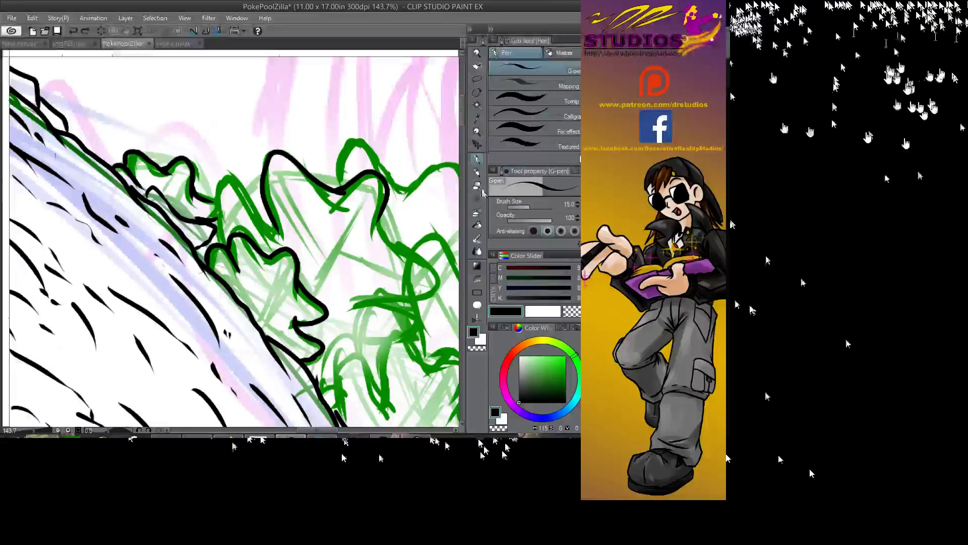
pyautogui.press('e')
pyautogui.moveTo(267, 153)
pyautogui.mouseDown()
pyautogui.moveTo(332, 188)
pyautogui.moveTo(285, 152)
pyautogui.moveTo(257, 174)
pyautogui.moveTo(276, 237)
pyautogui.moveTo(224, 184)
pyautogui.moveTo(217, 230)
pyautogui.mouseUp()
pyautogui.press('p')
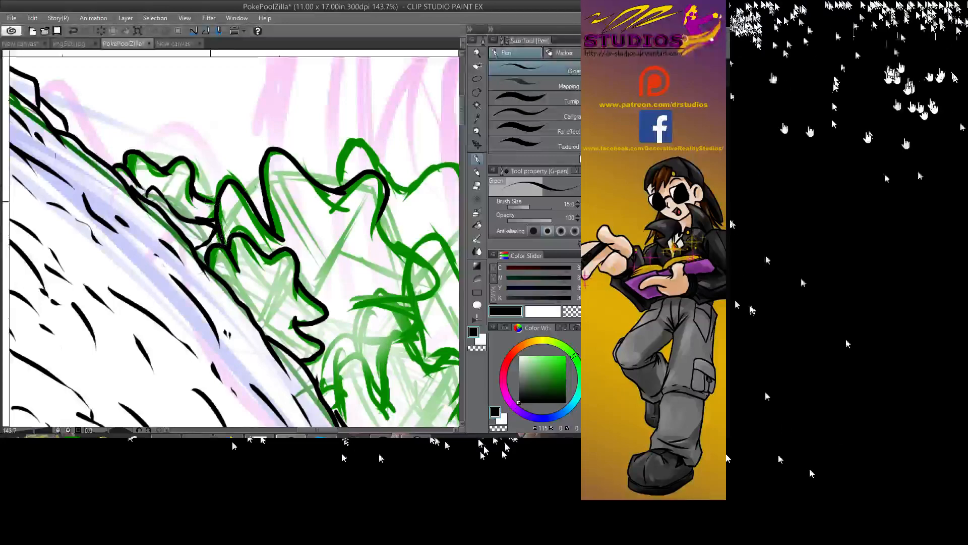
# - Ink the medium front-row spine along the neck in black, including its side points and the small lobe joining it to the spine behind
pyautogui.moveTo(225, 235)
pyautogui.mouseDown()
pyautogui.moveTo(152, 188)
pyautogui.moveTo(172, 179)
pyautogui.mouseUp()
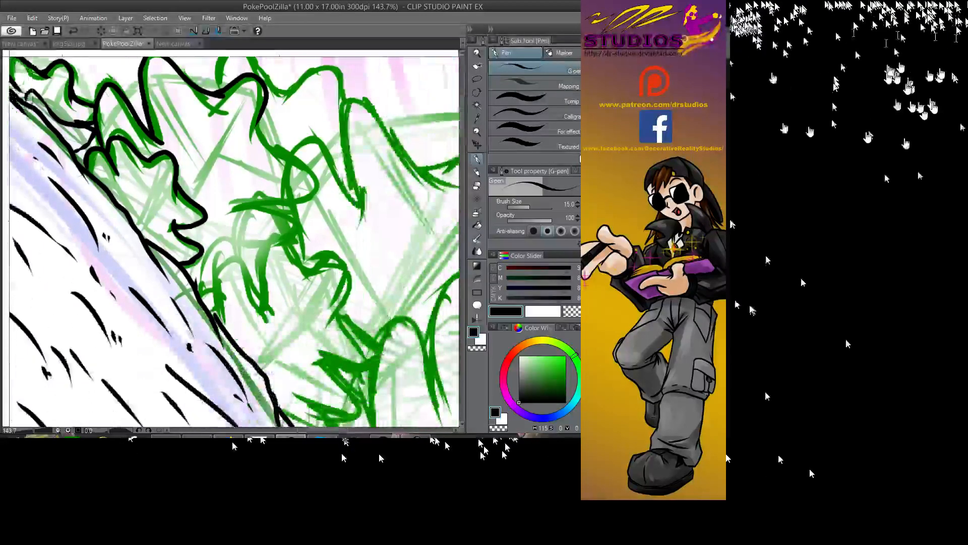
pyautogui.moveTo(306, 268)
pyautogui.mouseDown()
pyautogui.moveTo(328, 261)
pyautogui.moveTo(348, 276)
pyautogui.moveTo(339, 315)
pyautogui.mouseUp()
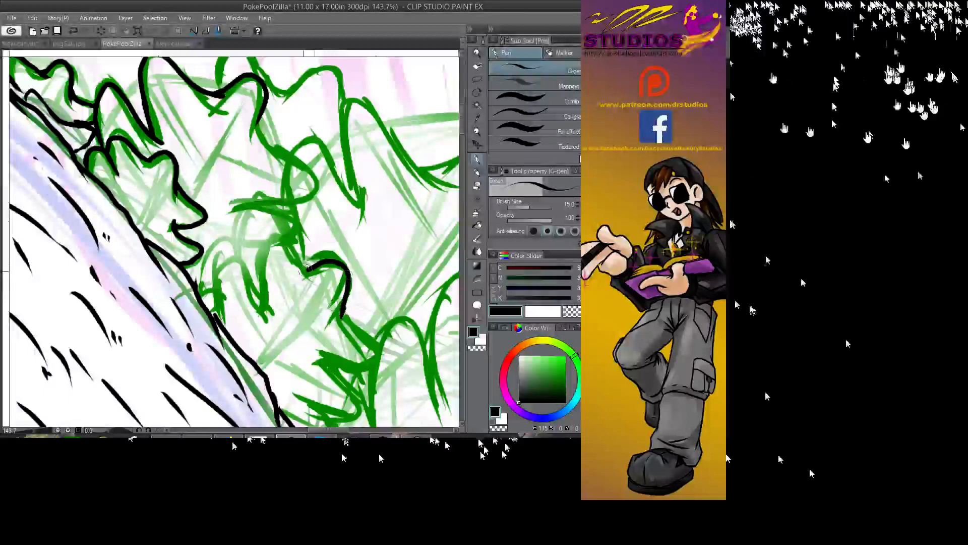
pyautogui.moveTo(317, 275)
pyautogui.mouseDown()
pyautogui.moveTo(283, 239)
pyautogui.moveTo(260, 265)
pyautogui.moveTo(272, 313)
pyautogui.moveTo(251, 276)
pyautogui.moveTo(220, 273)
pyautogui.moveTo(220, 321)
pyautogui.moveTo(238, 126)
pyautogui.moveTo(173, 155)
pyautogui.mouseUp()
pyautogui.moveTo(301, 120)
pyautogui.mouseDown()
pyautogui.moveTo(300, 144)
pyautogui.moveTo(325, 174)
pyautogui.mouseUp()
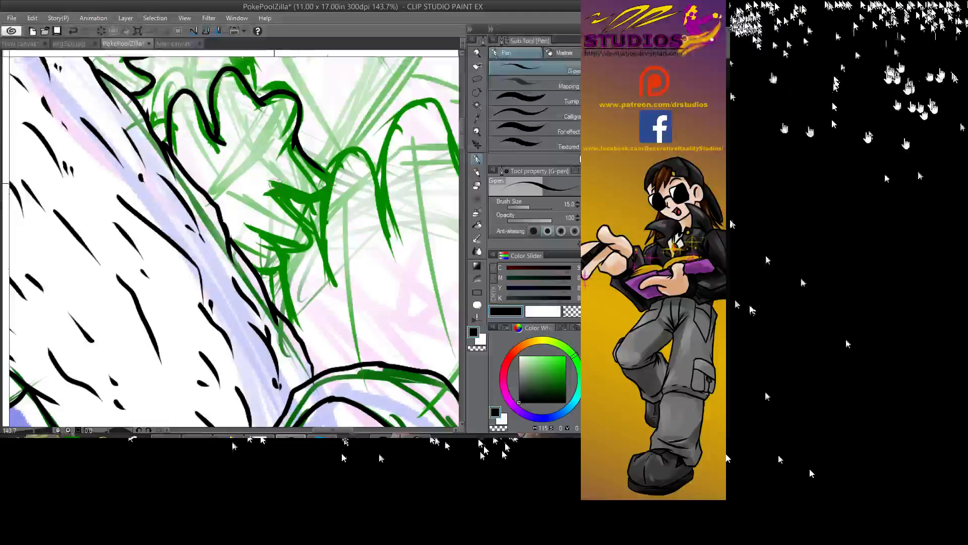
pyautogui.moveTo(270, 191)
pyautogui.mouseDown()
pyautogui.moveTo(318, 202)
pyautogui.moveTo(333, 187)
pyautogui.moveTo(303, 221)
pyautogui.moveTo(315, 241)
pyautogui.moveTo(295, 253)
pyautogui.mouseUp()
pyautogui.moveTo(149, 120)
pyautogui.mouseDown()
pyautogui.moveTo(161, 117)
pyautogui.moveTo(172, 141)
pyautogui.mouseUp()
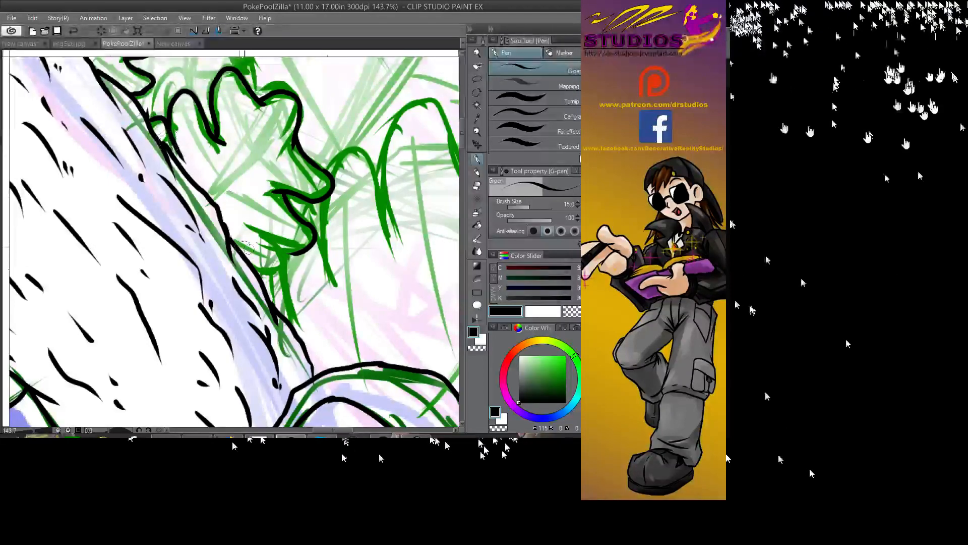
pyautogui.moveTo(247, 260)
pyautogui.mouseDown()
pyautogui.moveTo(275, 267)
pyautogui.moveTo(285, 257)
pyautogui.mouseUp()
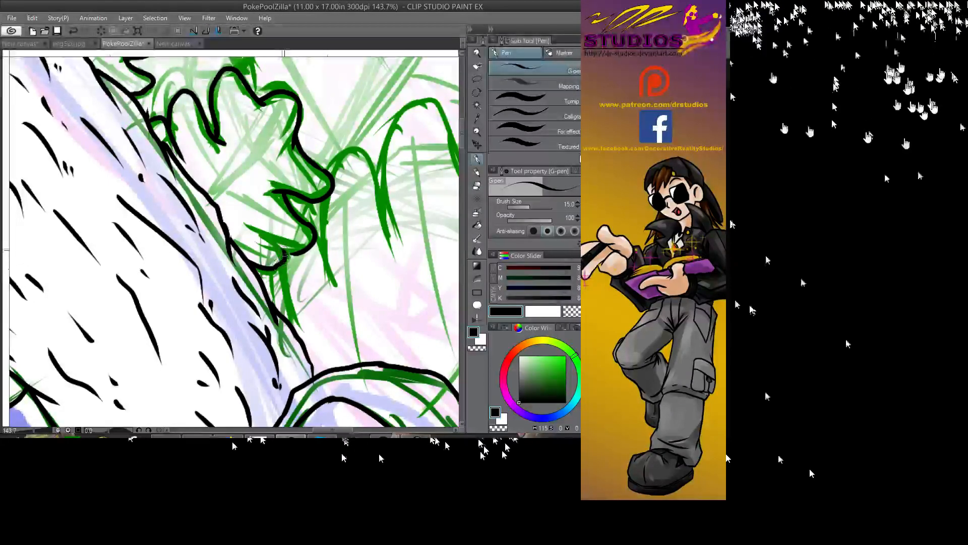
pyautogui.moveTo(249, 222)
pyautogui.mouseDown()
pyautogui.moveTo(284, 248)
pyautogui.moveTo(275, 182)
pyautogui.moveTo(278, 207)
pyautogui.moveTo(305, 221)
pyautogui.mouseUp()
pyautogui.hotkey('ctrl', 'z')
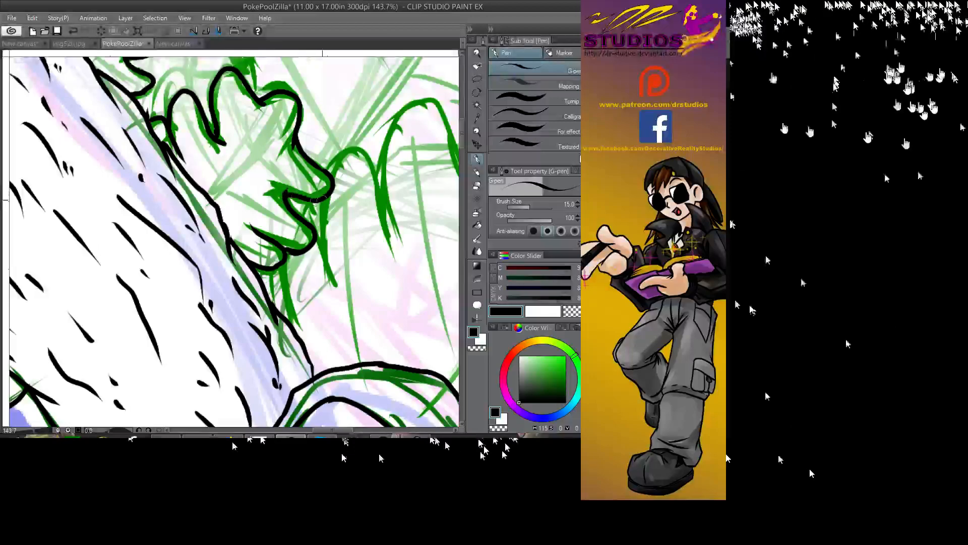
# - Rotate the canvas and ink the top and hand-side points of the large front spine in black
pyautogui.moveTo(285, 196)
pyautogui.mouseDown()
pyautogui.moveTo(210, 322)
pyautogui.moveTo(286, 171)
pyautogui.moveTo(343, 210)
pyautogui.moveTo(272, 224)
pyautogui.moveTo(287, 225)
pyautogui.moveTo(270, 216)
pyautogui.moveTo(315, 250)
pyautogui.moveTo(322, 269)
pyautogui.moveTo(276, 292)
pyautogui.moveTo(291, 311)
pyautogui.moveTo(136, 229)
pyautogui.moveTo(75, 181)
pyautogui.mouseUp()
pyautogui.moveTo(227, 242); pyautogui.dragTo(267, 331)
pyautogui.hotkey('shift', 'space')
pyautogui.hotkey('ctrl', 'space')
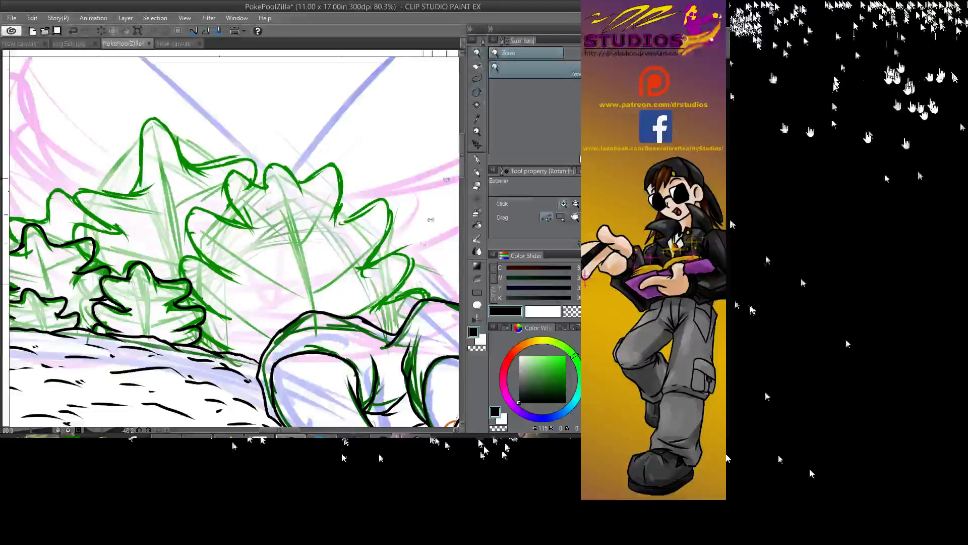
pyautogui.moveTo(403, 313); pyautogui.dragTo(434, 313)
pyautogui.scroll(-3, 235, 242)
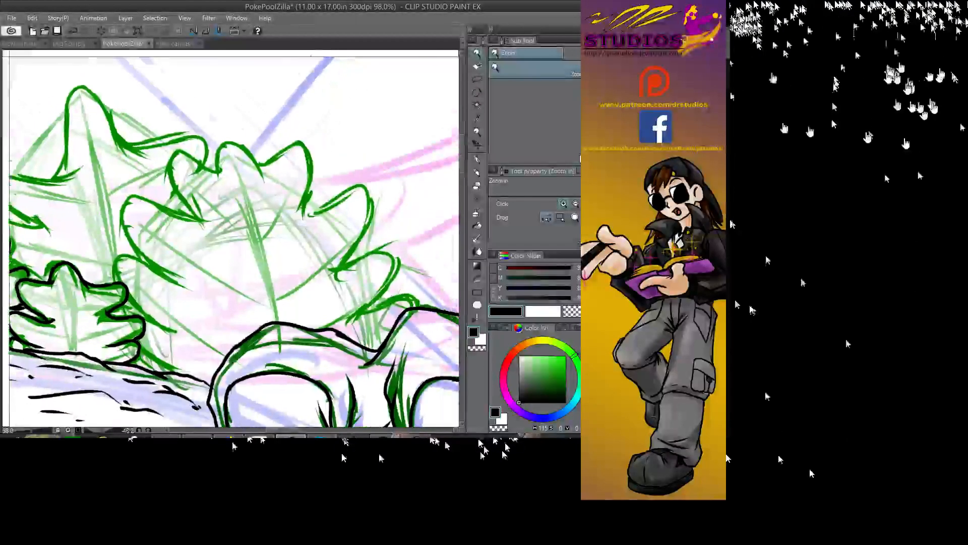
pyautogui.press('p')
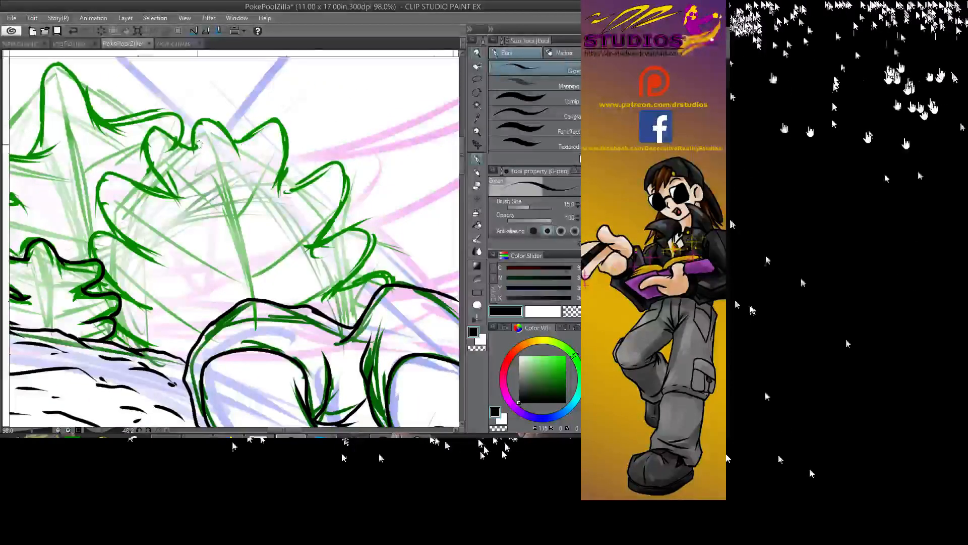
pyautogui.moveTo(194, 123)
pyautogui.mouseDown()
pyautogui.moveTo(235, 140)
pyautogui.moveTo(269, 123)
pyautogui.moveTo(290, 146)
pyautogui.moveTo(276, 186)
pyautogui.moveTo(303, 184)
pyautogui.moveTo(341, 162)
pyautogui.moveTo(348, 183)
pyautogui.moveTo(337, 214)
pyautogui.moveTo(306, 245)
pyautogui.moveTo(366, 232)
pyautogui.moveTo(374, 252)
pyautogui.moveTo(364, 272)
pyautogui.moveTo(348, 267)
pyautogui.moveTo(376, 260)
pyautogui.moveTo(360, 276)
pyautogui.moveTo(391, 278)
pyautogui.mouseUp()
pyautogui.hotkey('ctrl', 'z')
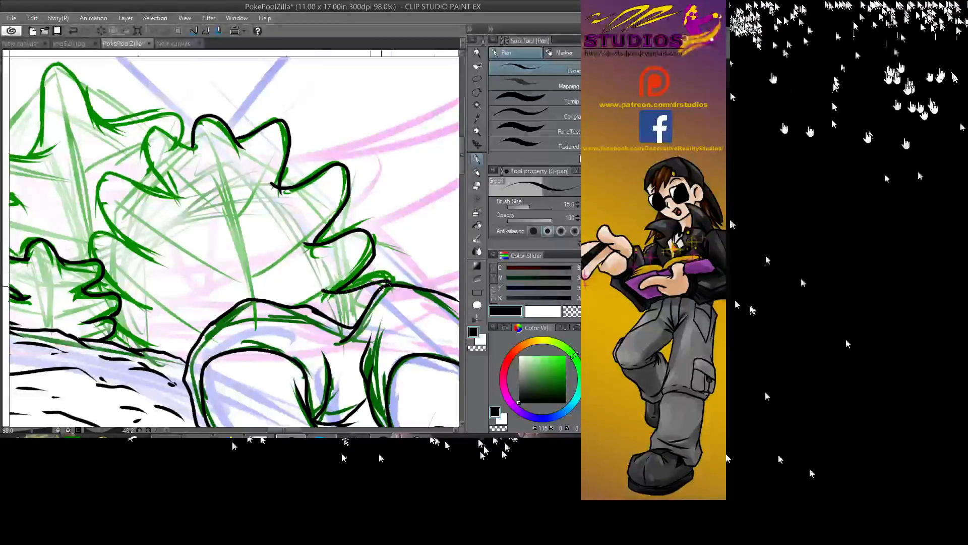
# - Ink the remaining neck-side points of the large front spine in black down to the medium spine
pyautogui.moveTo(194, 146)
pyautogui.mouseDown()
pyautogui.moveTo(154, 127)
pyautogui.moveTo(147, 149)
pyautogui.moveTo(154, 174)
pyautogui.moveTo(179, 192)
pyautogui.moveTo(110, 175)
pyautogui.mouseUp()
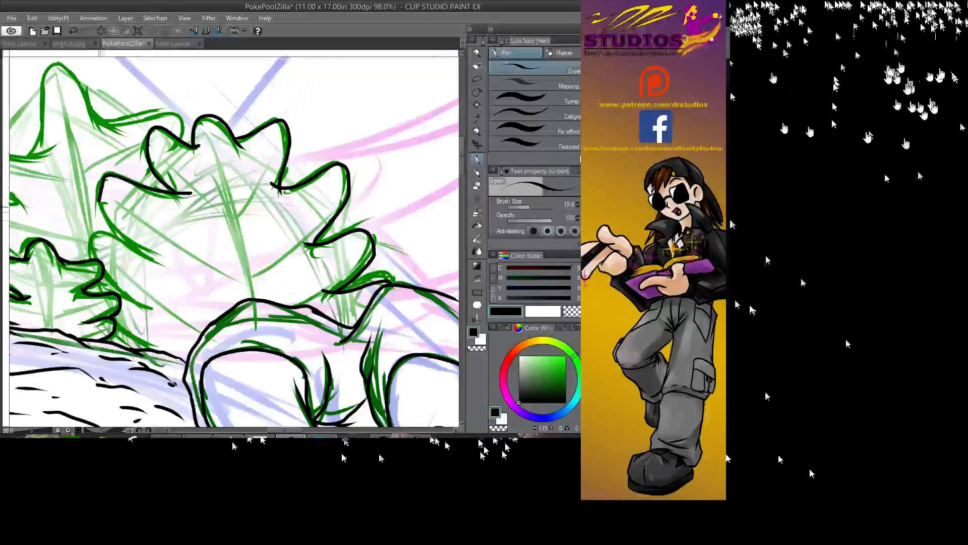
pyautogui.hotkey('ctrl', 'z')
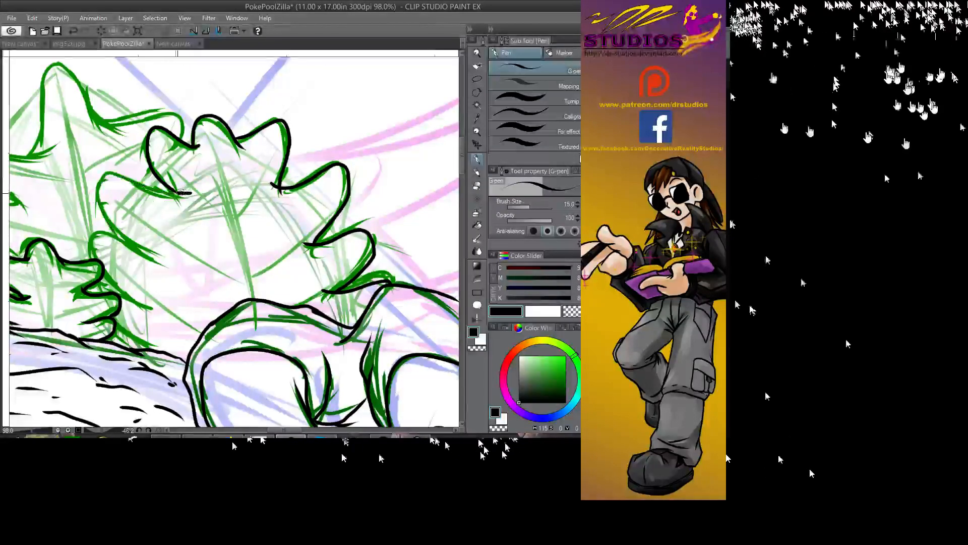
pyautogui.moveTo(190, 193)
pyautogui.mouseDown()
pyautogui.moveTo(100, 196)
pyautogui.moveTo(100, 232)
pyautogui.mouseUp()
pyautogui.moveTo(161, 258)
pyautogui.mouseDown()
pyautogui.moveTo(97, 235)
pyautogui.moveTo(91, 260)
pyautogui.mouseUp()
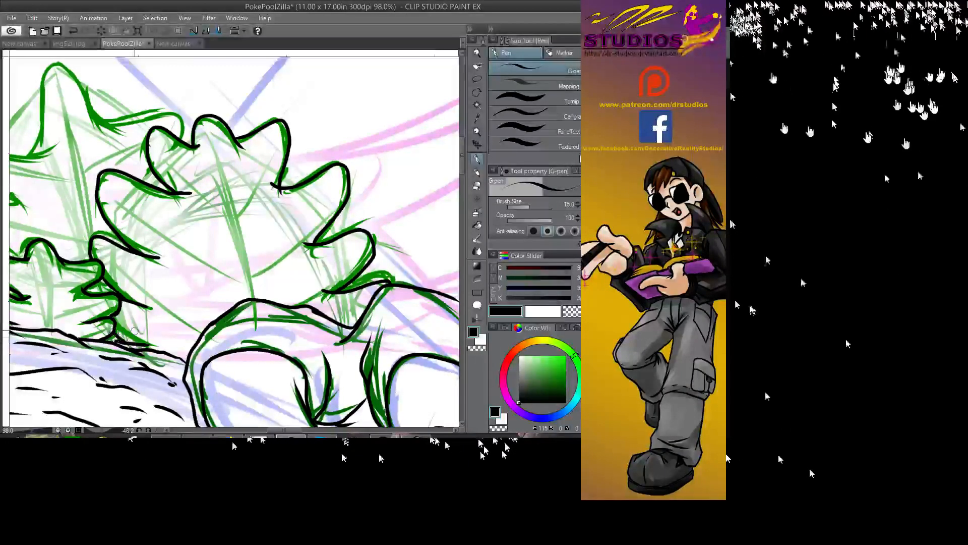
# - Ink the tall back-row spine and the smaller points behind the medium spine in black over the green outline
pyautogui.moveTo(34, 127)
pyautogui.mouseDown()
pyautogui.moveTo(221, 62)
pyautogui.moveTo(260, 209)
pyautogui.moveTo(251, 217)
pyautogui.moveTo(263, 161)
pyautogui.moveTo(295, 169)
pyautogui.moveTo(304, 202)
pyautogui.moveTo(396, 202)
pyautogui.mouseUp()
pyautogui.moveTo(263, 212); pyautogui.dragTo(188, 226)
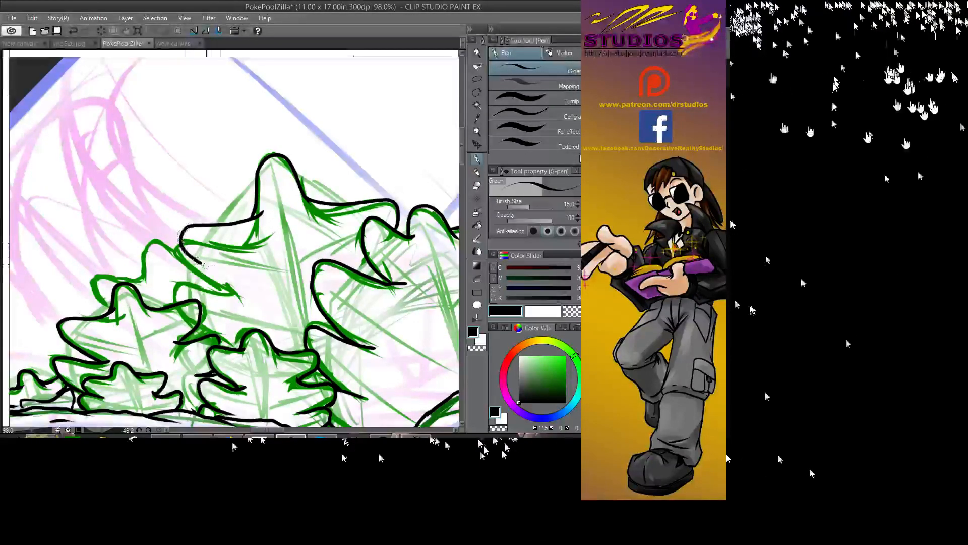
pyautogui.moveTo(200, 263)
pyautogui.mouseDown()
pyautogui.moveTo(243, 278)
pyautogui.moveTo(192, 283)
pyautogui.mouseUp()
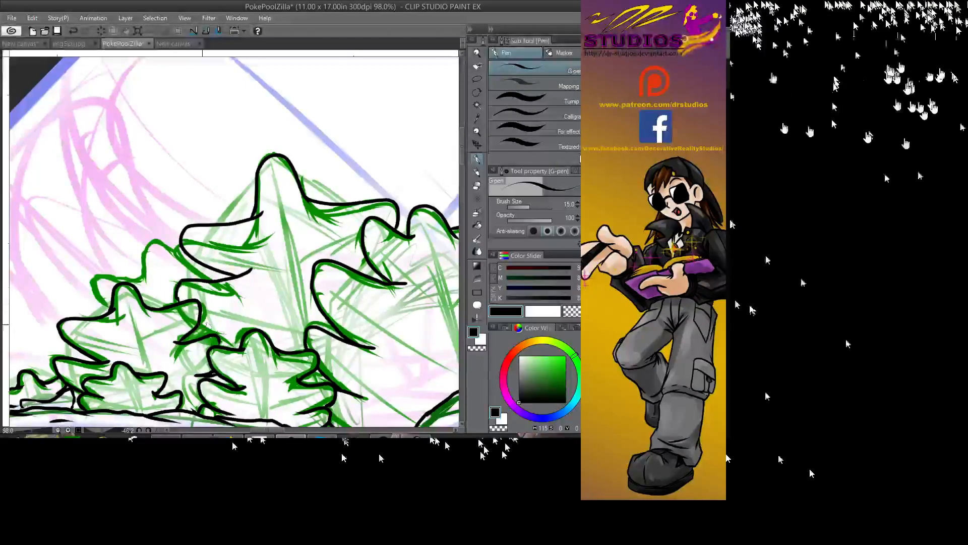
pyautogui.moveTo(196, 333); pyautogui.dragTo(215, 321)
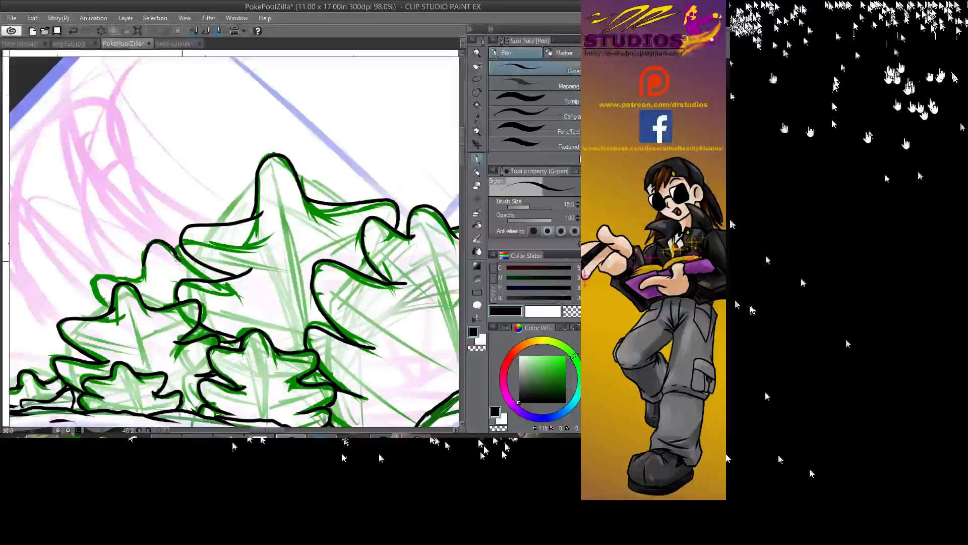
pyautogui.moveTo(147, 272); pyautogui.dragTo(96, 283)
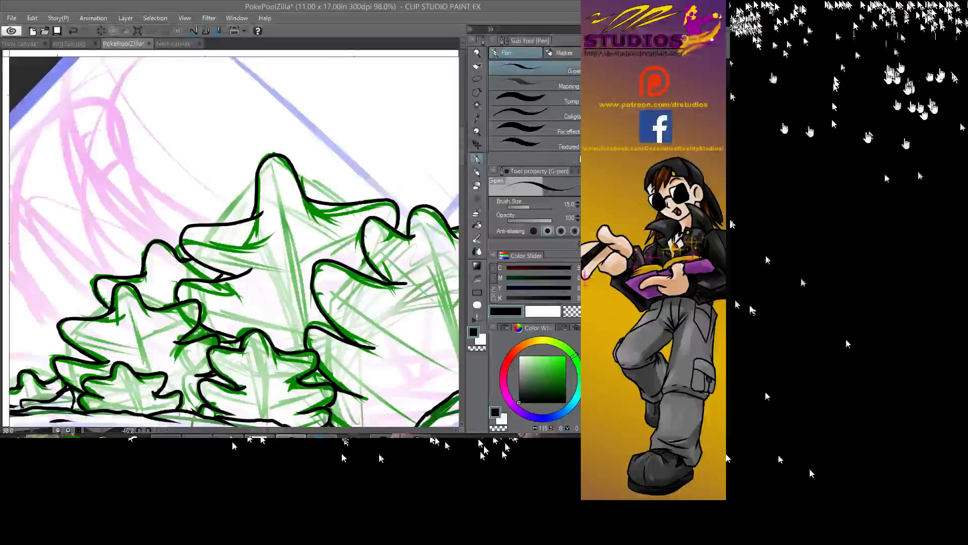
# - Set the canvas back upright, zoom out to the whole figure and hide the coloured sketch layers
pyautogui.moveTo(428, 383)
pyautogui.mouseDown()
pyautogui.moveTo(240, 392)
pyautogui.moveTo(25, 81)
pyautogui.mouseUp()
pyautogui.moveTo(151, 202); pyautogui.dragTo(363, 242)
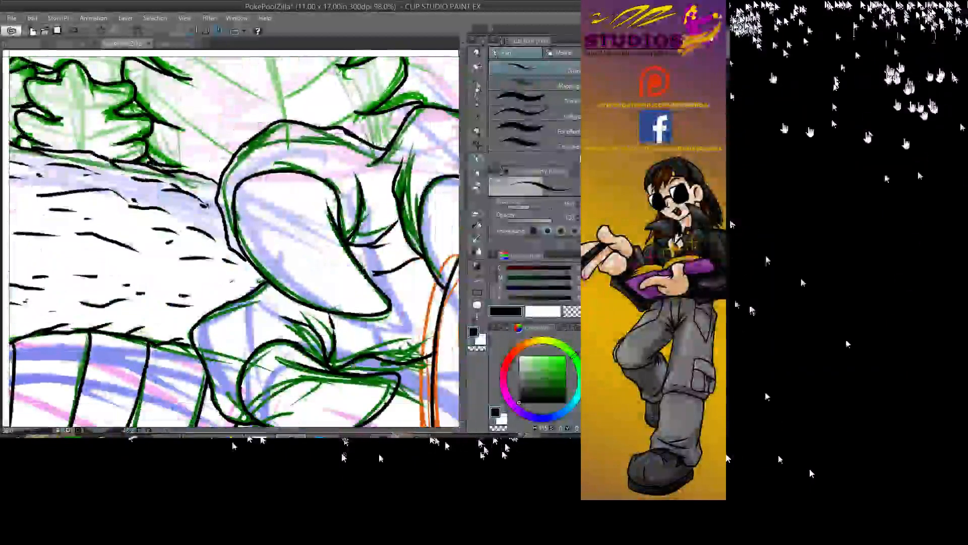
pyautogui.hotkey('shift', 'space')
pyautogui.moveTo(385, 307); pyautogui.dragTo(325, 378)
pyautogui.hotkey('ctrl', 'space')
pyautogui.moveTo(386, 176); pyautogui.dragTo(242, 177)
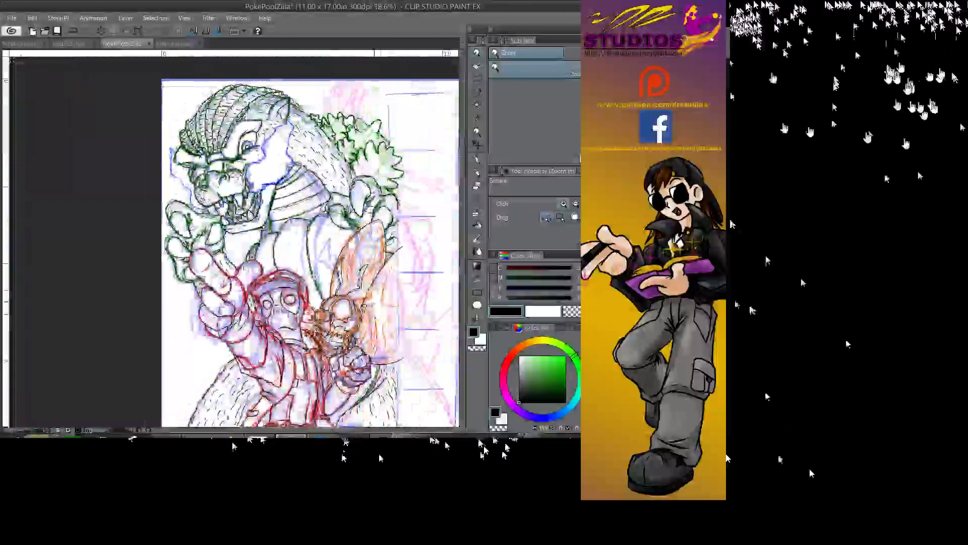
pyautogui.moveTo(361, 305)
pyautogui.mouseDown()
pyautogui.moveTo(333, 305)
pyautogui.moveTo(290, 232)
pyautogui.moveTo(307, 204)
pyautogui.mouseUp()
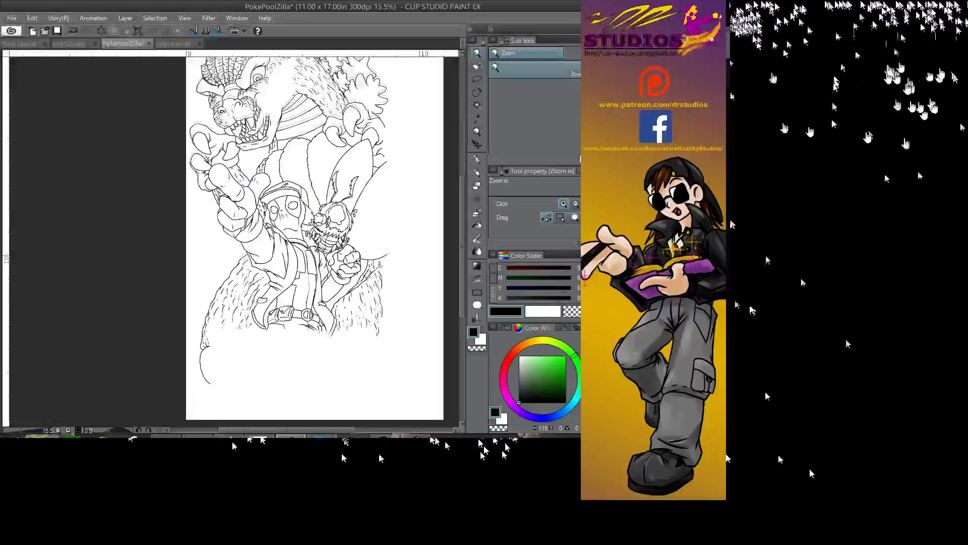
# - Compare the full-page black line art with and without the coloured sketch by undoing and redoing the layer hiding
pyautogui.moveTo(307, 204); pyautogui.dragTo(290, 257)
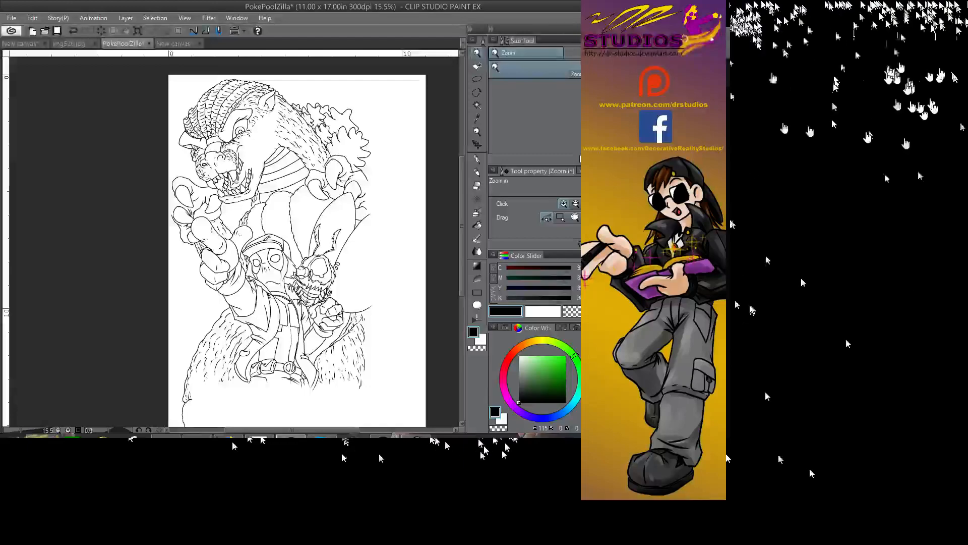
pyautogui.hotkey('ctrl', 'z')
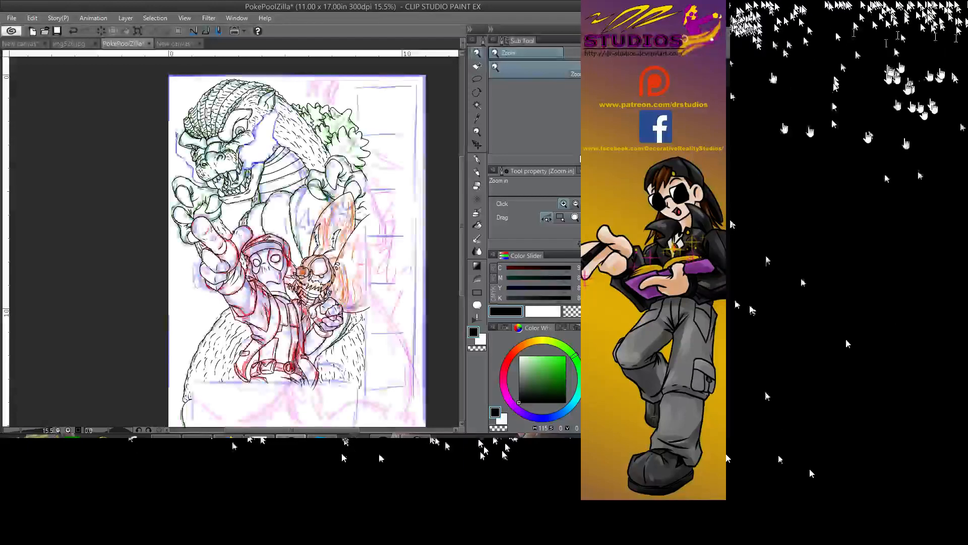
pyautogui.hotkey('ctrl', 'y')
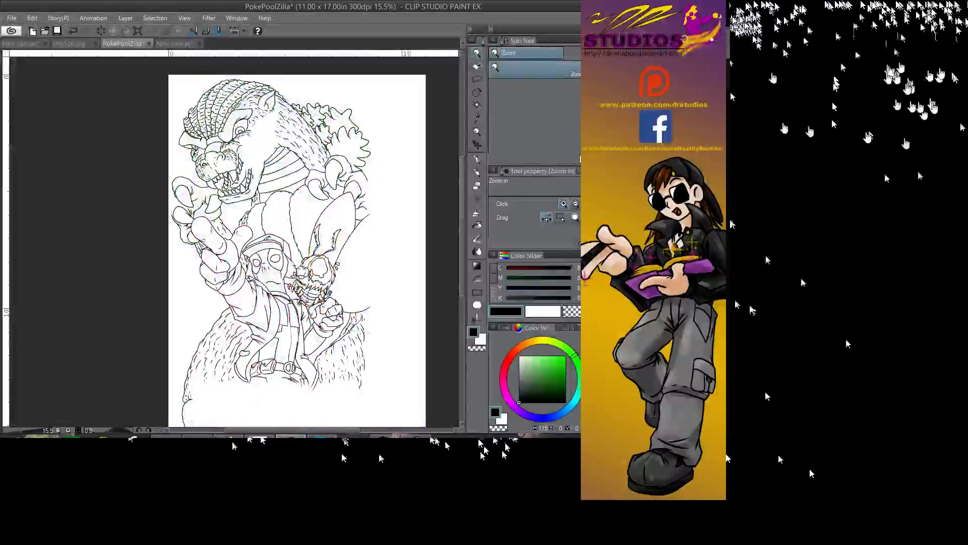